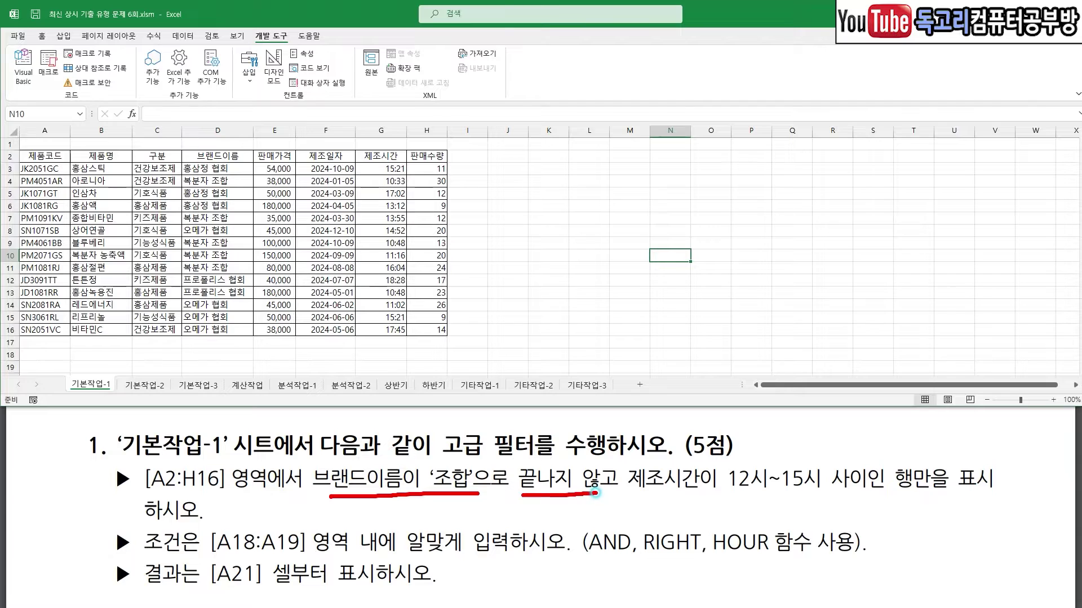
drag(600, 451, 642, 444)
drag(581, 567, 625, 567)
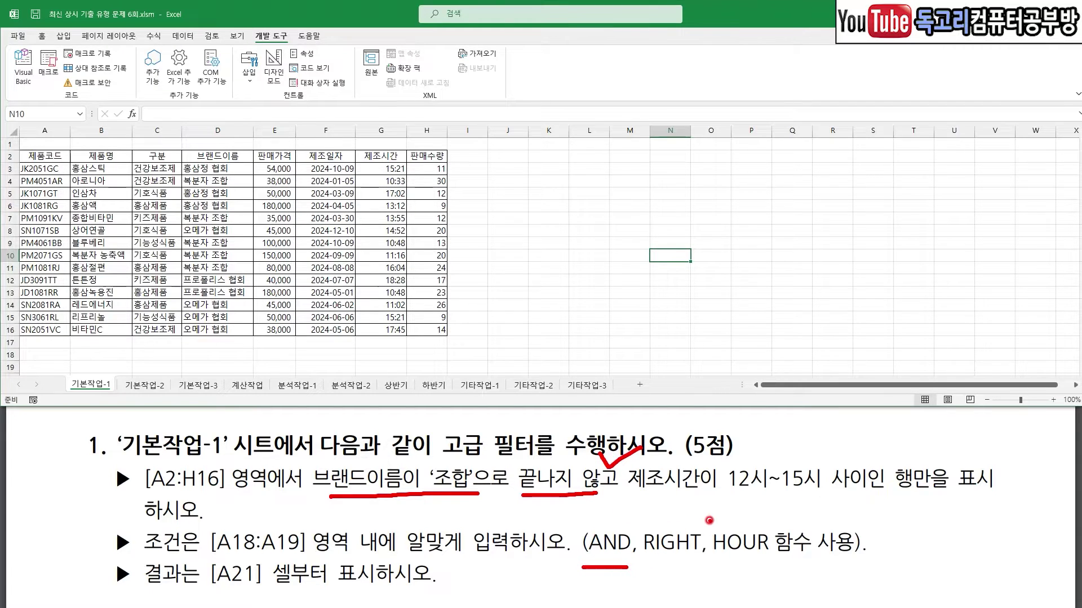
key(e)
drag(669, 500, 938, 500)
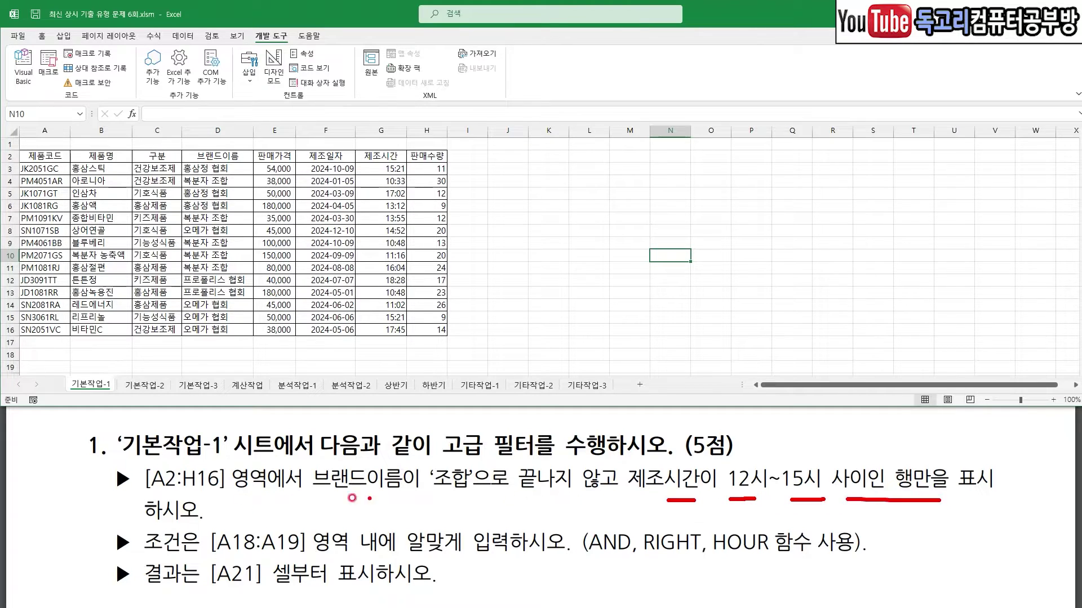
drag(235, 515, 267, 500)
drag(256, 556, 283, 549)
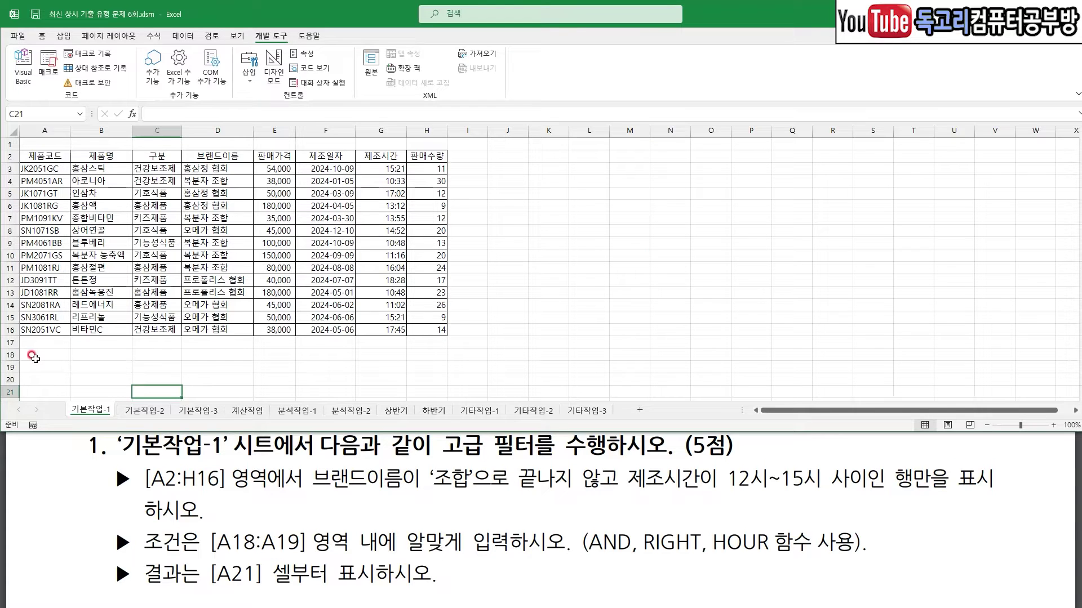
Enter the criteria heading 조건 in cell A18
click(35, 356)
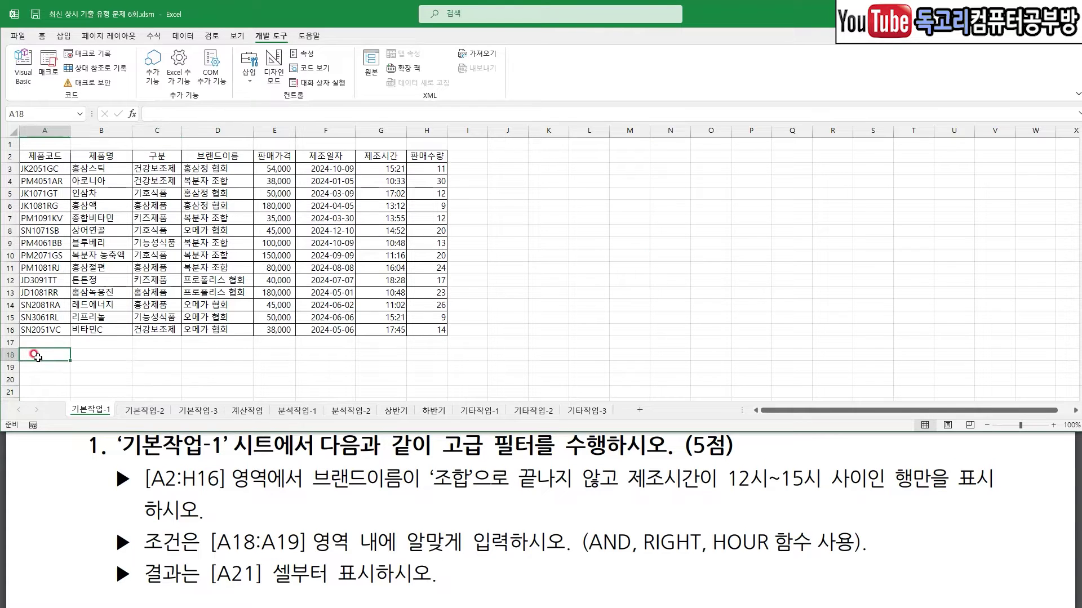
text(조건)
key(Return)
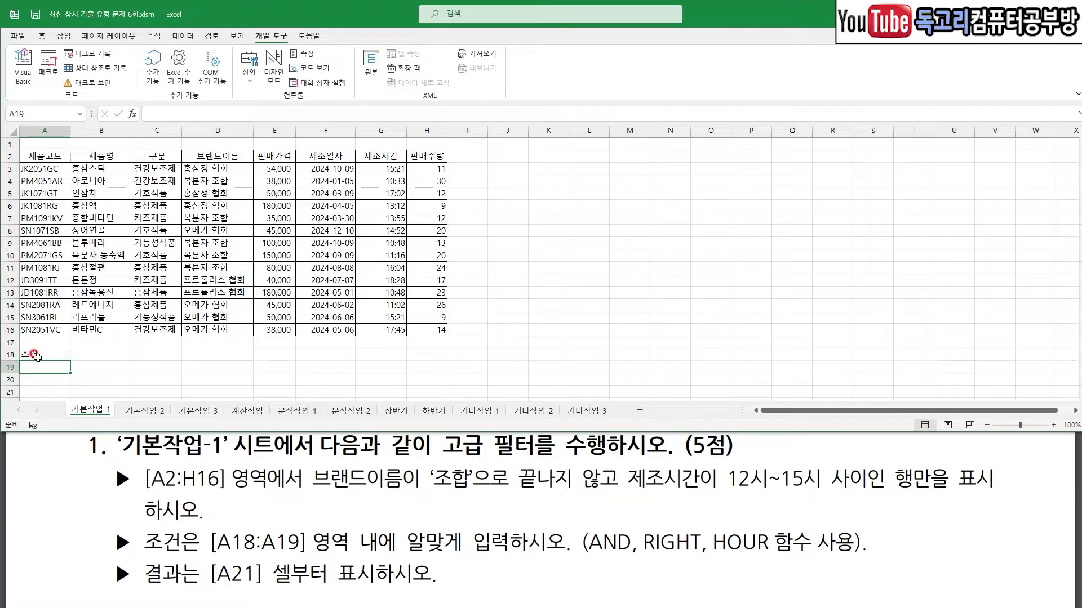
Start an AND formula in A19 with its function arguments and set the first condition to RIGHT(D3,2)<>"조합"
text(=AN)
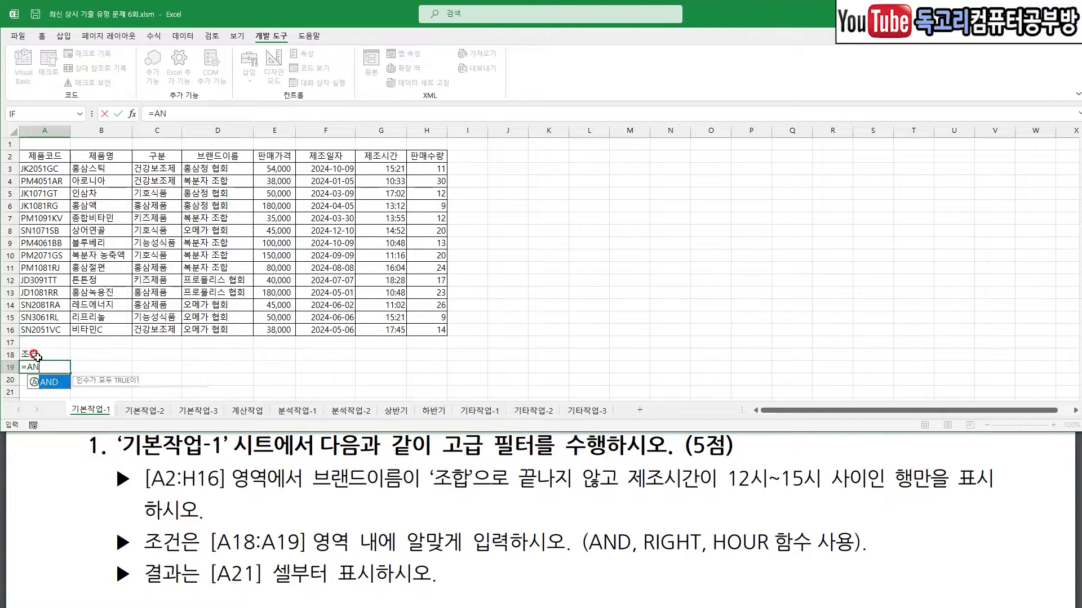
text(D()
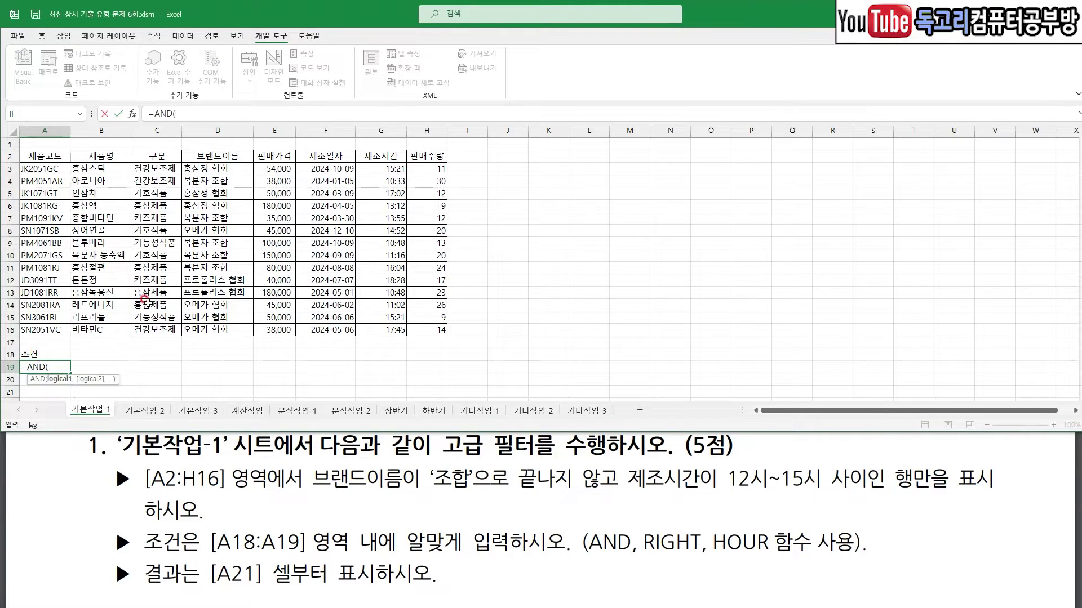
click(129, 114)
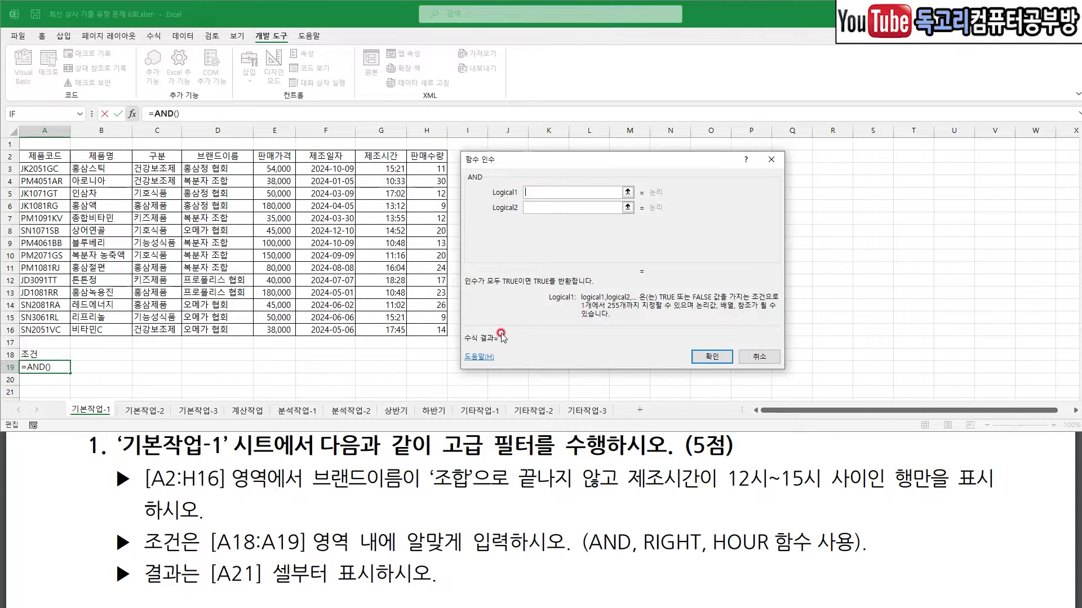
text(RIGHT()
click(217, 171)
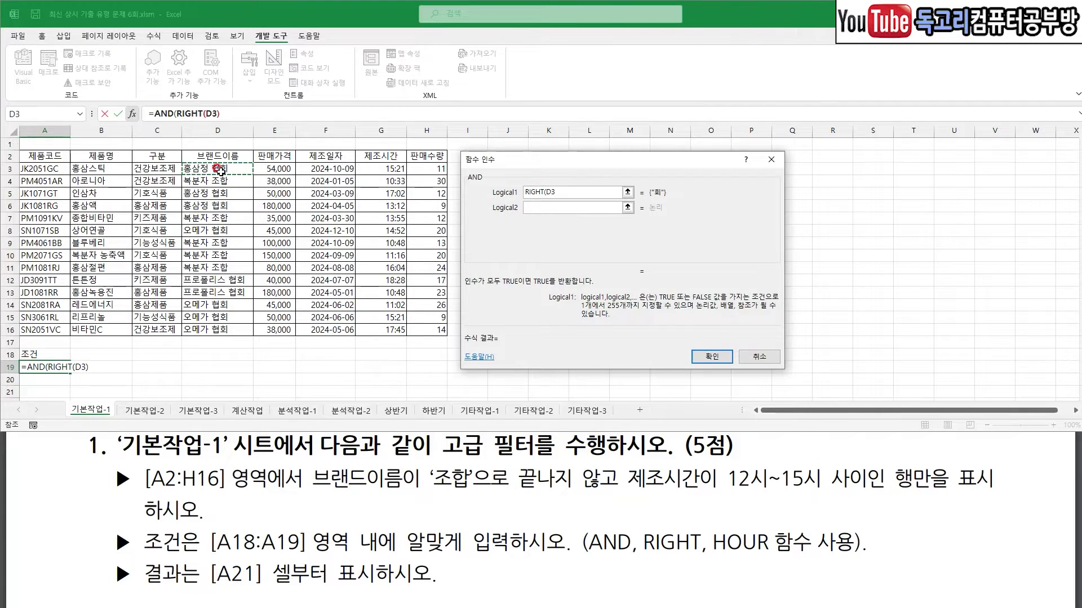
text(,2)
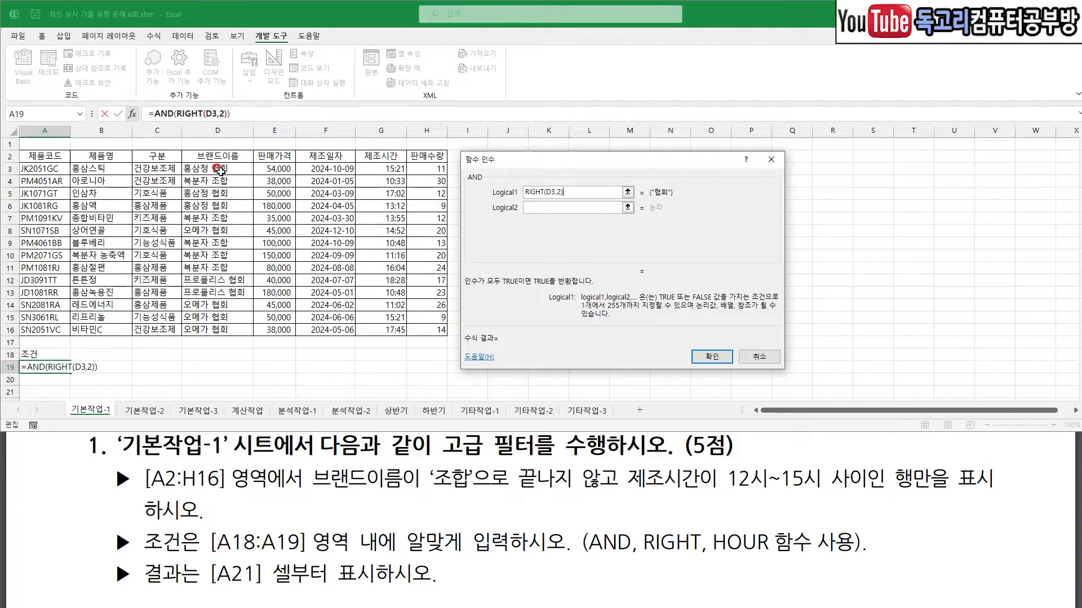
text()<>"조합")
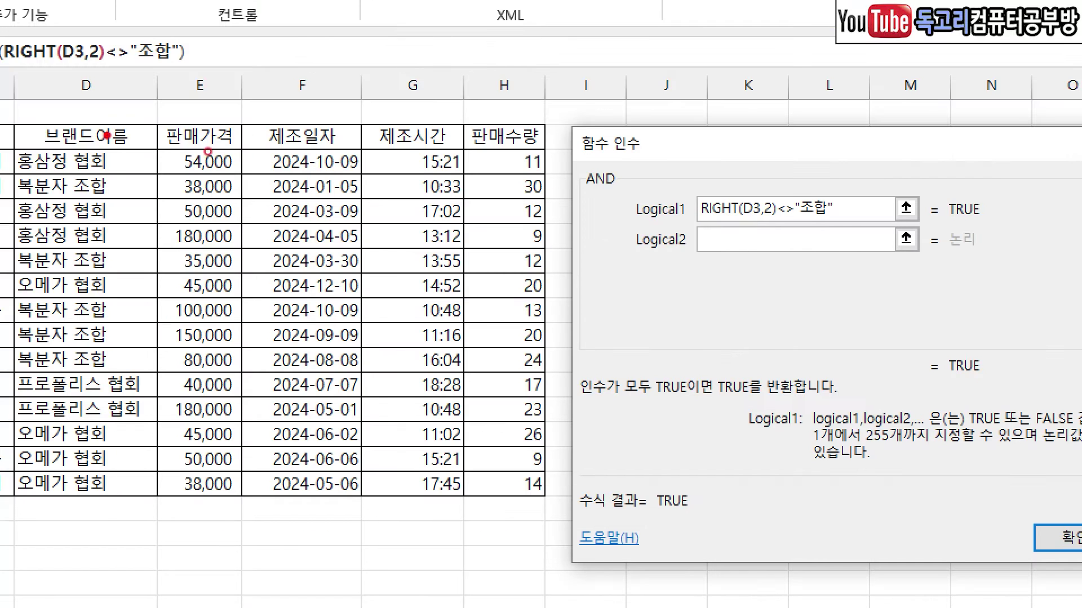
drag(129, 159, 94, 171)
drag(714, 224, 769, 224)
mouse_move(835, 224)
mouse_down()
mouse_move(805, 224)
mouse_move(835, 223)
mouse_up()
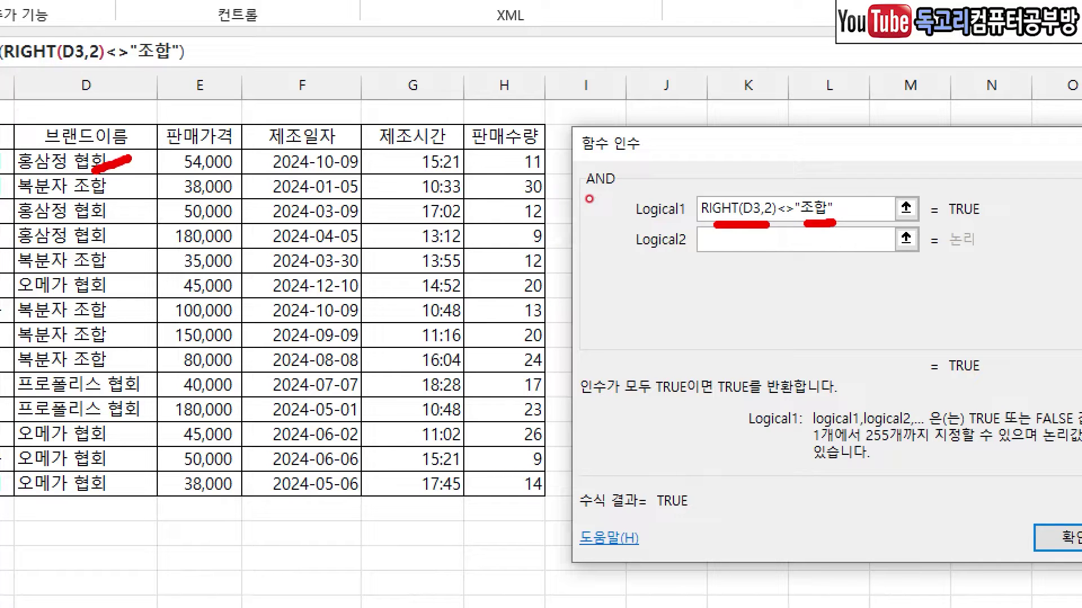
Set the second condition of the AND formula to HOUR(G3)>=12
click(803, 234)
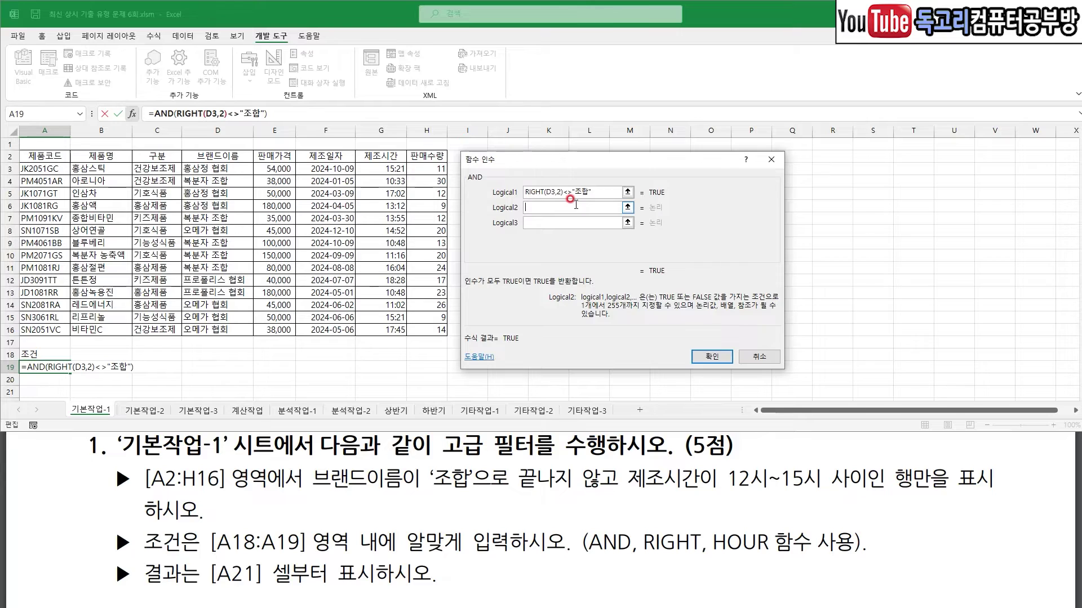
text(HO)
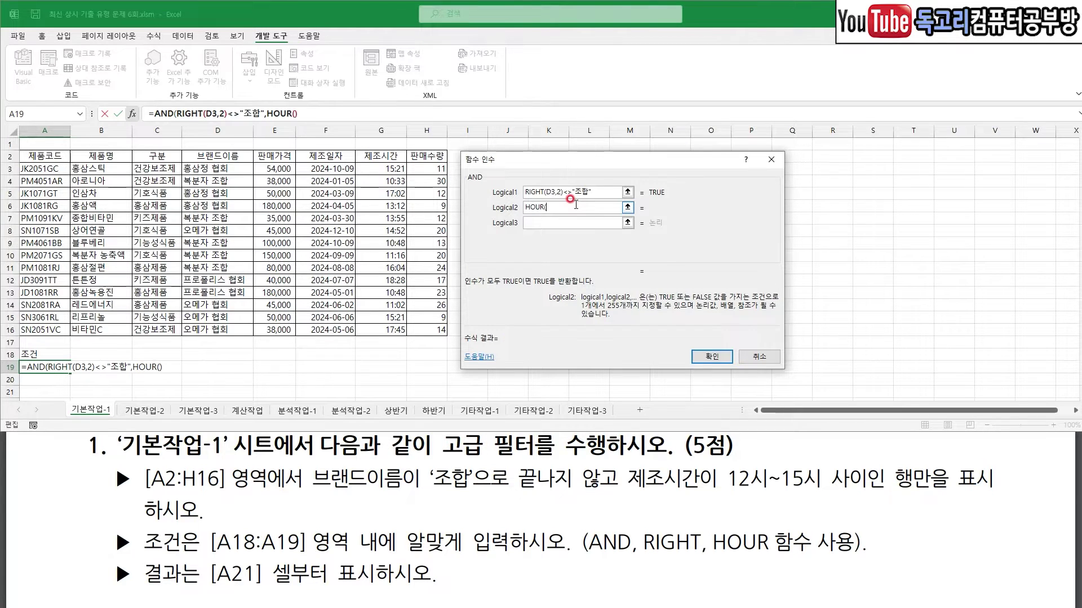
text(UR()
click(389, 168)
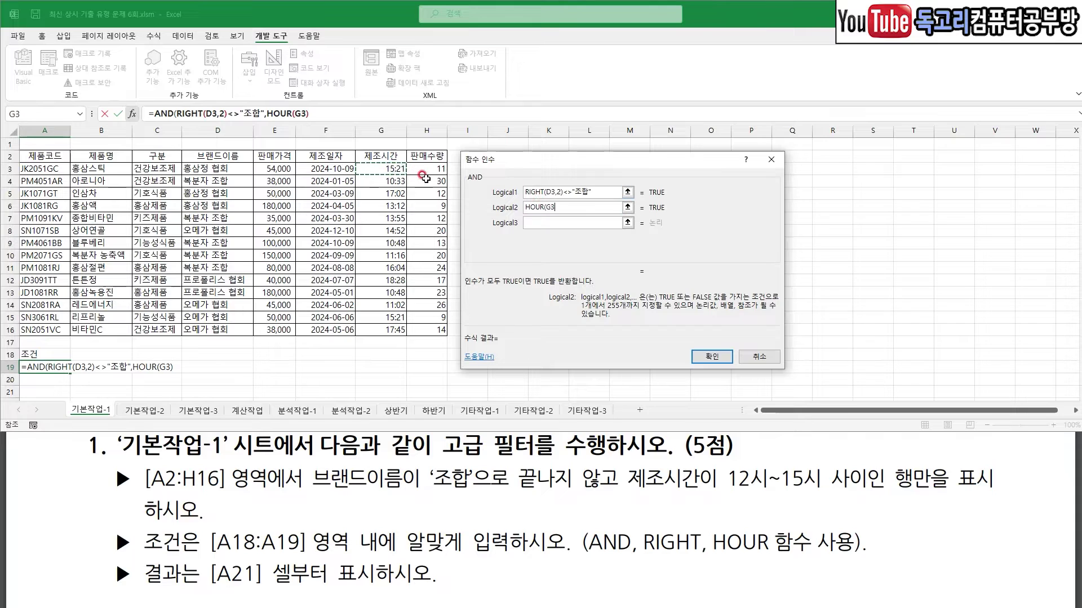
text()>=12)
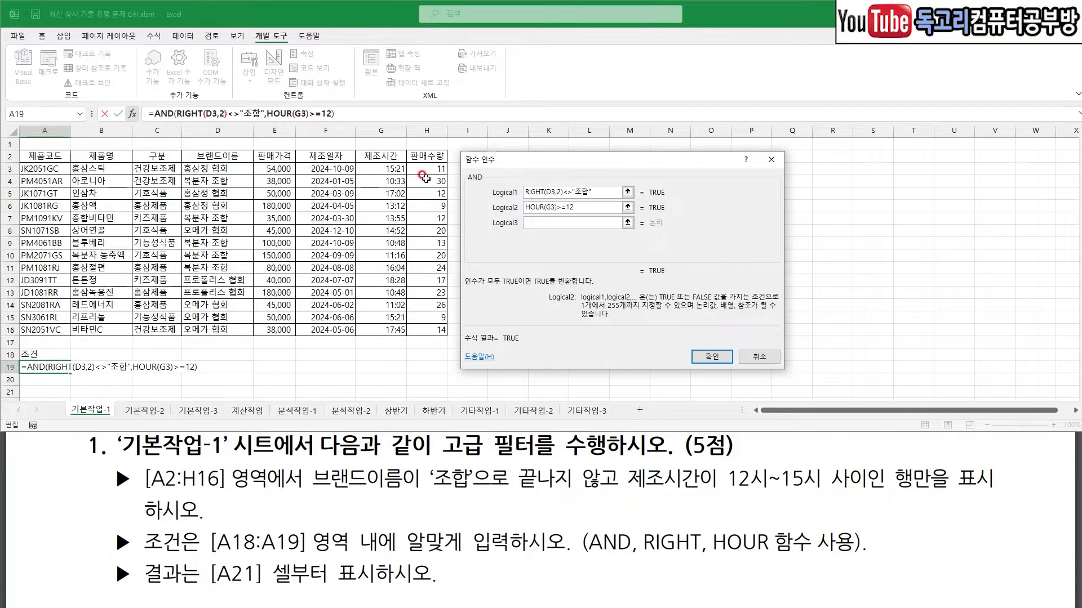
Set the third AND condition to HOUR(G3)<=15 and accept the formula in A19
click(532, 222)
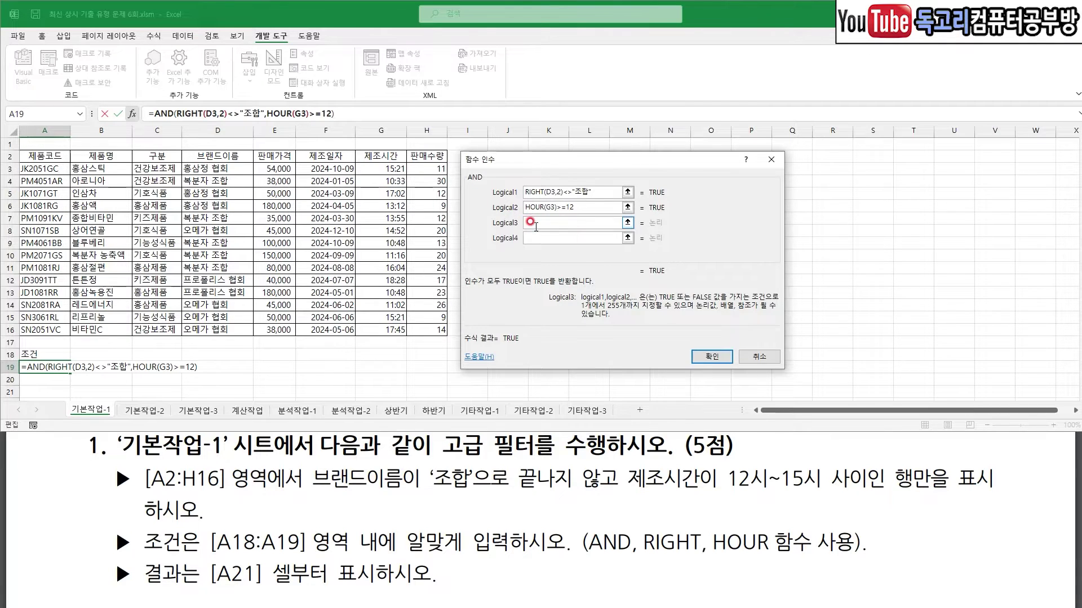
text(HOUR)
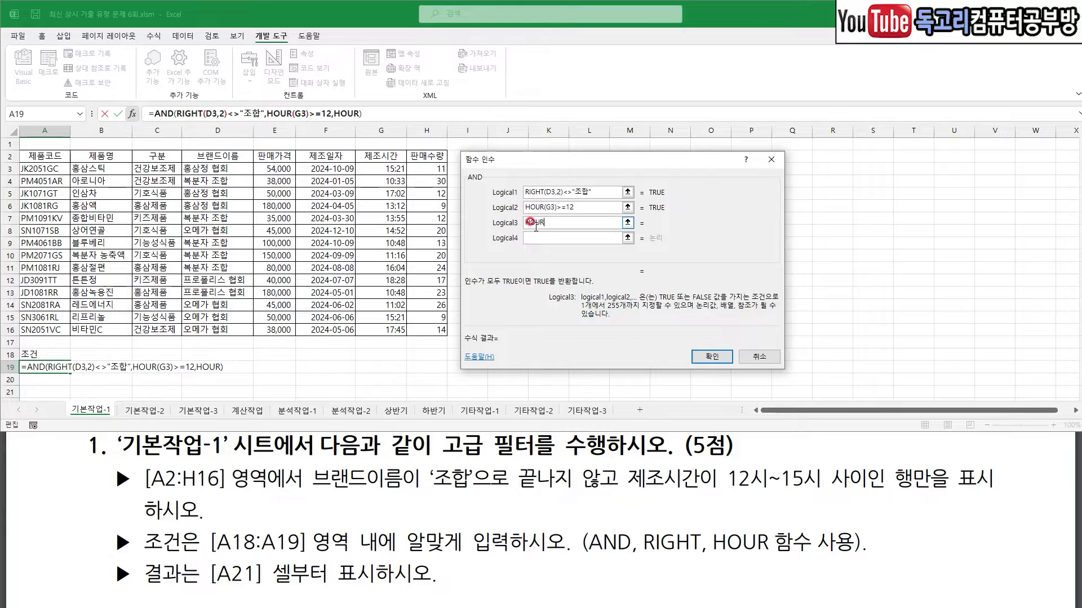
text(()
click(397, 169)
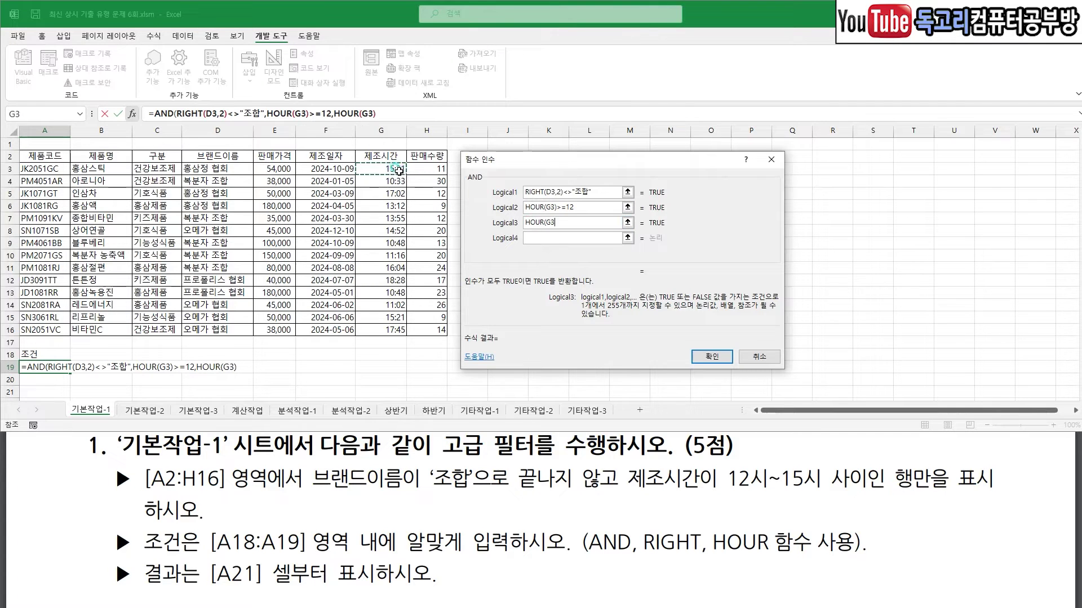
text()<=15)
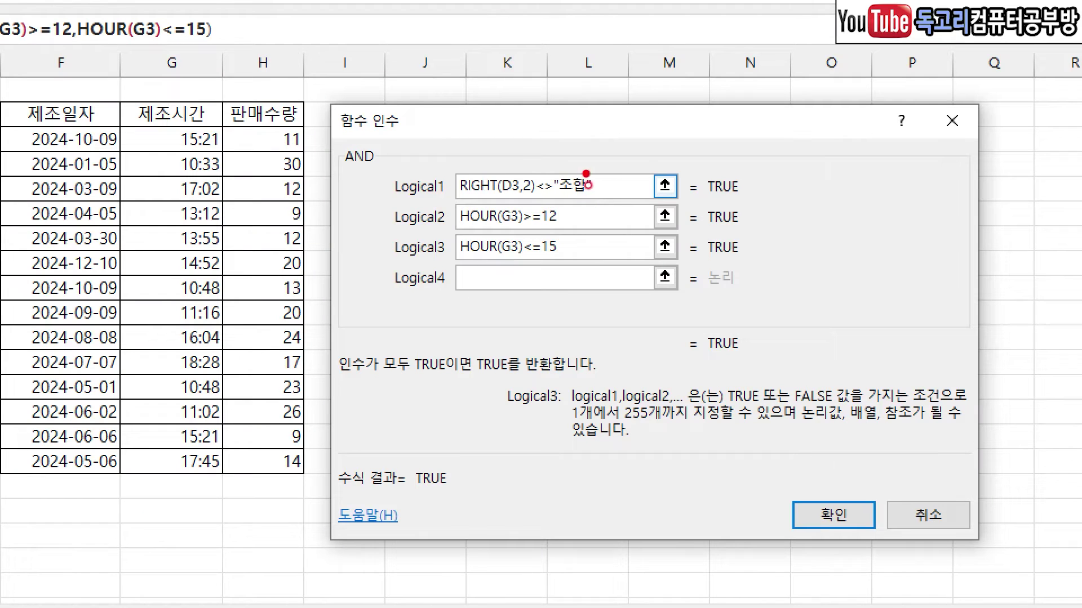
drag(612, 173, 602, 184)
mouse_move(600, 215)
mouse_down()
mouse_move(573, 233)
mouse_move(585, 268)
mouse_up()
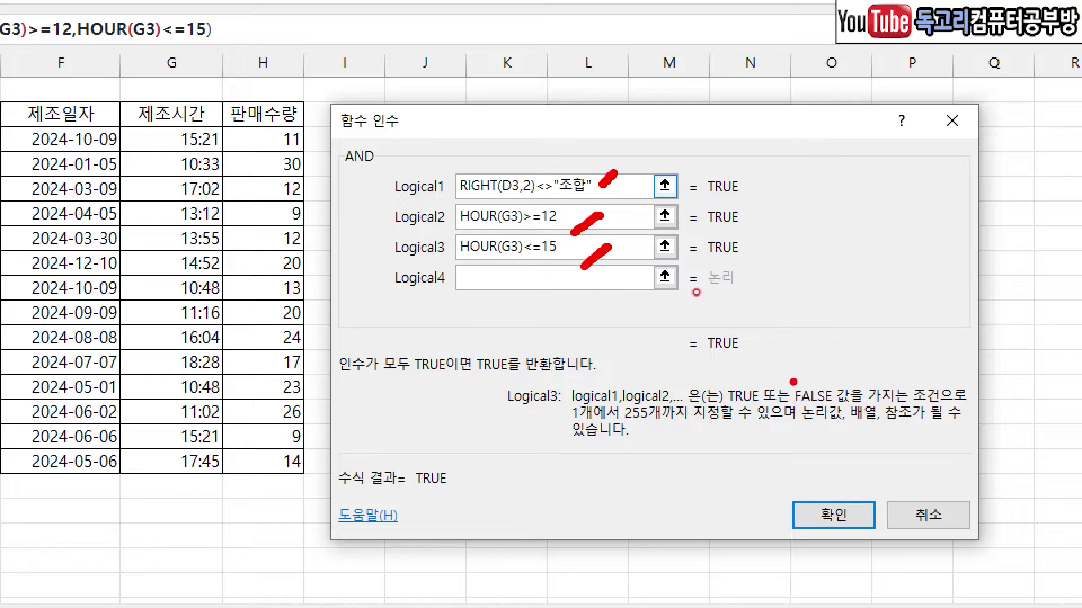
mouse_move(804, 466)
mouse_down()
mouse_move(816, 481)
mouse_move(833, 450)
mouse_up()
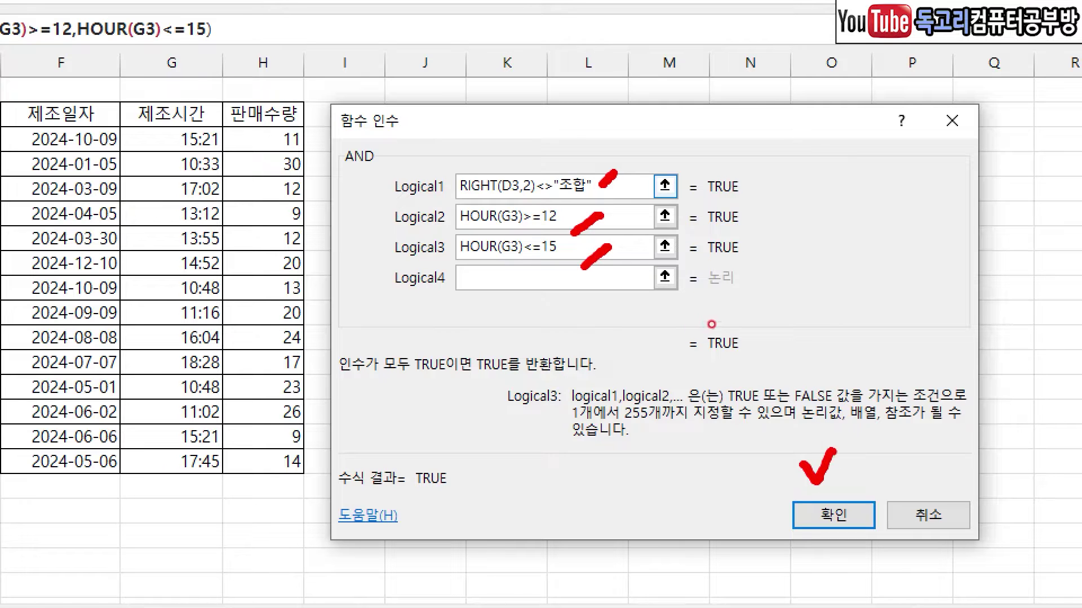
key(Escape)
click(716, 354)
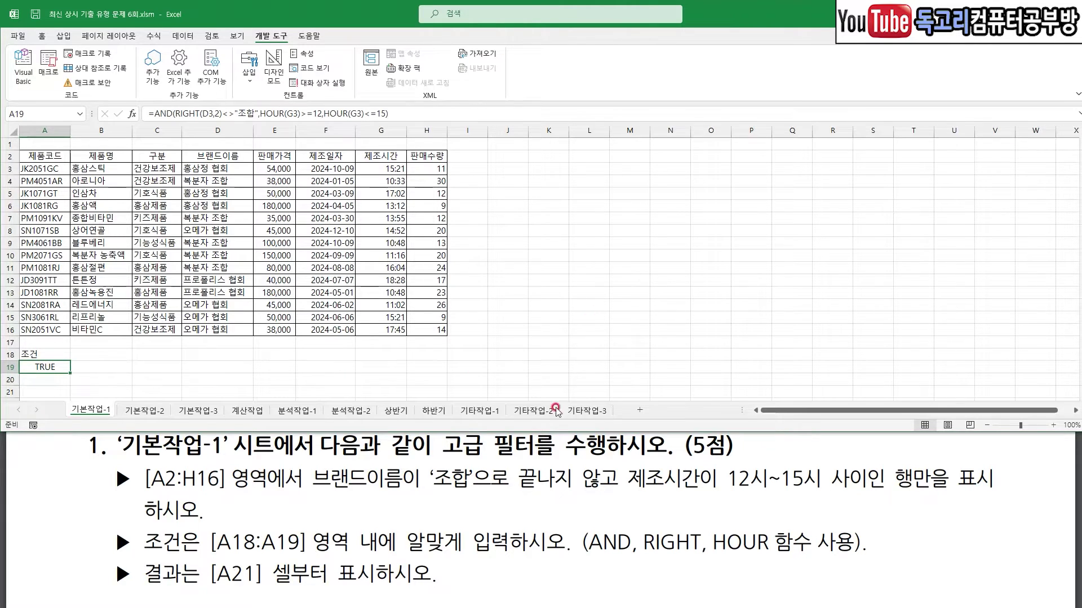
Maximize the workbook window and, from an empty cell outside the table, start an advanced filter that copies its results to another location
double_click(735, 9)
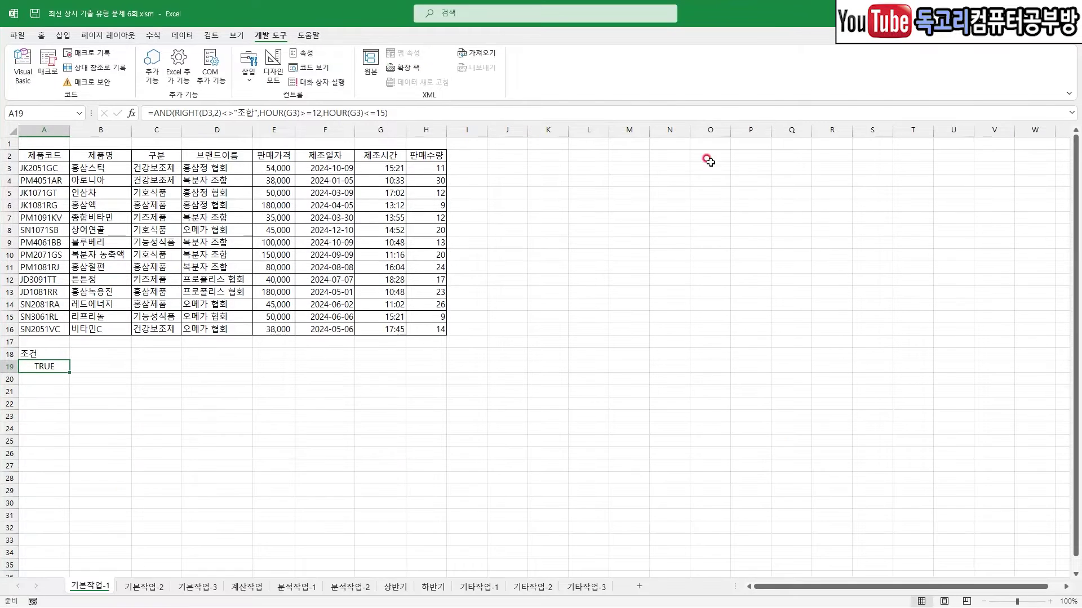
click(674, 241)
click(184, 39)
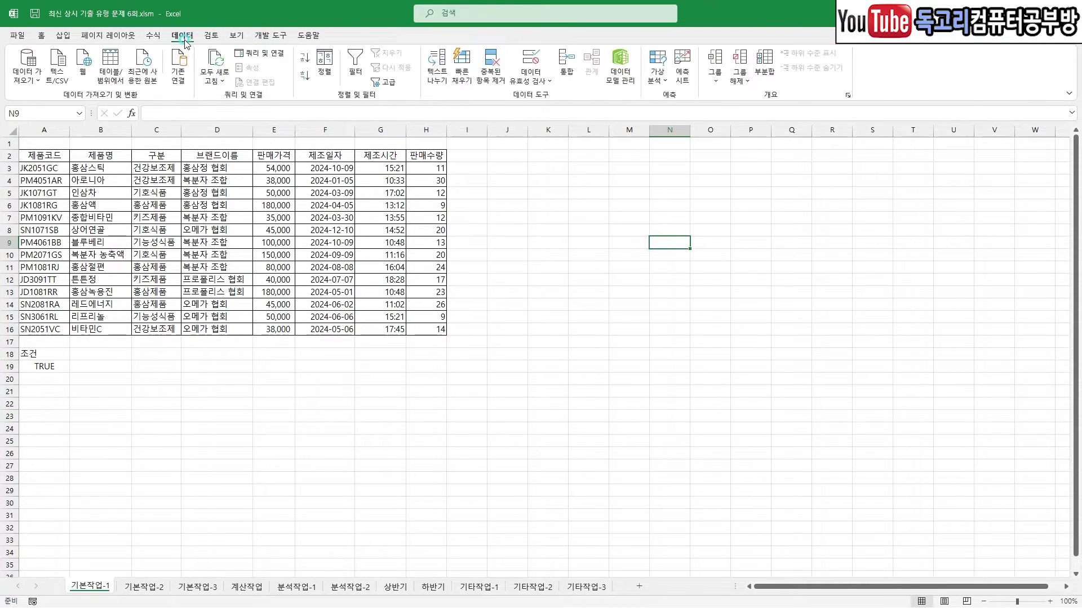
drag(217, 21, 172, 65)
drag(454, 66, 422, 93)
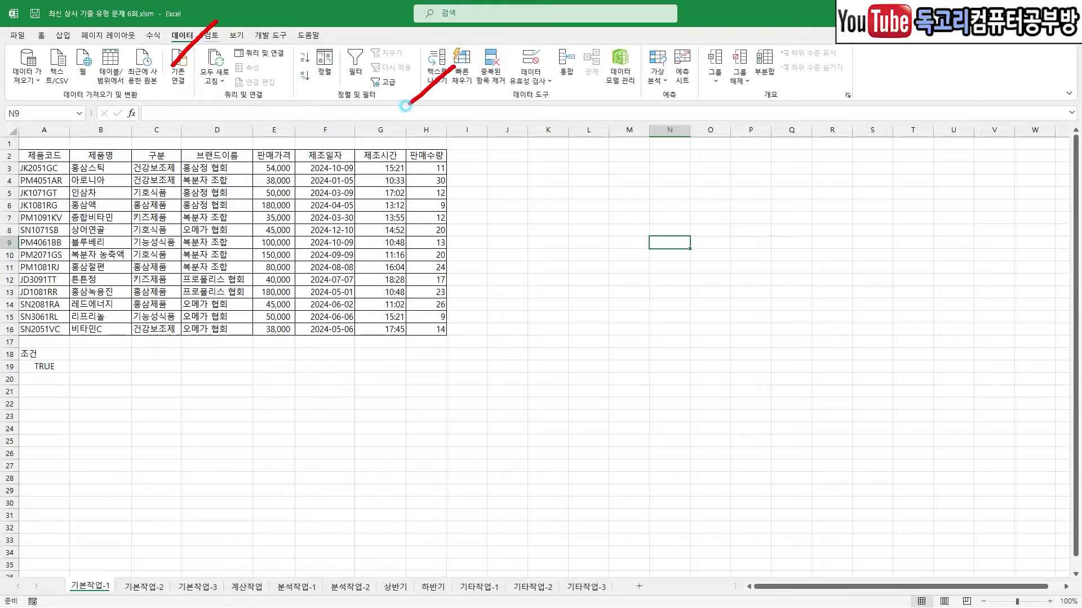
click(386, 82)
click(570, 237)
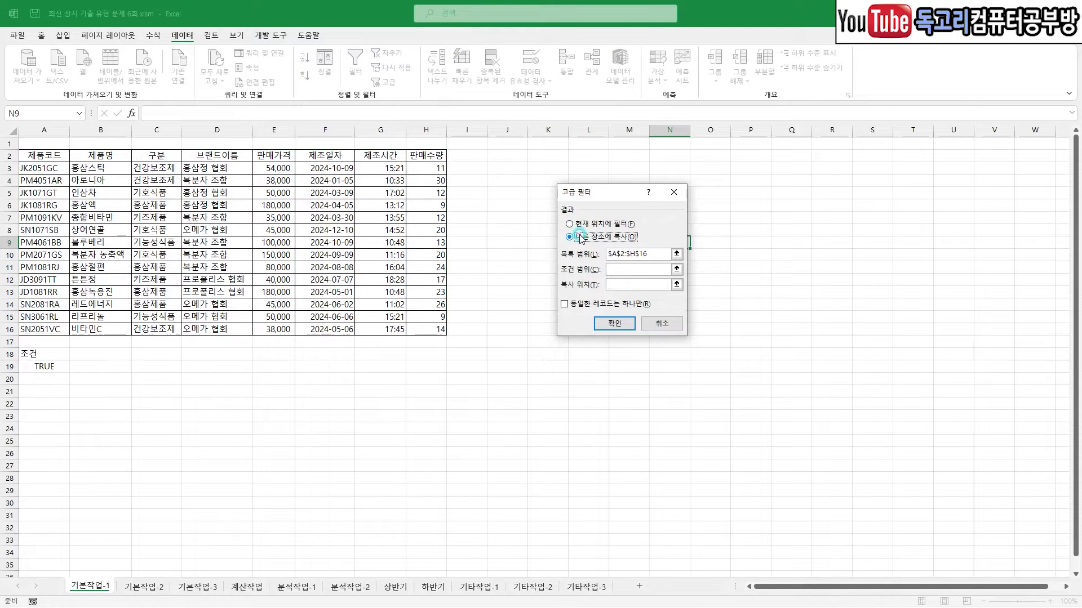
Clear the advanced filter's list range, reselect A2:H16 for it, and set the criteria range to A18:A19
drag(653, 254, 603, 253)
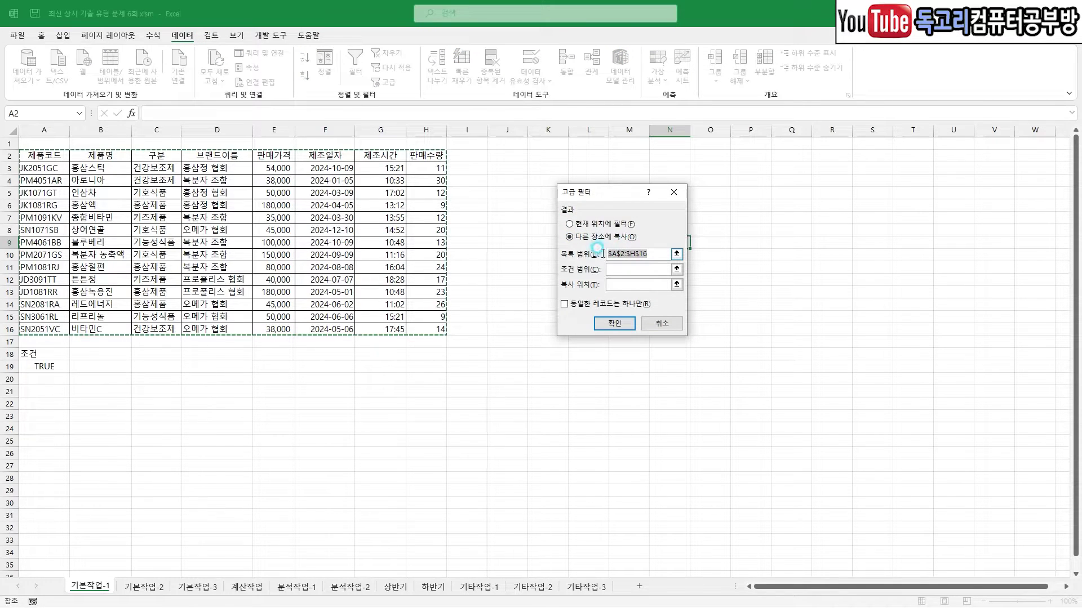
key(Delete)
drag(613, 252, 638, 240)
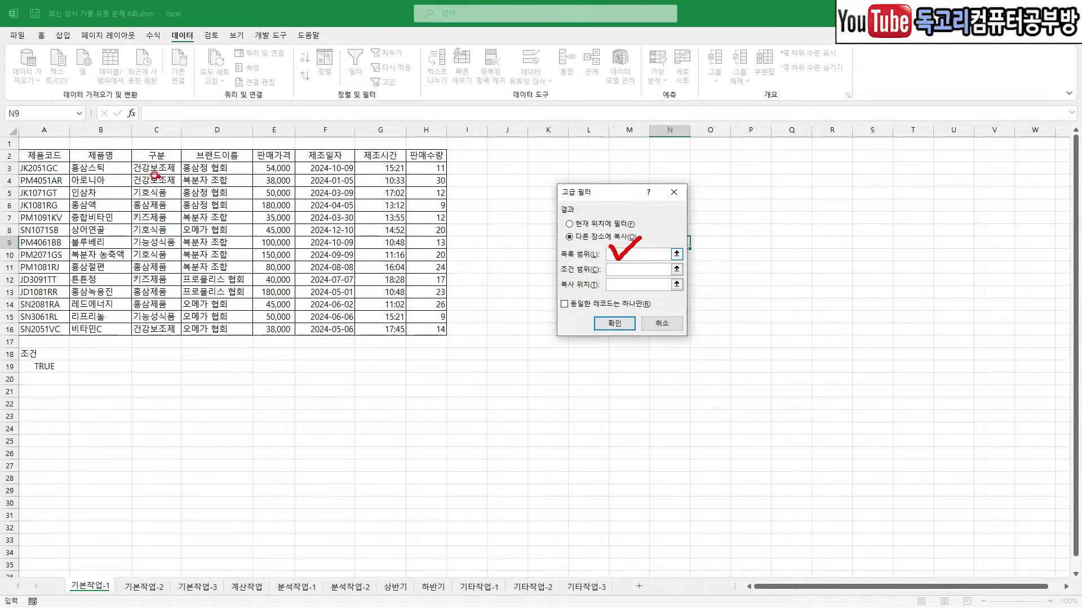
drag(43, 155, 417, 325)
drag(397, 299, 387, 334)
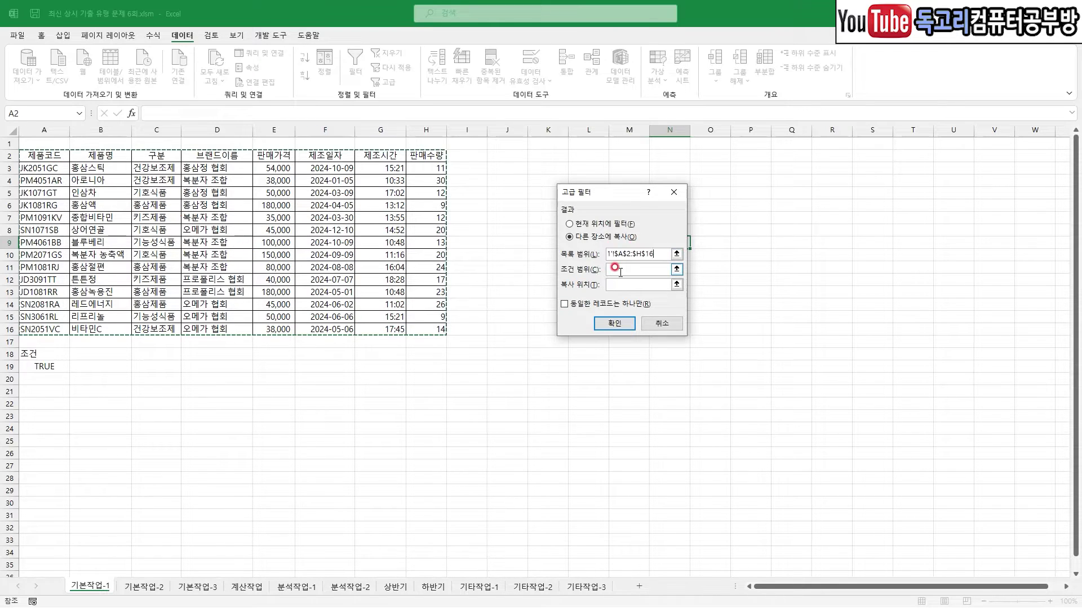
mouse_move(614, 261)
mouse_down()
mouse_move(624, 276)
mouse_move(650, 258)
mouse_up()
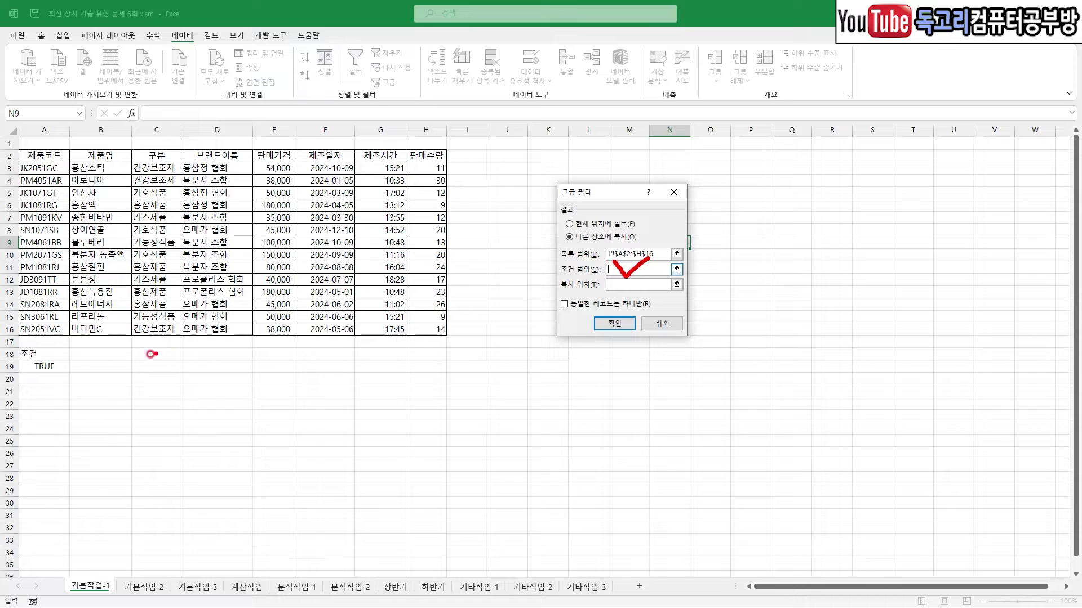
mouse_move(72, 371)
mouse_down()
mouse_move(17, 345)
mouse_move(62, 379)
mouse_up()
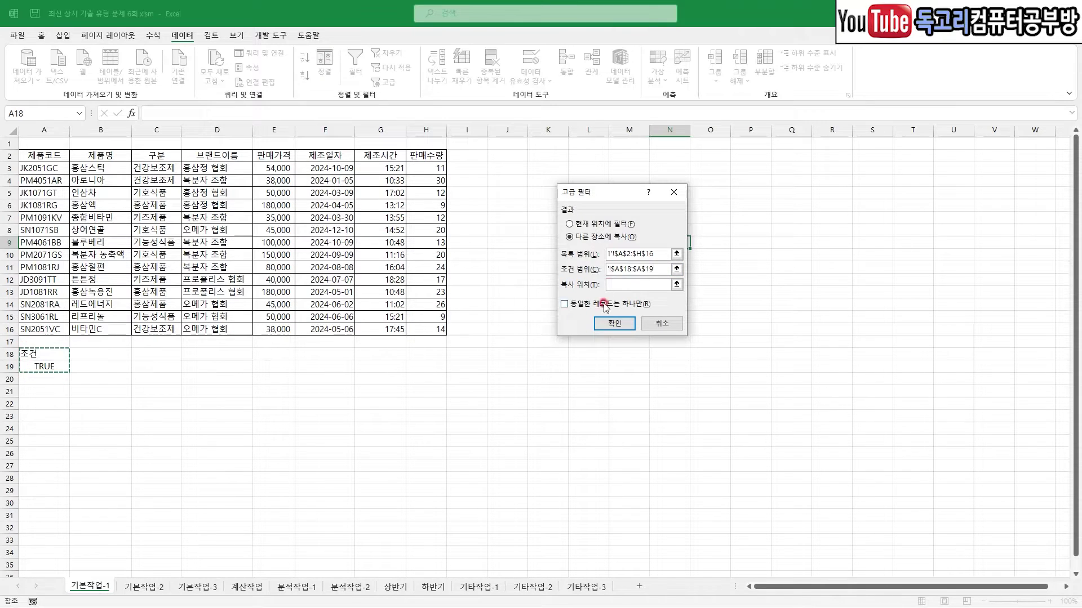
Set the copy destination to cell A21 and run the advanced filter
click(608, 285)
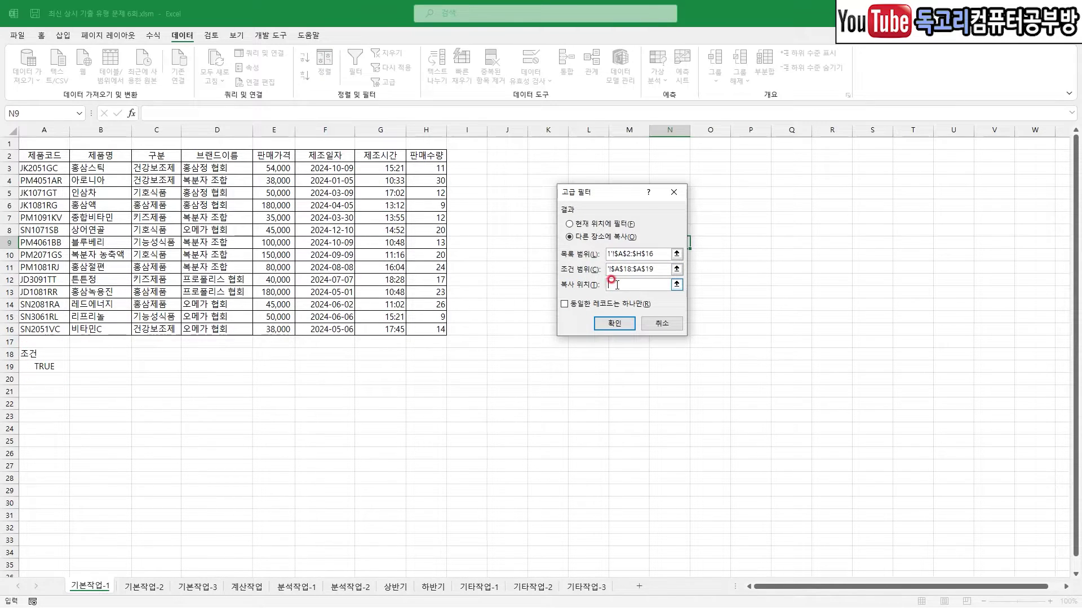
drag(609, 278, 653, 268)
mouse_move(41, 391)
mouse_down()
mouse_move(46, 381)
mouse_move(36, 396)
mouse_up()
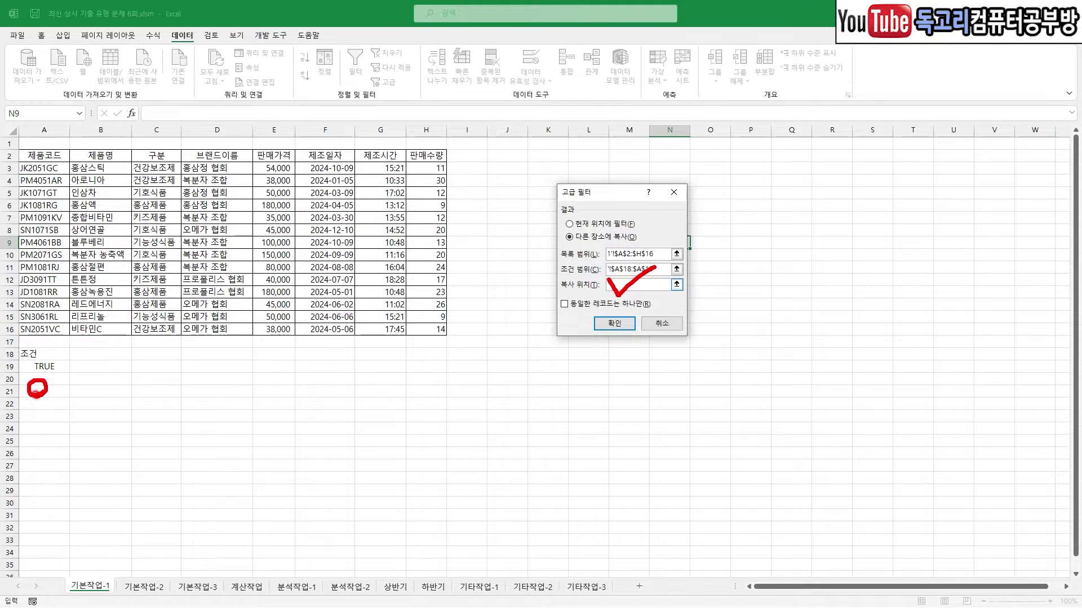
click(36, 390)
click(614, 324)
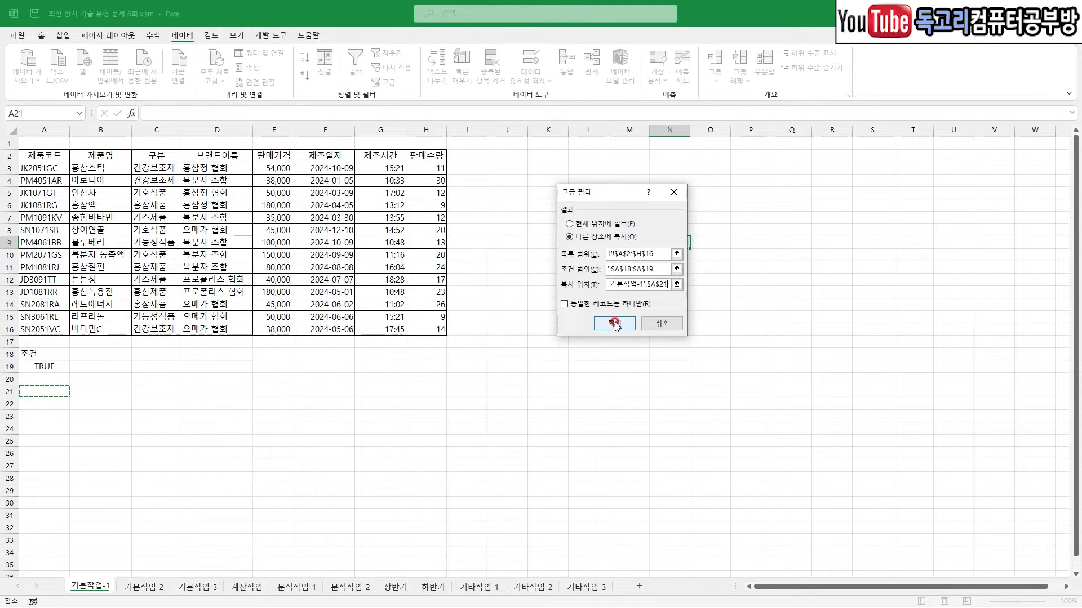
Review the conditional formatting task for sheet 기본작업-2: its two conditions, the required font style and fill, and the functions to use
click(596, 353)
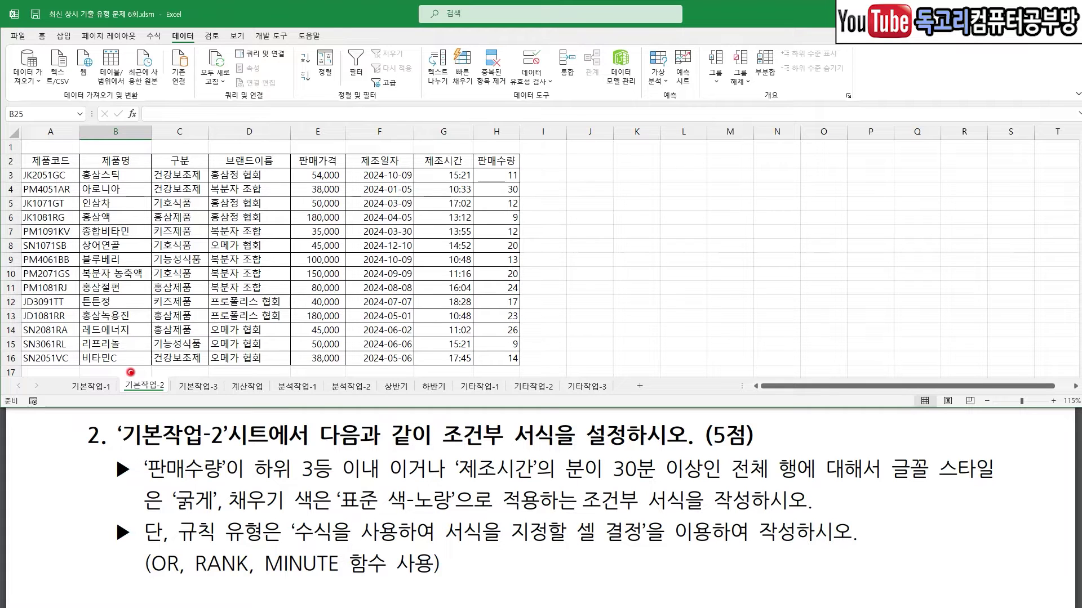
drag(138, 366, 182, 351)
drag(461, 448, 580, 450)
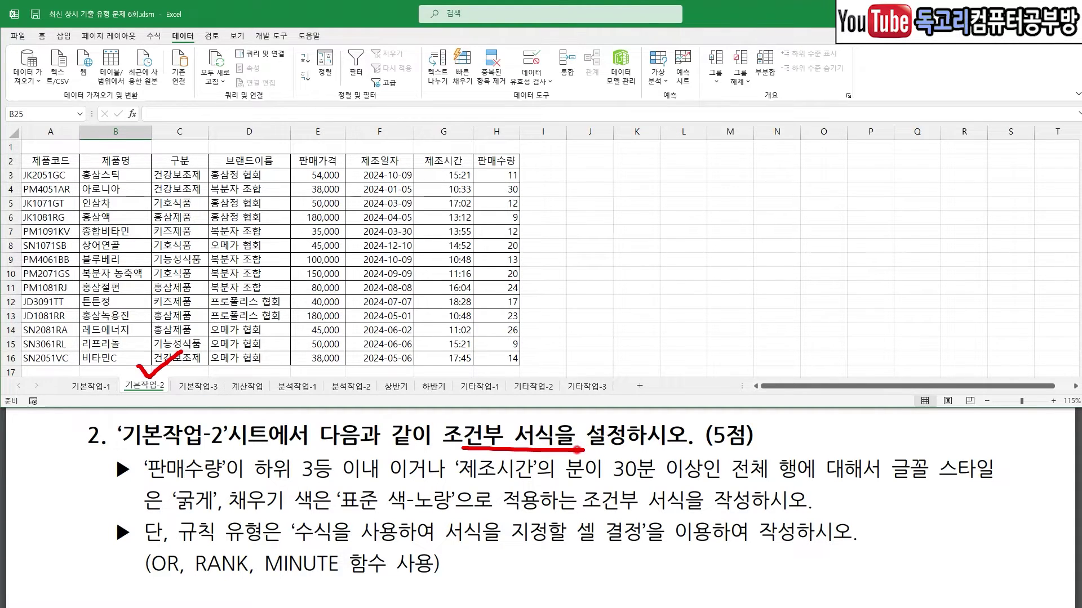
key(e)
drag(154, 484, 383, 482)
mouse_move(396, 447)
mouse_down()
mouse_move(404, 455)
mouse_move(436, 444)
mouse_up()
drag(183, 575, 133, 579)
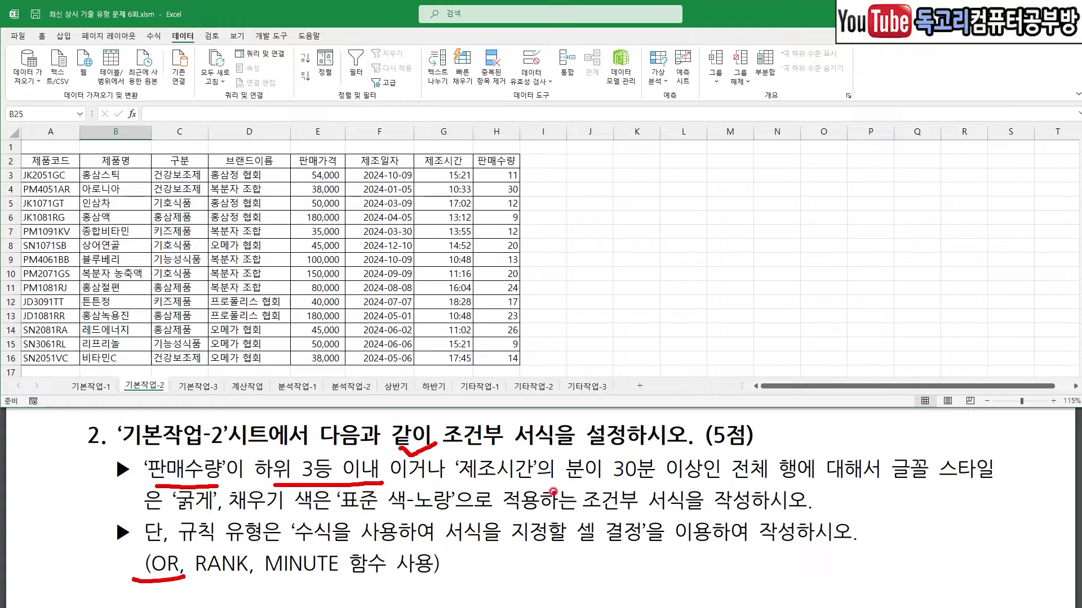
drag(492, 486, 561, 483)
drag(574, 437, 606, 433)
drag(614, 484, 698, 478)
drag(775, 484, 843, 480)
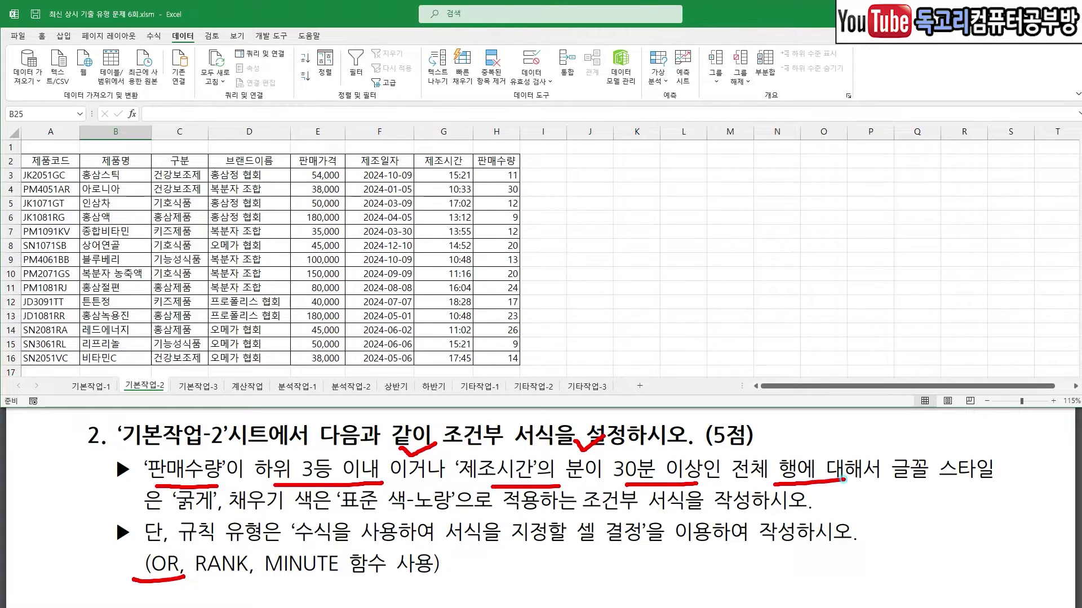
drag(170, 519, 210, 516)
drag(367, 519, 447, 520)
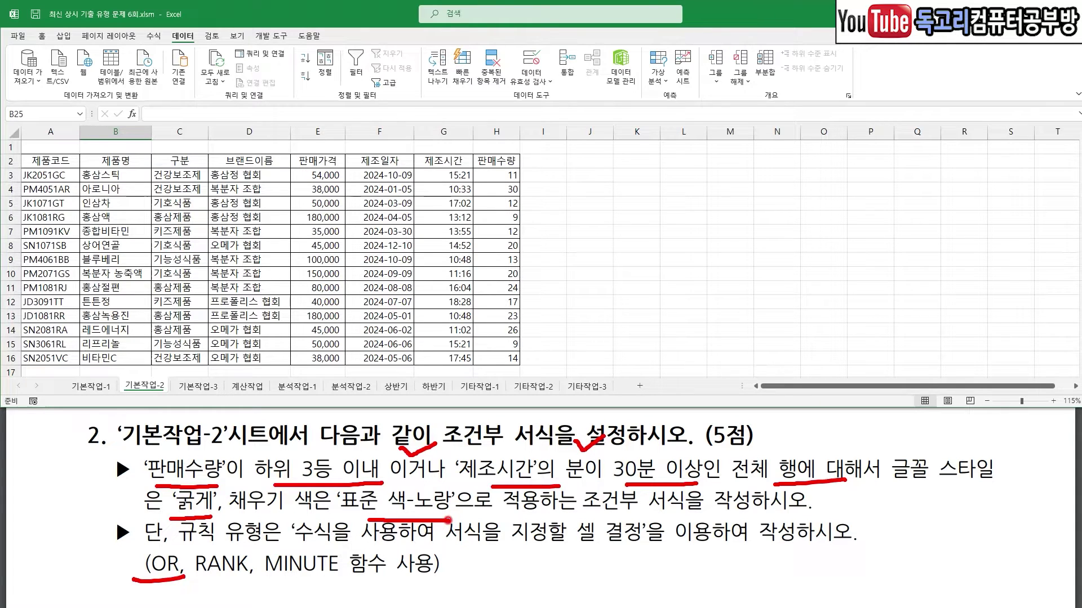
key(Escape)
Select A3:H16 on sheet 기본작업-2 and start a new conditional formatting rule that uses a formula to determine the cells
mouse_move(48, 176)
mouse_down()
mouse_move(466, 309)
mouse_move(487, 357)
mouse_up()
click(42, 38)
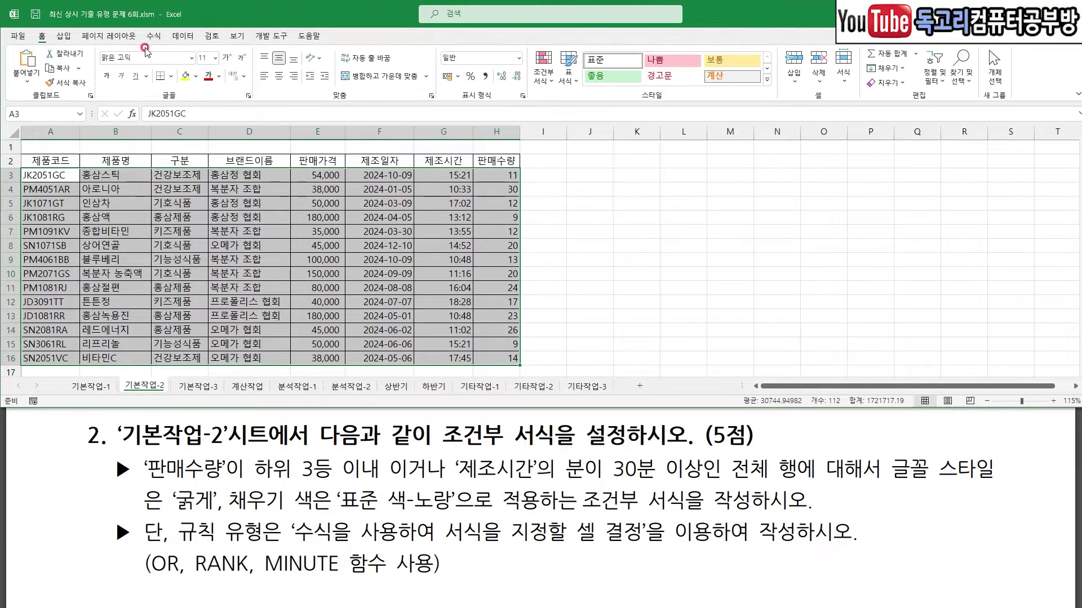
click(538, 75)
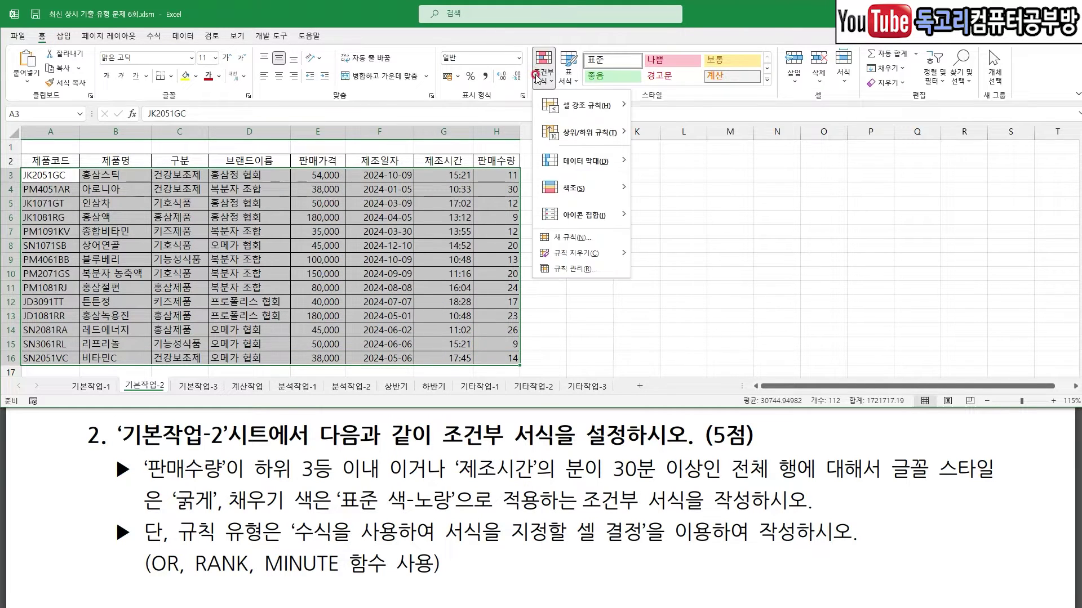
click(612, 236)
click(563, 249)
drag(603, 163, 684, 144)
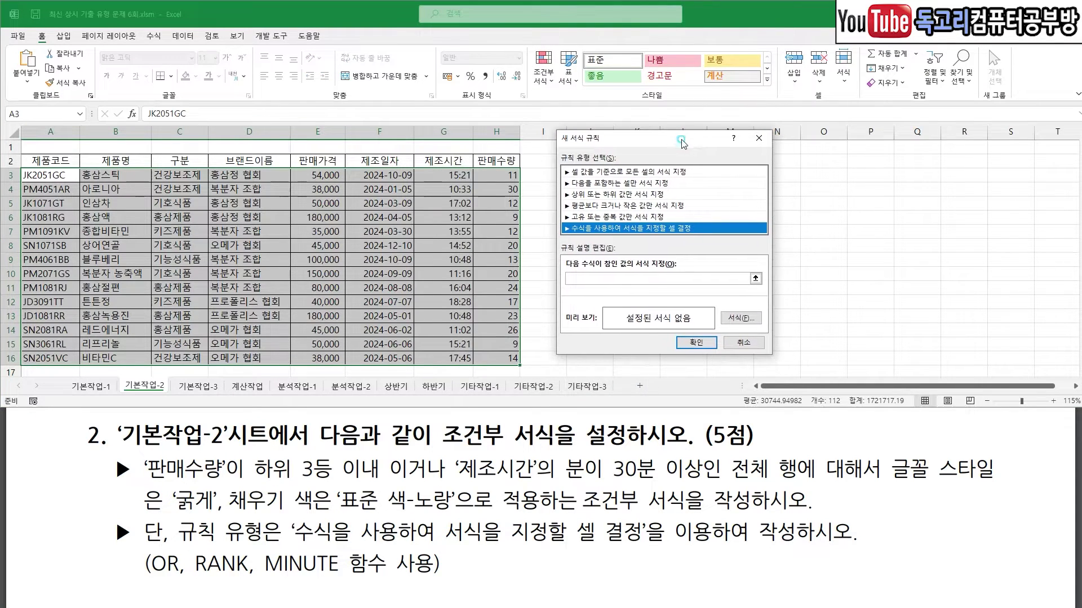
Begin the rule formula with =OR(RANK.EQ($H3,$H$3:$H$16,1)<=3 as its first condition
click(589, 276)
drag(576, 270, 608, 257)
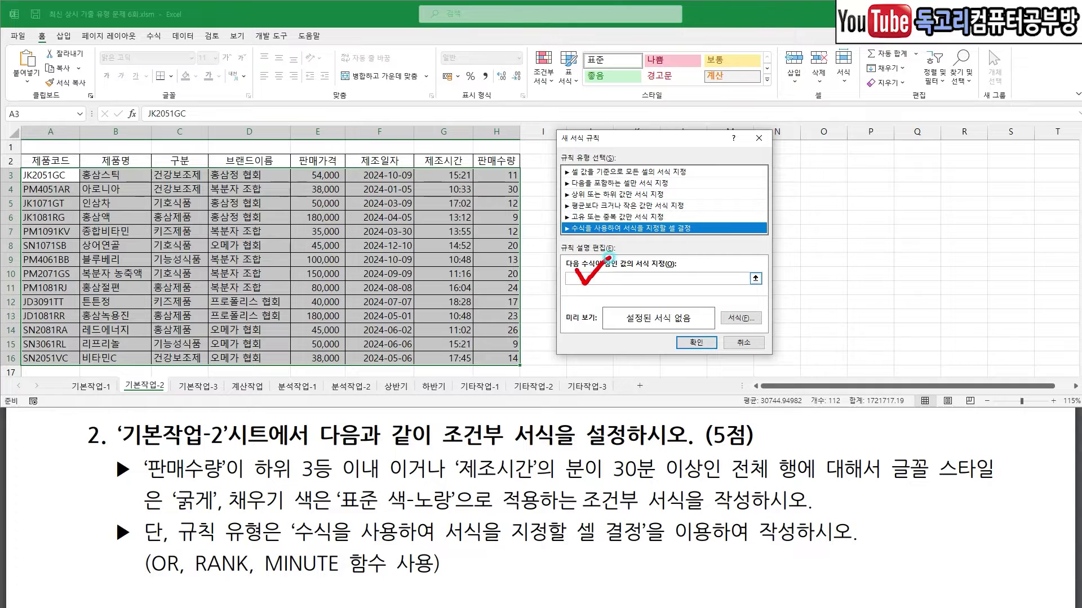
click(588, 286)
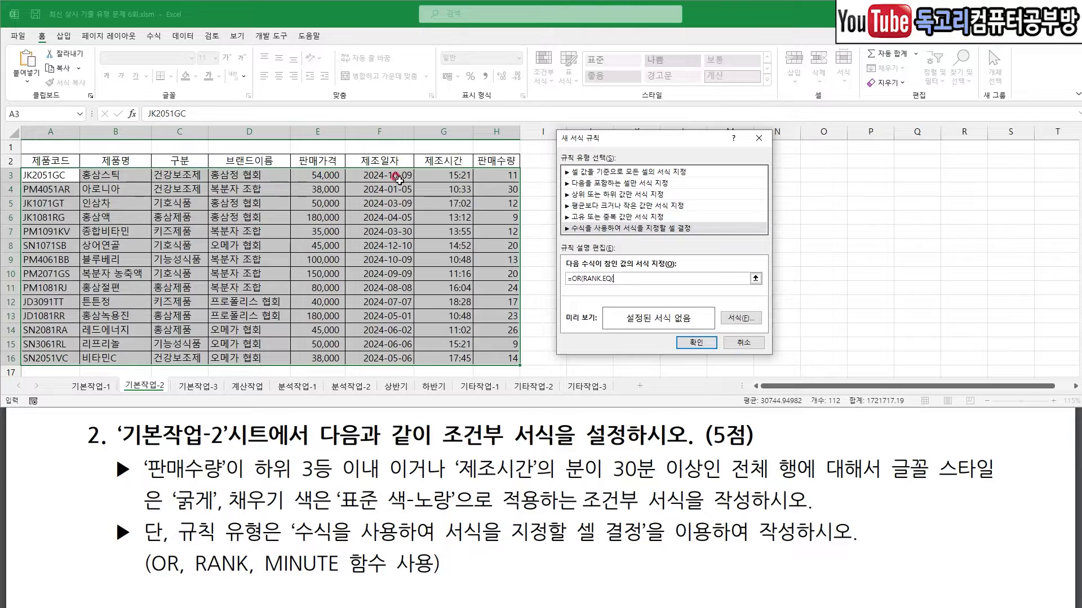
click(485, 175)
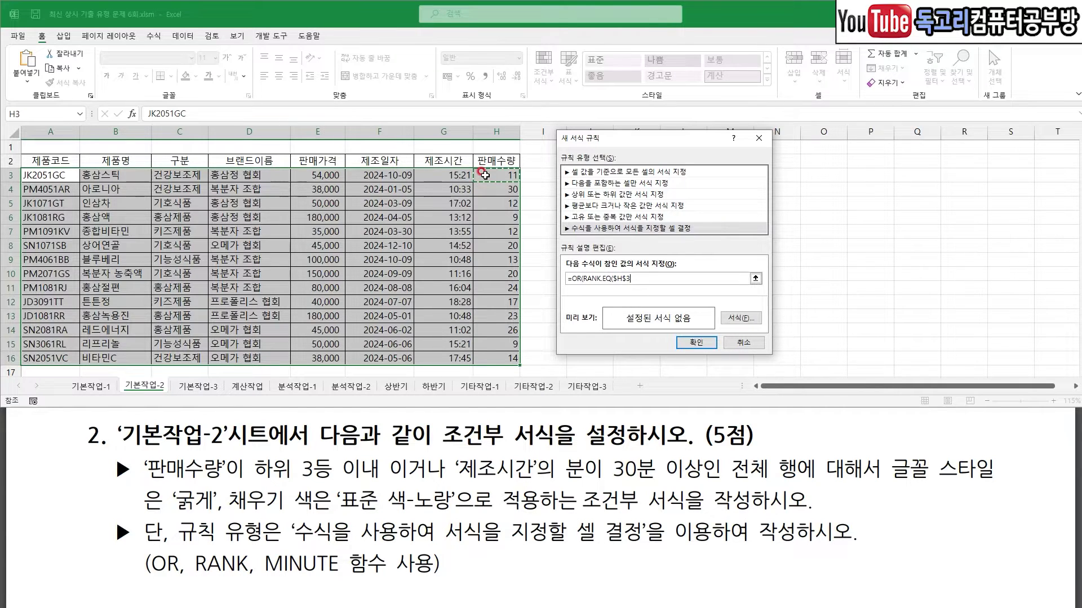
text(,$H)
drag(486, 175, 495, 354)
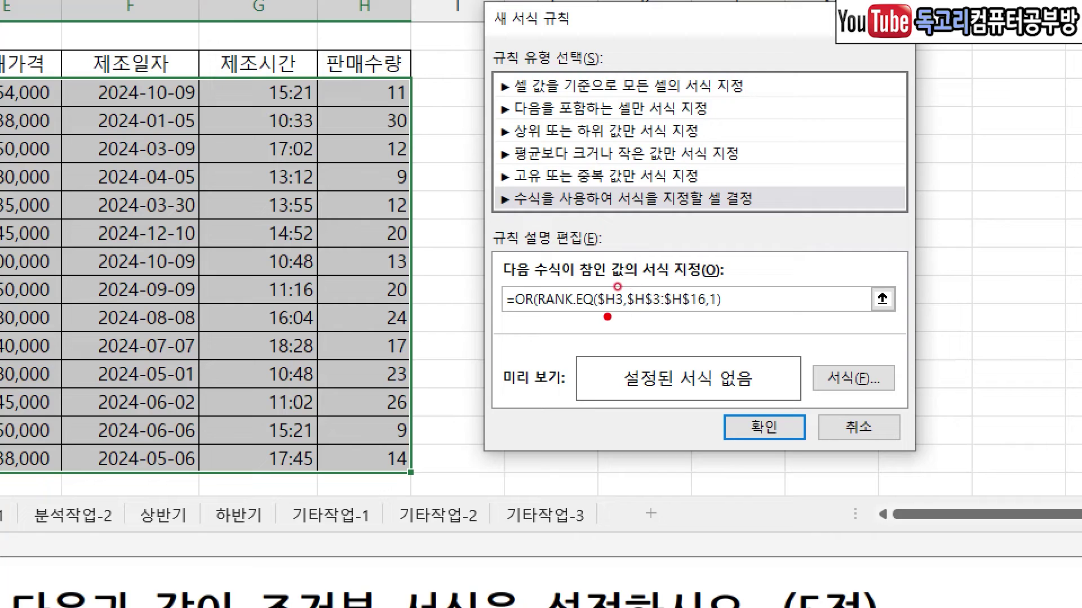
drag(437, 87, 398, 105)
drag(747, 321, 701, 321)
click(704, 333)
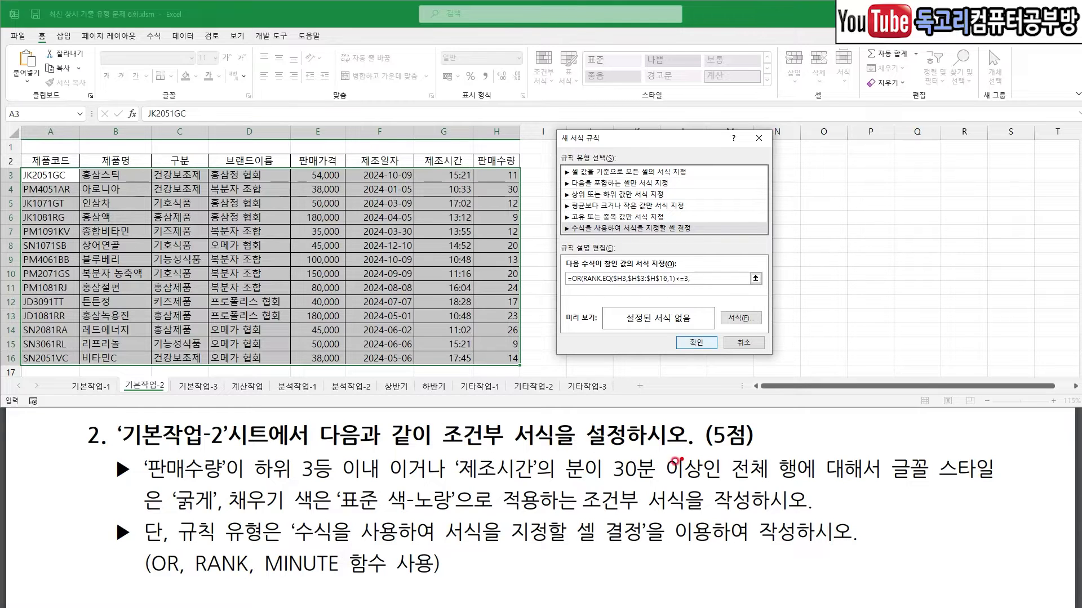
Add MINUTE($G3)>=30 as the second OR condition and close the rule formula
drag(507, 492, 636, 488)
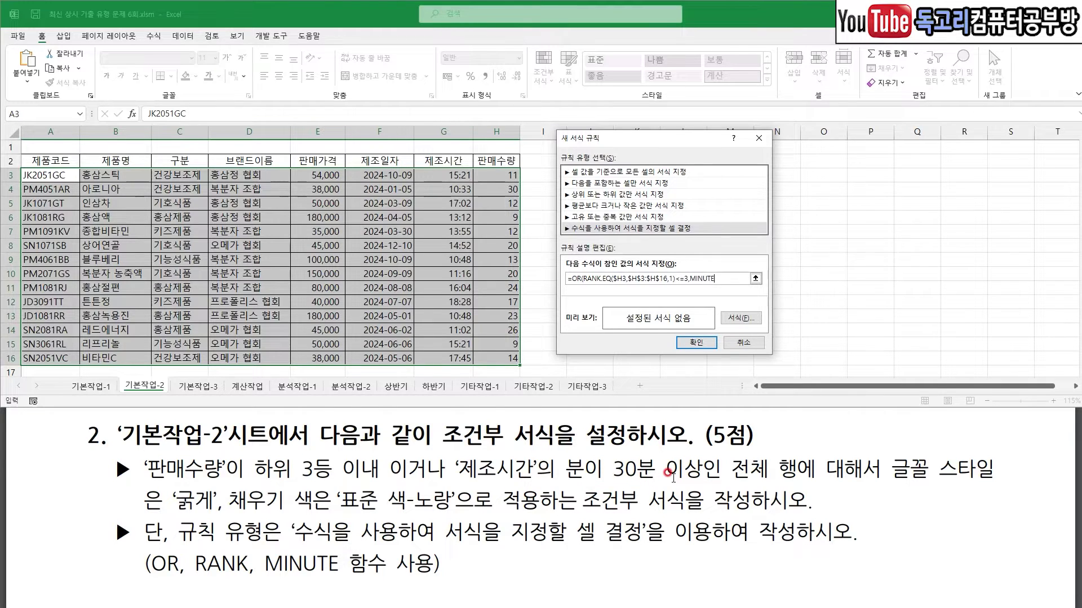
text(()
click(458, 175)
text())
text(>=30))
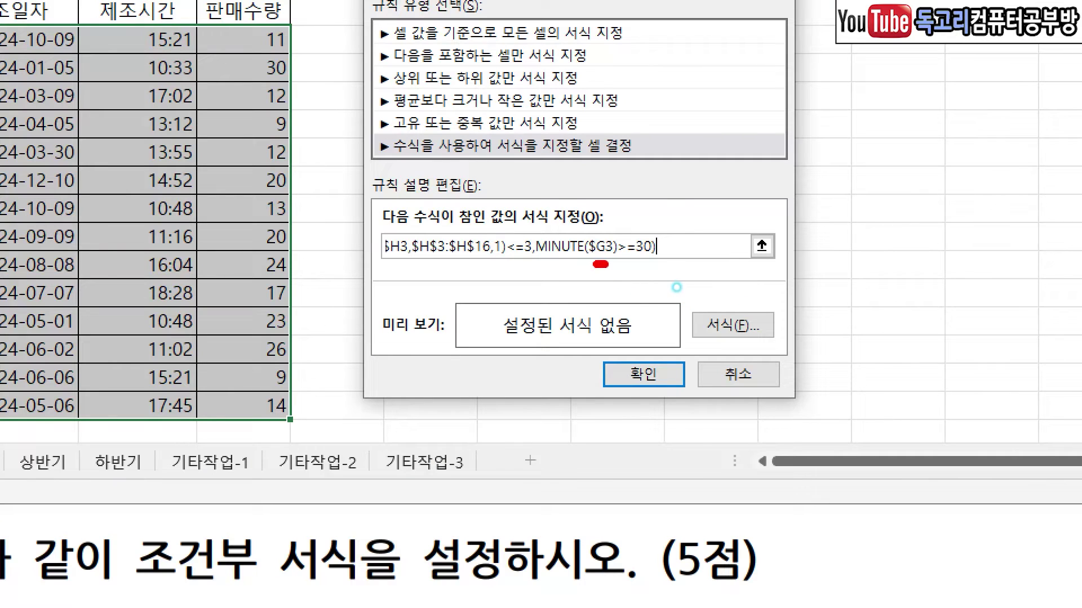
drag(532, 261, 579, 267)
drag(666, 261, 632, 262)
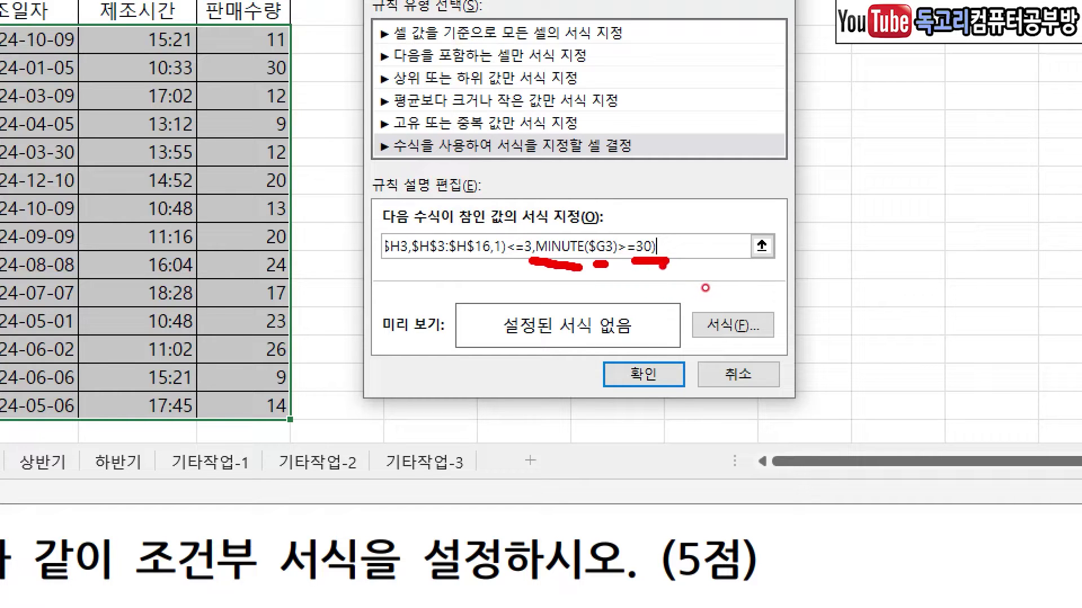
mouse_move(653, 221)
mouse_down()
mouse_move(659, 235)
mouse_move(684, 224)
mouse_up()
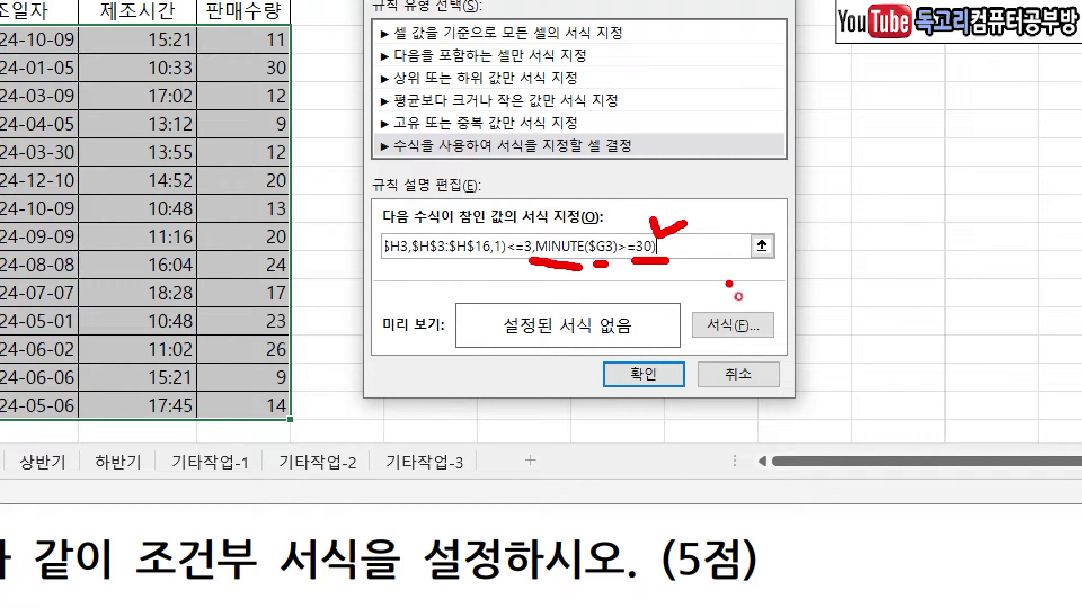
drag(727, 282, 807, 261)
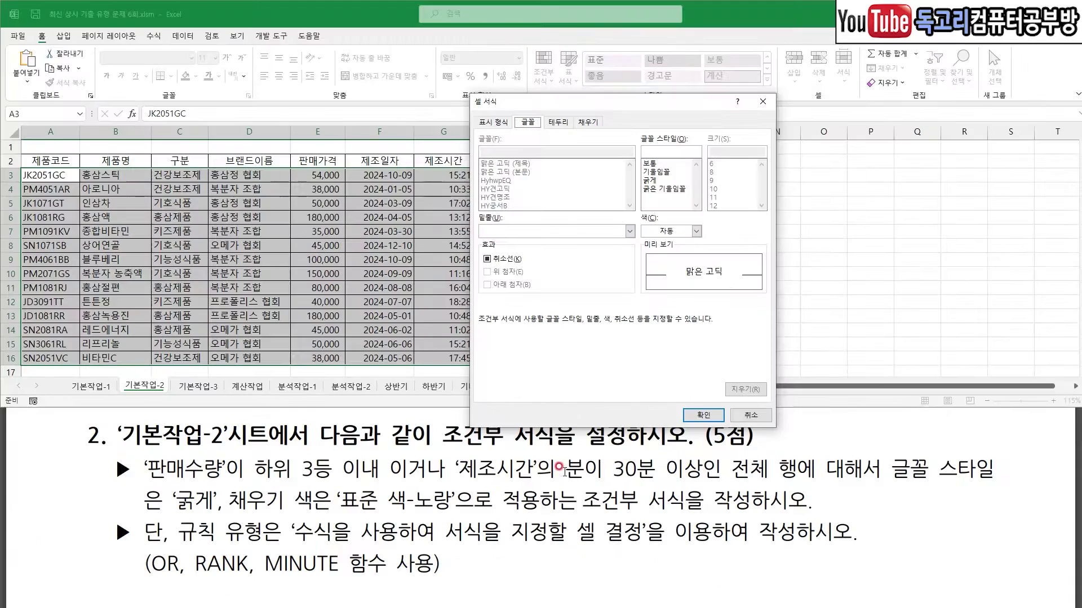
drag(189, 513, 210, 513)
drag(293, 514, 452, 516)
key(Escape)
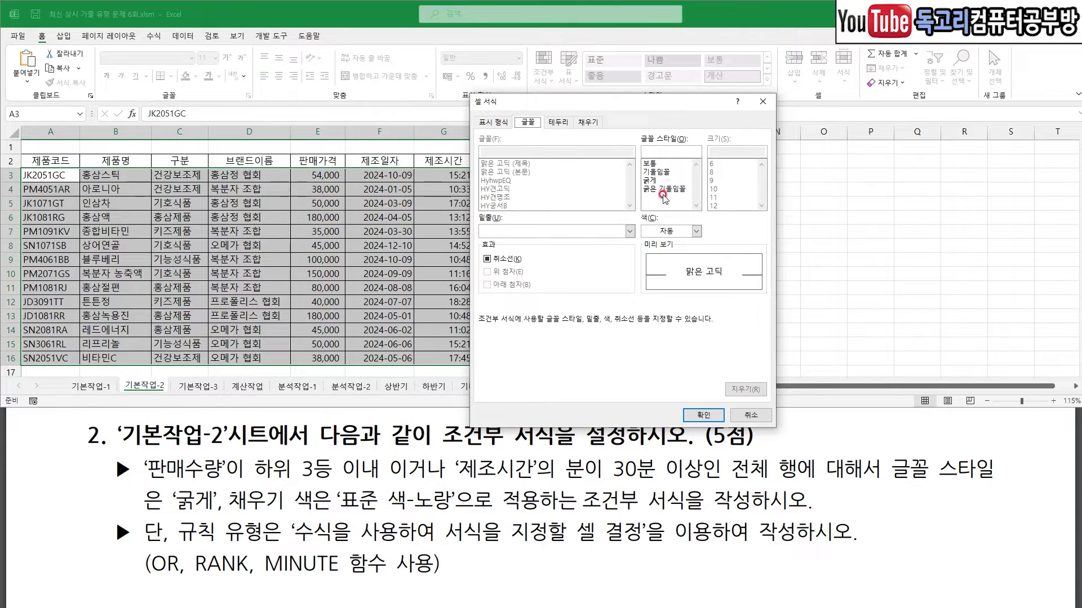
Give the rule a bold (굵게) font style and the standard yellow fill, and apply it to the selected rows
click(651, 180)
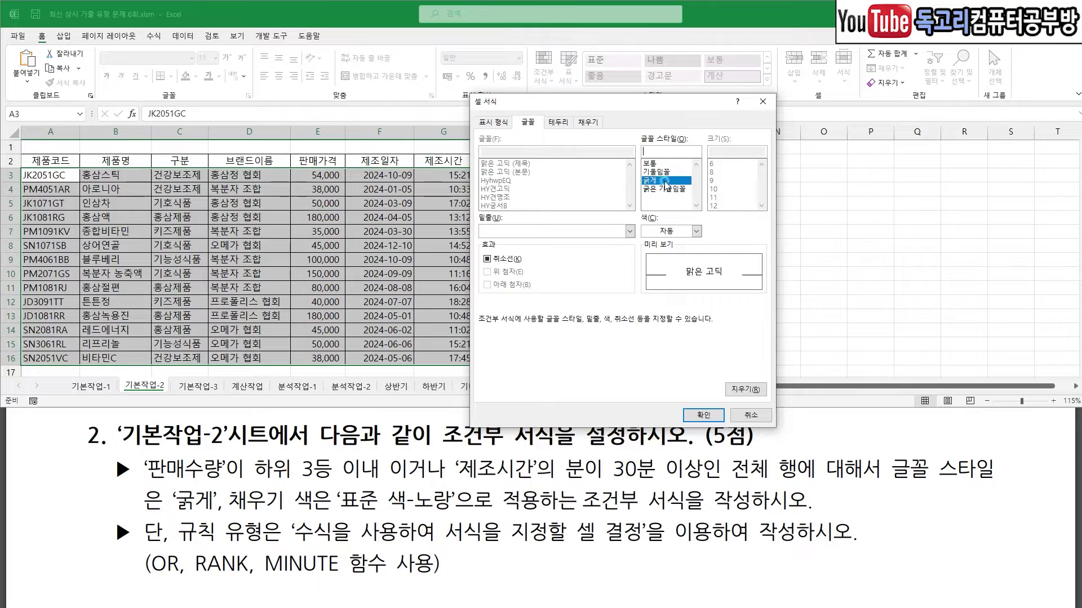
click(586, 123)
click(519, 237)
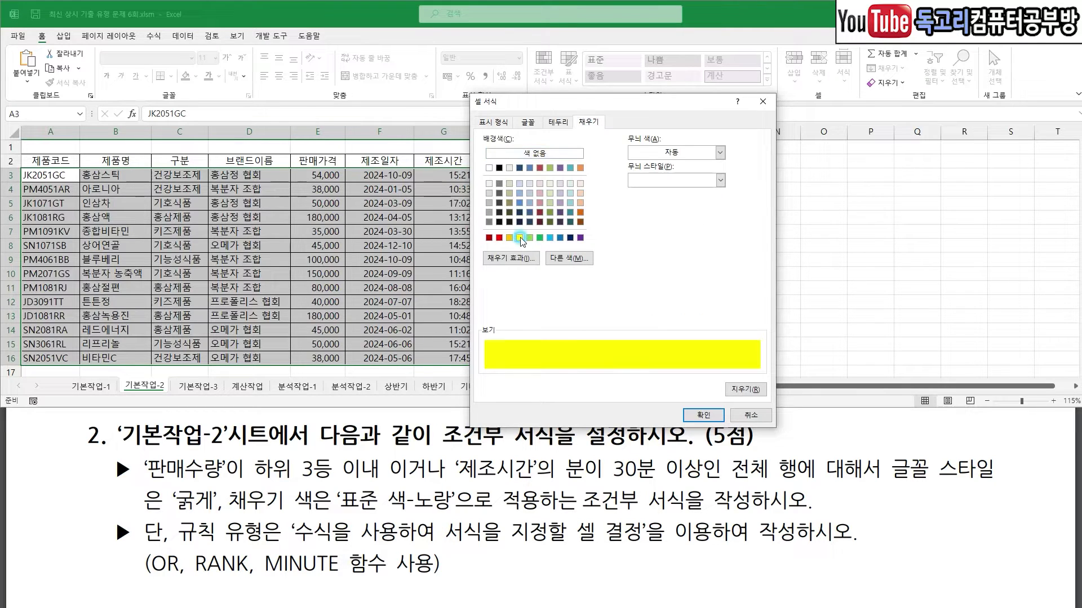
click(705, 416)
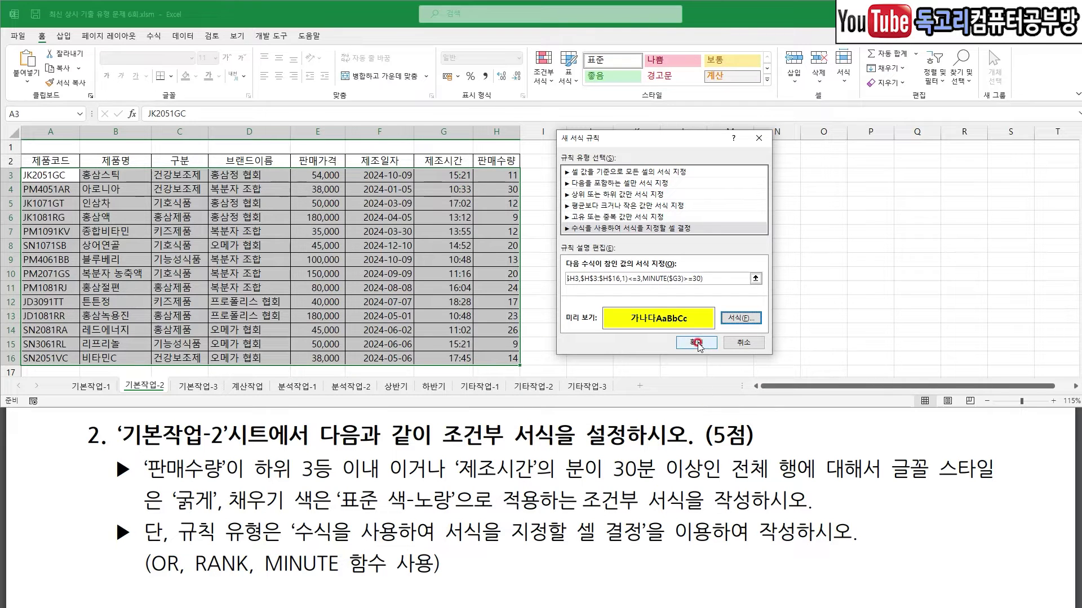
click(696, 343)
click(608, 289)
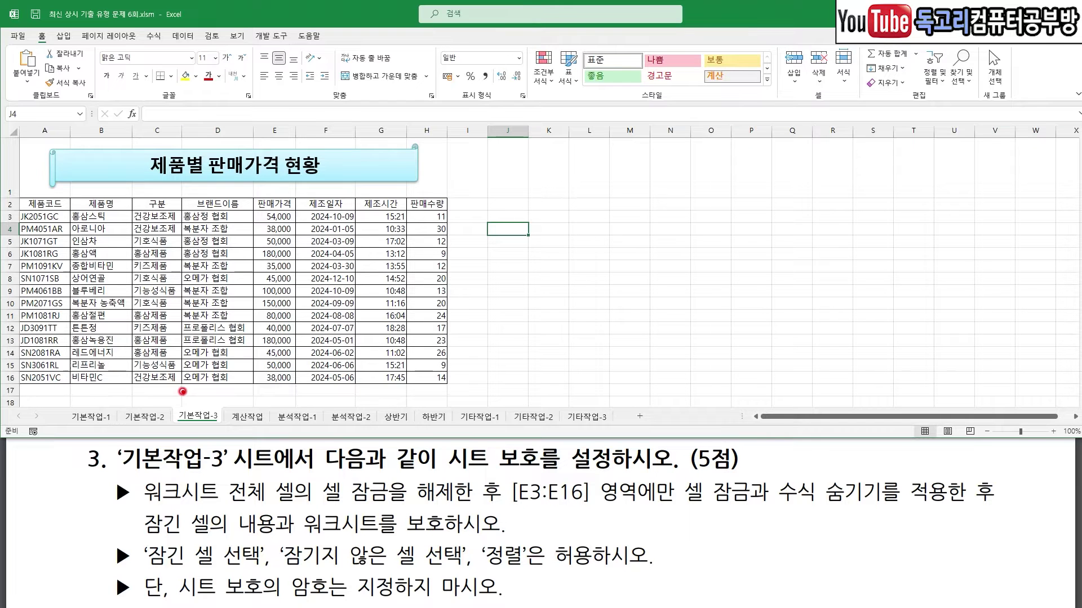
Review the sheet protection task for 기본작업-3: cell locking, formula hiding, the target range and what has to be protected
drag(182, 391, 226, 379)
drag(463, 466, 544, 473)
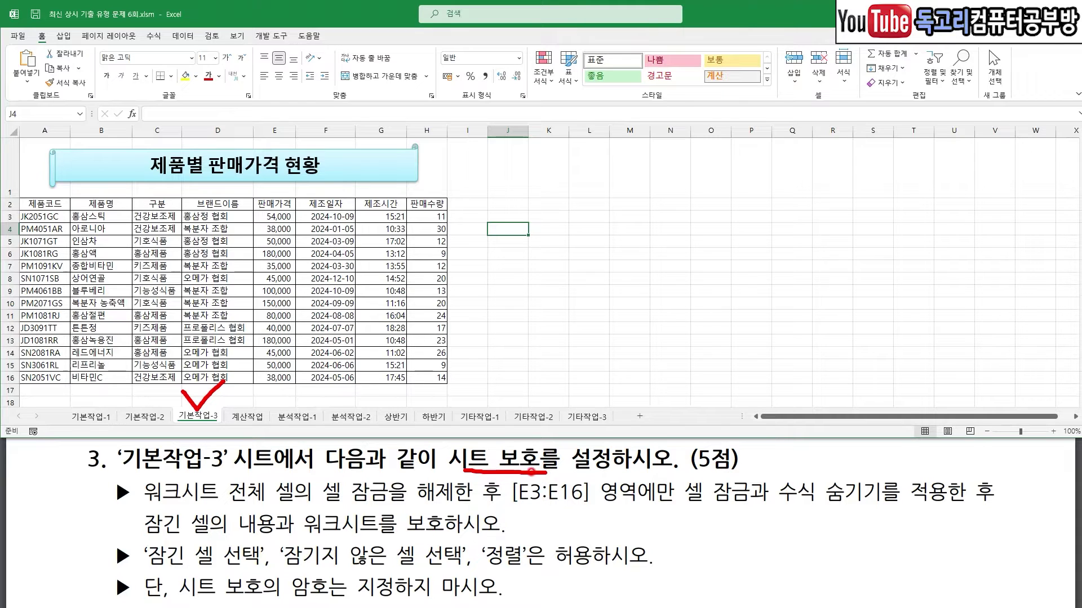
drag(230, 502, 451, 503)
drag(519, 505, 586, 498)
drag(717, 510, 875, 511)
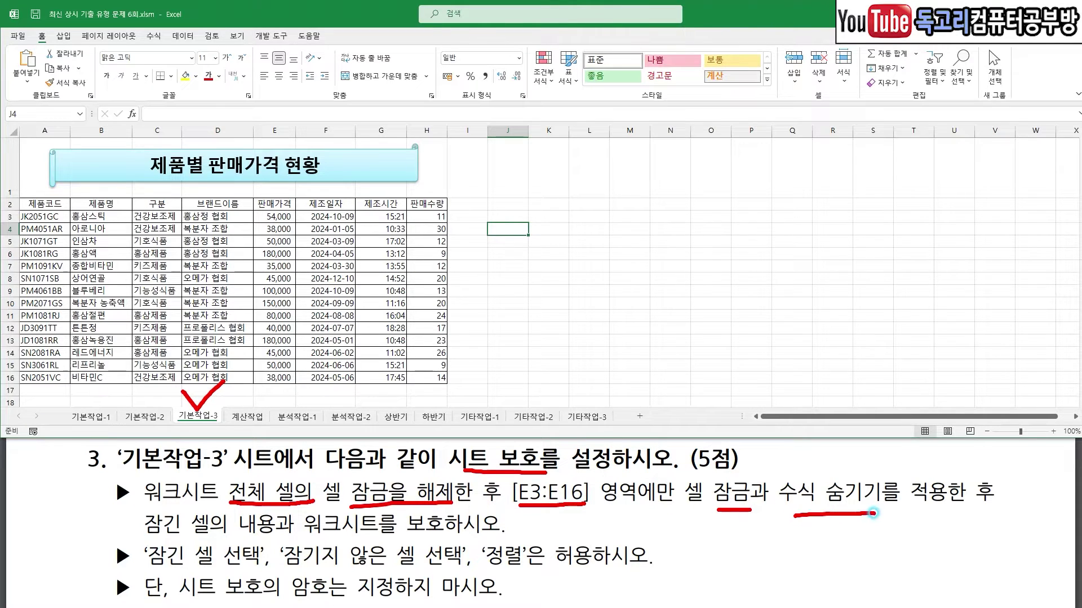
drag(196, 535, 448, 537)
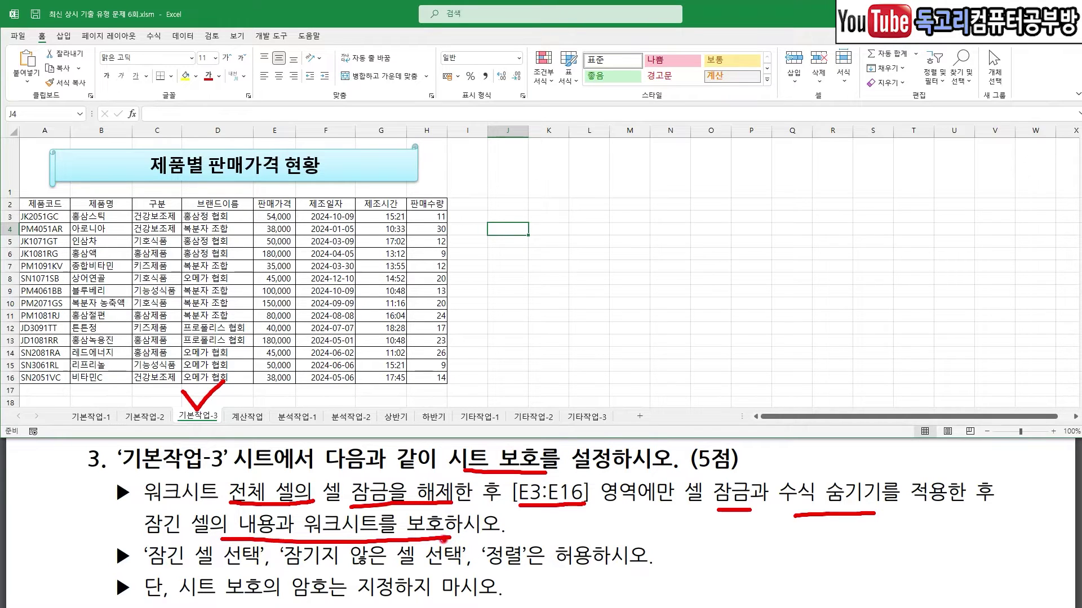
key(Escape)
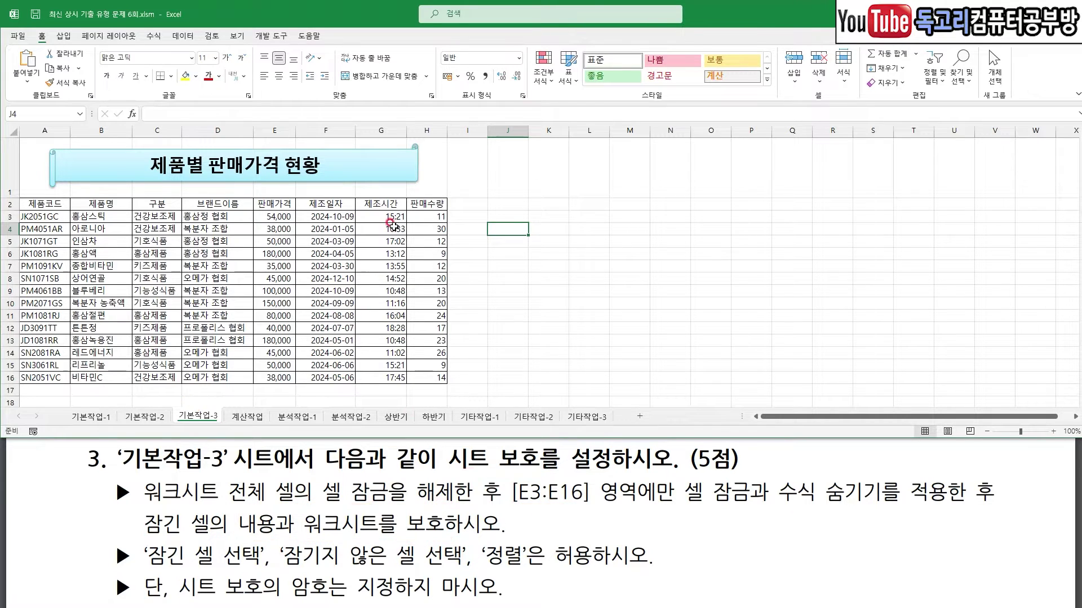
Select all cells of sheet 기본작업-3 and turn off their Locked (잠금) protection setting
click(10, 131)
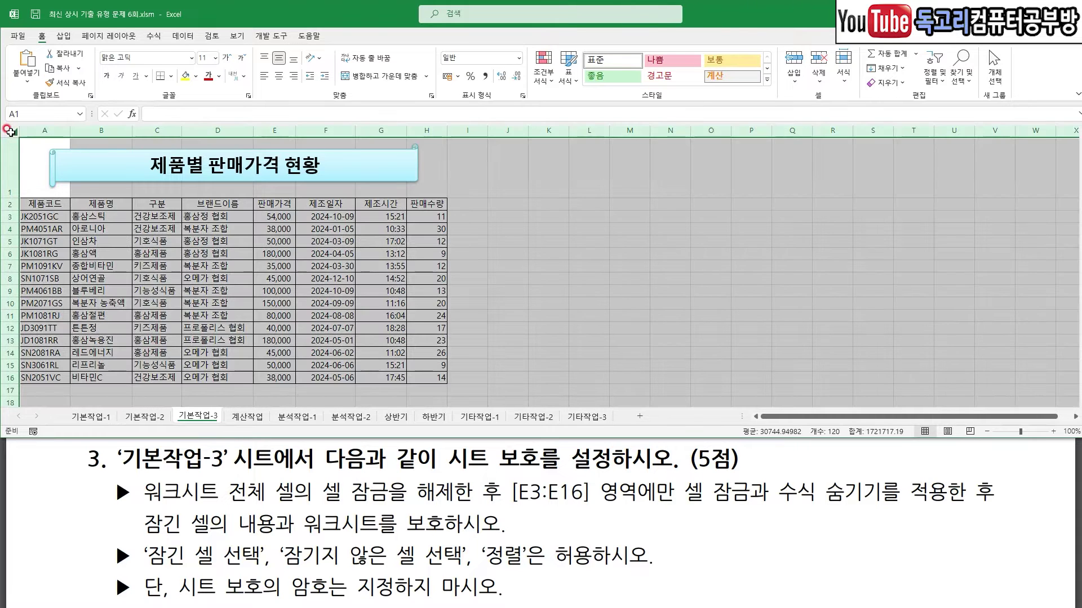
right_click(220, 288)
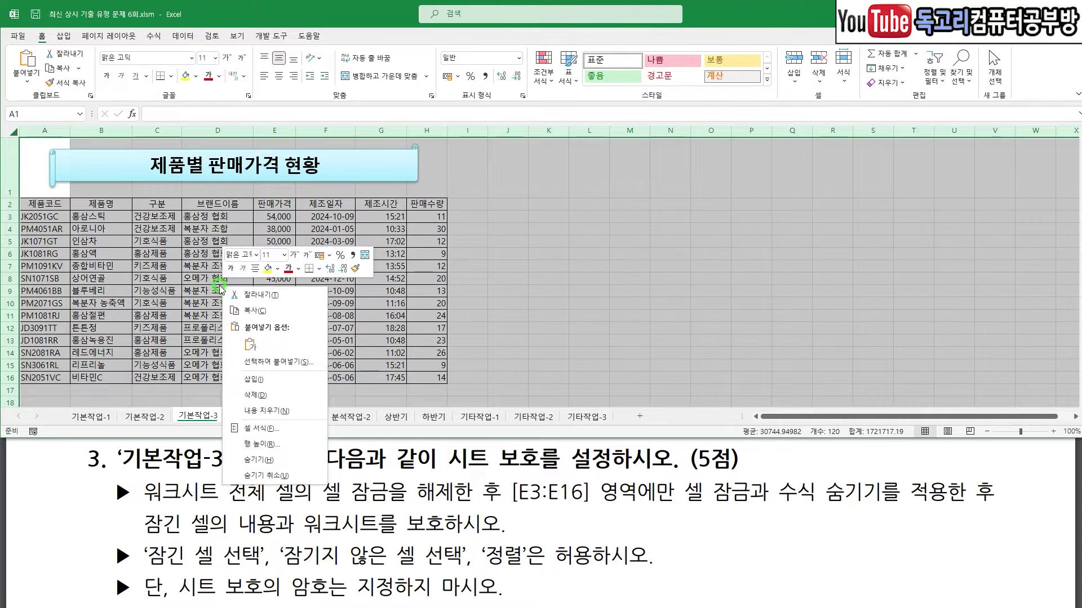
click(272, 427)
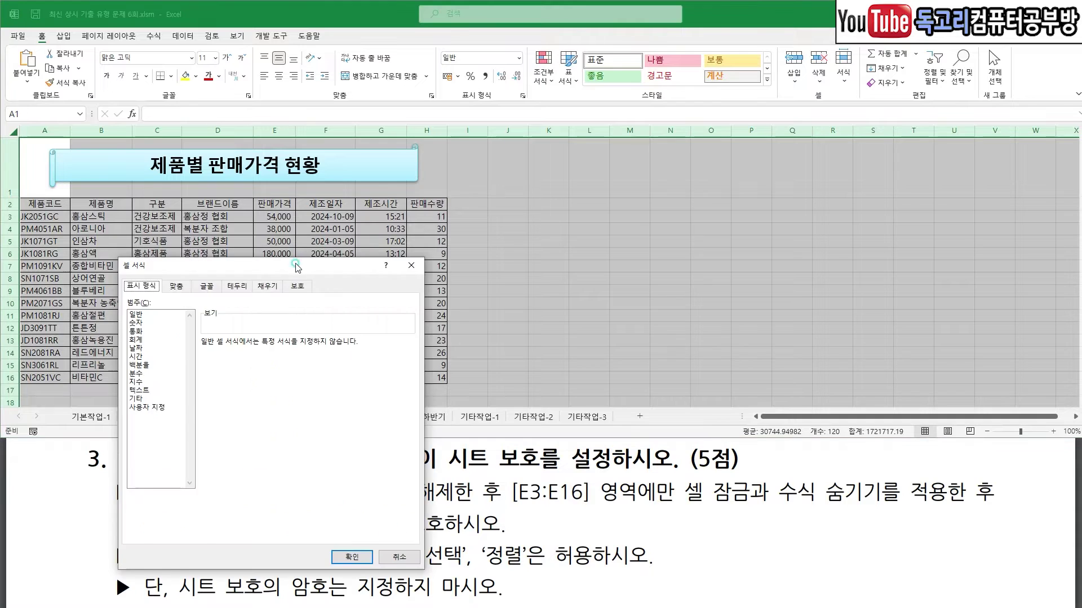
click(599, 170)
click(435, 189)
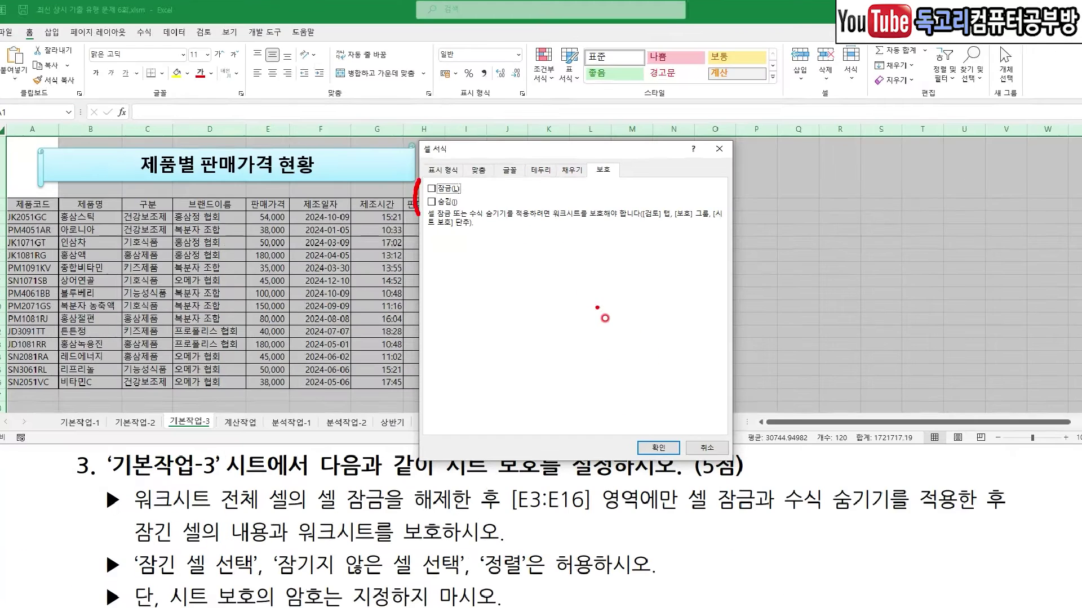
click(656, 442)
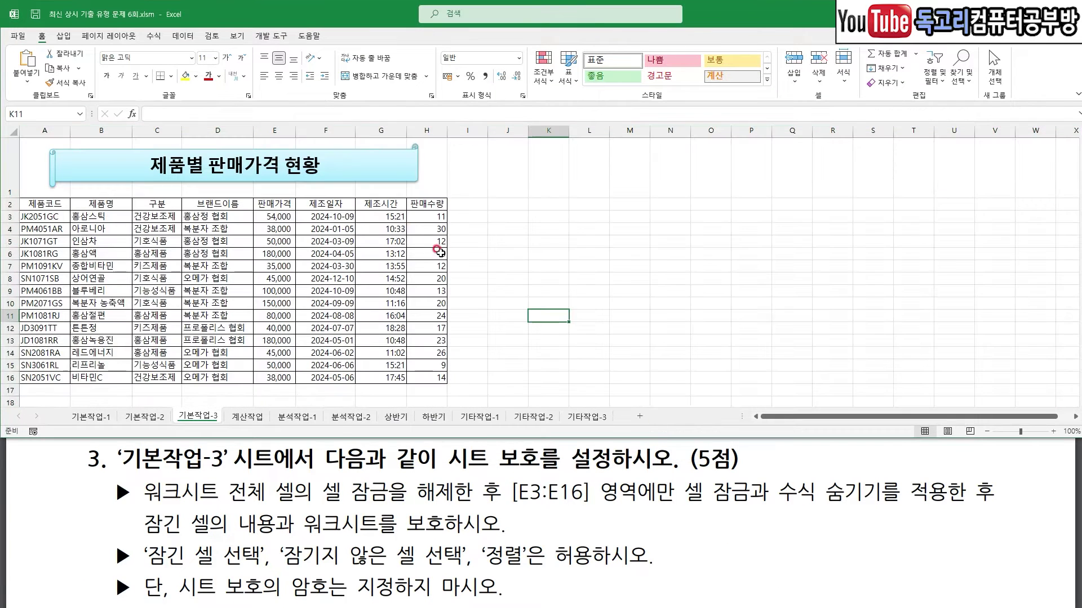
Select E3:E16 and turn on both Locked (잠금) and Hidden (숨김) in its cell protection settings
click(279, 218)
drag(279, 217, 283, 377)
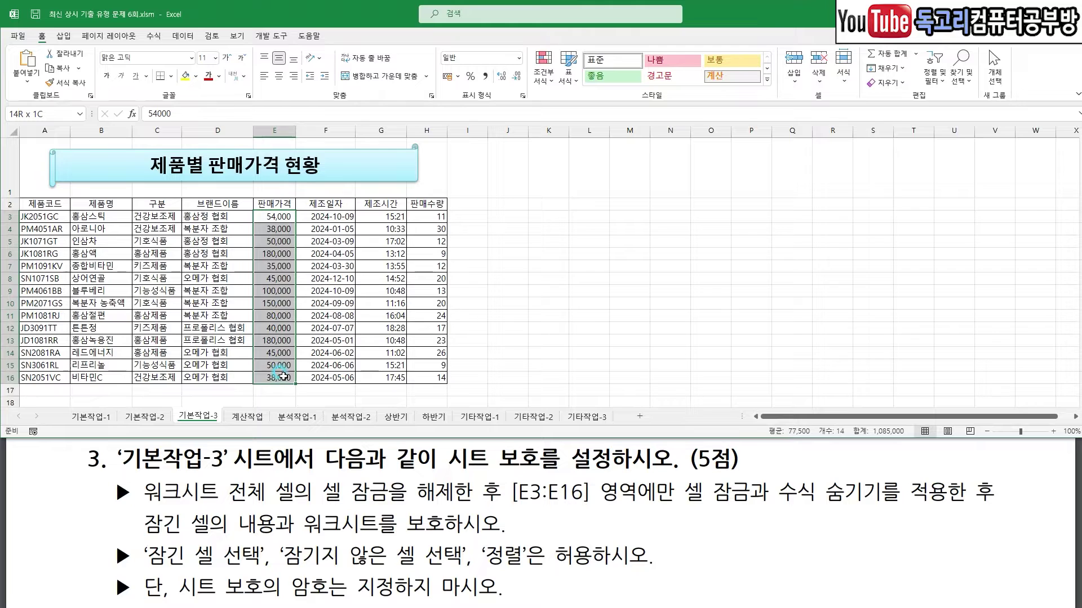
right_click(280, 348)
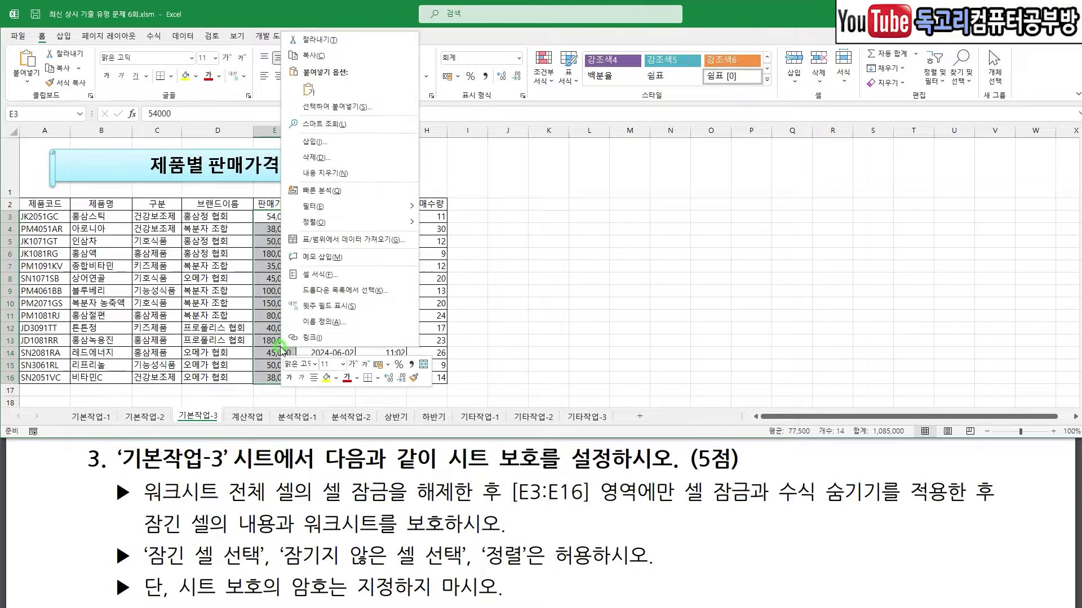
click(314, 277)
click(170, 169)
click(171, 157)
mouse_move(219, 119)
mouse_down()
mouse_move(270, 121)
mouse_move(422, 190)
mouse_move(407, 301)
mouse_up()
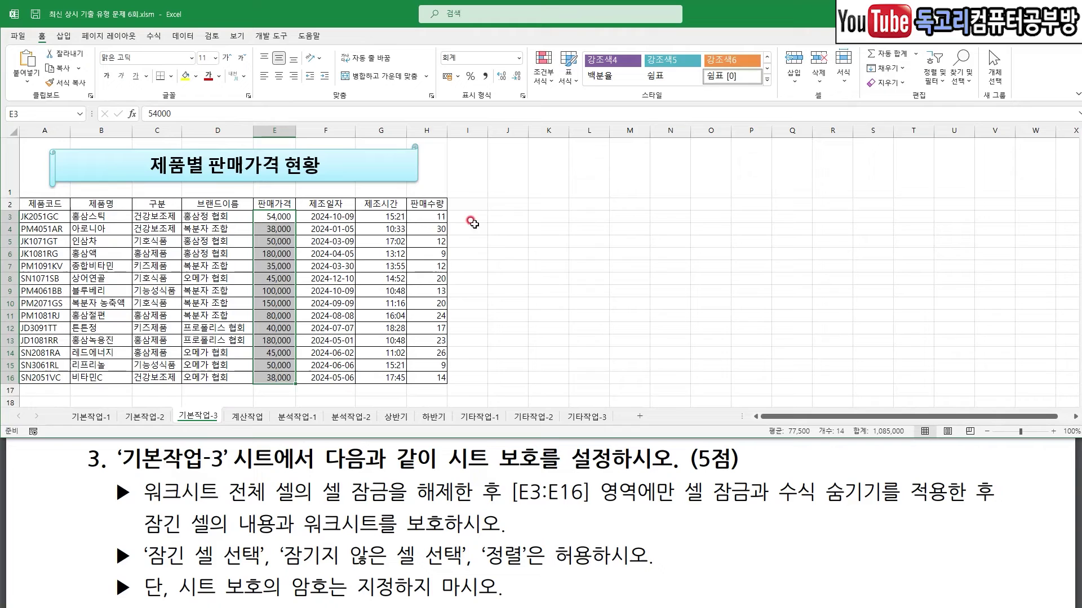
Begin protecting sheet 기본작업-3 with locked-cell contents protected and selection of locked and unlocked cells allowed
click(476, 226)
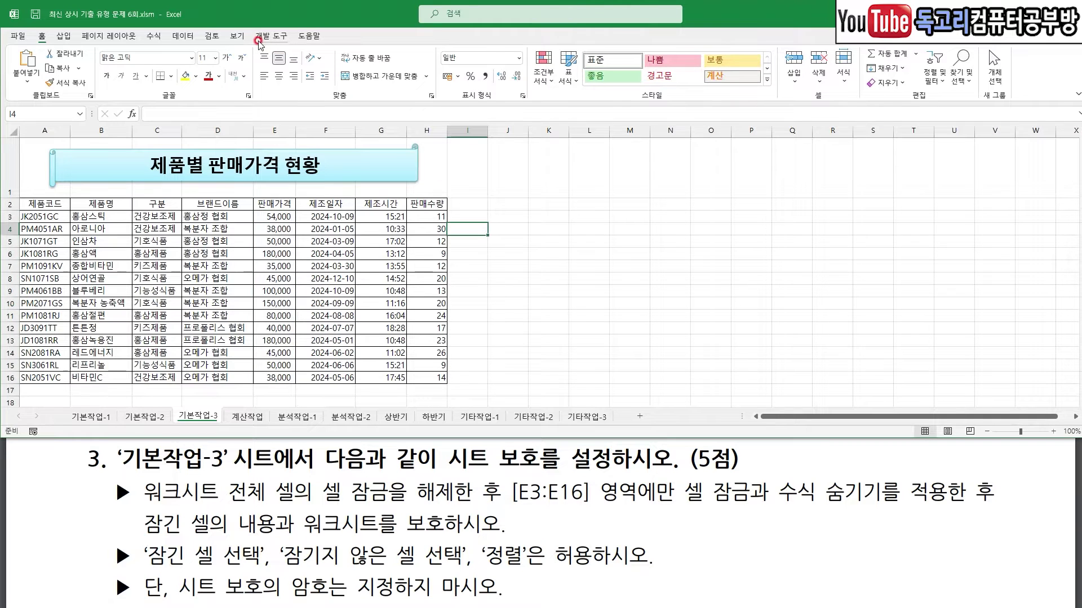
click(219, 40)
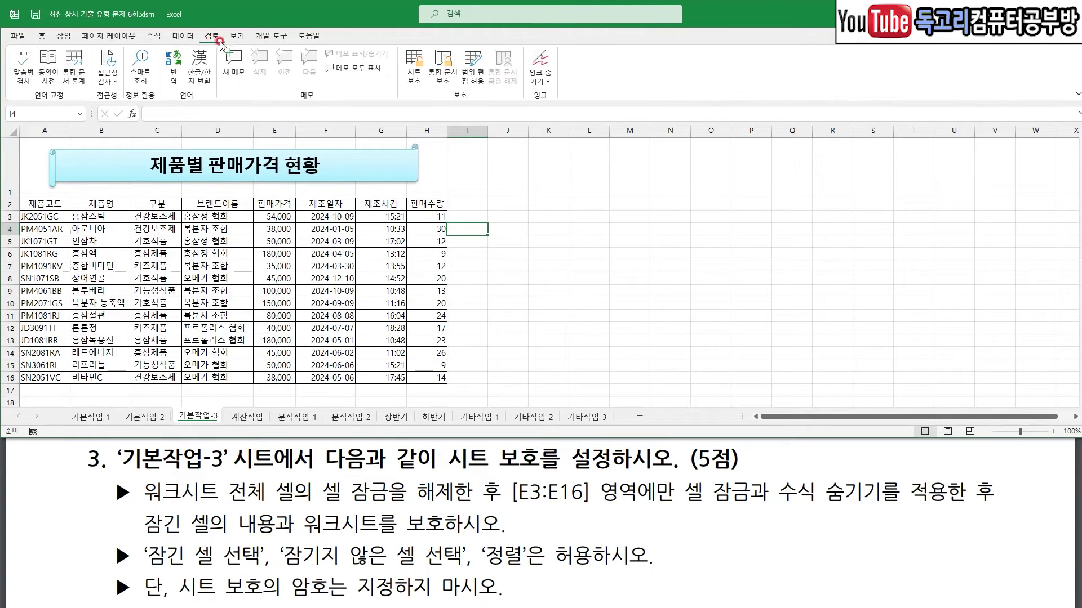
drag(243, 21, 200, 74)
drag(448, 64, 409, 106)
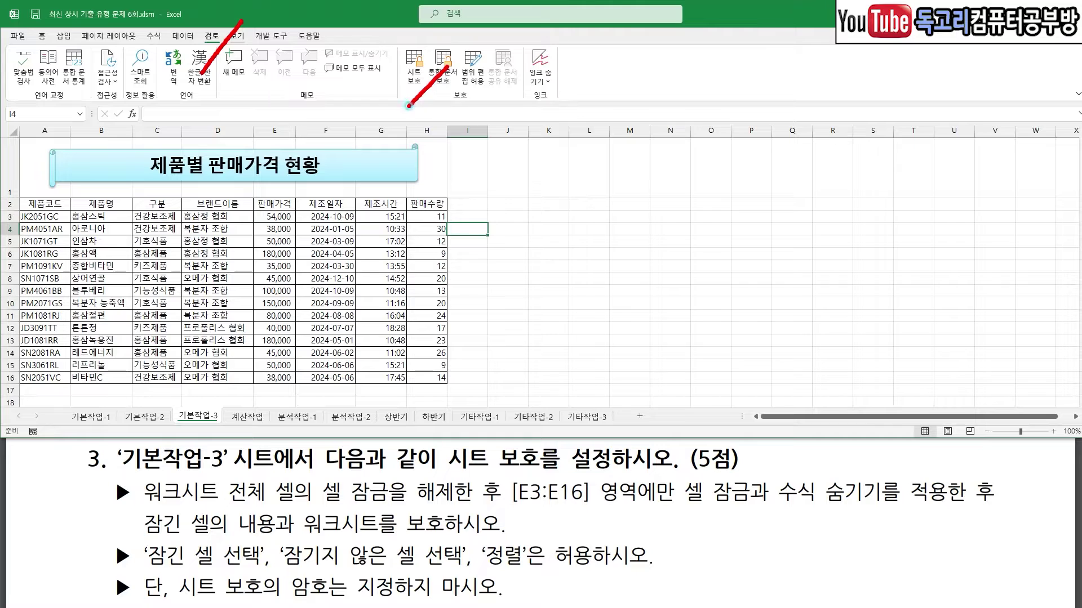
key(Escape)
click(414, 68)
key(ctrl+2)
mouse_move(183, 567)
mouse_down()
mouse_move(333, 575)
mouse_move(572, 562)
mouse_up()
drag(604, 196, 602, 221)
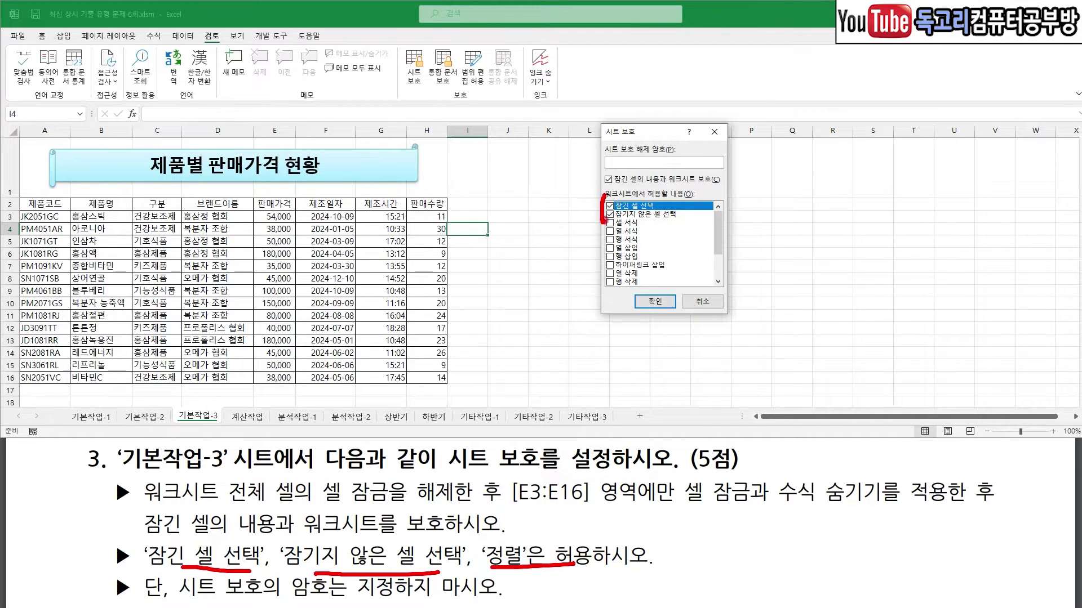
Also allow sorting (정렬) and apply the sheet protection without a password
mouse_move(704, 232)
mouse_down()
mouse_move(701, 269)
mouse_move(718, 256)
mouse_up()
scroll(718, 256, down, 3)
click(610, 248)
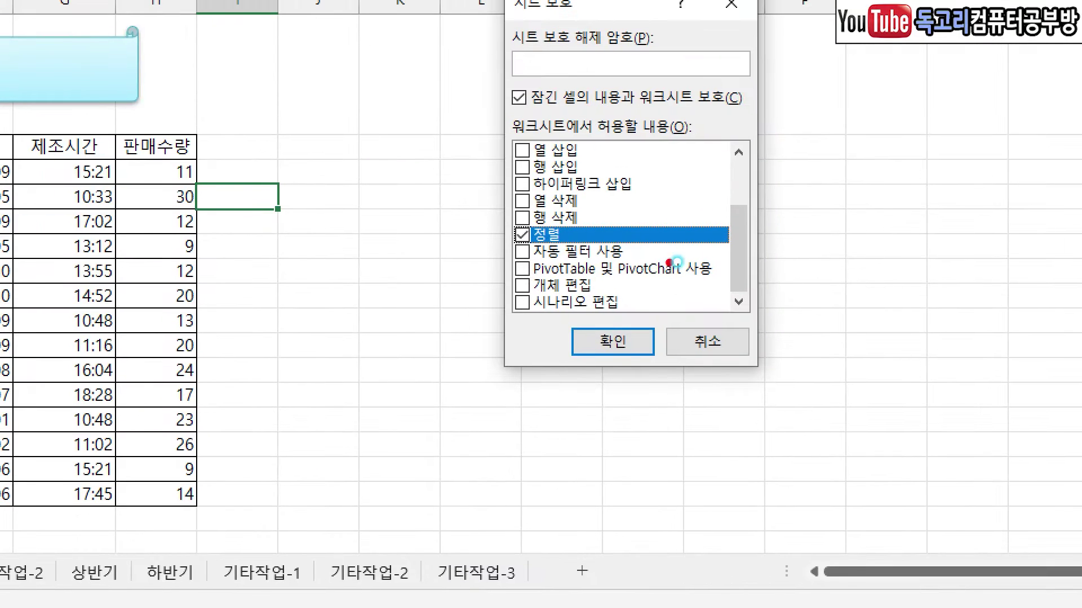
drag(631, 258, 595, 263)
drag(760, 8, 684, 95)
drag(693, 8, 761, 133)
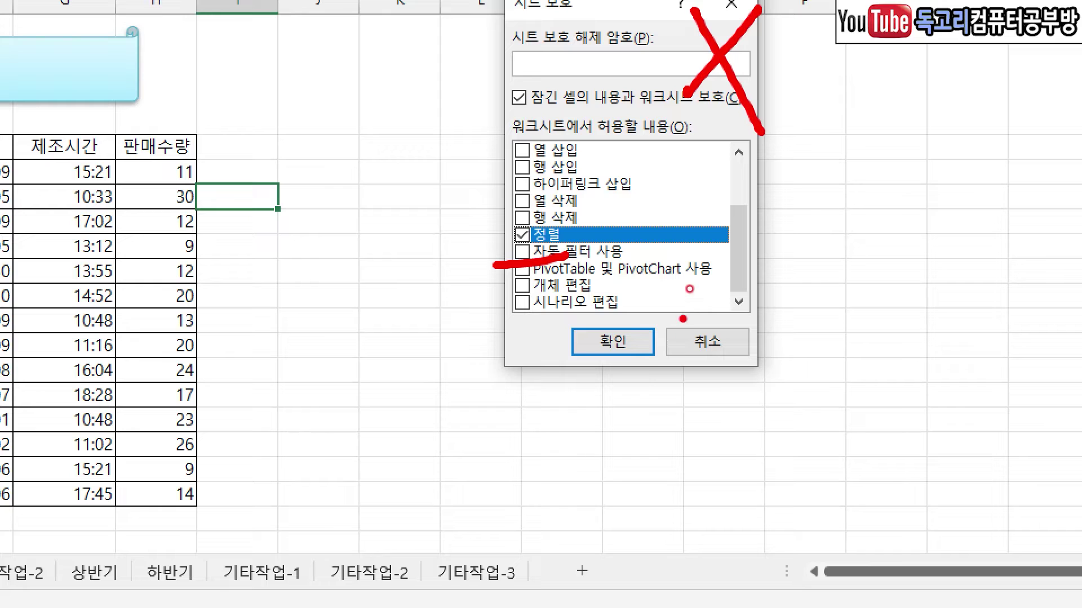
drag(683, 319, 575, 459)
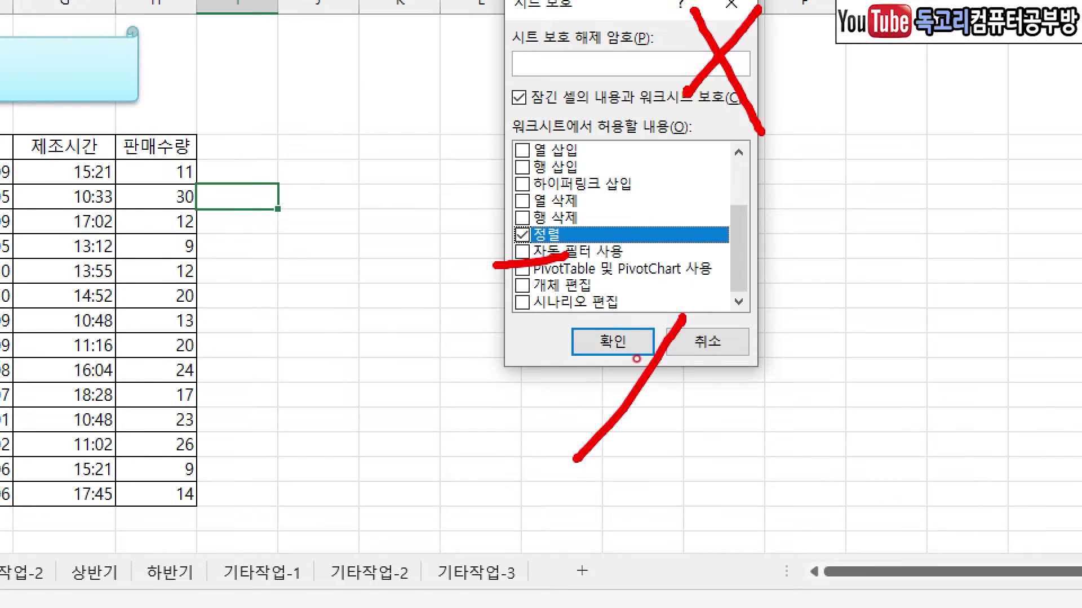
click(619, 345)
click(433, 345)
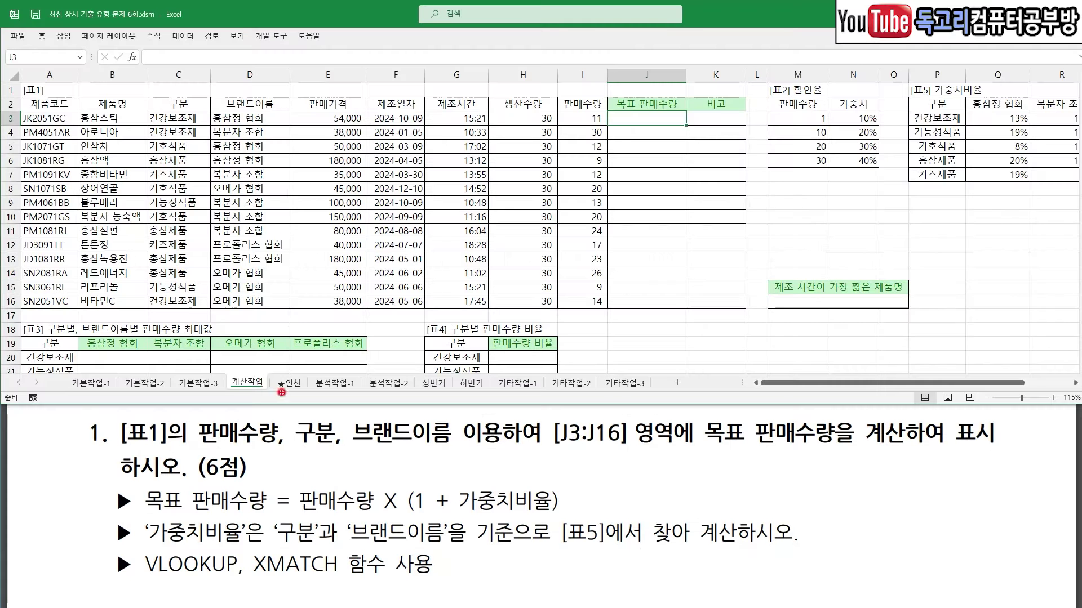
Review the first 계산작업 task: the columns to use, the target range and the target sales quantity formula
mouse_move(234, 358)
mouse_down()
mouse_move(244, 372)
mouse_move(262, 352)
mouse_up()
drag(74, 447, 109, 443)
drag(226, 445, 279, 448)
drag(309, 449, 457, 455)
drag(557, 457, 627, 457)
drag(712, 457, 844, 459)
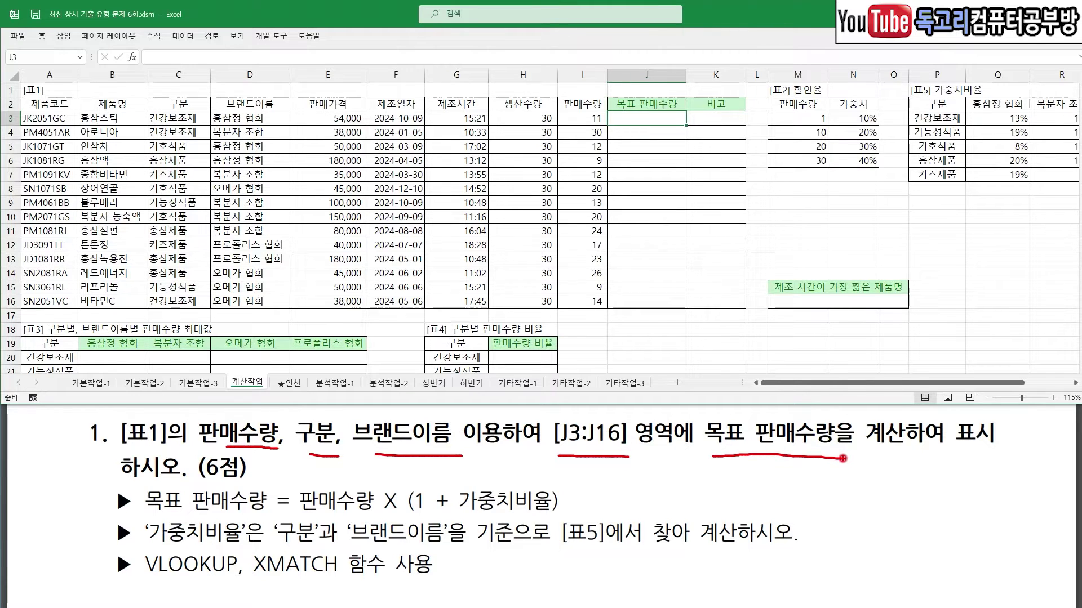
drag(302, 515, 610, 508)
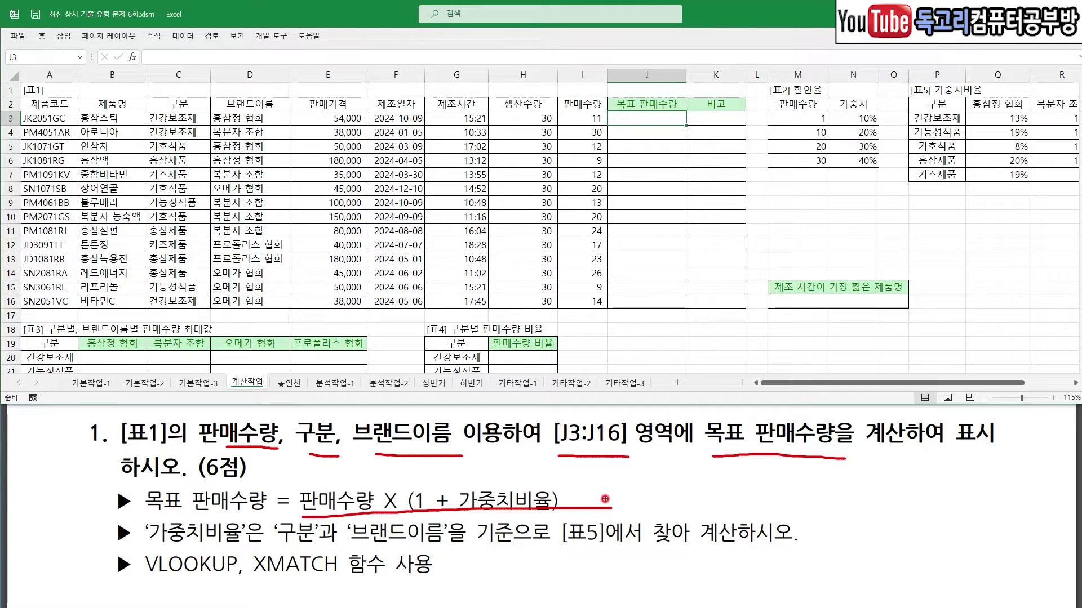
key(Escape)
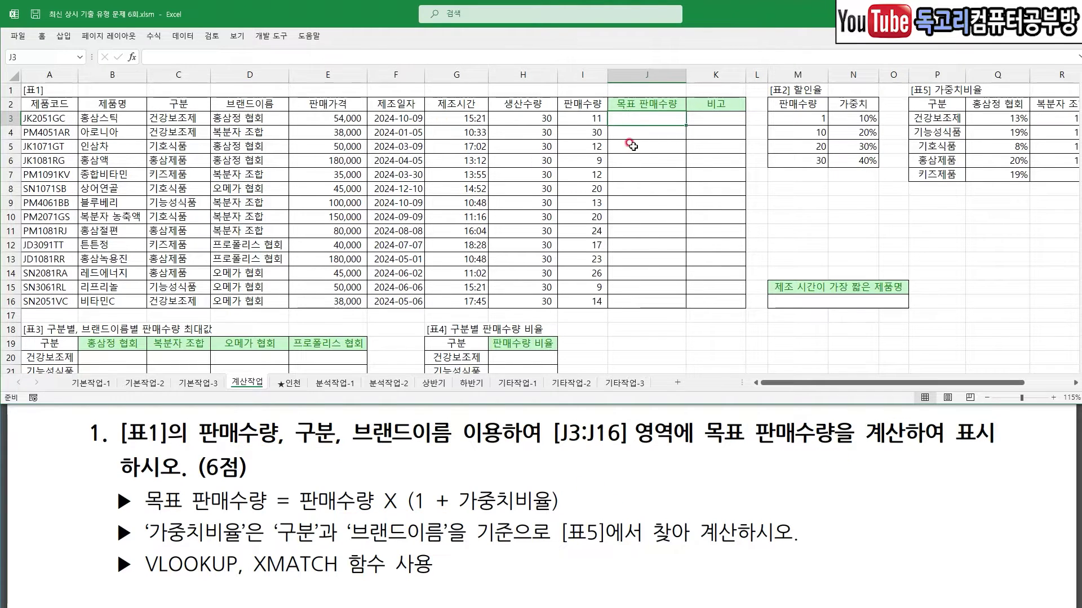
Start the target sales quantity (목표 판매수량) formula in J3 of 계산작업 with =I3*(1+
click(631, 119)
mouse_move(629, 115)
mouse_down()
mouse_move(644, 125)
mouse_move(682, 101)
mouse_up()
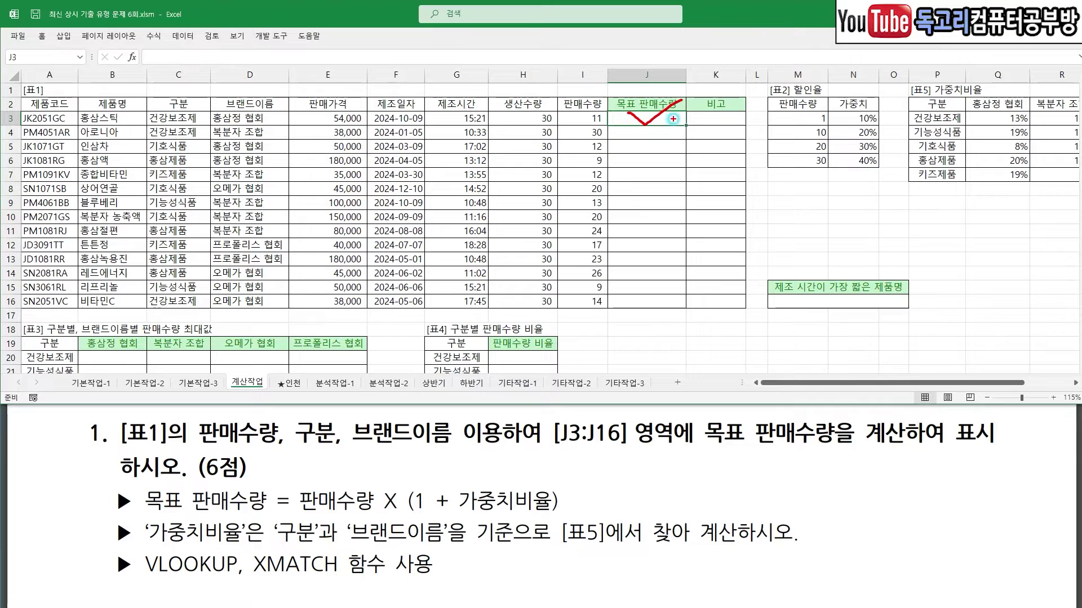
drag(151, 38, 198, 27)
key(Escape)
click(152, 56)
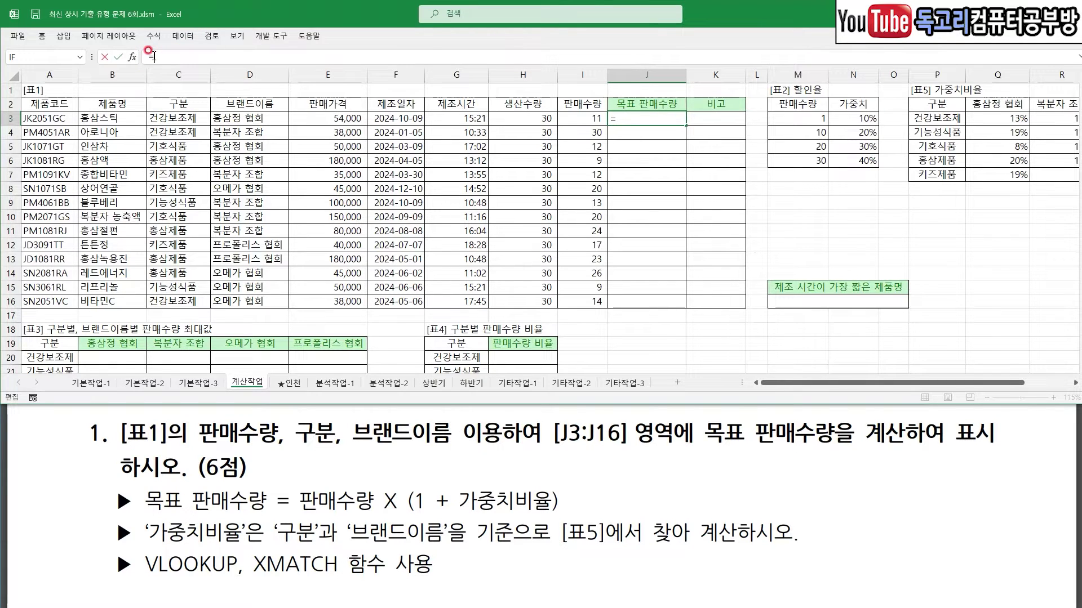
text(=)
click(570, 115)
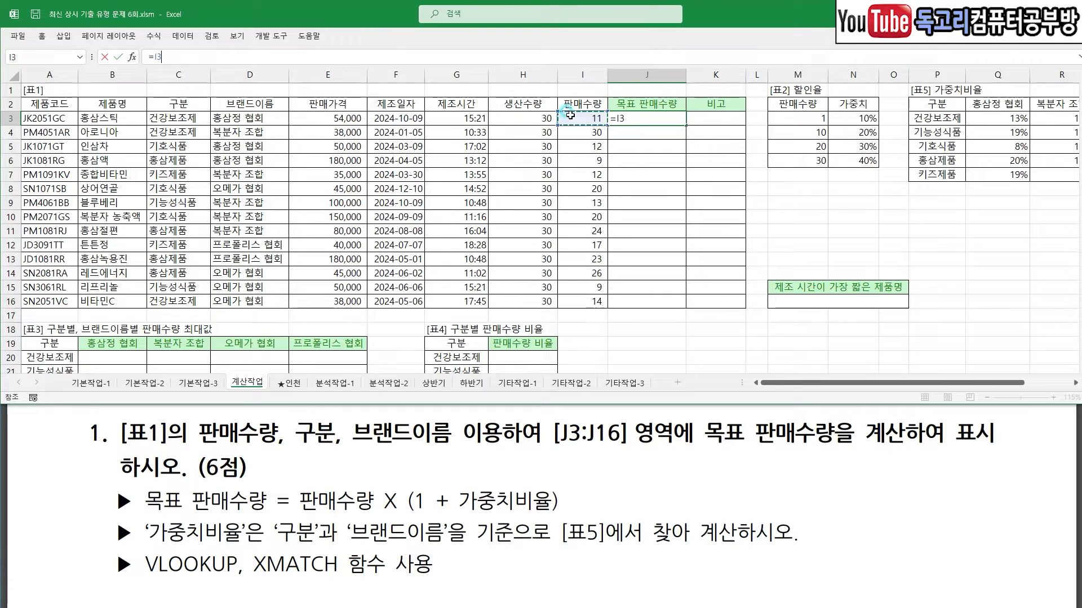
text(*)
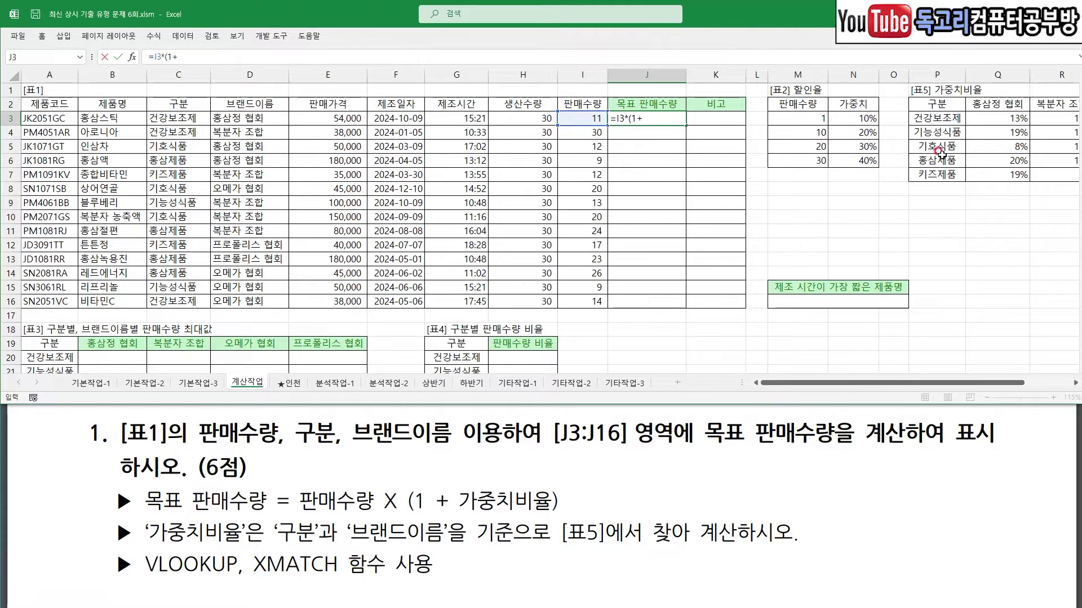
mouse_move(1025, 121)
mouse_down()
mouse_move(896, 48)
mouse_move(1014, 129)
mouse_move(1005, 138)
mouse_up()
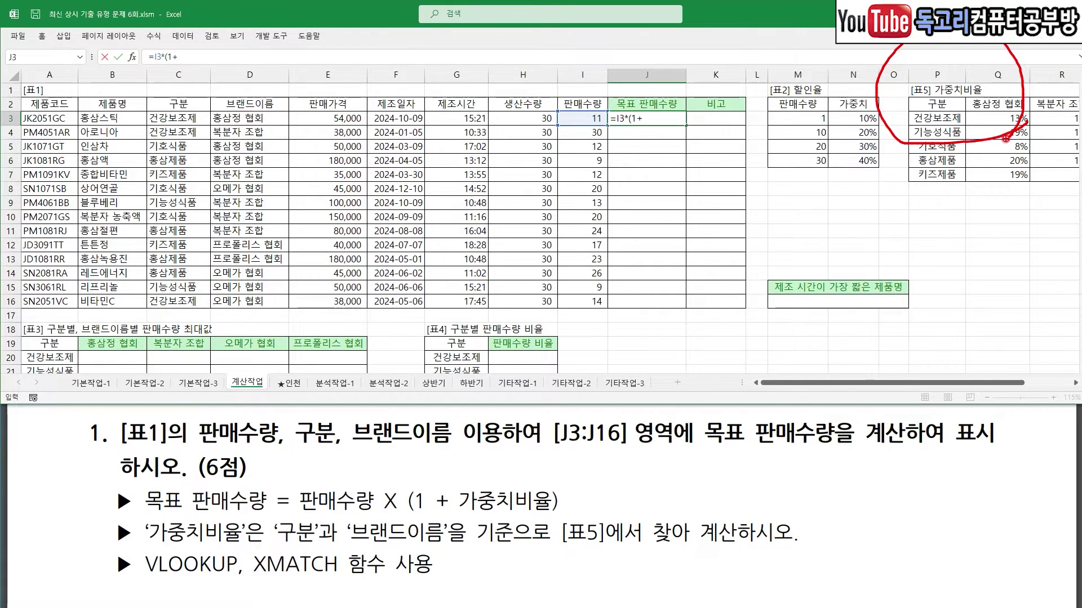
key(Escape)
Add a VLOOKUP function to the J3 formula with C3 as its lookup value
text(VL)
key(Tab)
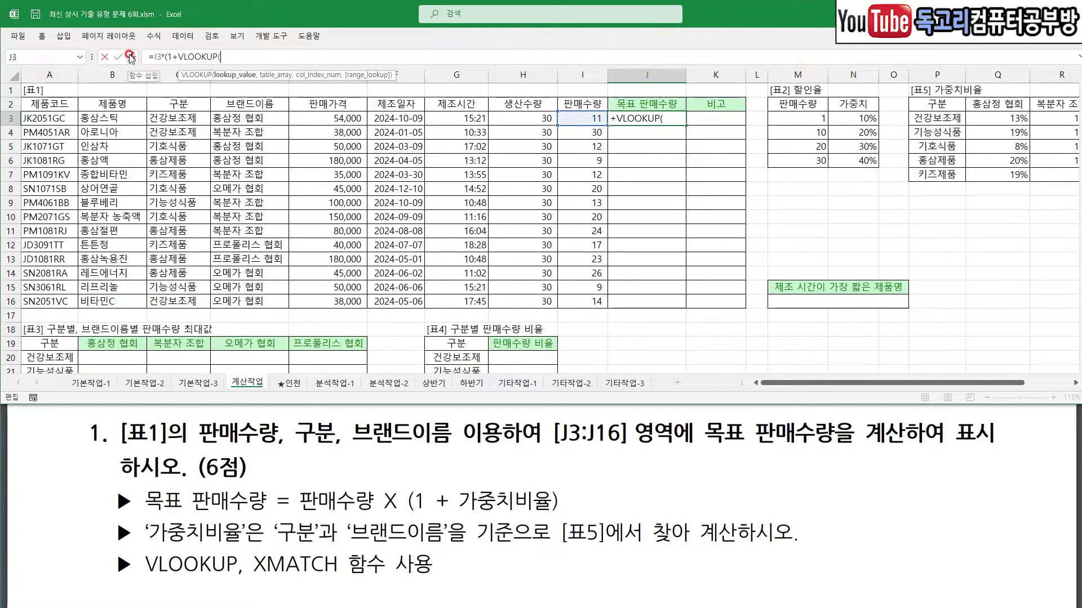
click(130, 56)
drag(440, 183, 464, 176)
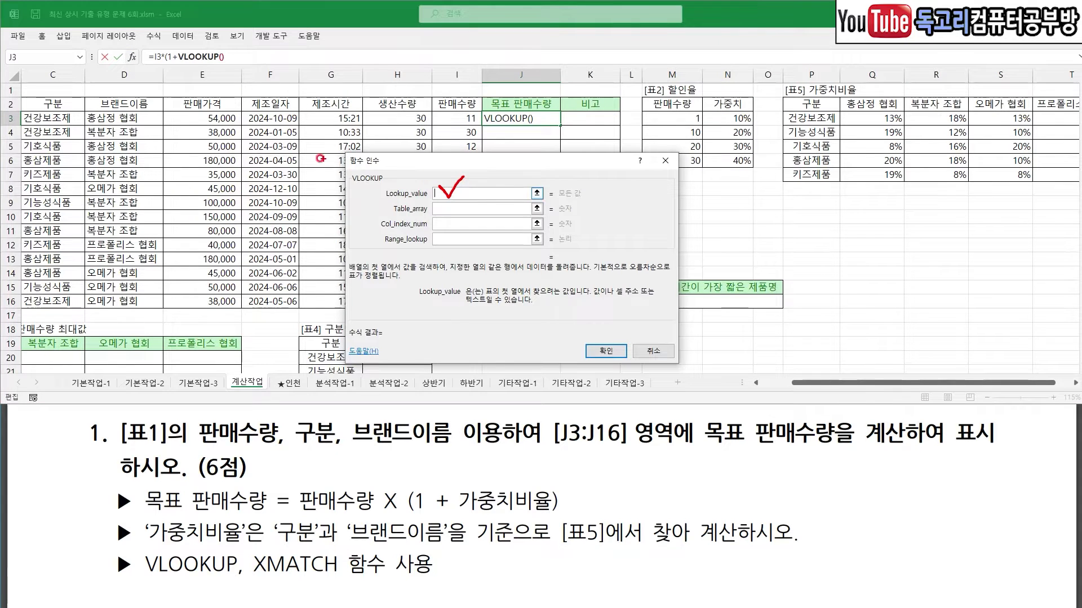
mouse_move(70, 126)
mouse_down()
mouse_move(22, 106)
mouse_move(75, 121)
mouse_move(63, 130)
mouse_up()
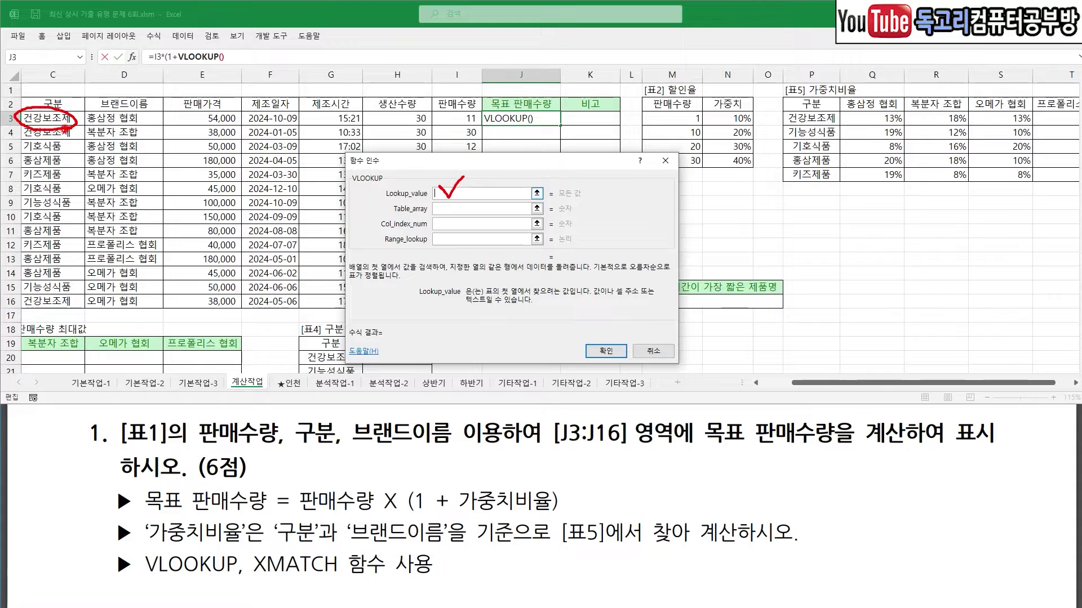
click(46, 118)
click(458, 199)
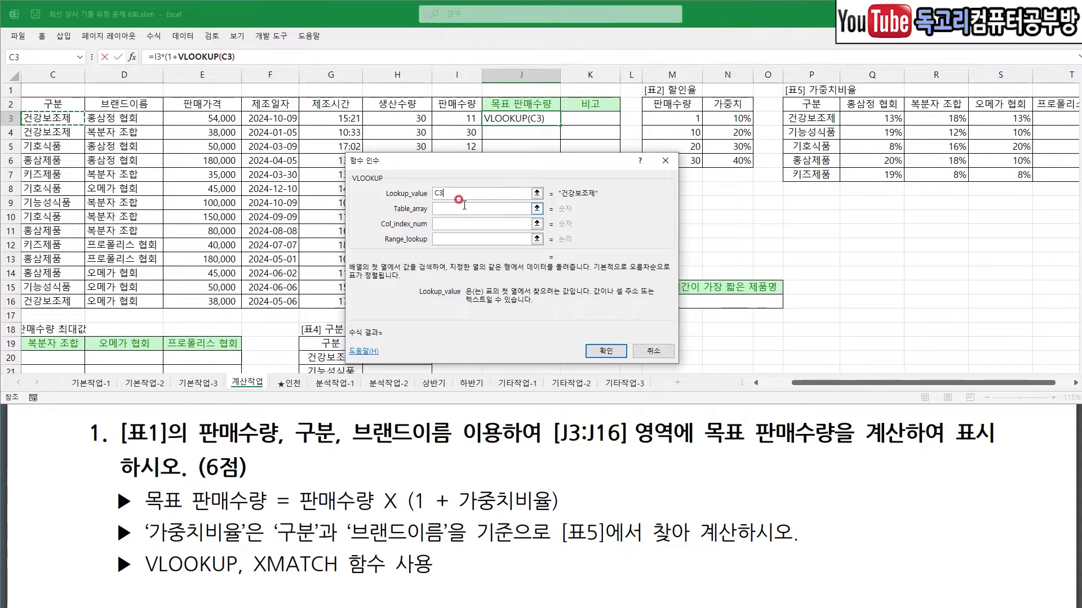
Set VLOOKUP's table array to the whole of [표5] as the absolute range $P$2:$T$7
click(464, 206)
drag(454, 229, 486, 228)
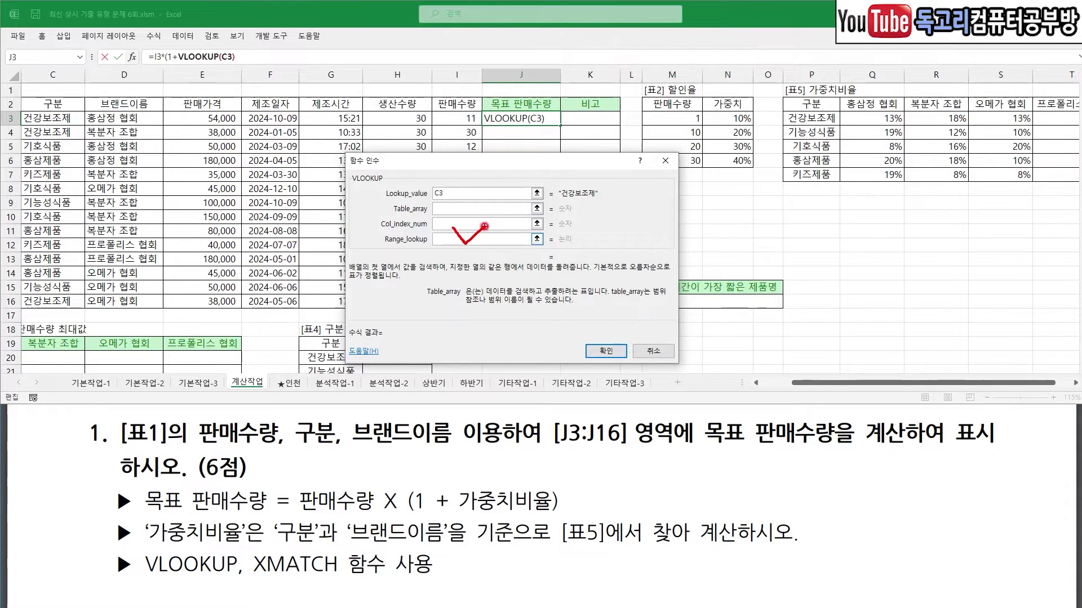
drag(564, 546, 716, 548)
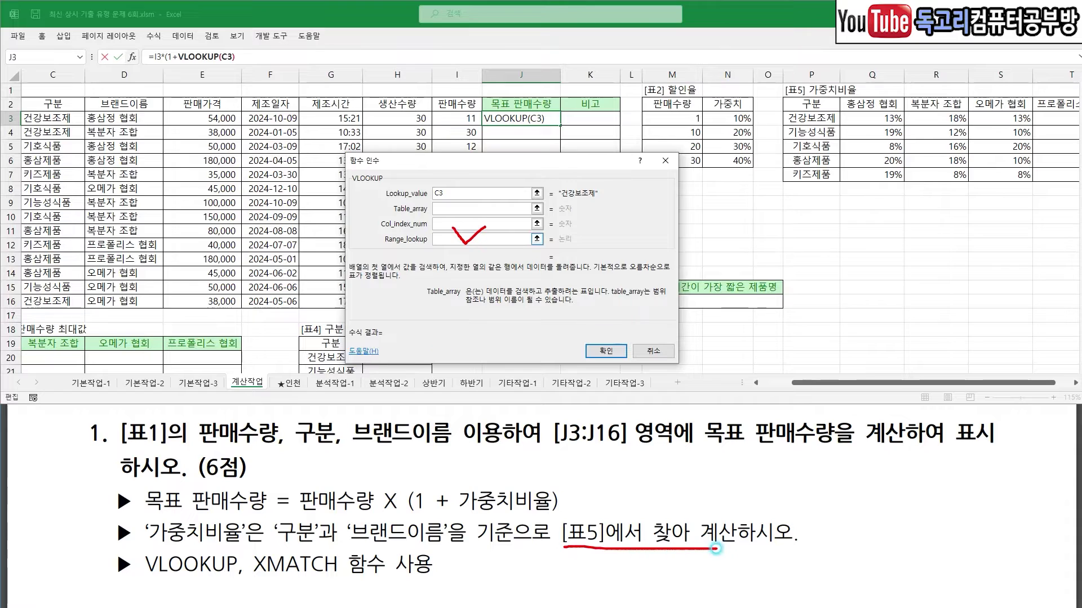
key(Escape)
click(818, 106)
drag(818, 105, 946, 175)
key(F4)
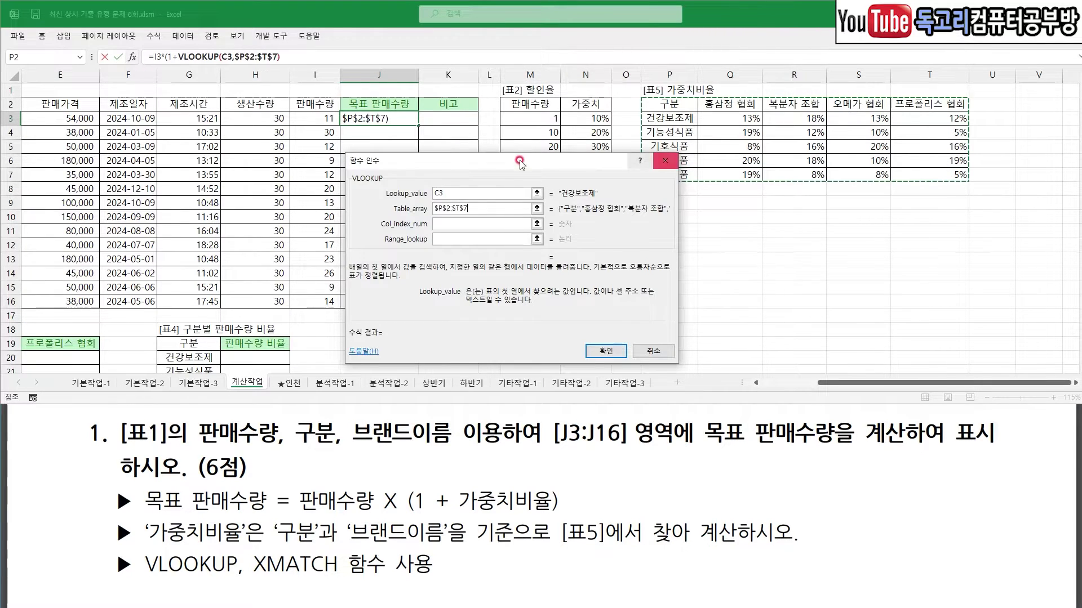
Set VLOOKUP's column index to XMATCH(D3,$Q$2:$T$2), matching the brand name against the [표5] headers
click(467, 224)
drag(441, 222, 472, 212)
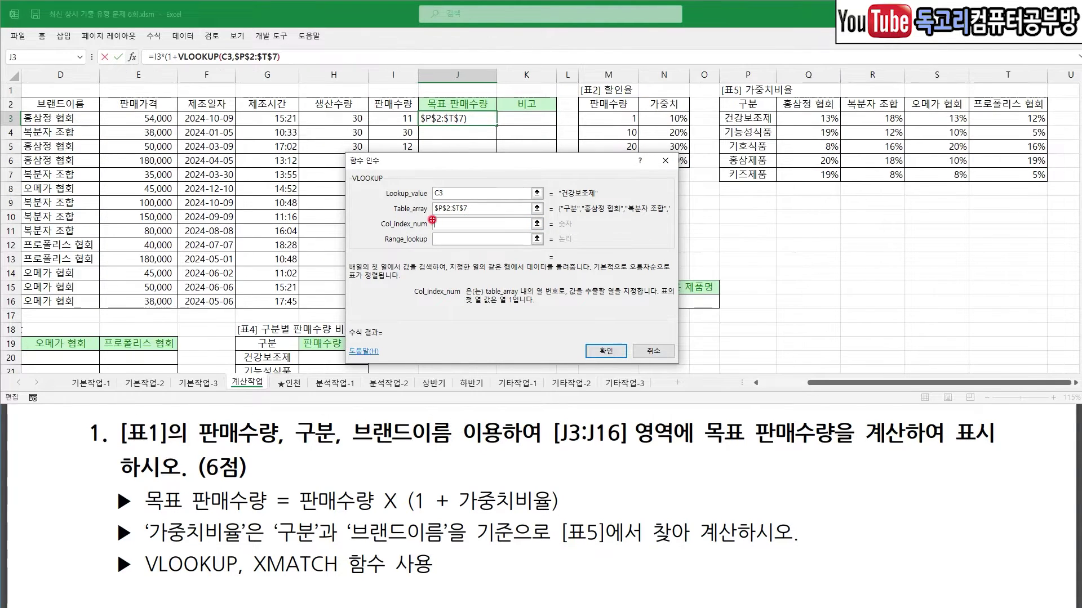
drag(433, 220, 469, 207)
drag(819, 81, 816, 111)
drag(871, 79, 868, 94)
drag(944, 80, 940, 96)
drag(999, 78, 997, 94)
key(Escape)
text(XMATCH)
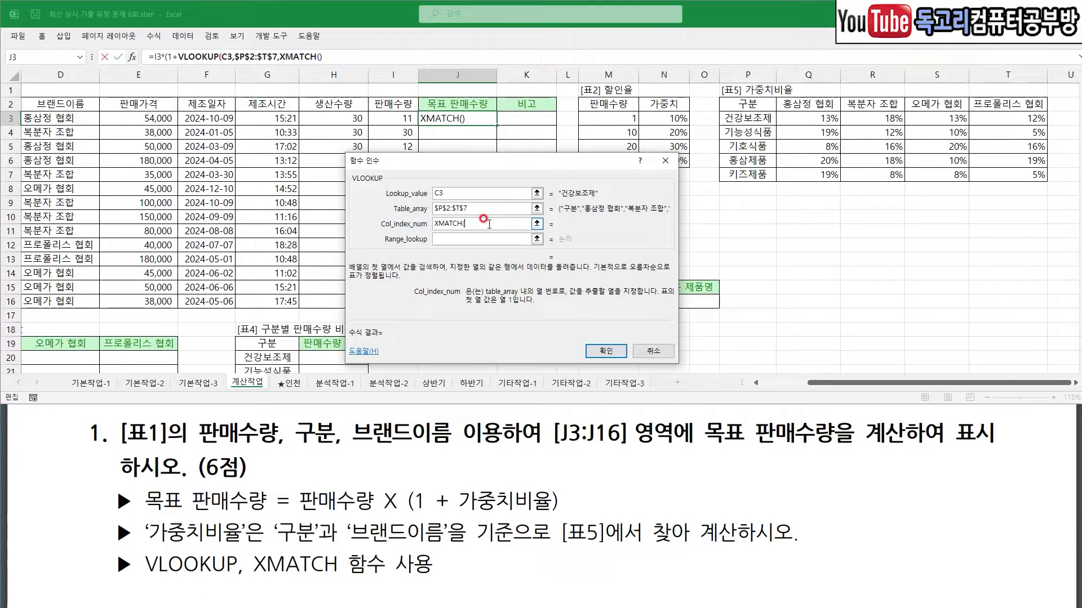
text(()
click(78, 117)
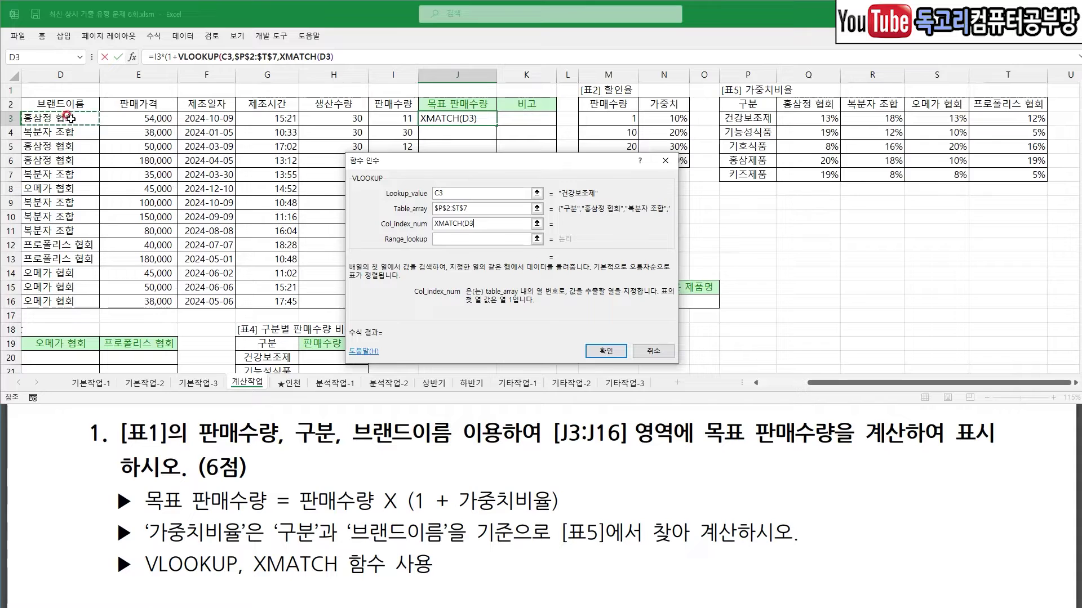
text(,)
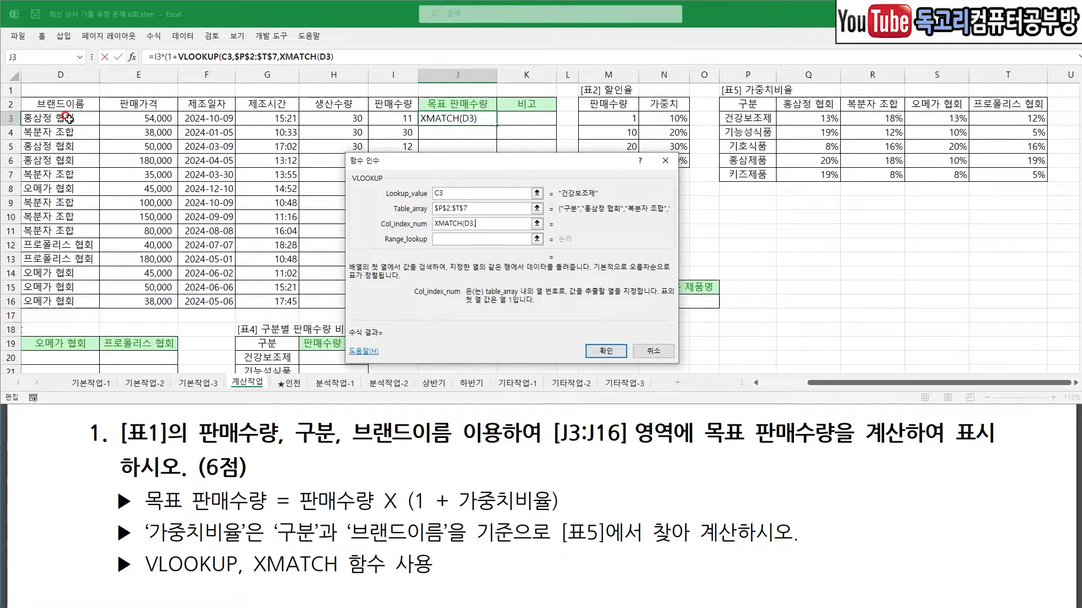
drag(812, 100, 1002, 108)
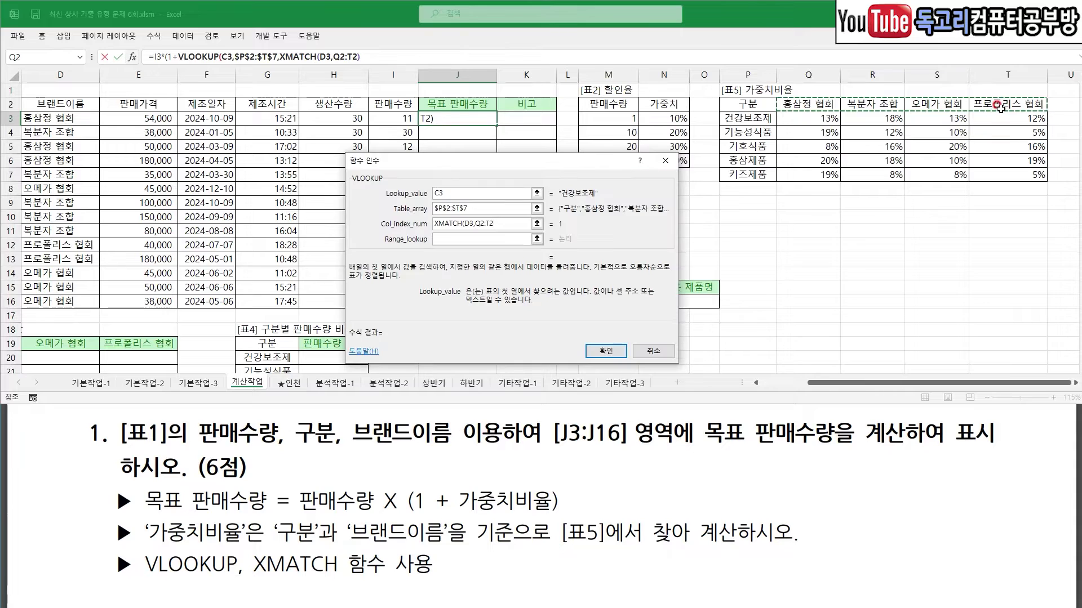
key(F4)
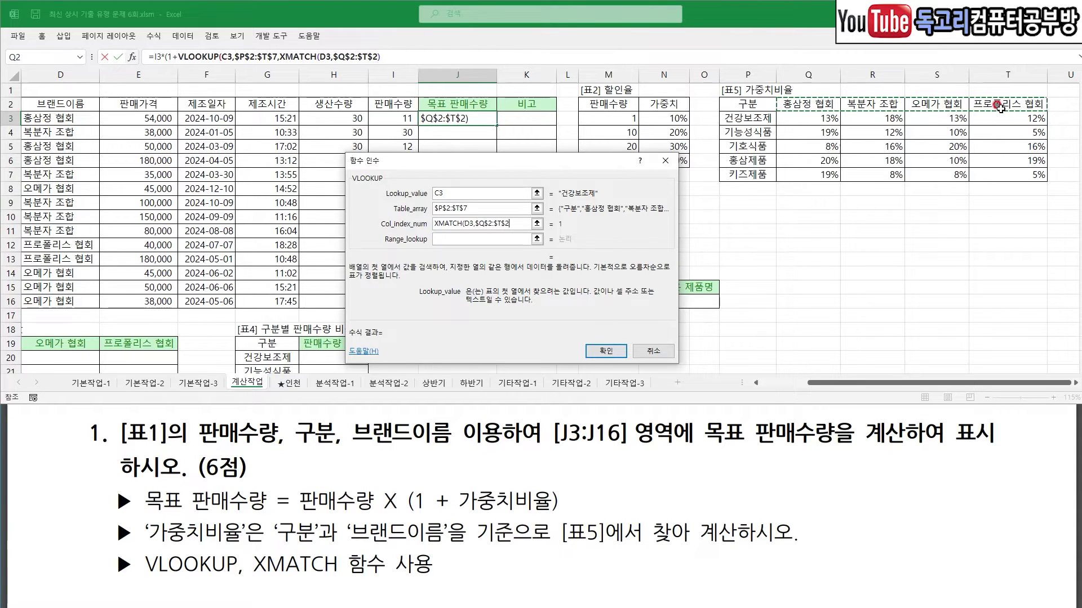
text())
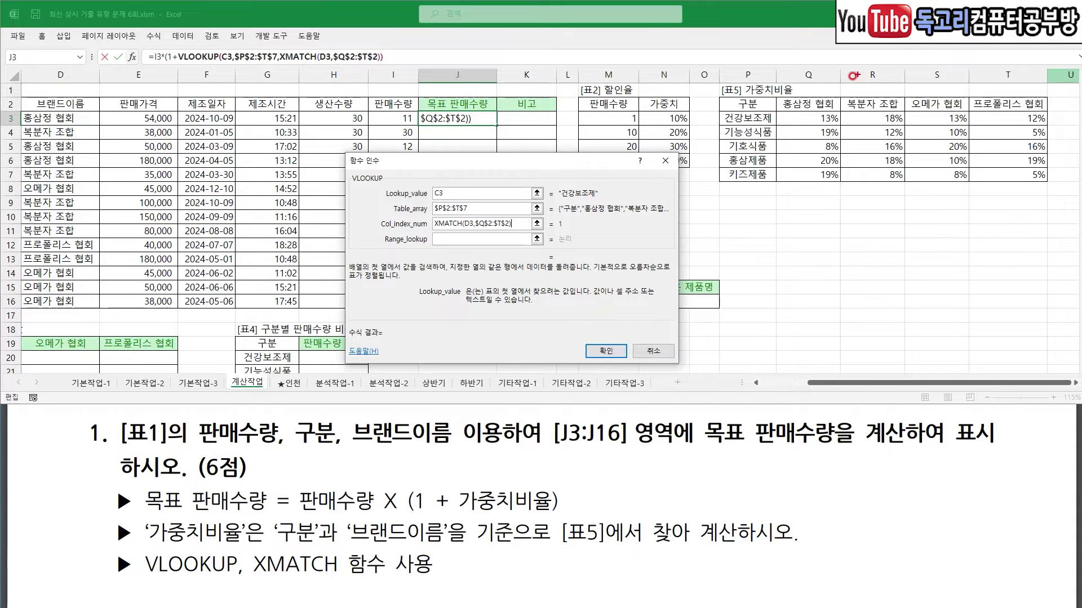
Add +1 after the XMATCH function in VLOOKUP's column index to account for the 구분 column of [표5]
drag(813, 84, 839, 85)
drag(554, 239, 576, 238)
mouse_move(741, 113)
mouse_down()
mouse_move(715, 110)
mouse_move(742, 199)
mouse_move(997, 180)
mouse_move(1031, 106)
mouse_move(985, 107)
mouse_up()
mouse_move(721, 141)
mouse_down()
mouse_move(732, 159)
mouse_move(758, 143)
mouse_up()
drag(775, 134, 828, 132)
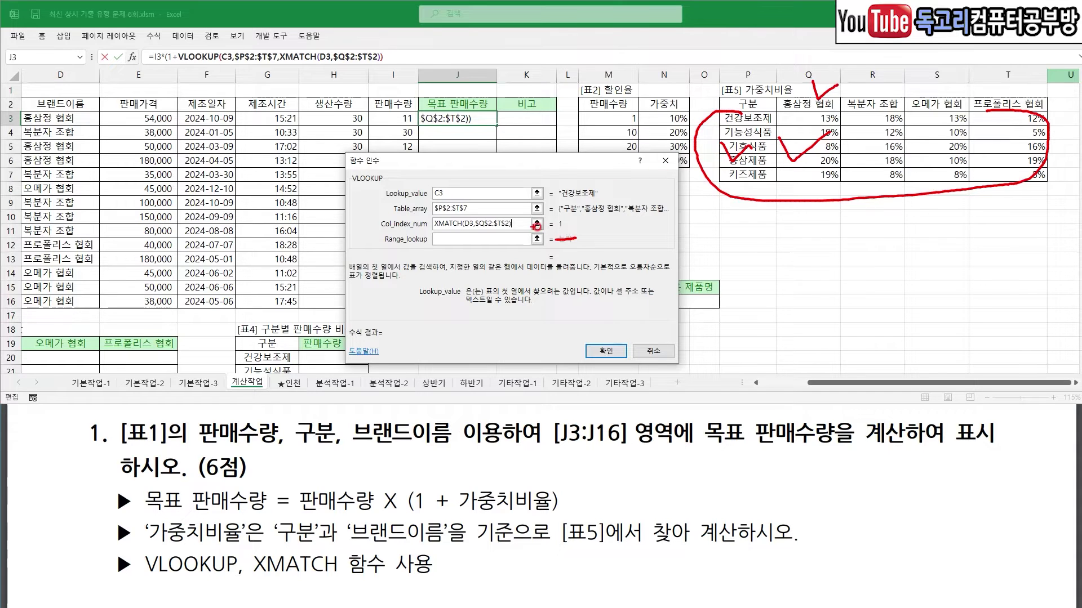
key(Escape)
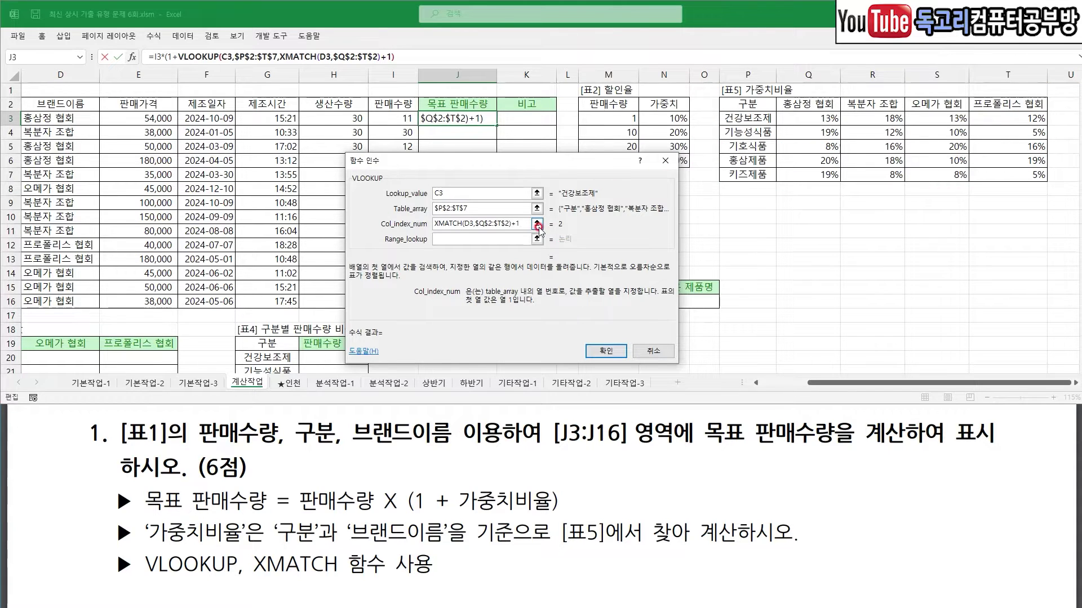
drag(499, 228, 527, 228)
key(Escape)
Set VLOOKUP's range lookup to 0 and enter the formula in J3, accepting the proposed closing-parenthesis correction
click(468, 239)
text(0)
drag(611, 185, 590, 204)
drag(778, 111, 761, 130)
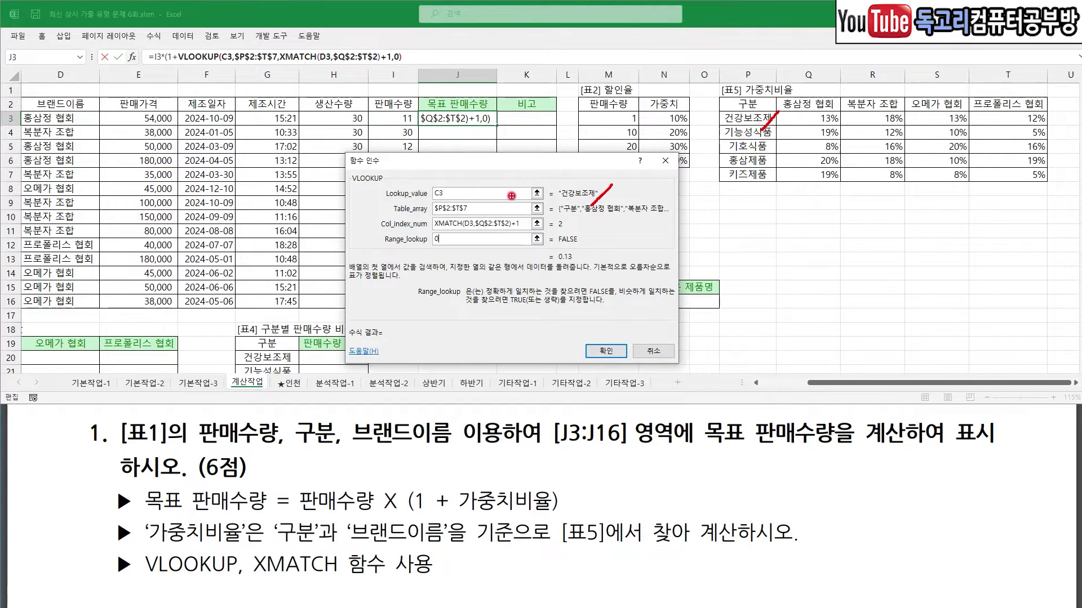
mouse_move(472, 181)
mouse_down()
mouse_move(461, 191)
mouse_move(525, 230)
mouse_move(433, 262)
mouse_up()
drag(591, 335, 620, 325)
click(606, 351)
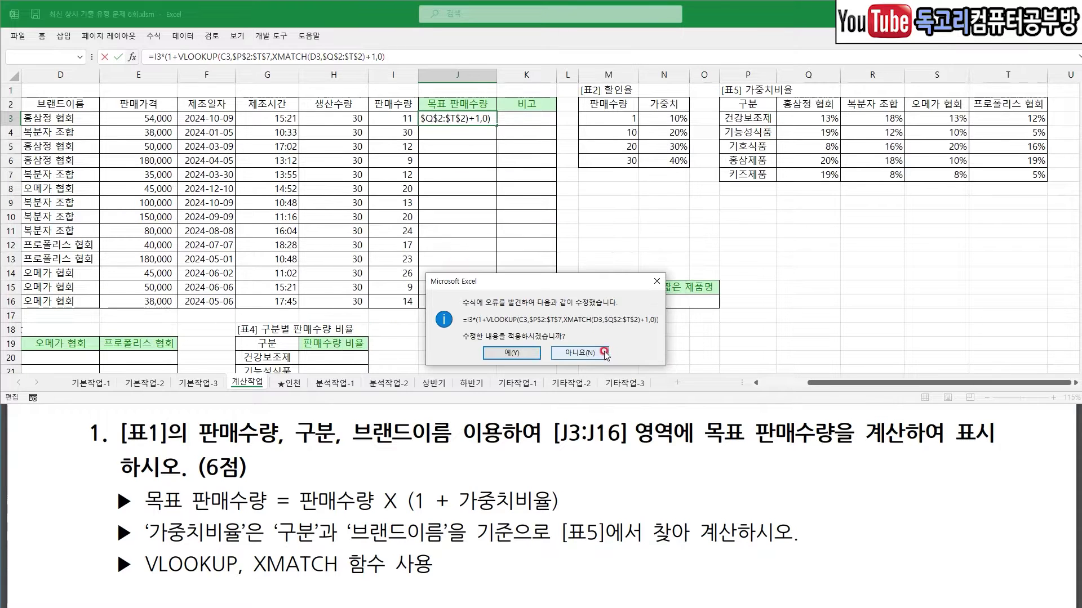
click(515, 352)
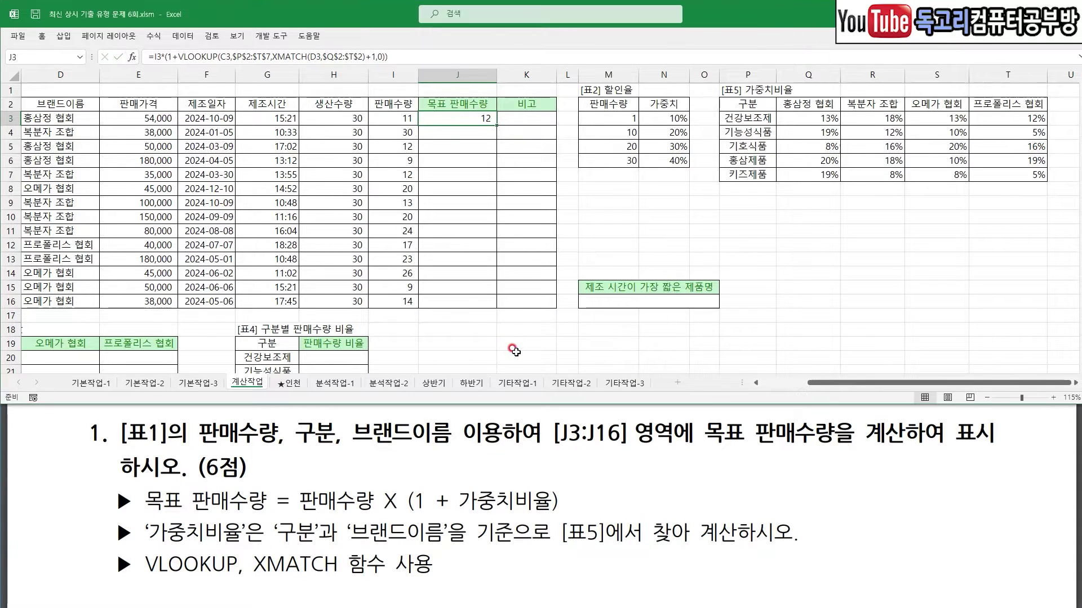
Fill the target sales quantity formula from J3 down through J16
double_click(496, 123)
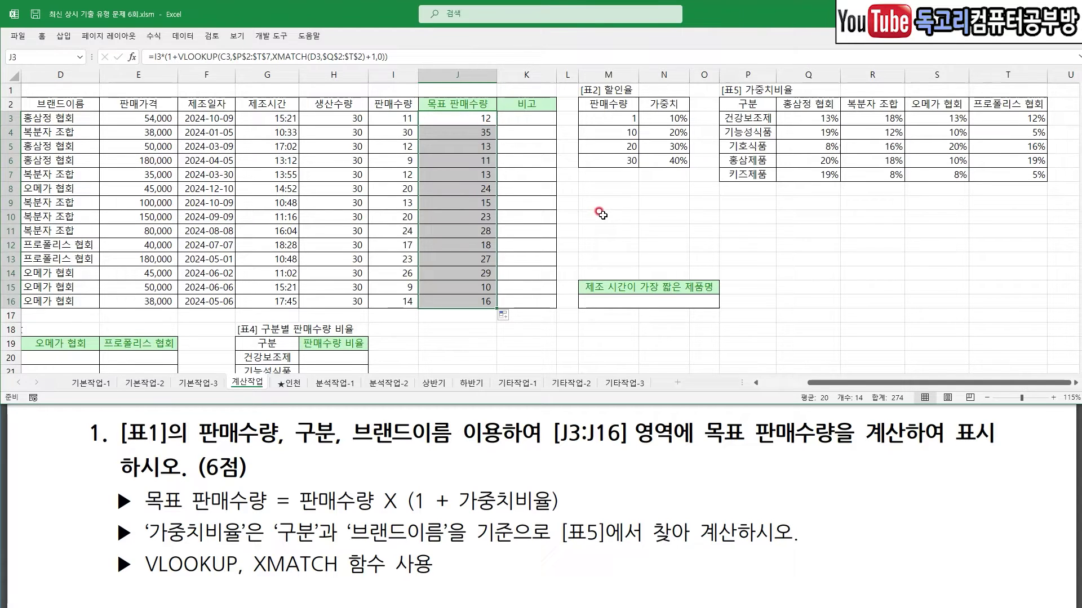
click(598, 214)
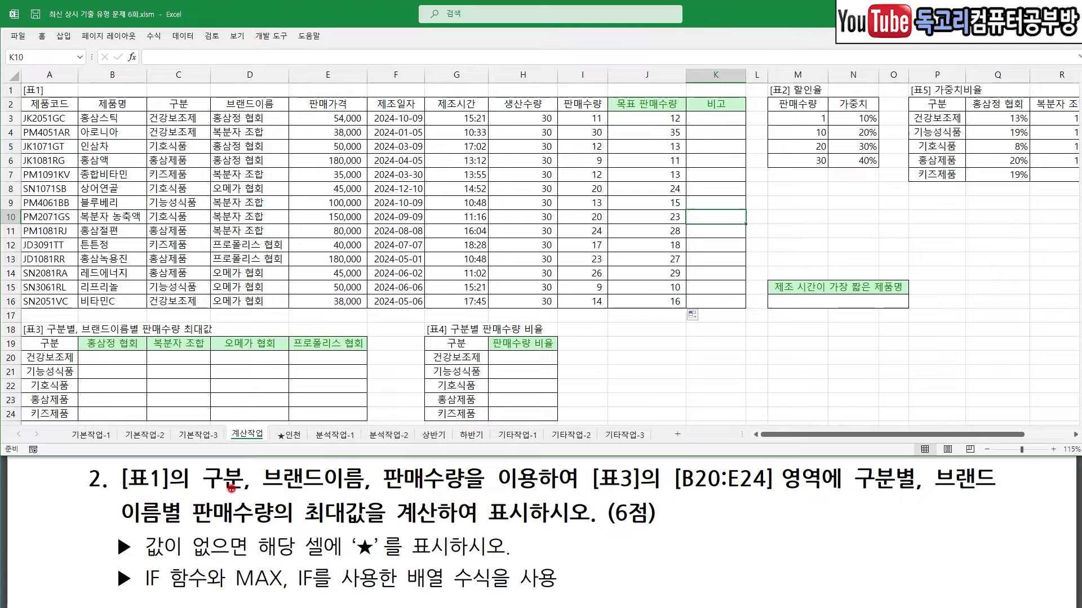
Read task 2's requirements for the maximum sales quantities in [표3] B20:E24, including the missing-value rule and the required functions
drag(219, 491, 457, 495)
drag(613, 491, 759, 496)
drag(868, 499, 1072, 486)
mouse_move(167, 511)
mouse_down()
mouse_move(246, 531)
mouse_move(373, 528)
mouse_up()
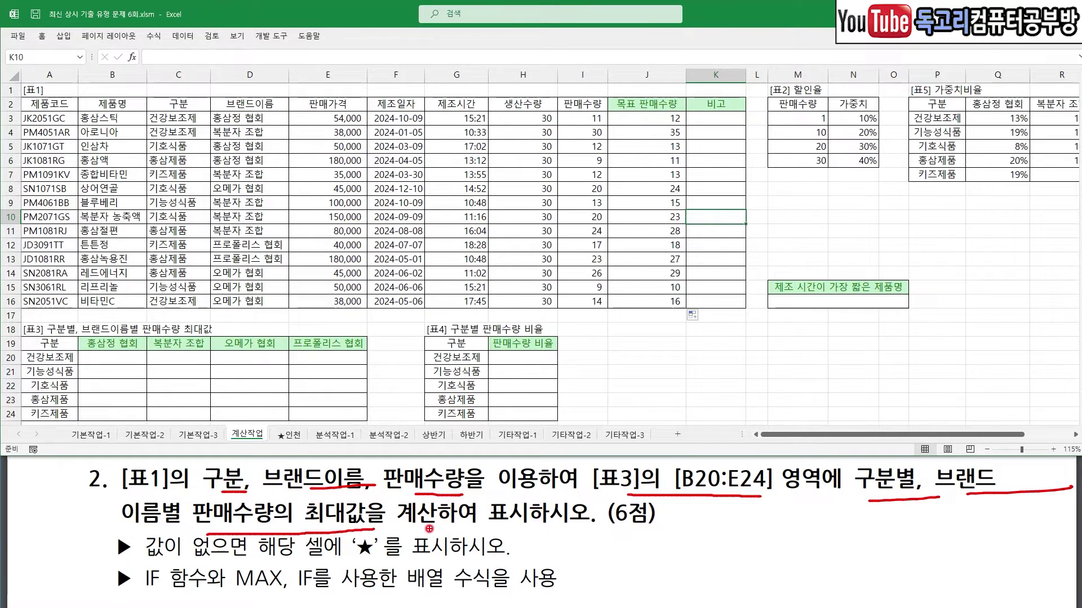
drag(283, 558, 383, 559)
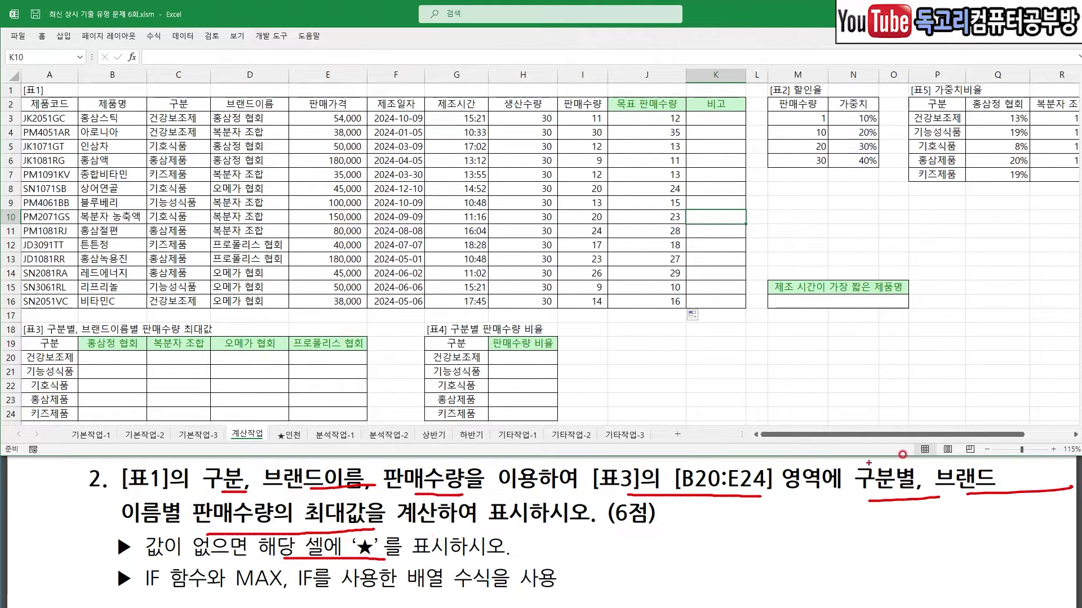
drag(250, 594, 343, 587)
drag(415, 598, 514, 596)
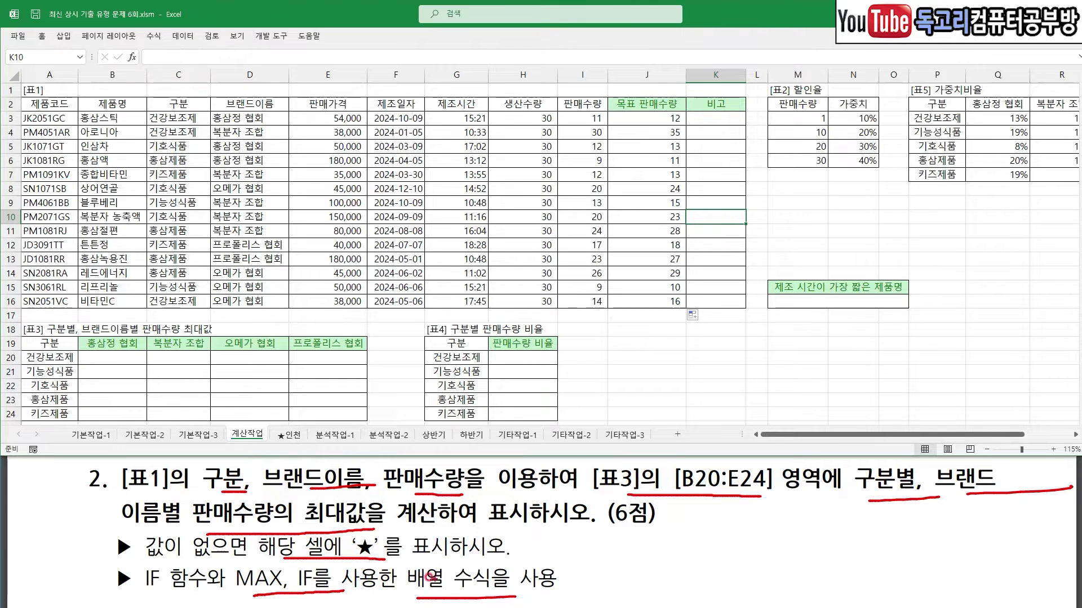
drag(150, 558, 178, 550)
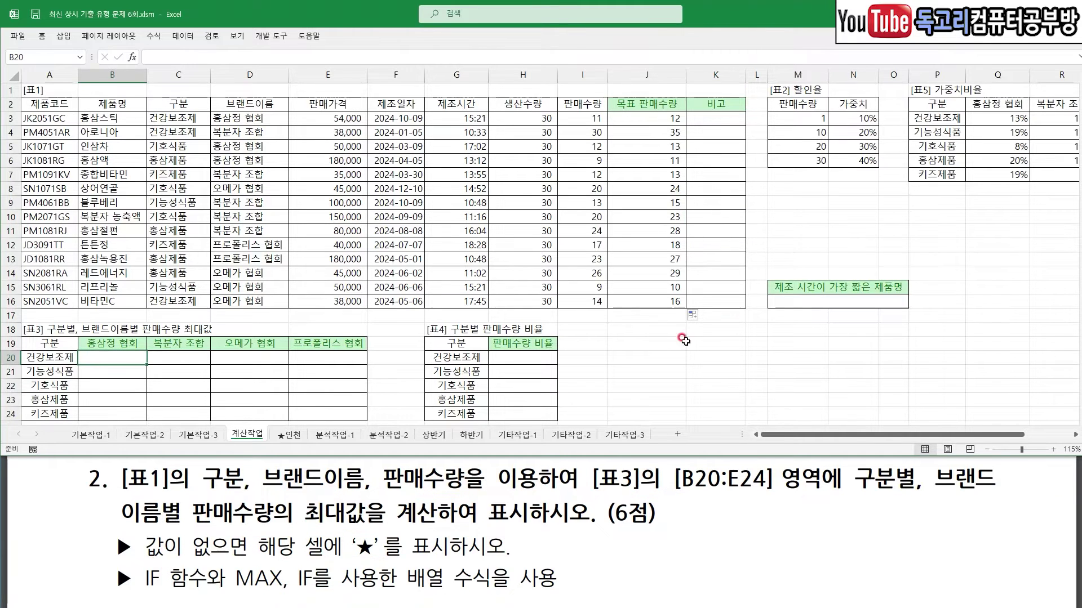
Begin a formula in B20 of [표3] with an IF function nested inside MAX
drag(111, 361, 138, 337)
drag(177, 49, 196, 43)
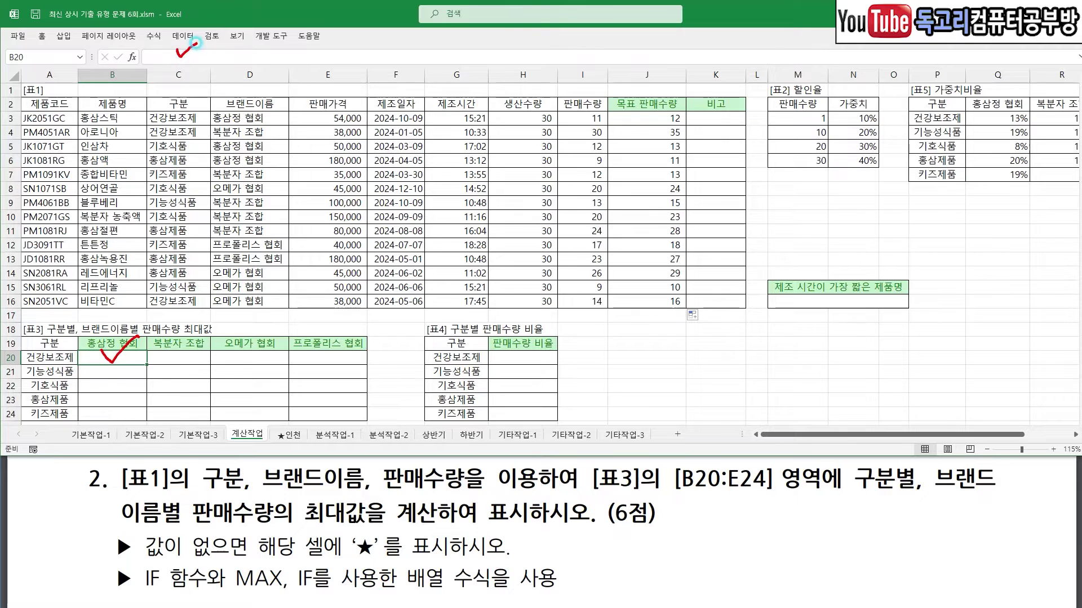
click(188, 54)
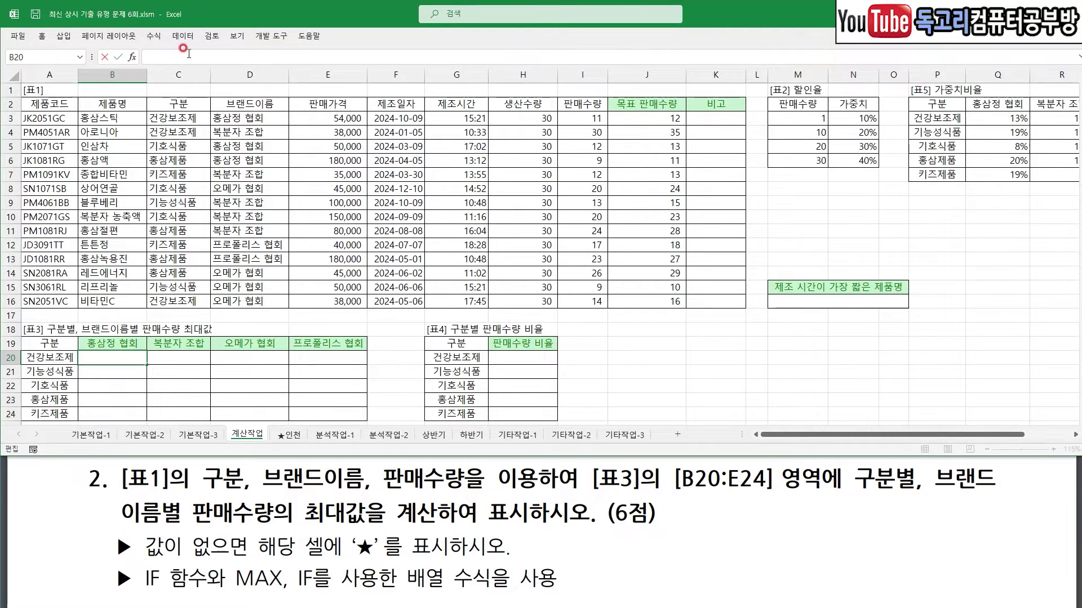
text(=MA)
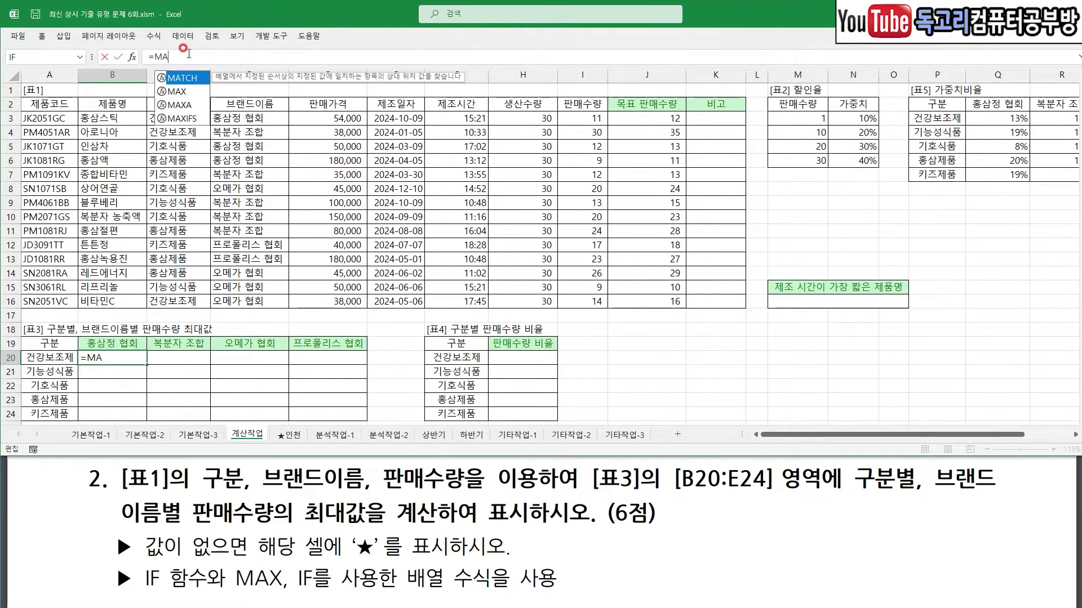
text(X(IF()
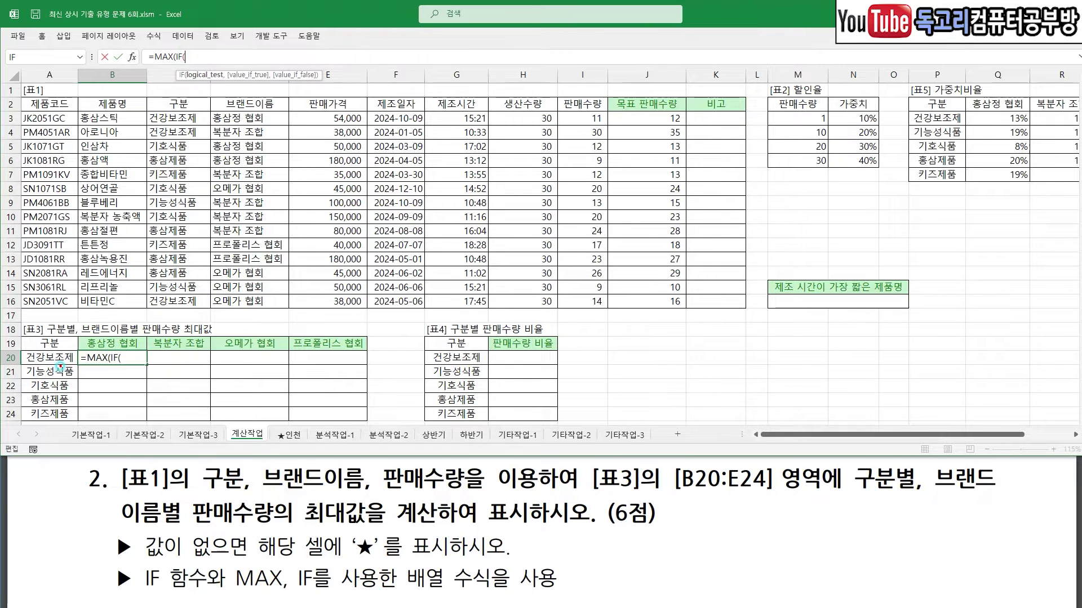
Add the first IF condition, comparing the 구분 range $C$3:$C$16 with $A20, keeping only the column absolute
mouse_move(60, 367)
mouse_down()
mouse_move(60, 333)
mouse_move(56, 375)
mouse_up()
mouse_move(115, 344)
mouse_down()
mouse_move(132, 316)
mouse_move(125, 352)
mouse_up()
drag(185, 118, 186, 290)
key(F4)
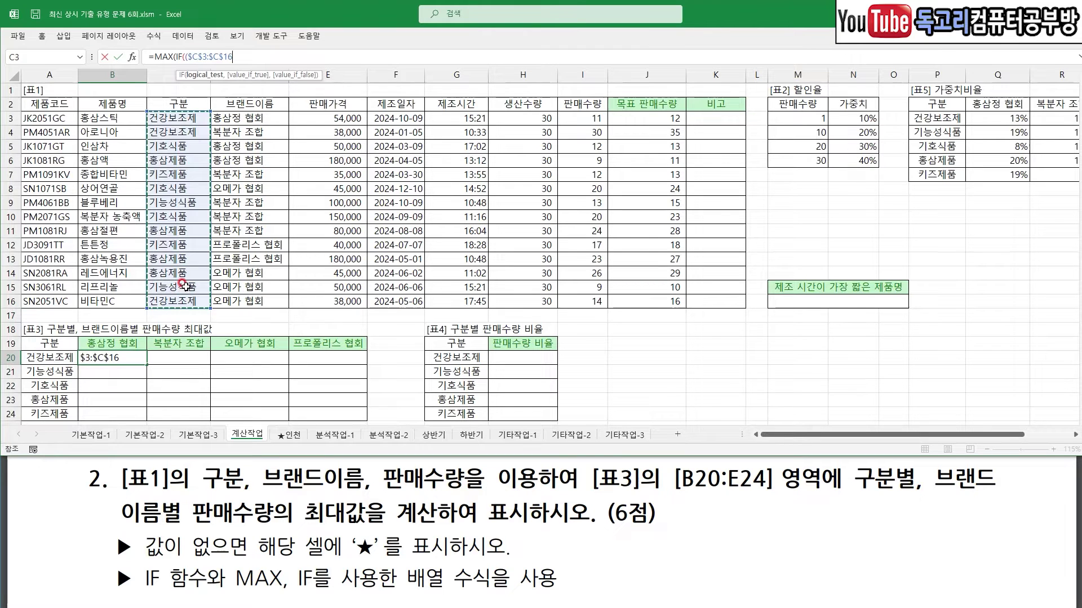
text(=)
click(61, 358)
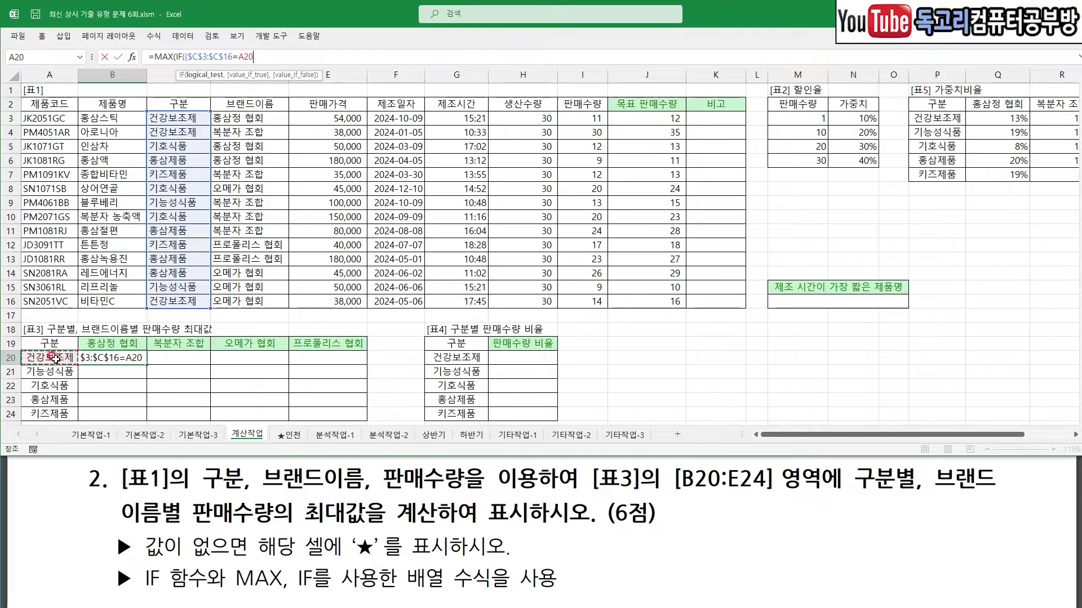
mouse_move(55, 357)
mouse_down()
mouse_move(52, 434)
mouse_move(94, 392)
mouse_up()
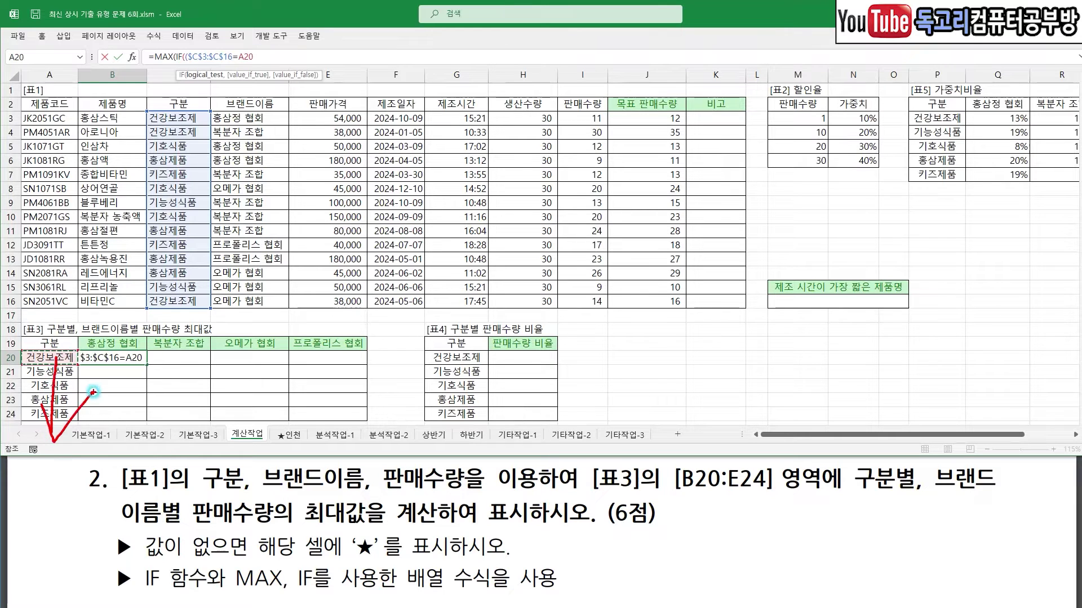
key(Escape)
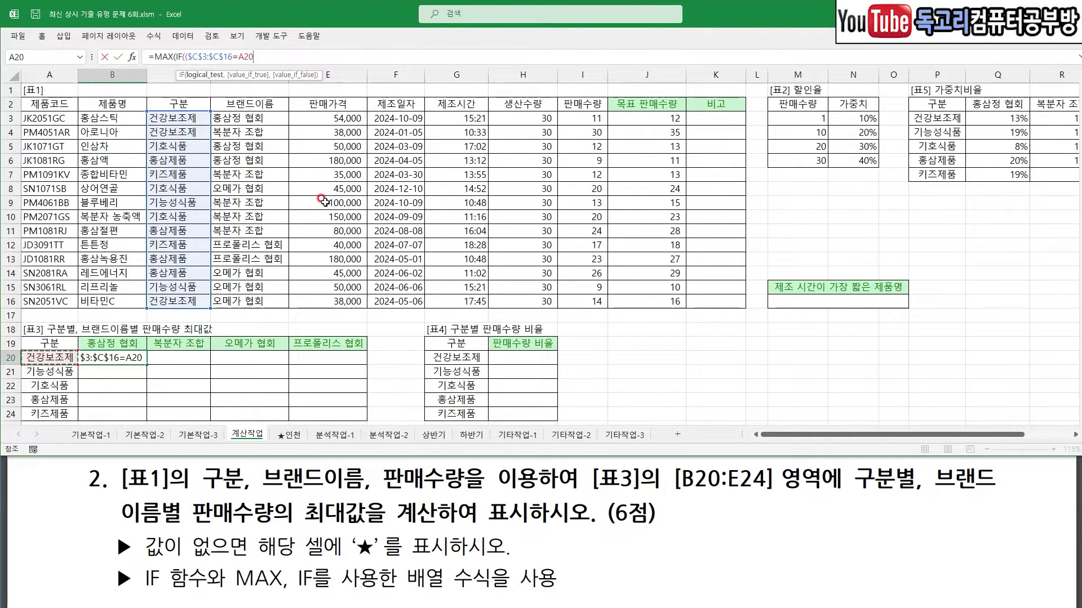
key(F4)
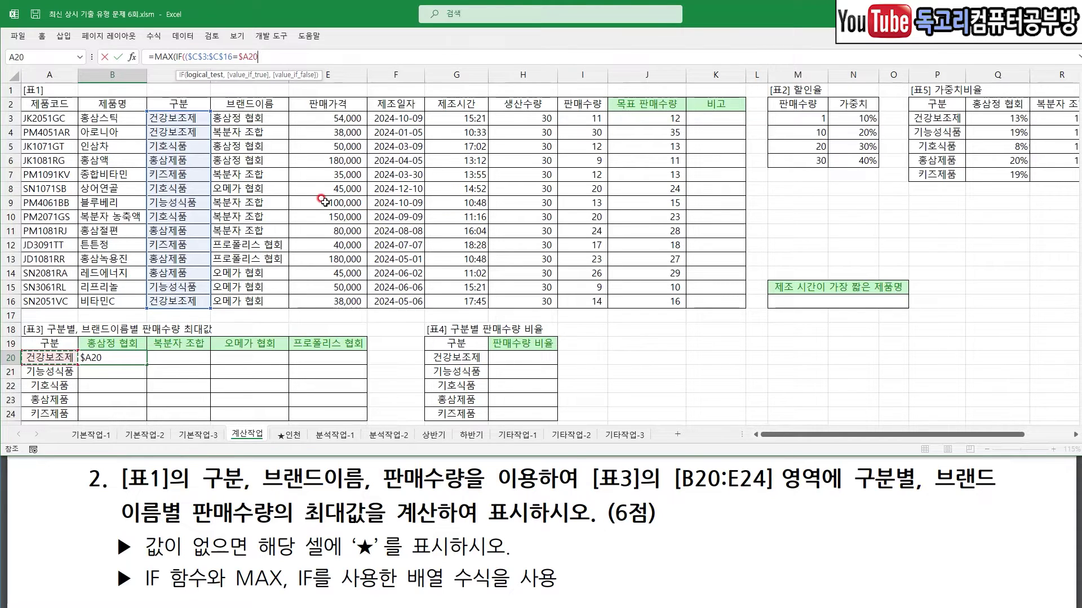
Multiply it by a second condition comparing the 브랜드이름 range $D$3:$D$16 with B$19, keeping only the row absolute
text()*()
drag(223, 120, 254, 299)
key(F4)
text(=)
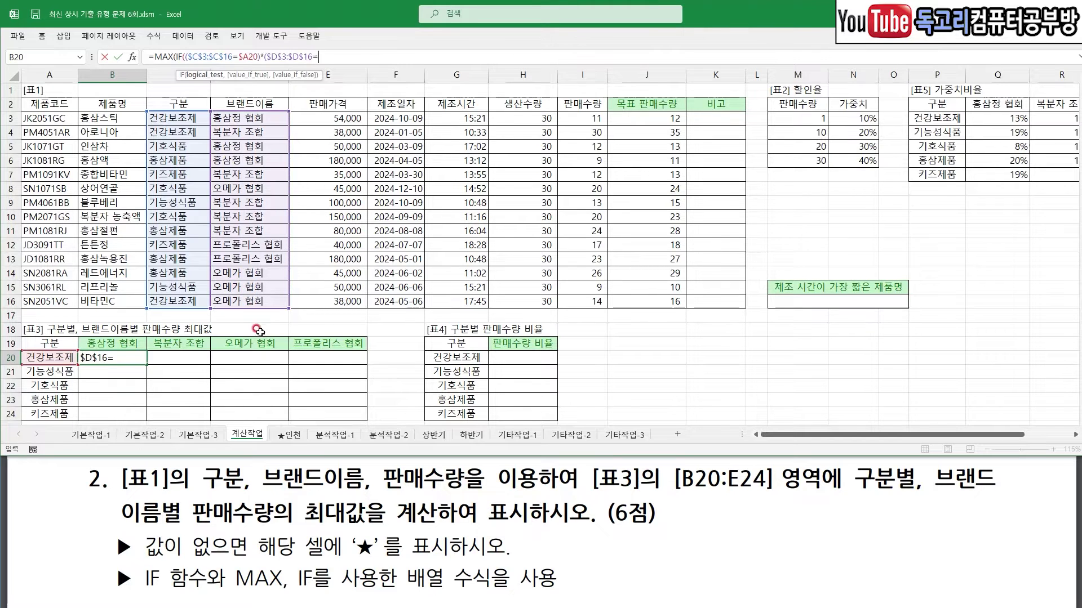
click(135, 344)
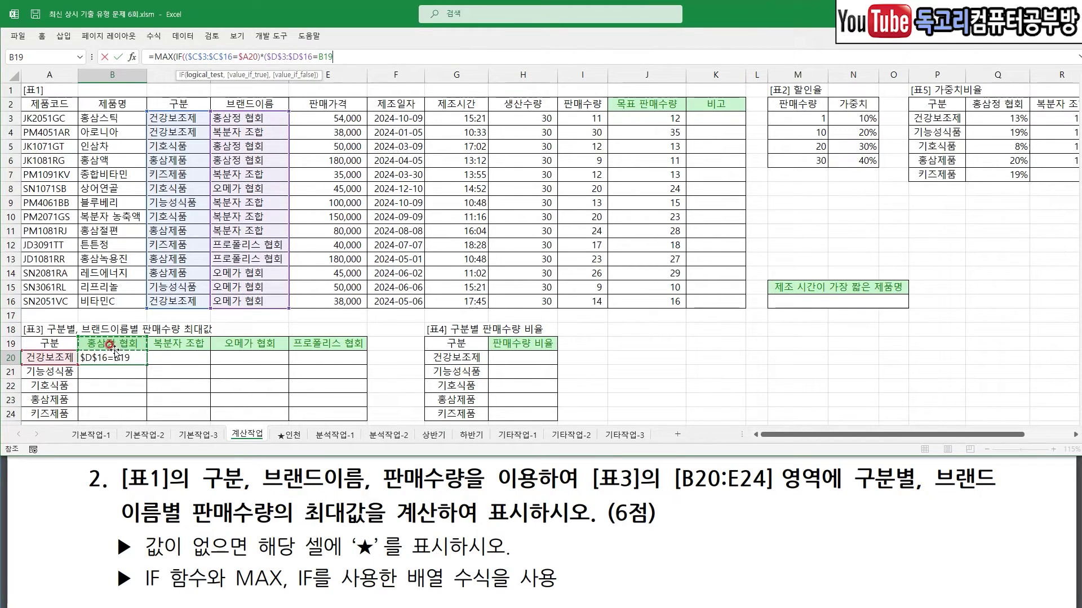
mouse_move(127, 346)
mouse_down()
mouse_move(268, 330)
mouse_move(254, 363)
mouse_up()
key(F4)
key(F4)
text())
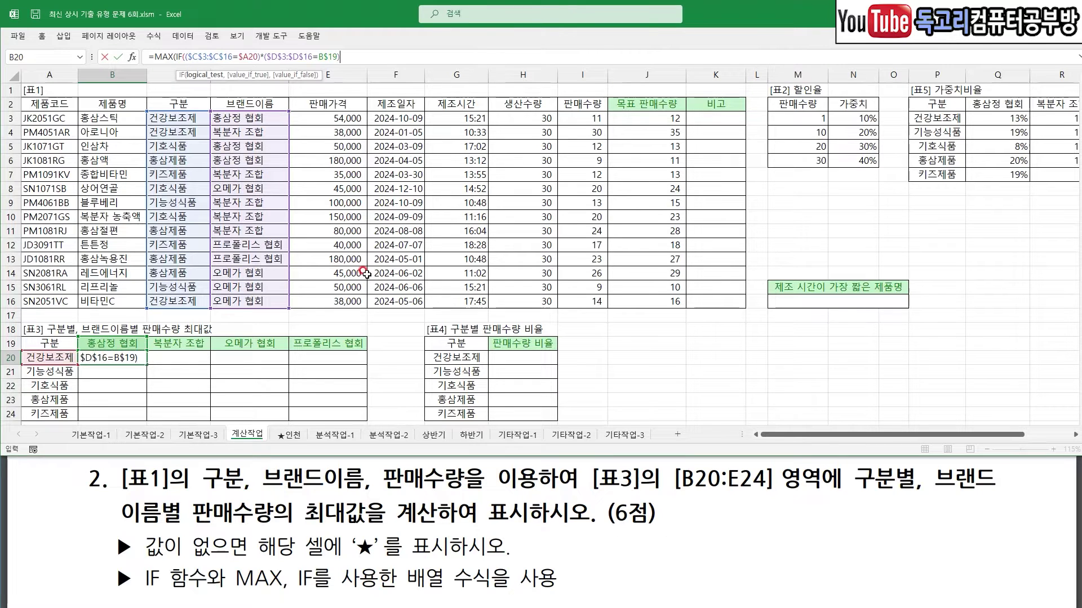
drag(186, 65, 354, 66)
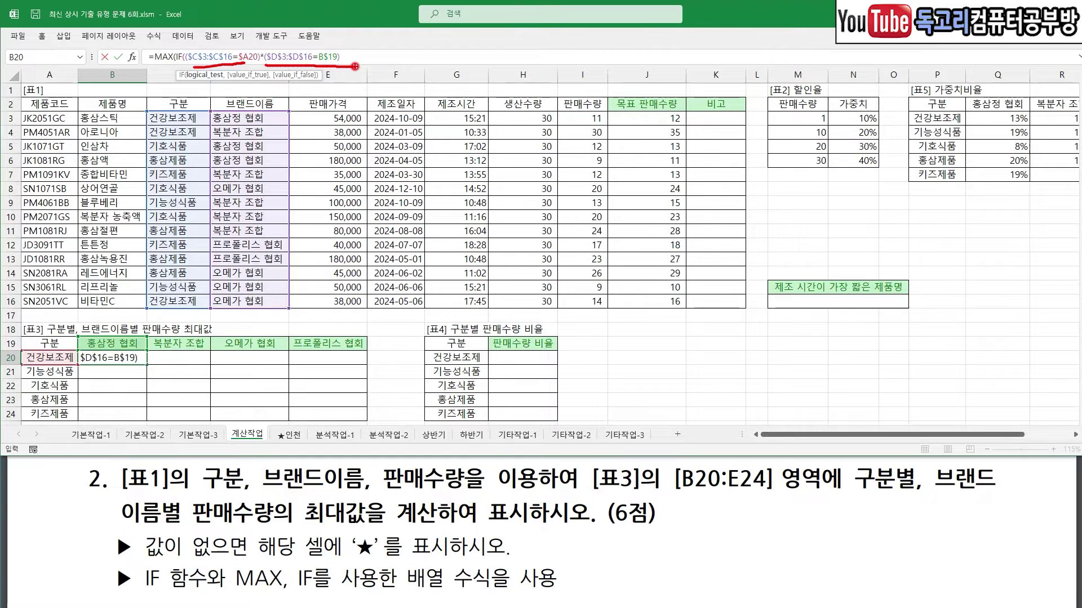
right_click(354, 67)
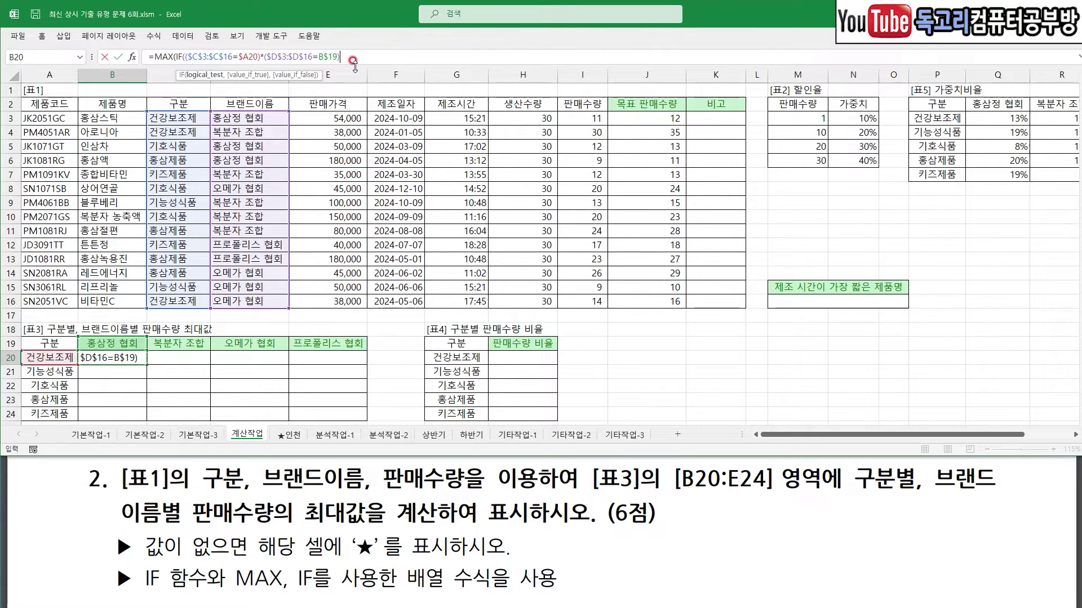
Return the 판매수량 range $I$3:$I$16 when both conditions hold, and enter the MAX formula in B20 as an array formula
text(,)
mouse_move(231, 335)
mouse_down()
mouse_move(160, 347)
mouse_move(276, 334)
mouse_move(261, 352)
mouse_up()
right_click(456, 124)
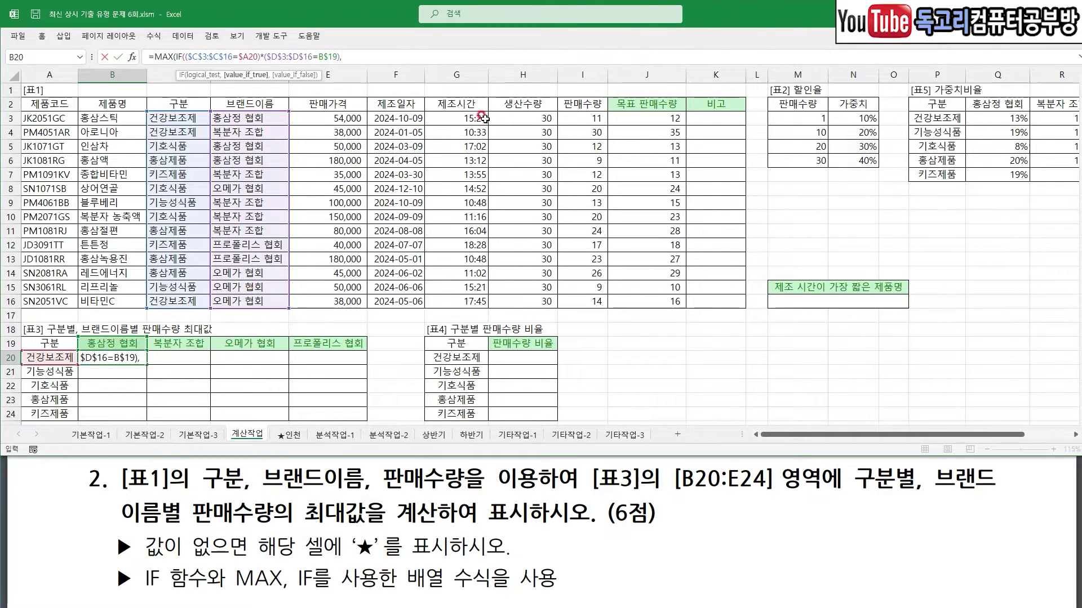
drag(583, 119, 580, 295)
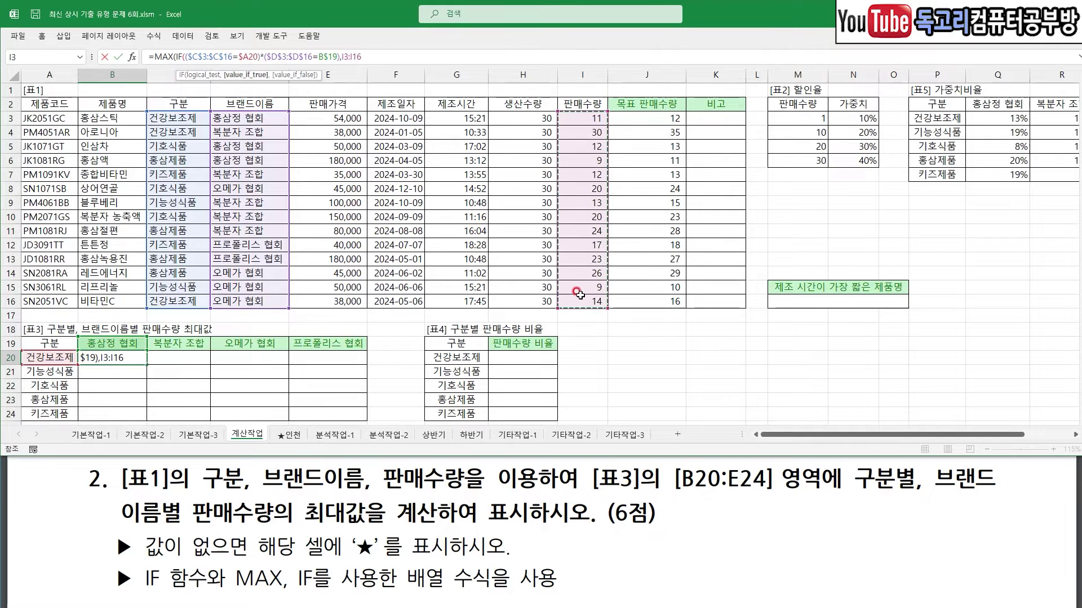
key(F4)
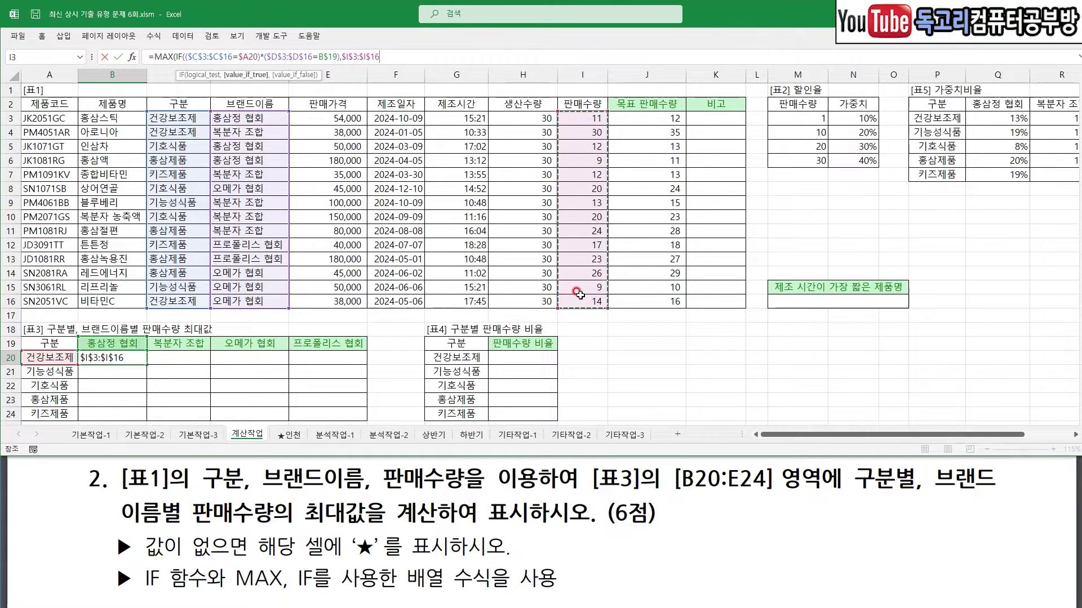
text())
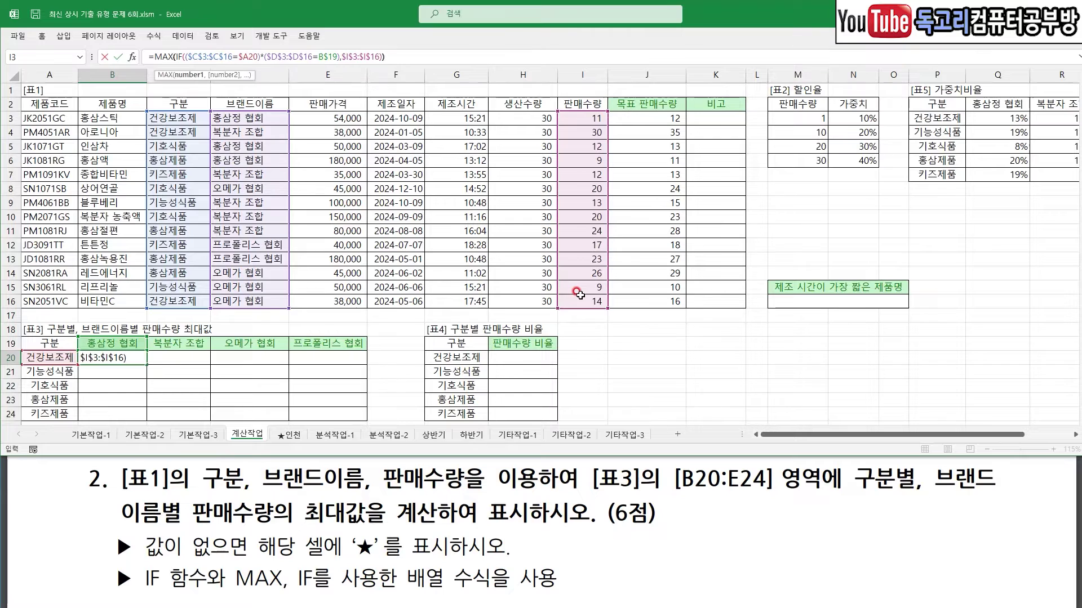
key(ctrl+shift+Return)
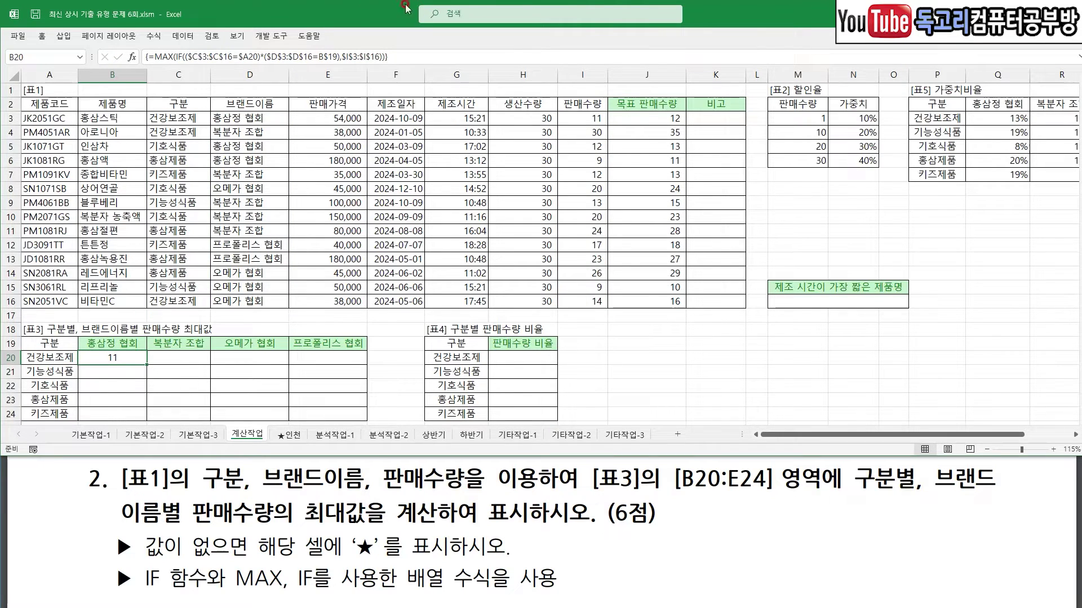
Copy the MAX expression from B20's formula, replace it with an outer IF function, and open IF's function arguments
drag(155, 58, 477, 61)
key(ctrl+c)
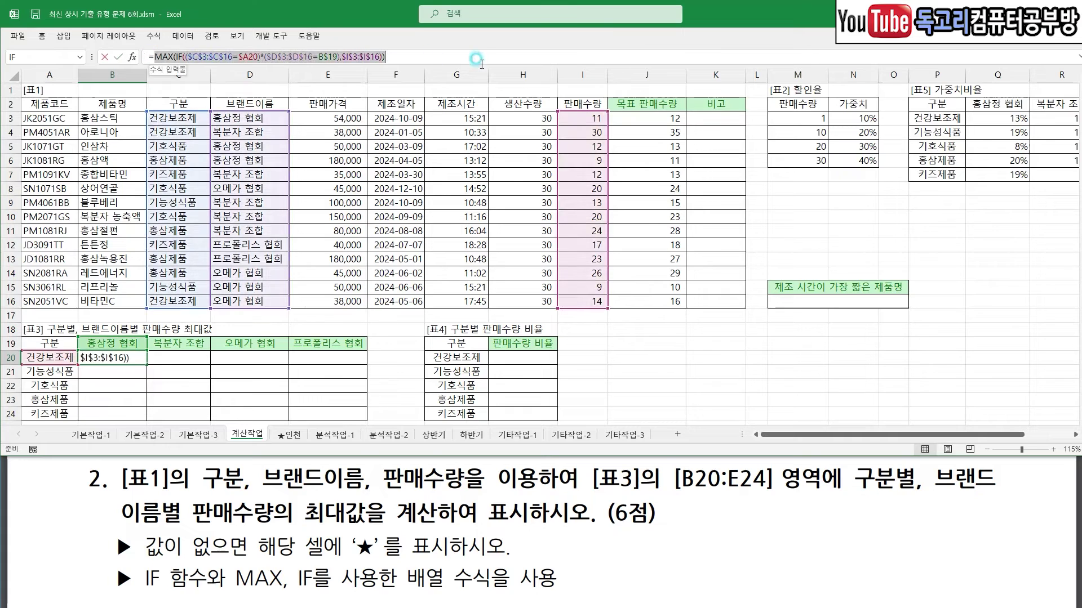
key(Delete)
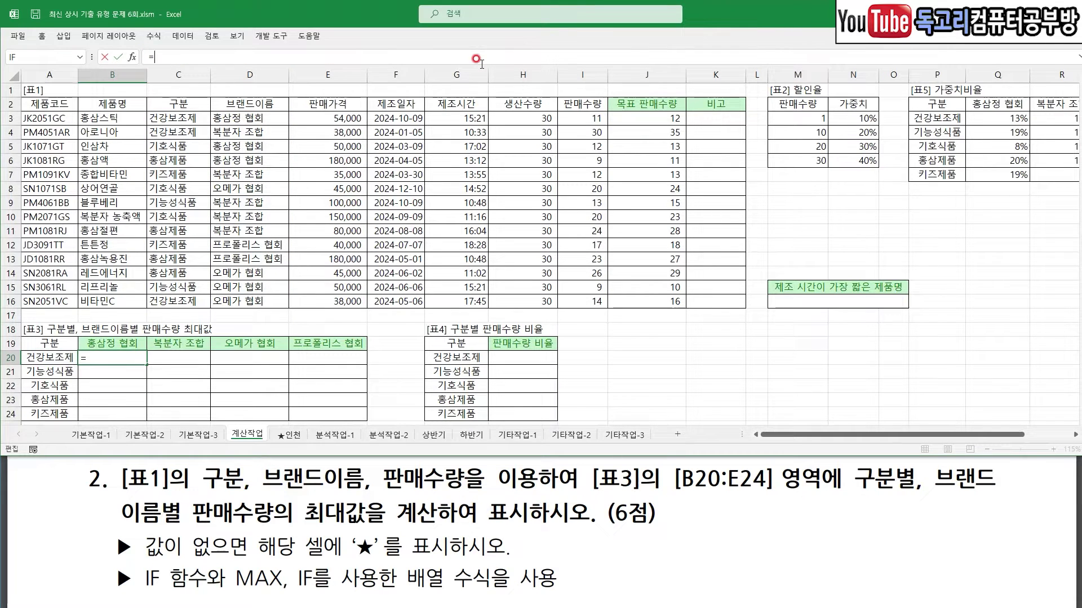
text(F()
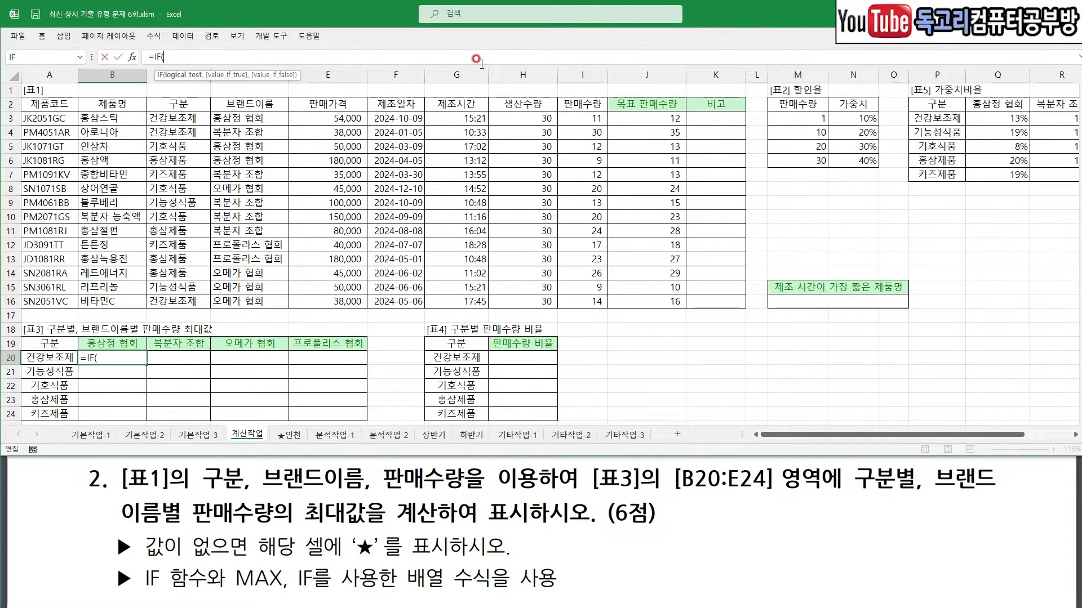
click(132, 57)
Set IF's logical test to the copied MAX expression equal to 0
click(464, 204)
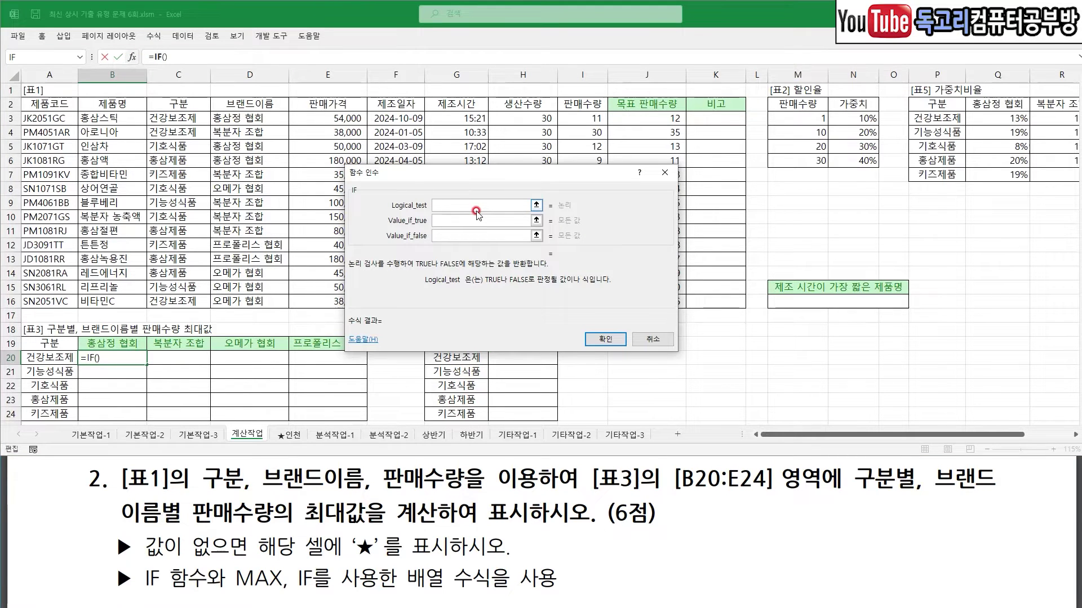
key(ctrl+v)
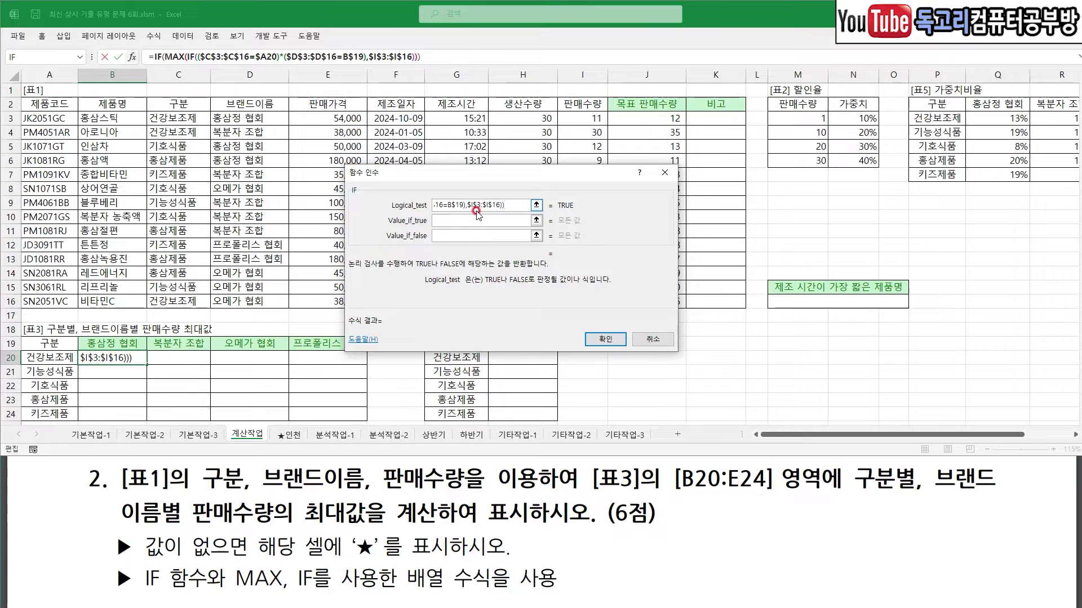
text(=0)
key(Tab)
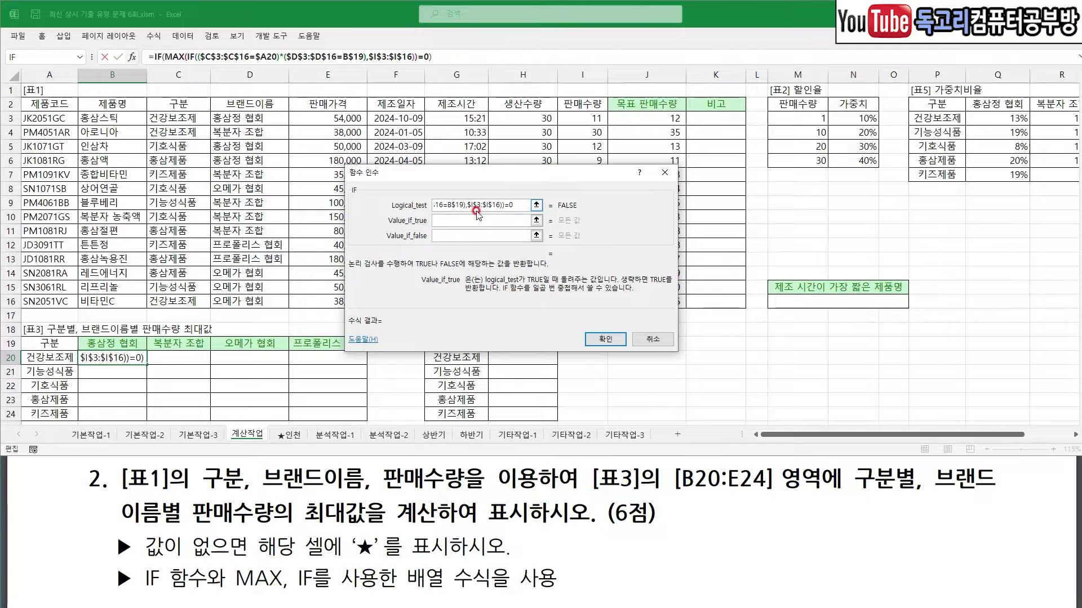
Set IF's value if true to the "★" symbol and its value if false to the copied MAX expression
text(ㅁ)
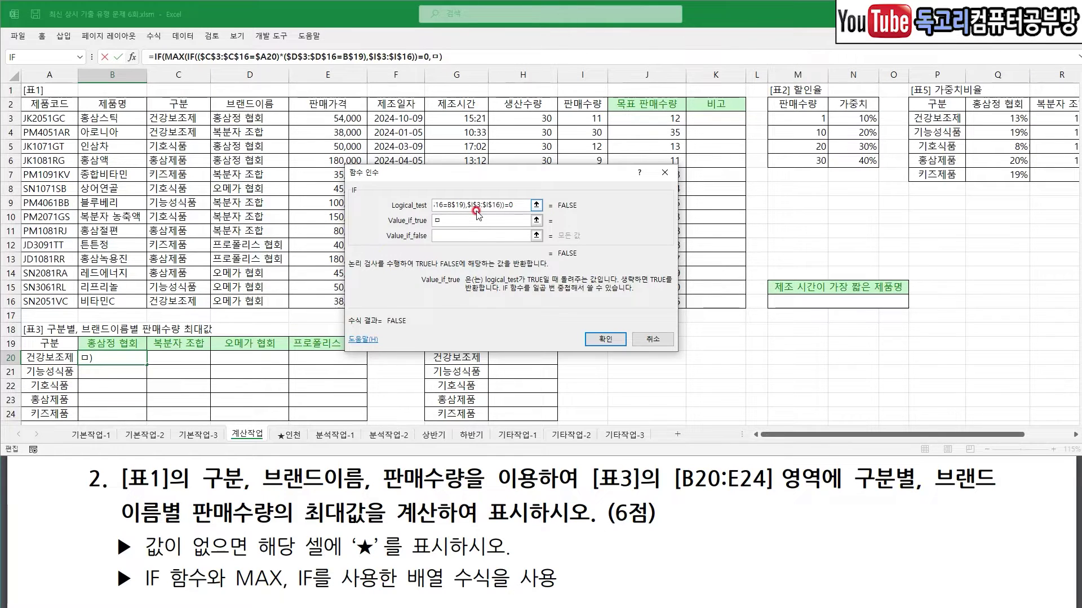
key(Hangul_Hanja)
key(8)
key(Tab)
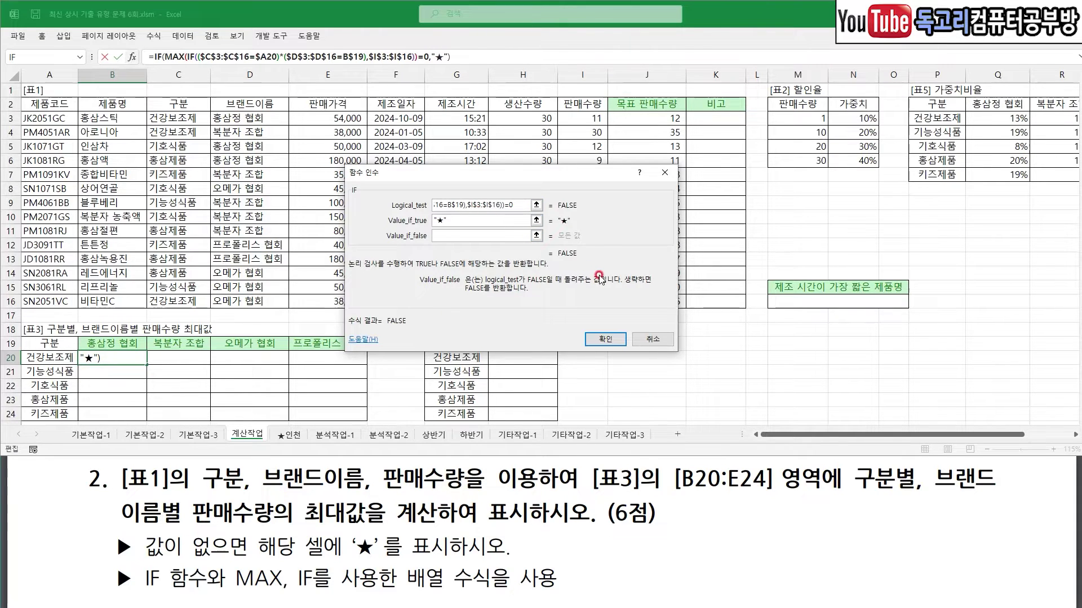
text(MAX(IF(($C$3:$C$16=$A20)*($D$3:$D$16=B$19),$I$3:$I$16)))
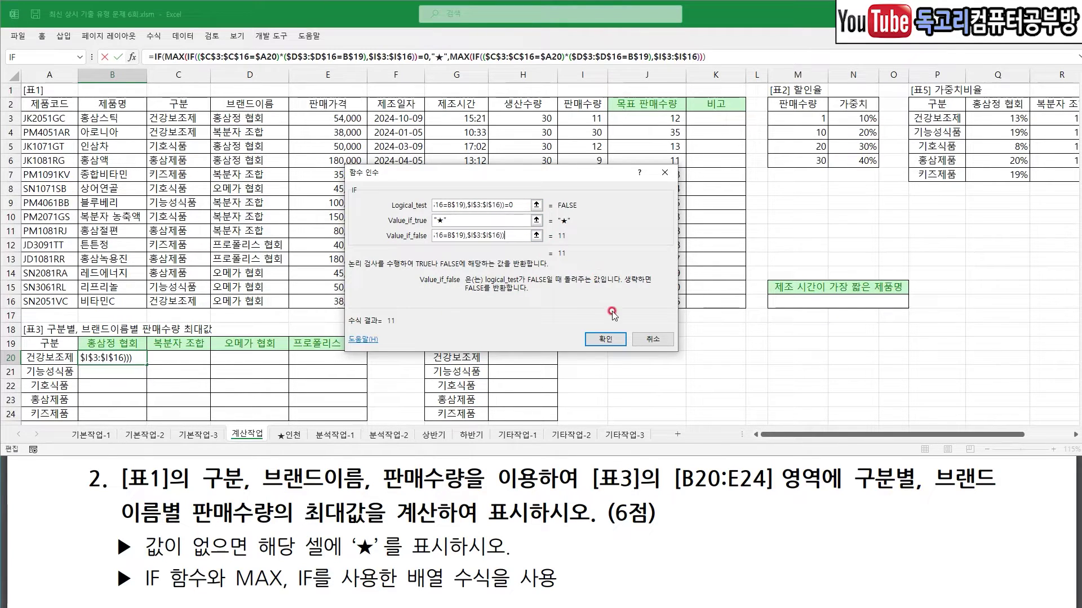
Enter the IF formula in B20 as an array formula and fill it across B20:E24
ctrl+shift+click(612, 342)
drag(146, 364, 344, 420)
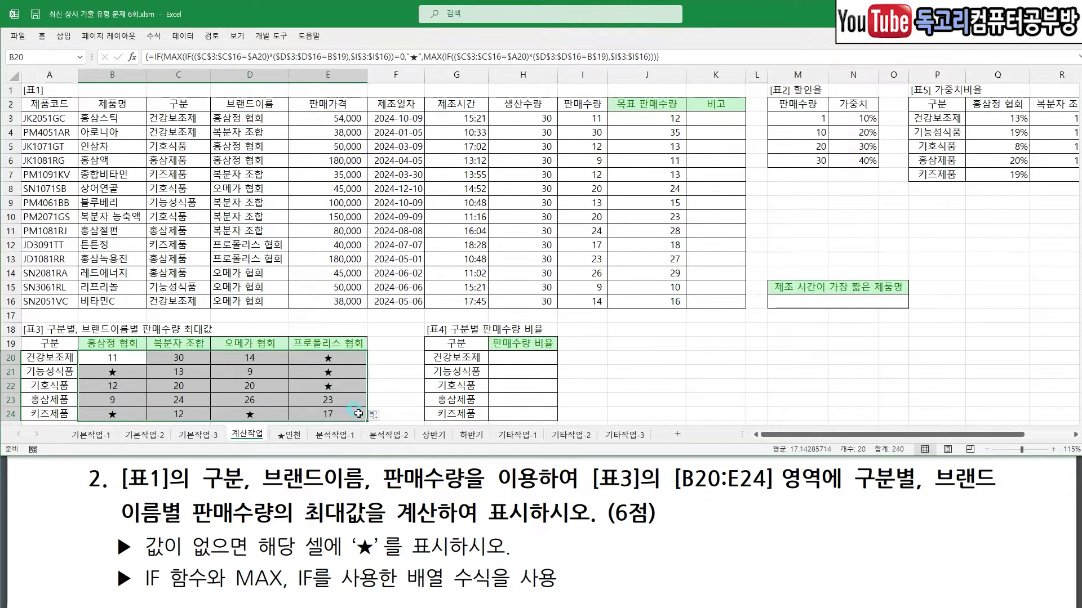
Set SUMIF's sum range to the absolute reference $I$3:$I$16 and enter the formula in H20
click(394, 382)
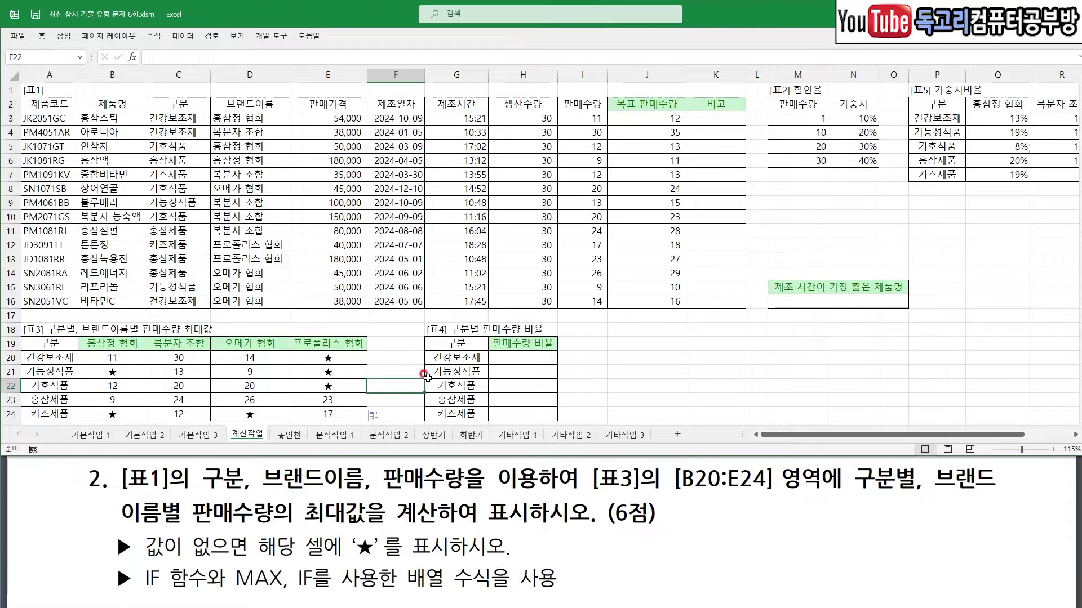
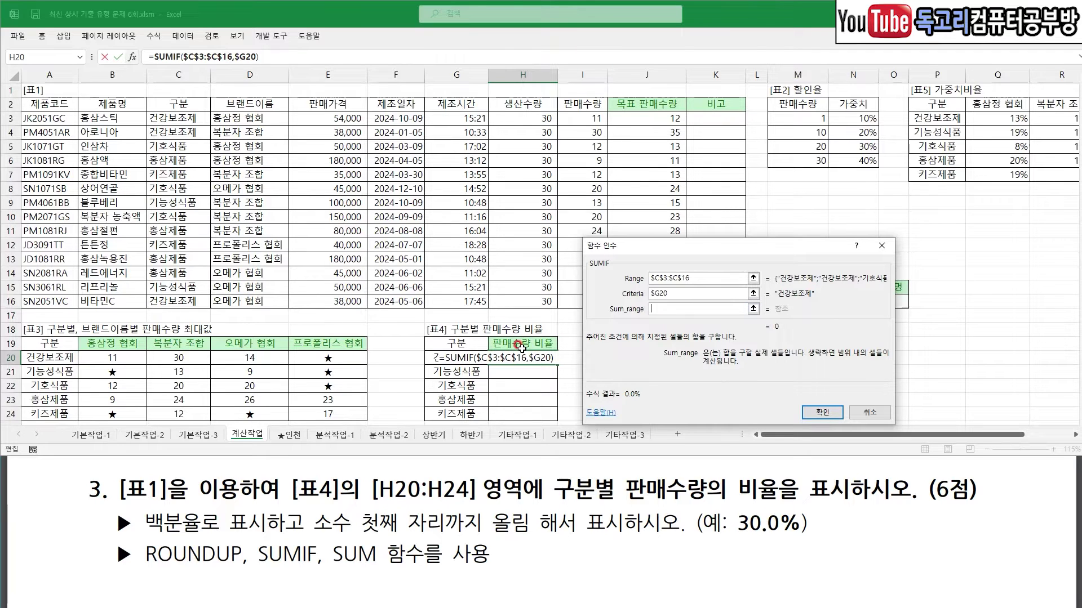
drag(611, 252, 639, 252)
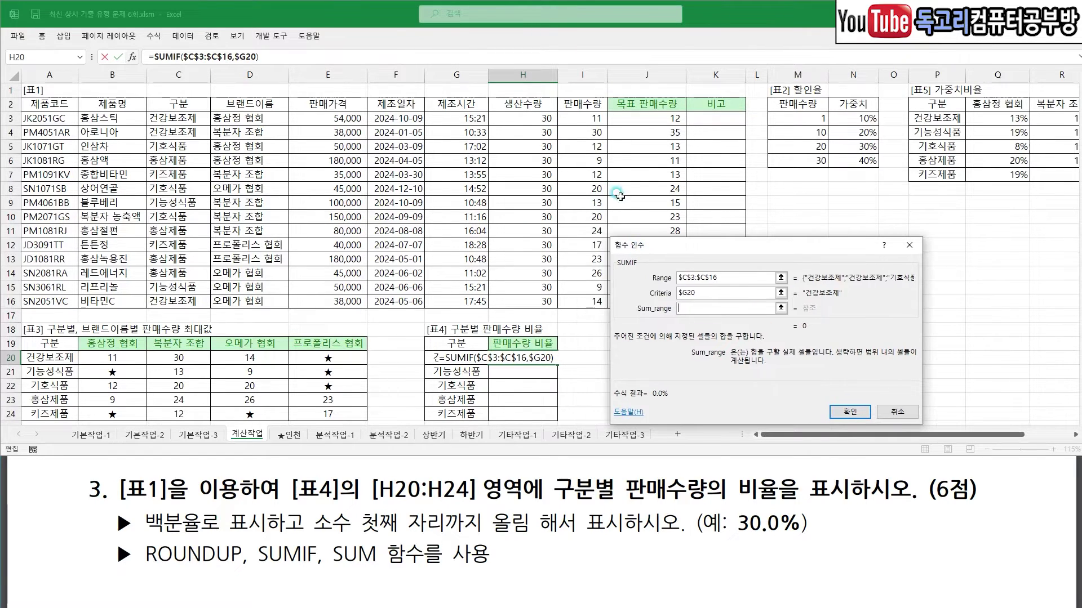
drag(594, 119, 583, 299)
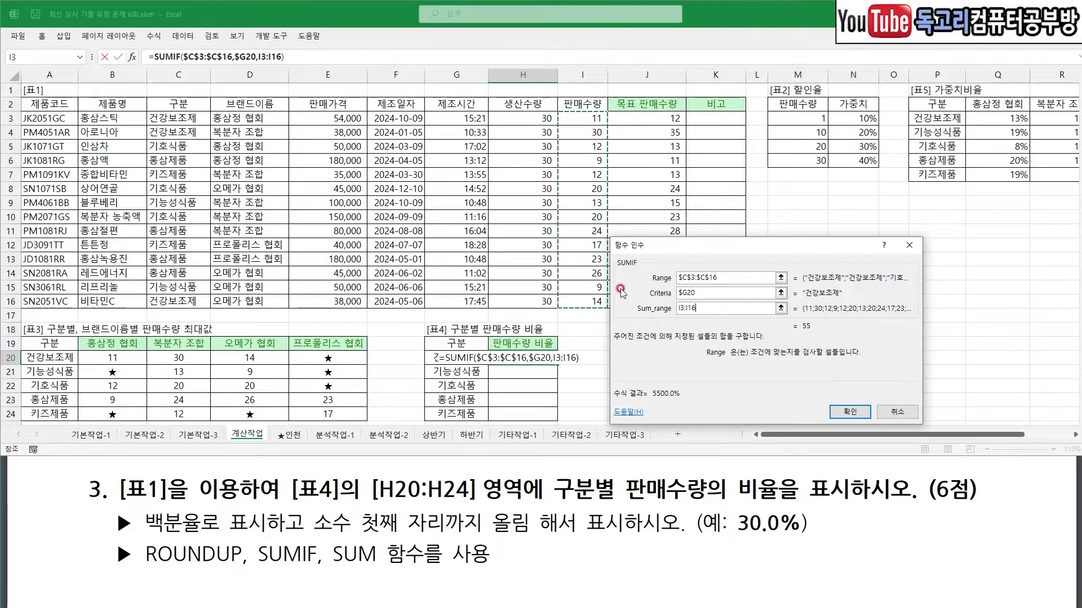
key(F4)
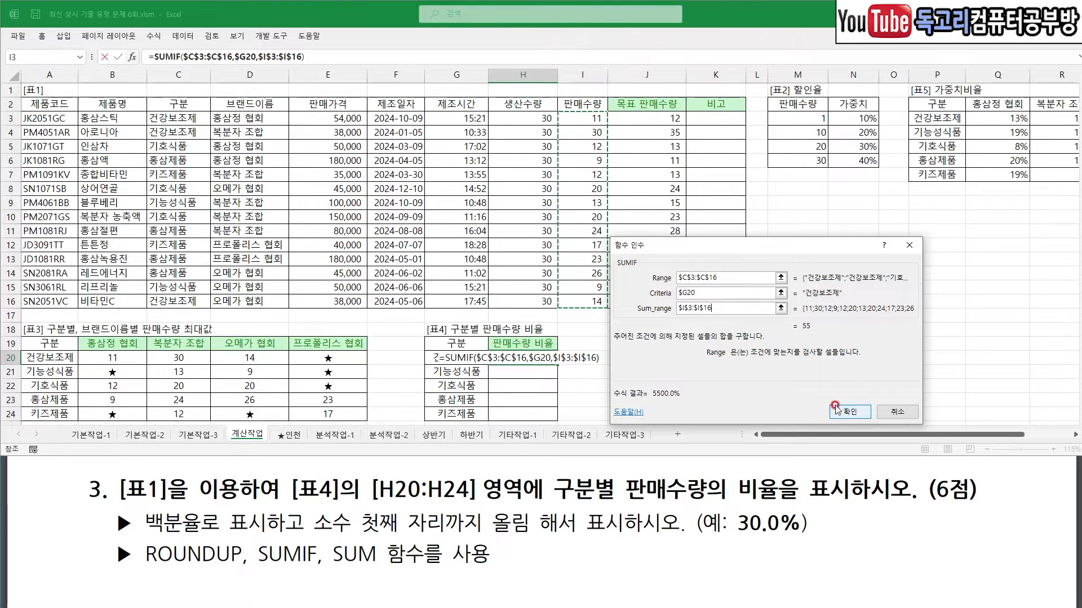
click(848, 414)
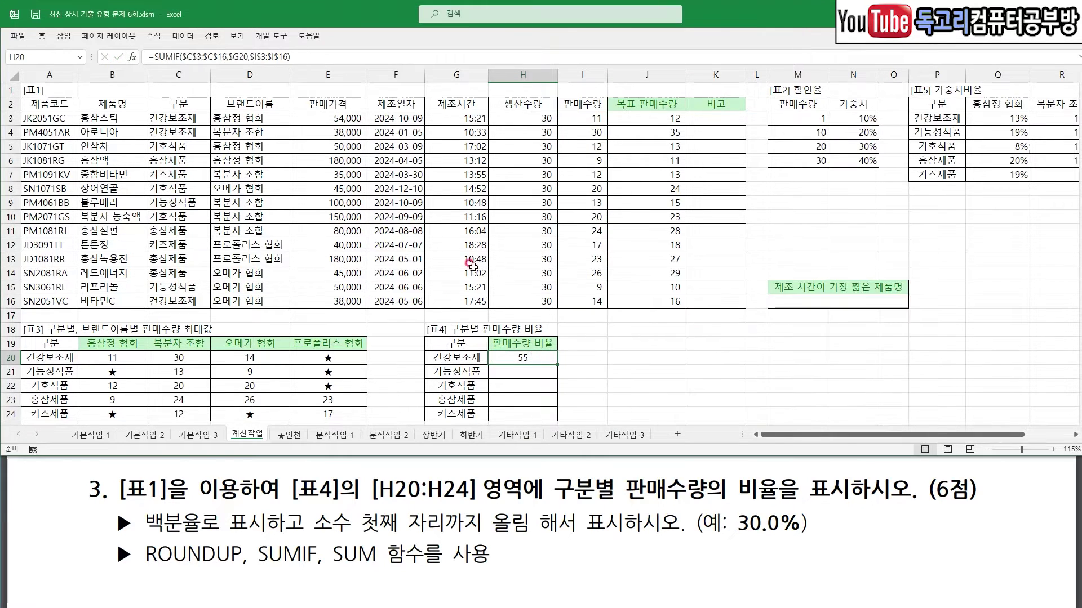
Divide H20's SUMIF expression by SUM($I$3:$I$16) and enter the formula
drag(306, 56, 331, 28)
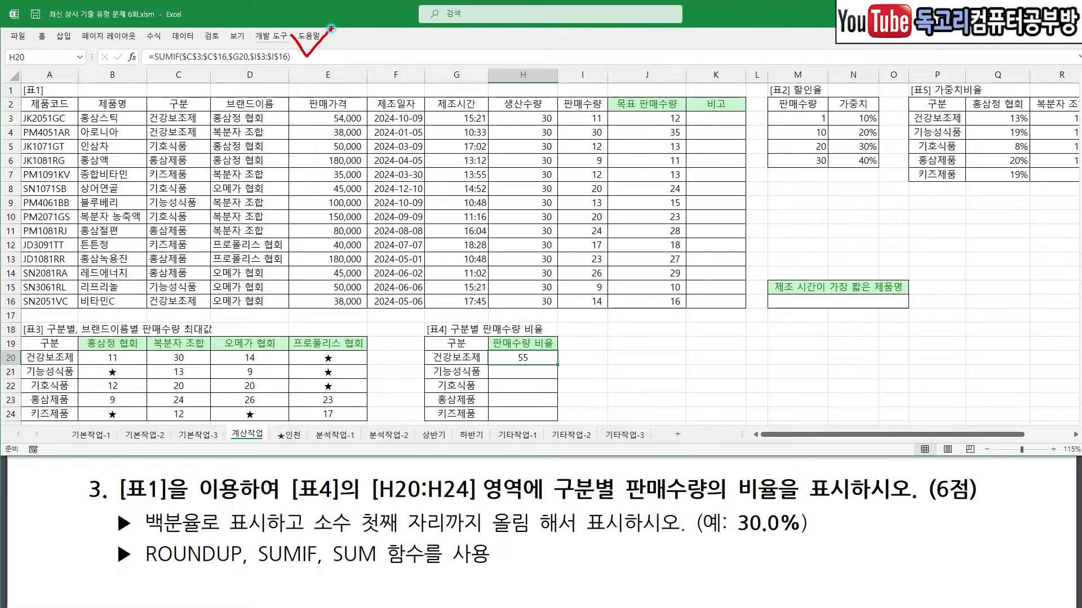
click(330, 58)
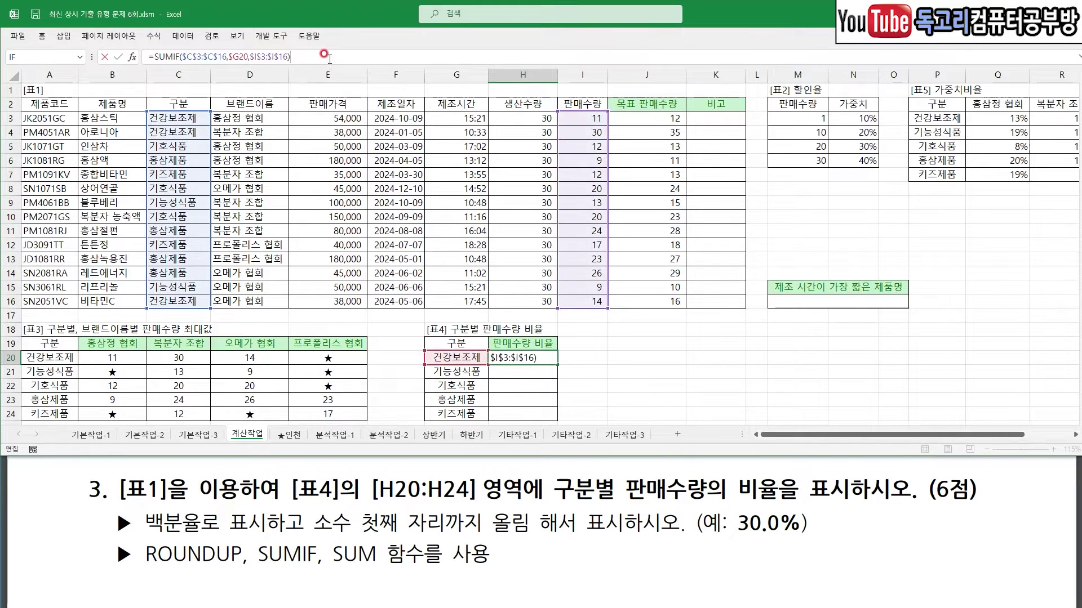
text(/SUM()
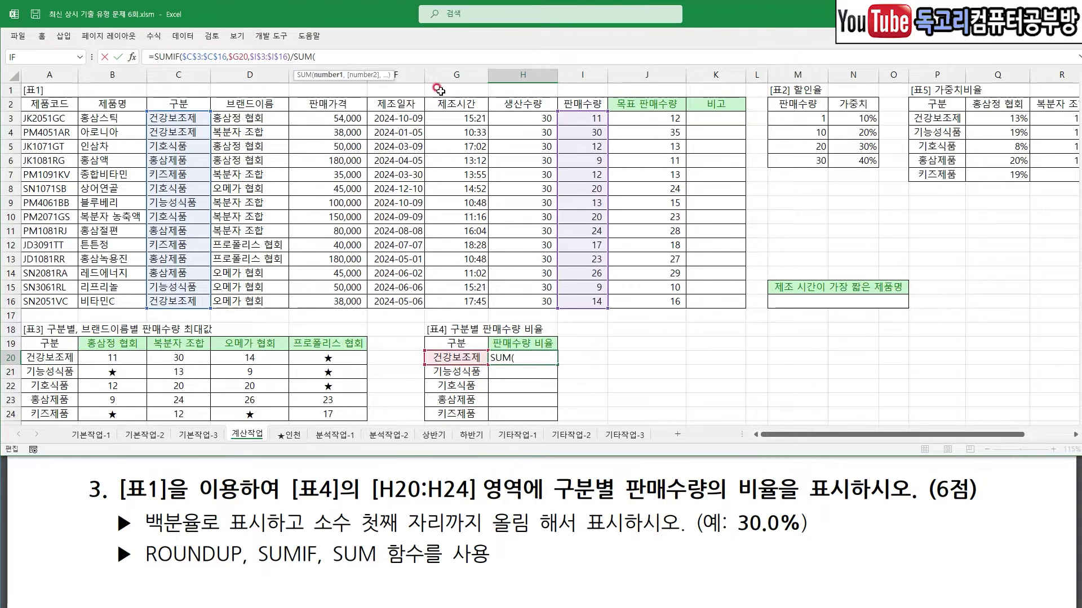
drag(580, 117, 587, 297)
key(F4)
text())
key(Return)
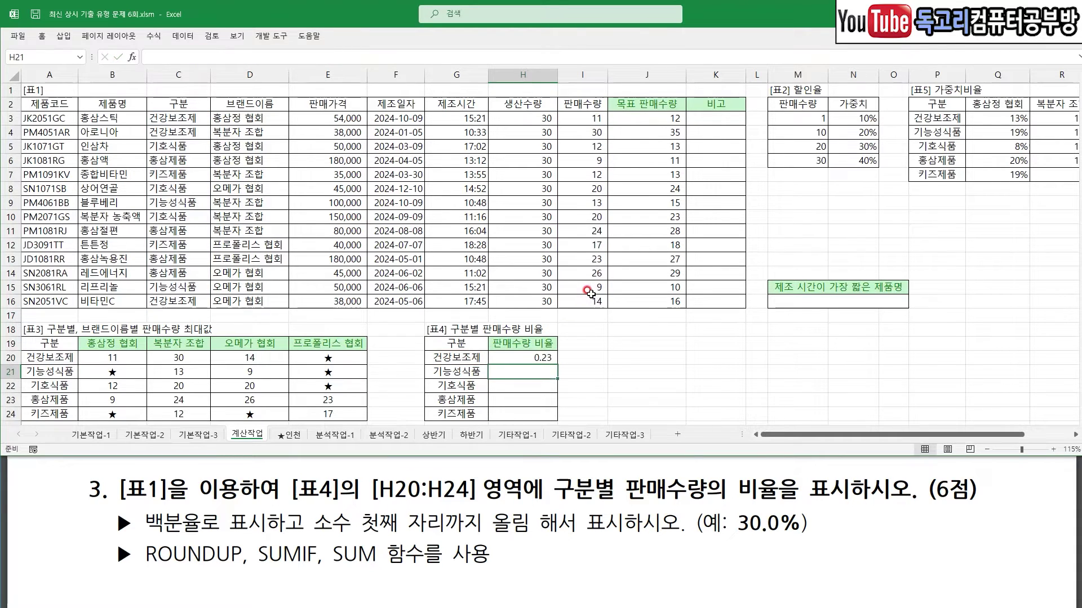
Cut the SUMIF/SUM expression from H20's formula, replace it with a ROUNDUP function, and open ROUNDUP's function arguments
click(532, 358)
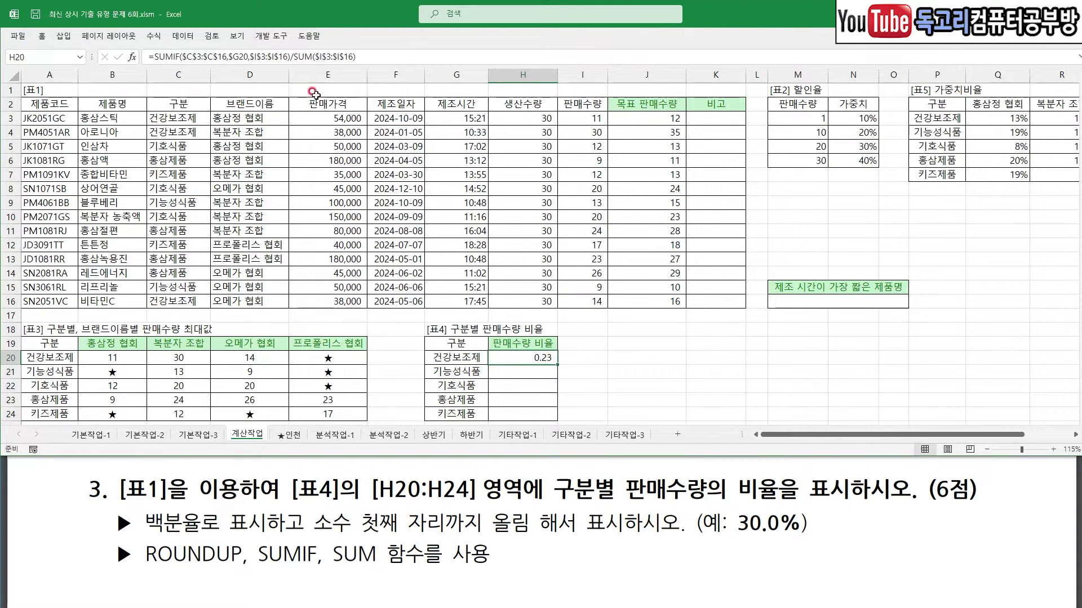
drag(153, 57, 439, 60)
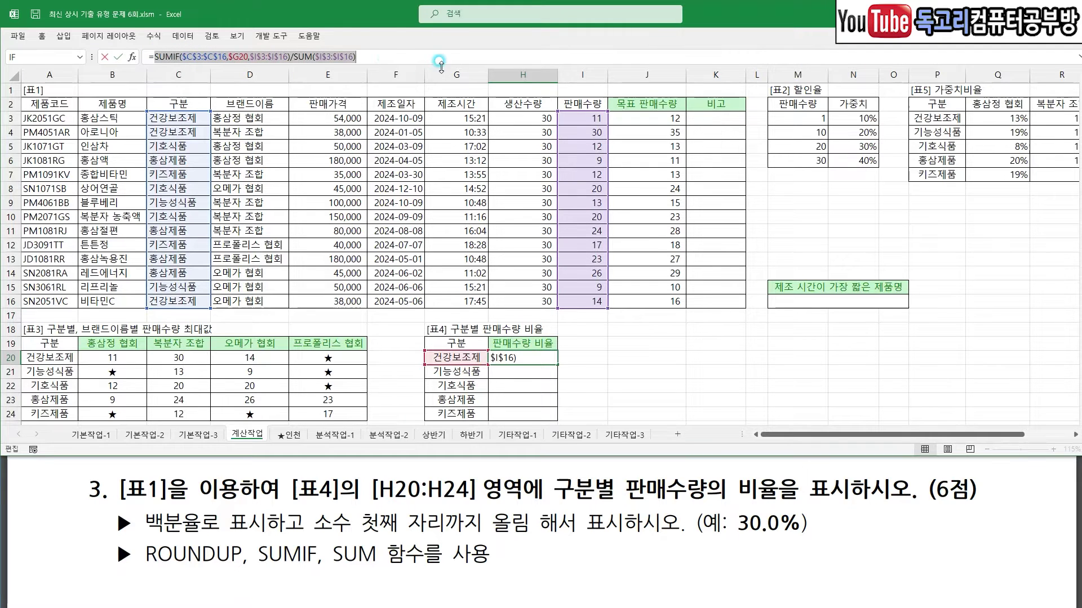
key(ctrl+x)
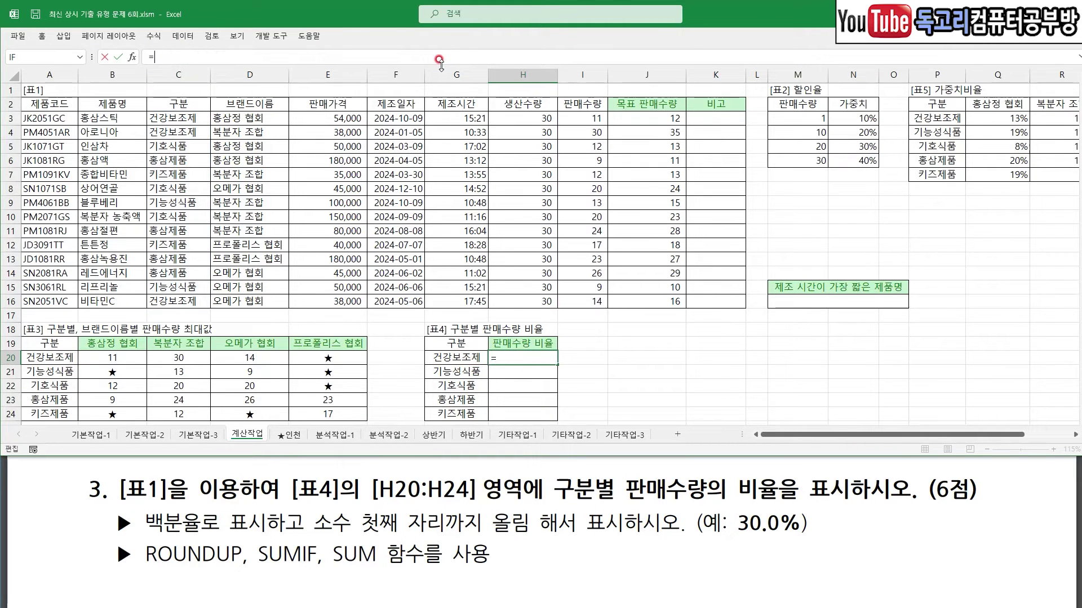
text(ROUNDUP()
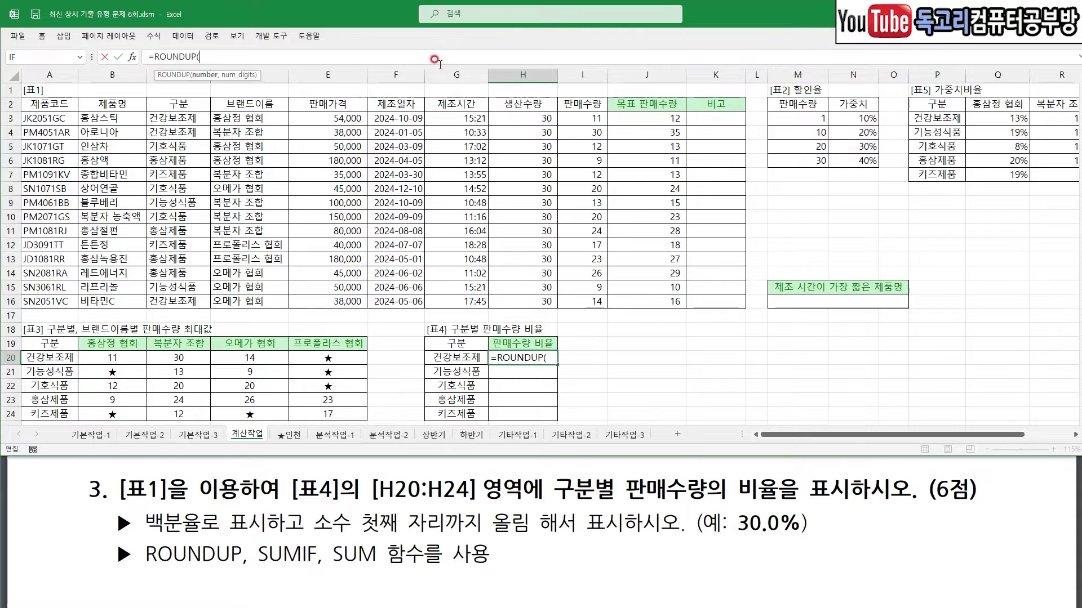
click(131, 56)
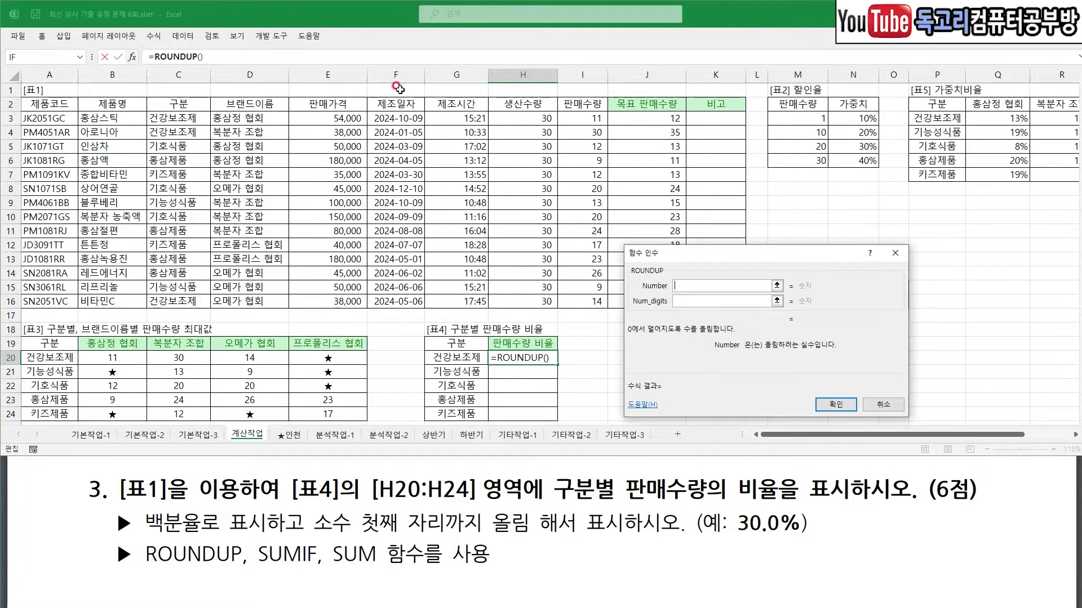
Set ROUNDUP's number to the cut SUMIF/SUM expression and its number of digits to 1, and enter the formula
key(ctrl+v)
click(716, 299)
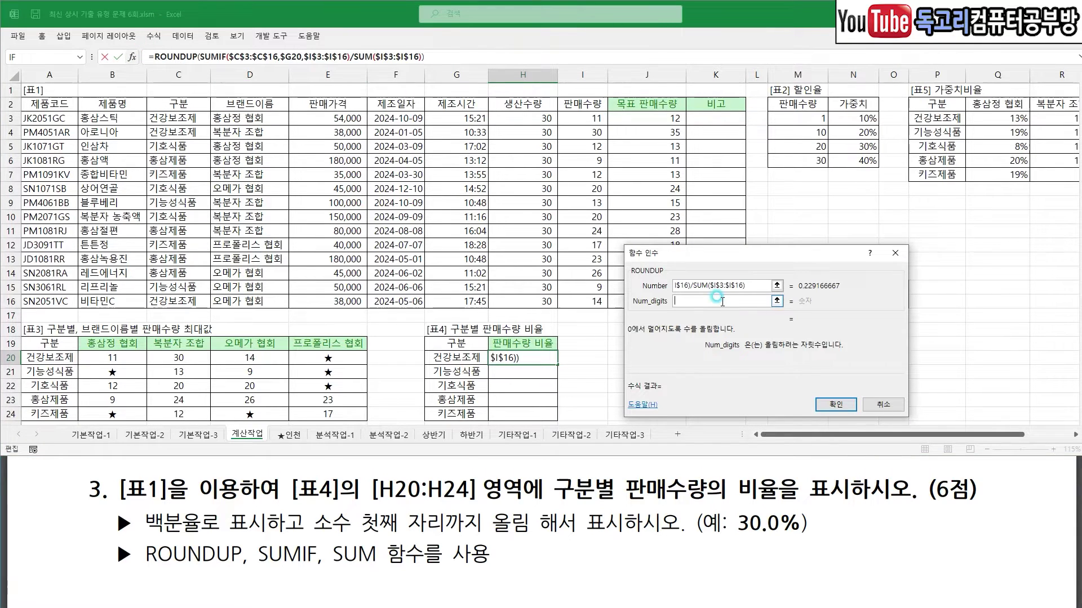
text(1)
drag(809, 373, 862, 362)
click(836, 405)
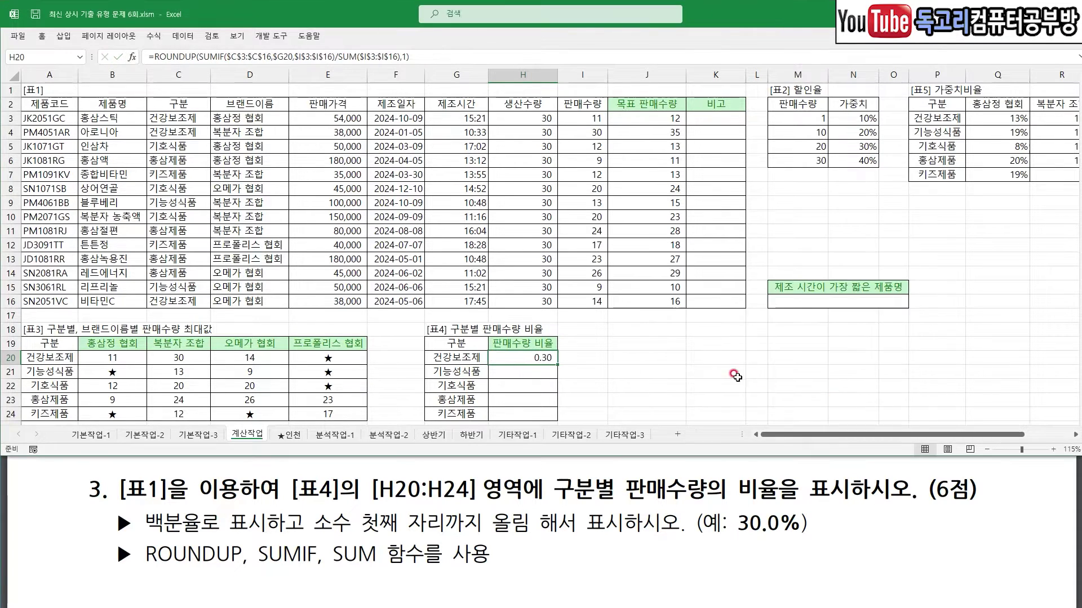
Format H20 as a percentage with one decimal place and fill it down through H24
click(42, 35)
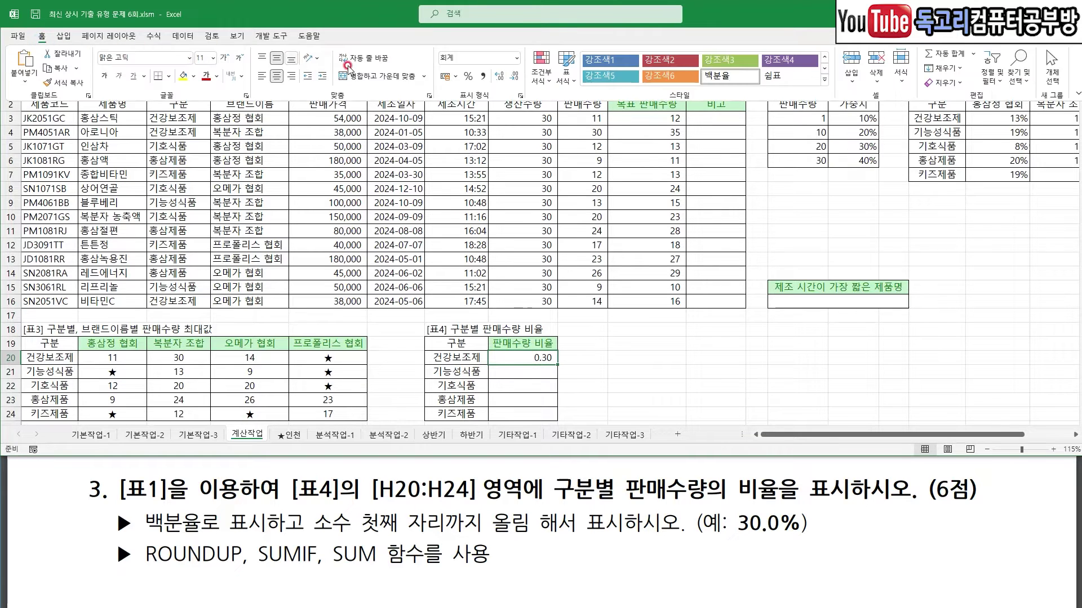
click(466, 77)
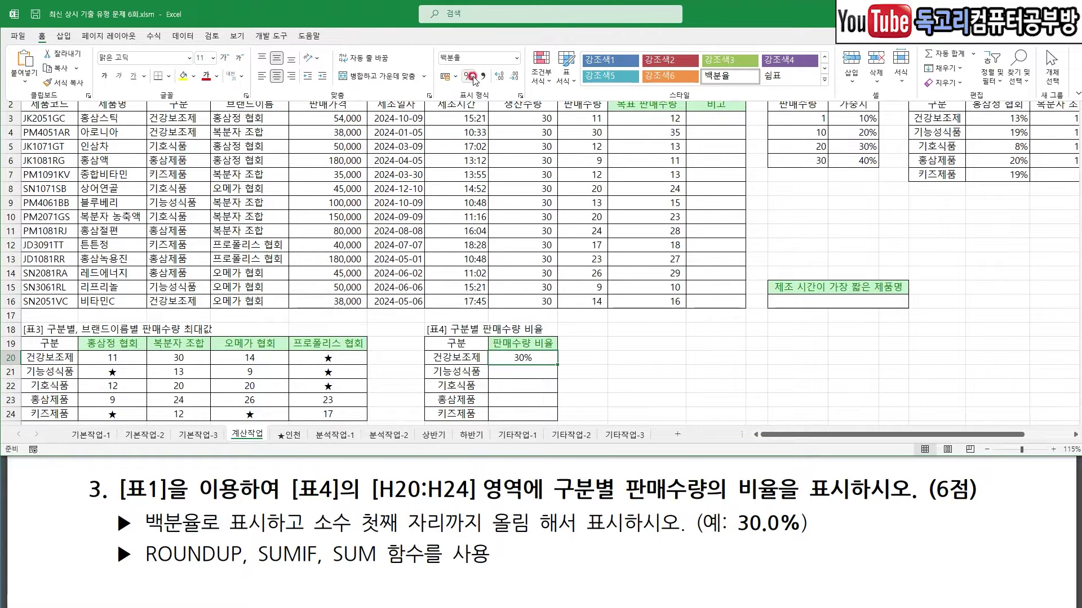
click(499, 77)
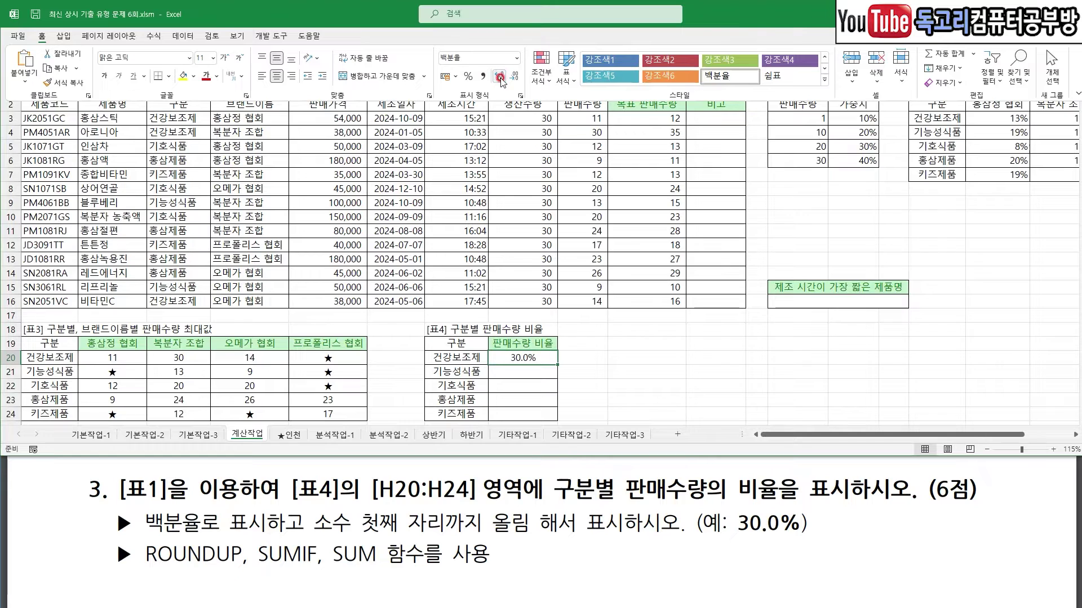
drag(455, 87, 508, 88)
mouse_move(579, 381)
mouse_down()
mouse_move(478, 354)
mouse_move(535, 385)
mouse_up()
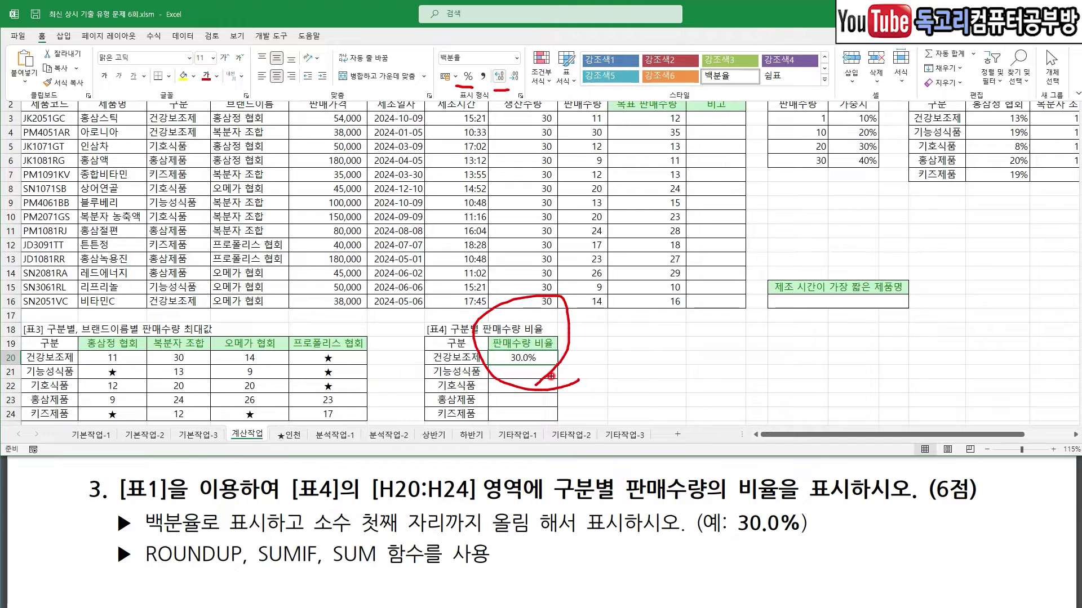
drag(553, 372, 555, 417)
click(612, 374)
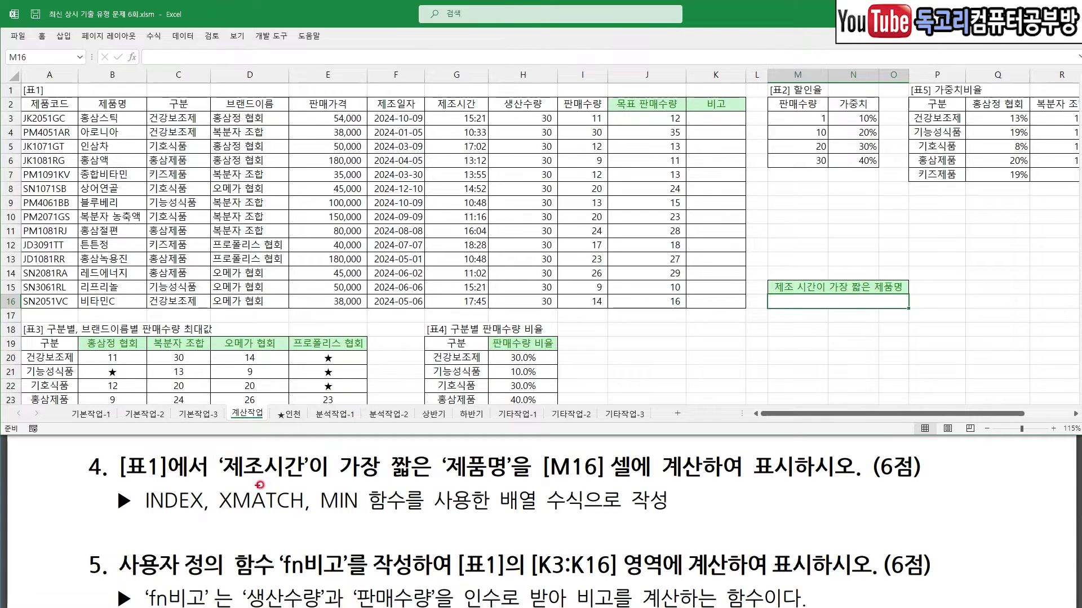
drag(226, 485, 404, 484)
mouse_move(461, 439)
mouse_down()
mouse_move(471, 449)
mouse_move(497, 429)
mouse_move(602, 424)
mouse_up()
drag(665, 478, 807, 485)
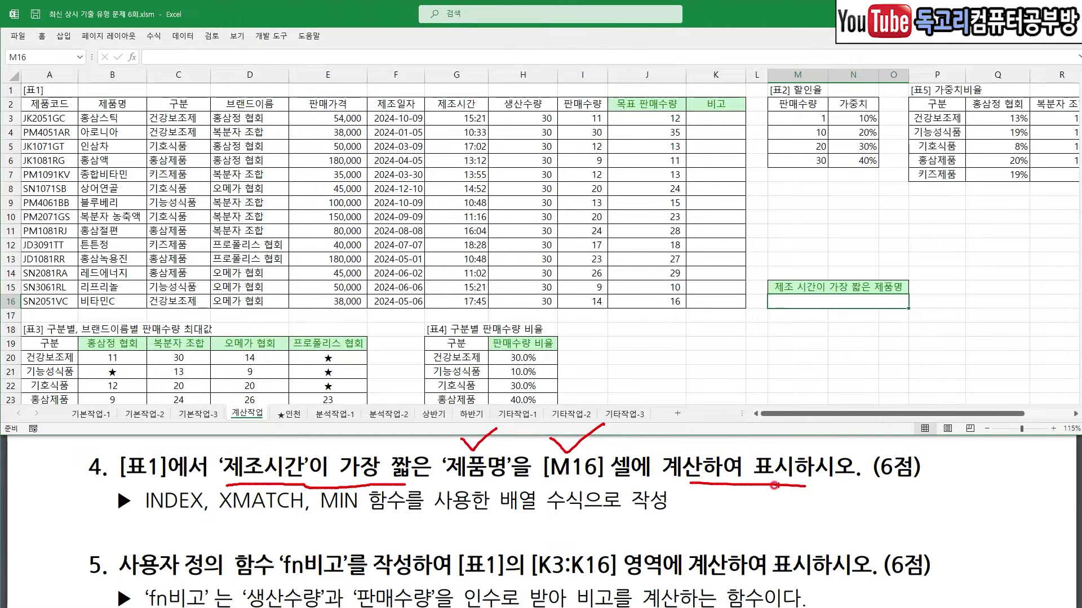
key(Escape)
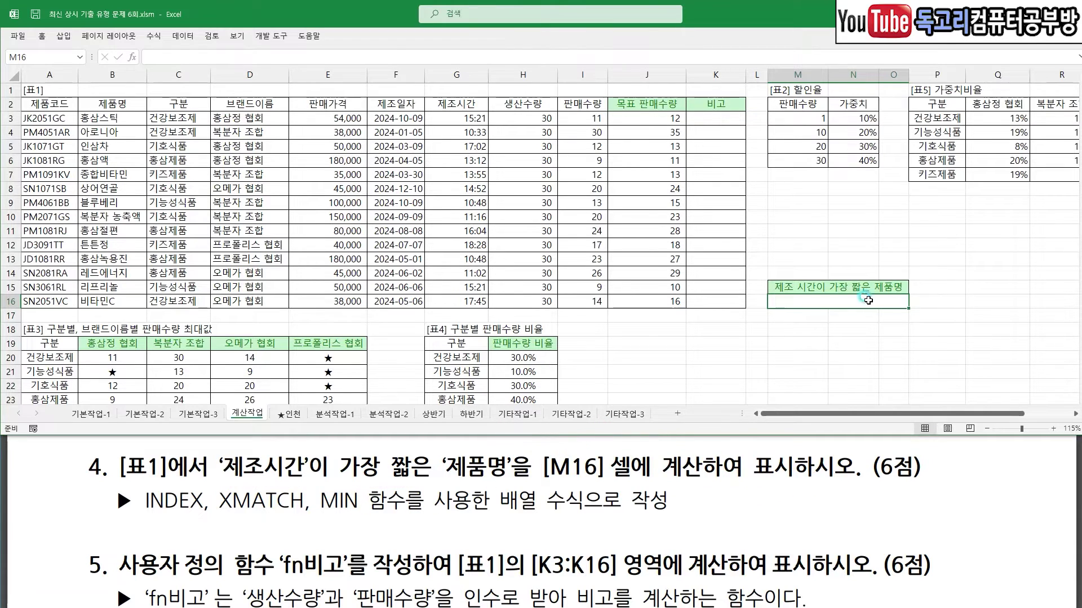
Start an INDEX formula in M16 with its function arguments open and set the array to A3:K16
text(=)
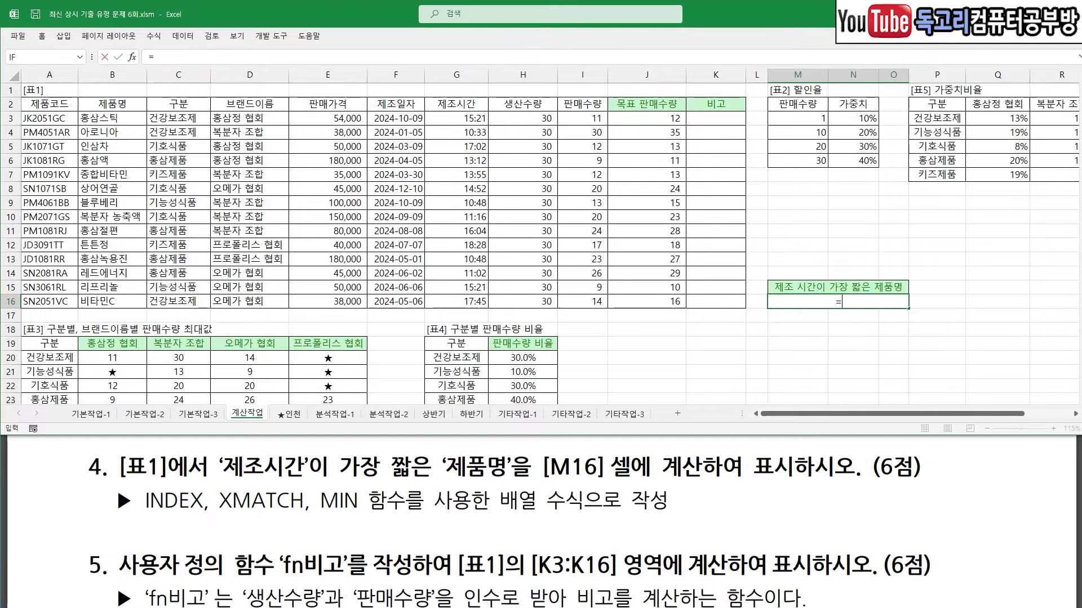
text(IN)
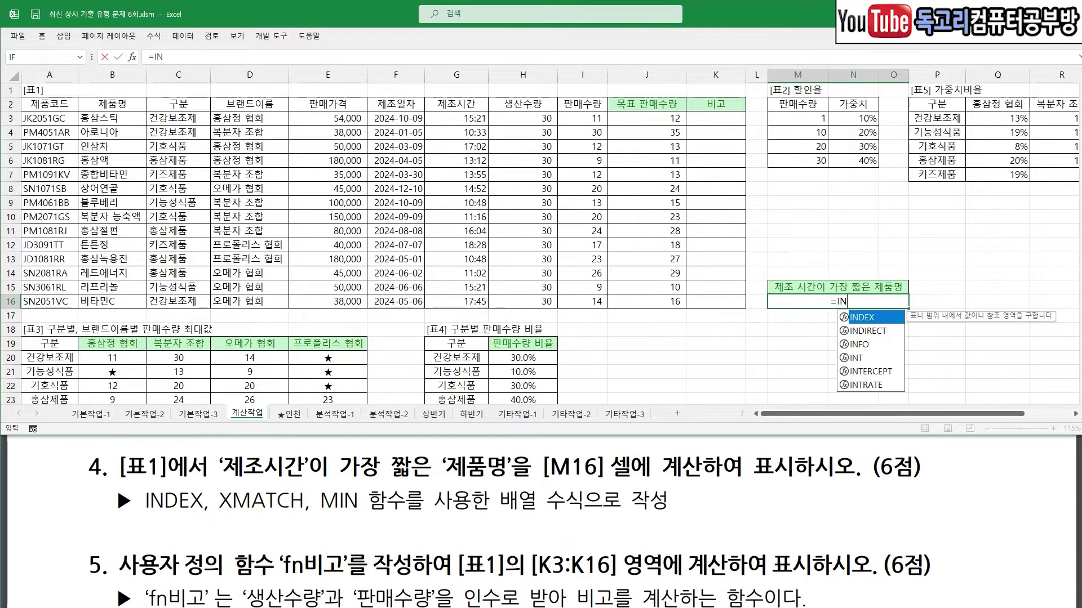
key(Tab)
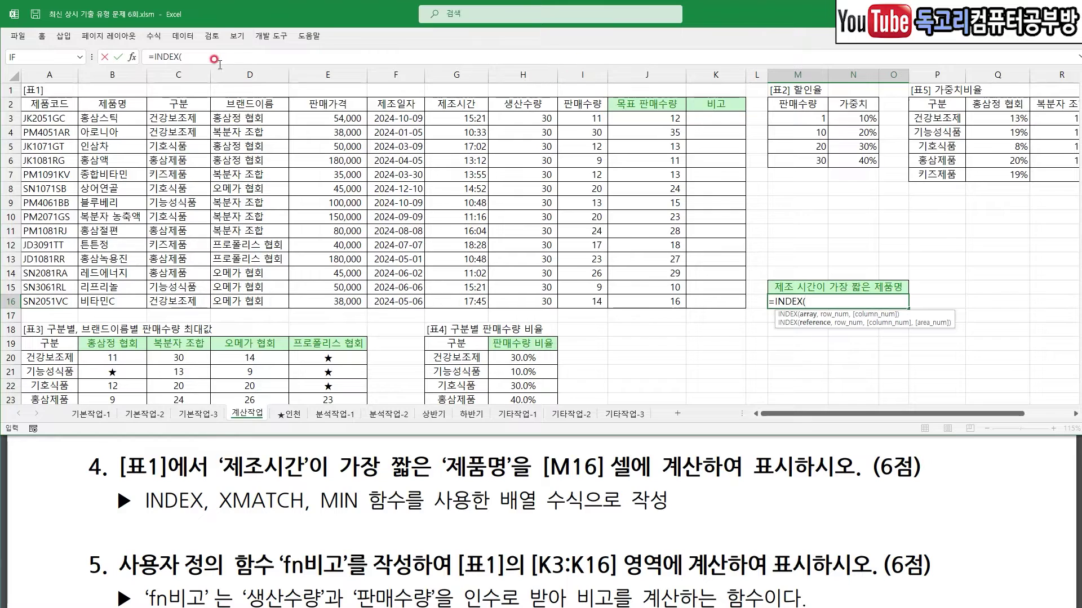
click(132, 56)
click(812, 367)
click(812, 366)
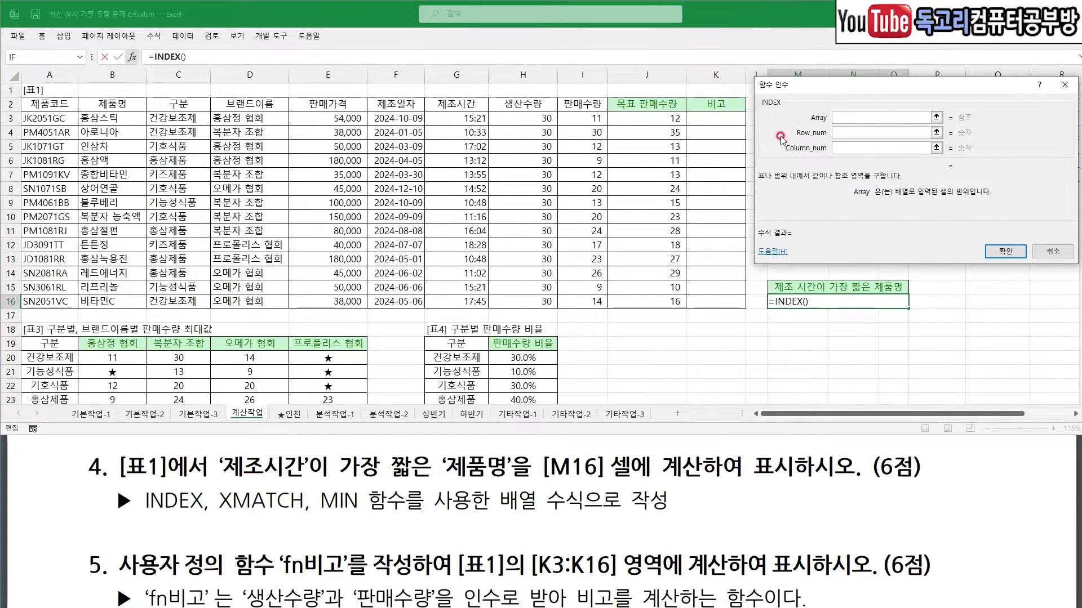
drag(33, 119, 719, 299)
Set INDEX's column number to 2 for the 제품명 column
click(876, 148)
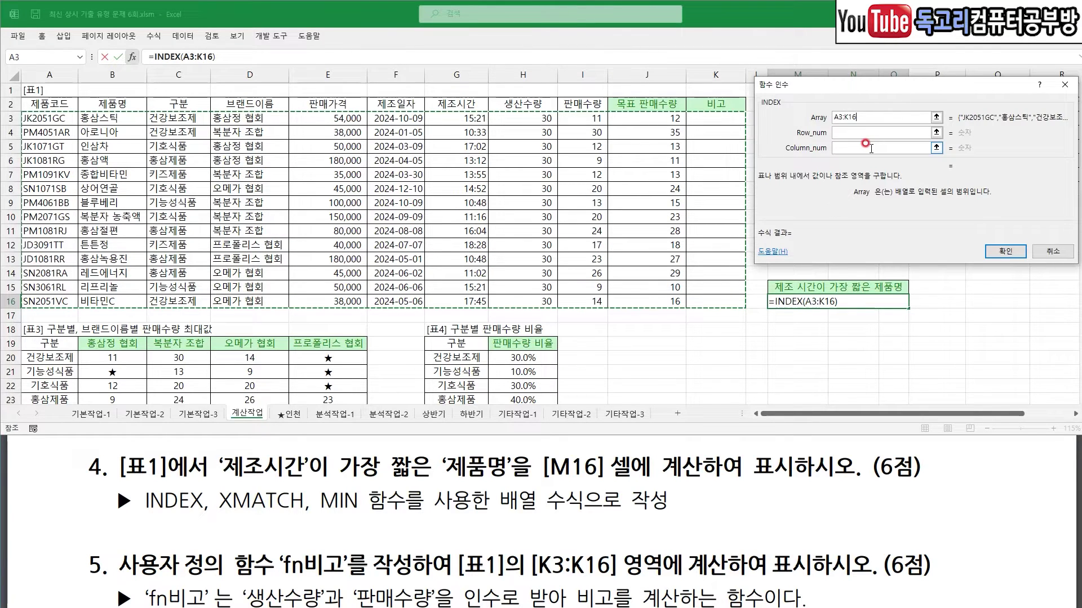
mouse_move(839, 139)
mouse_down()
mouse_move(848, 153)
mouse_move(882, 128)
mouse_up()
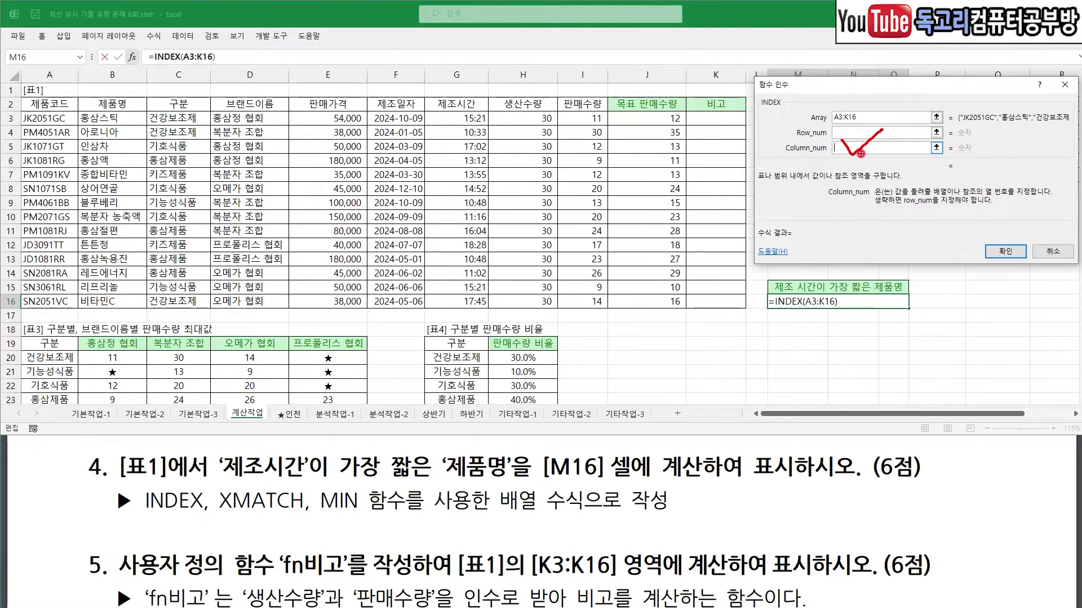
mouse_move(931, 301)
mouse_down()
mouse_move(872, 311)
mouse_move(924, 264)
mouse_move(943, 325)
mouse_up()
drag(44, 101, 44, 162)
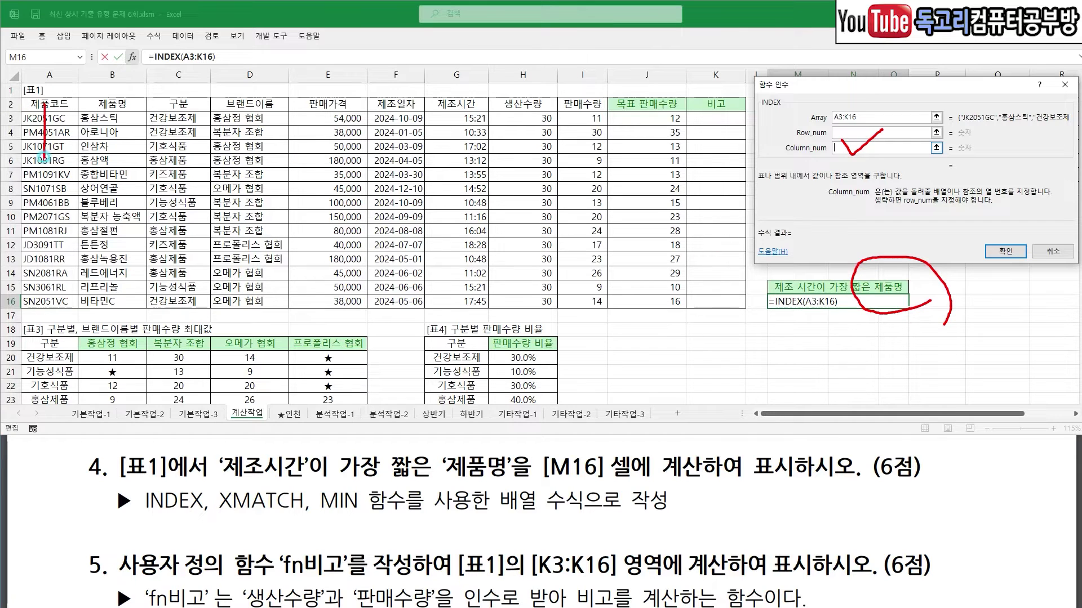
drag(109, 107, 106, 168)
text(2)
Nest an empty XMATCH() function as INDEX's row number
drag(872, 125, 892, 116)
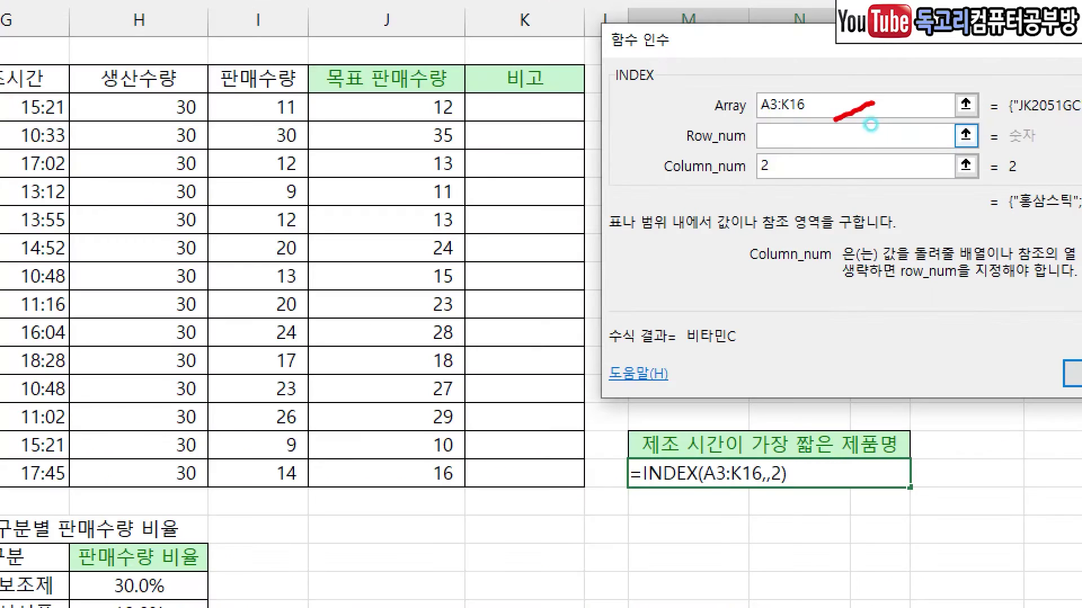
drag(780, 187, 821, 161)
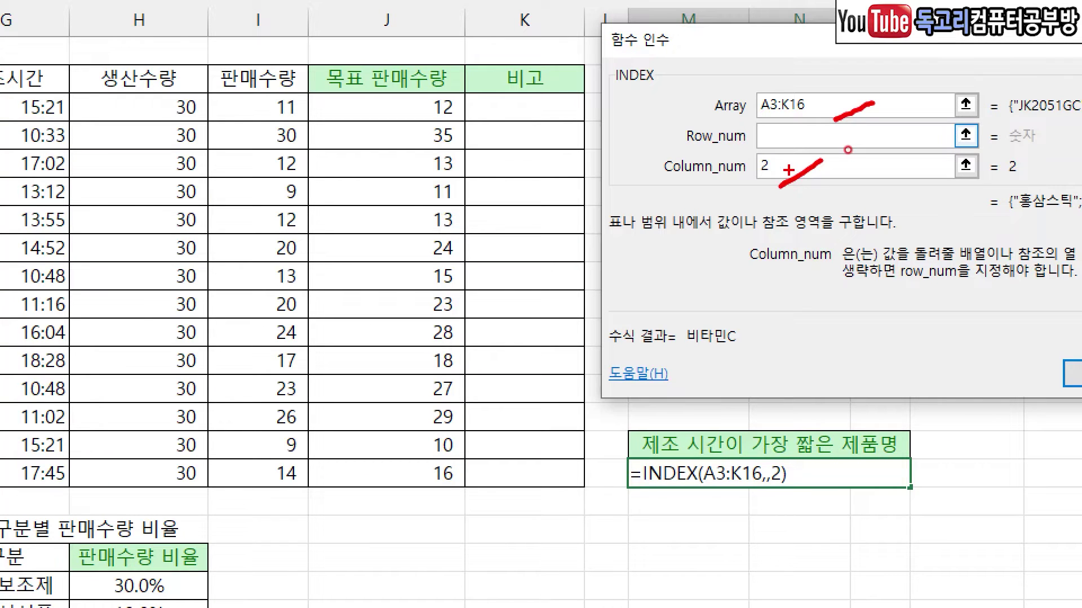
mouse_move(769, 120)
mouse_down()
mouse_move(811, 126)
mouse_move(816, 115)
mouse_up()
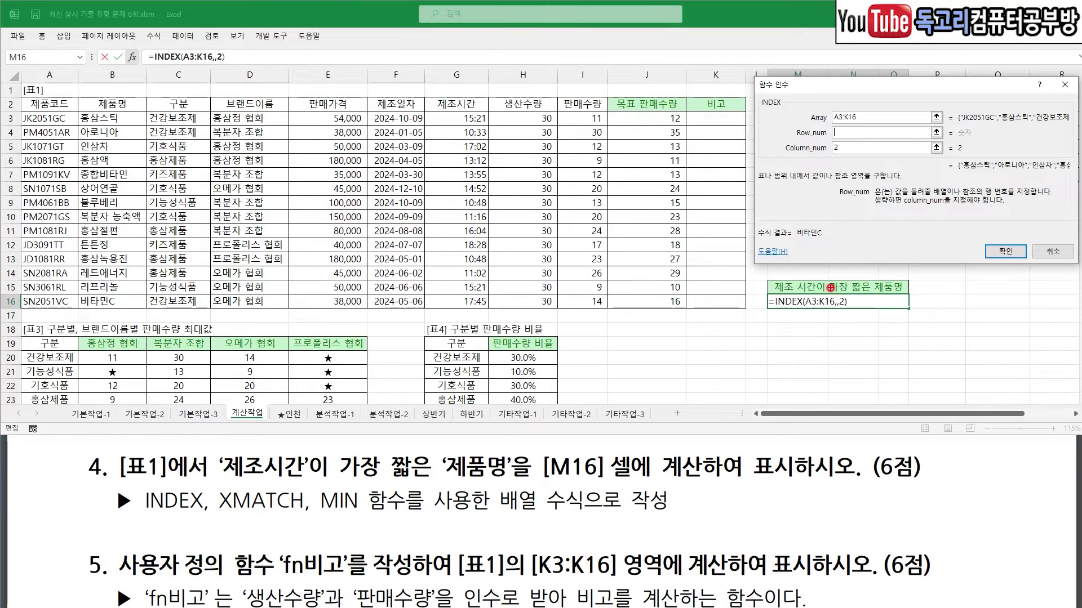
drag(775, 293, 859, 295)
text(XMATCH())
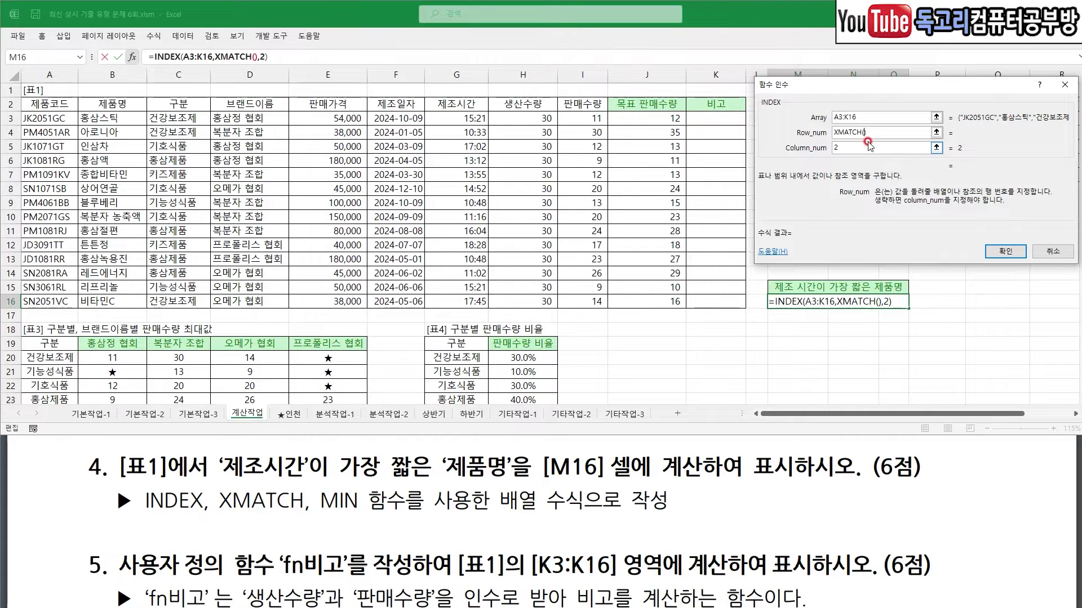
Open XMATCH's function arguments and set its lookup value to MIN(G3:G16)
click(130, 57)
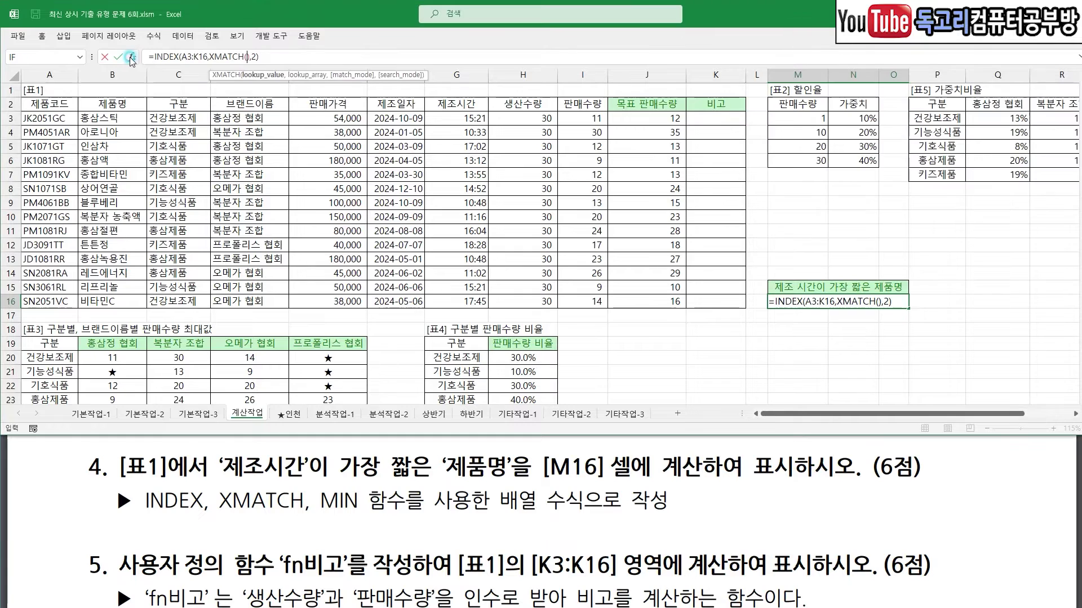
drag(788, 81, 778, 85)
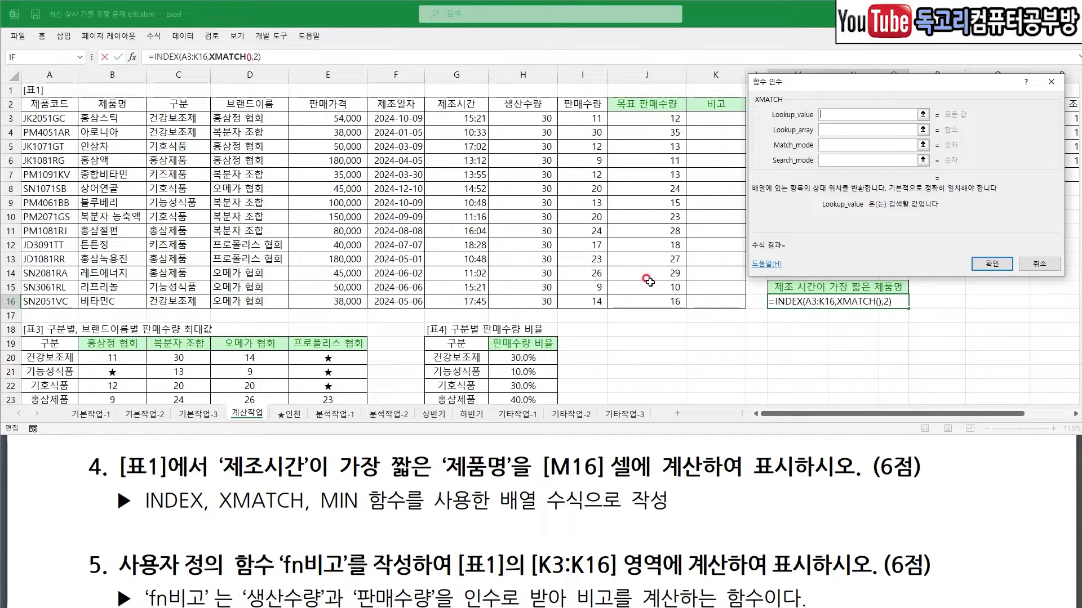
text(MIN()
drag(456, 119, 458, 294)
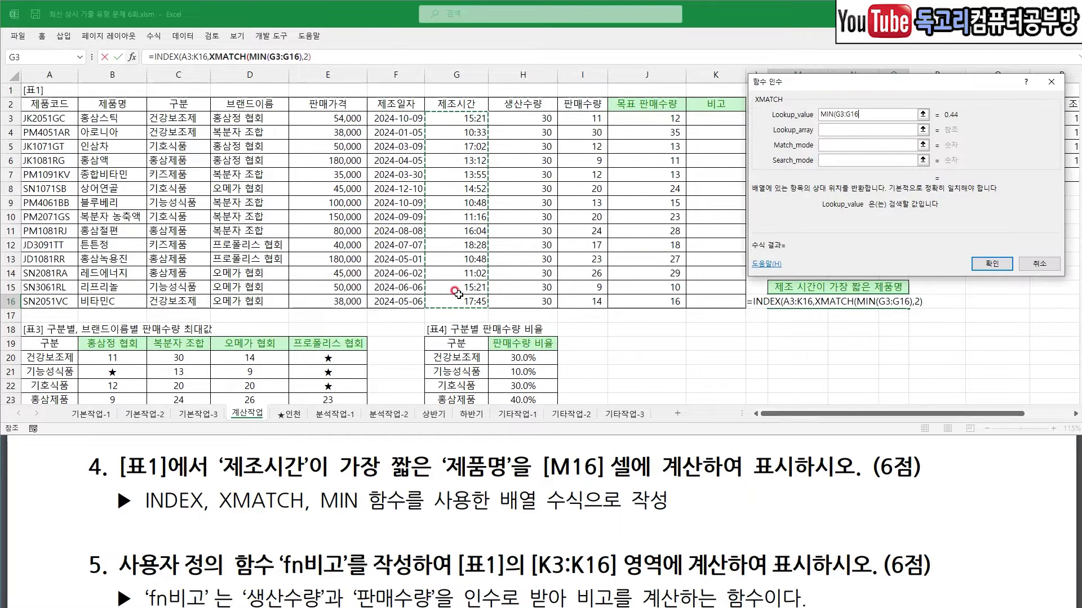
text())
mouse_move(874, 97)
mouse_down()
mouse_move(866, 105)
mouse_move(887, 117)
mouse_move(853, 146)
mouse_up()
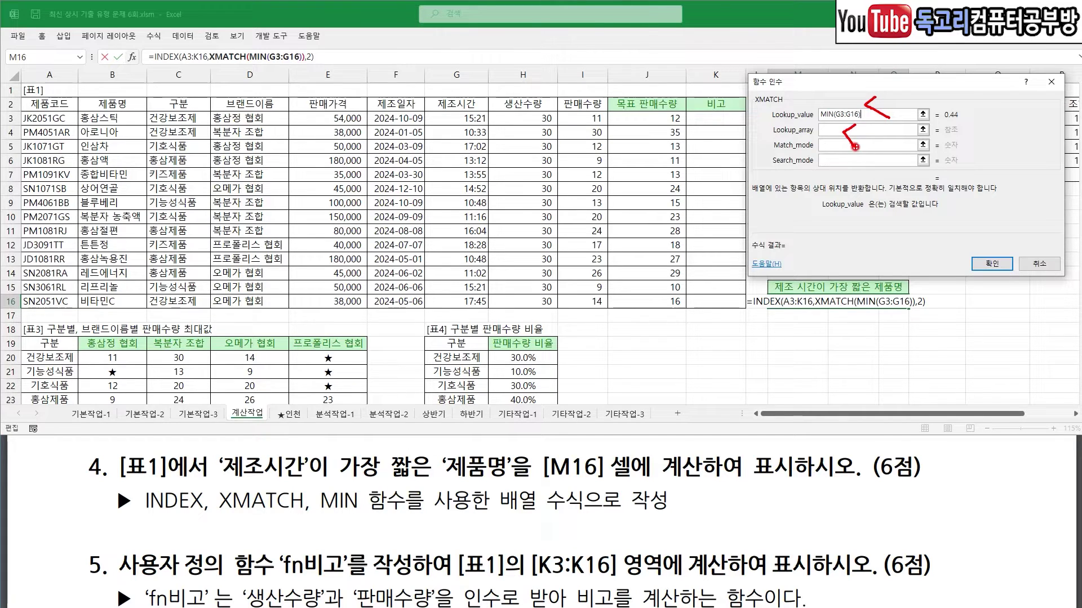
Set XMATCH's lookup array to the 제조시간 range G3:G16 and confirm the formula in M16
key(Tab)
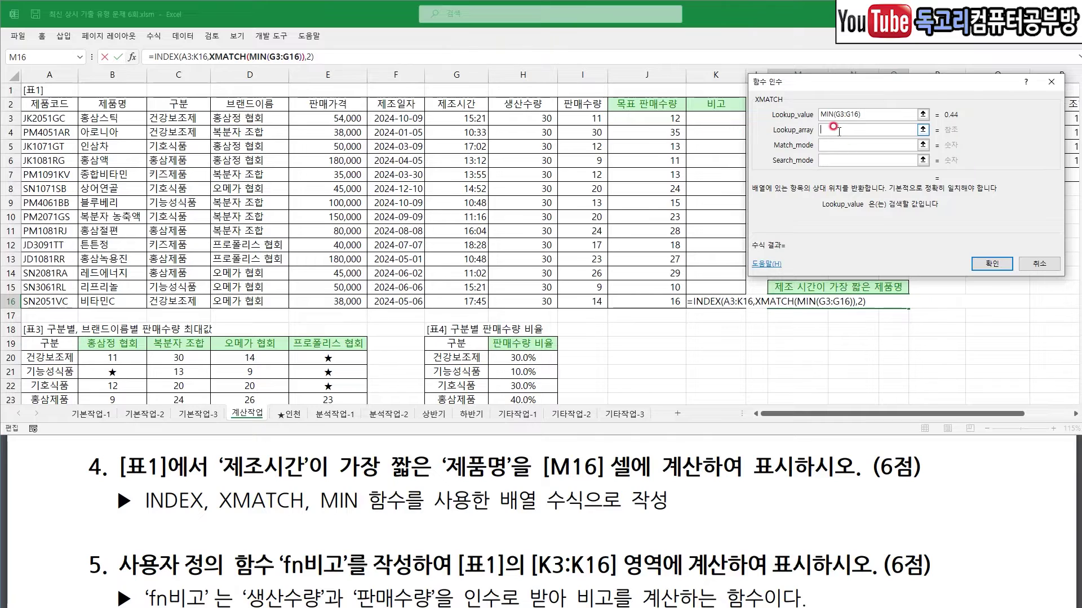
drag(462, 117, 470, 302)
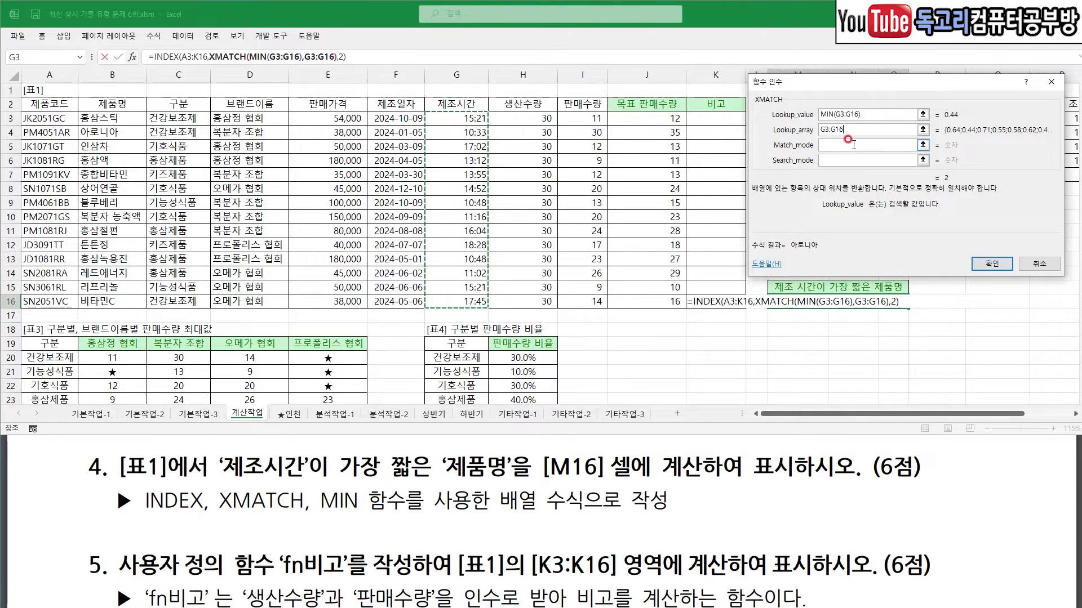
click(990, 263)
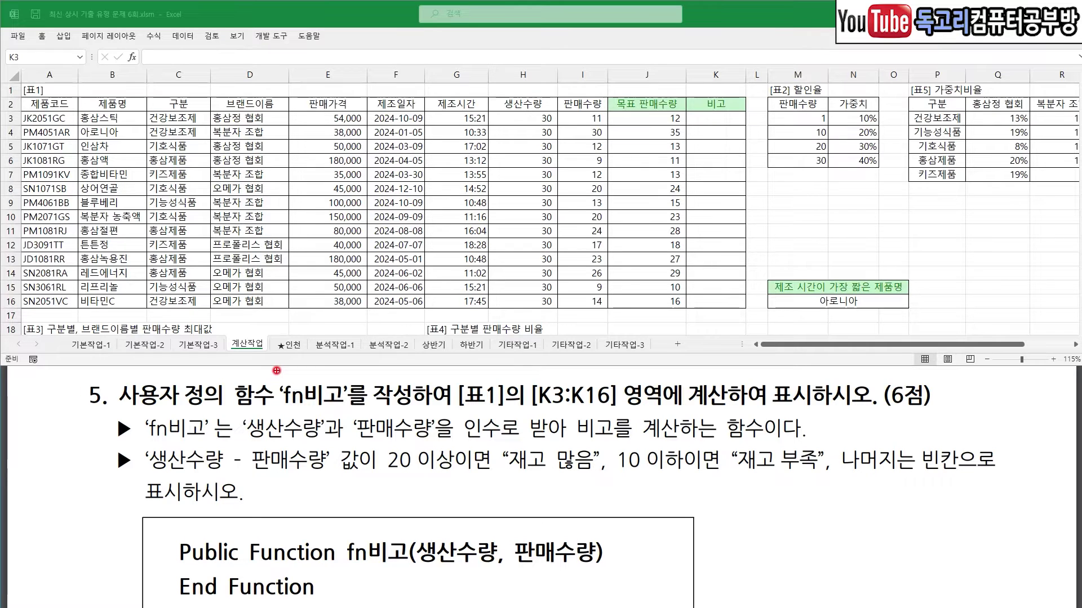
Read task 5's requirements for fn비고: its arguments, target range K3:K16, and the conditions for each remark
drag(285, 411, 336, 405)
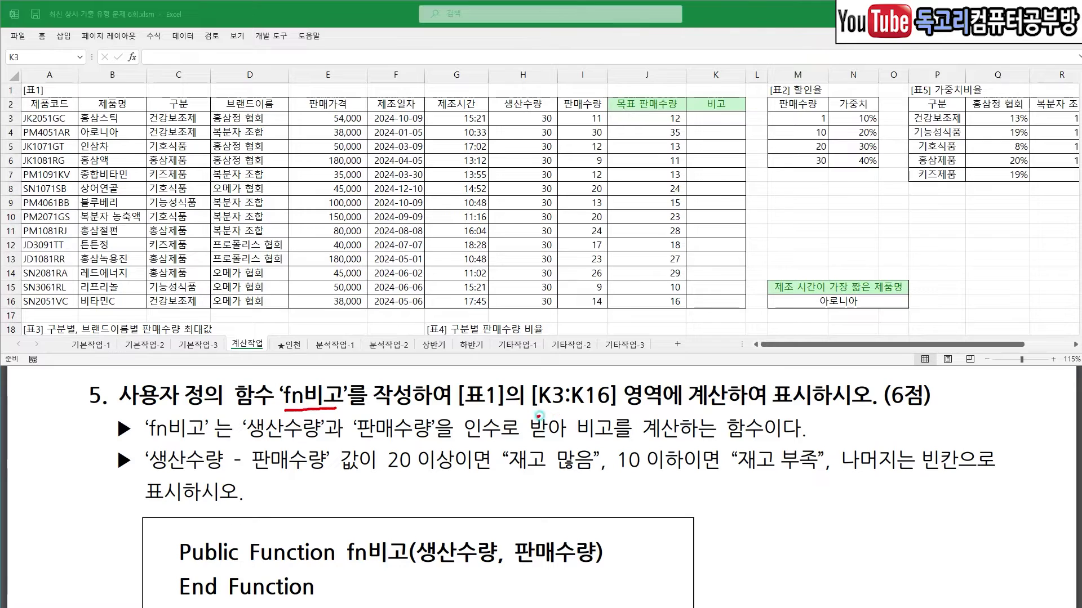
drag(693, 416, 748, 414)
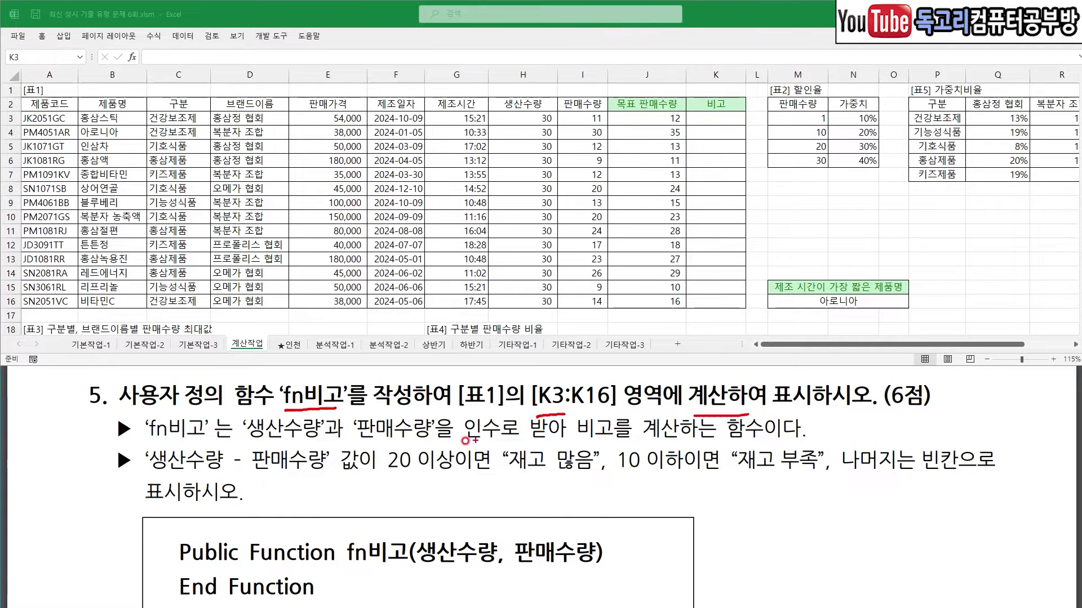
drag(241, 443, 468, 445)
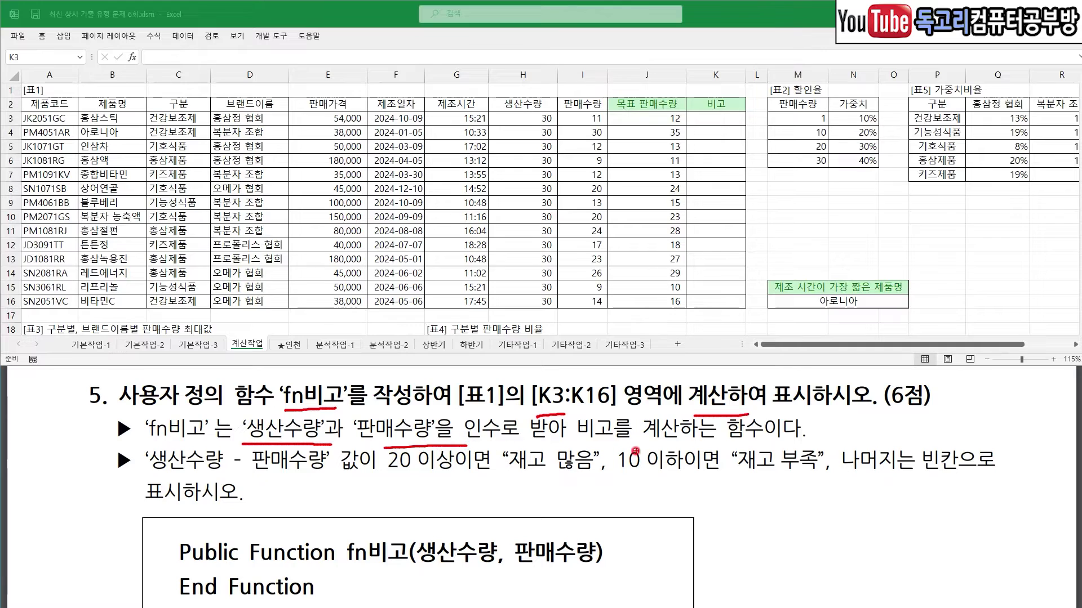
drag(580, 445, 646, 444)
key(e)
drag(152, 477, 320, 477)
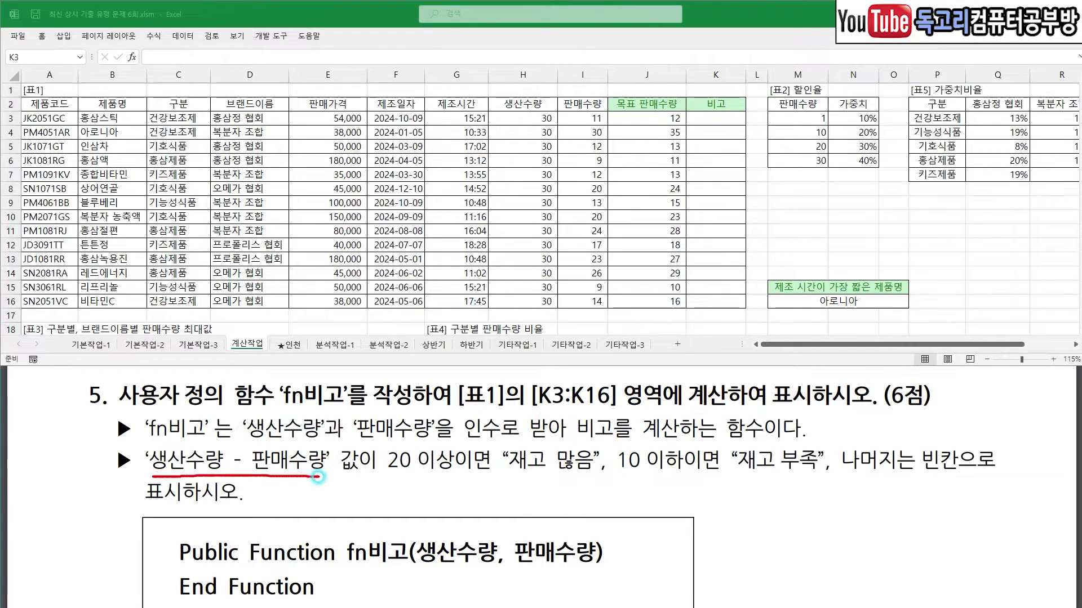
drag(386, 478, 584, 482)
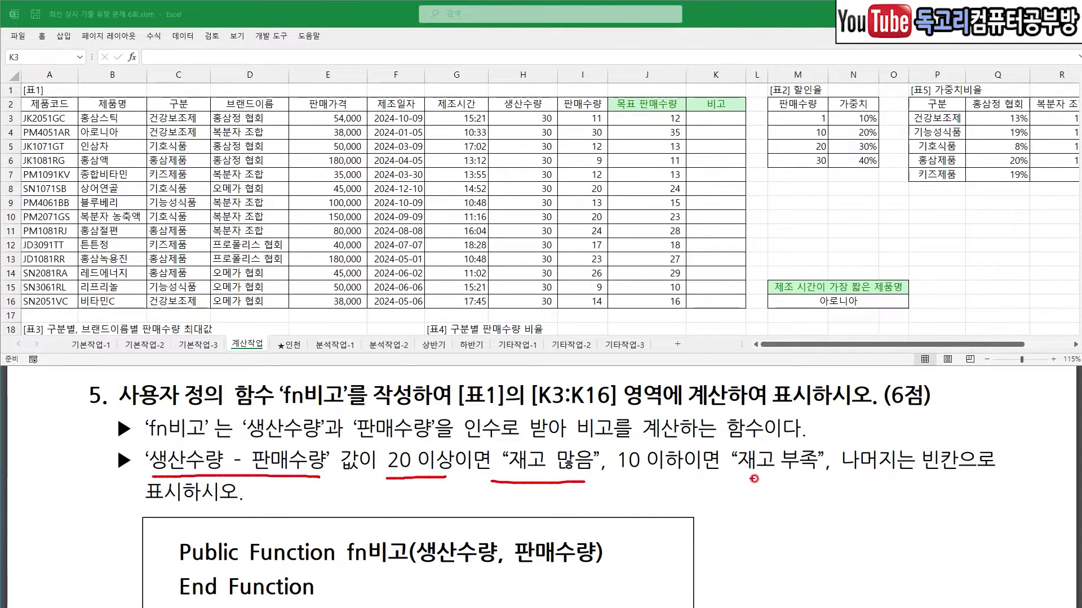
drag(740, 482, 962, 484)
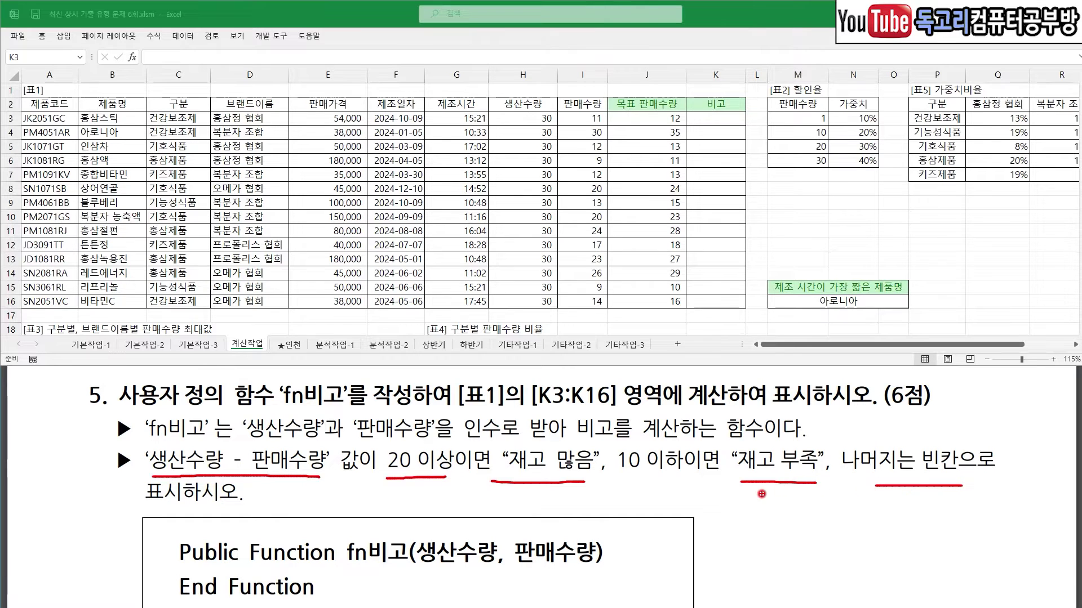
key(Escape)
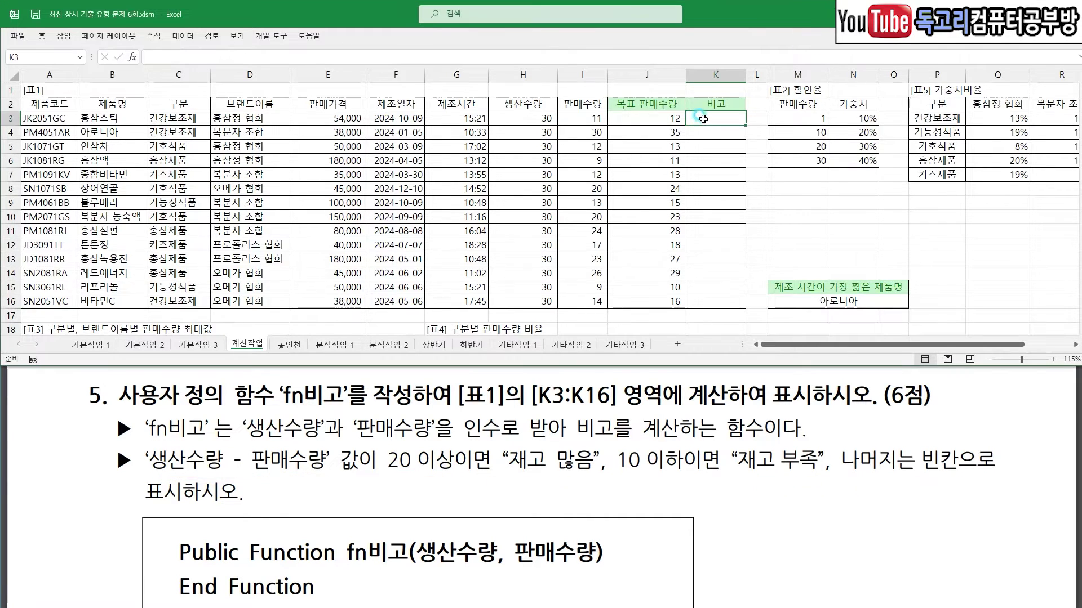
Open the Visual Basic editor and insert a new module
click(283, 41)
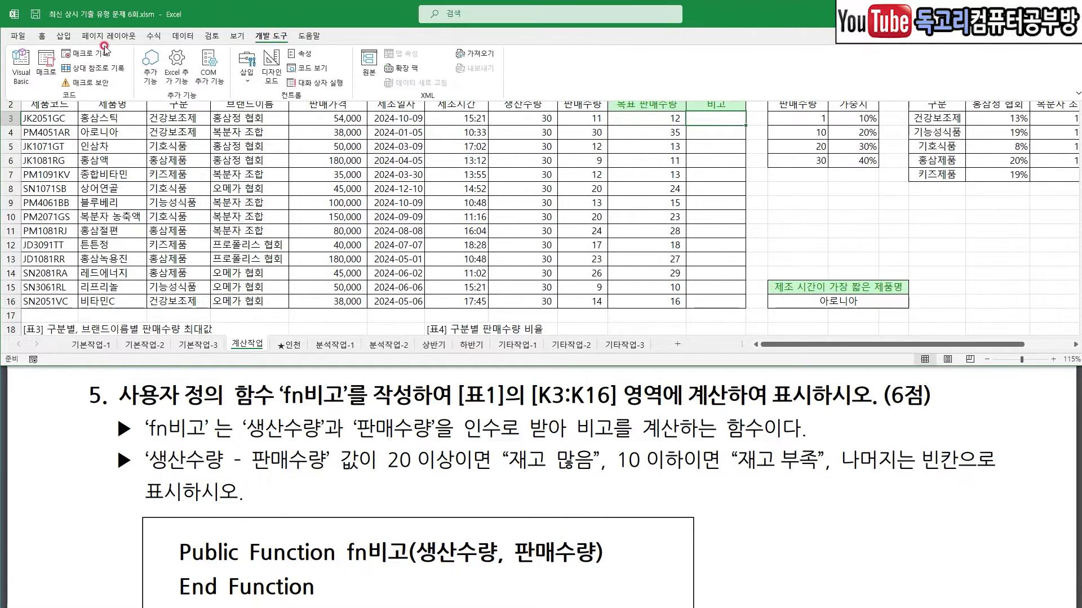
click(22, 64)
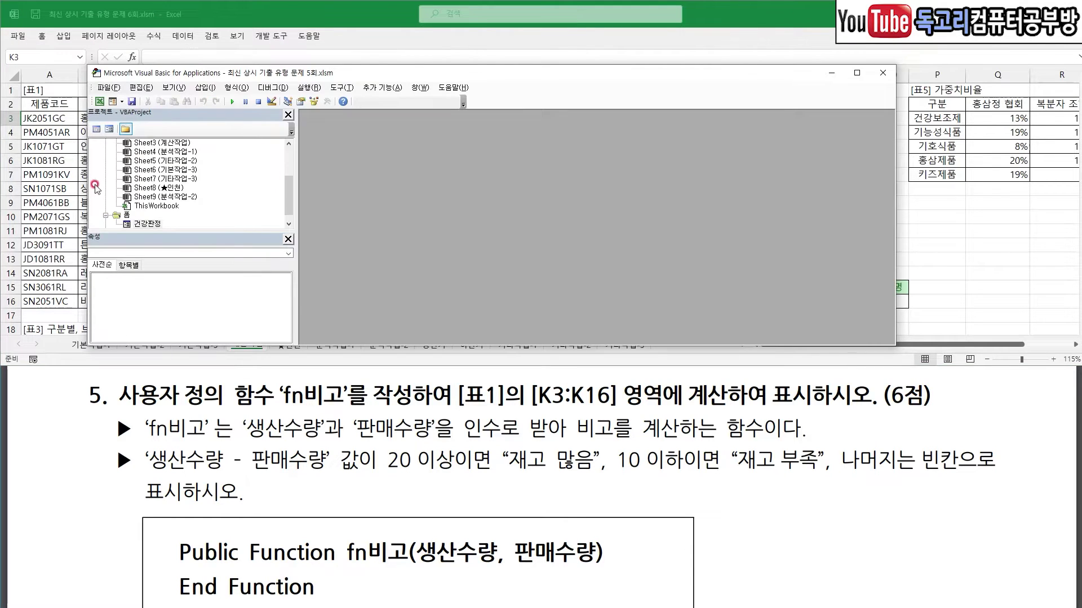
click(106, 215)
click(206, 89)
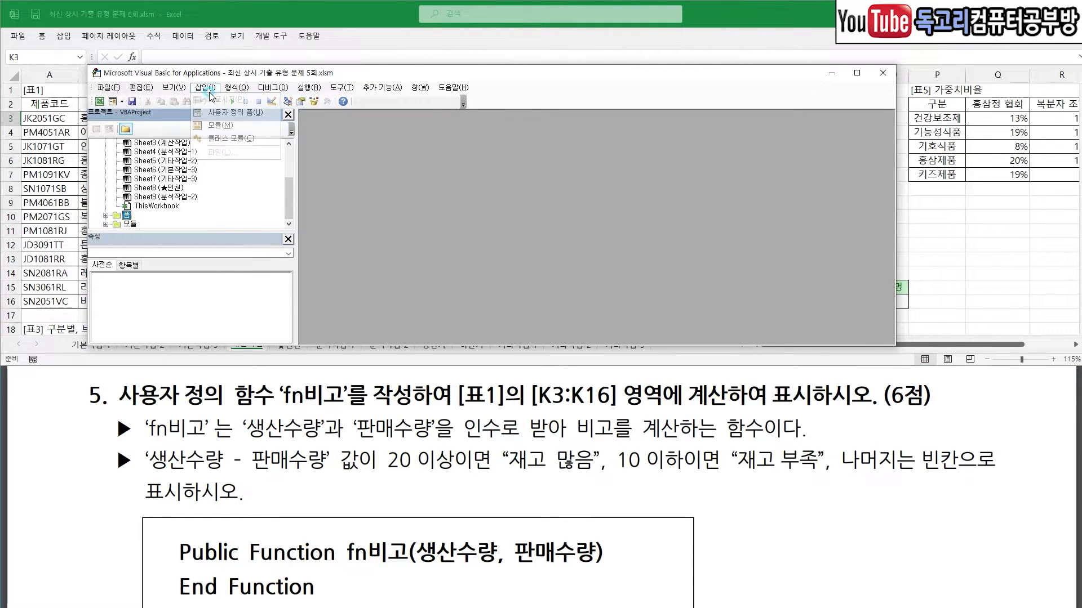
click(219, 126)
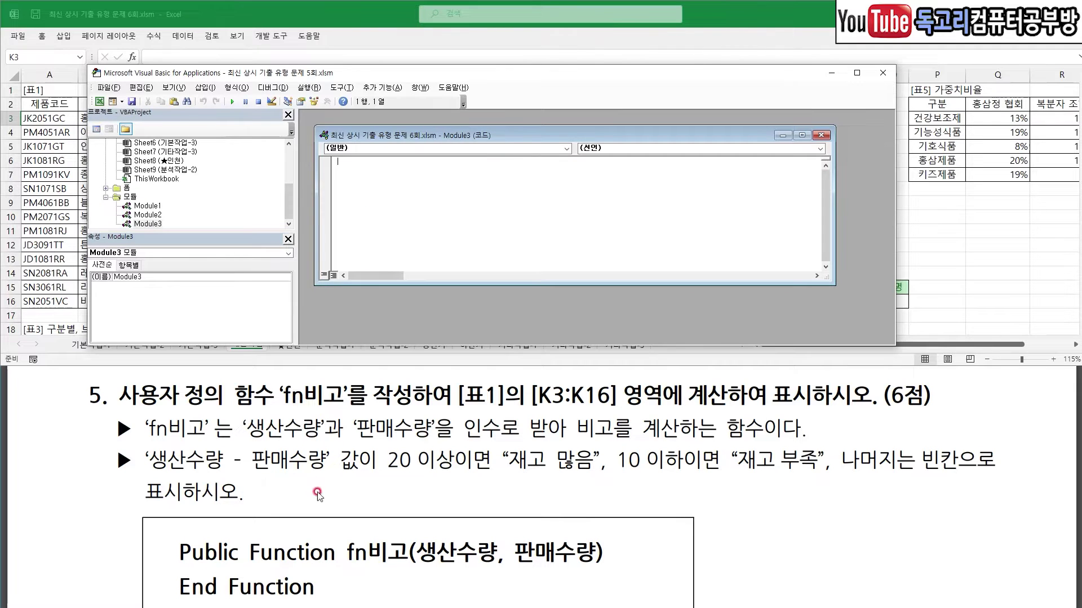
Declare Public Function fn비고(생산수량, 판매수량) and start its body with the condition If 생산수량 - 판매수량 >= 20 Then
drag(145, 563, 629, 580)
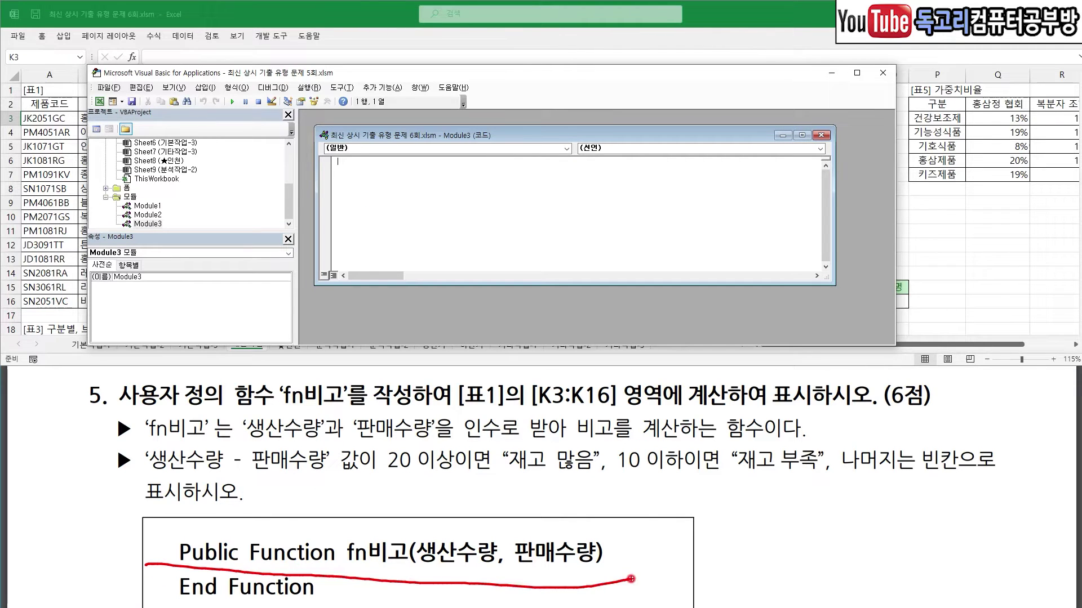
click(351, 172)
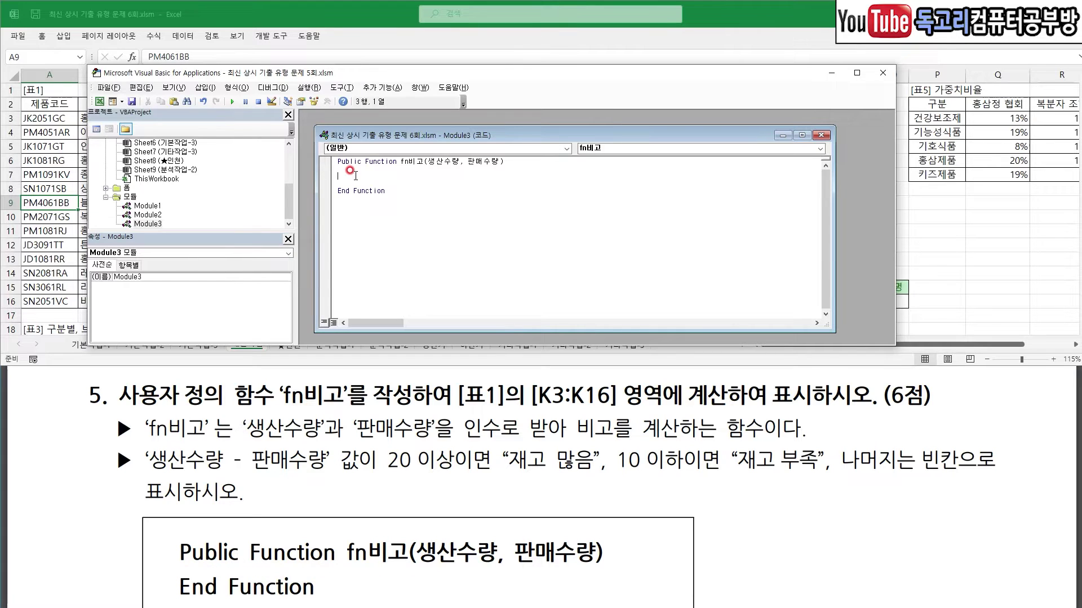
text(IF 생산수량 --판매수량)
text(>=20 THEN)
key(Return)
Assign "재고 많음" to fn비고 under the If condition
drag(400, 162, 423, 162)
key(ctrl+c)
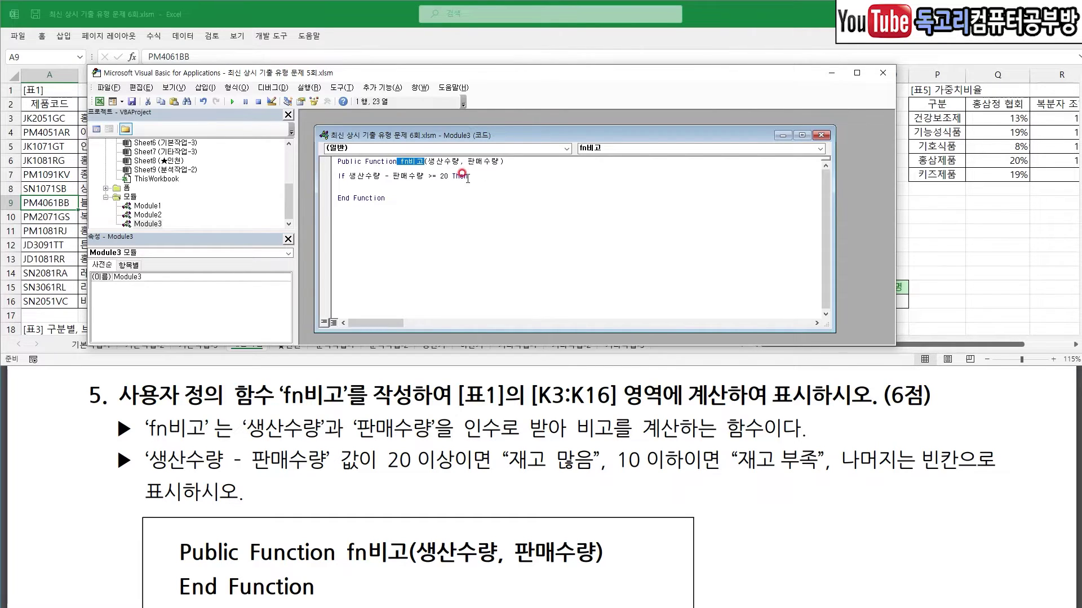
click(398, 189)
key(ctrl+v)
text(= "재고)
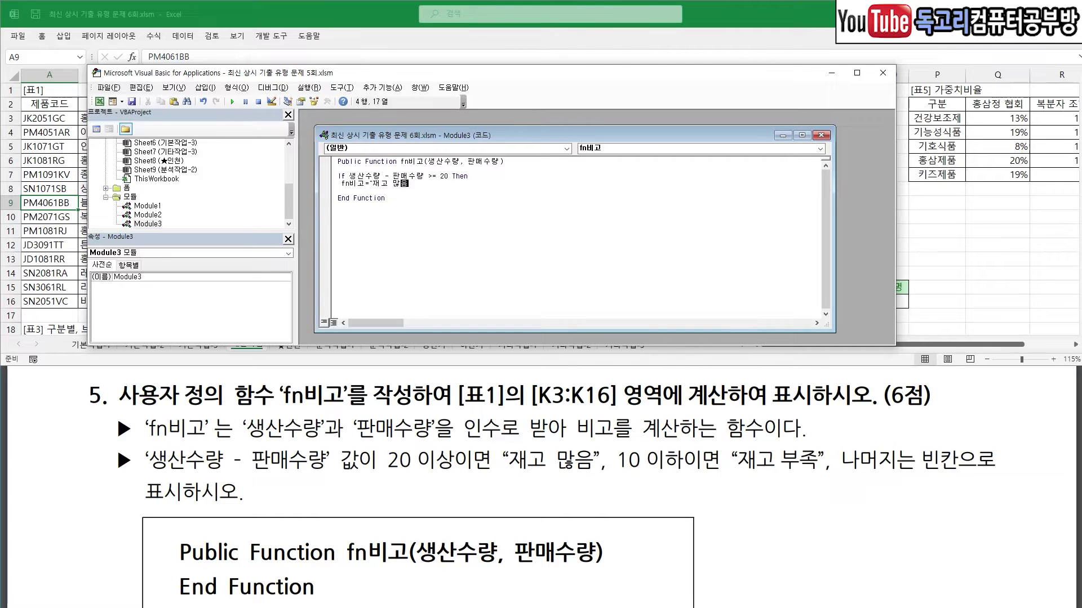
text( 많음")
key(Return)
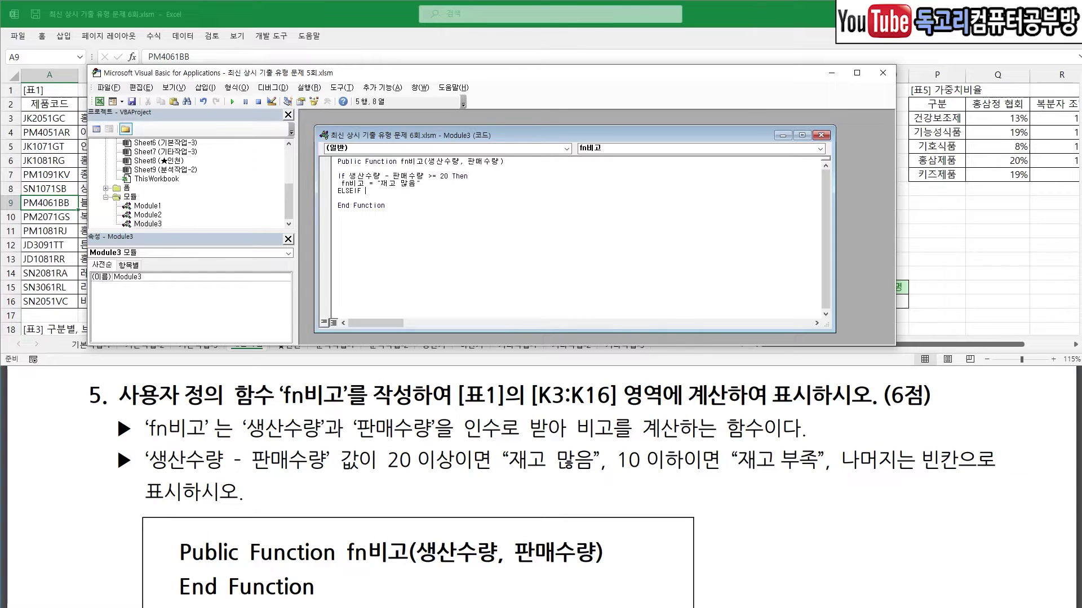
Add an ElseIf branch for 생산수량 - 판매수량 <= 10 that assigns "재고 부족" to fn비고
text(ELSEIF 생산수량 - 판매수량<=10 THEN)
key(Return)
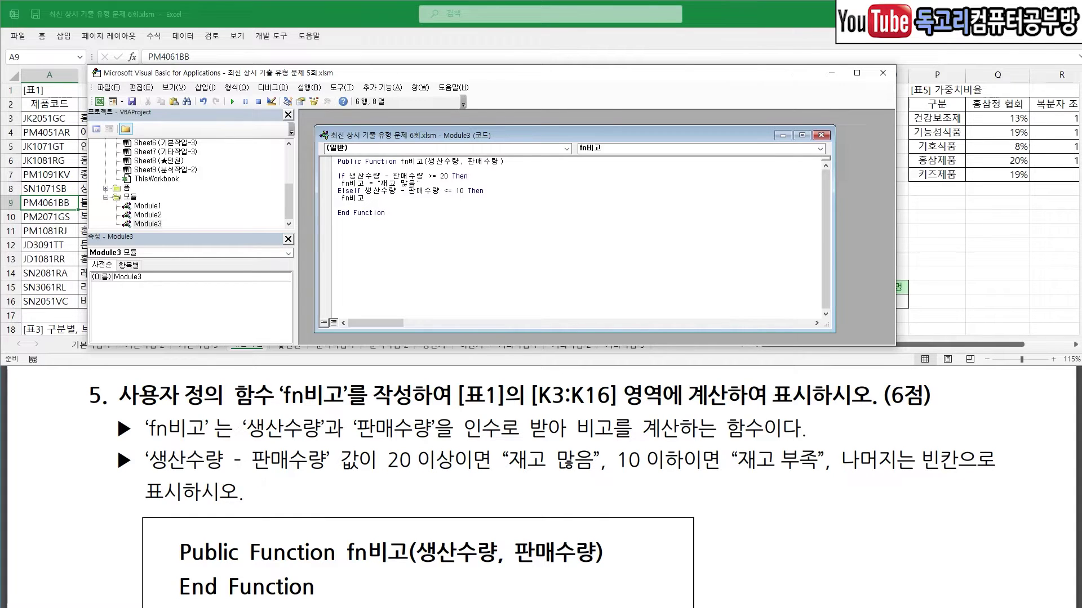
text(fn비고="재고 부족")
key(Return)
Add an Else branch that sets fn비고 to an empty string and close the block with End If
text(ELSE)
key(Return)
text(fn비고="")
key(Return)
text(ENDIF)
key(Return)
key(ctrl+1)
click(366, 170)
drag(363, 163, 522, 159)
drag(429, 198, 465, 199)
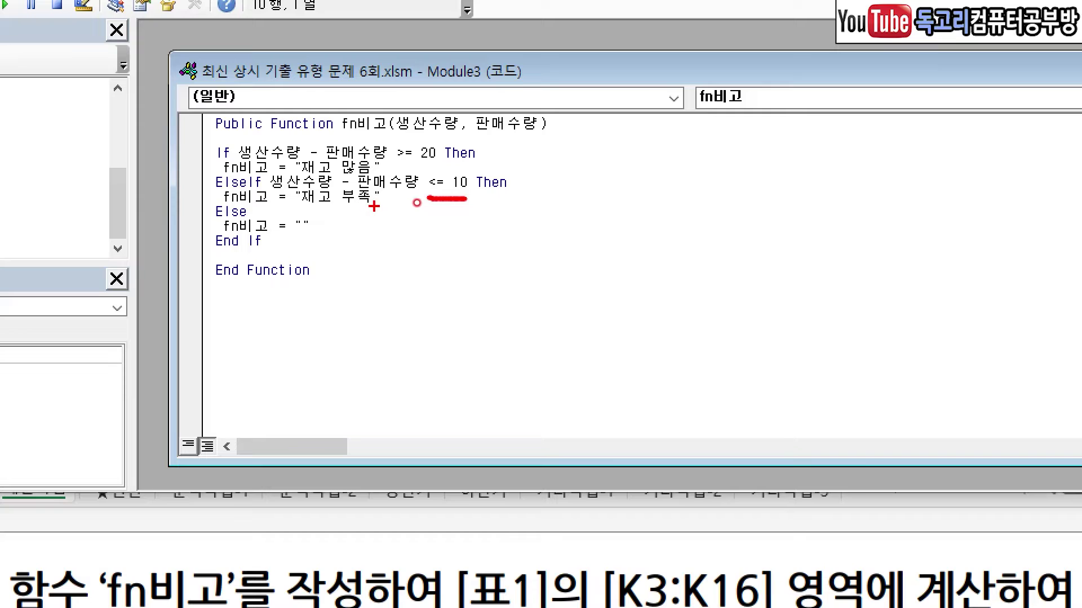
drag(374, 207, 304, 240)
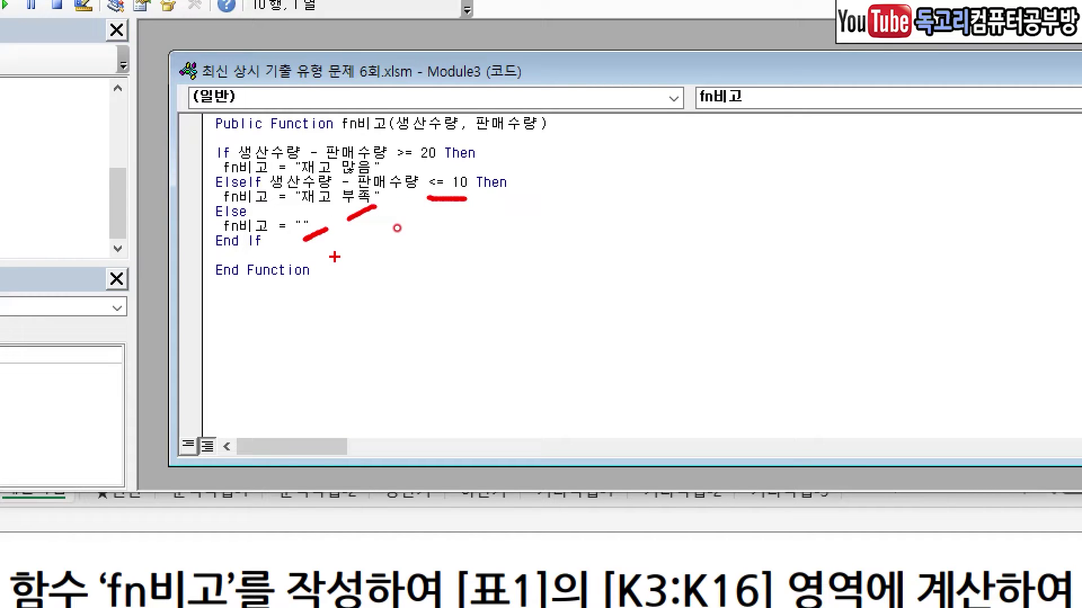
key(Escape)
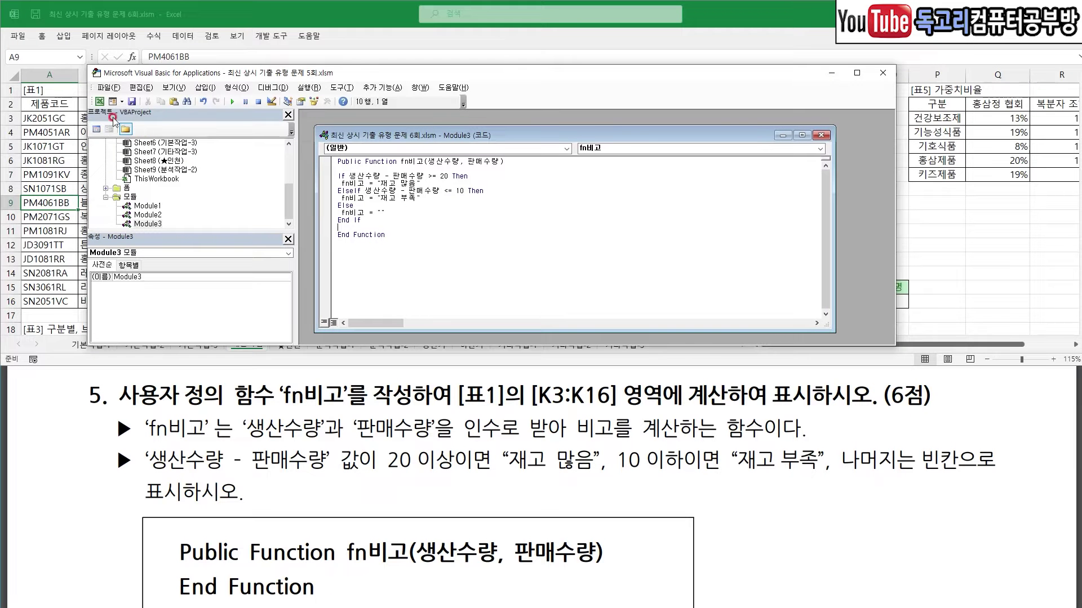
Switch back to the Excel worksheet and insert the user-defined function fn비고 in K3
click(99, 102)
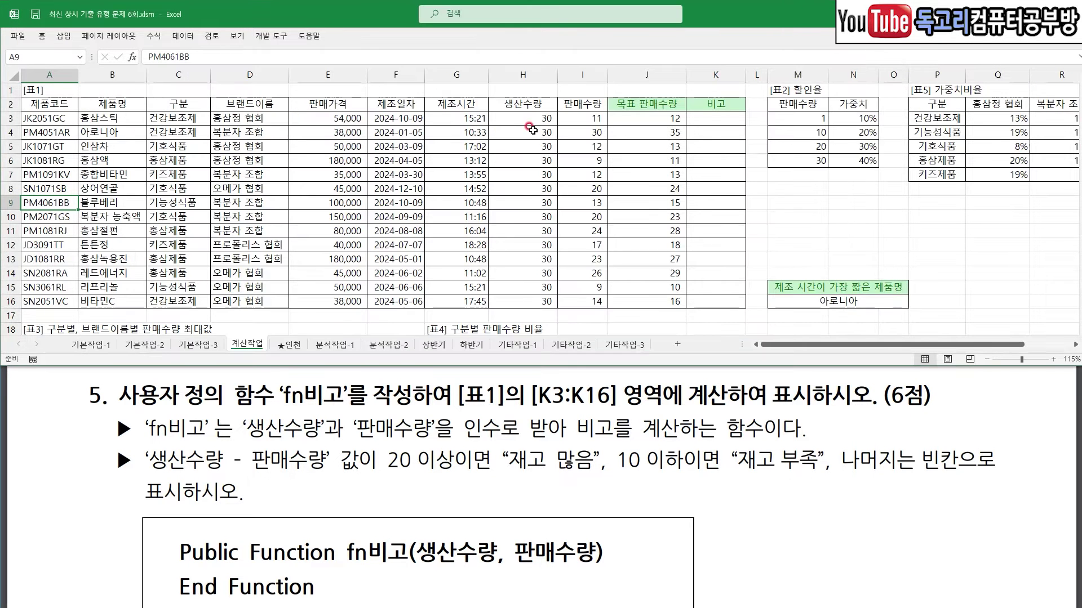
click(698, 123)
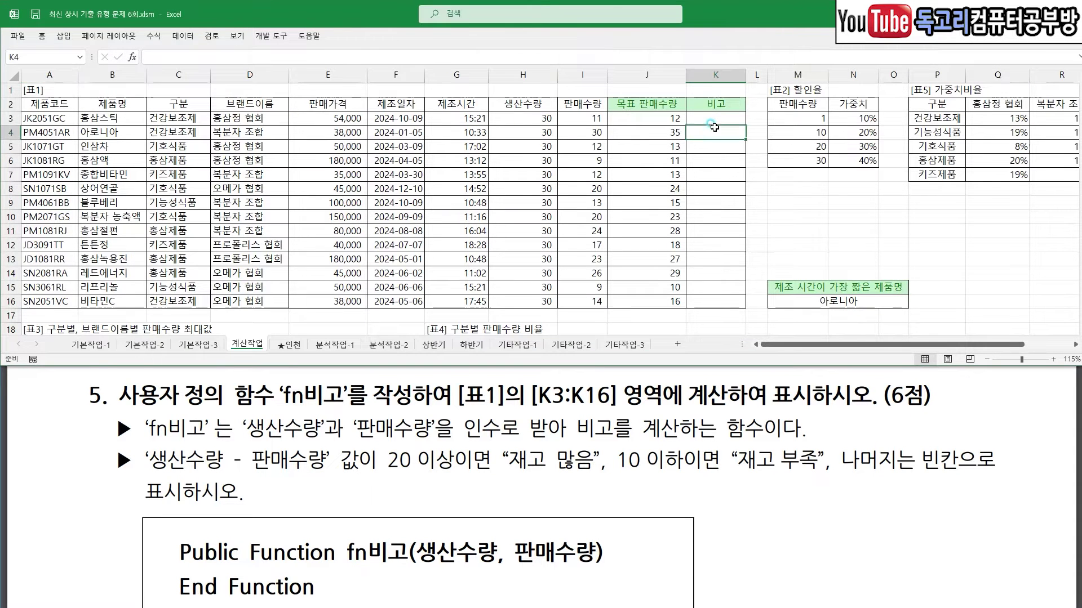
click(132, 57)
click(887, 120)
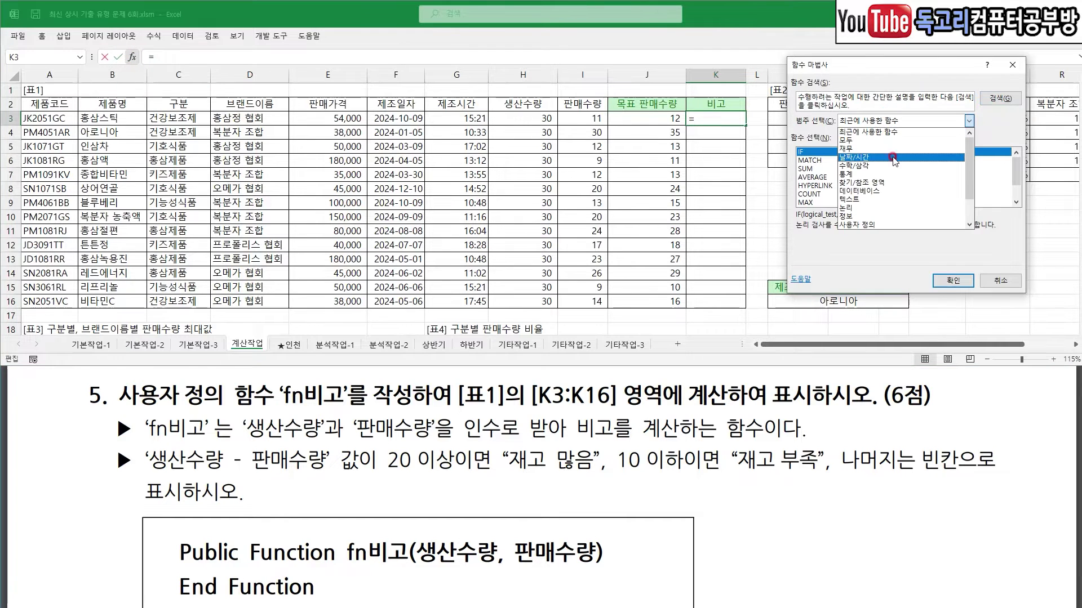
click(886, 224)
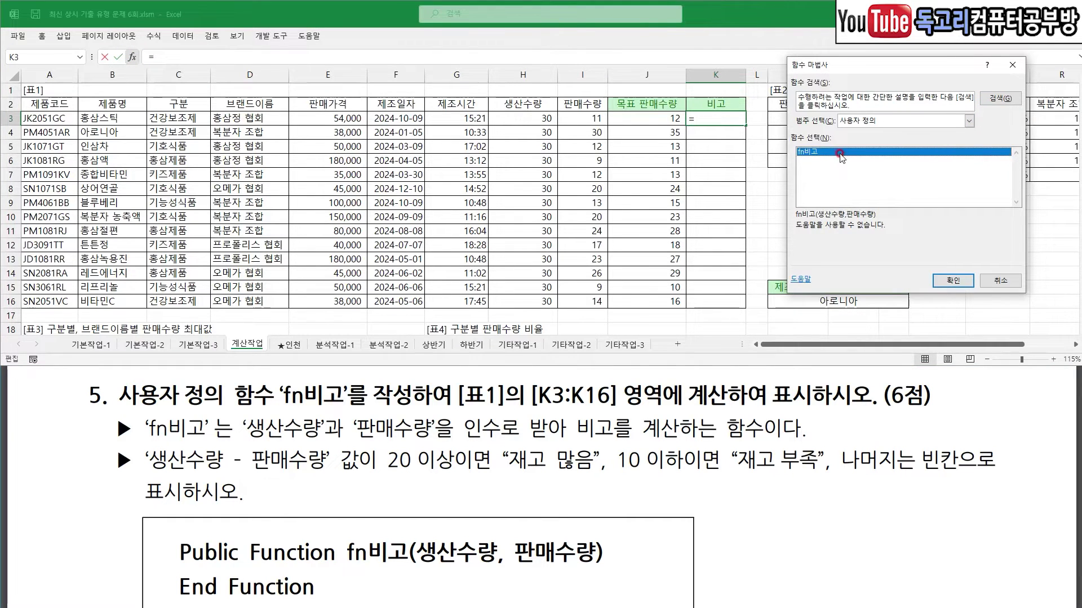
click(952, 281)
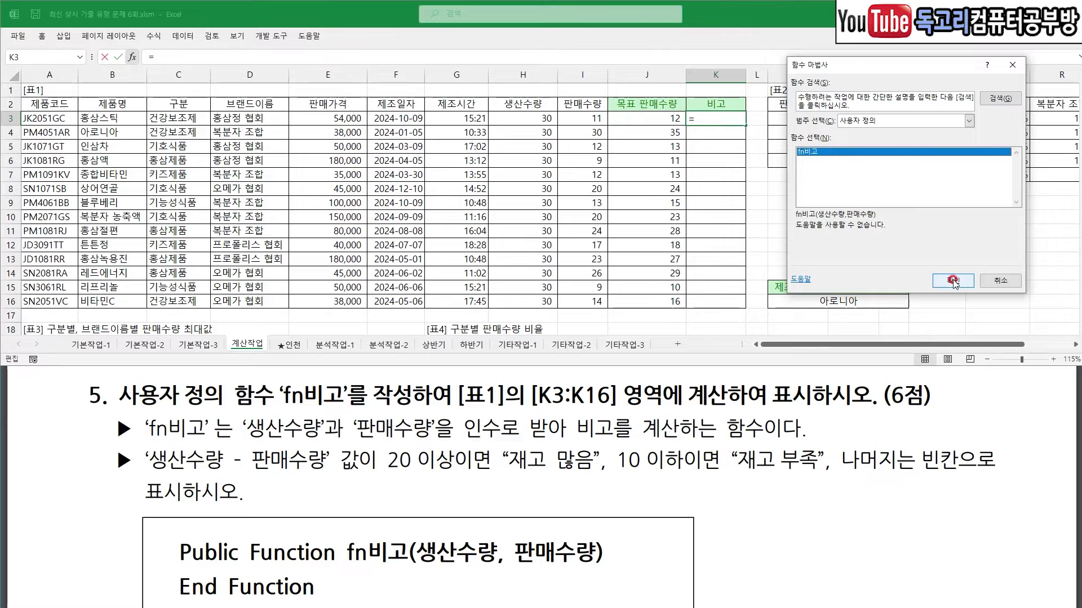
Set fn비고's 생산수량 to H3 and 판매수량 to I3, confirm, and fill the formula down through K16
click(508, 119)
click(815, 145)
click(581, 120)
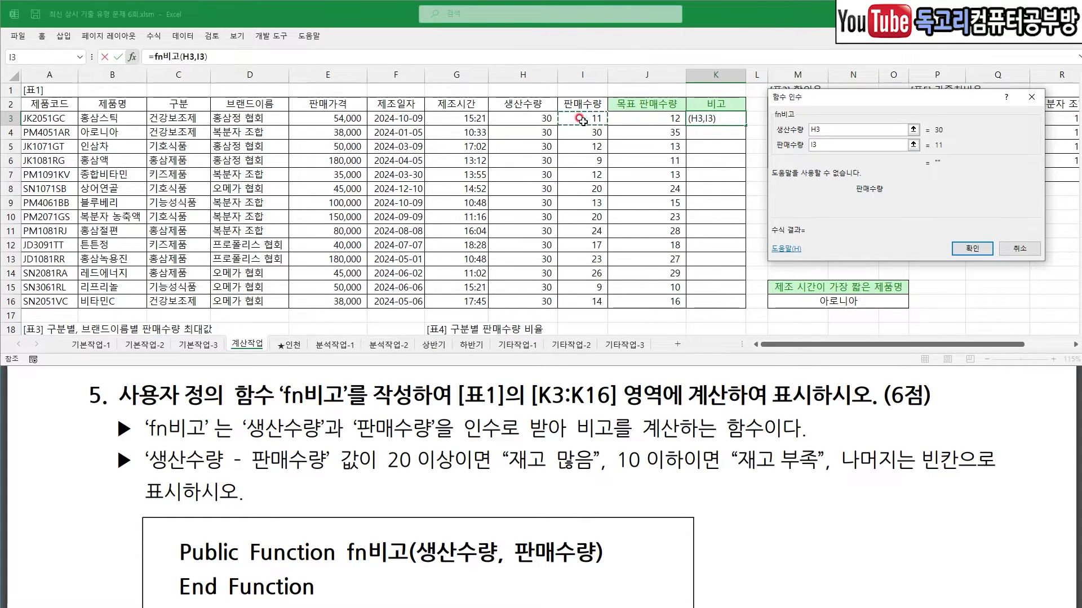
click(978, 250)
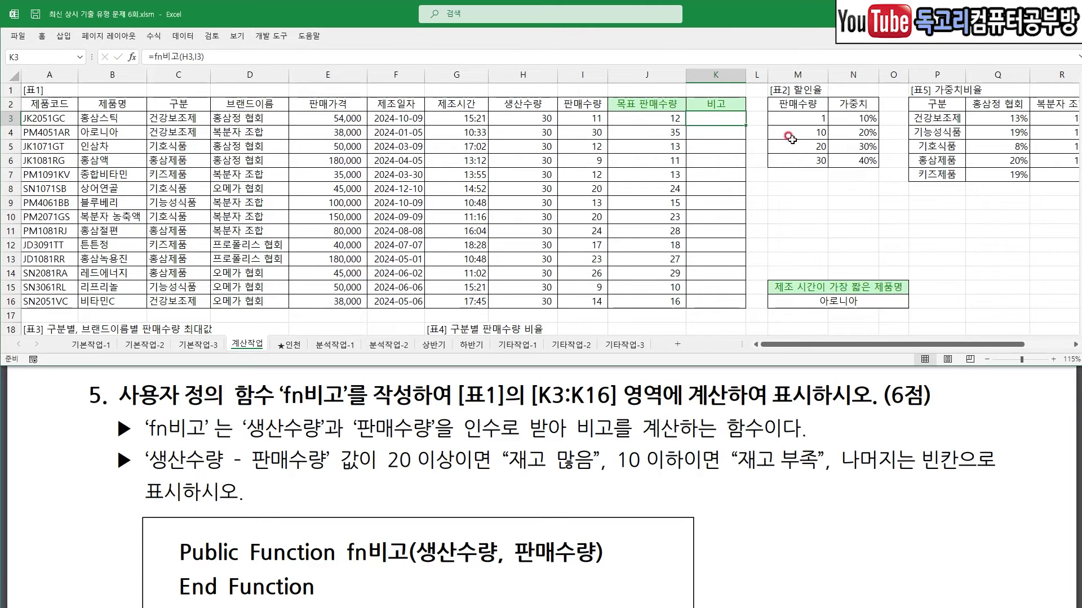
double_click(746, 125)
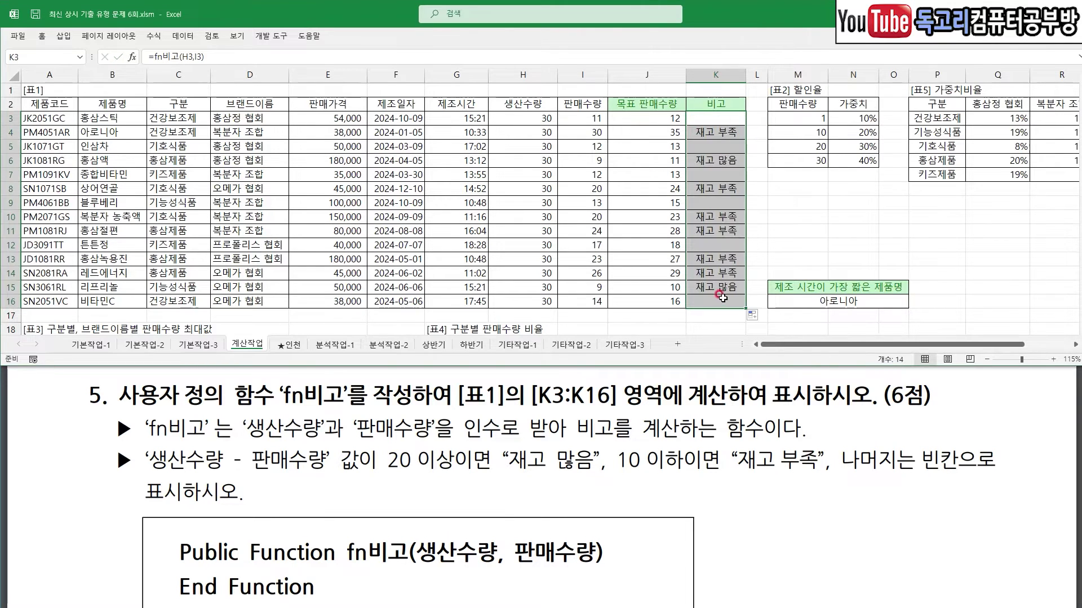
Examine the pivot table instructions for the 분석작업-1 sheet, covering the 제품판매현황.csv source, layout, position and grand totals
click(835, 234)
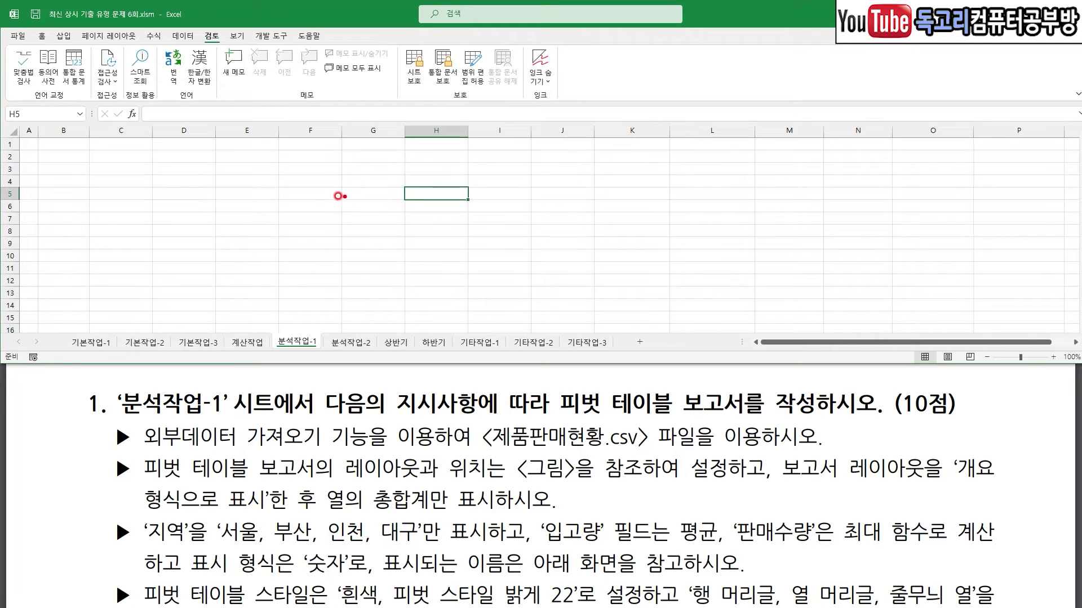
drag(109, 427, 232, 430)
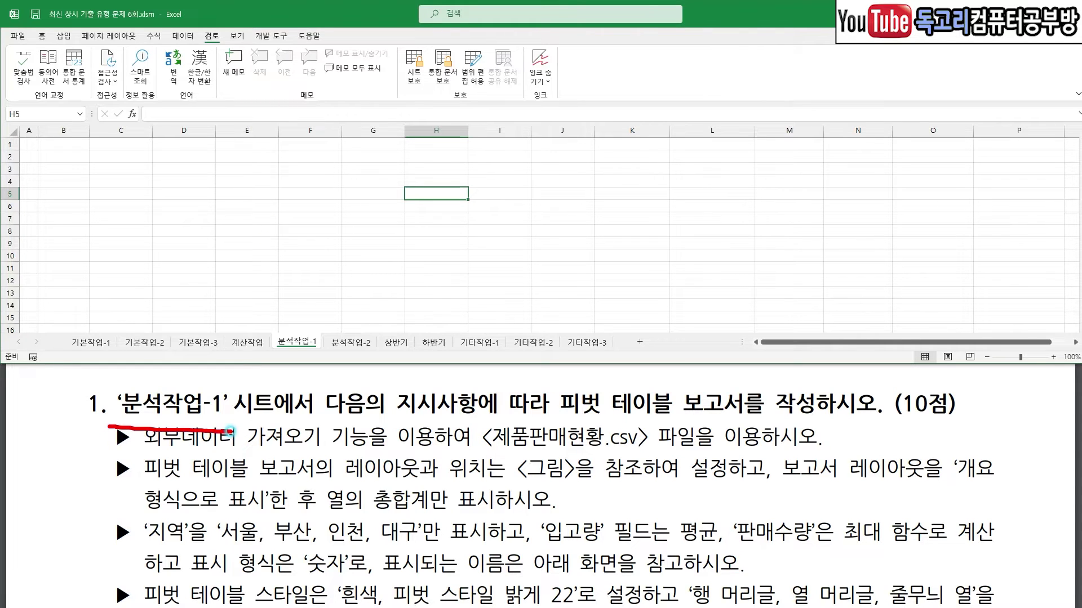
mouse_move(284, 304)
mouse_down()
mouse_move(303, 310)
mouse_move(320, 293)
mouse_up()
drag(581, 417, 686, 416)
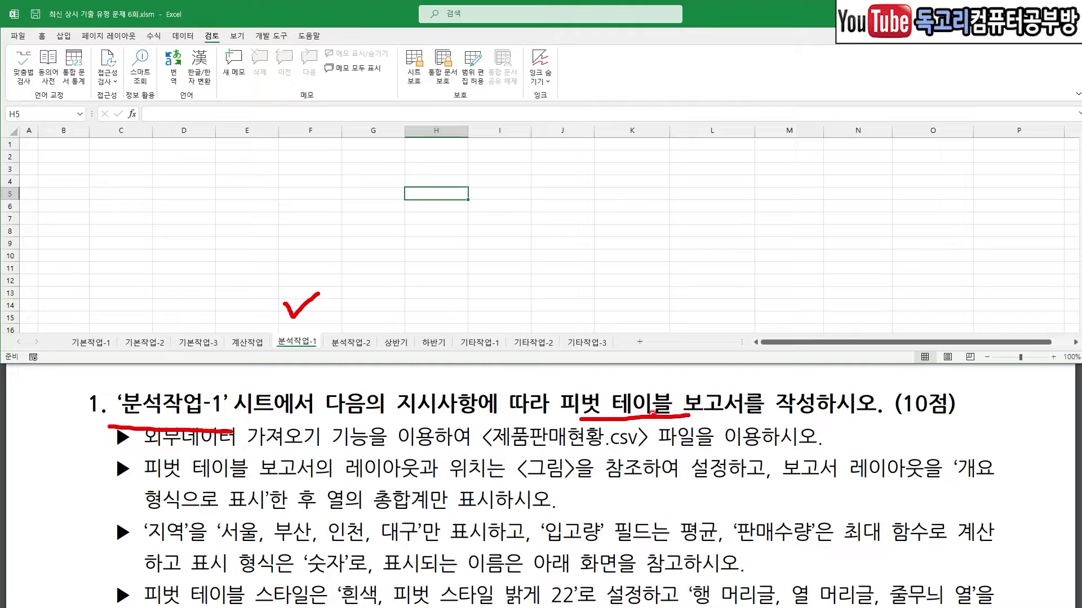
key(e)
drag(160, 449, 292, 454)
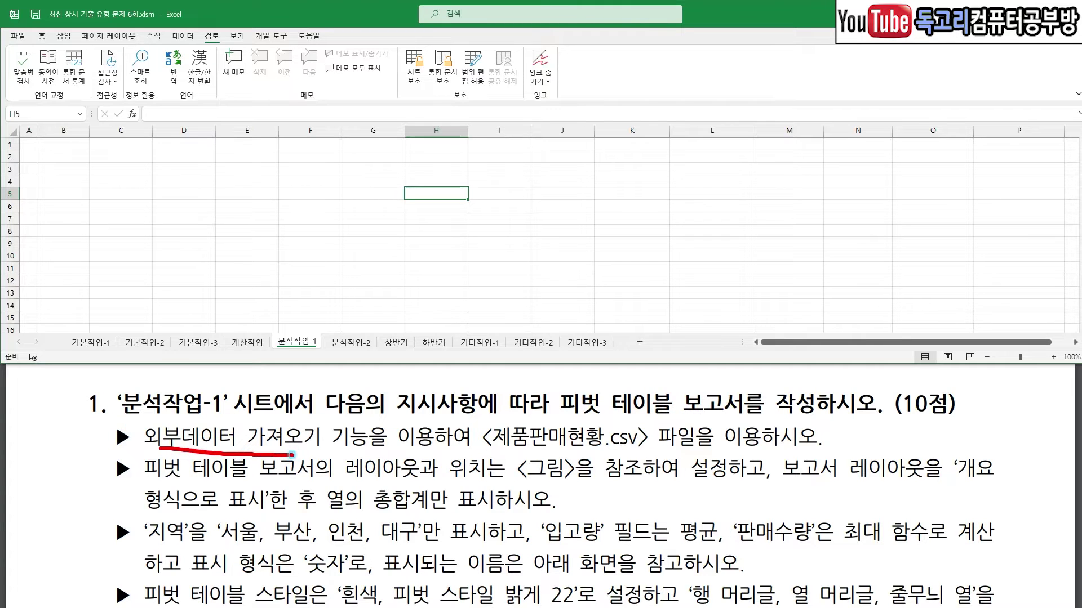
drag(501, 452, 659, 452)
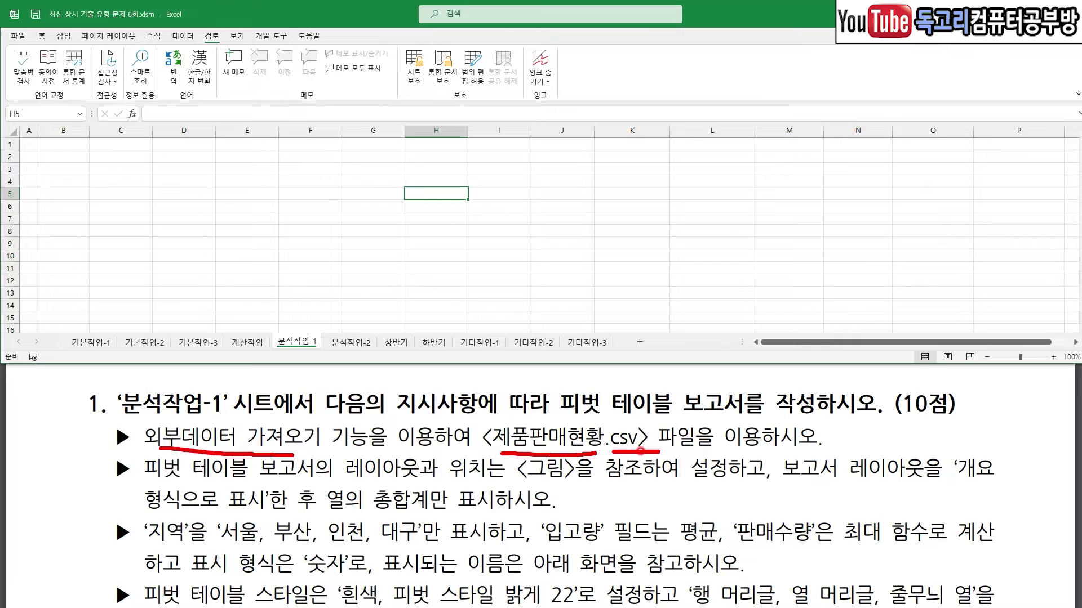
drag(341, 478, 601, 484)
drag(878, 488, 998, 483)
mouse_move(125, 512)
mouse_down()
mouse_move(248, 531)
mouse_move(355, 514)
mouse_move(477, 516)
mouse_up()
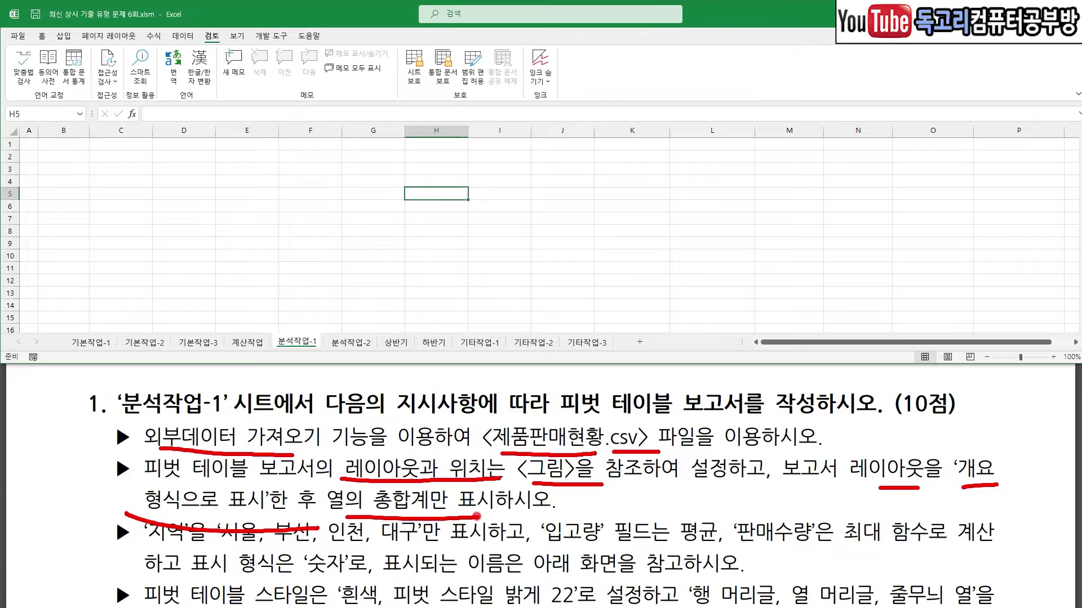
Import the external data file 제품판매현황.csv through the Text/CSV import on the 분석작업-1 sheet
click(536, 231)
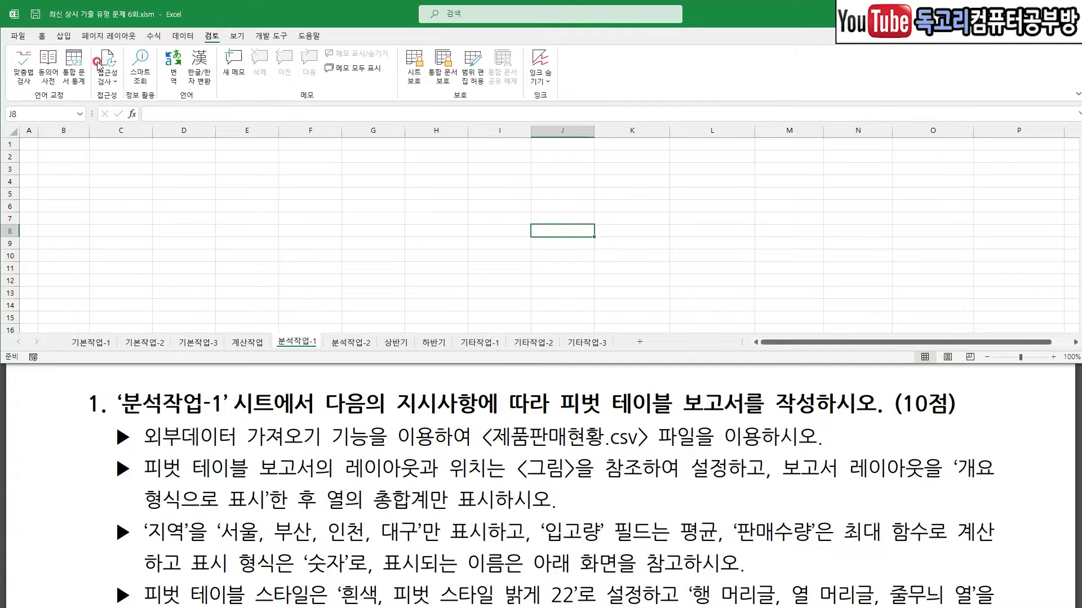
click(186, 38)
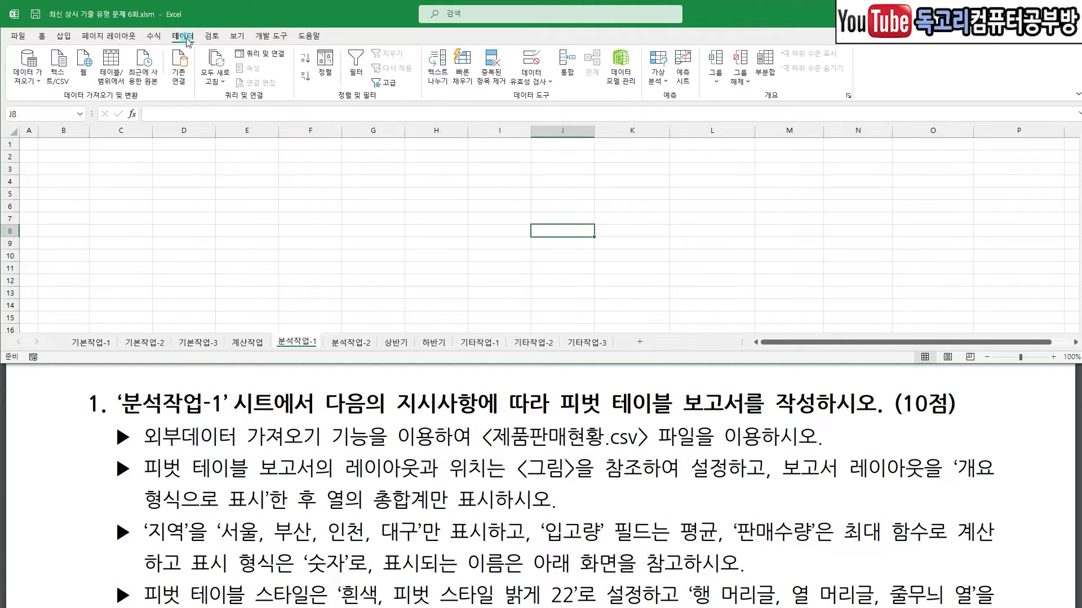
click(64, 63)
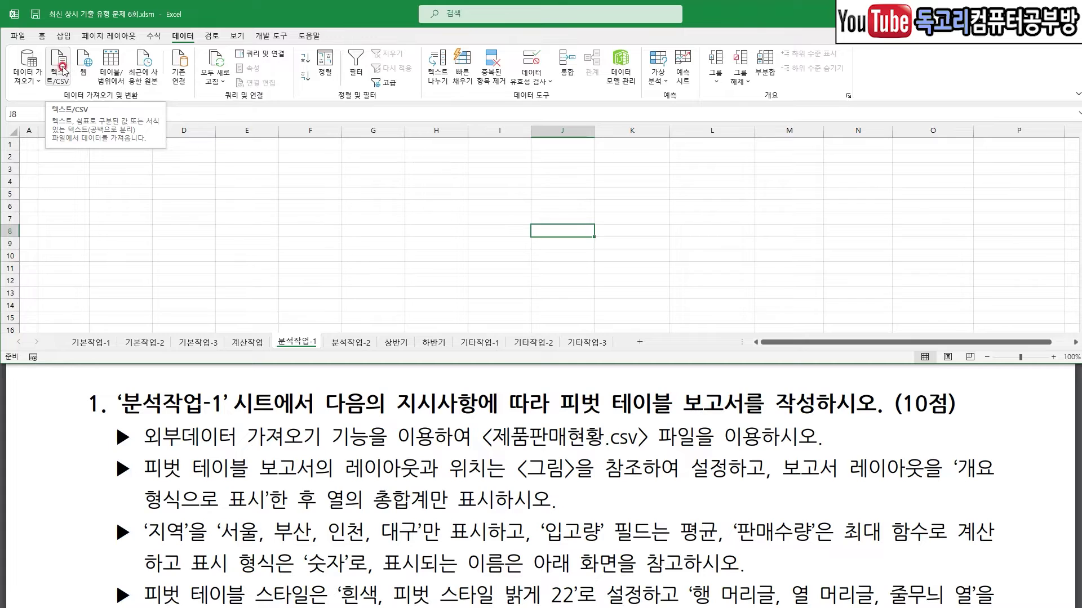
click(636, 337)
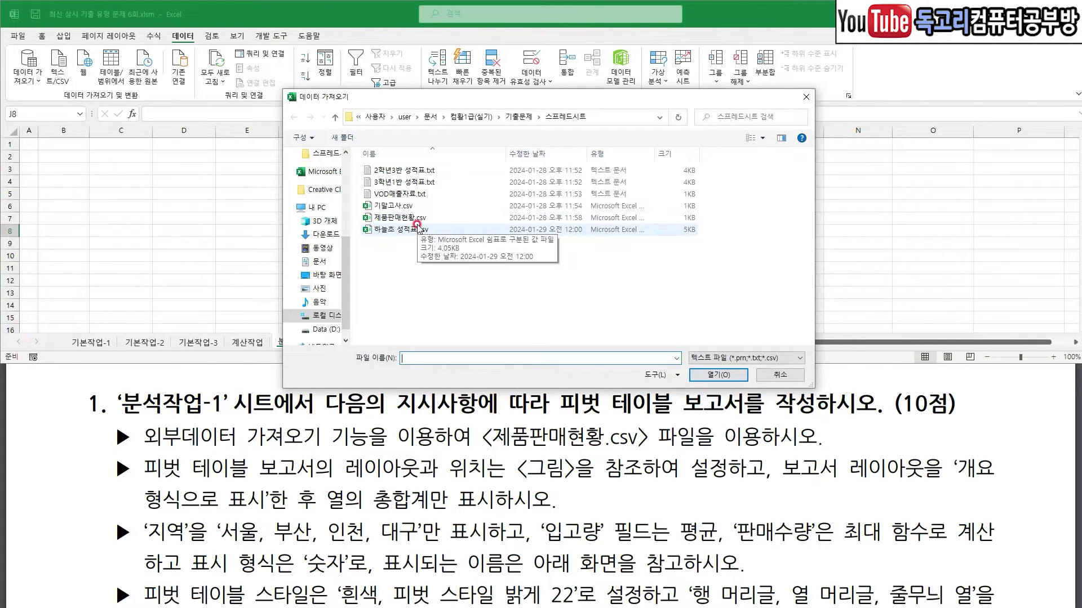
click(414, 220)
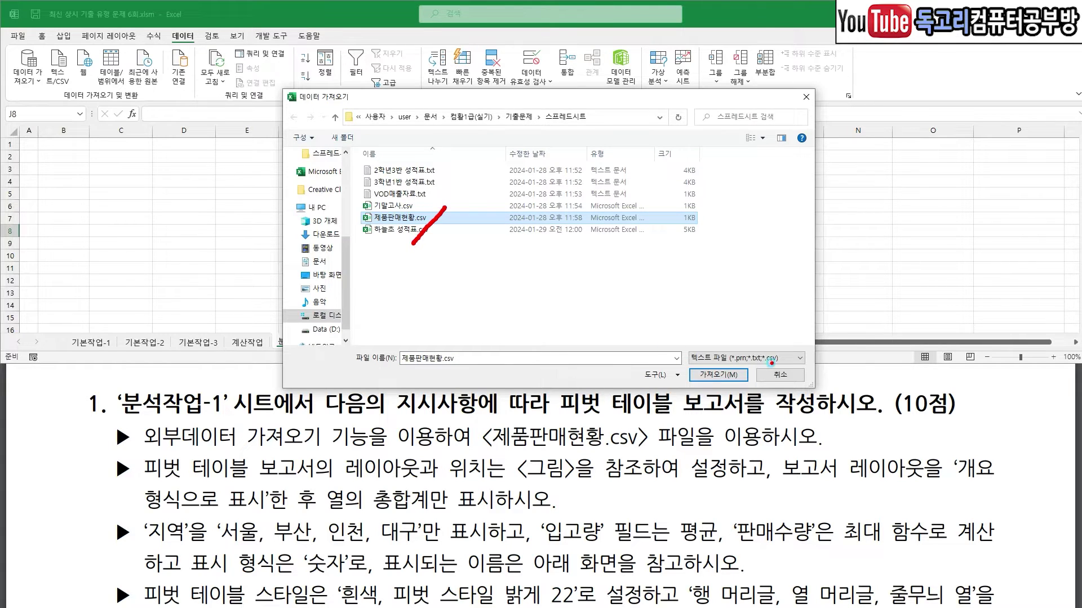
click(718, 375)
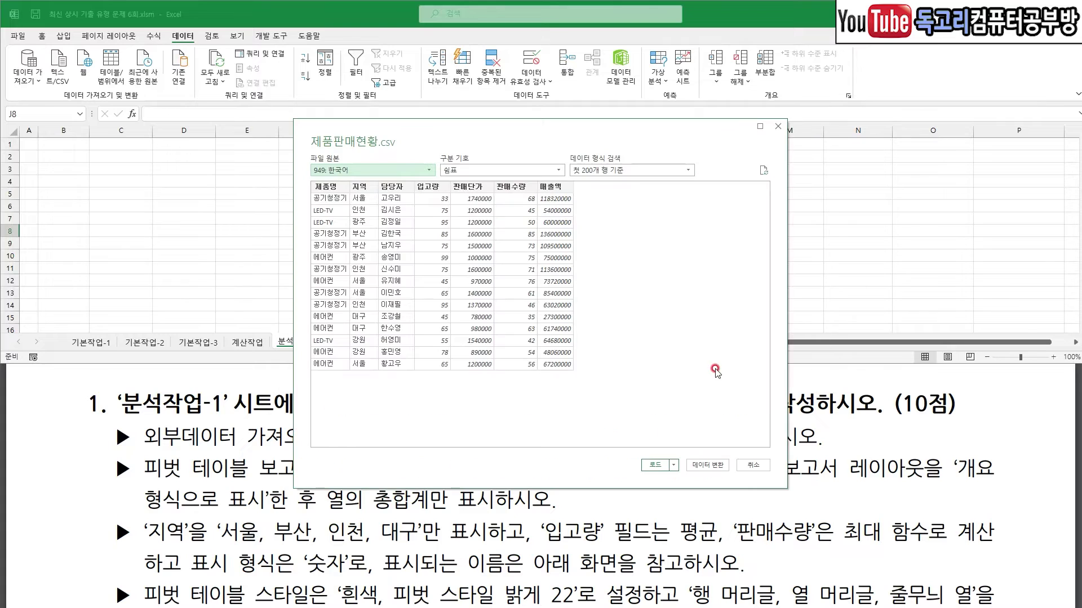
Load the imported data as a pivot table report on the existing 분석작업-1 sheet, starting at cell B4
click(673, 466)
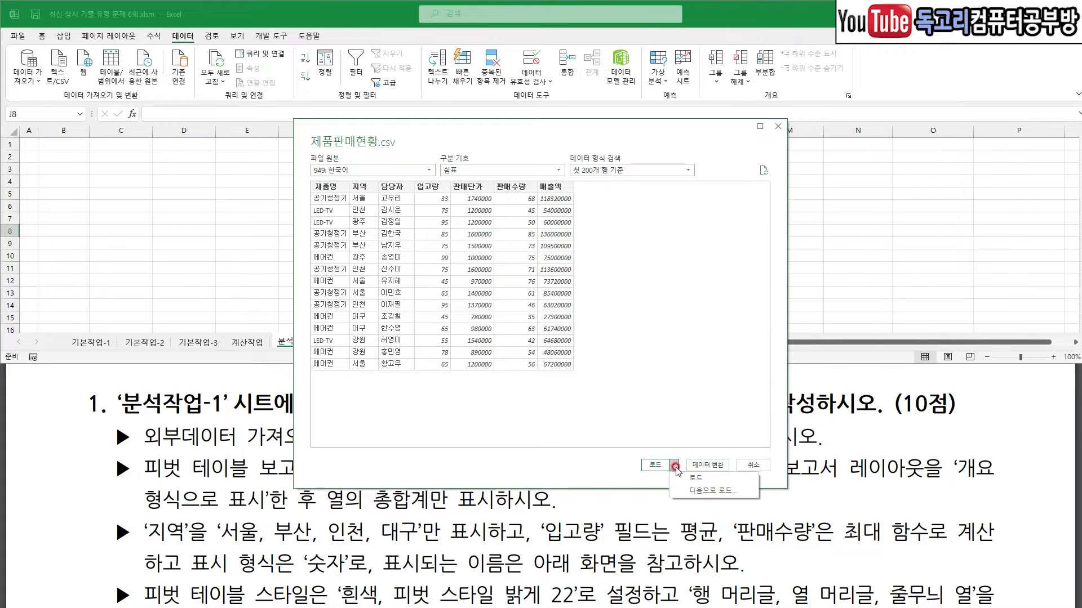
click(703, 492)
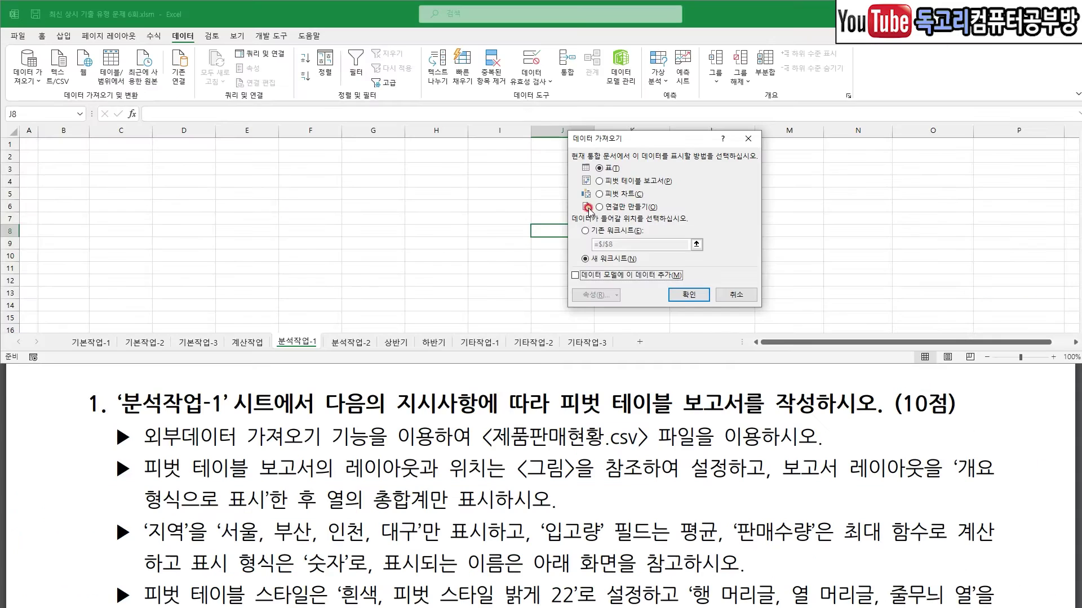
click(607, 181)
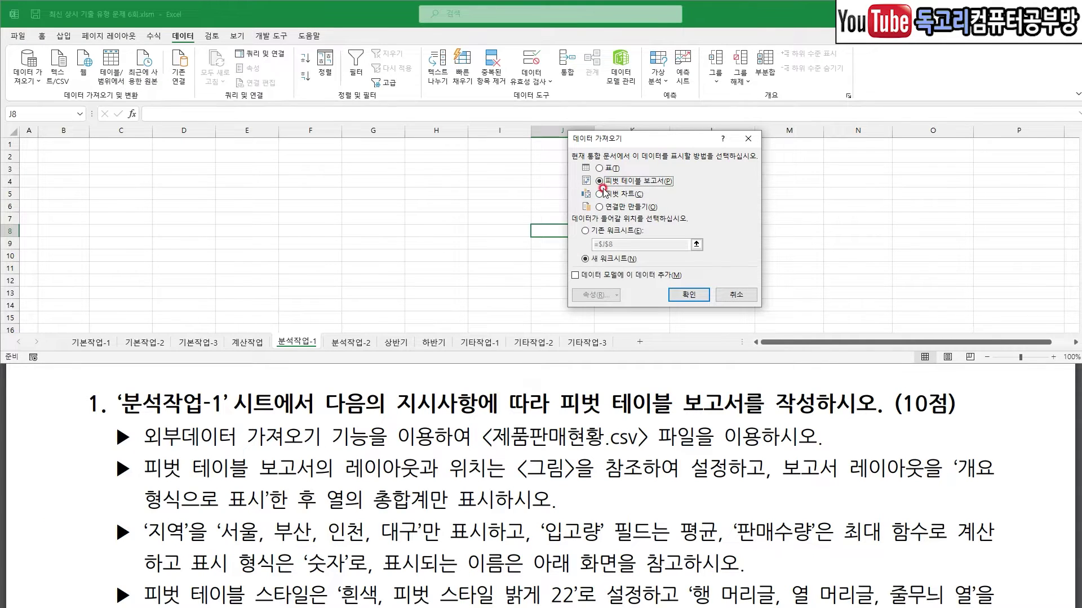
click(589, 230)
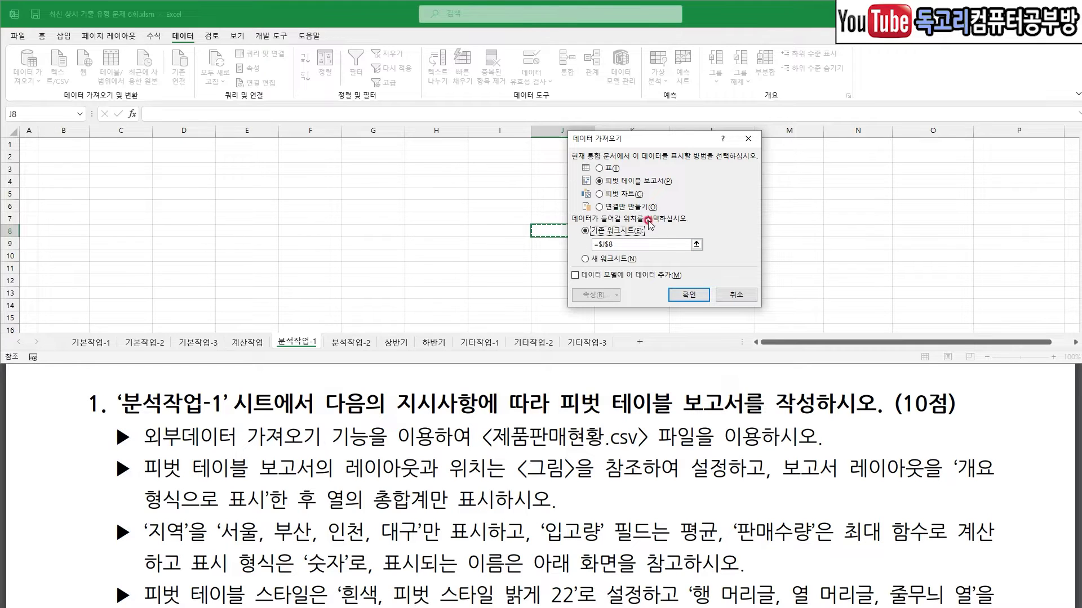
click(65, 179)
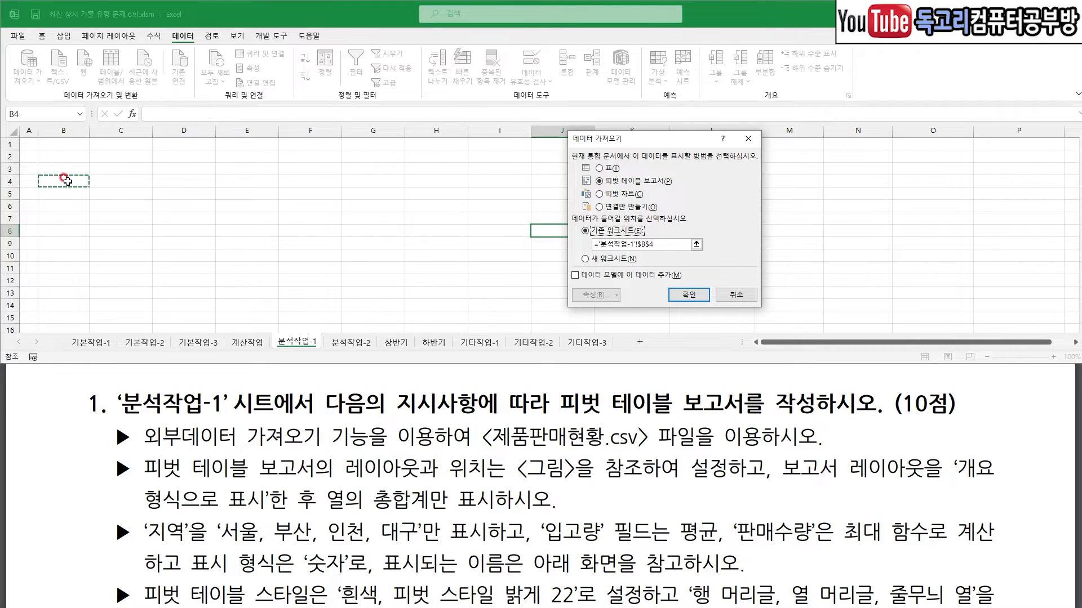
click(695, 295)
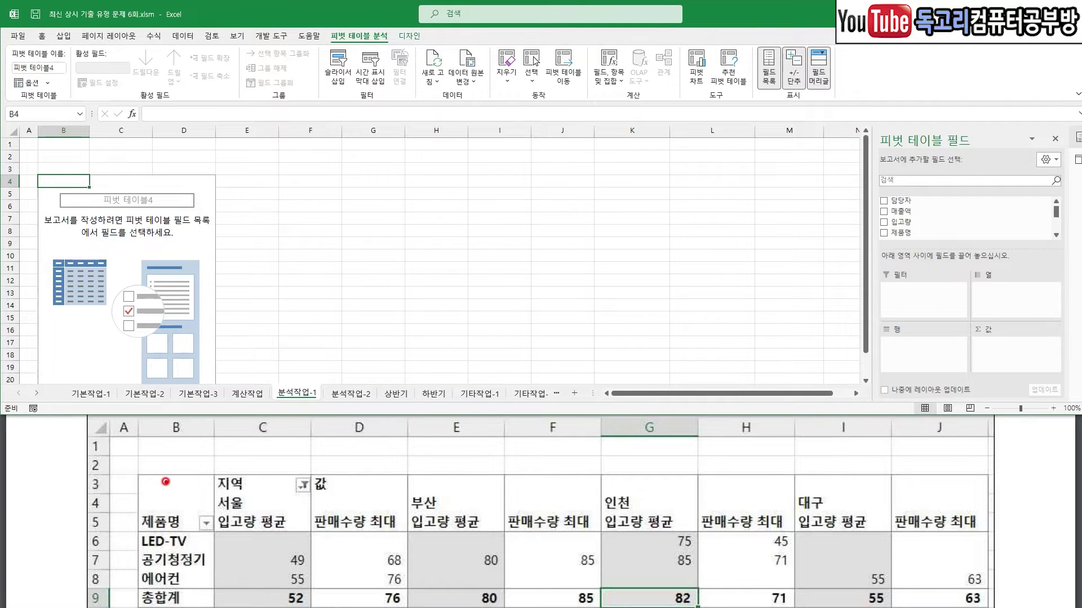
Place 제품명 in the pivot table's rows, 지역 in its columns, and 입고량 and 판매수량 in its values
mouse_move(186, 523)
mouse_down()
mouse_move(127, 540)
mouse_move(162, 502)
mouse_move(184, 529)
mouse_up()
mouse_move(217, 496)
mouse_down()
mouse_move(214, 471)
mouse_move(273, 485)
mouse_move(262, 499)
mouse_up()
drag(228, 536, 415, 542)
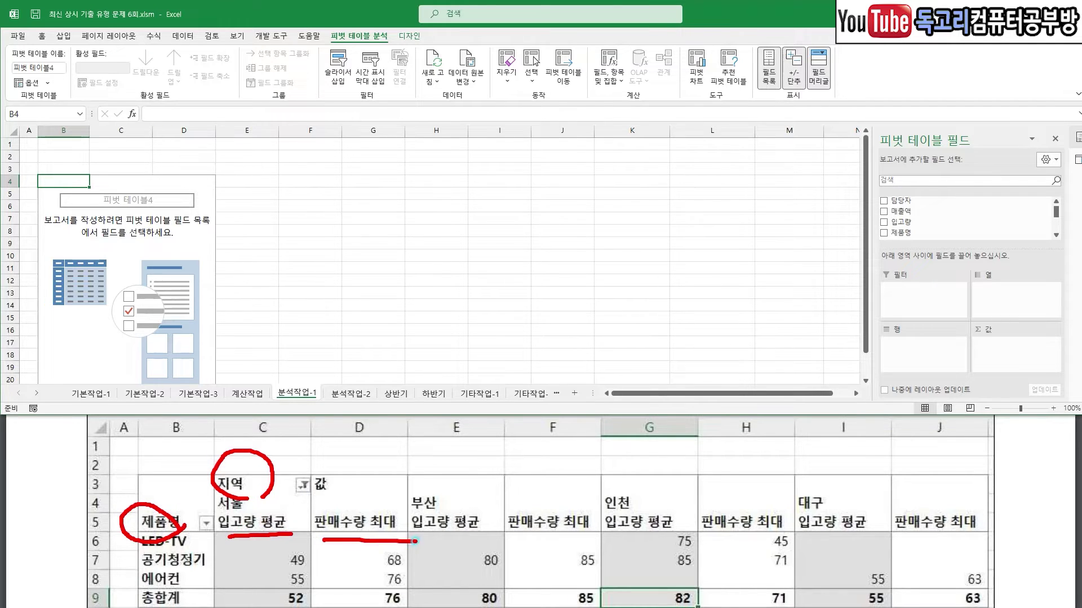
mouse_move(989, 337)
mouse_down()
mouse_move(1007, 349)
mouse_move(1028, 336)
mouse_up()
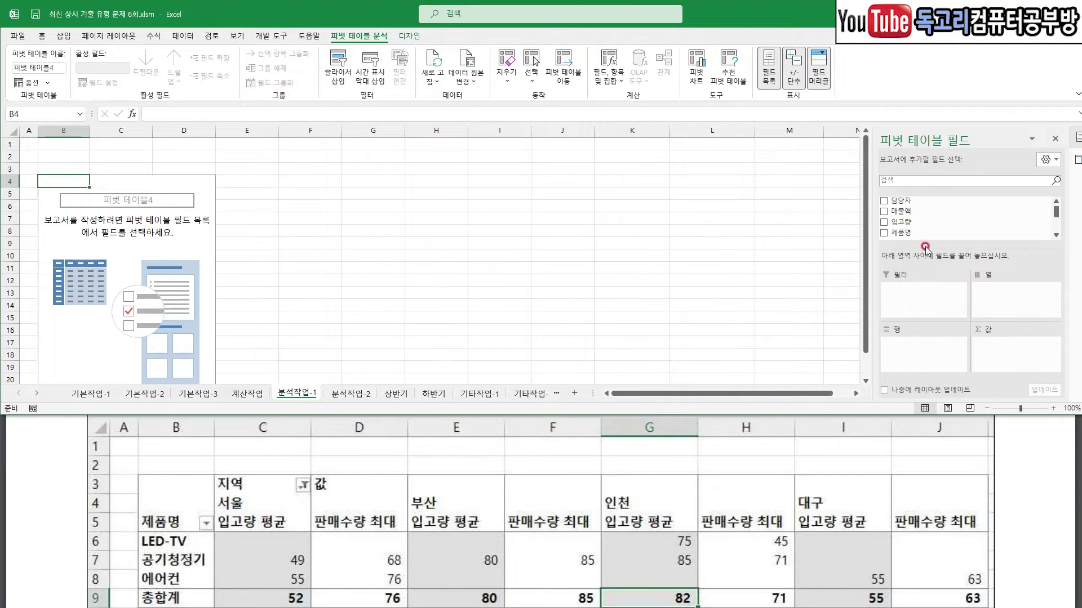
drag(900, 232, 923, 345)
scroll(913, 219, down, 1)
drag(913, 223, 1000, 297)
drag(912, 203, 1005, 358)
drag(923, 237, 989, 360)
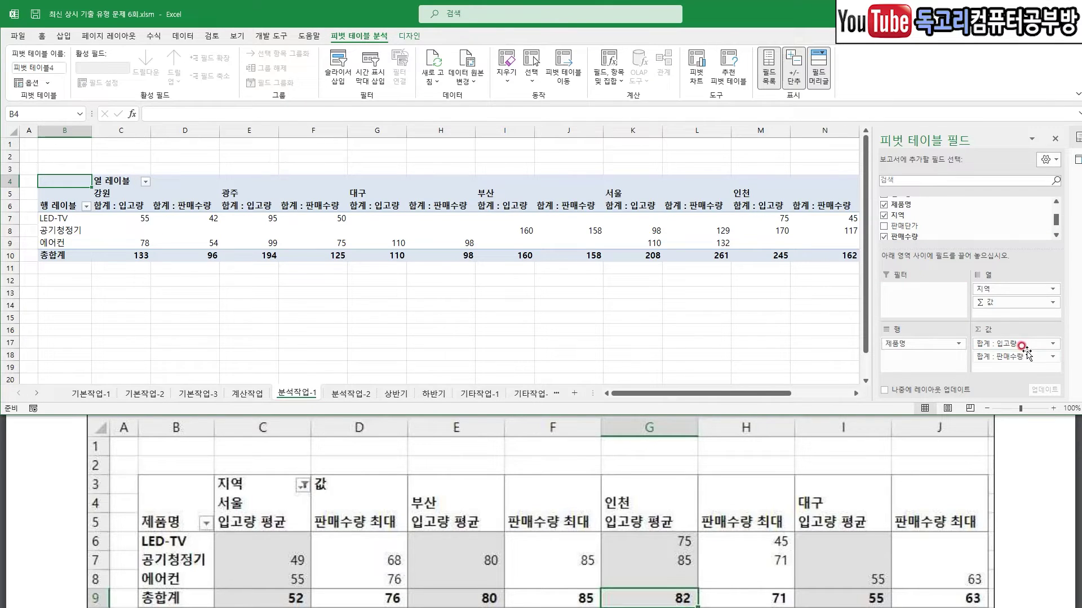
Summarize the 입고량 value field by 평균 and name it 입고량 평균
click(1052, 343)
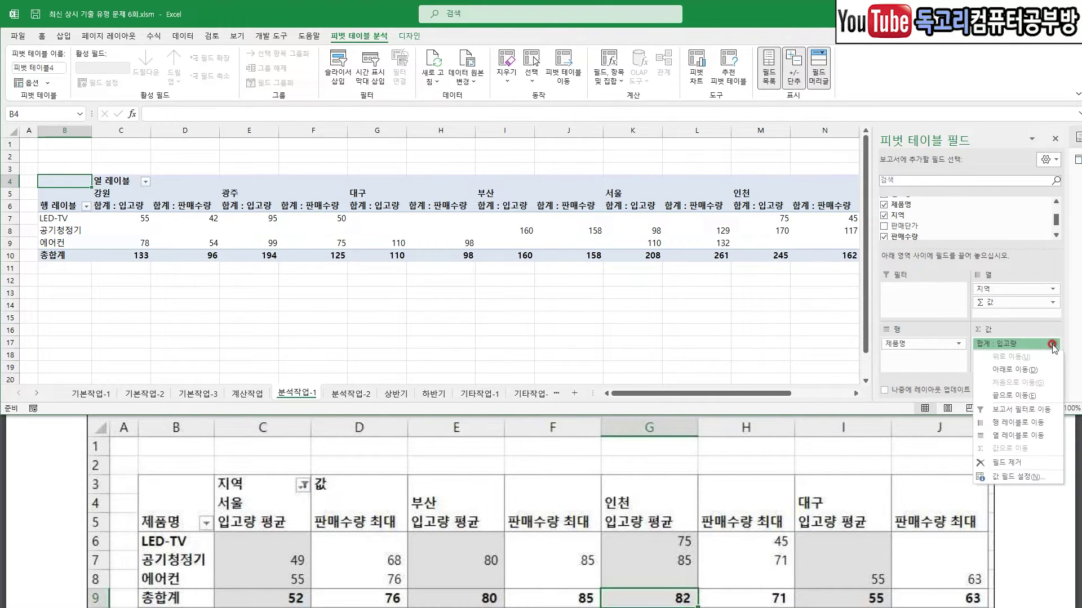
click(1038, 477)
click(603, 248)
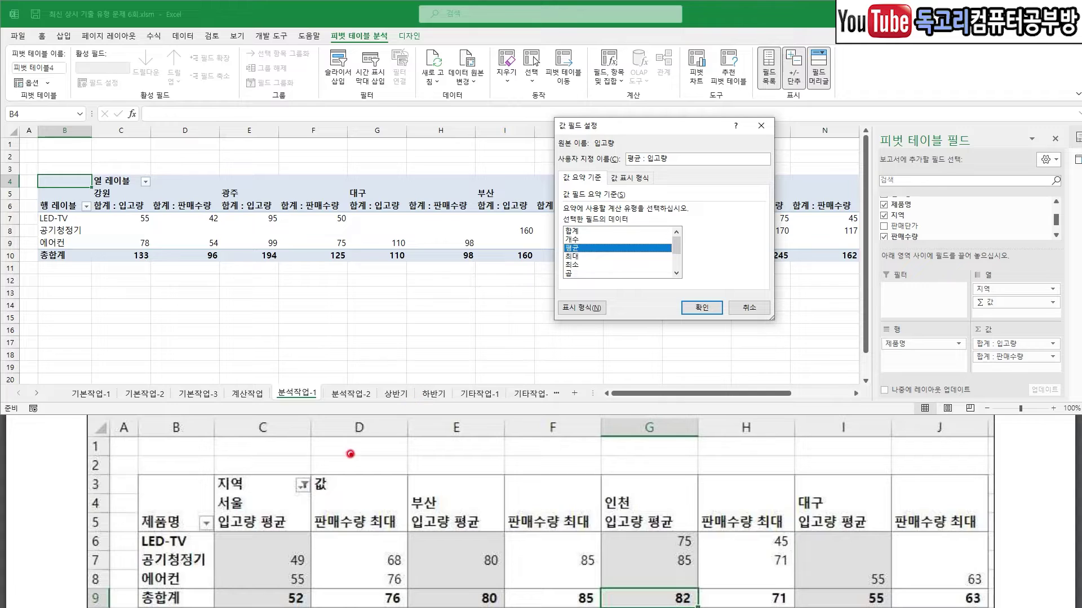
mouse_move(254, 536)
mouse_down()
mouse_move(192, 531)
mouse_move(284, 507)
mouse_move(277, 547)
mouse_up()
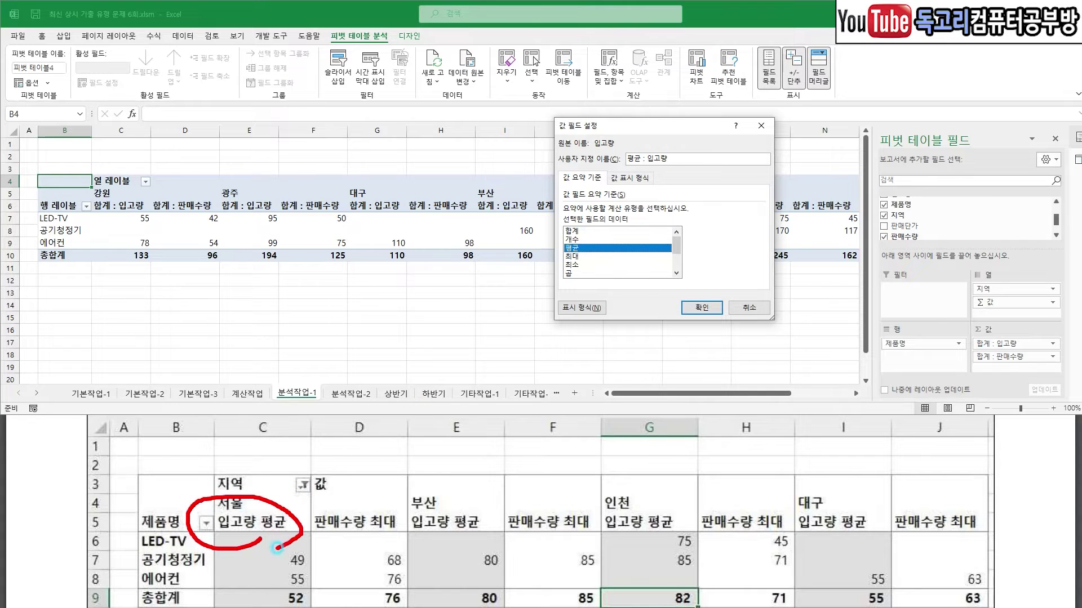
drag(679, 140, 711, 137)
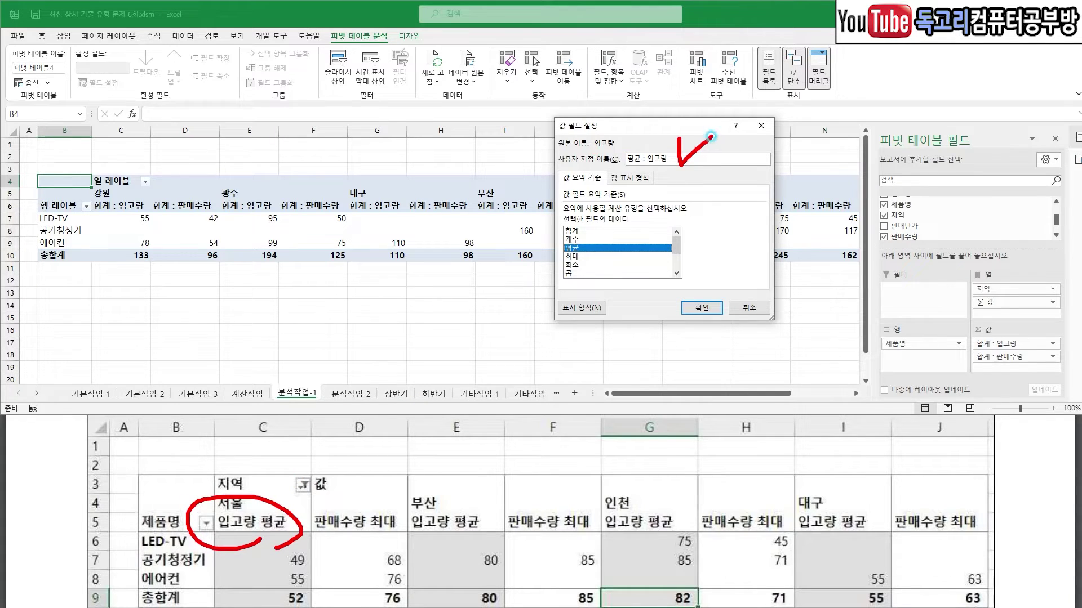
key(Escape)
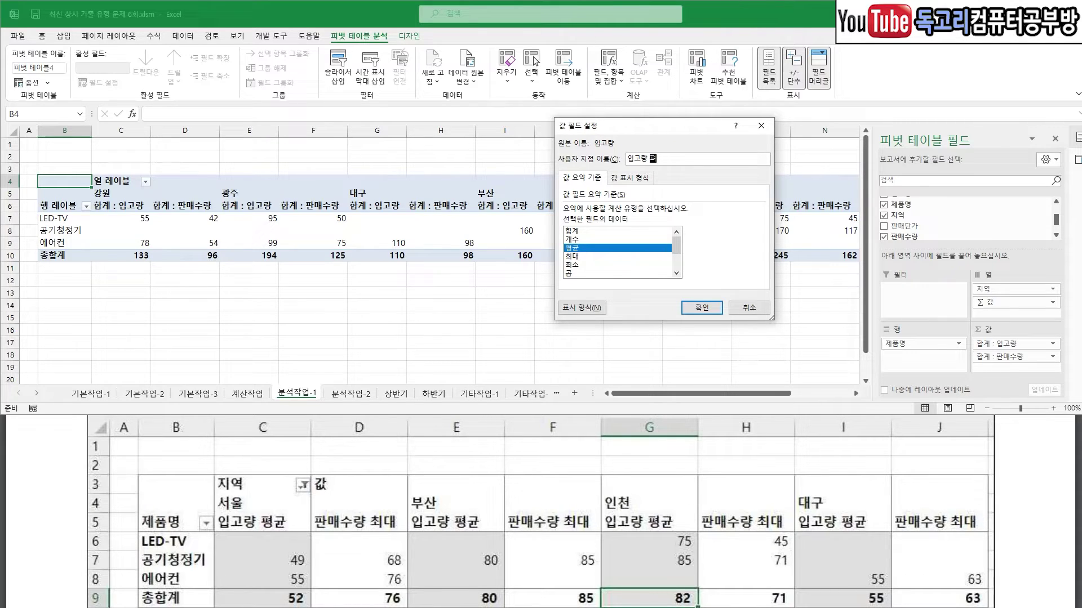
click(700, 308)
Summarize the 판매수량 value field by 최대 and name it 판매수량 최대
click(1052, 358)
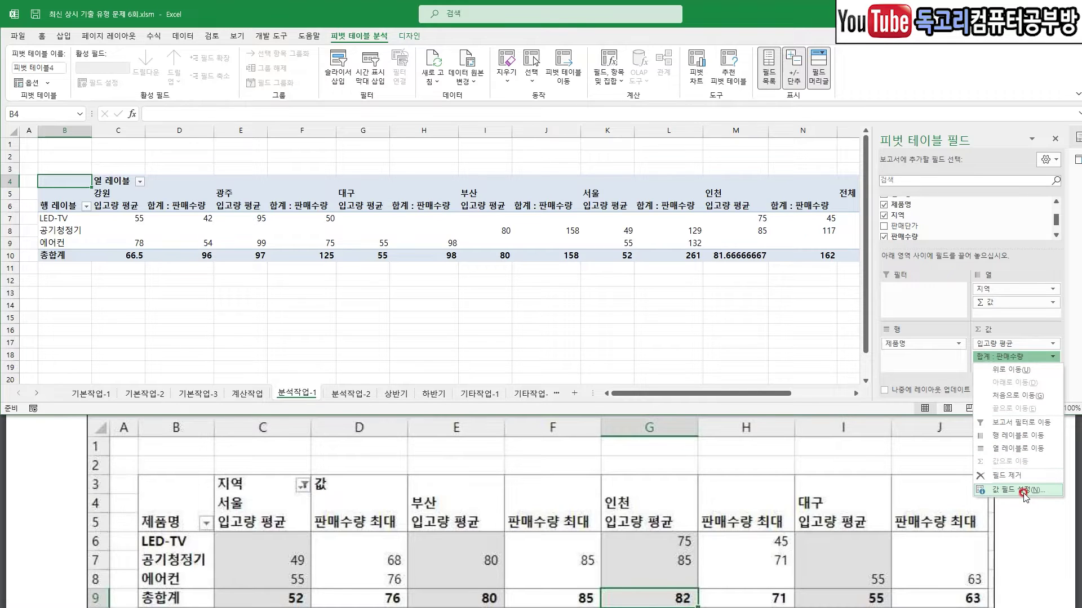
click(1023, 493)
click(608, 257)
drag(678, 149, 707, 137)
mouse_move(319, 536)
mouse_down()
mouse_move(404, 535)
mouse_move(397, 503)
mouse_move(307, 507)
mouse_move(307, 544)
mouse_up()
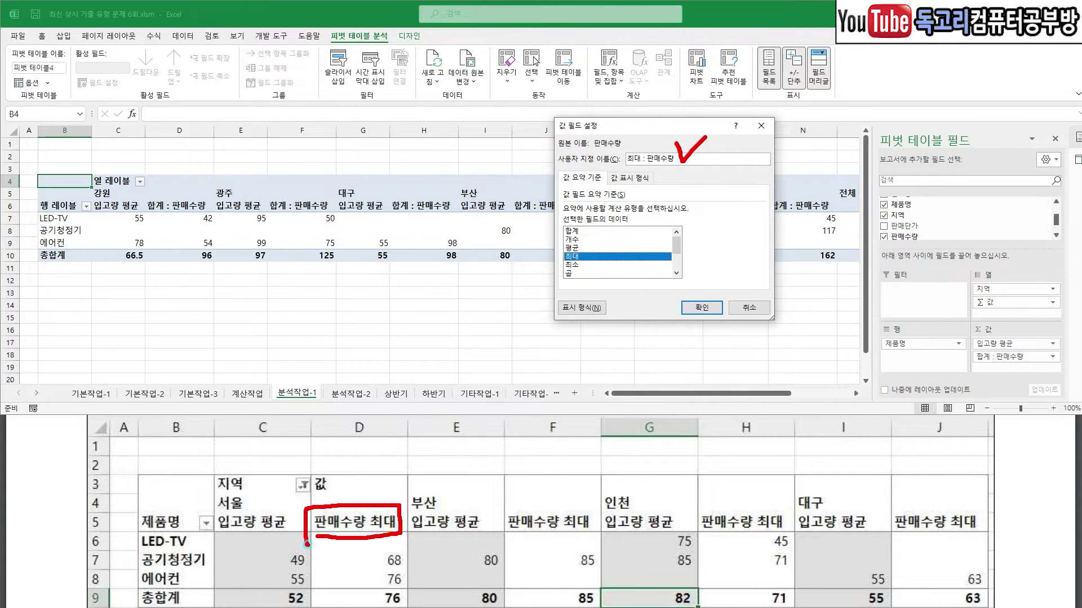
key(Escape)
click(683, 157)
key(Delete)
key(Delete)
key(Delete)
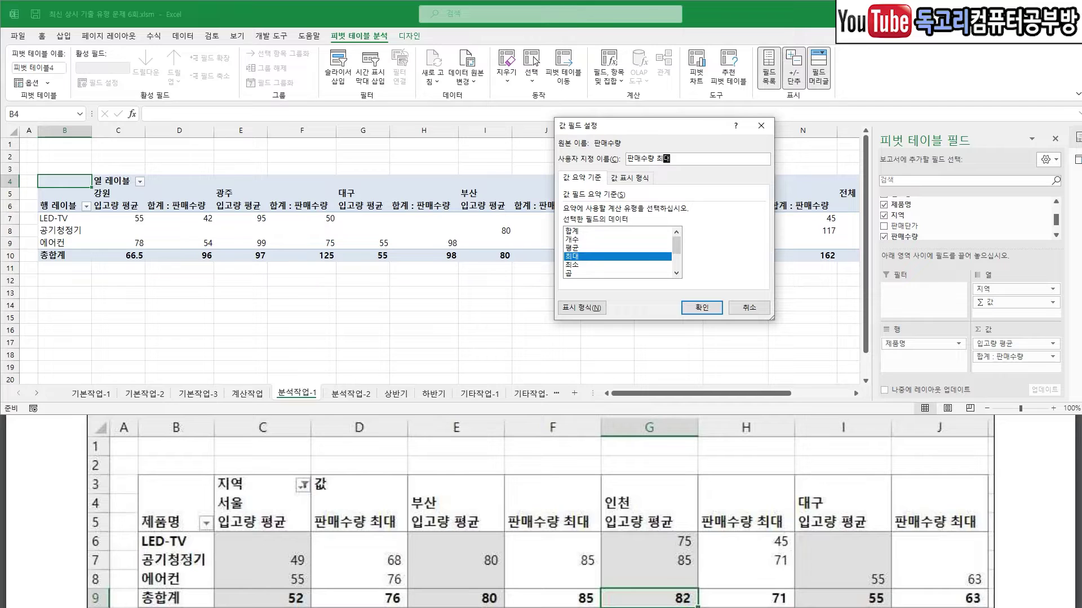
drag(724, 146, 653, 200)
drag(739, 300, 731, 314)
click(711, 309)
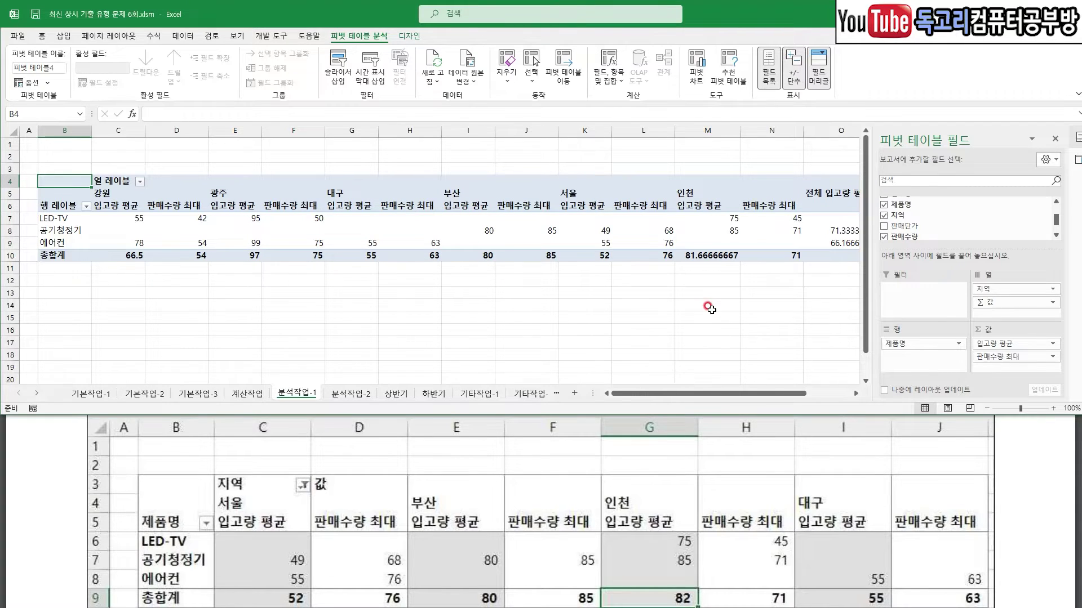
Set the pivot table's report layout to outline form (개요 형식으로 표시)
mouse_move(460, 192)
mouse_down()
mouse_move(479, 221)
mouse_move(505, 200)
mouse_up()
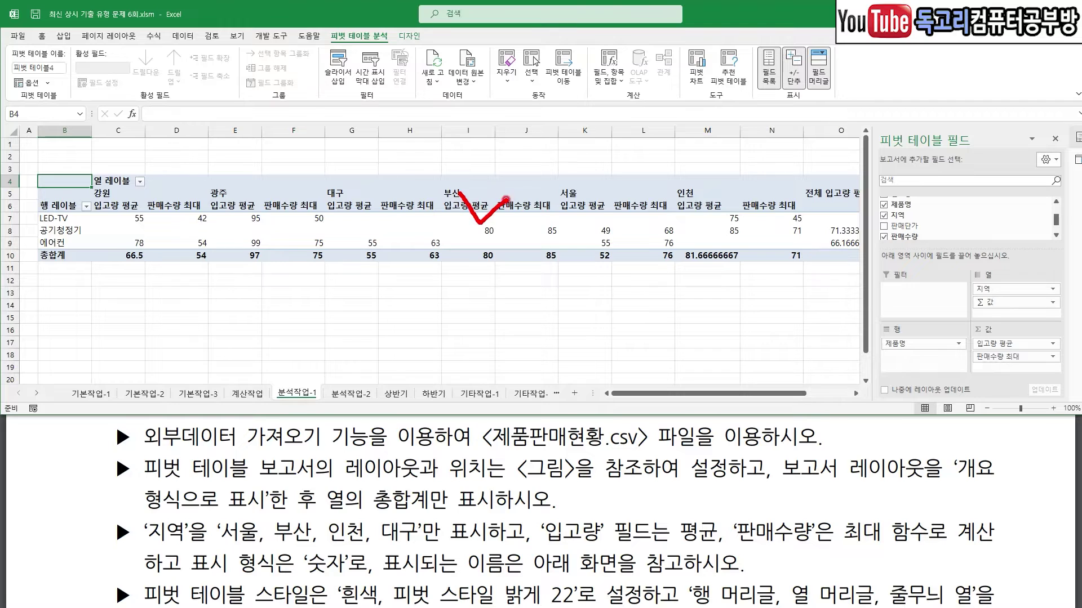
mouse_move(436, 47)
mouse_down()
mouse_move(373, 37)
mouse_move(445, 31)
mouse_move(432, 55)
mouse_up()
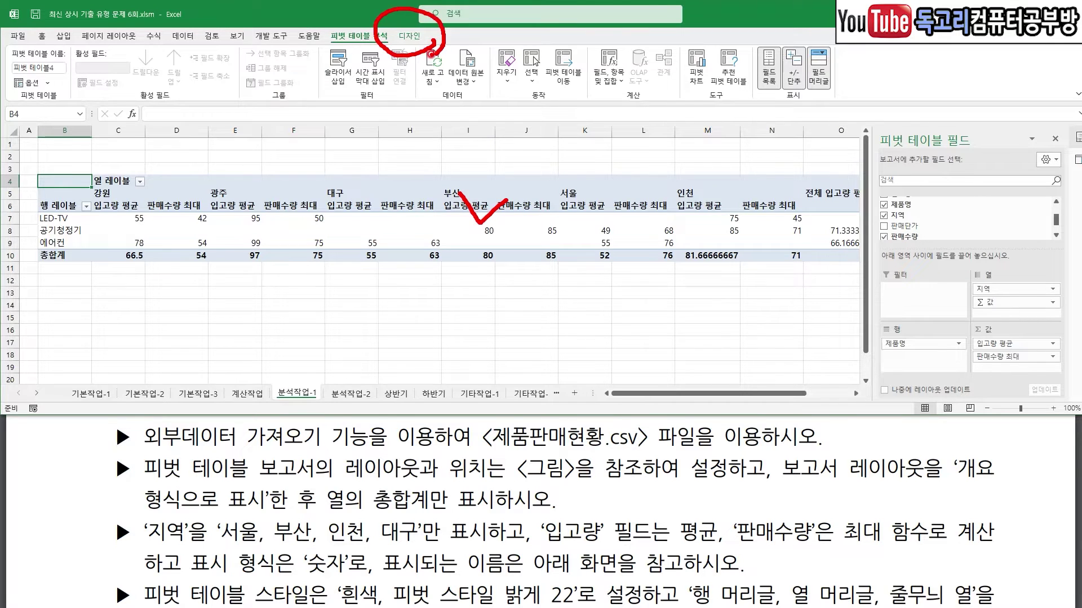
drag(115, 52, 66, 111)
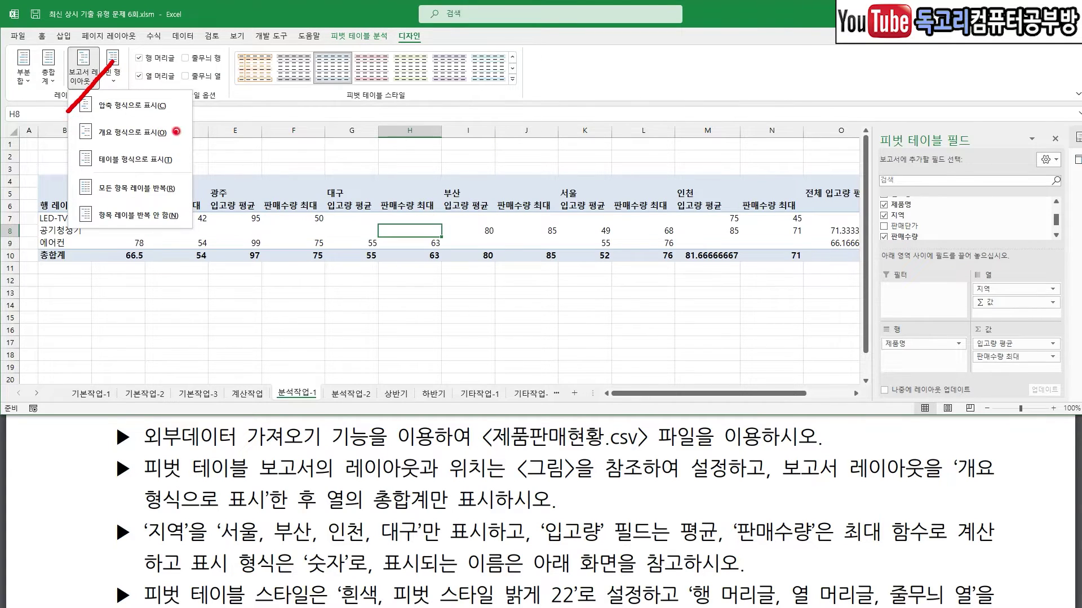
drag(192, 120, 159, 153)
click(160, 153)
Set the pivot table to show grand totals for columns only (열의 총합계만 설정)
click(50, 77)
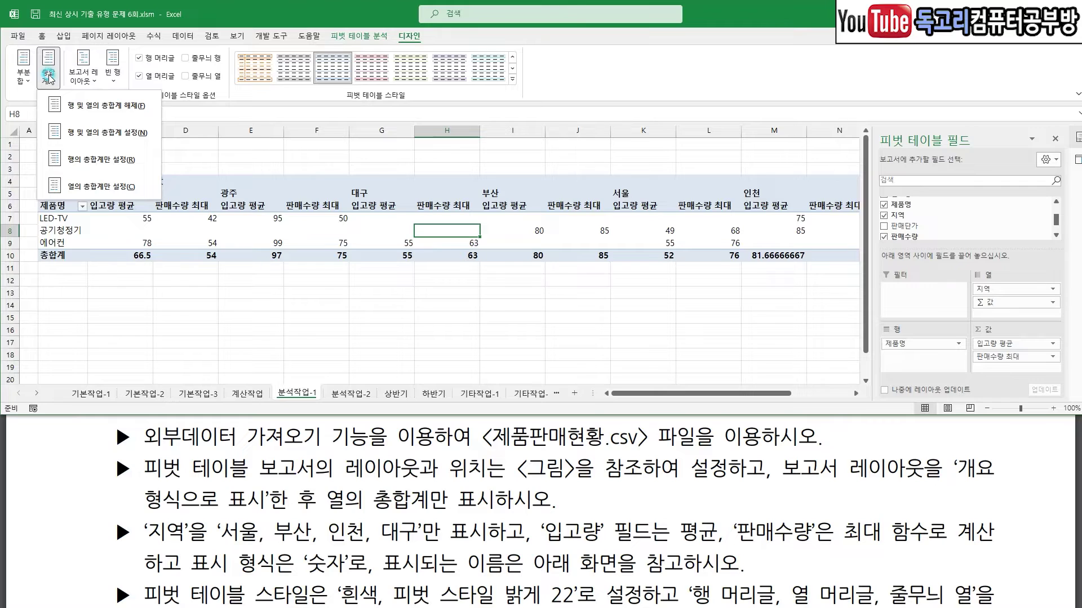
drag(79, 73, 37, 110)
drag(321, 508, 516, 510)
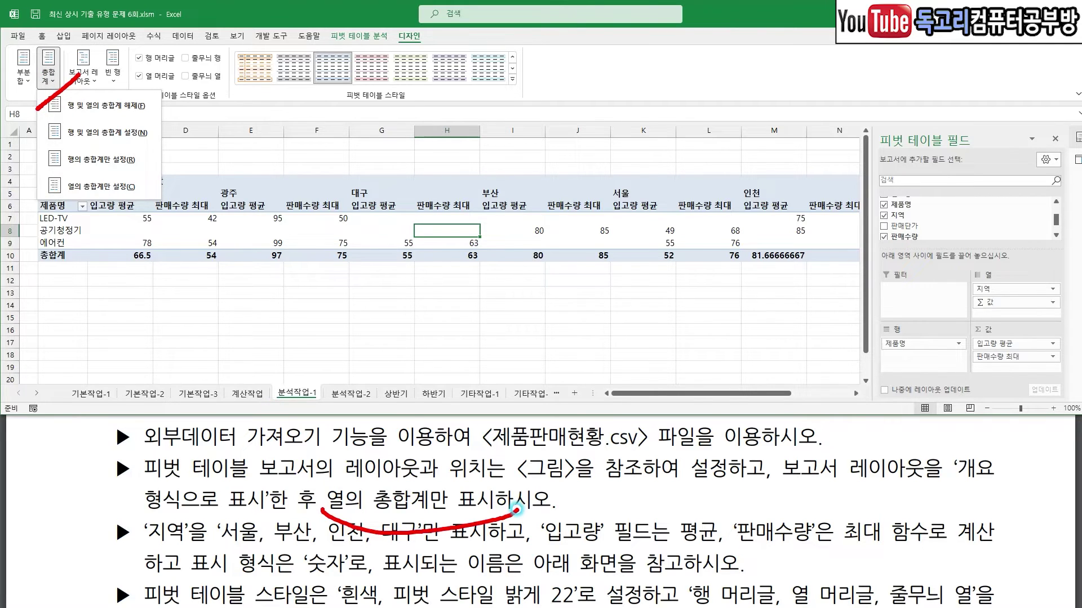
mouse_move(116, 198)
mouse_down()
mouse_move(31, 183)
mouse_move(153, 178)
mouse_move(111, 202)
mouse_up()
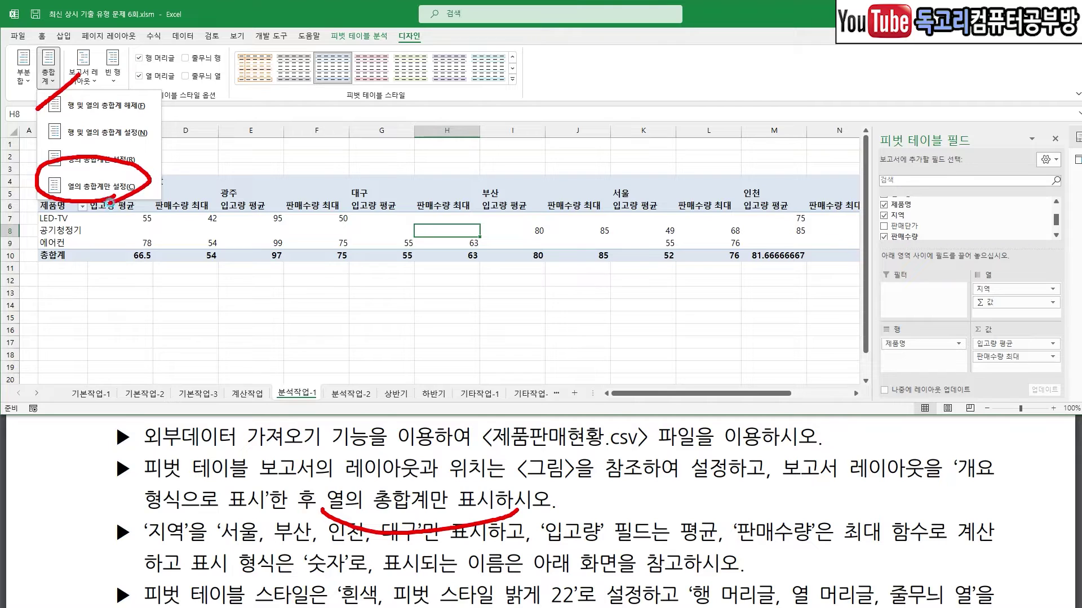
key(Escape)
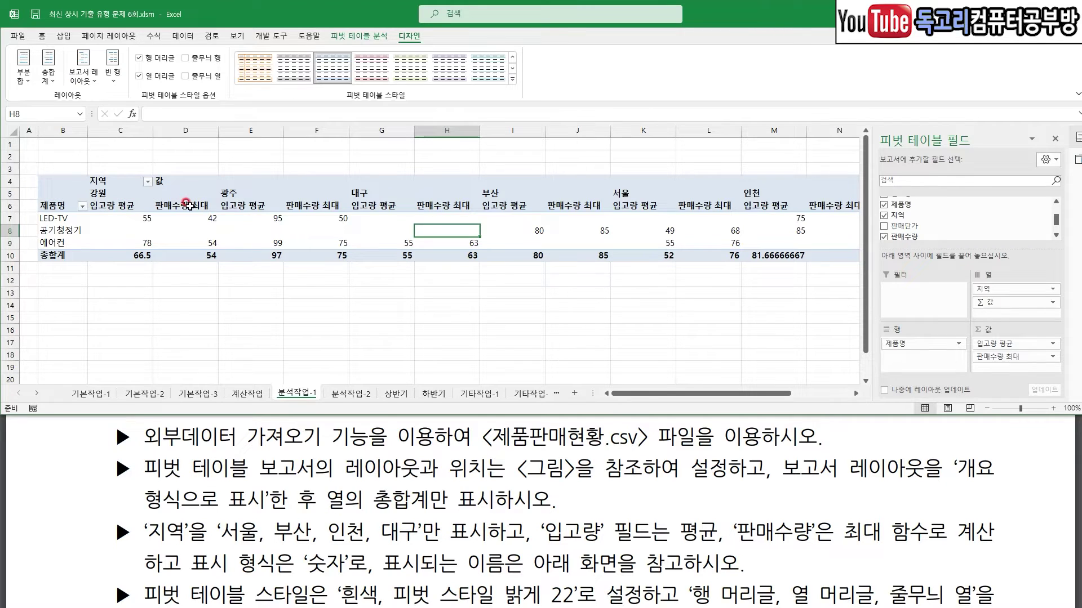
Filter the pivot table's 지역 field to show only 대구, 부산, 서울 and 인천
drag(150, 553, 185, 554)
drag(232, 548, 434, 552)
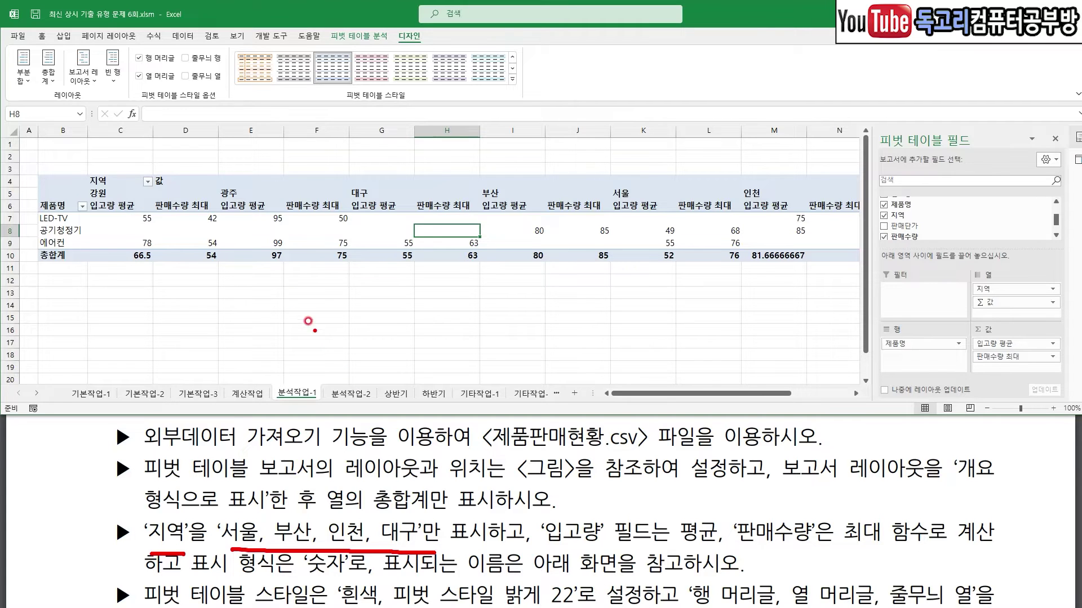
mouse_move(169, 185)
mouse_down()
mouse_move(131, 181)
mouse_move(169, 192)
mouse_up()
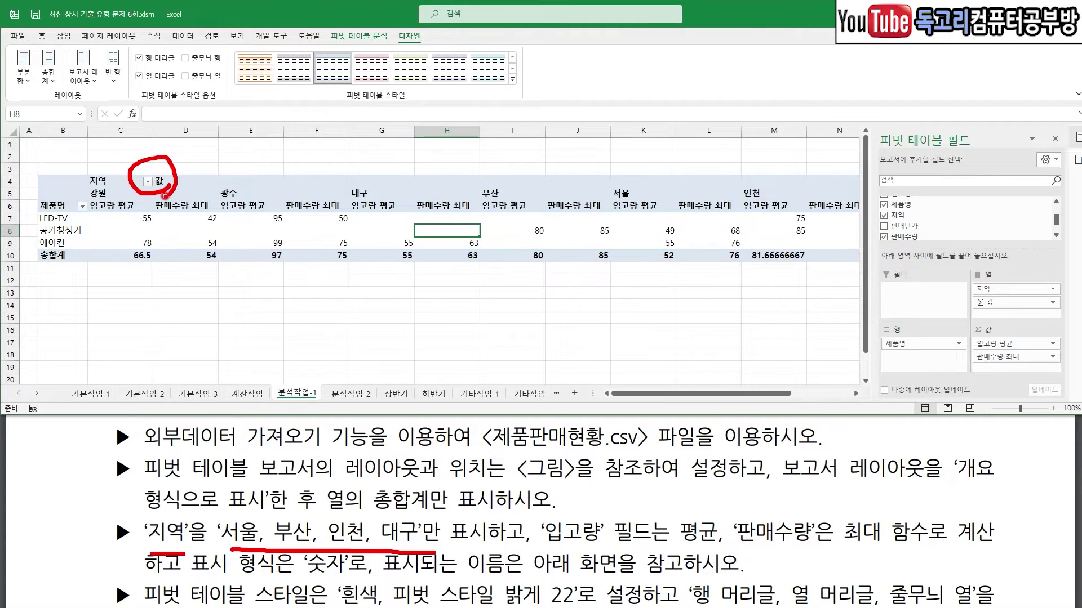
click(147, 182)
click(35, 303)
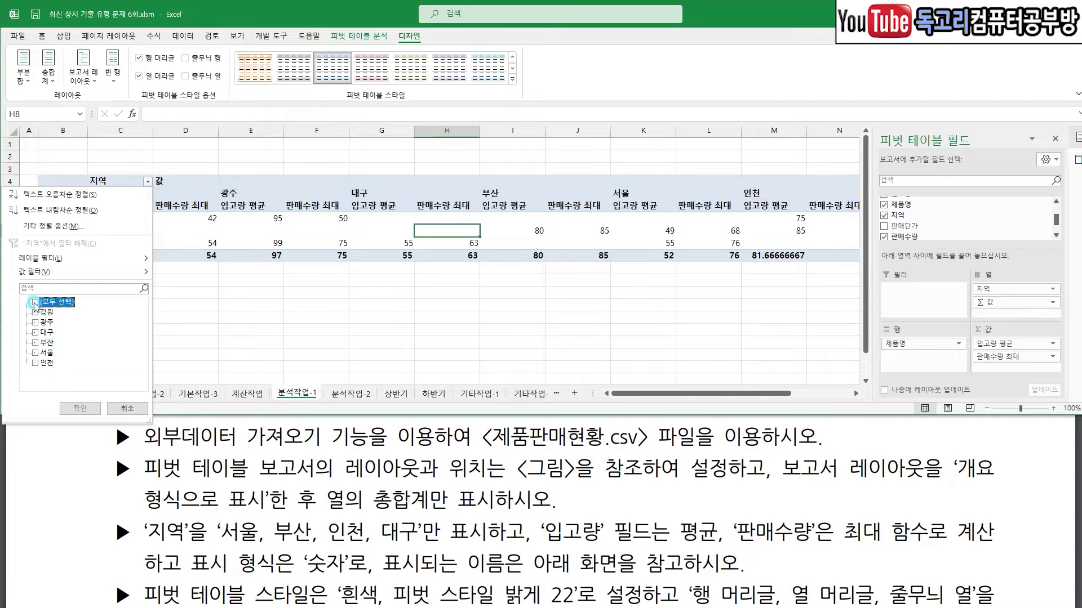
click(33, 343)
click(34, 353)
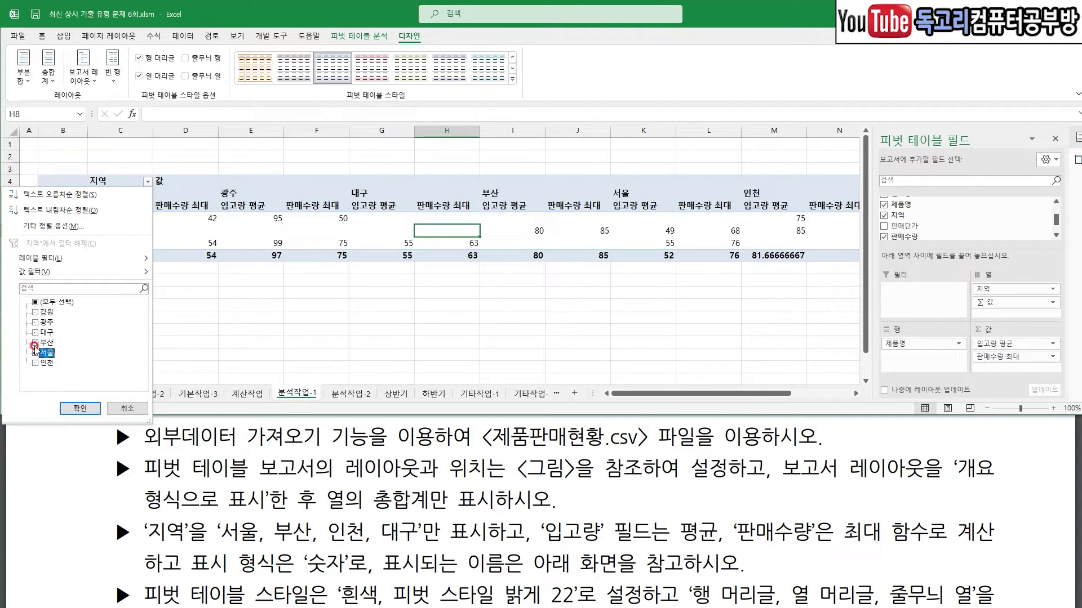
click(35, 342)
click(35, 362)
click(34, 331)
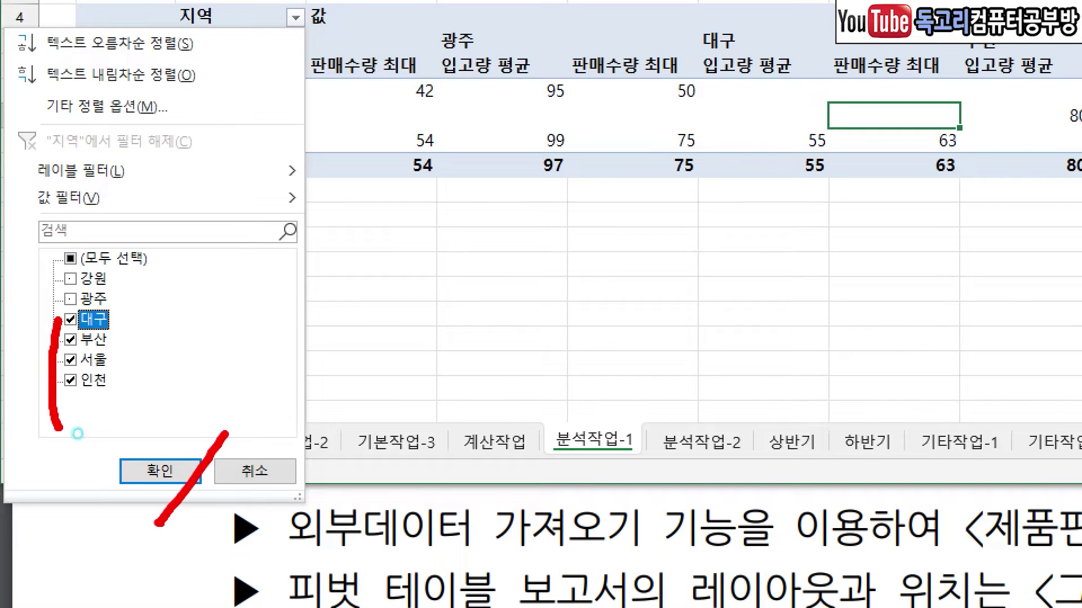
click(162, 469)
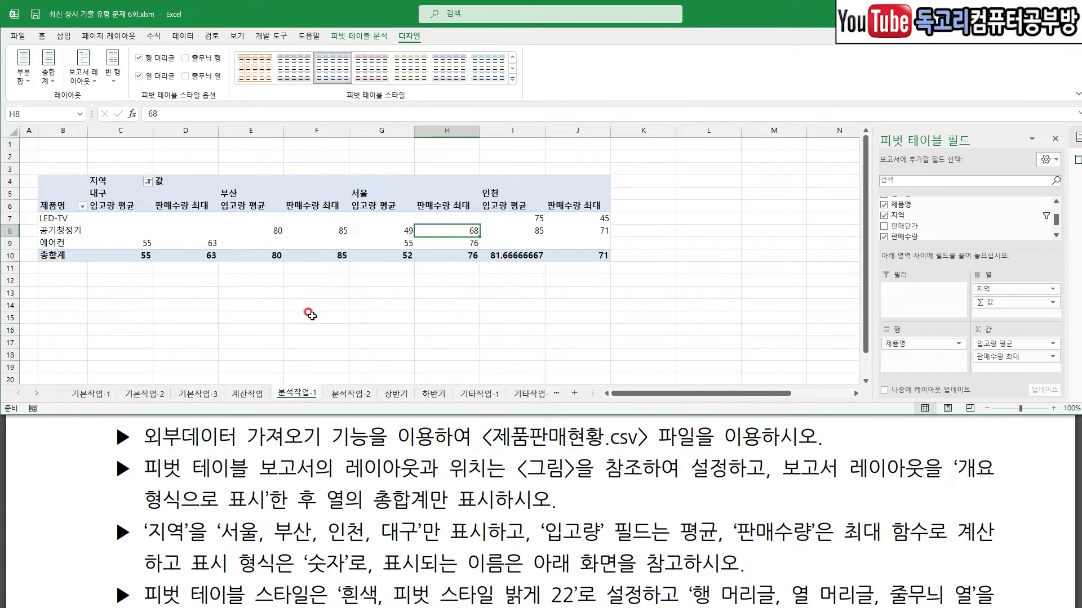
Set the number format of the 입고량 평균 value field to the 숫자 category with 0 decimal places
drag(573, 556, 895, 554)
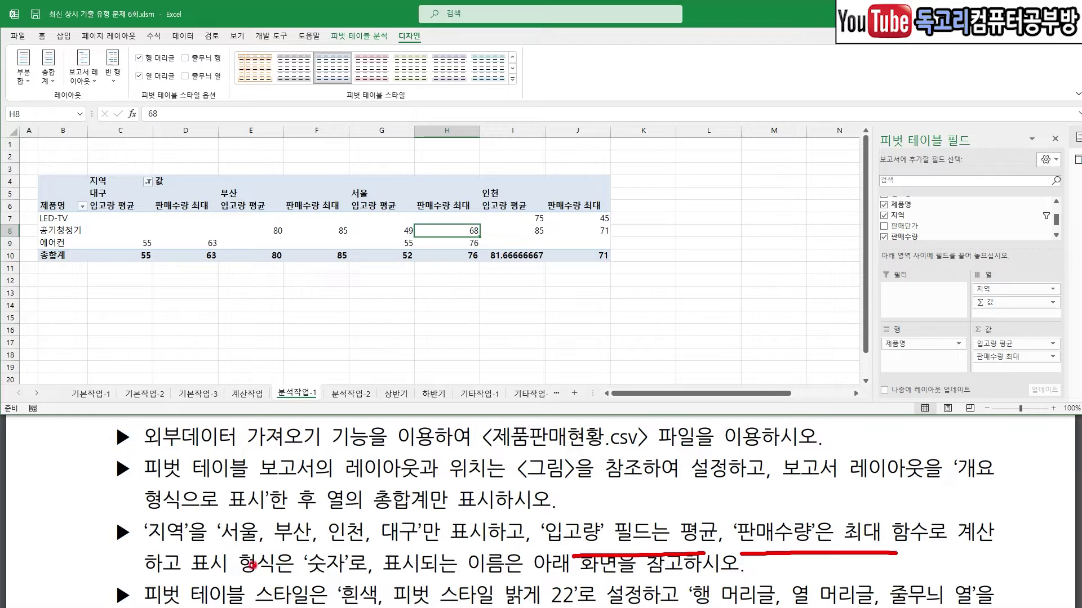
drag(221, 581, 351, 577)
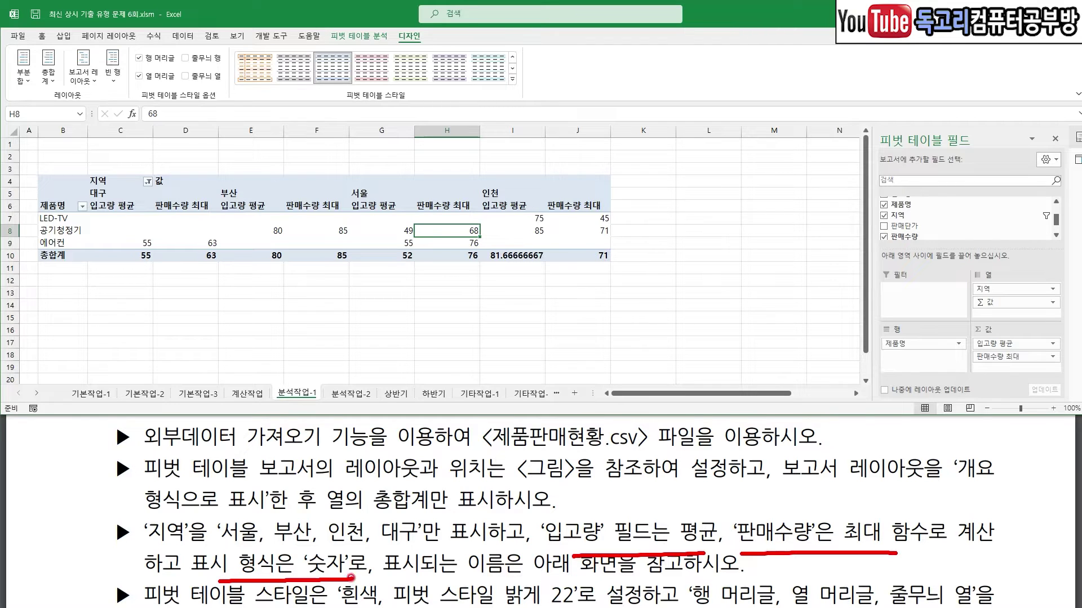
mouse_move(1008, 369)
mouse_down()
mouse_move(960, 360)
mouse_move(1000, 323)
mouse_up()
key(Escape)
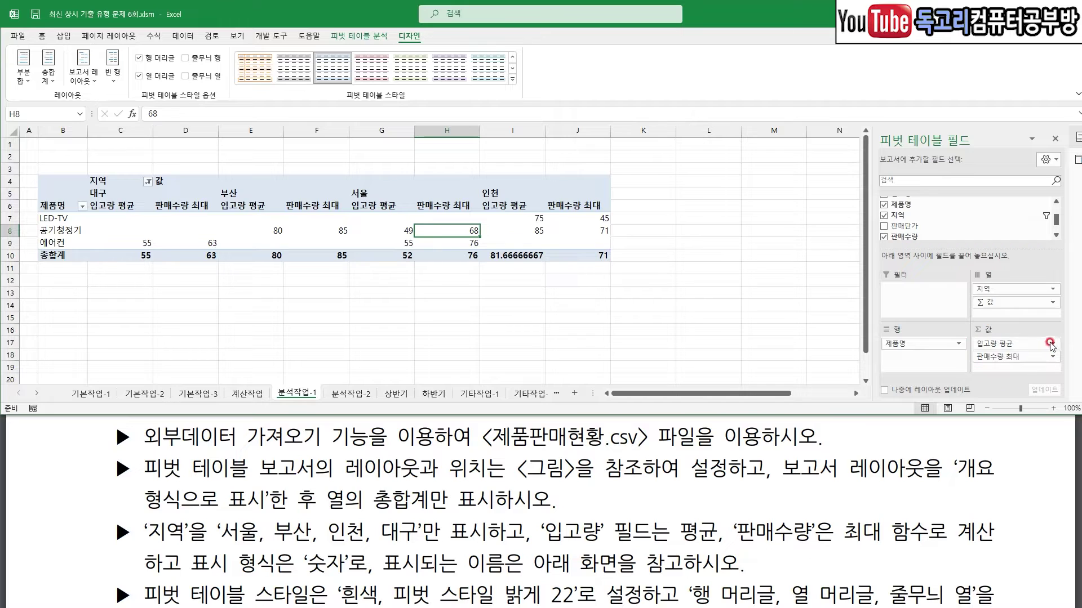
click(1053, 343)
click(1019, 477)
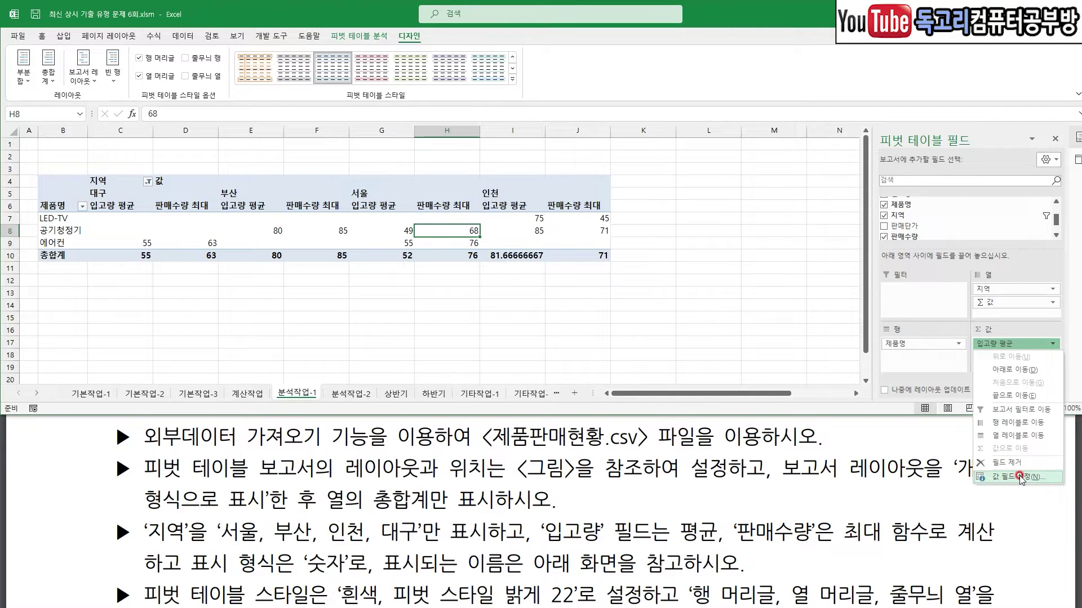
drag(616, 287, 562, 349)
click(581, 307)
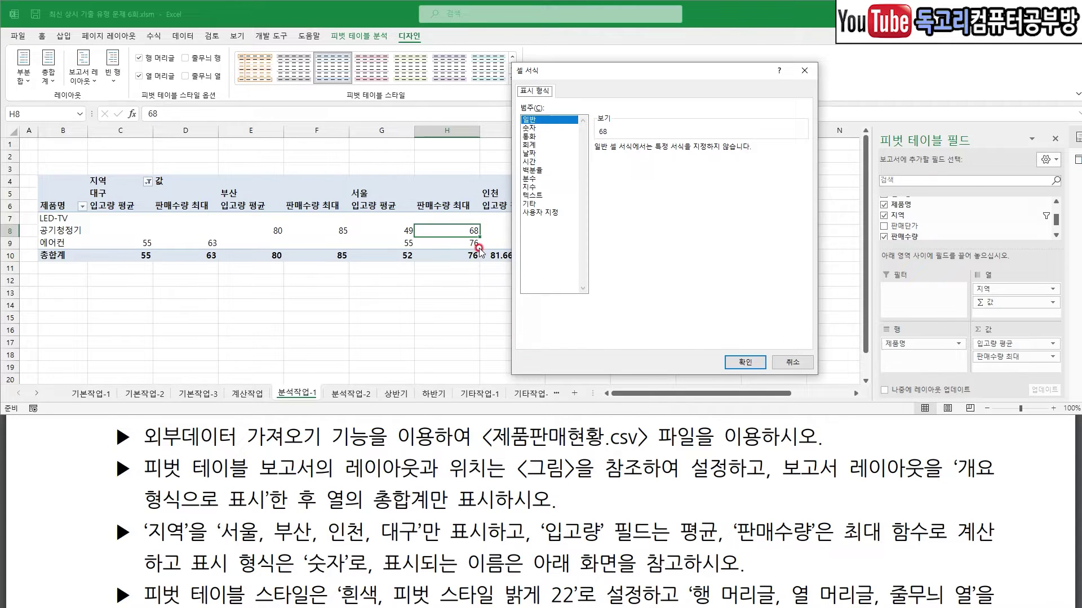
click(531, 128)
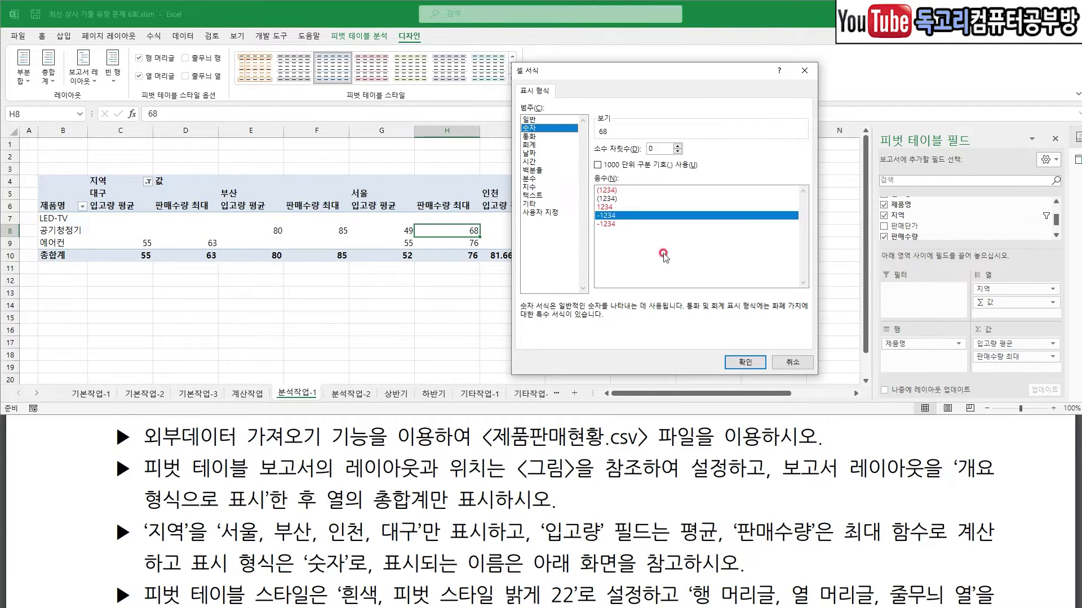
click(742, 364)
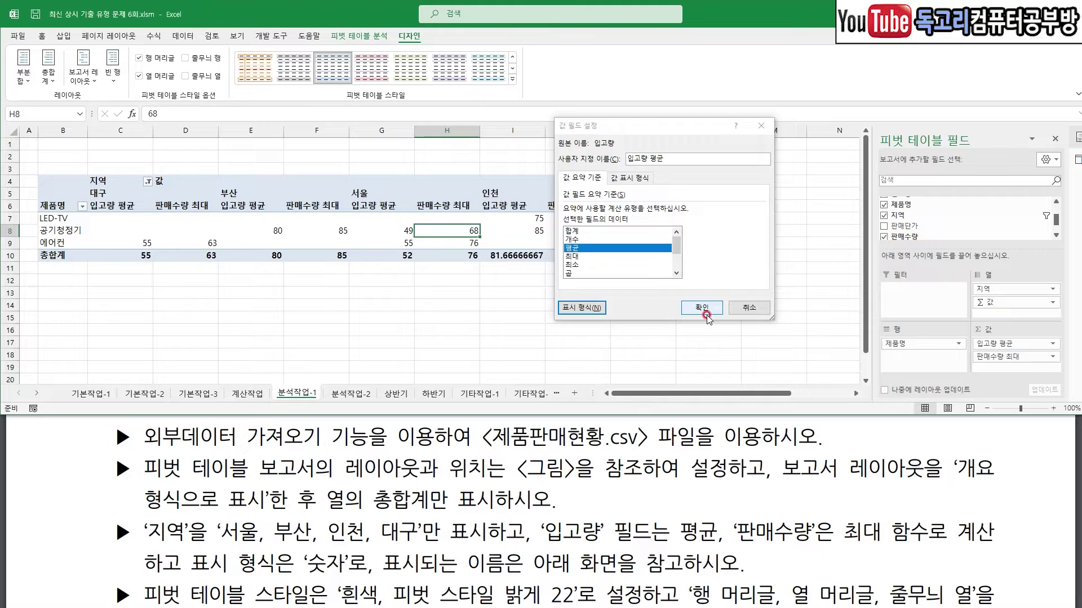
click(705, 313)
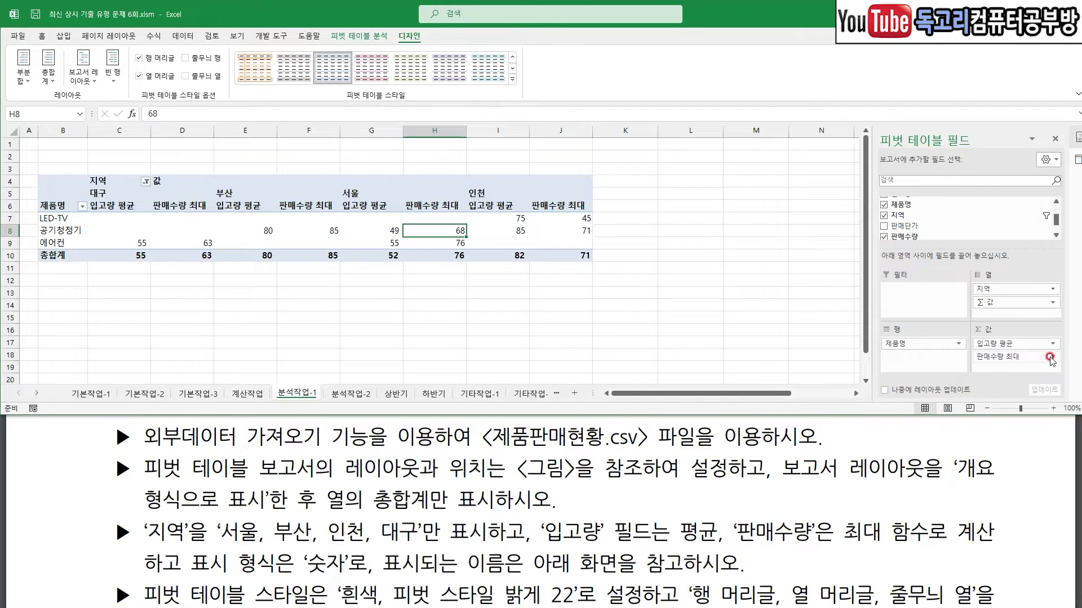
Set the number format of the 판매수량 최대 value field to the 숫자 category with 0 decimal places
click(1050, 358)
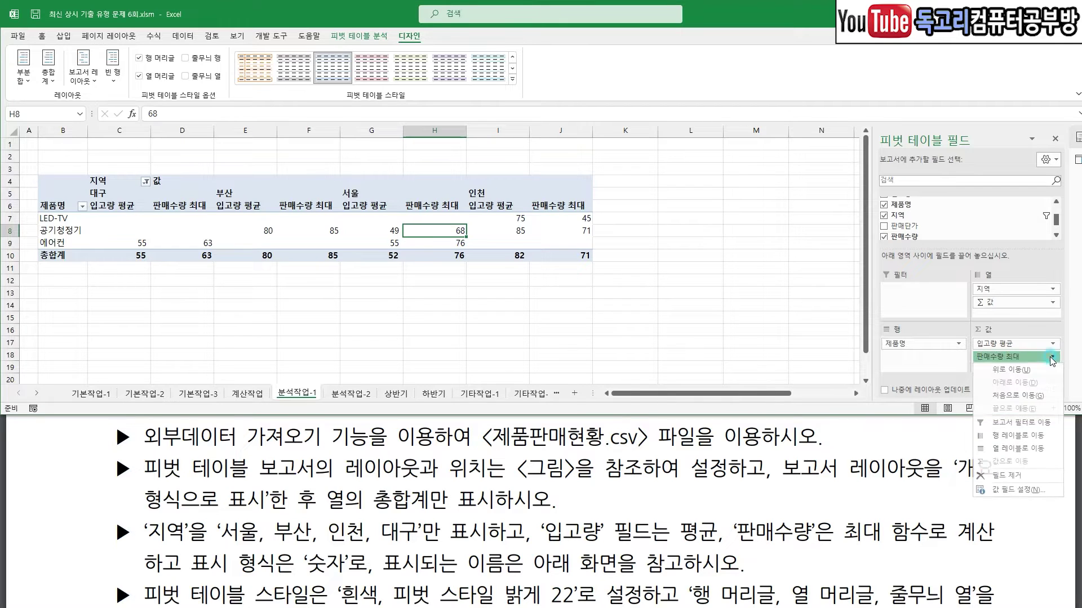
click(1018, 491)
click(589, 309)
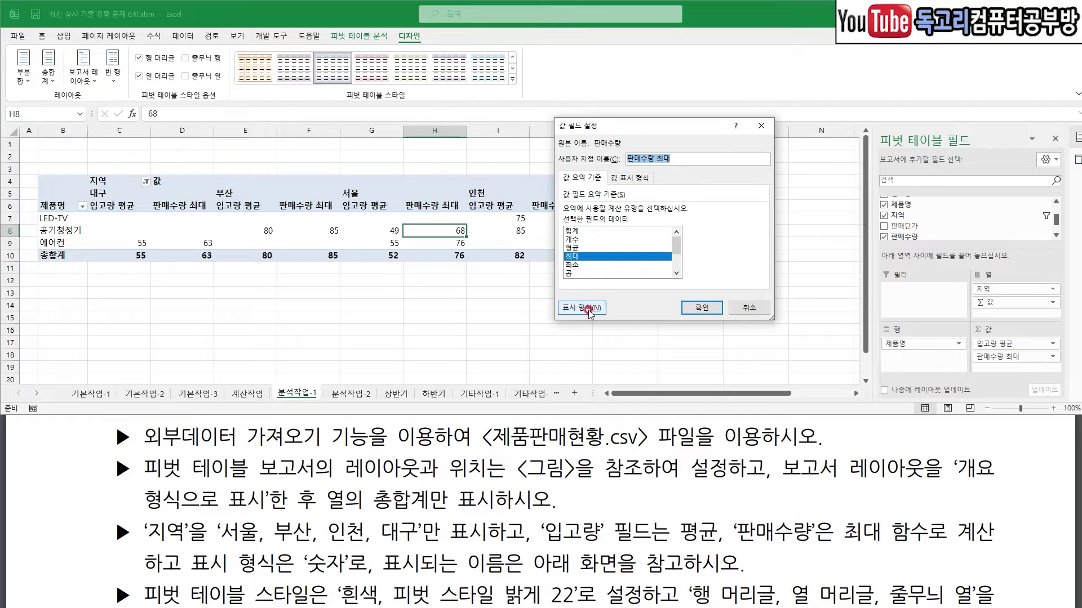
click(730, 363)
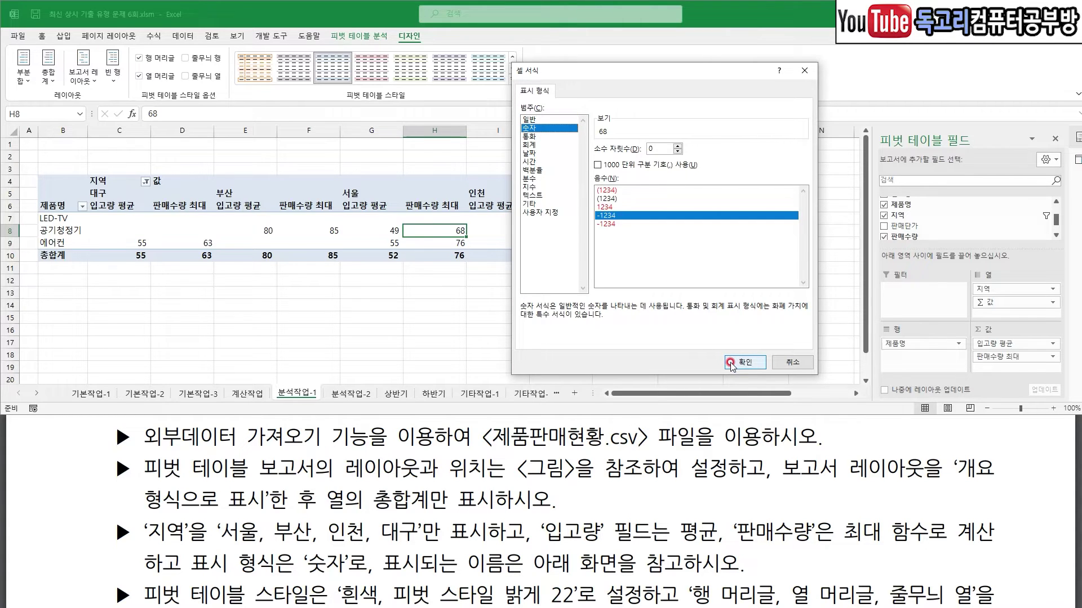
click(714, 309)
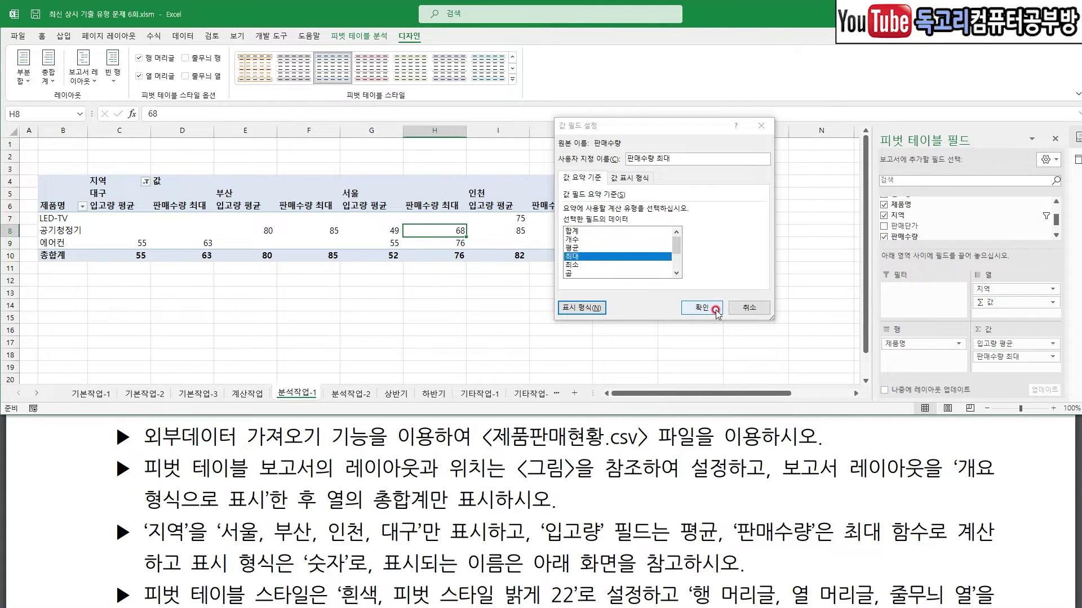
Apply the pivot table style 흰색, 피벗 스타일 밝게 22 and turn on banded columns (줄무늬 열)
scroll(174, 484, down, 3)
drag(177, 490, 582, 493)
drag(691, 493, 754, 498)
drag(821, 499, 995, 498)
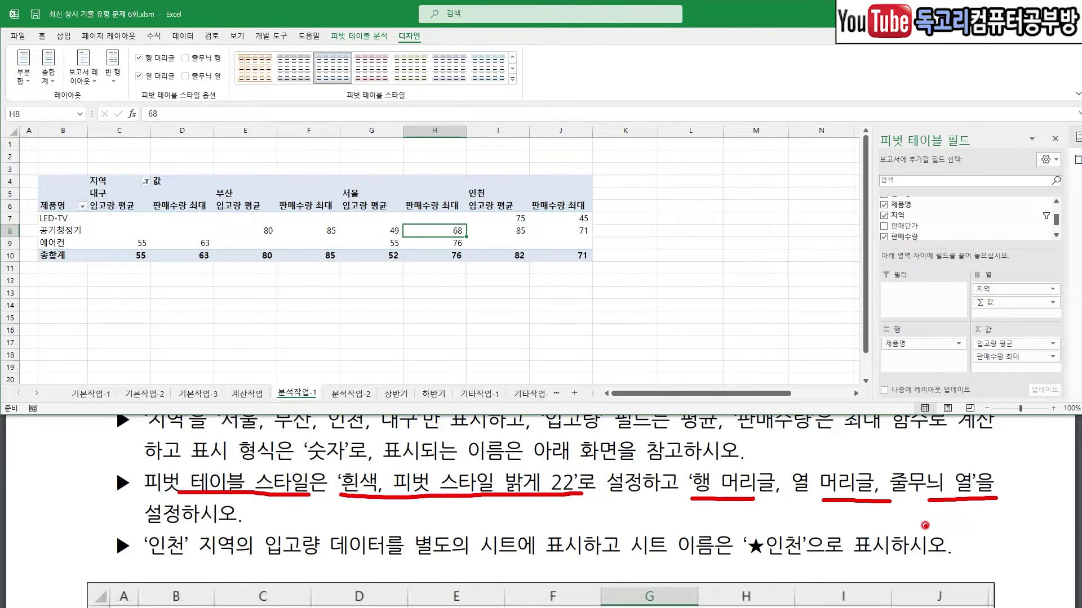
key(e)
mouse_move(519, 90)
mouse_down()
mouse_move(495, 89)
mouse_move(525, 65)
mouse_move(517, 94)
mouse_up()
drag(404, 97, 340, 111)
drag(287, 220, 352, 201)
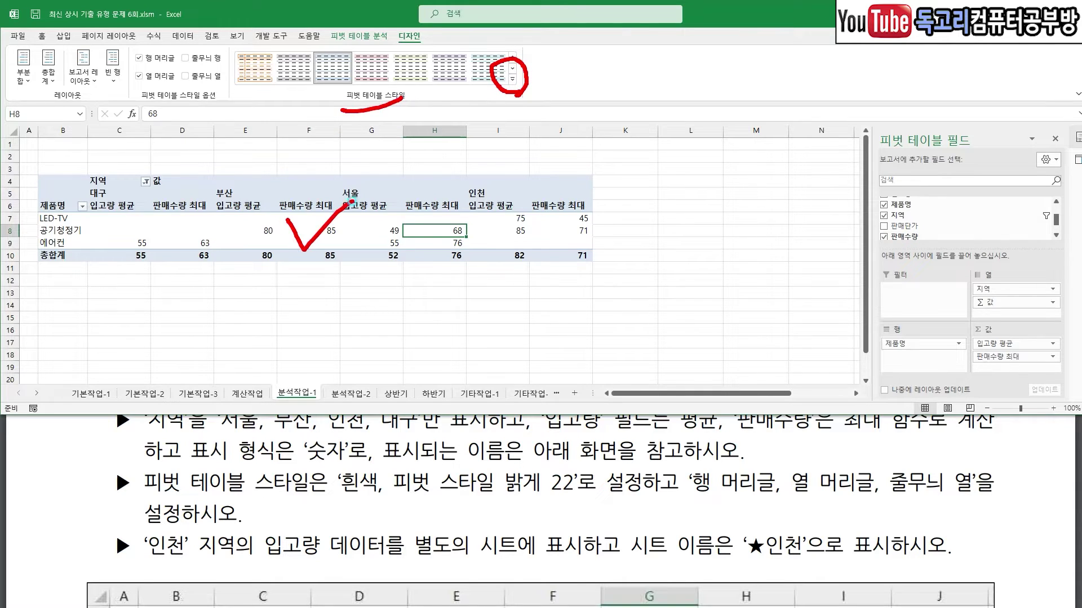
click(512, 79)
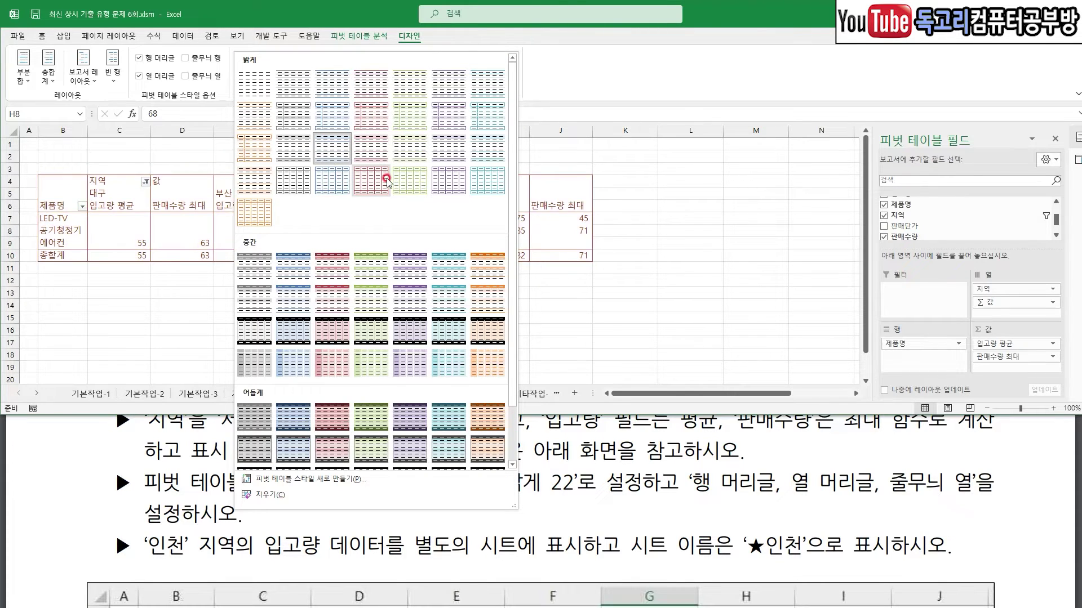
click(292, 179)
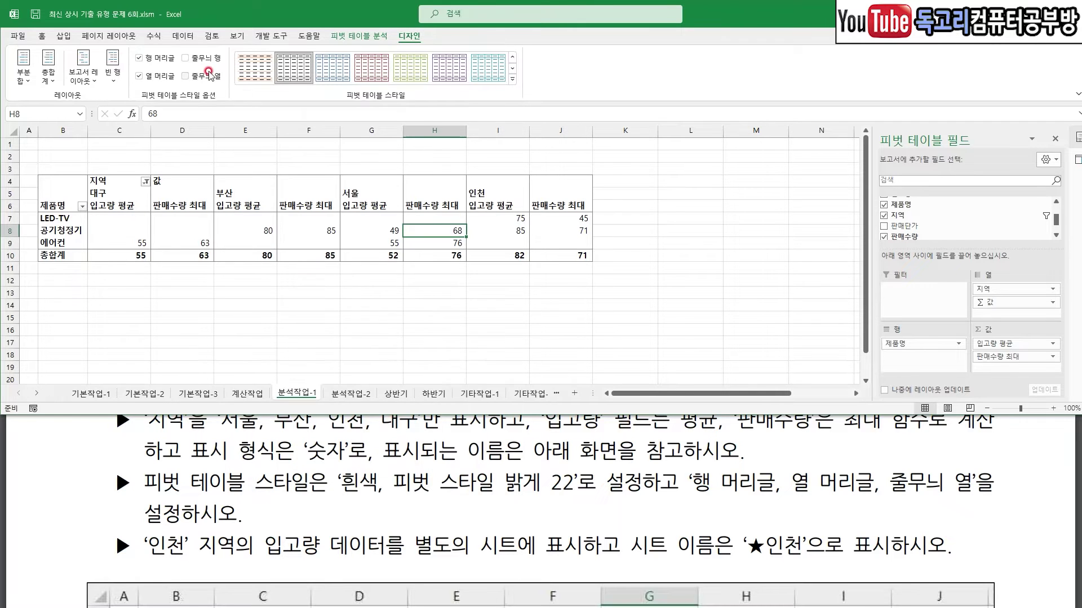
click(203, 76)
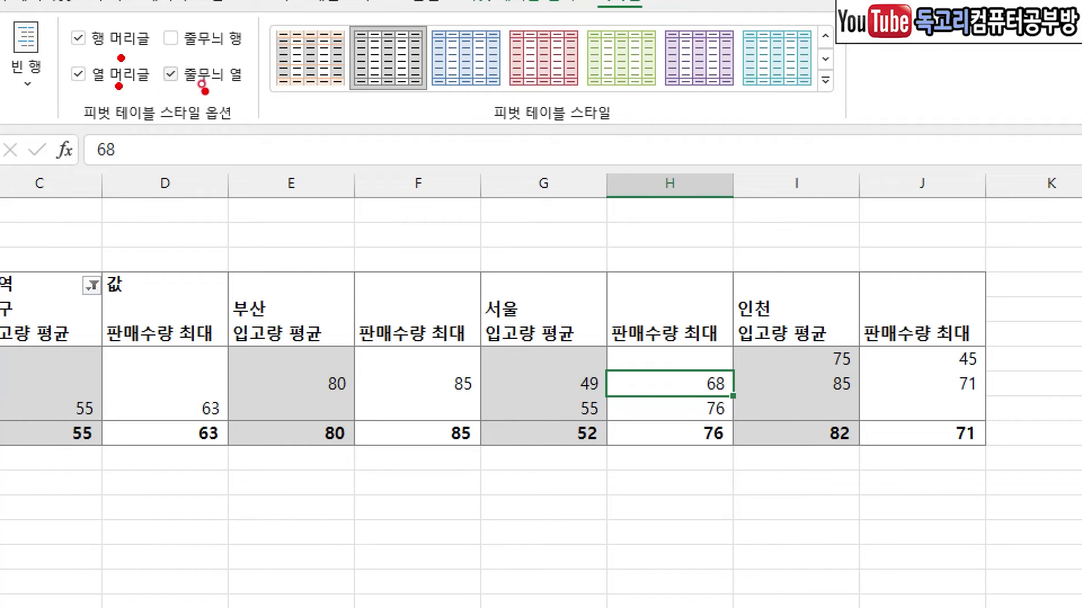
drag(167, 87, 244, 91)
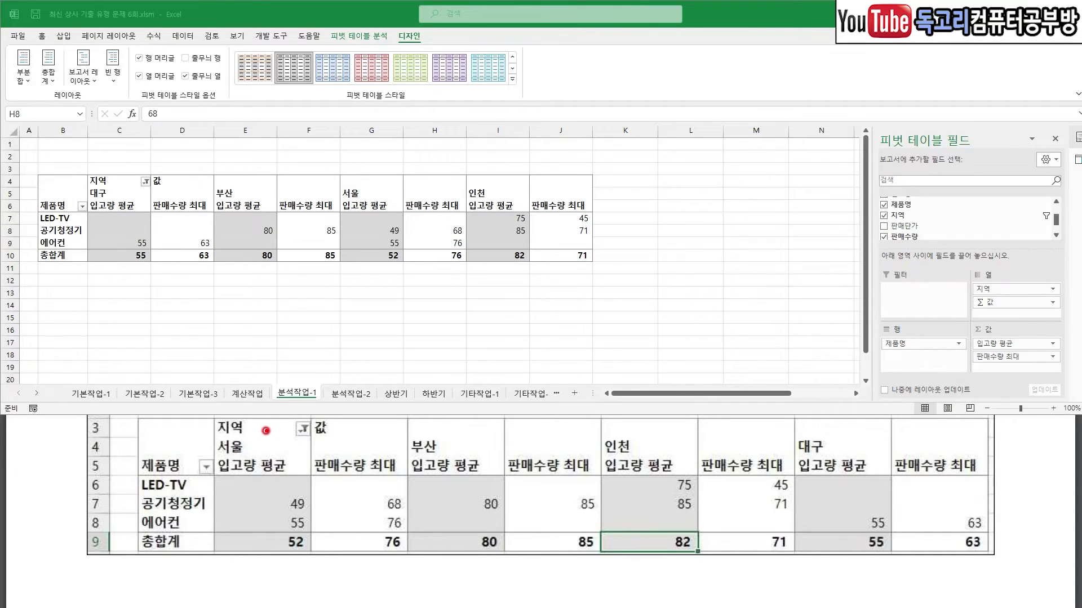
Move the 대구 region to the end of the pivot table's columns, after 인천
drag(266, 440, 246, 462)
drag(471, 439, 439, 478)
drag(691, 418, 660, 459)
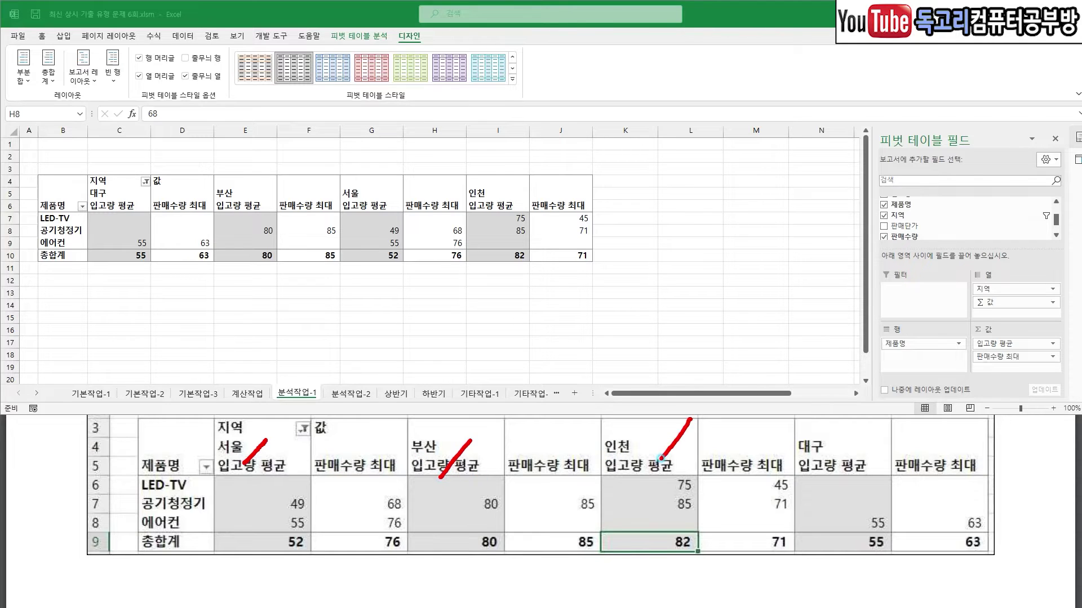
drag(880, 426, 834, 474)
key(Escape)
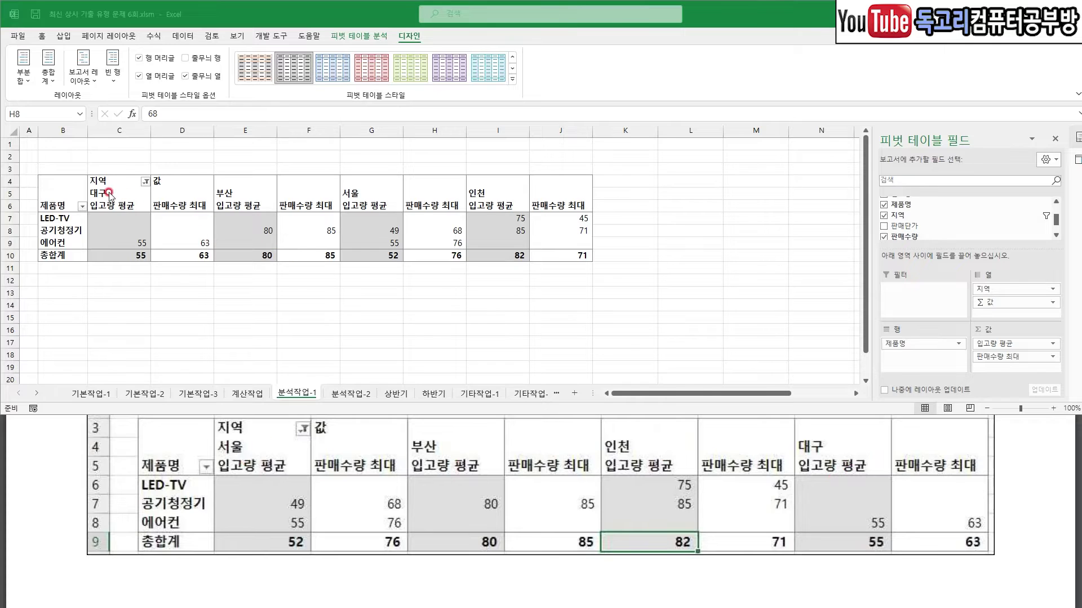
click(101, 193)
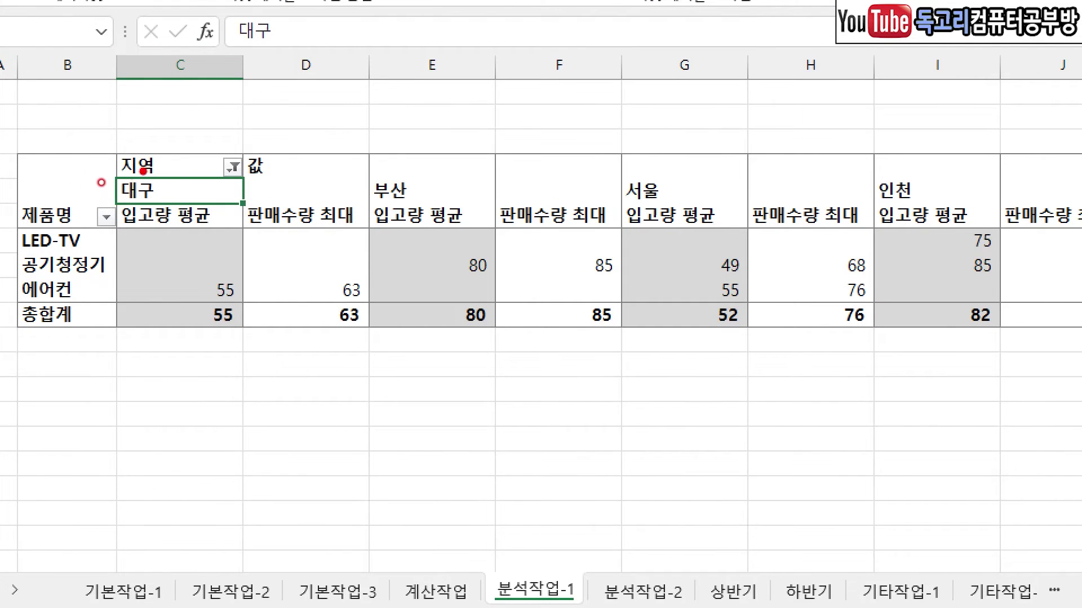
mouse_move(143, 171)
mouse_down()
mouse_move(105, 165)
mouse_move(104, 243)
mouse_move(359, 153)
mouse_move(122, 165)
mouse_up()
mouse_move(180, 186)
mouse_down()
mouse_move(169, 169)
mouse_move(161, 200)
mouse_up()
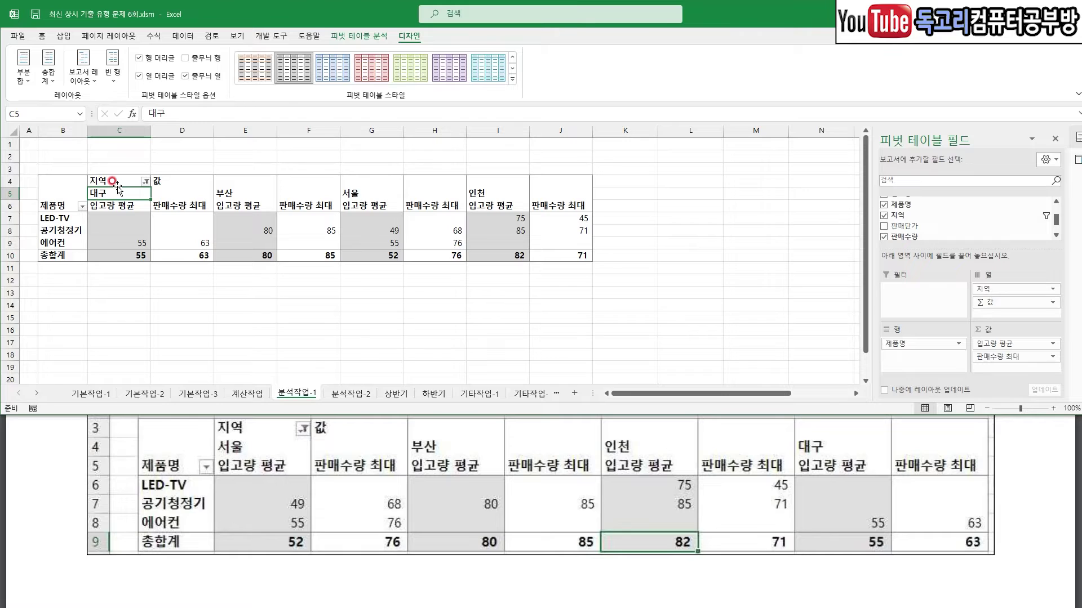
drag(118, 190, 573, 218)
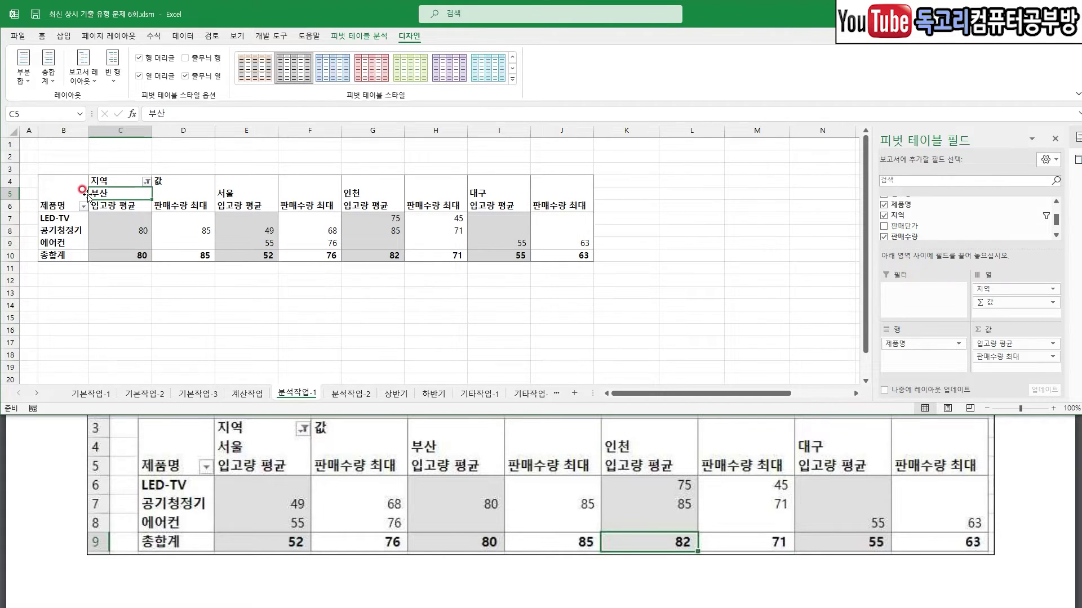
Move the 서울 region ahead of 부산 so the columns follow the order 서울, 부산, 인천, 대구
drag(88, 194, 378, 214)
drag(278, 440, 248, 469)
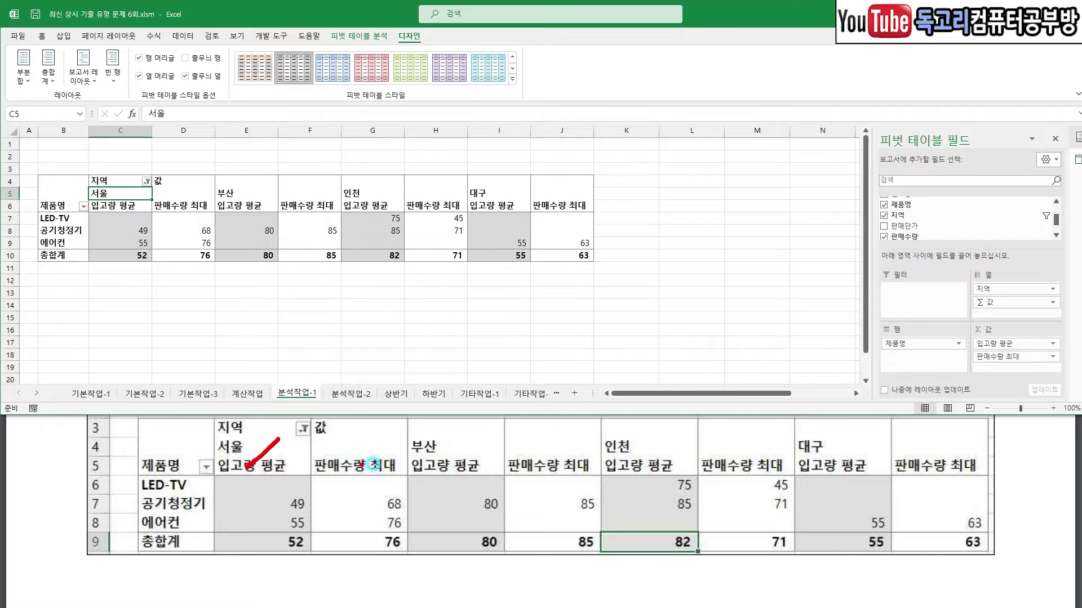
drag(482, 433, 438, 475)
drag(650, 428, 635, 474)
drag(841, 430, 805, 477)
drag(144, 180, 111, 210)
drag(290, 182, 247, 215)
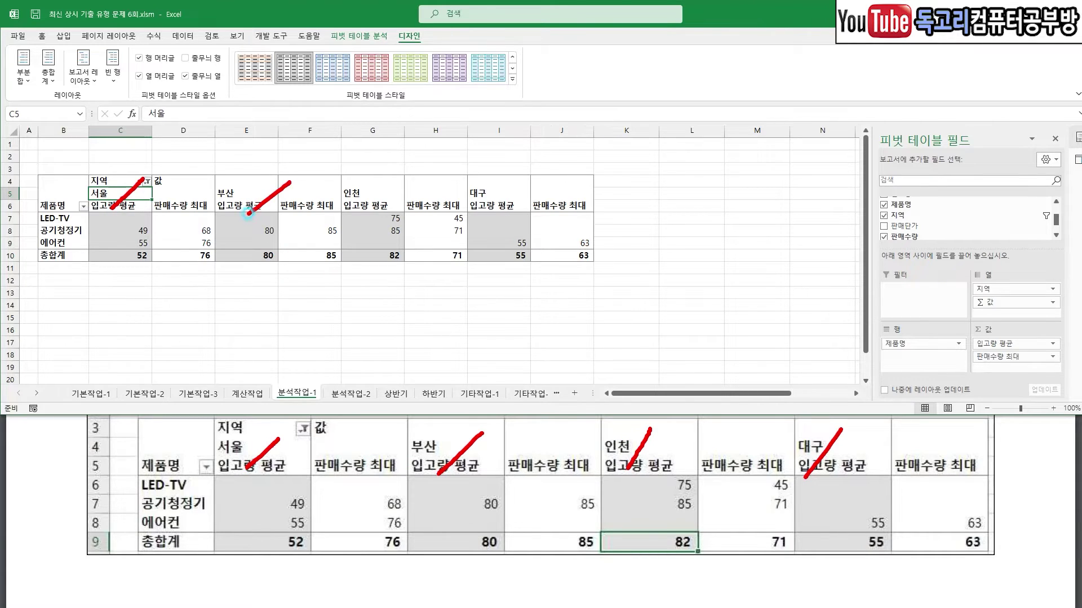
drag(421, 188, 362, 222)
drag(546, 187, 490, 223)
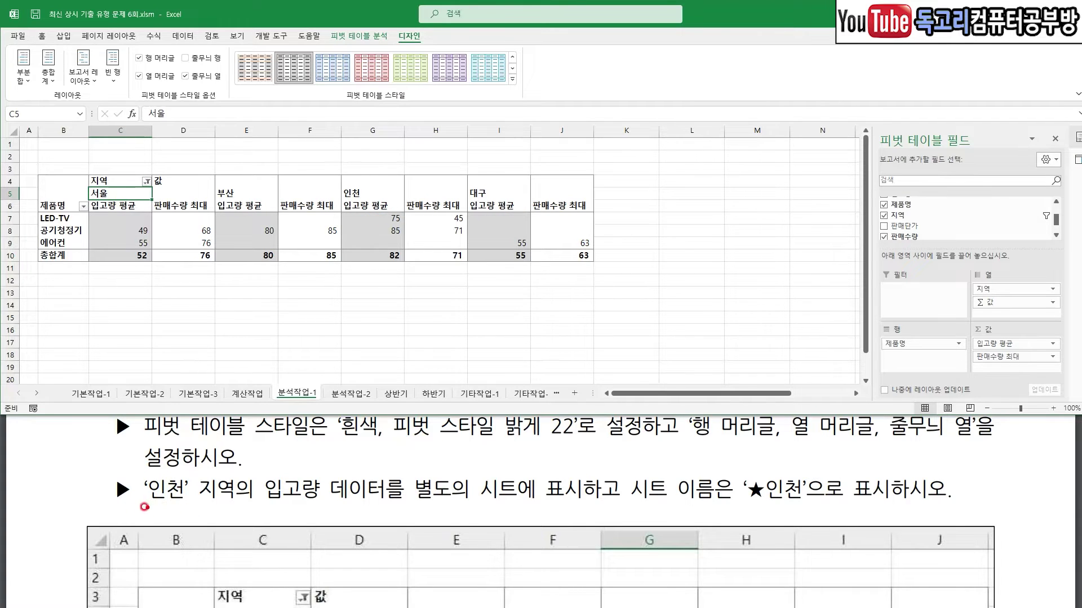
drag(140, 506, 550, 513)
mouse_move(749, 451)
mouse_down()
mouse_move(764, 465)
mouse_move(805, 437)
mouse_up()
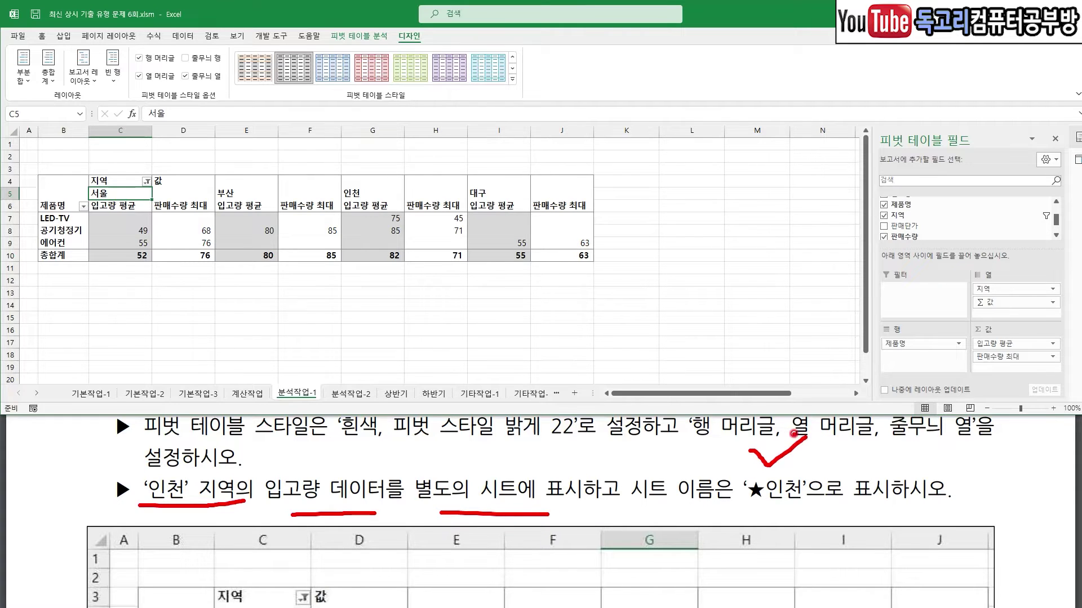
key(Escape)
Extract the detail records behind the 인천 region's 입고량 평균 grand total onto a separate new sheet
click(363, 190)
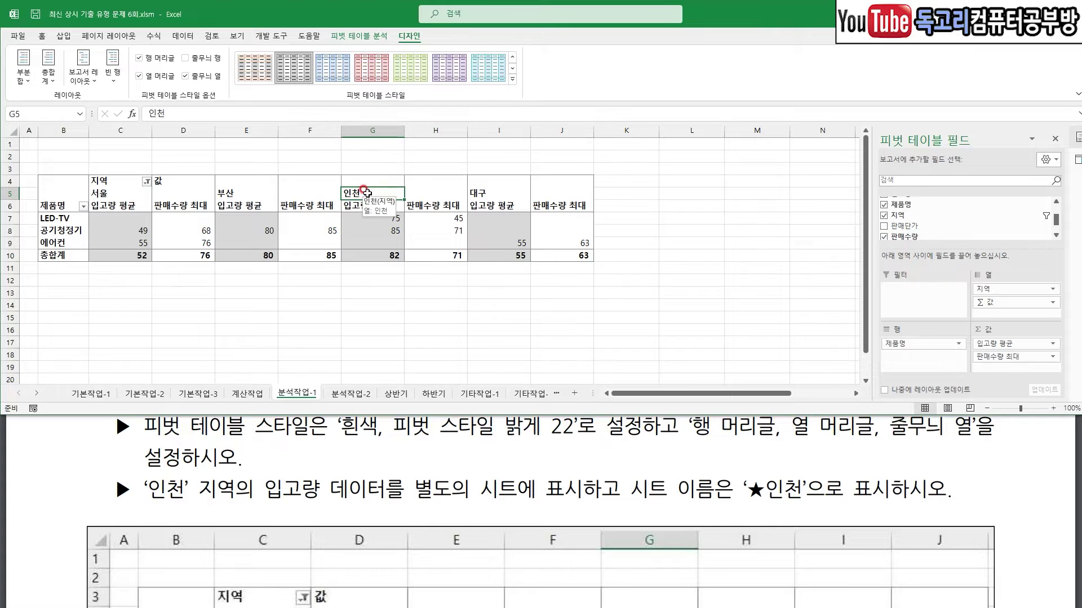
click(367, 255)
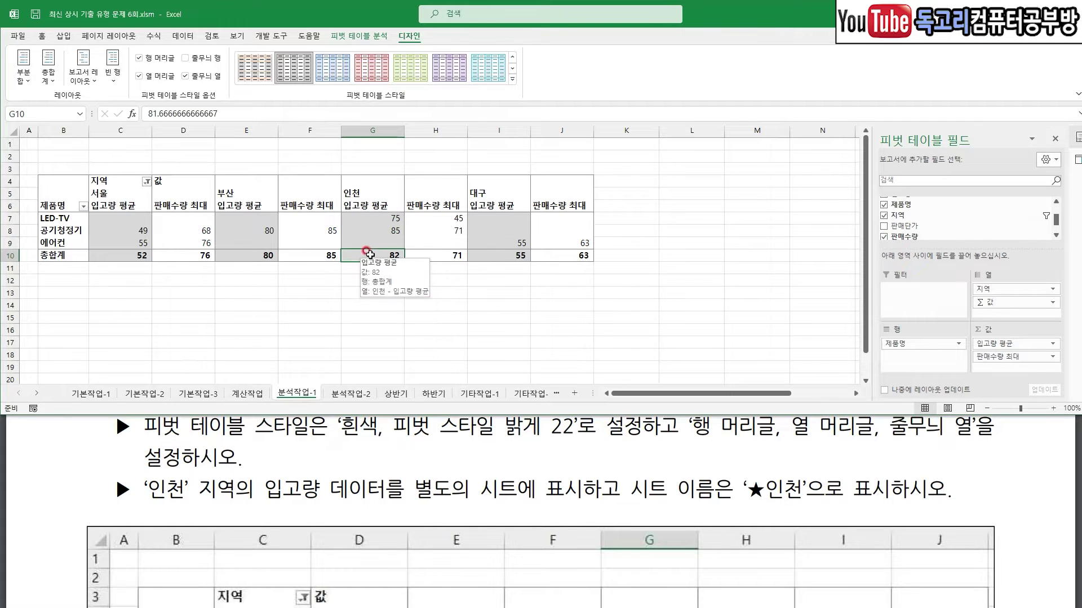
mouse_move(417, 260)
mouse_down()
mouse_move(388, 231)
mouse_move(406, 270)
mouse_up()
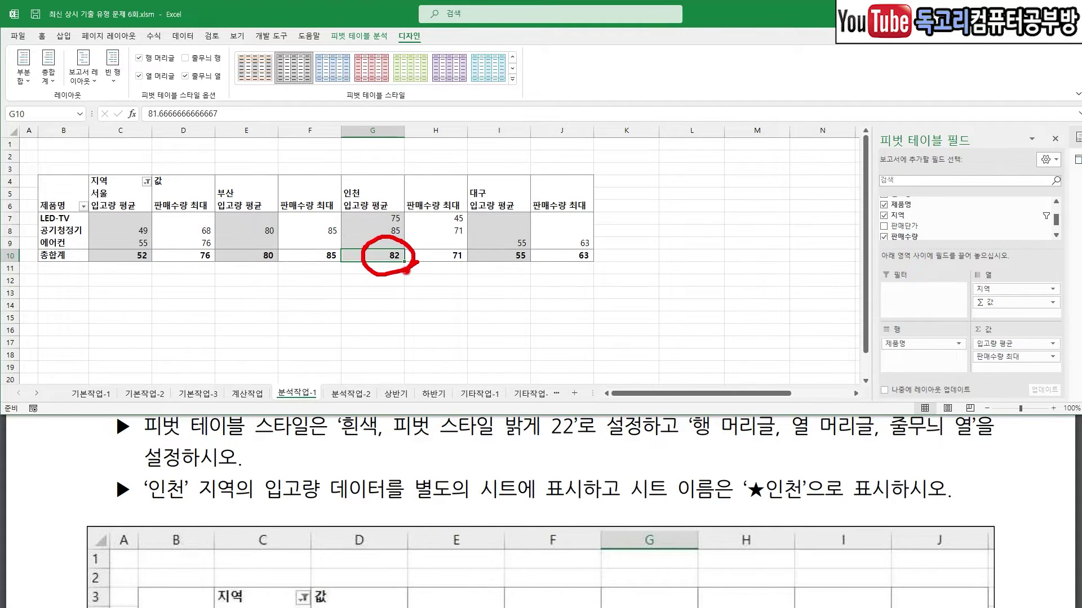
double_click(389, 255)
click(367, 216)
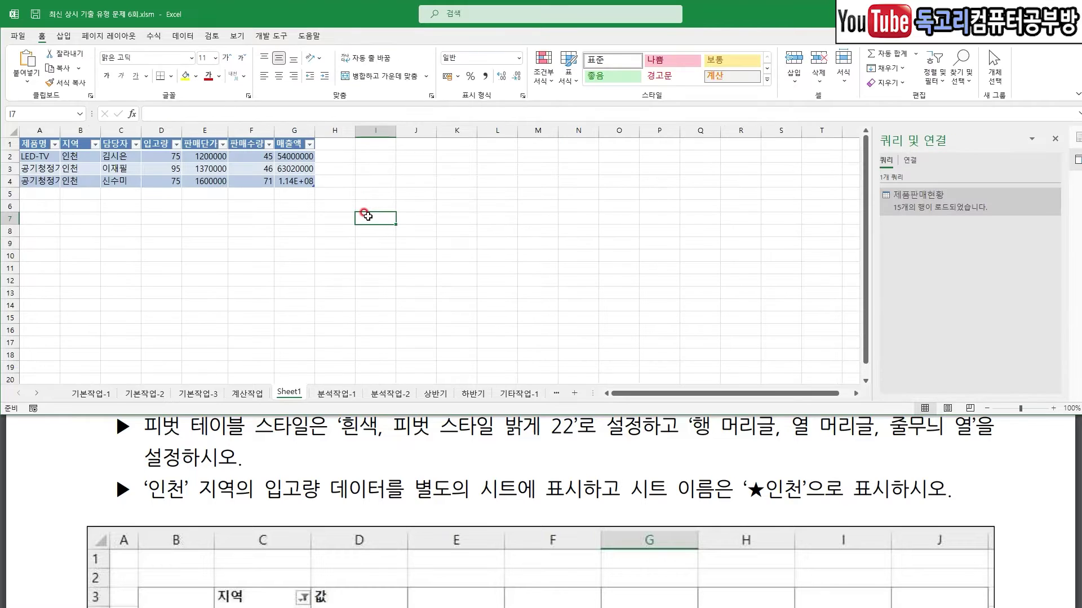
Autofit the widths of the 매출액 and 제품명 columns in the extracted 인천 table
double_click(315, 128)
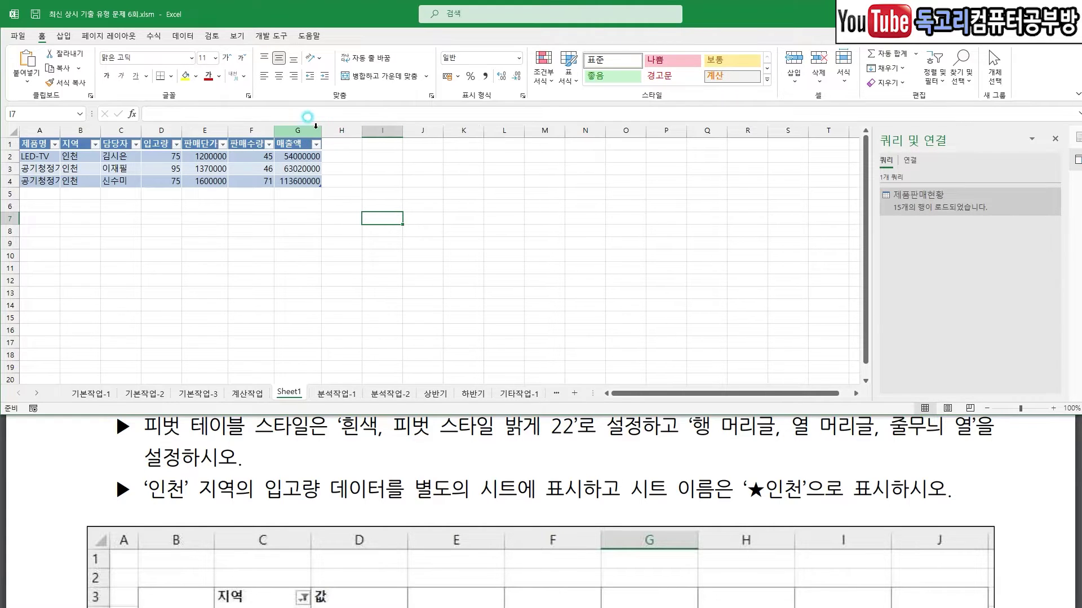
double_click(57, 128)
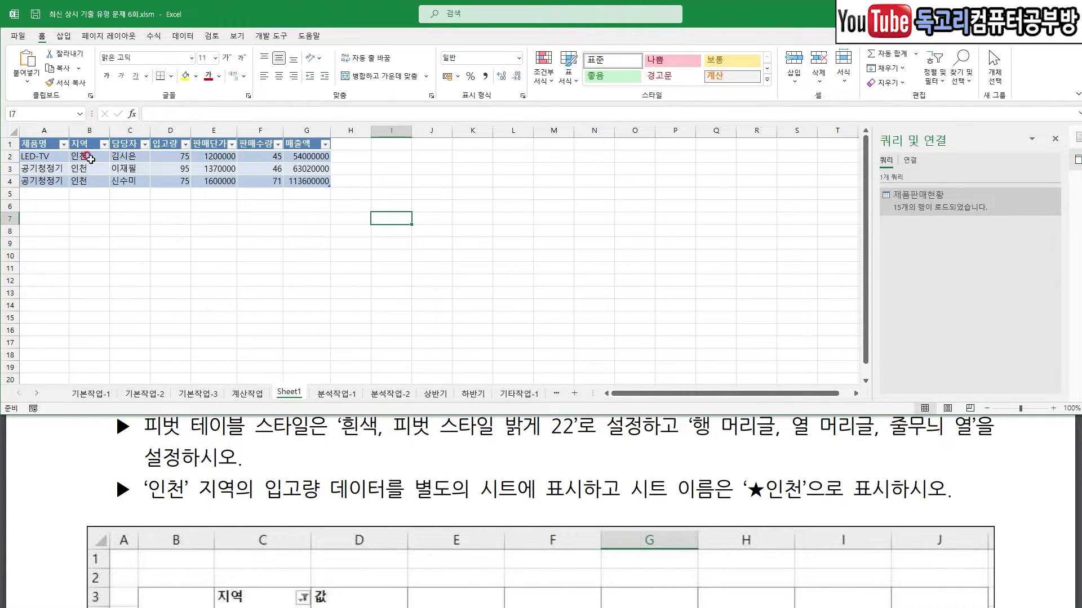
click(223, 216)
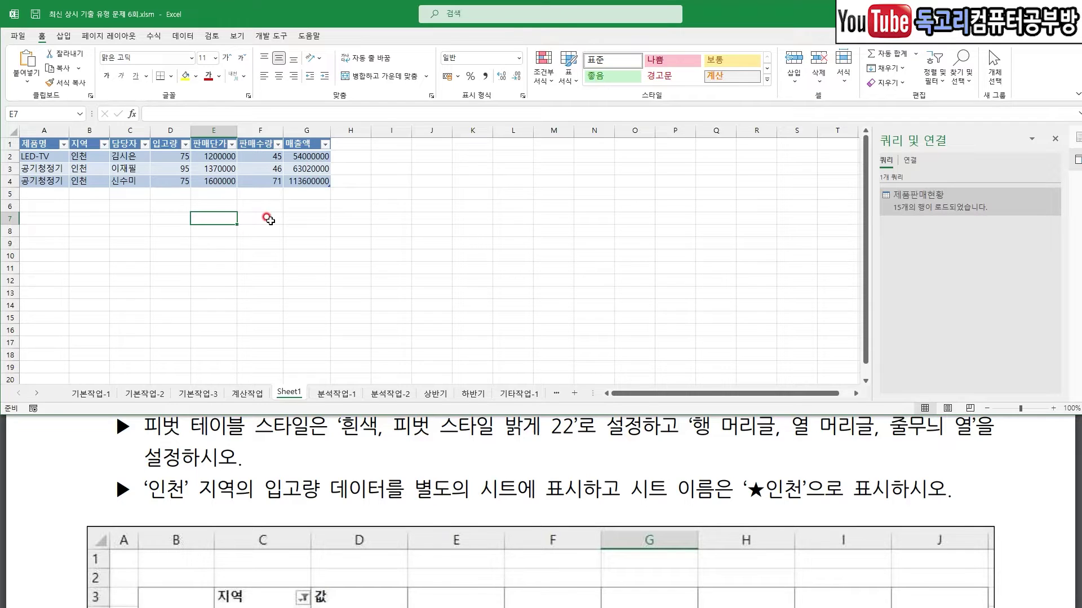
Rename the new detail sheet as ★인천
mouse_move(273, 373)
mouse_down()
mouse_move(282, 394)
mouse_move(307, 351)
mouse_up()
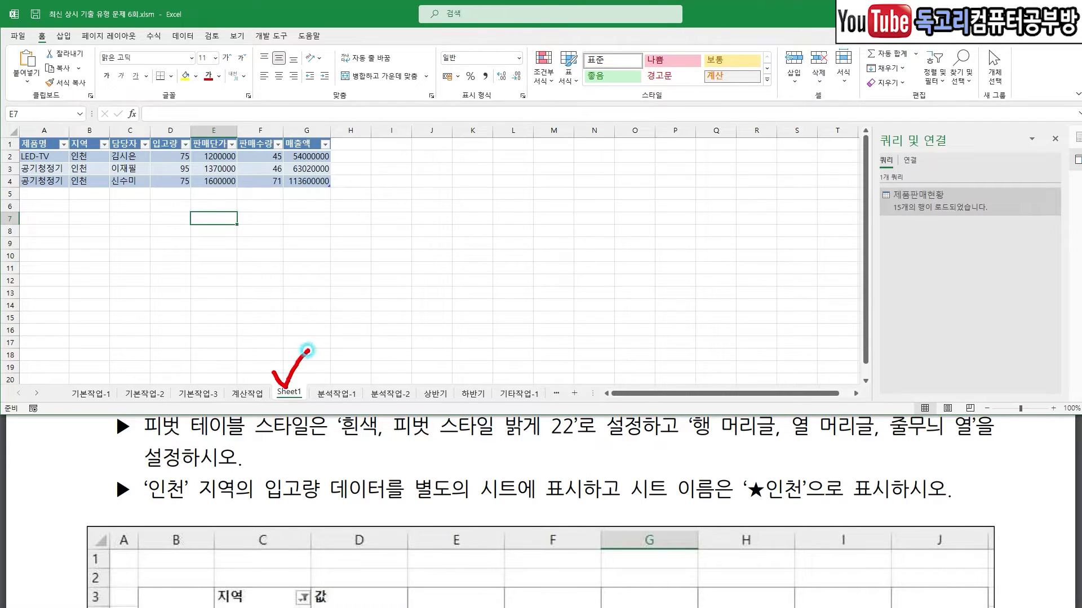
double_click(288, 391)
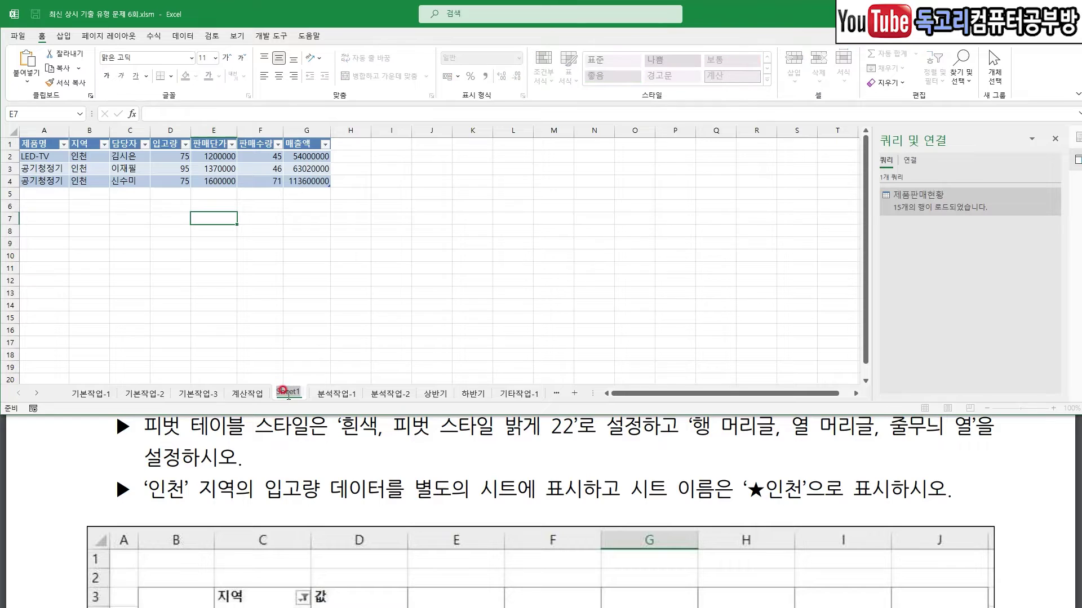
text(ㅁ)
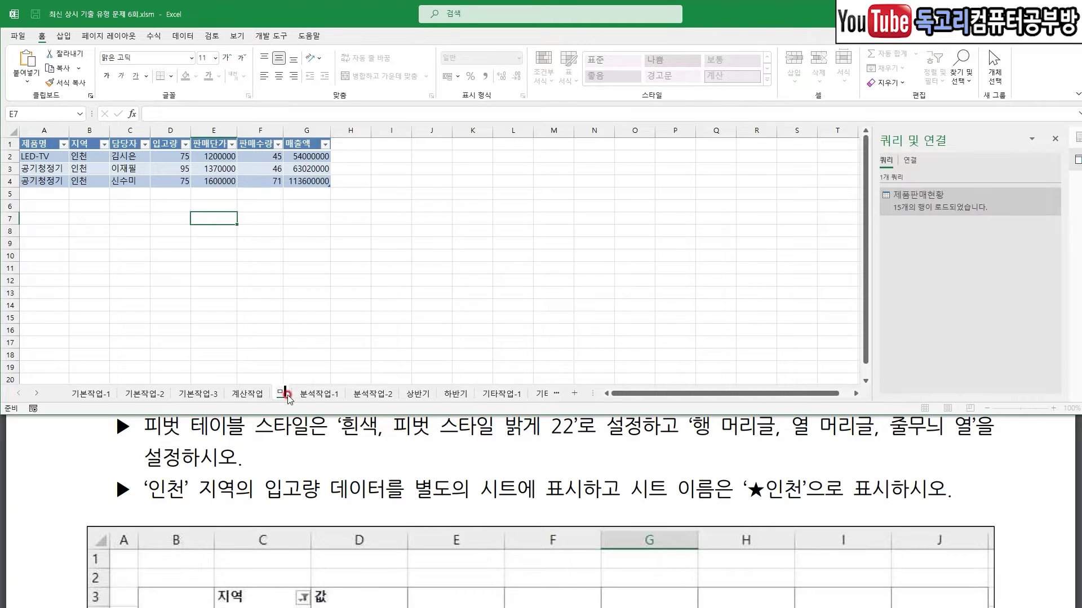
key(Hangul_Hanja)
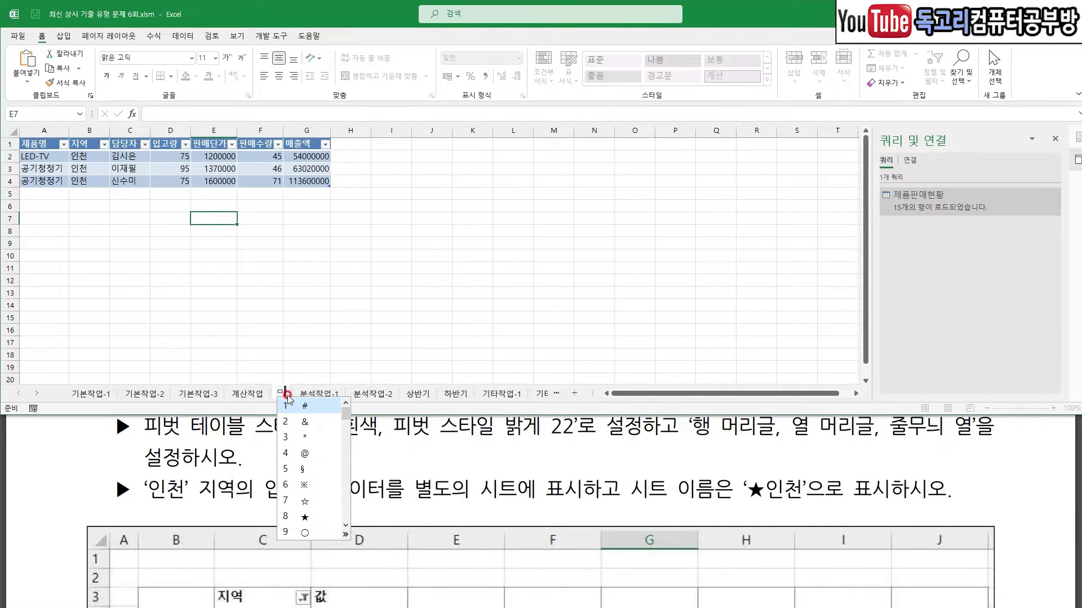
key(8)
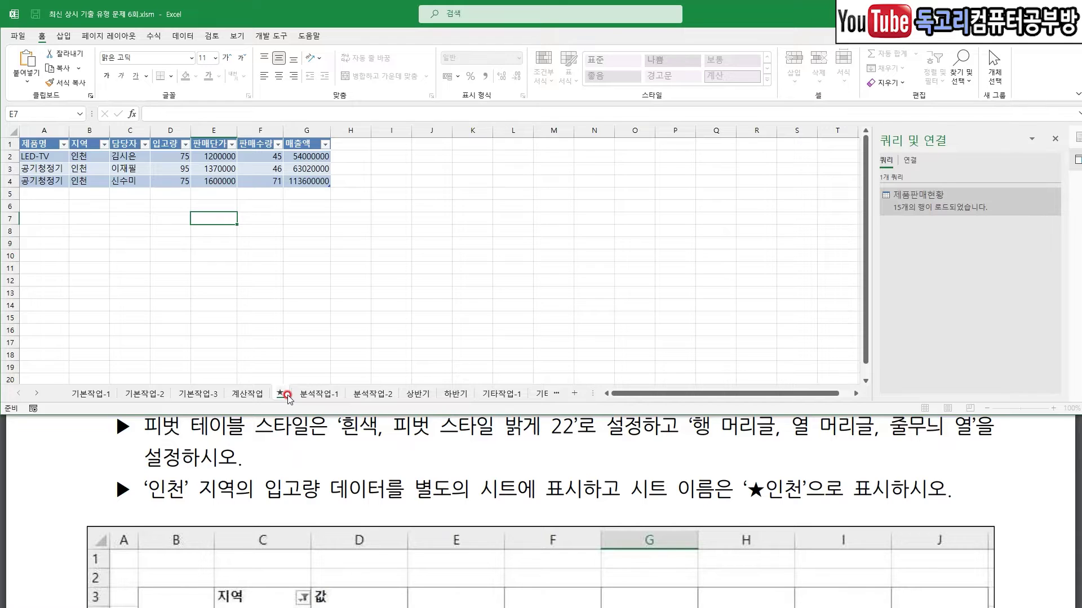
text(인ㅊ)
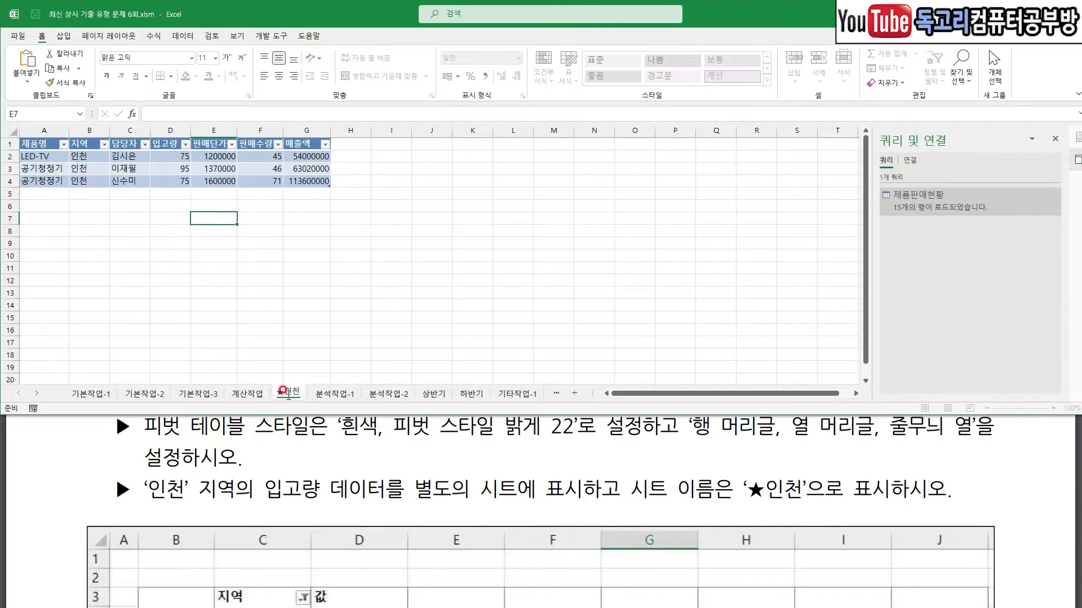
key(Return)
mouse_move(285, 363)
mouse_down()
mouse_move(262, 406)
mouse_move(350, 370)
mouse_move(304, 368)
mouse_up()
key(Escape)
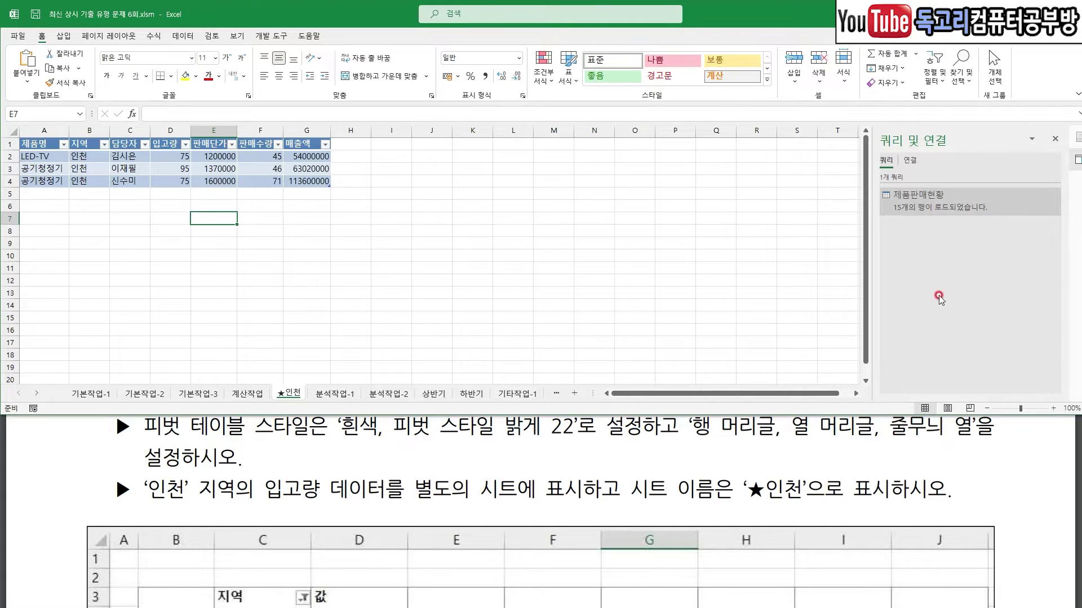
Read the 분석작업-2 instructions for consolidating the 상반기 and 하반기 data into B3:D8
click(325, 396)
click(458, 291)
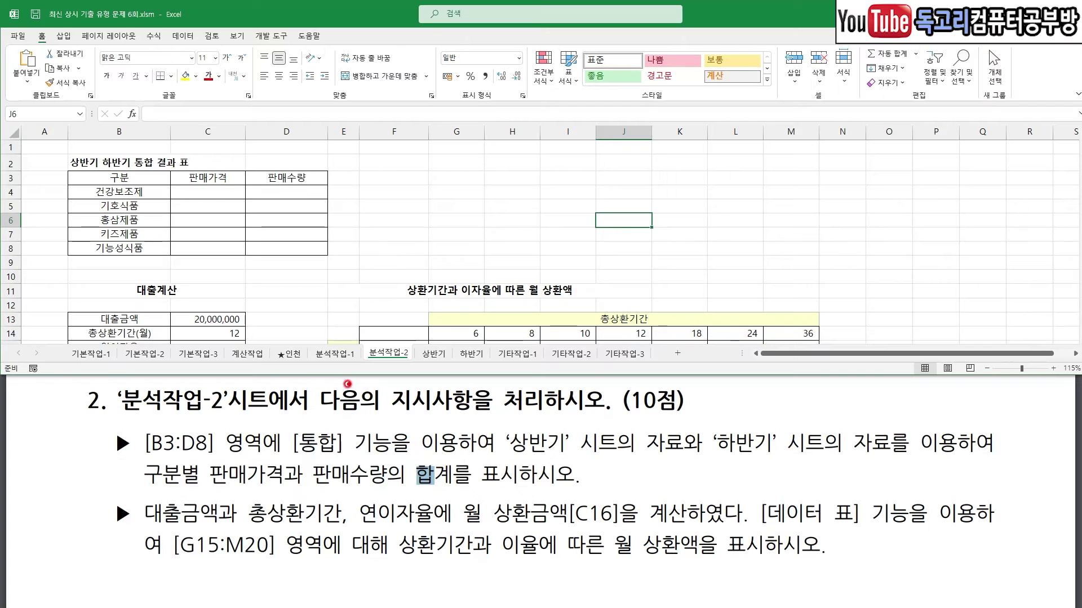
drag(112, 420, 222, 419)
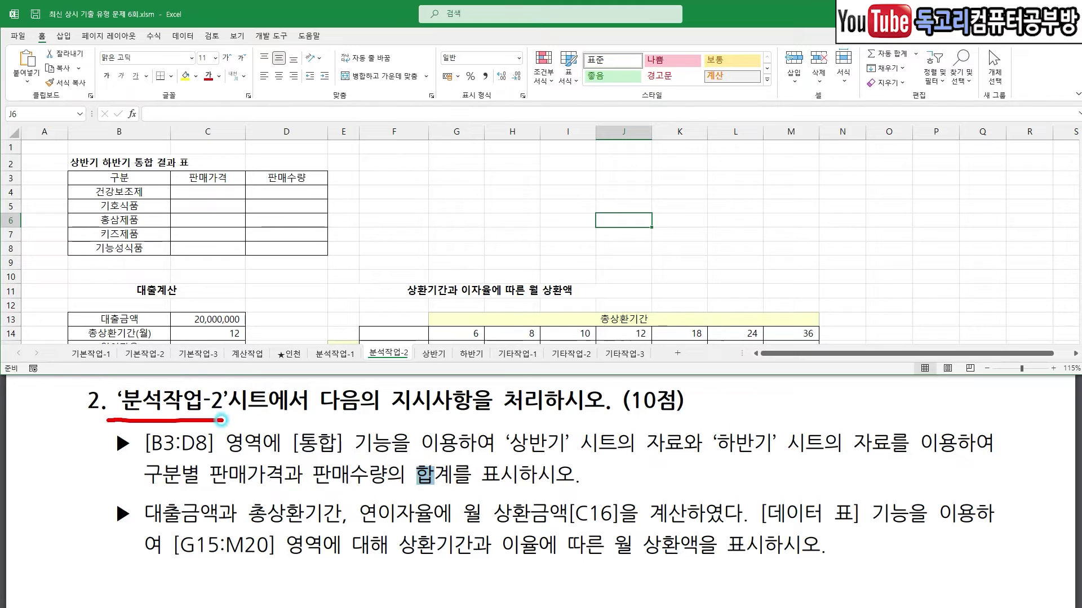
mouse_move(382, 323)
mouse_down()
mouse_move(394, 341)
mouse_move(428, 304)
mouse_up()
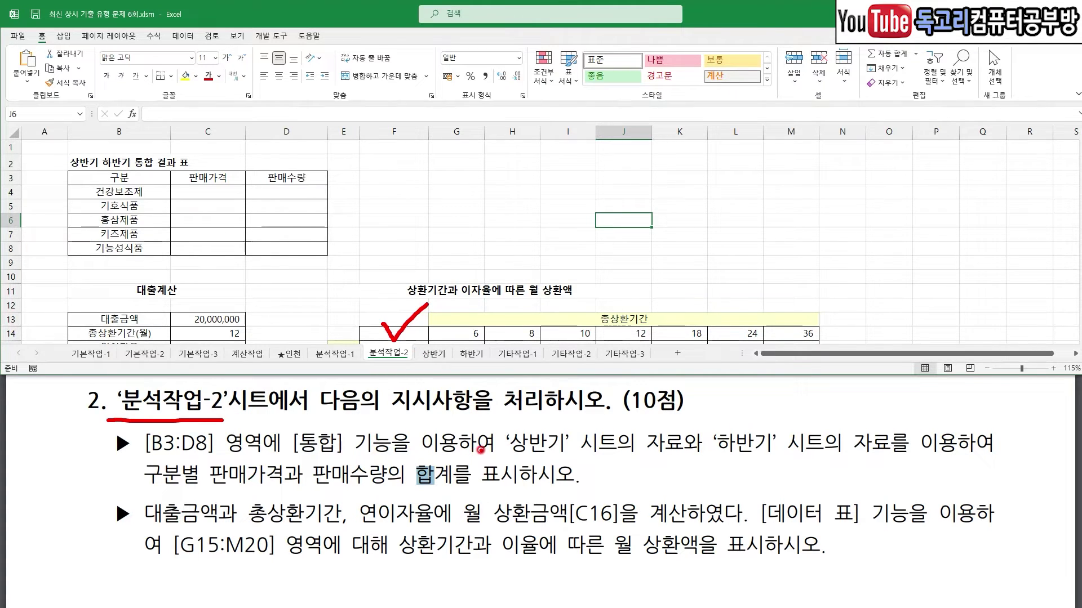
key(e)
drag(145, 461, 225, 461)
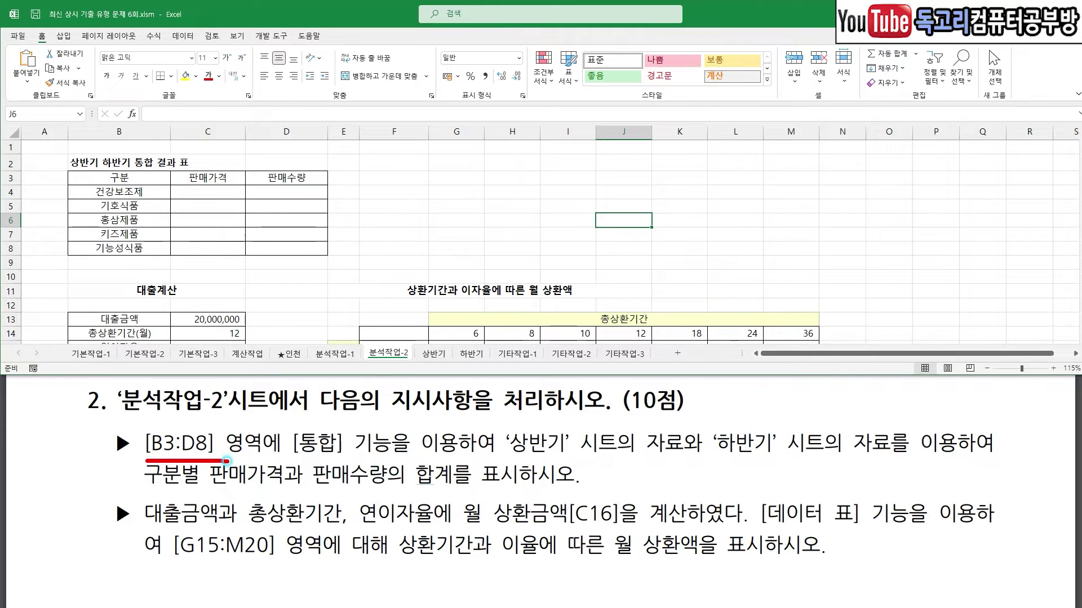
drag(294, 462, 373, 465)
drag(527, 463, 586, 459)
drag(714, 457, 843, 459)
drag(136, 491, 472, 493)
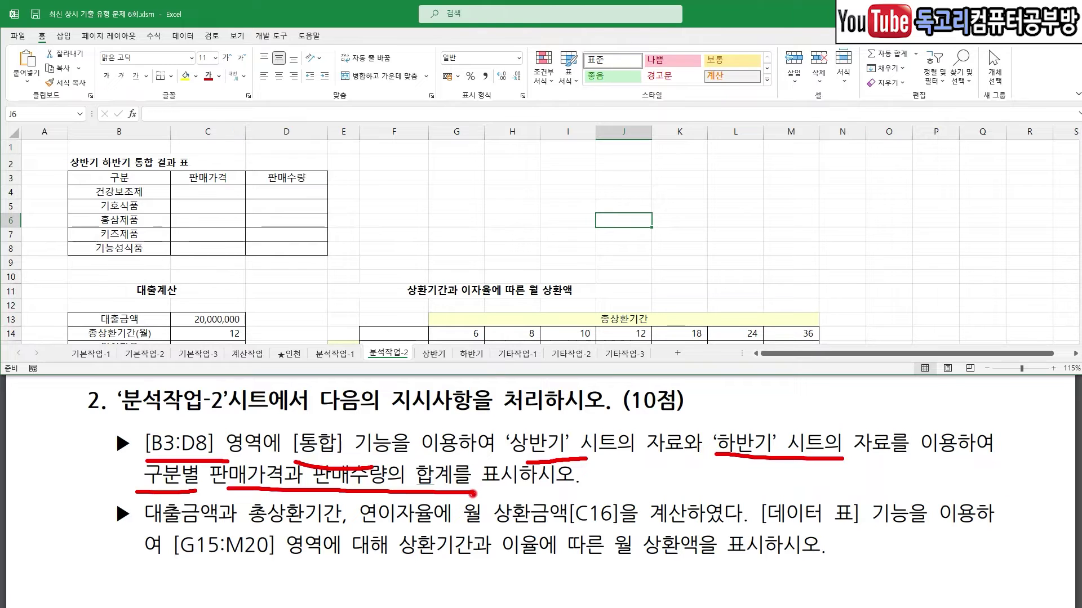
key(Escape)
Open Consolidate for the range B3:D8 of the 상반기 하반기 통합 결과 table
click(431, 245)
drag(147, 179, 293, 250)
click(187, 35)
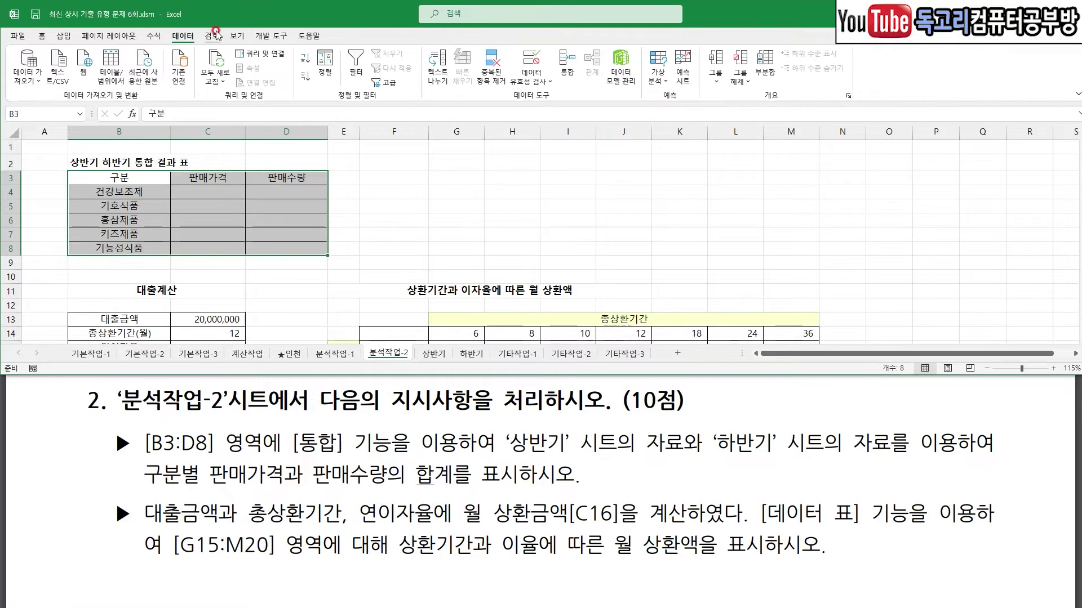
drag(231, 21, 171, 72)
drag(625, 52, 539, 111)
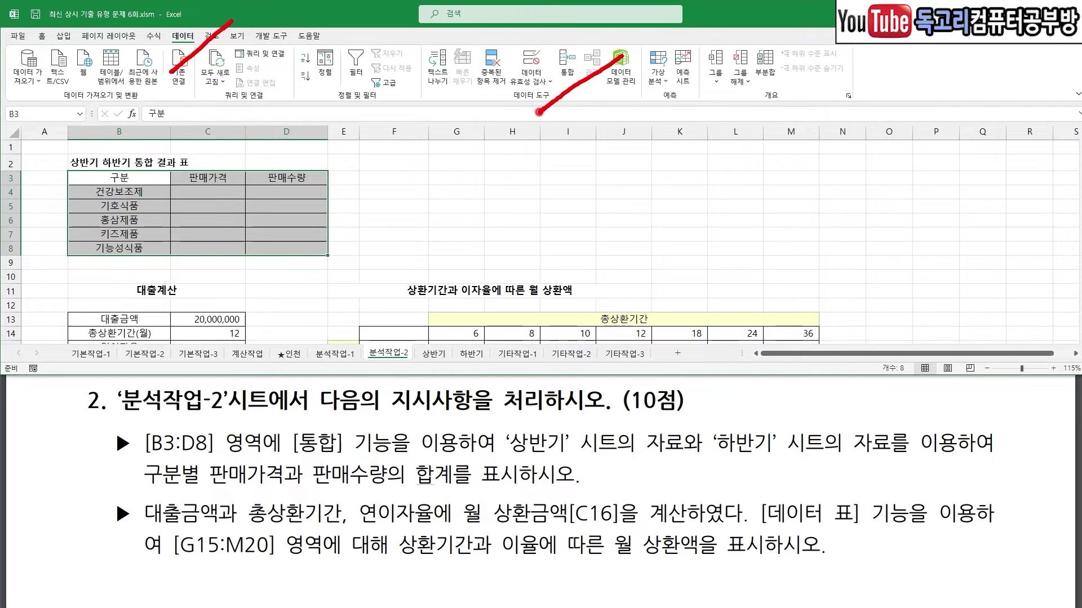
click(567, 63)
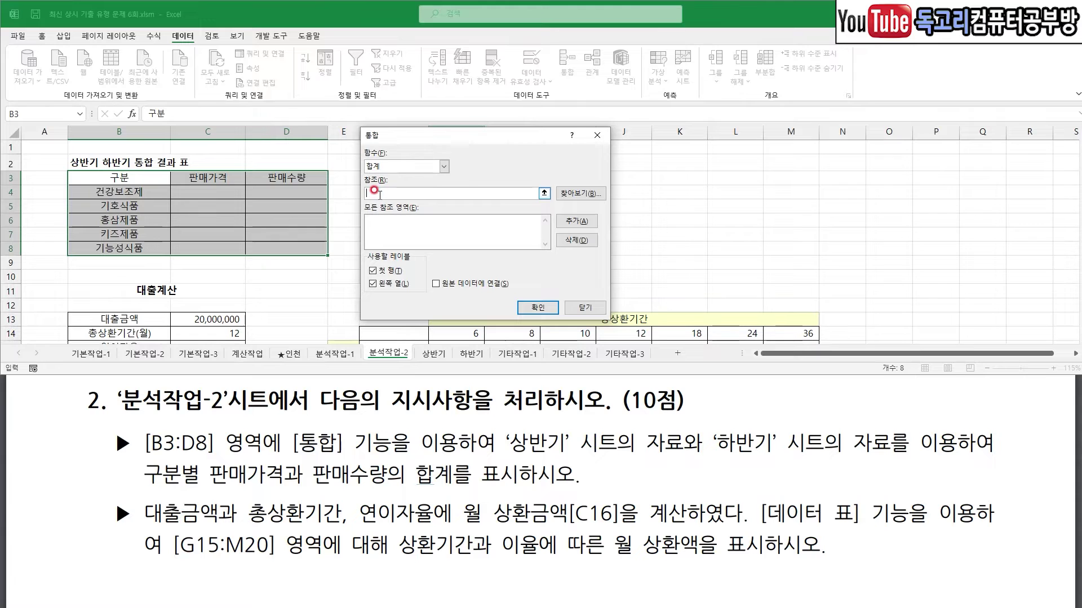
Add D3:I17 of the 상반기 sheet as the first reference range of the sum consolidation
click(433, 353)
mouse_move(391, 140)
mouse_down()
mouse_move(466, 153)
mouse_move(568, 143)
mouse_up()
mouse_move(195, 481)
mouse_down()
mouse_move(149, 495)
mouse_move(213, 445)
mouse_move(187, 488)
mouse_up()
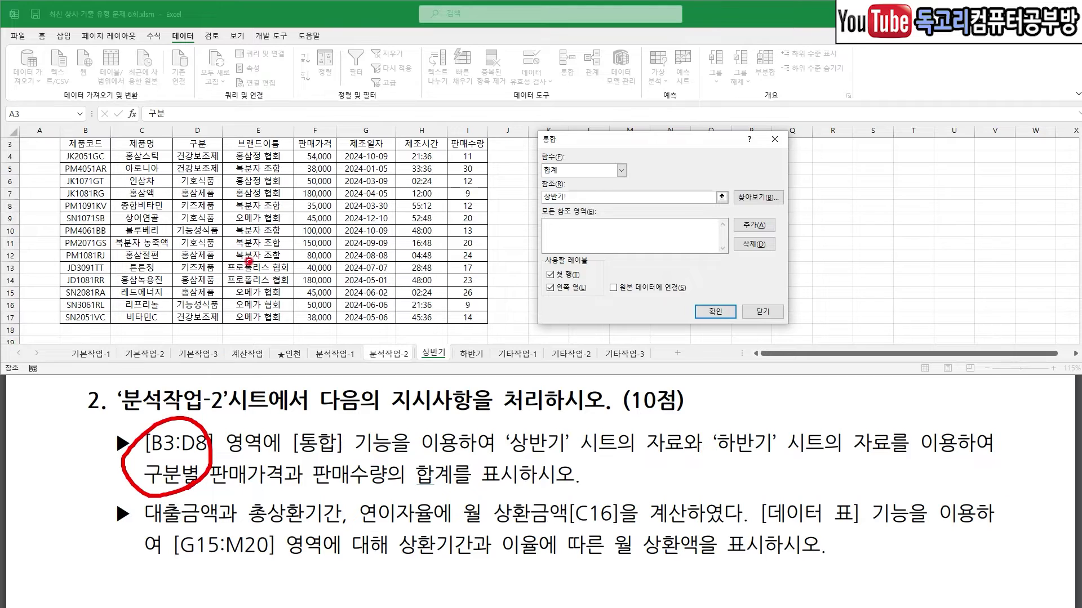
drag(190, 146, 459, 305)
key(Escape)
drag(197, 144, 462, 322)
click(754, 225)
click(551, 275)
click(553, 289)
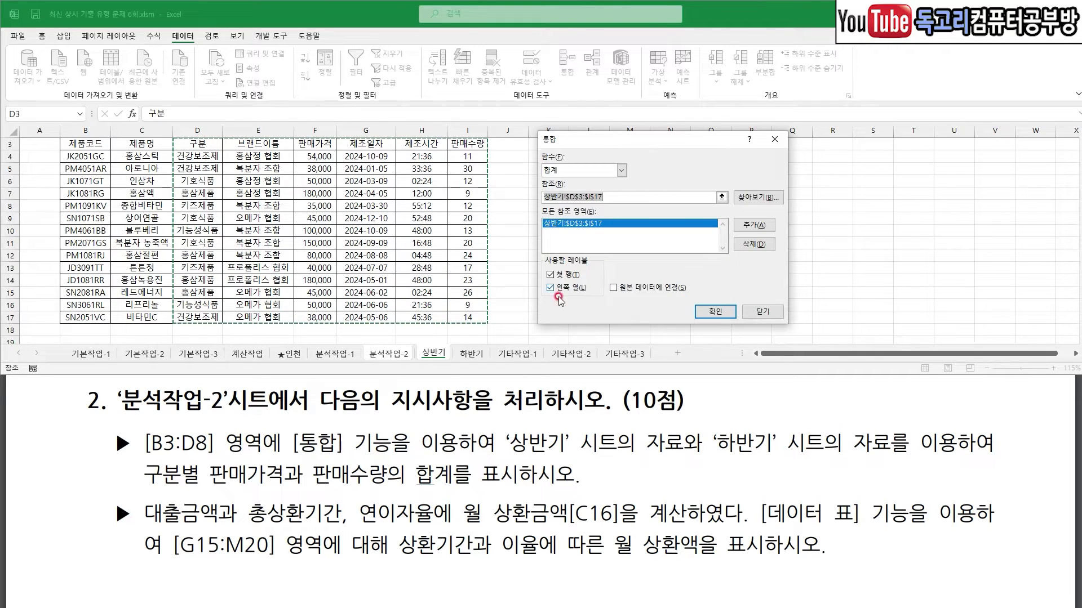
Add D3:I17 of the 하반기 sheet as the second reference and run the sum consolidation with first-row and left-column labels
click(471, 353)
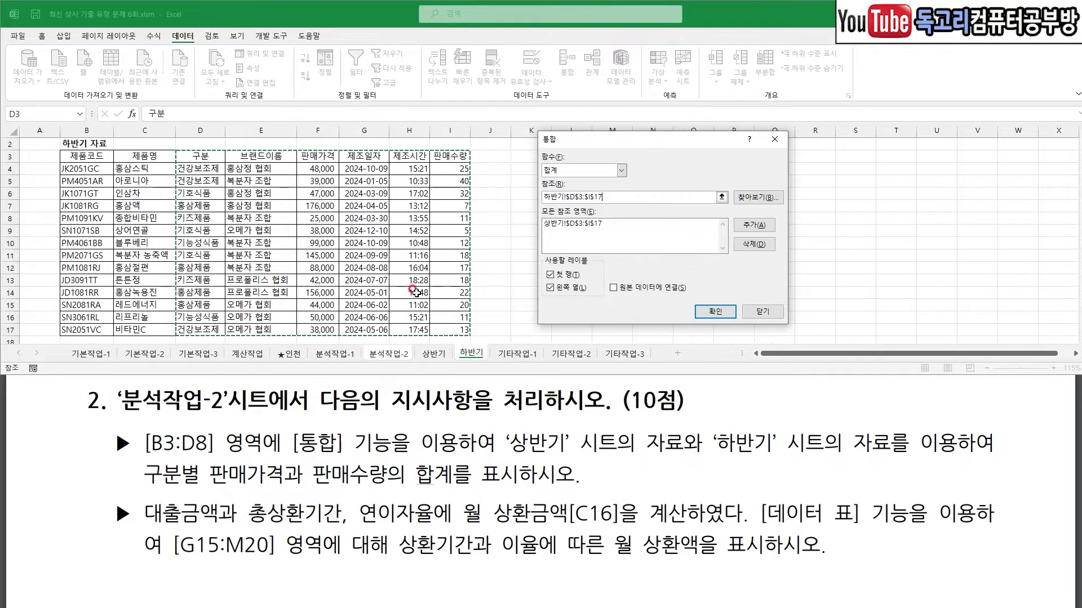
drag(189, 159, 468, 333)
click(754, 225)
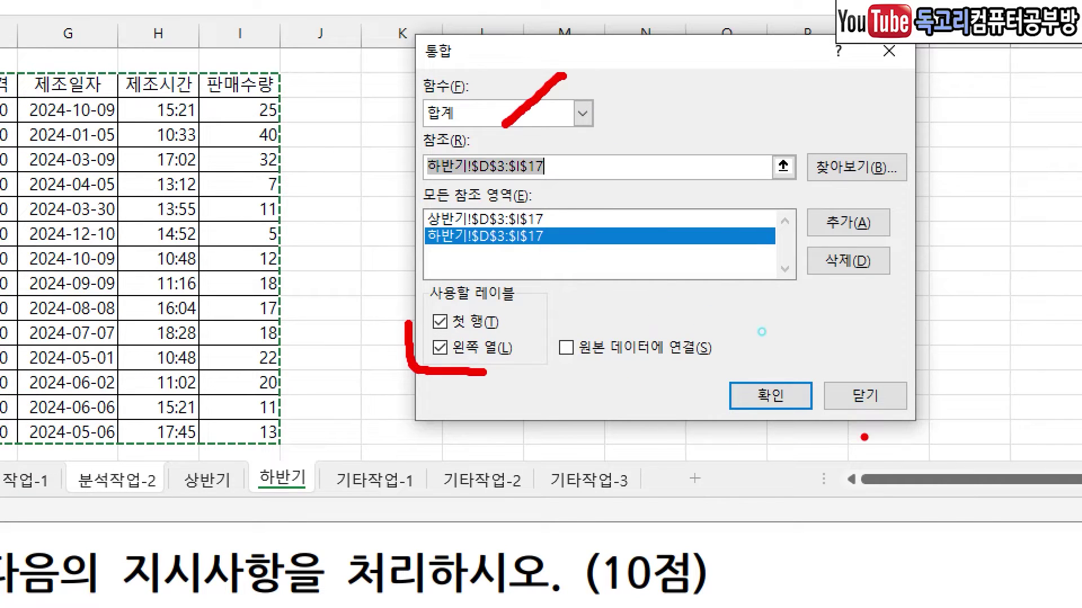
click(401, 179)
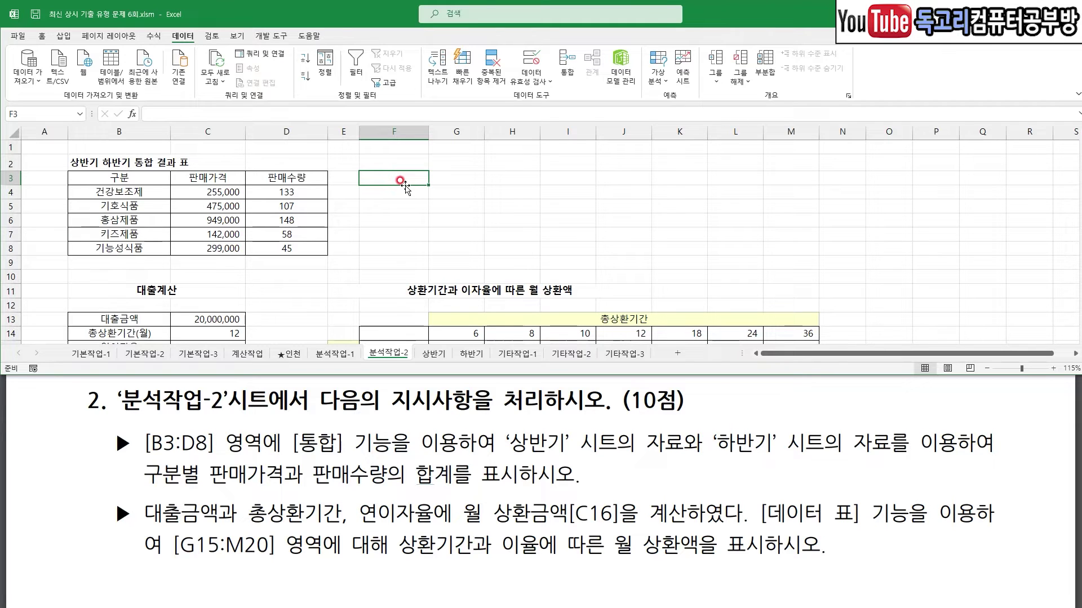
Link cell F14, the corner of the repayment table, to the monthly payment with =C16
scroll(425, 332, down, 3)
click(373, 353)
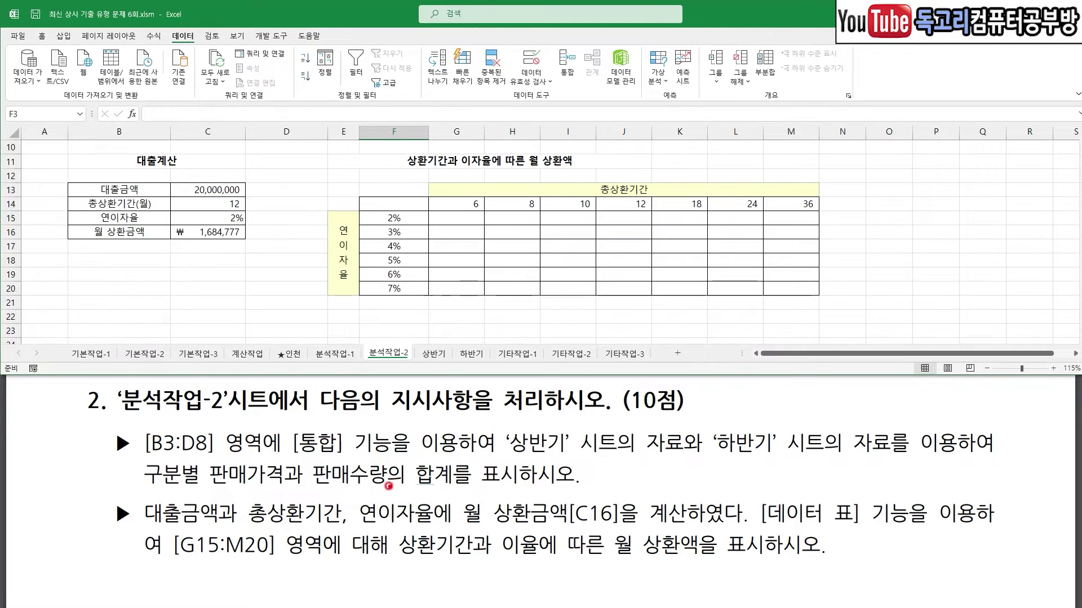
drag(300, 531, 347, 531)
drag(381, 530, 707, 533)
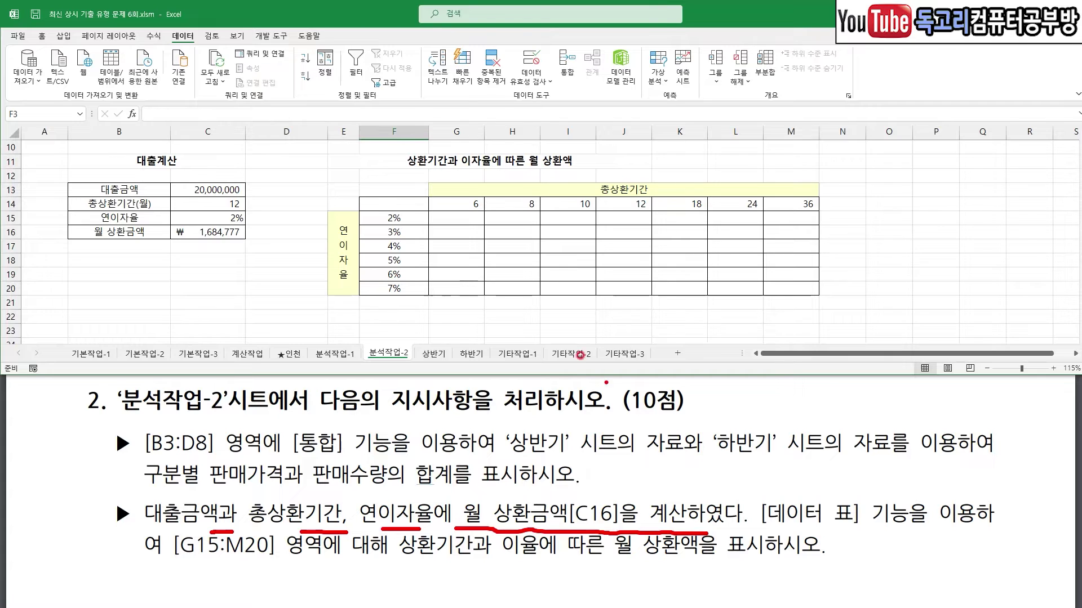
drag(800, 464, 830, 476)
mouse_move(387, 184)
mouse_down()
mouse_move(397, 209)
mouse_move(419, 178)
mouse_up()
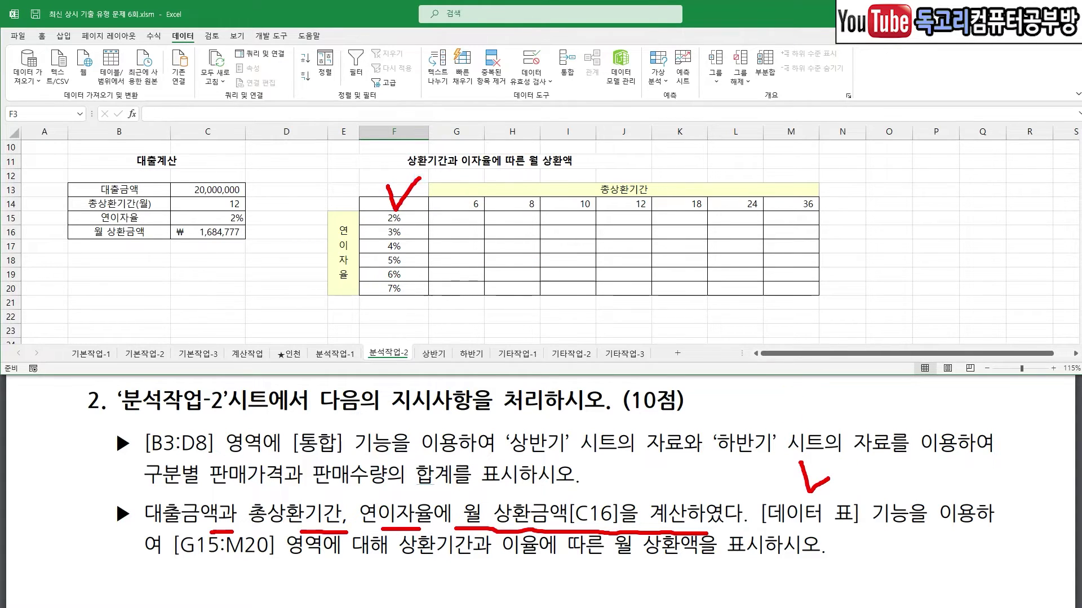
click(392, 203)
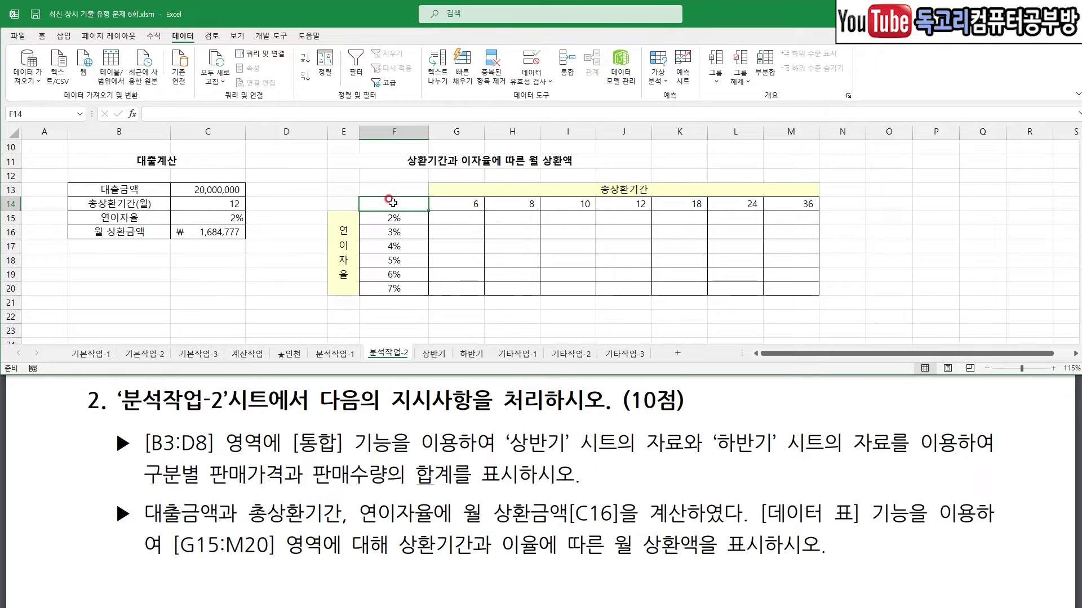
text(=)
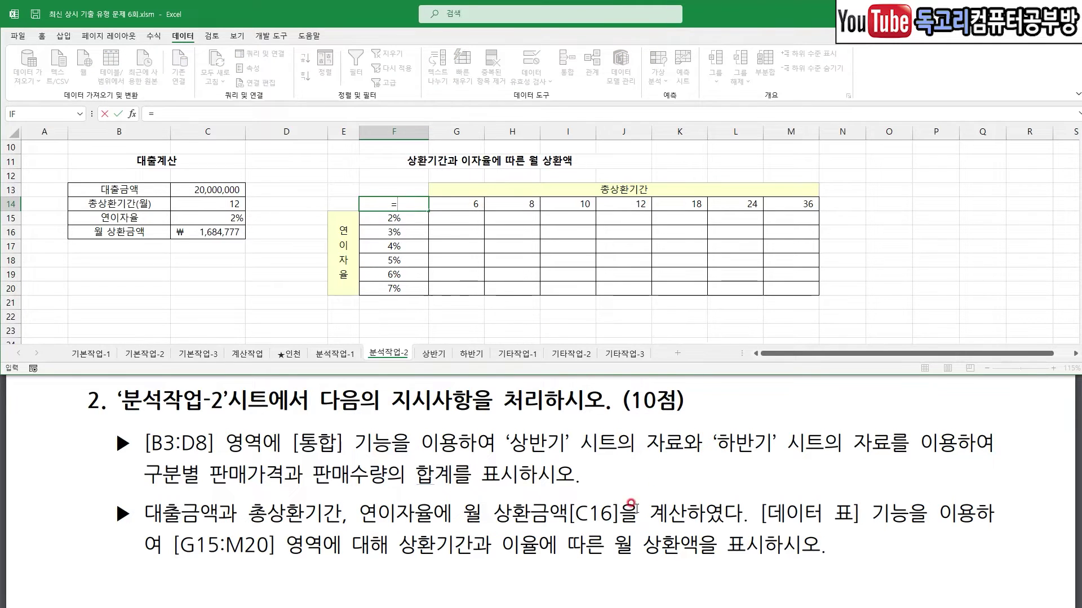
click(201, 232)
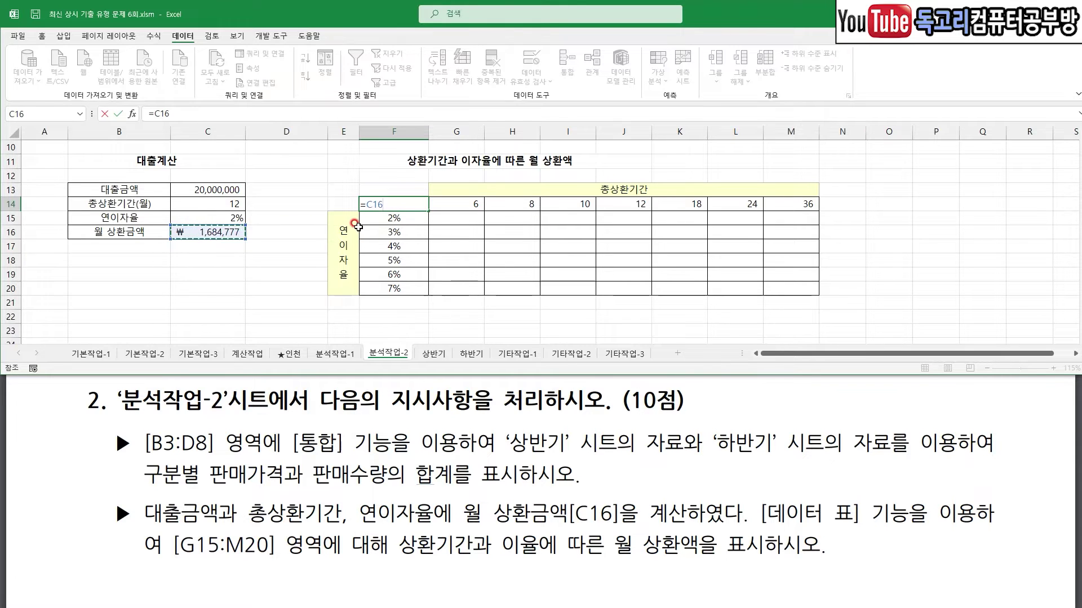
key(Return)
Start a what-if data table on F14:M20 with C14, the total repayment period, as the row input cell
drag(389, 204, 777, 291)
click(658, 75)
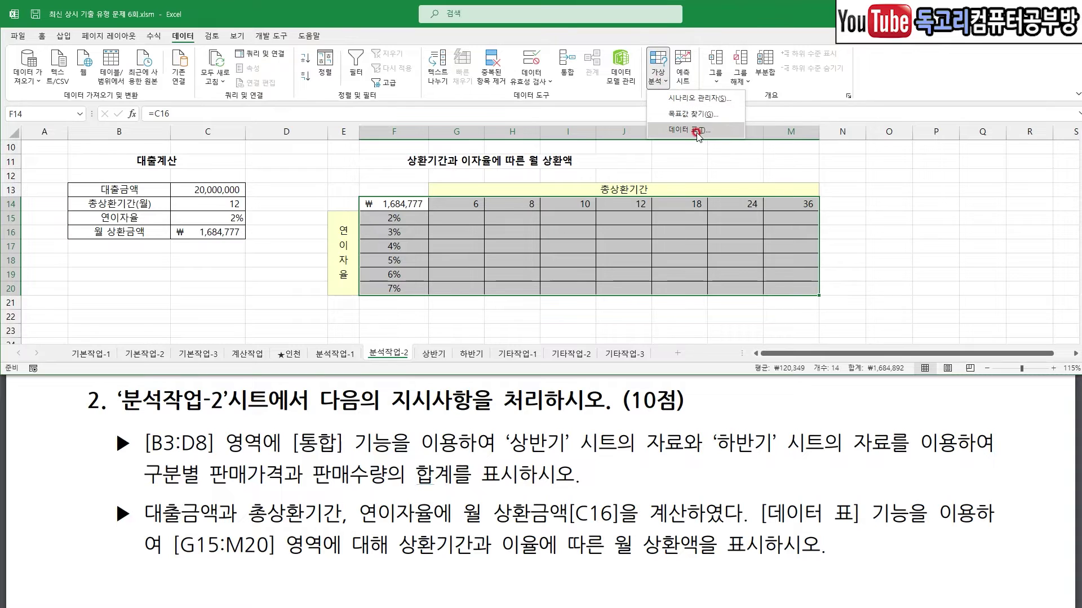
click(698, 131)
drag(593, 258, 612, 236)
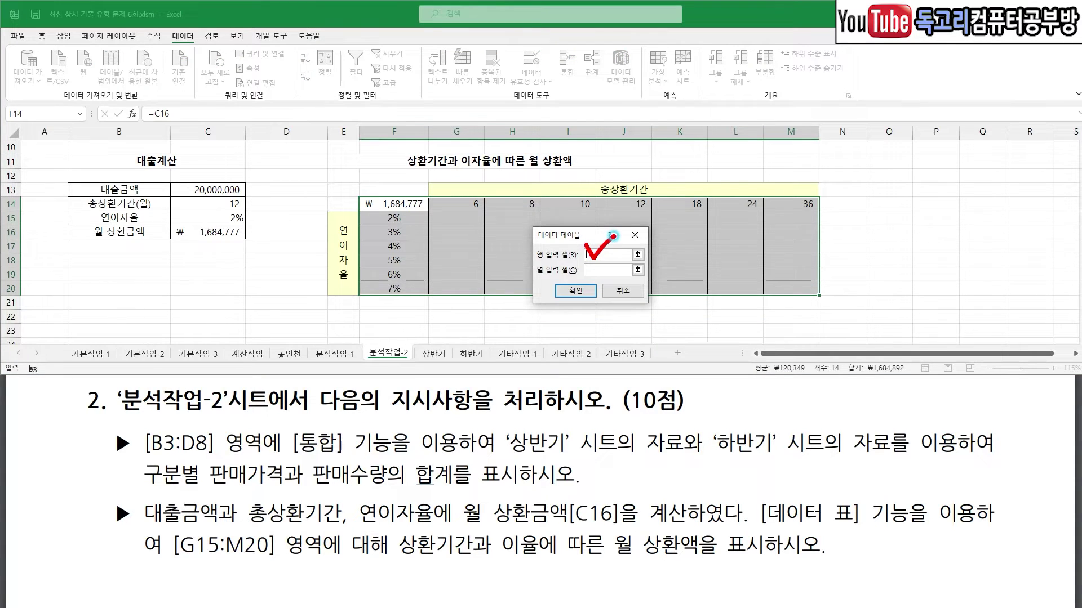
mouse_move(461, 209)
mouse_down()
mouse_move(722, 214)
mouse_move(870, 196)
mouse_move(855, 239)
mouse_up()
mouse_move(648, 193)
mouse_down()
mouse_move(598, 213)
mouse_move(658, 161)
mouse_move(645, 206)
mouse_up()
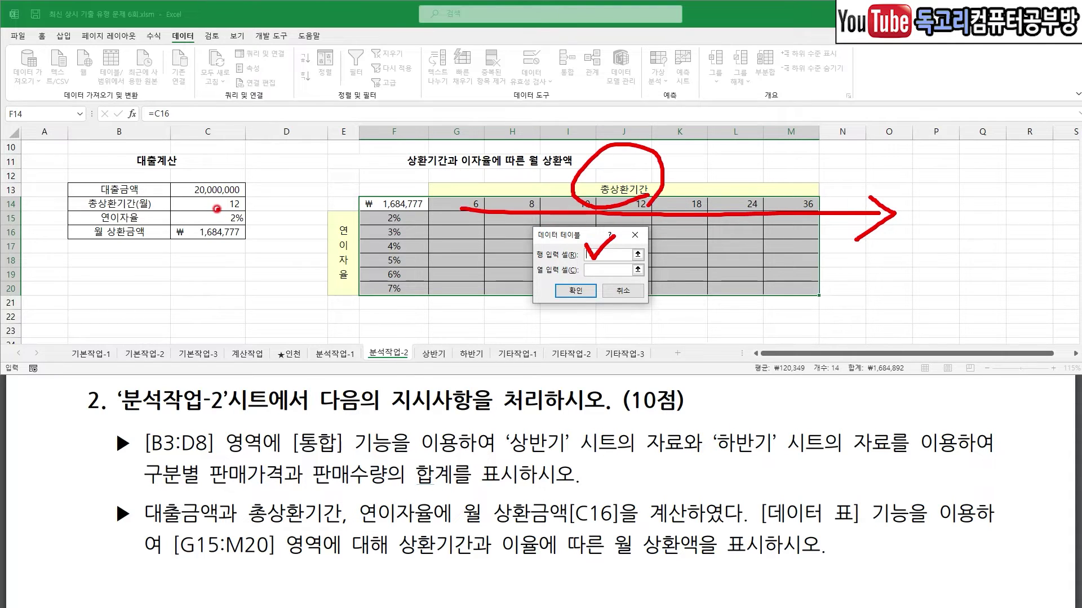
mouse_move(242, 207)
mouse_down()
mouse_move(211, 199)
mouse_move(242, 210)
mouse_up()
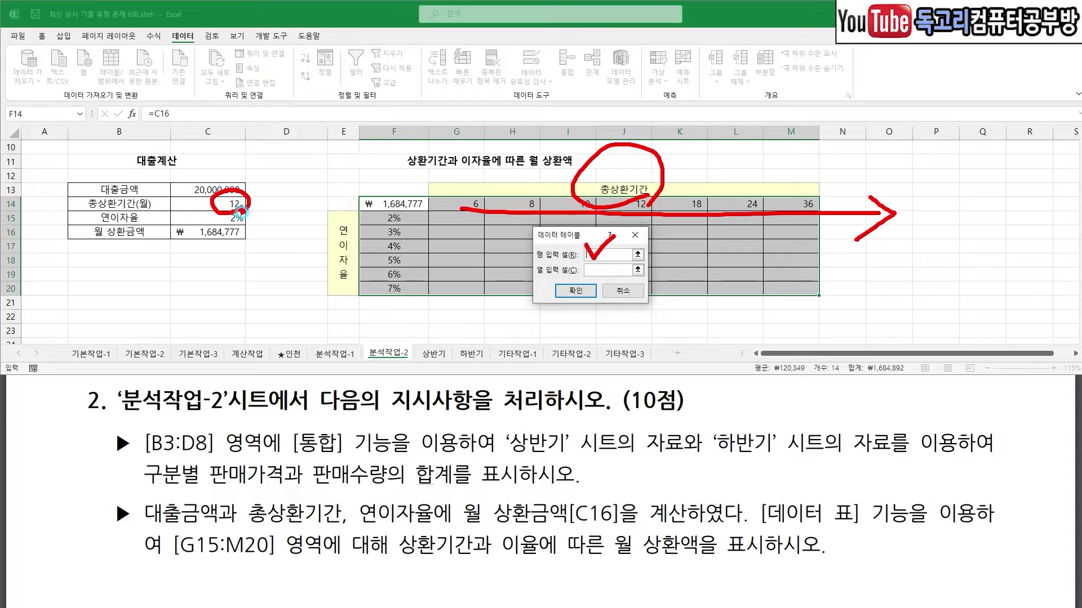
key(Escape)
click(234, 207)
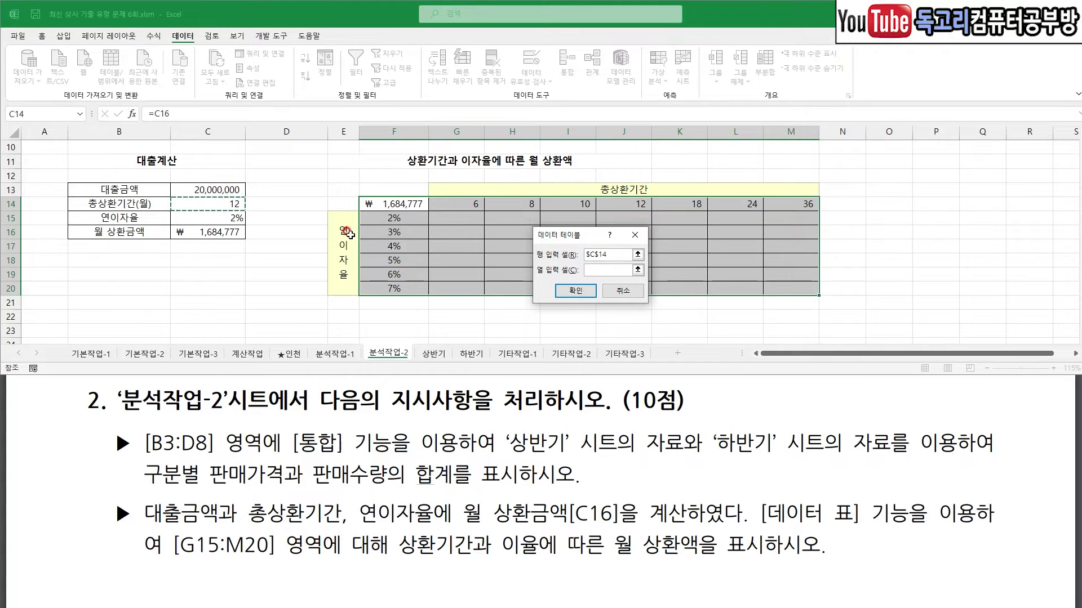
Set C15, the annual interest rate, as the column input cell and create the data table
click(597, 270)
drag(592, 267, 630, 260)
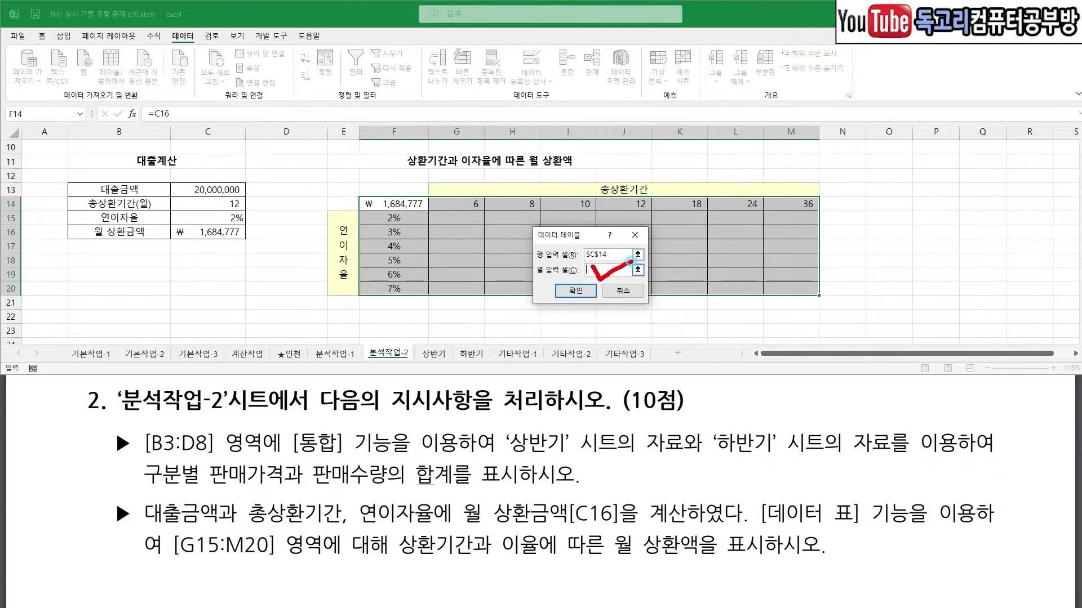
drag(408, 169, 409, 345)
mouse_move(398, 320)
mouse_down()
mouse_move(401, 329)
mouse_move(431, 322)
mouse_up()
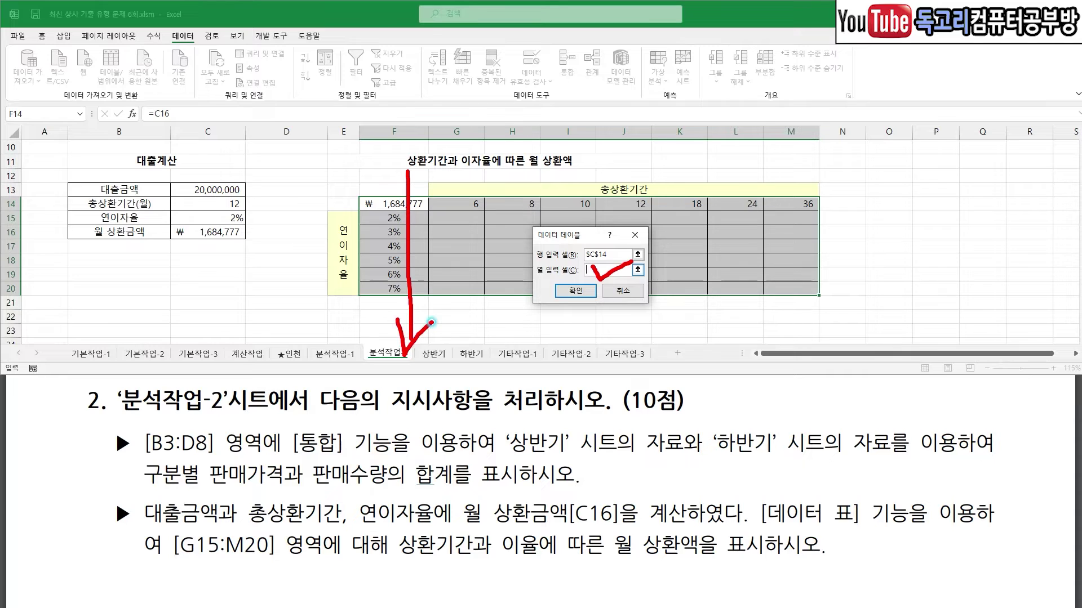
mouse_move(367, 287)
mouse_down()
mouse_move(304, 237)
mouse_move(369, 257)
mouse_move(366, 286)
mouse_up()
mouse_move(223, 223)
mouse_down()
mouse_move(234, 201)
mouse_move(239, 234)
mouse_up()
key(Escape)
click(235, 219)
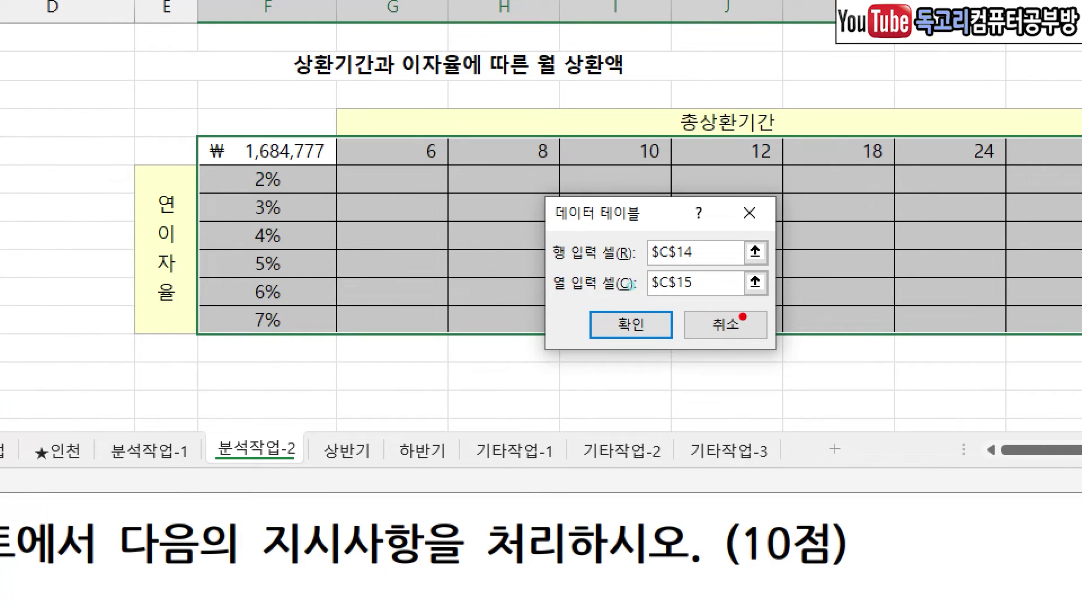
drag(631, 287, 573, 326)
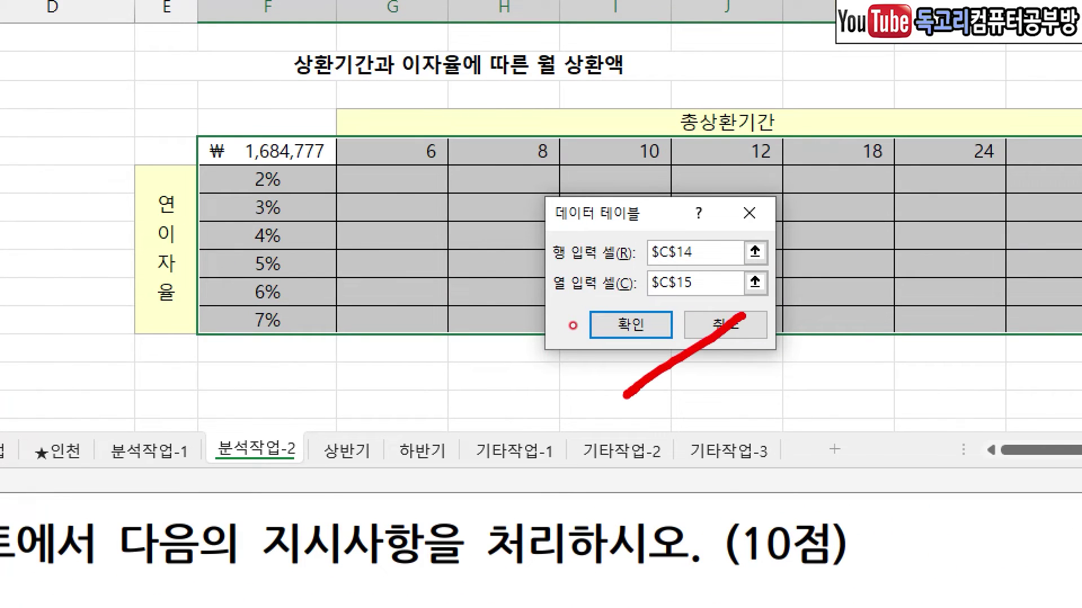
click(631, 324)
click(889, 261)
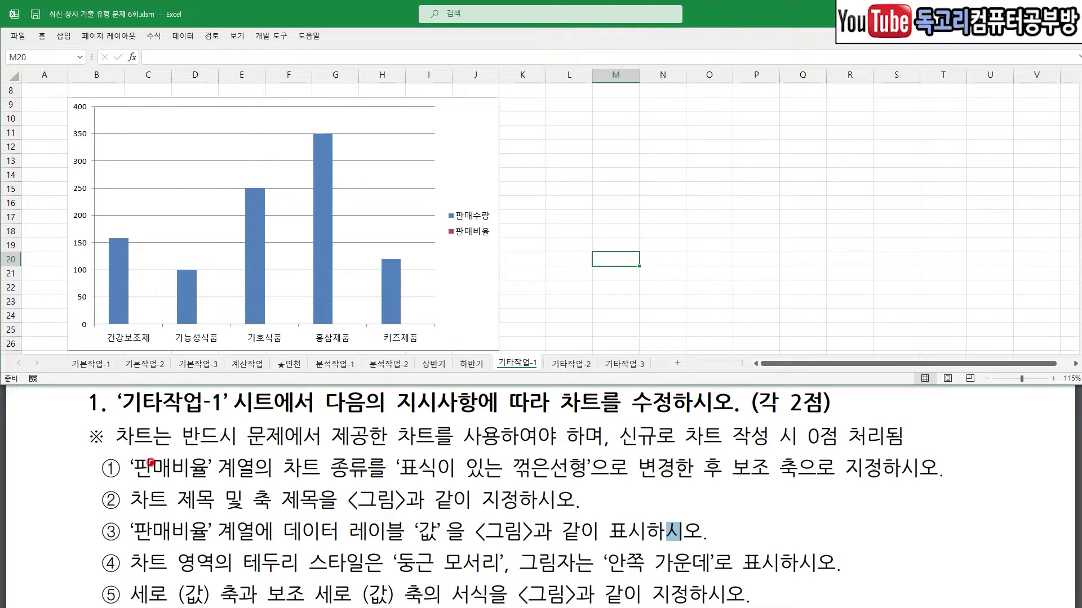
drag(508, 338, 551, 320)
drag(571, 415, 633, 415)
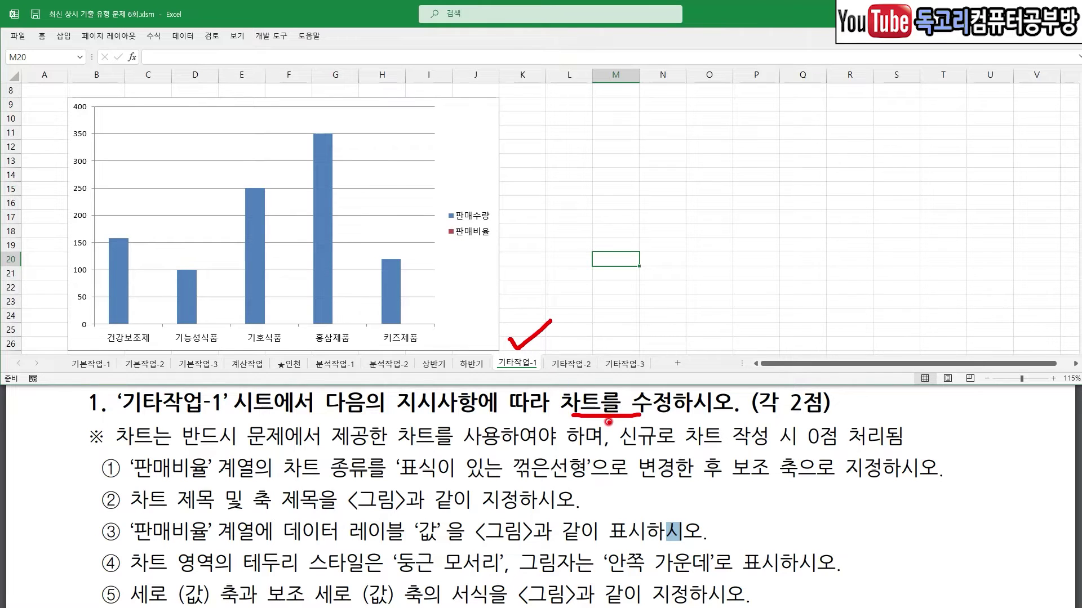
key(e)
drag(134, 483, 327, 483)
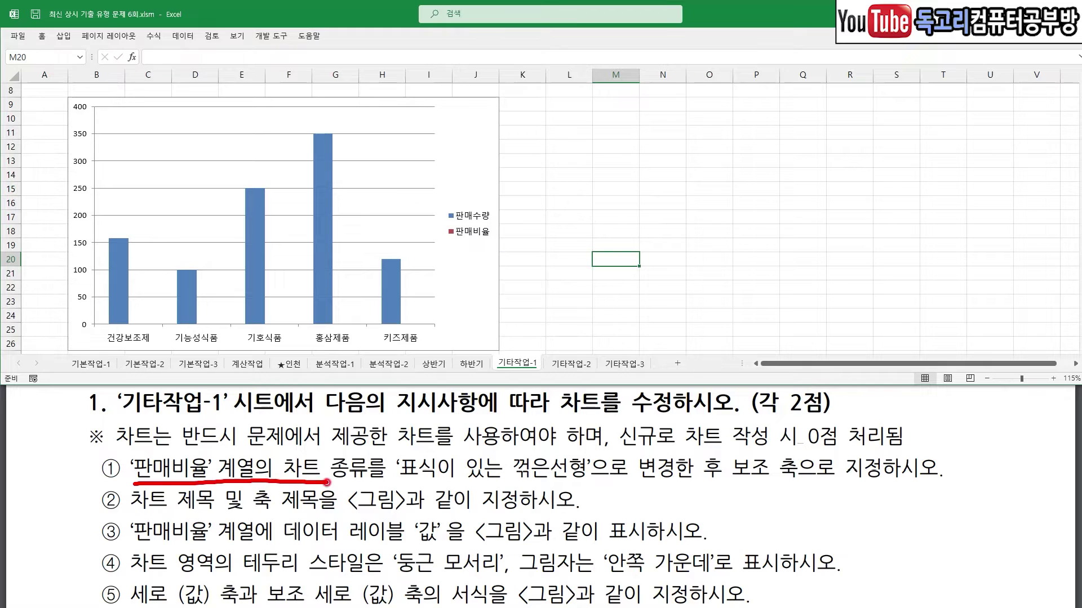
drag(424, 485, 555, 482)
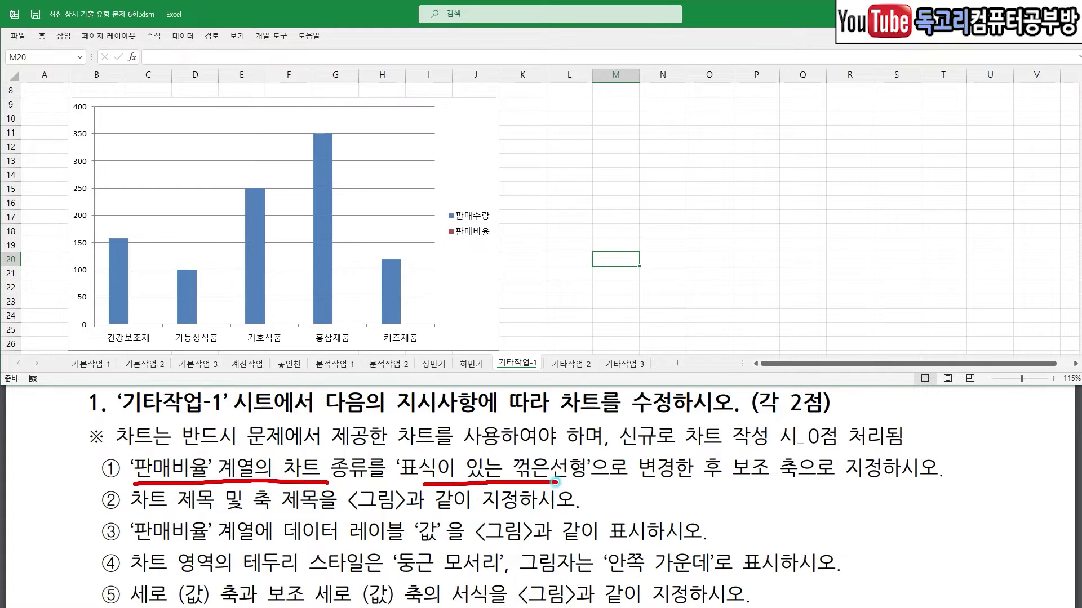
drag(731, 484, 881, 488)
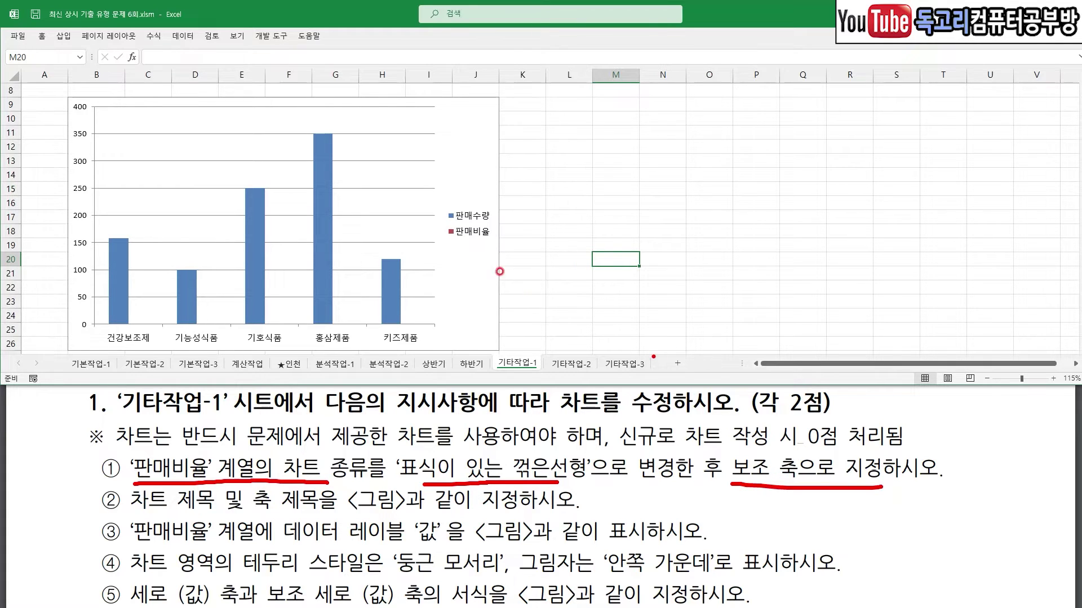
Change the 판매비율 series to a line with markers (표식이 있는 꺾은선형) plotted on the secondary axis
right_click(325, 215)
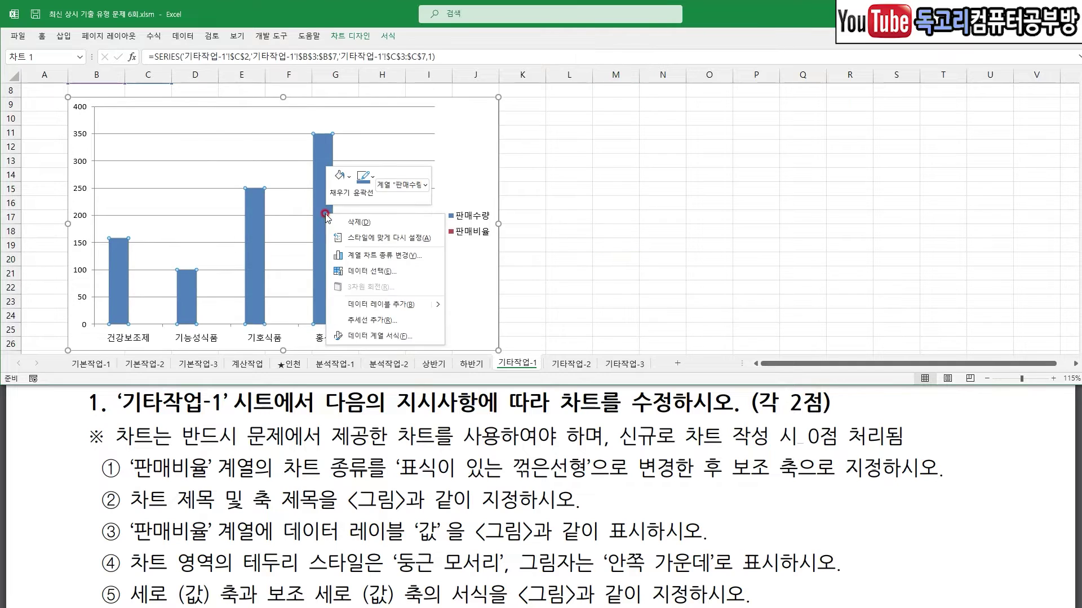
click(401, 256)
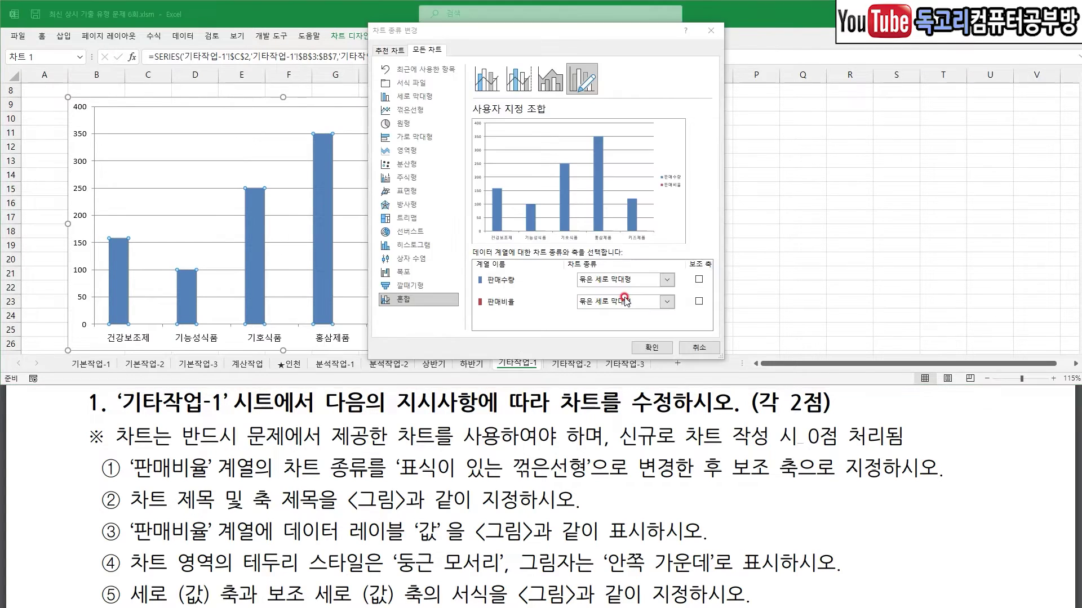
click(665, 302)
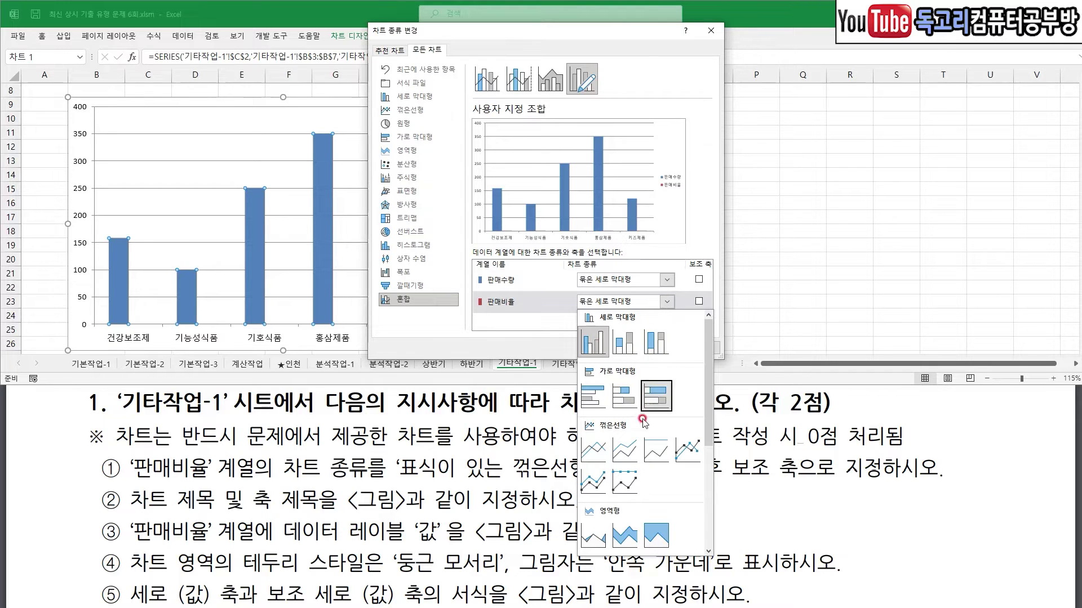
click(687, 459)
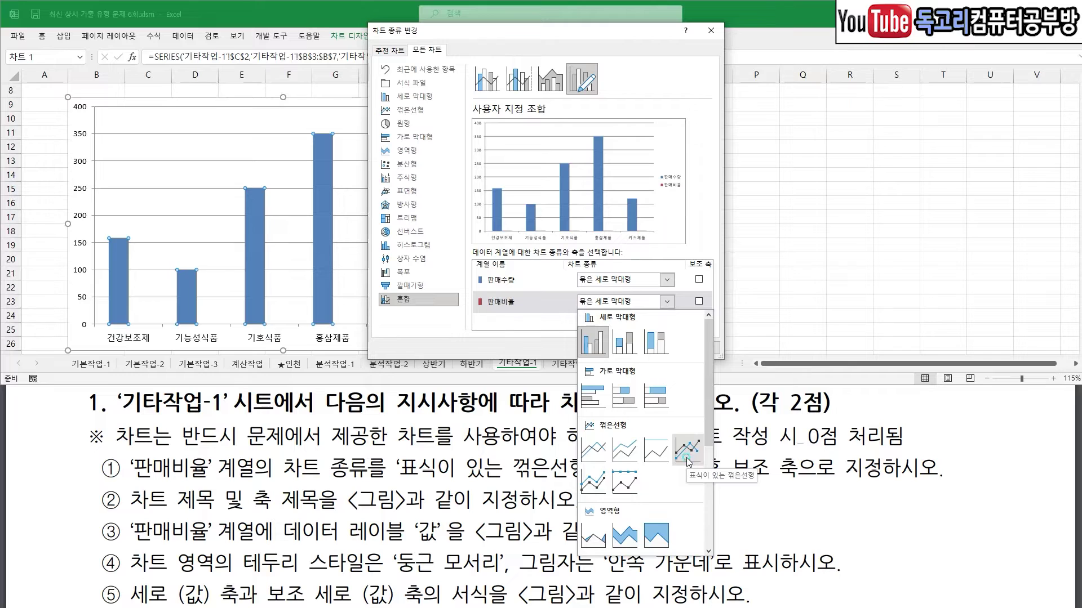
click(686, 459)
click(704, 302)
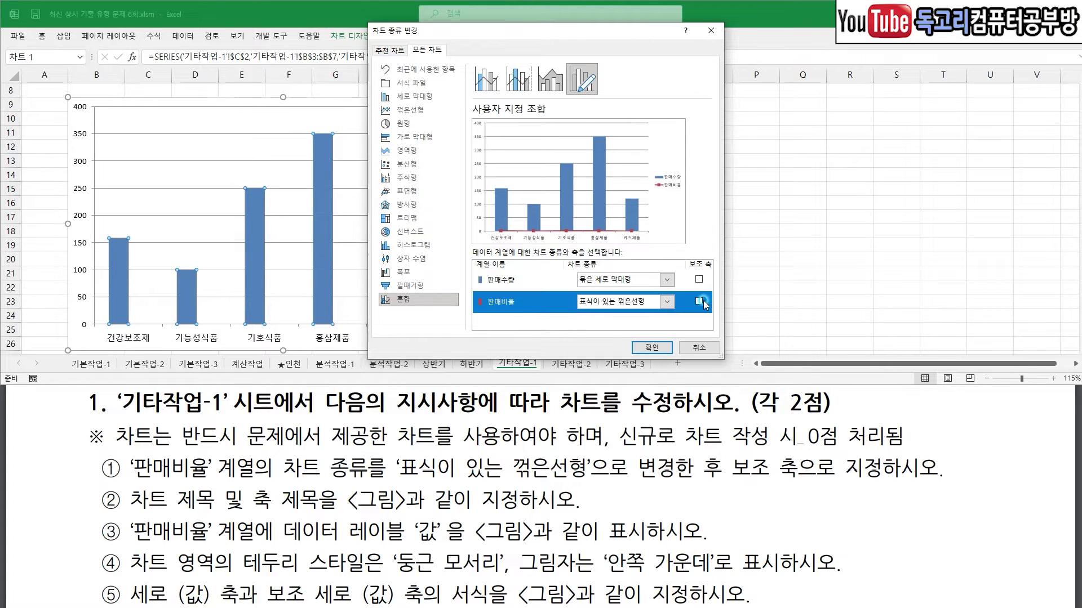
drag(579, 315, 663, 316)
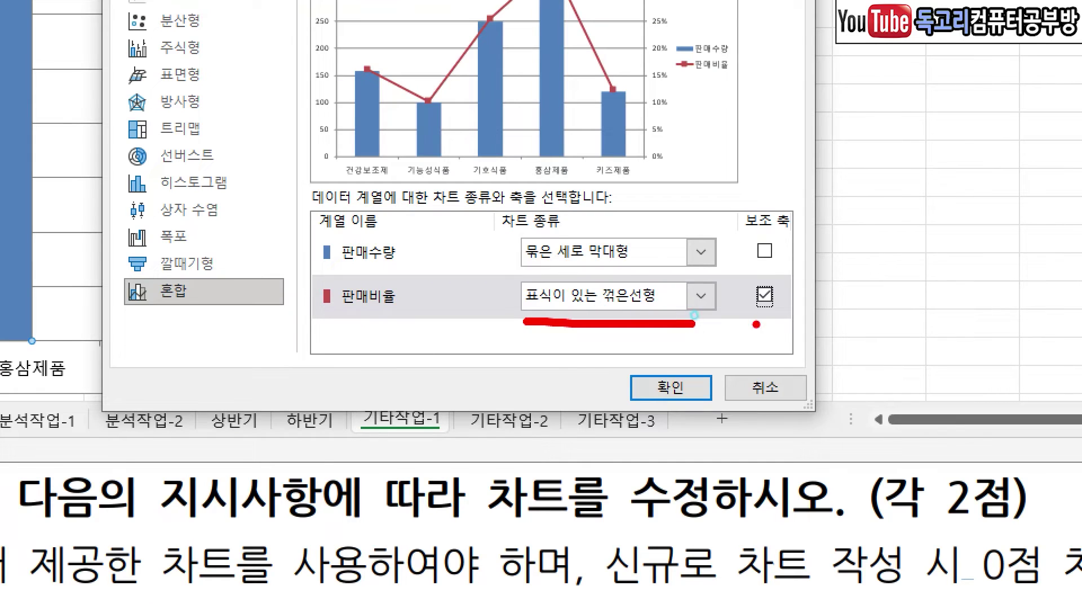
drag(753, 324, 830, 322)
drag(705, 352, 628, 451)
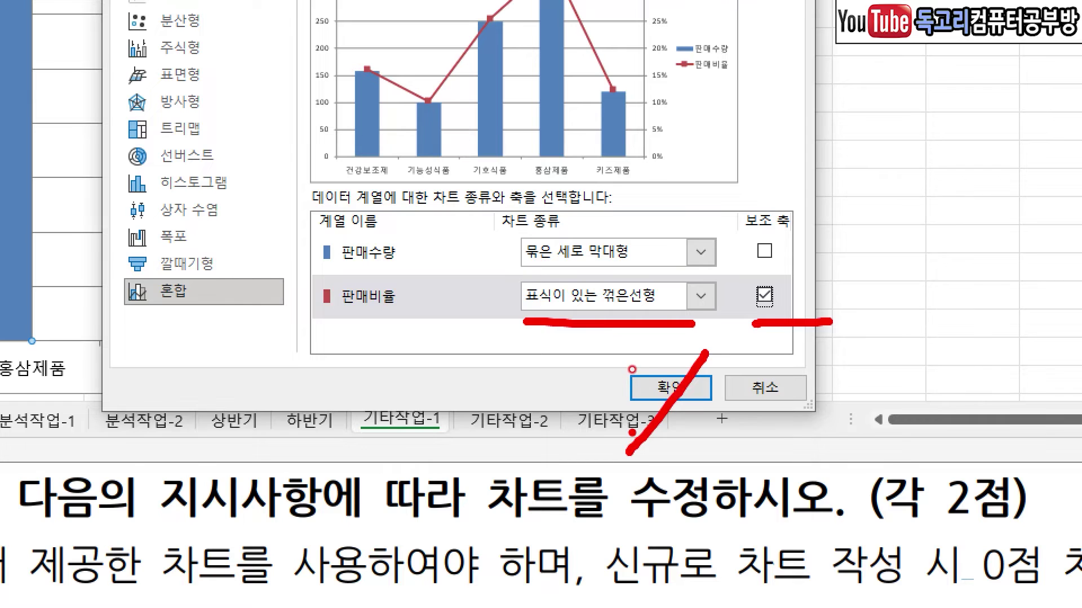
click(634, 384)
drag(137, 510, 509, 517)
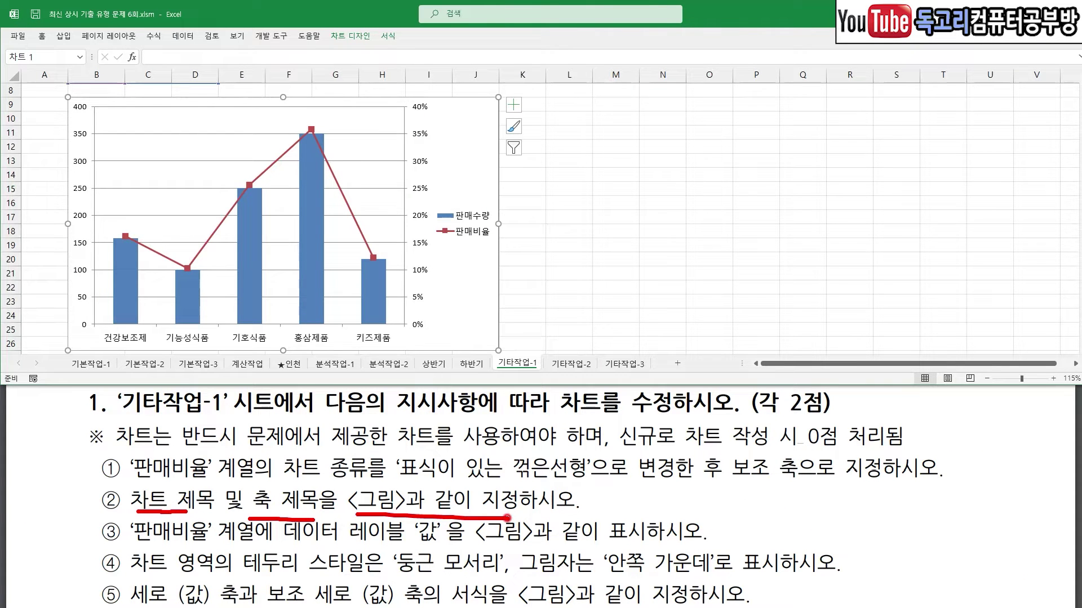
key(Escape)
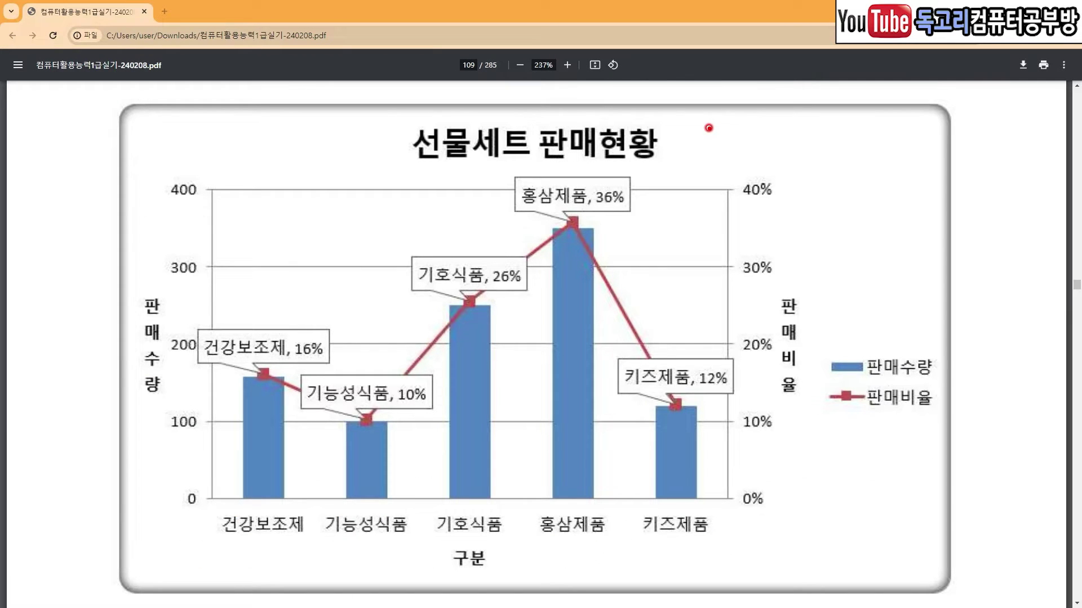
drag(687, 121, 652, 175)
mouse_move(132, 308)
mouse_down()
mouse_move(127, 422)
mouse_move(180, 416)
mouse_up()
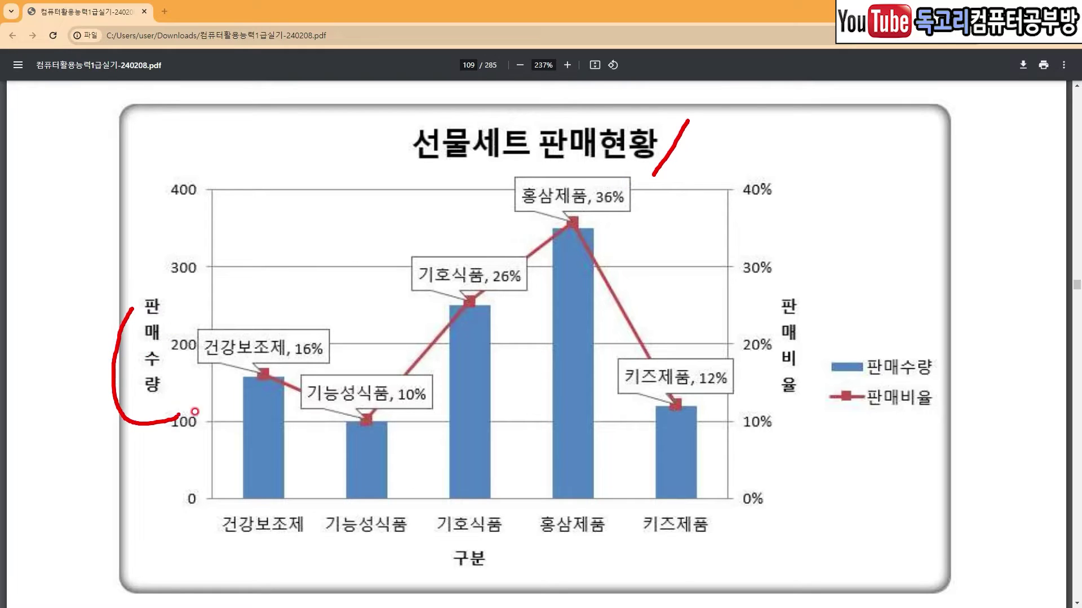
mouse_move(809, 276)
mouse_down()
mouse_move(828, 316)
mouse_move(834, 427)
mouse_up()
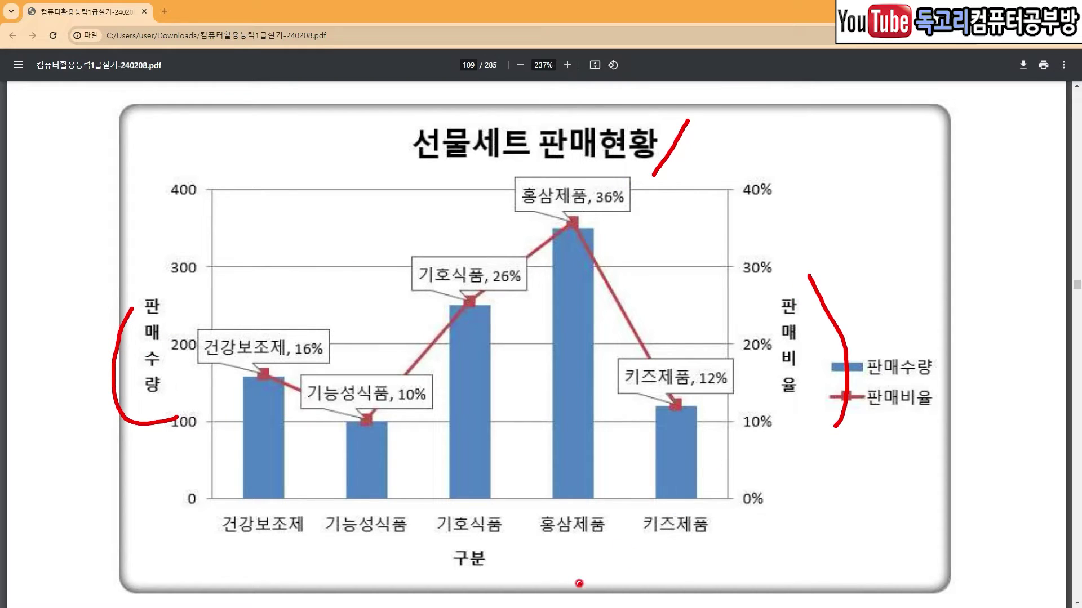
drag(428, 577, 519, 580)
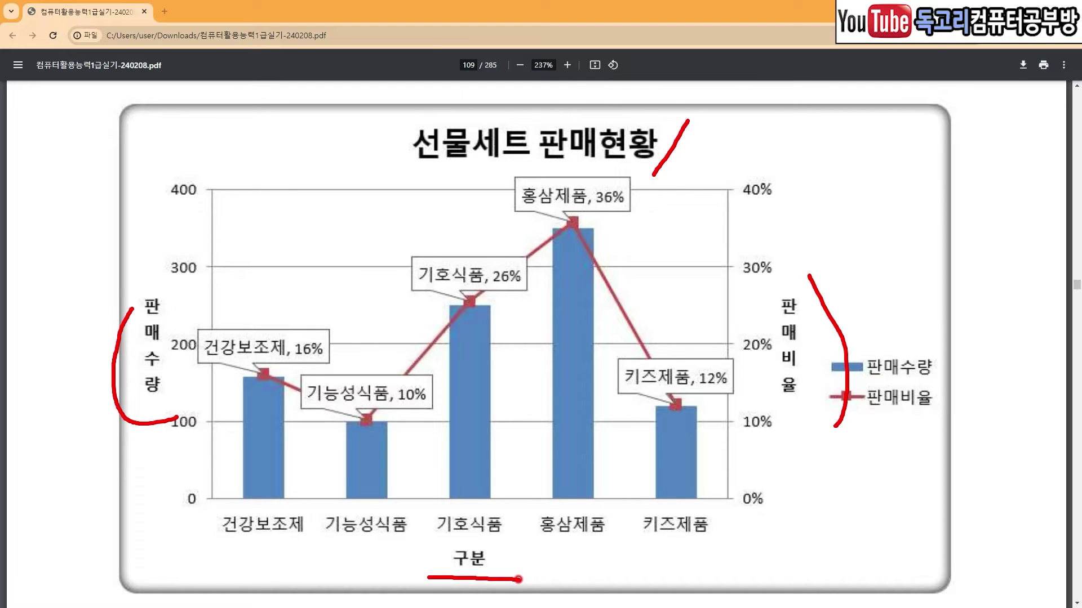
Add a chart title and axis titles to the chart on 기타작업-1
click(472, 127)
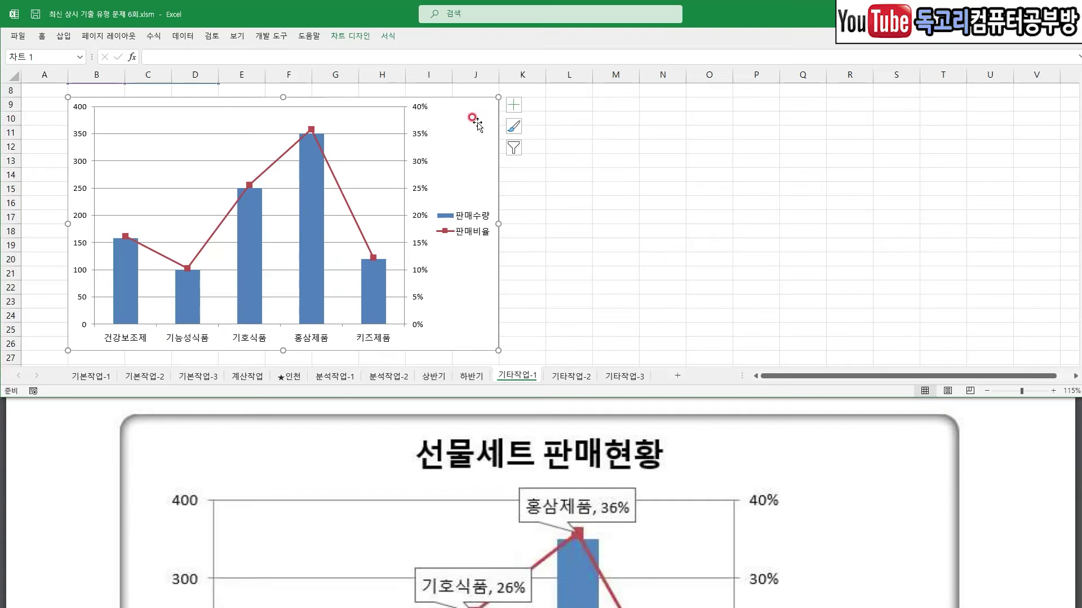
click(518, 104)
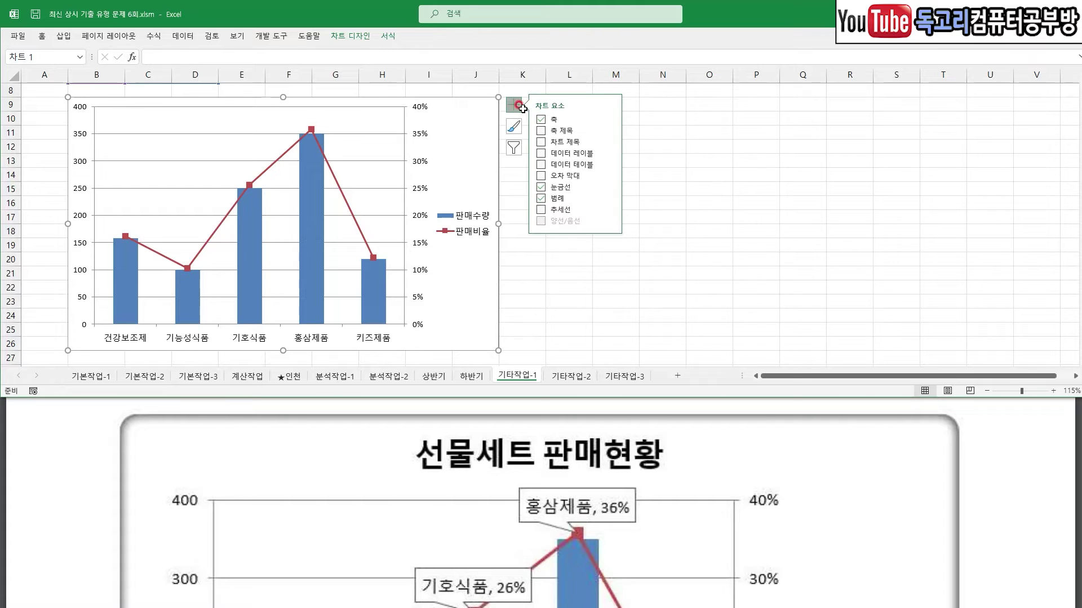
click(569, 142)
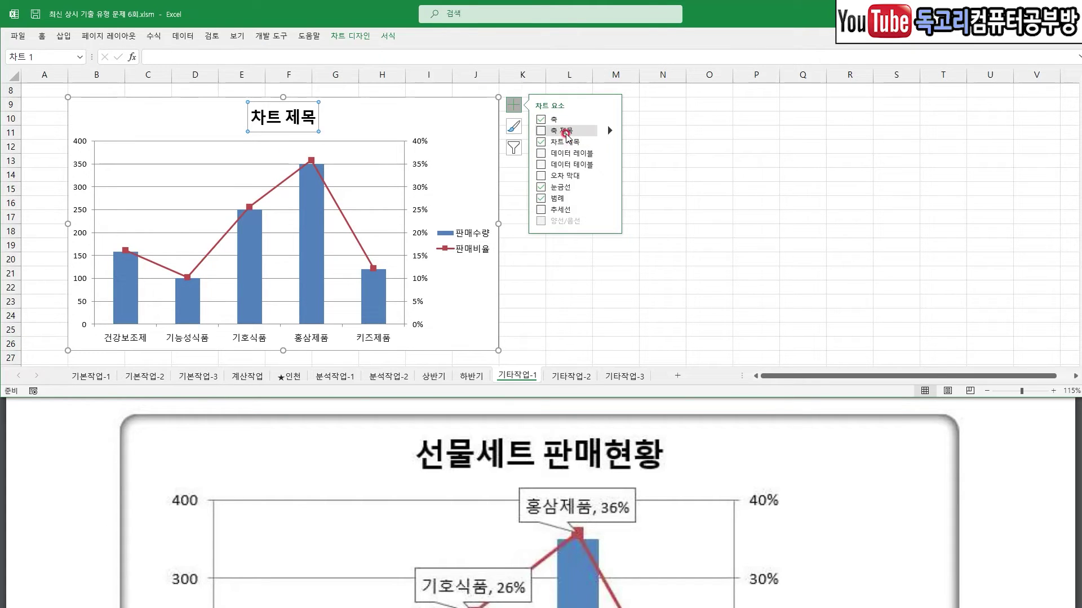
click(560, 131)
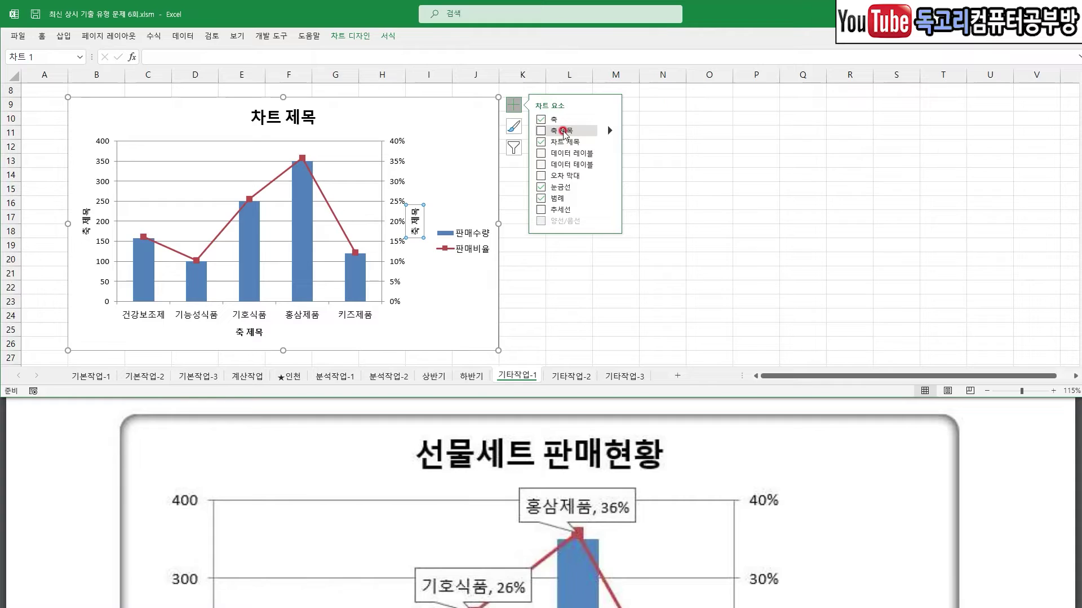
Set the chart title text to "선물세트 판매현황"
click(302, 118)
mouse_move(335, 463)
mouse_down()
mouse_move(653, 478)
mouse_move(714, 445)
mouse_up()
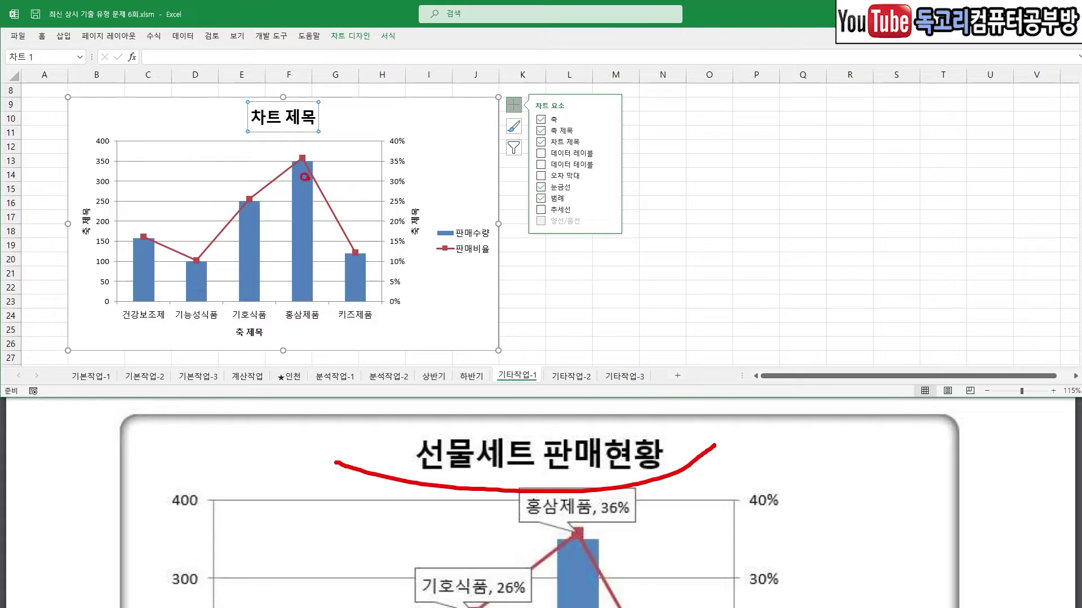
key(Escape)
drag(257, 107, 337, 105)
text(선물세트 판매현황)
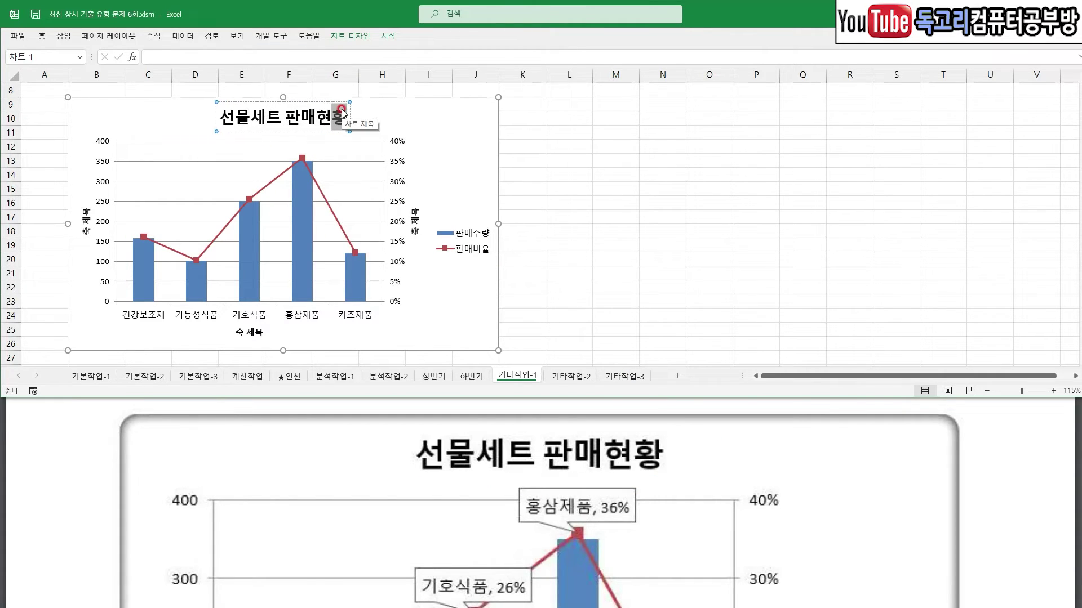
Replace the primary vertical axis title's placeholder text with "판매수량"
click(79, 213)
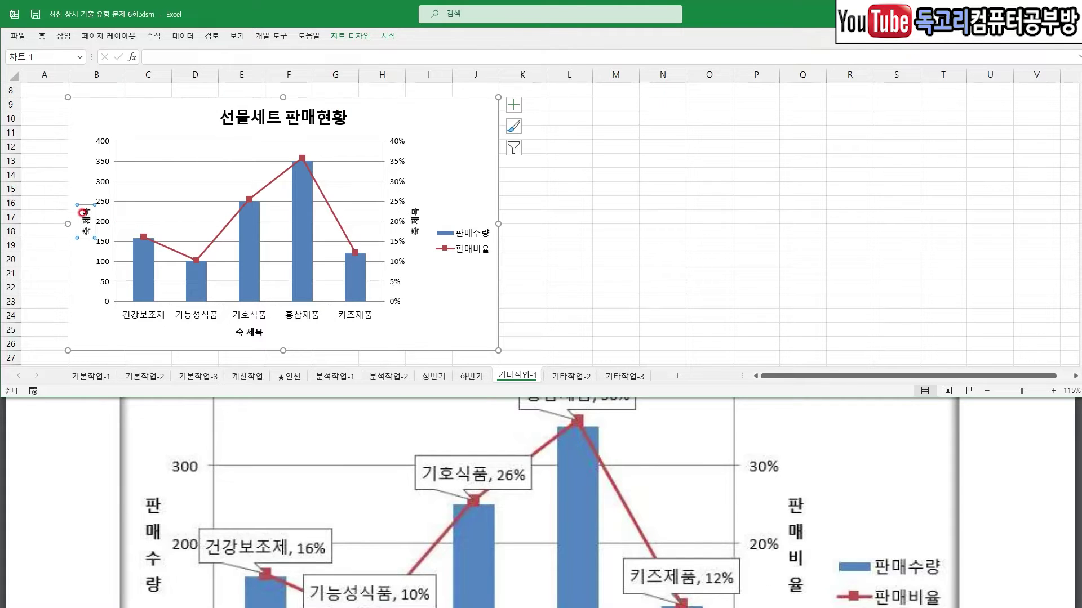
mouse_move(159, 479)
mouse_down()
mouse_move(170, 532)
mouse_move(134, 563)
mouse_move(174, 467)
mouse_up()
key(Escape)
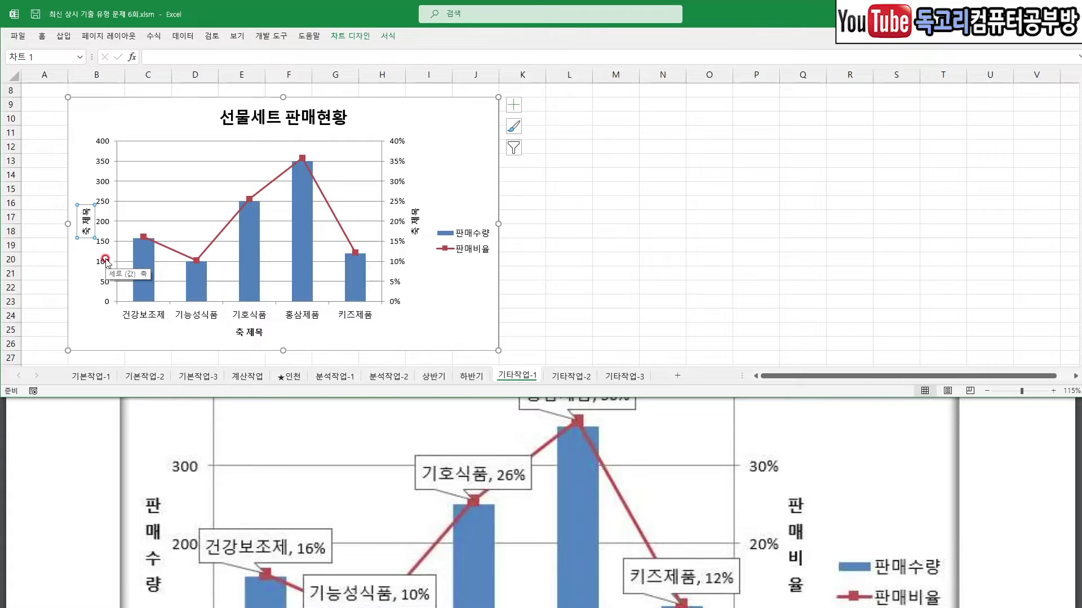
click(79, 223)
text(판매수량)
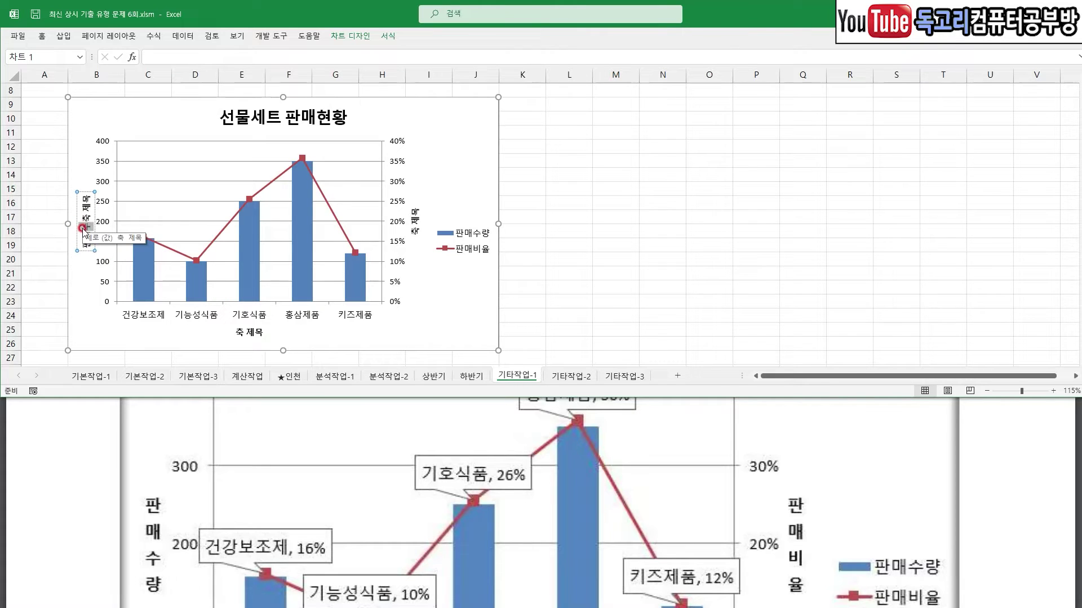
key(Delete)
key(Delete)
key(Delete)
key(Delete)
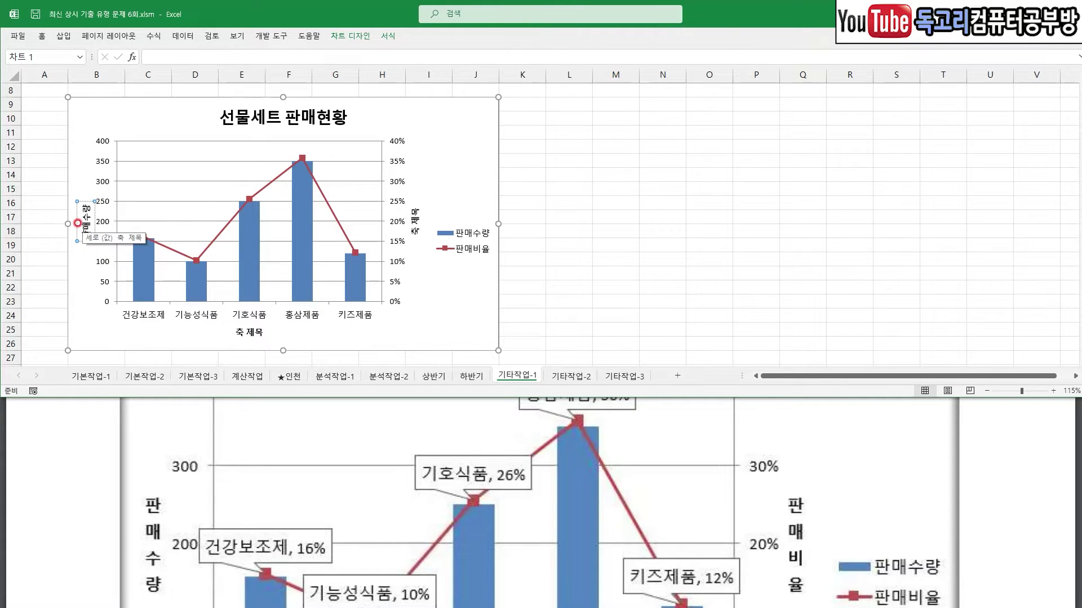
Replace the secondary vertical axis title's placeholder text with "판매비율"
click(415, 222)
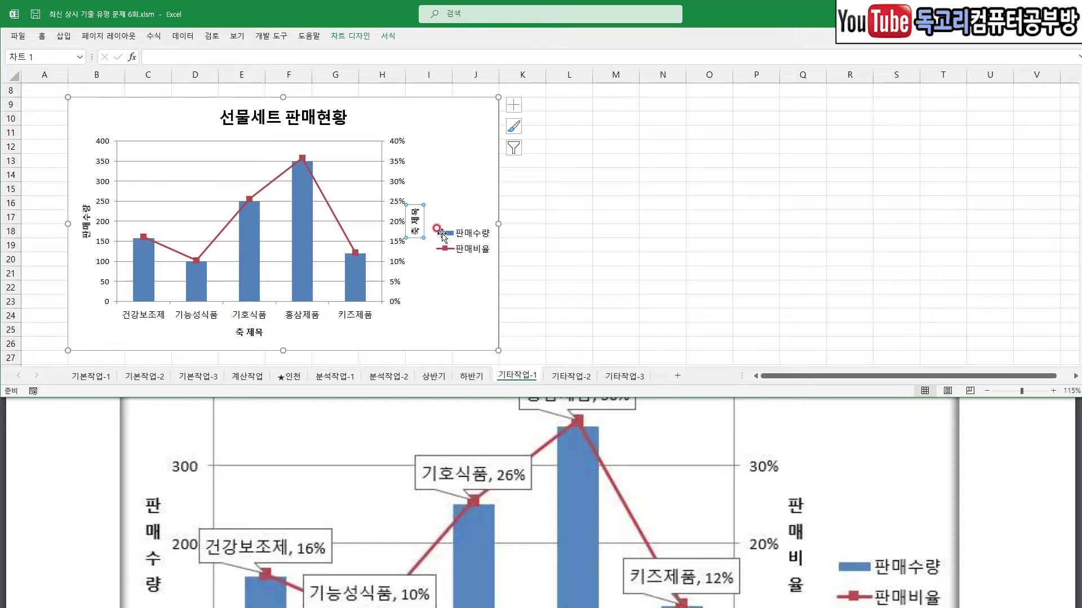
text(판매비율)
key(Delete)
key(Delete)
key(Delete)
key(Delete)
Replace the horizontal axis title's placeholder text with "구분"
click(249, 332)
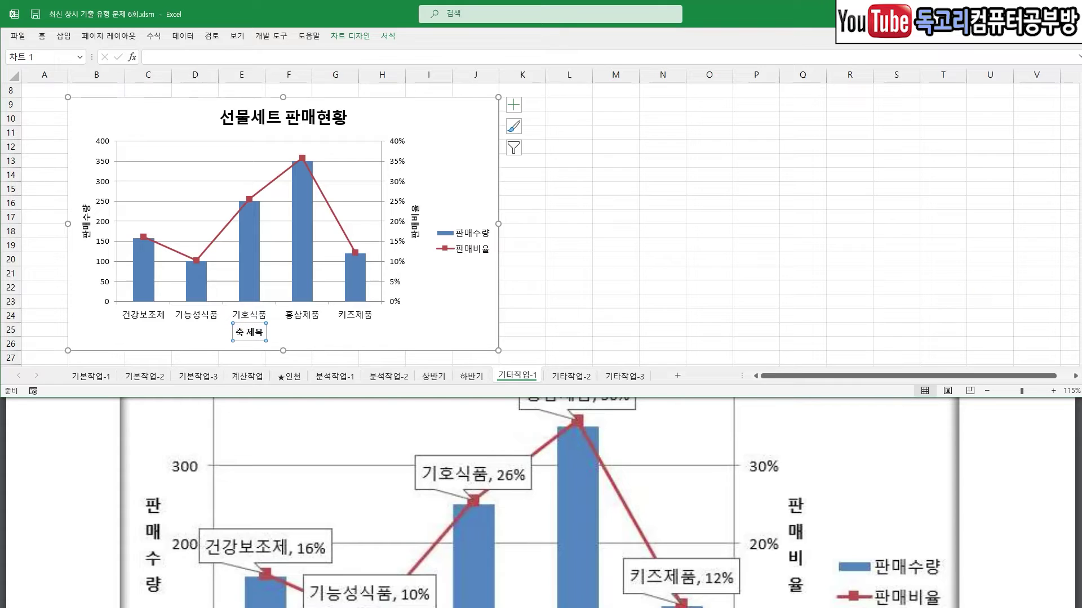
click(258, 332)
text(ㄱㅜ분)
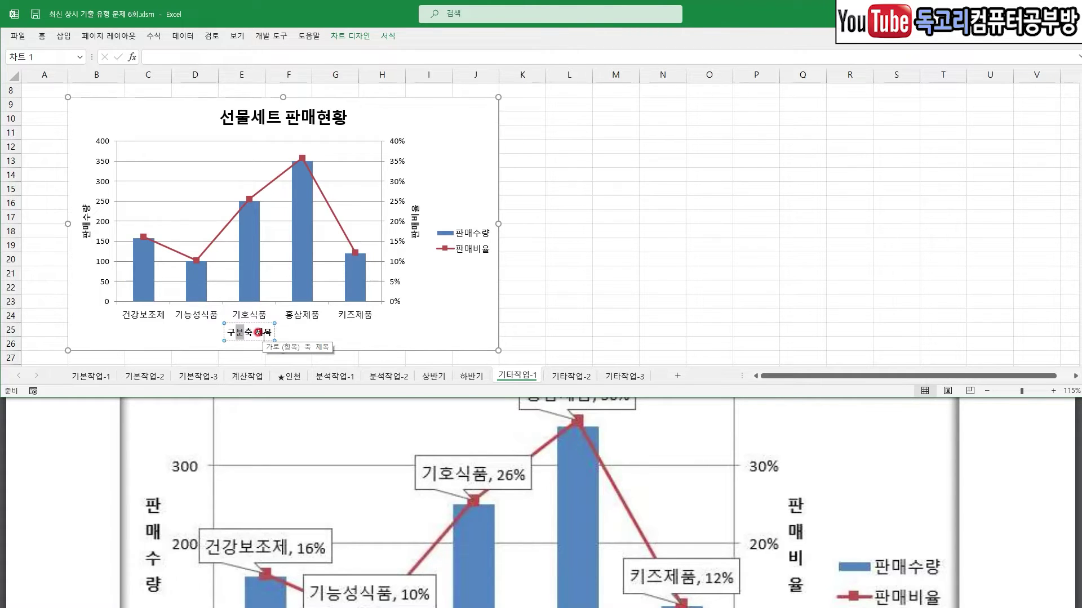
key(Delete)
key(Delete)
key(Delete)
key(Delete)
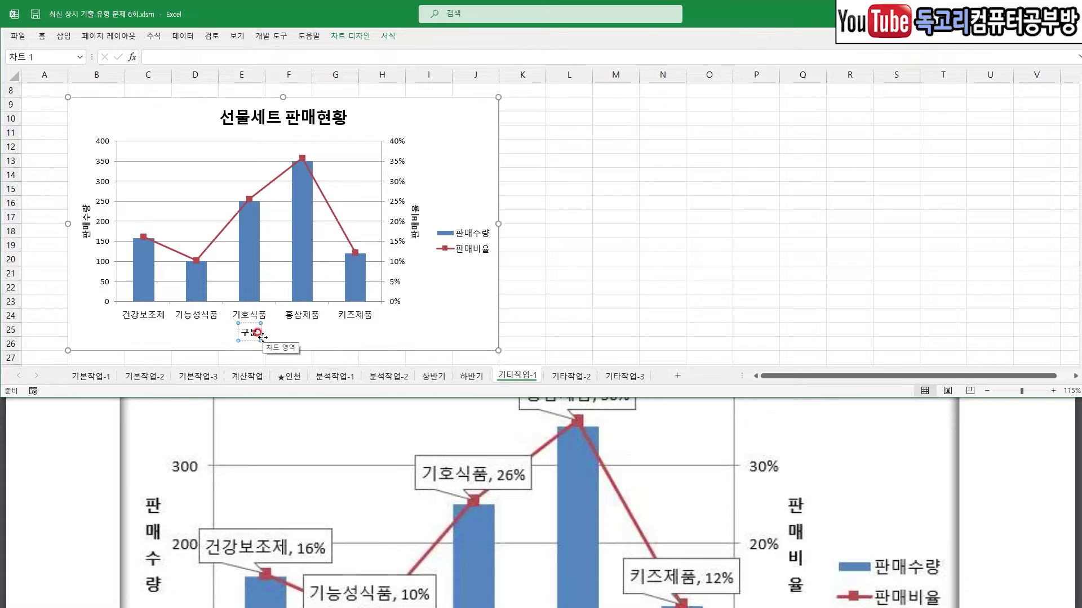
Set the text orientation of the 판매수량 axis title to stacked vertical writing (세로 쓰기)
click(90, 250)
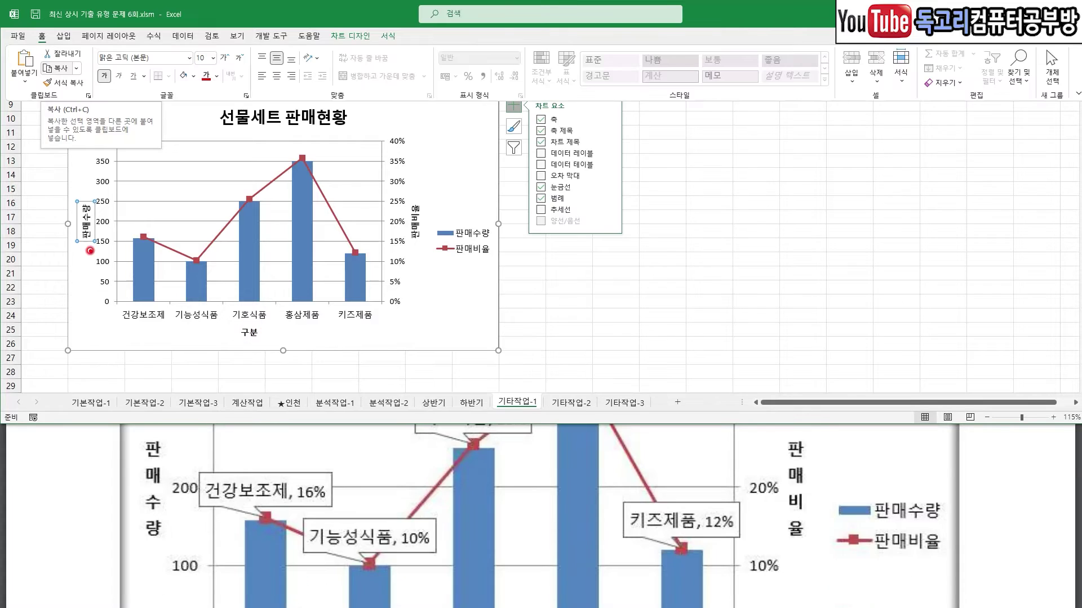
mouse_move(91, 250)
mouse_down()
mouse_move(70, 252)
mouse_move(84, 181)
mouse_move(99, 260)
mouse_up()
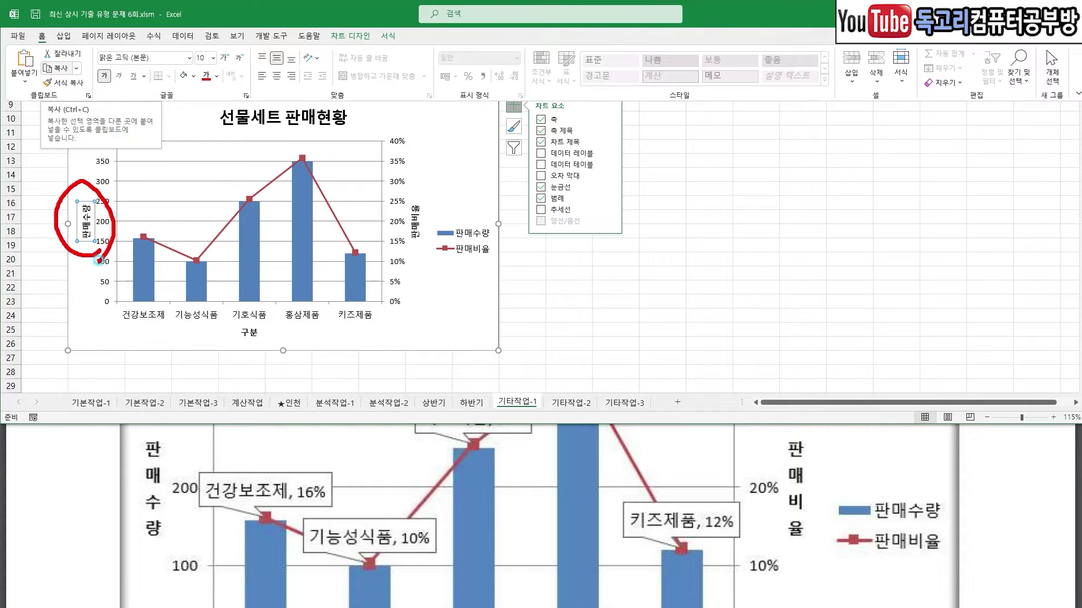
key(Escape)
click(41, 36)
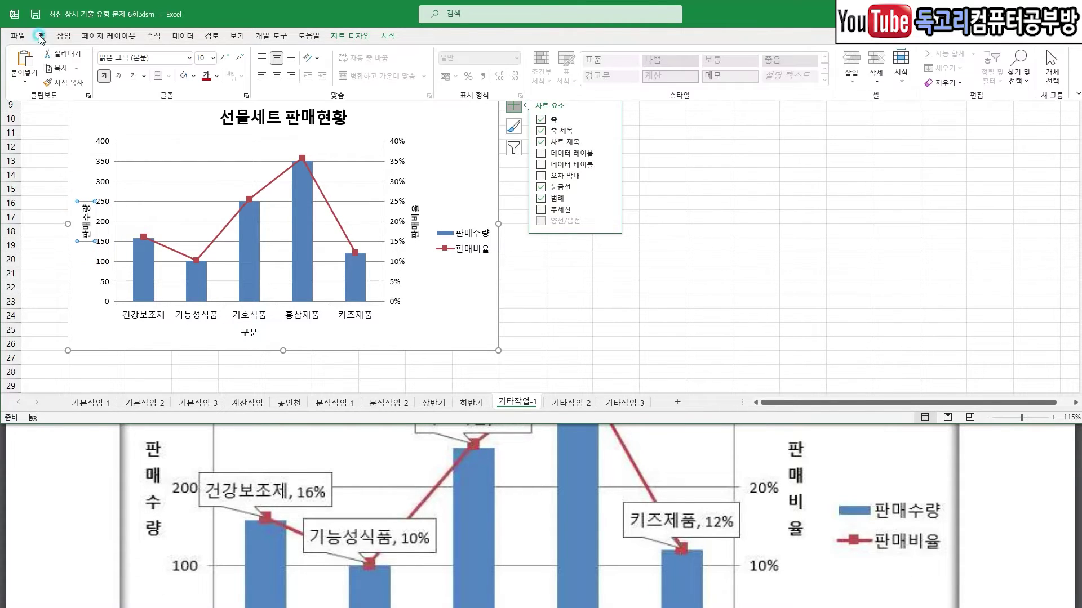
click(310, 57)
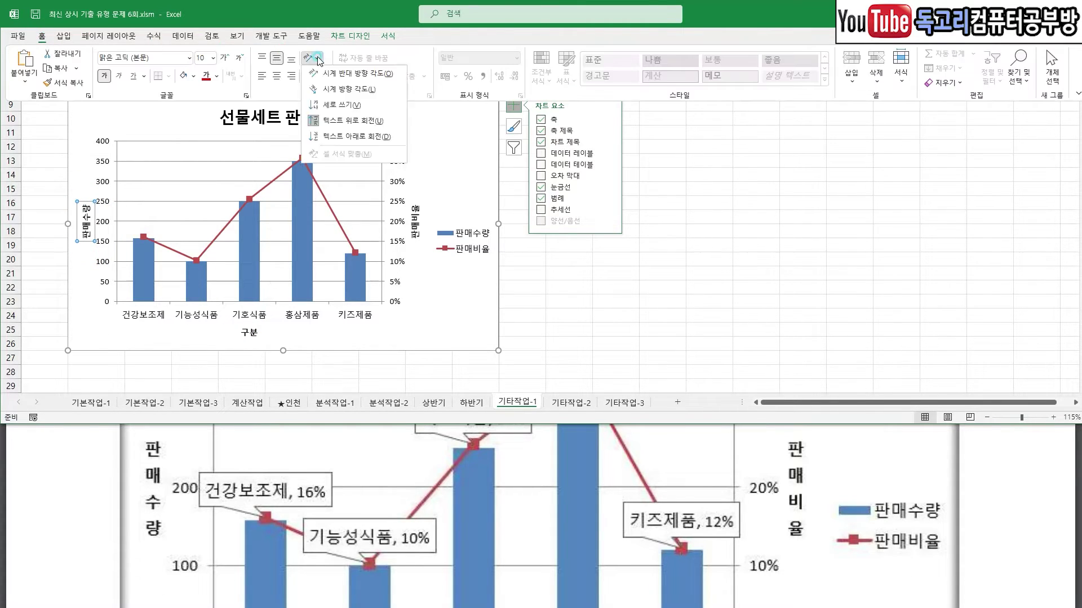
click(341, 112)
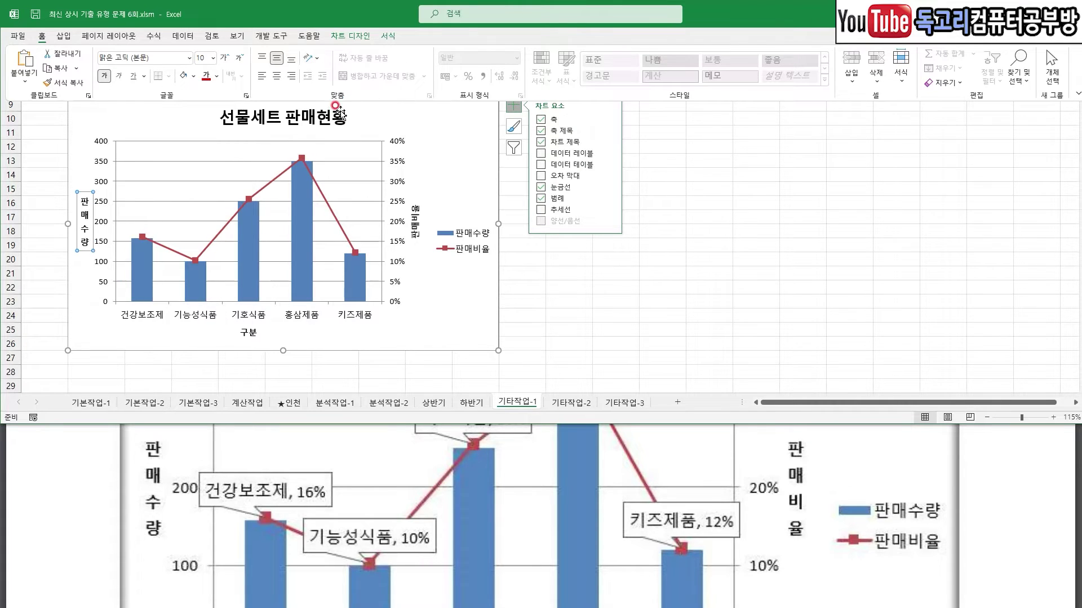
Set the text orientation of the 판매비율 axis title to stacked vertical writing (세로 쓰기) and deselect the chart
click(415, 218)
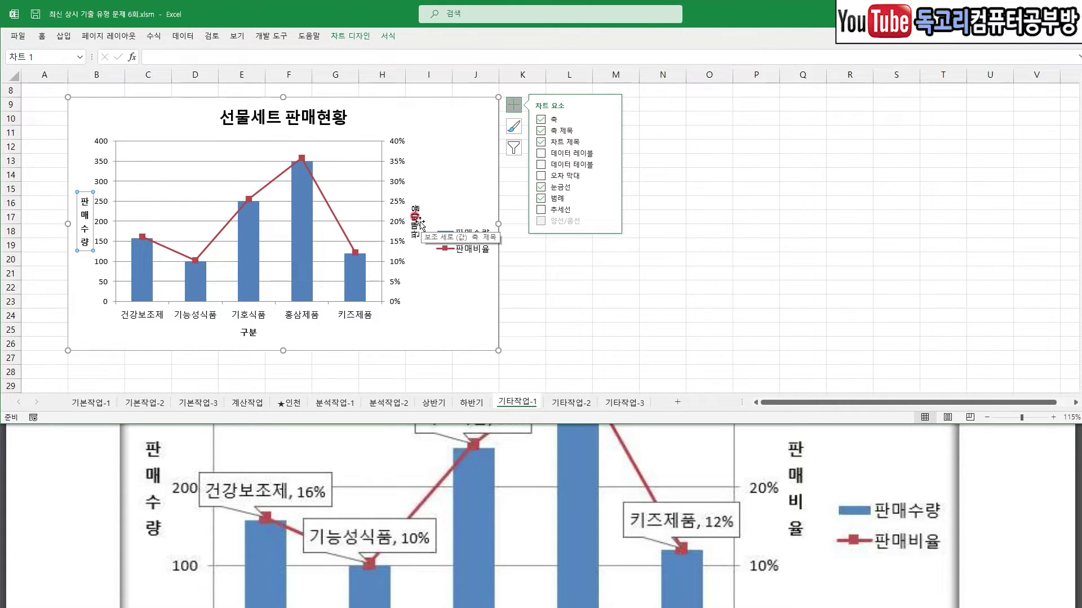
click(43, 38)
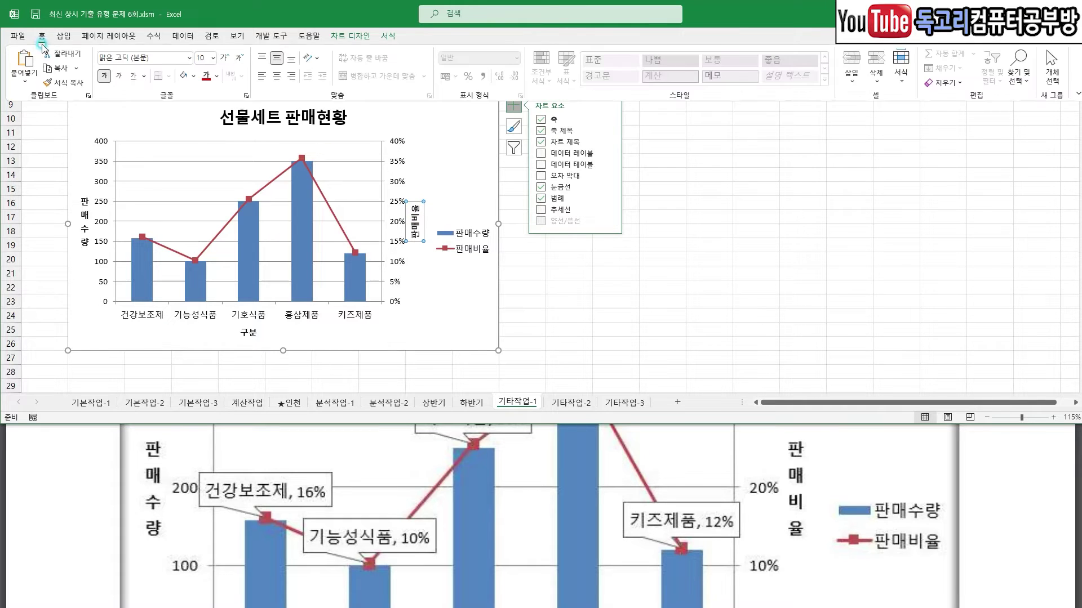
click(310, 57)
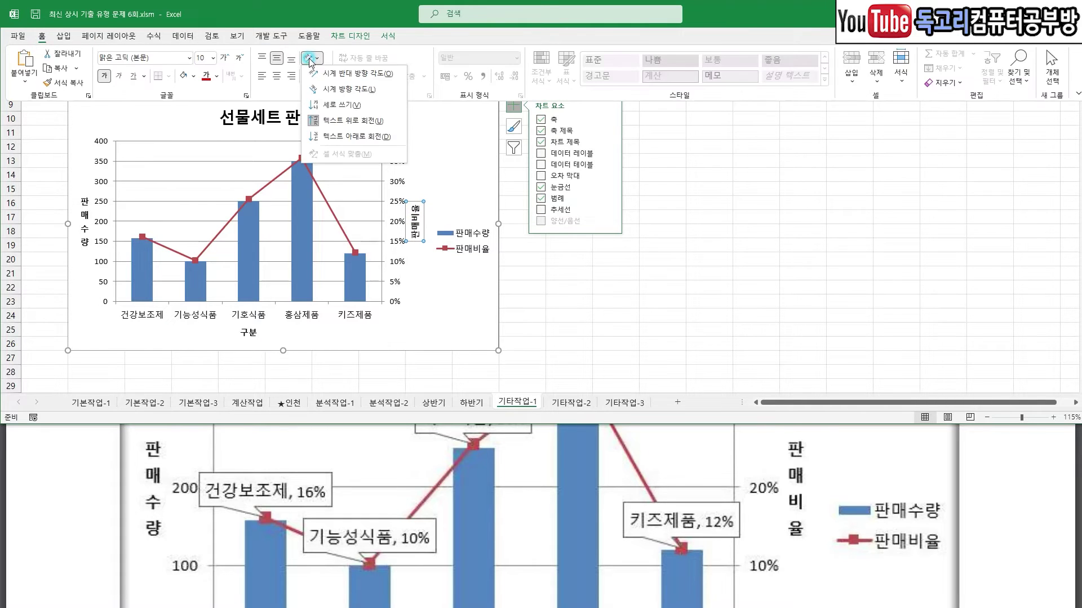
click(346, 108)
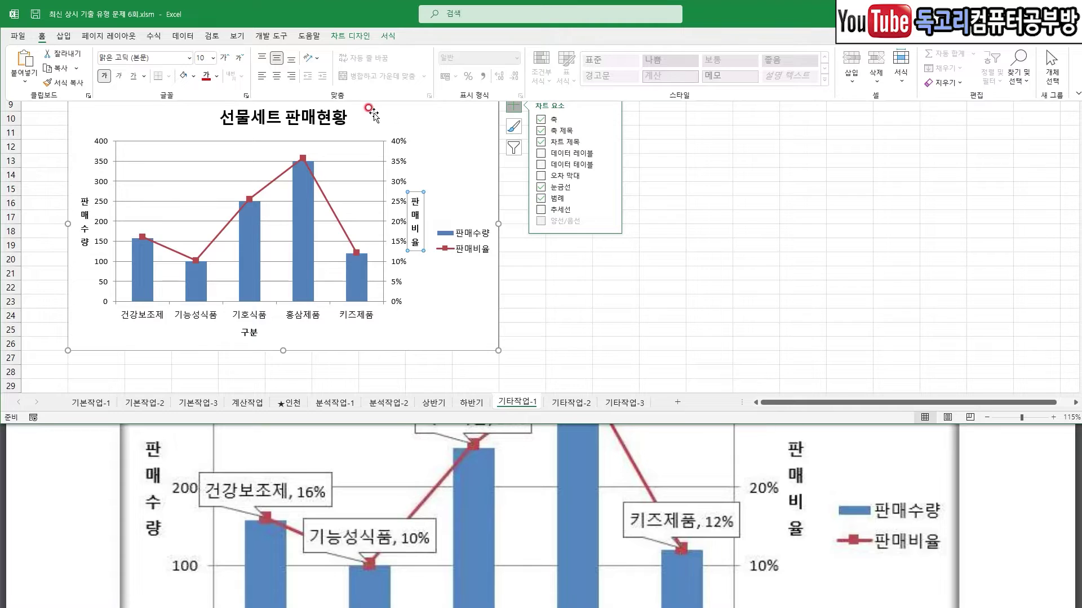
click(552, 299)
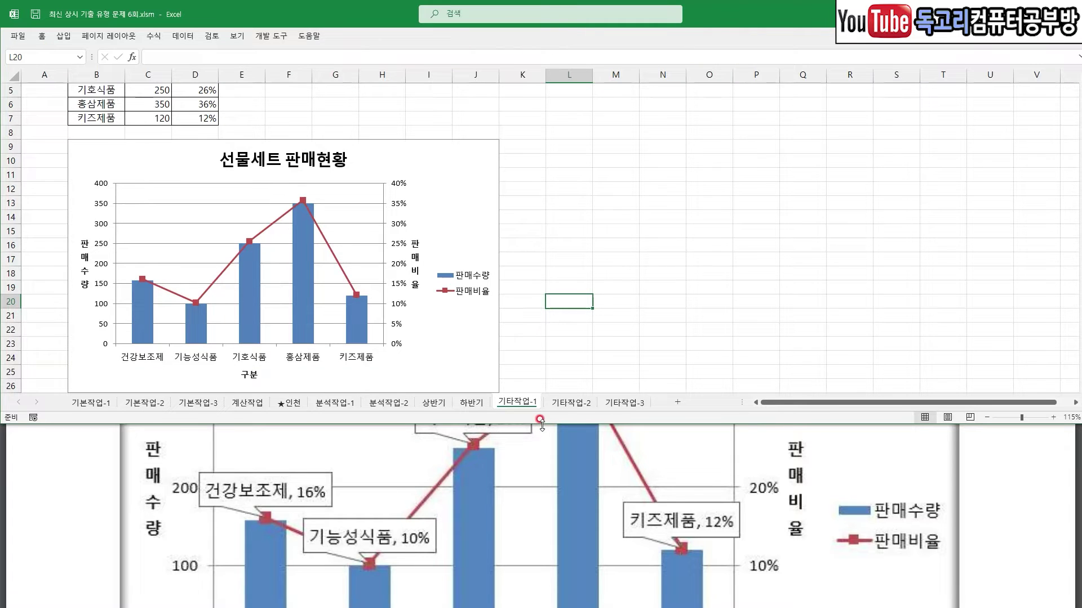
drag(118, 475, 248, 475)
click(263, 476)
drag(314, 480, 633, 476)
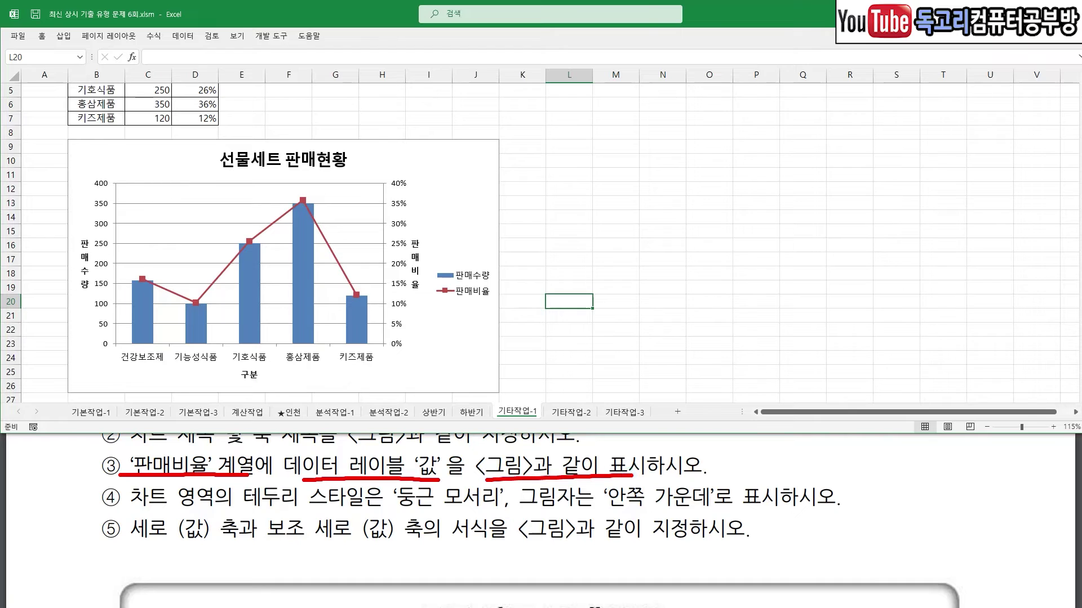
drag(360, 481, 320, 511)
drag(445, 520, 389, 577)
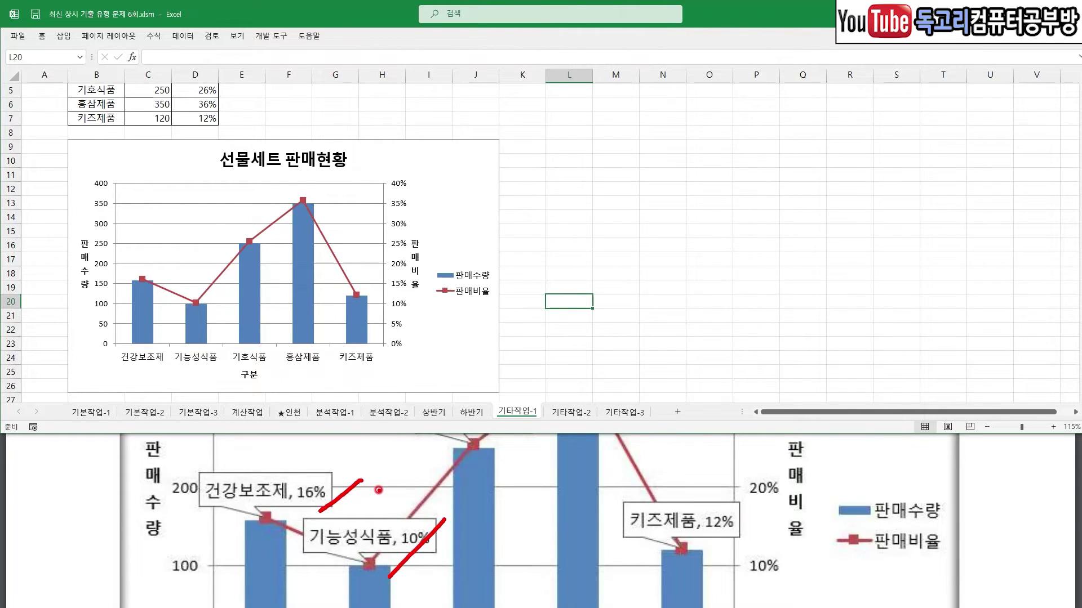
Add data callouts (데이터 설명선) to the 판매비율 line series
click(250, 242)
right_click(250, 242)
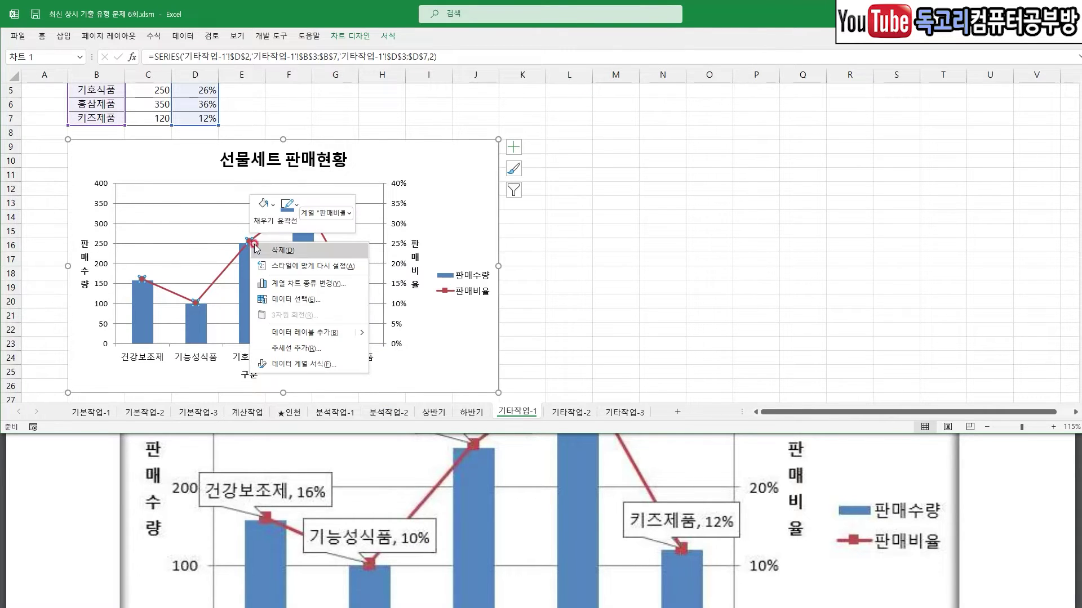
mouse_move(363, 334)
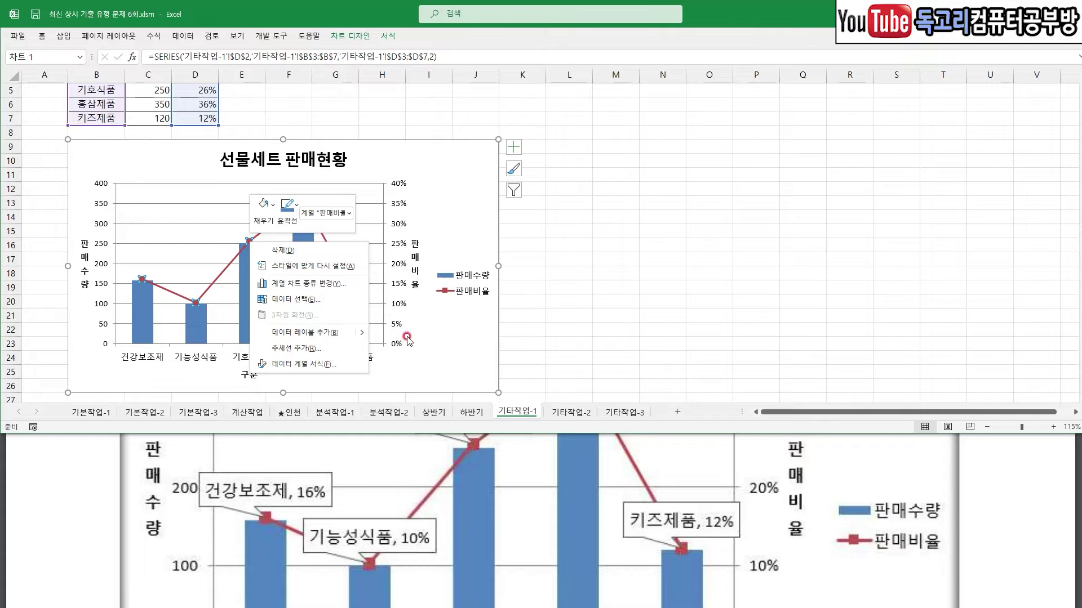
click(425, 349)
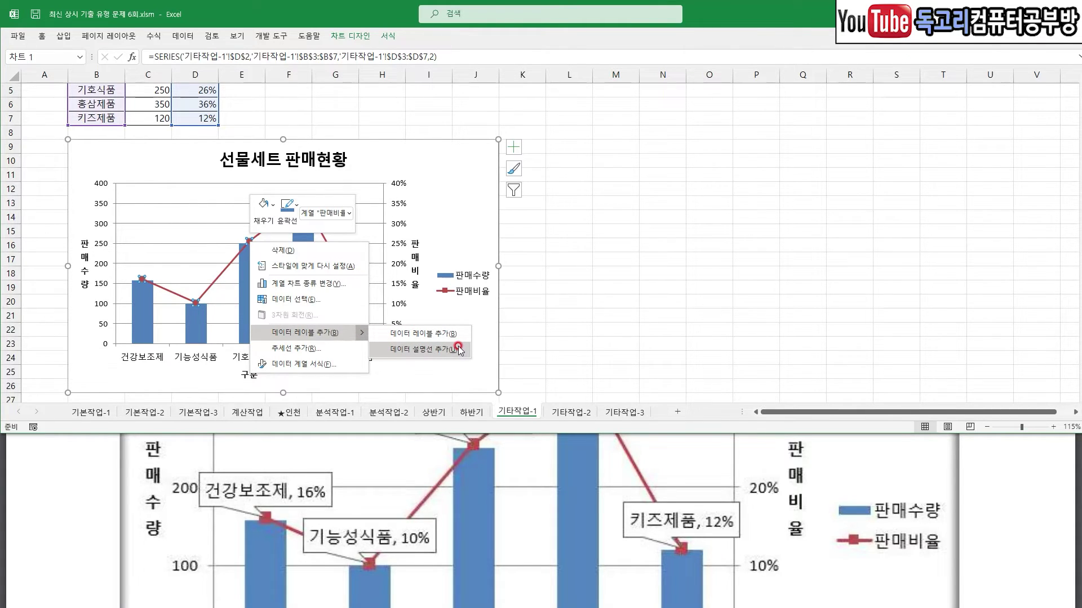
click(459, 349)
Set the label position of the 판매비율 data callouts to above (위쪽)
right_click(235, 304)
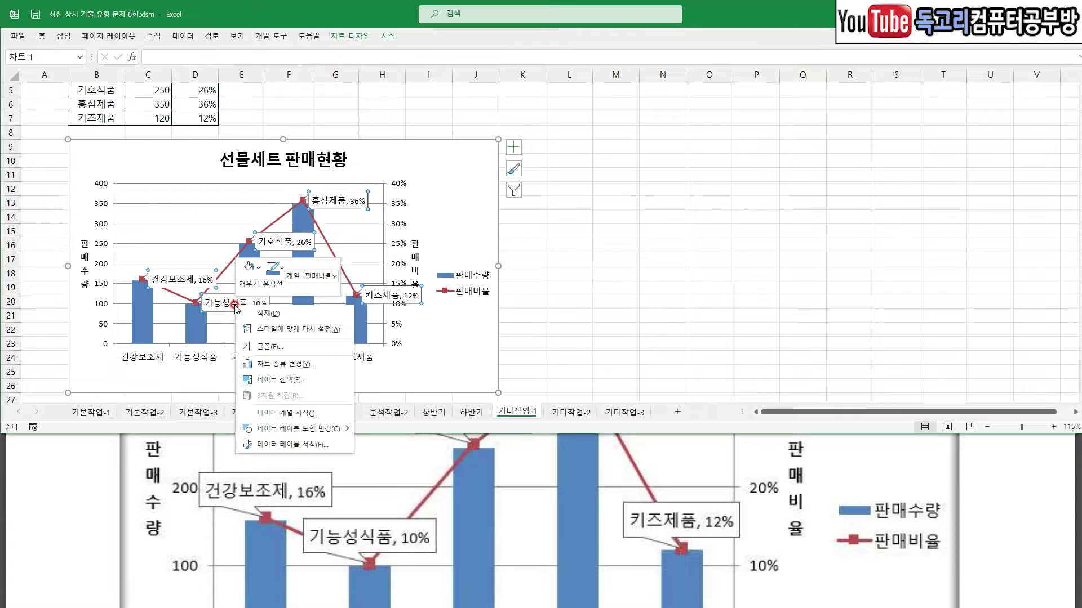
click(305, 445)
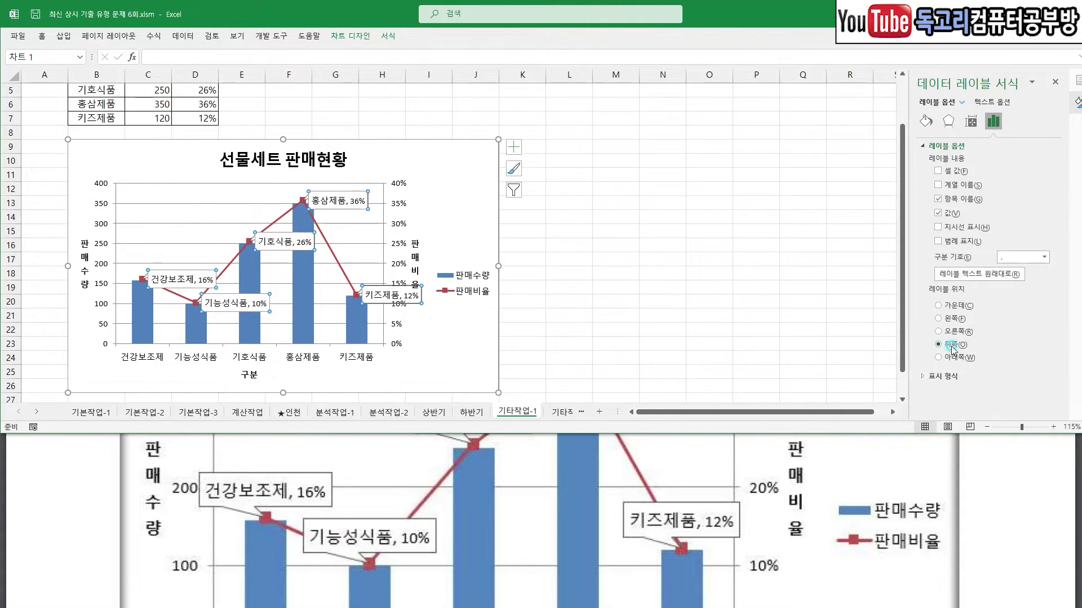
click(951, 345)
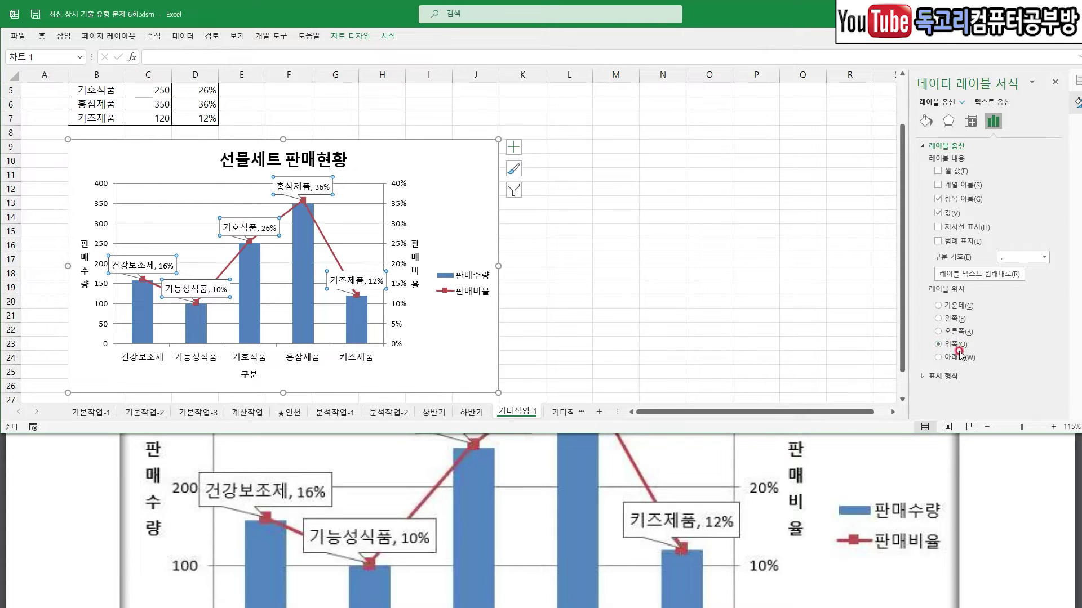
click(542, 177)
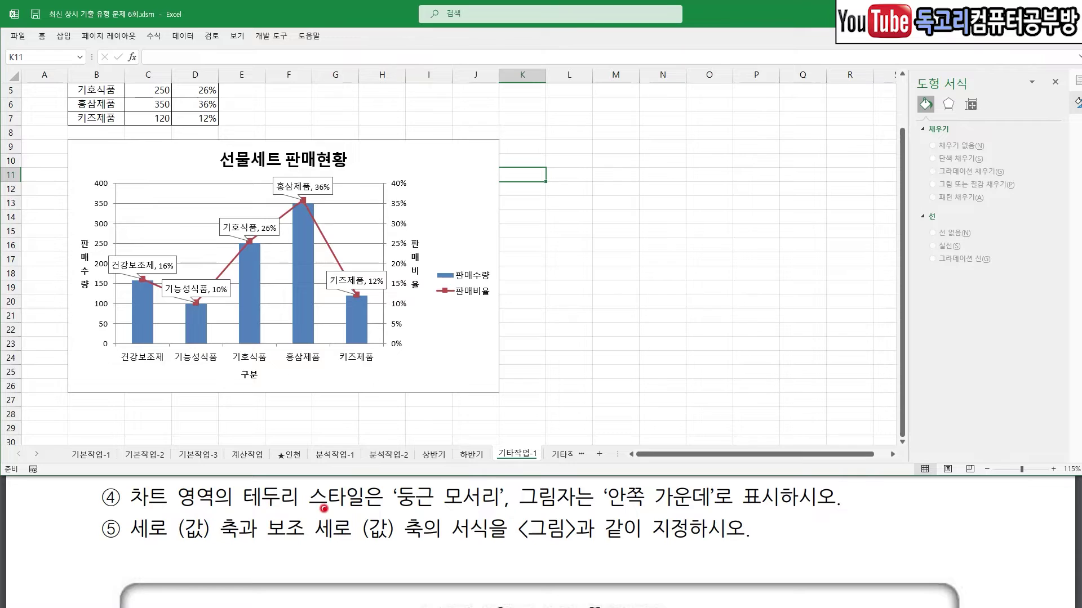
drag(182, 511, 491, 514)
drag(562, 512, 722, 515)
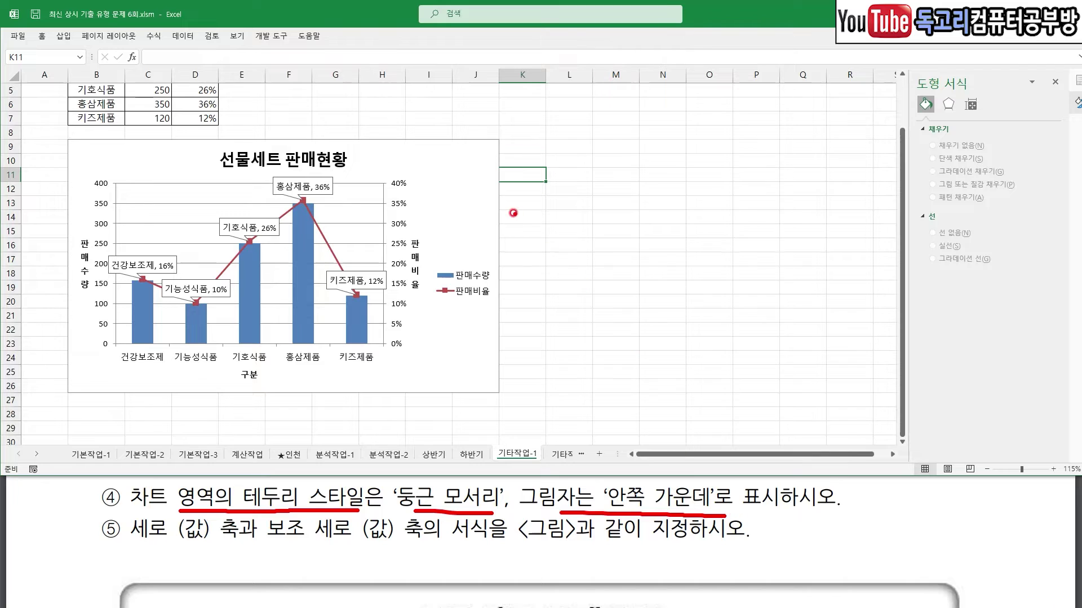
Format the chart area's border with rounded corners (둥근 모서리)
click(454, 148)
right_click(455, 148)
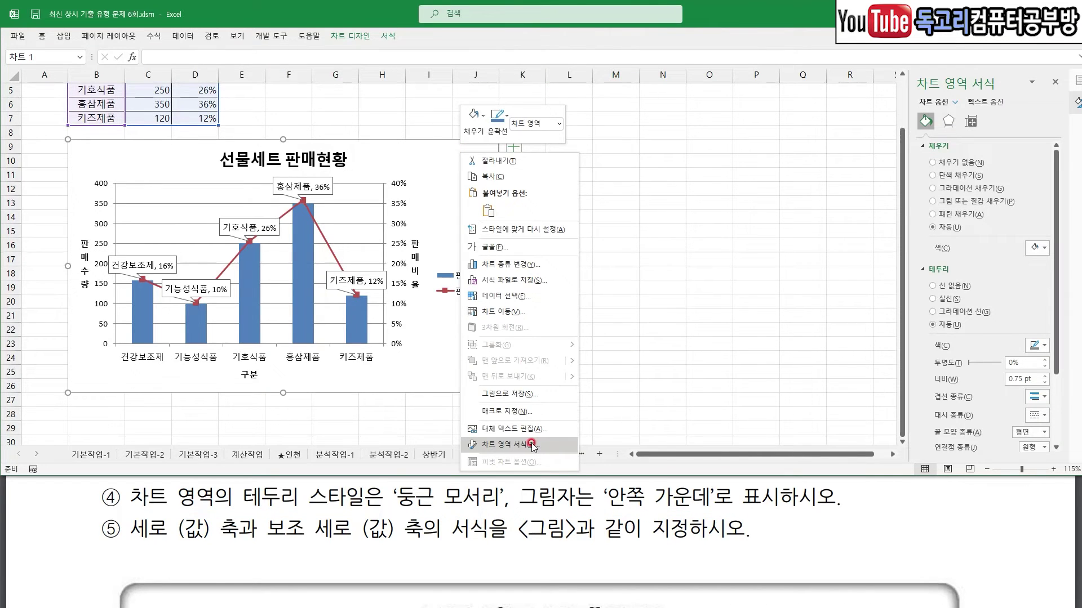
click(532, 445)
drag(985, 213, 990, 374)
mouse_move(939, 326)
mouse_down()
mouse_move(964, 394)
mouse_move(1014, 341)
mouse_up()
scroll(1011, 349, down, 3)
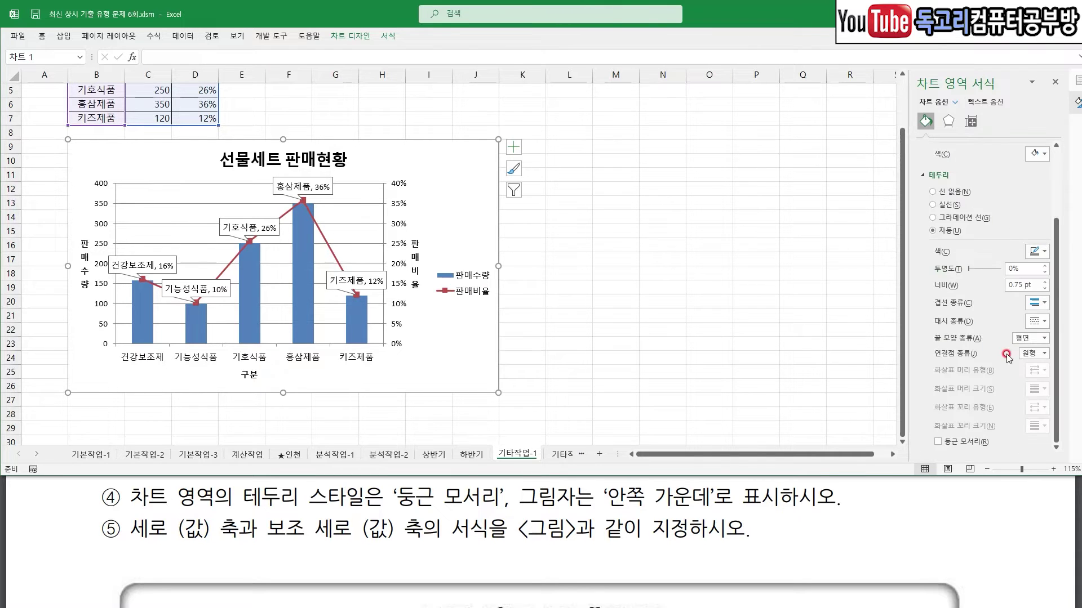
click(970, 442)
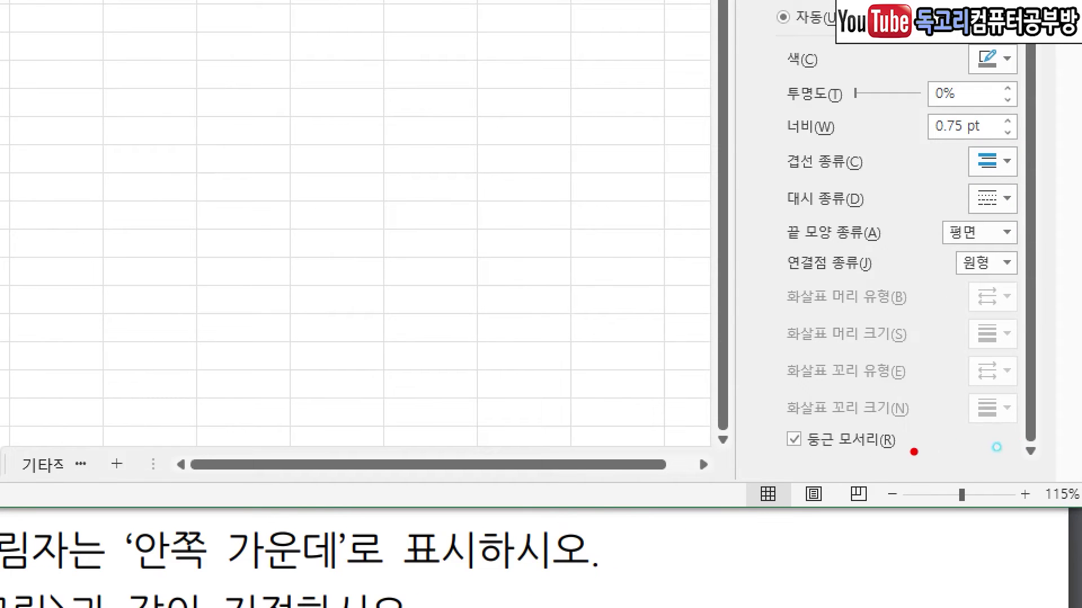
mouse_move(998, 448)
mouse_down()
mouse_move(915, 447)
mouse_move(1007, 430)
mouse_up()
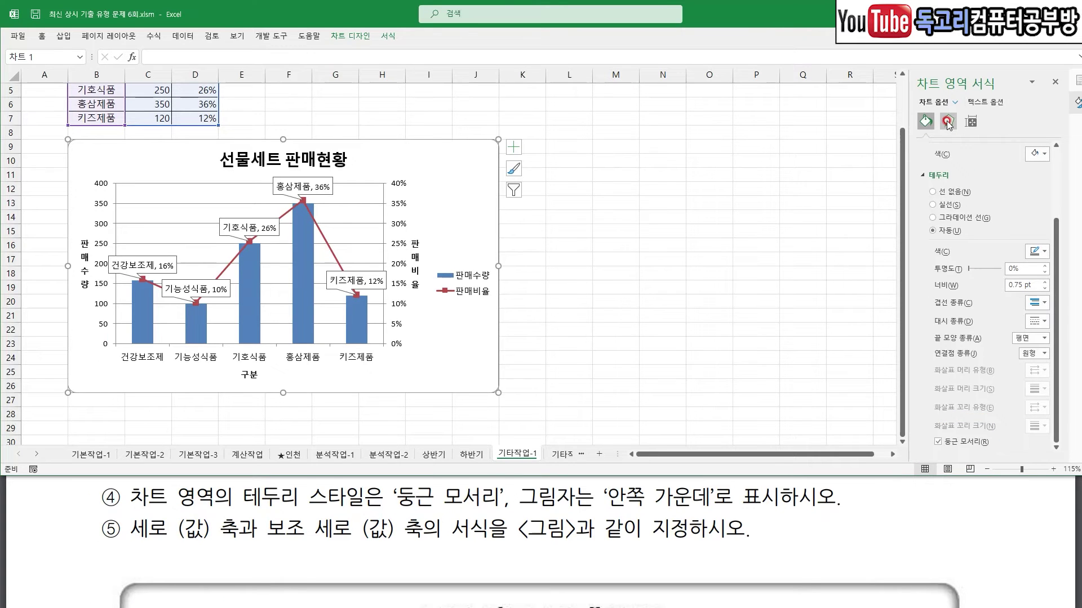
Apply the inner centre shadow preset (안쪽 가운데) to the chart area and deselect the chart
click(948, 122)
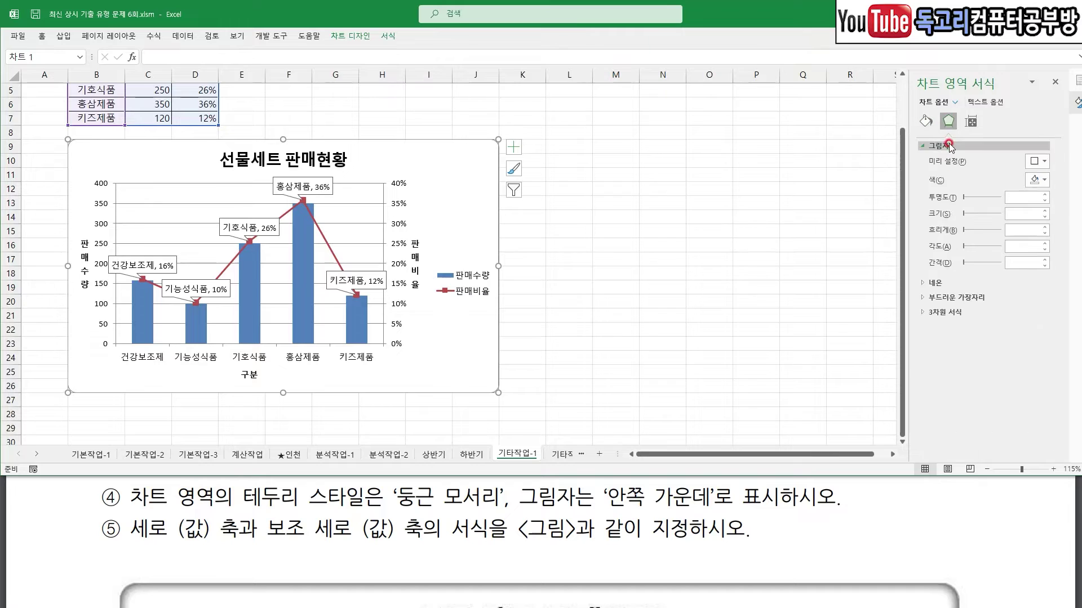
click(1038, 161)
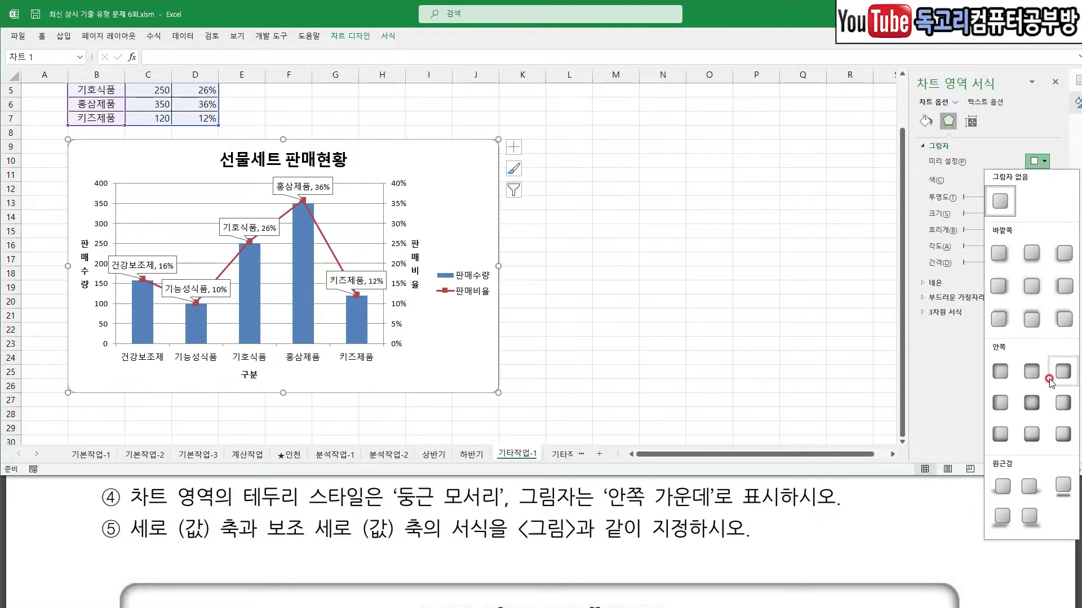
click(1034, 403)
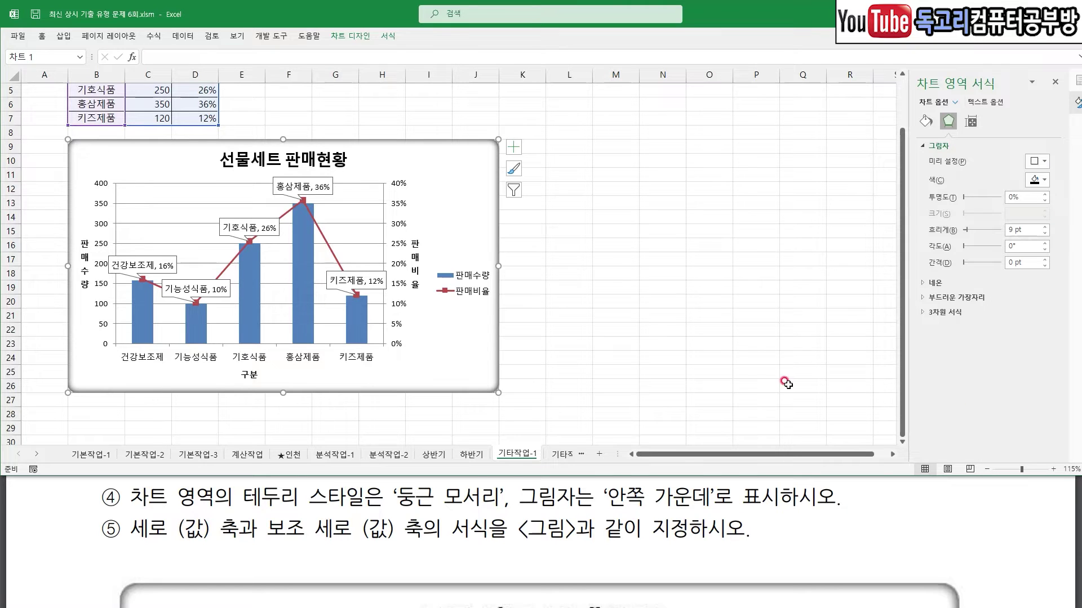
click(593, 337)
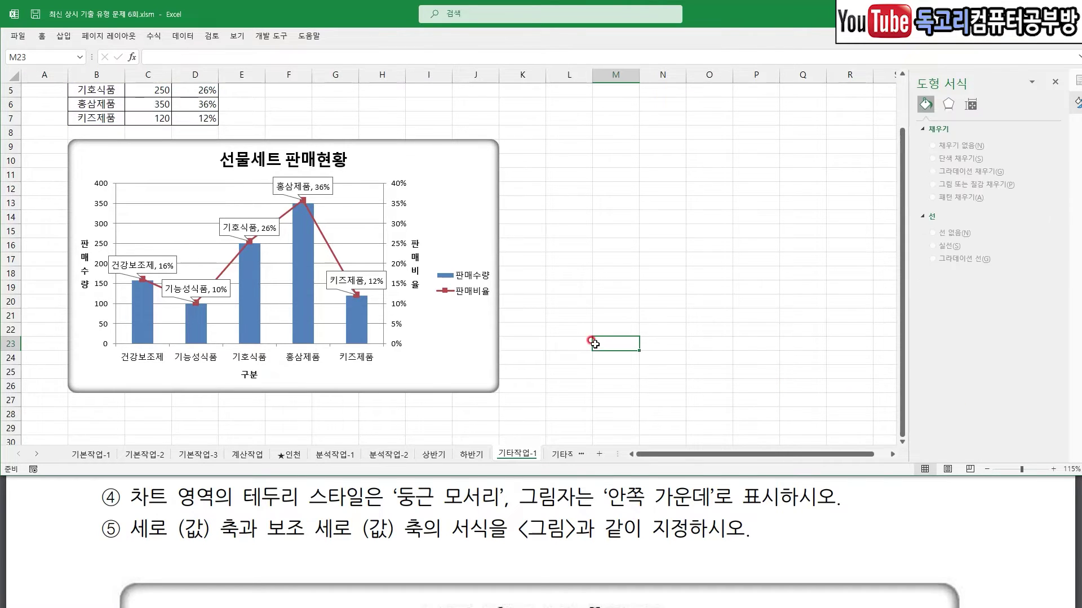
Examine the primary and secondary vertical axis scales in the exam PDF's reference figure
drag(142, 545, 244, 549)
drag(274, 549, 392, 551)
drag(471, 550, 549, 546)
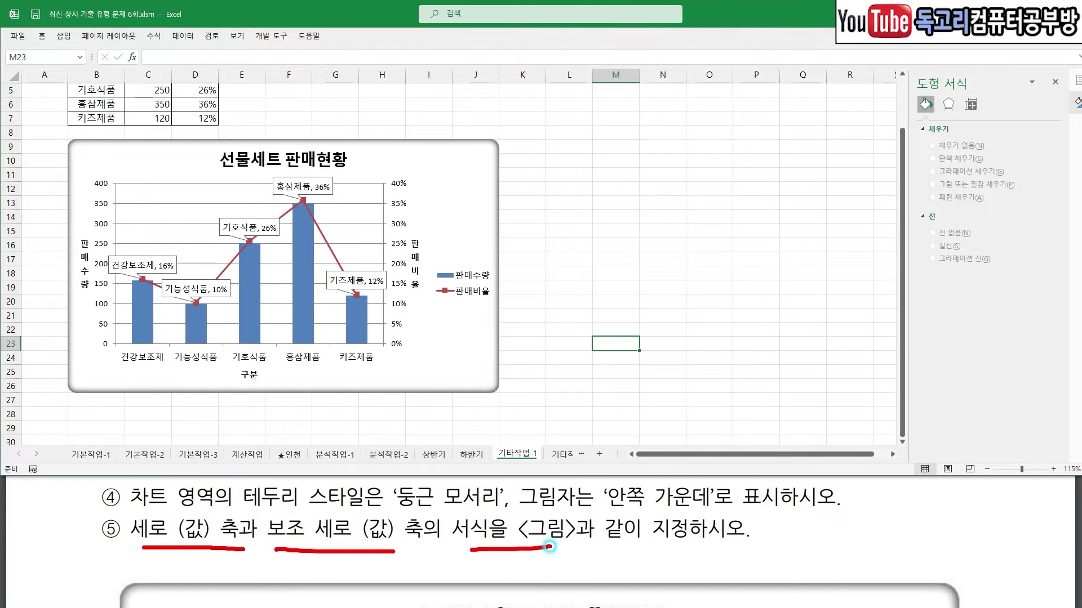
drag(620, 545, 766, 539)
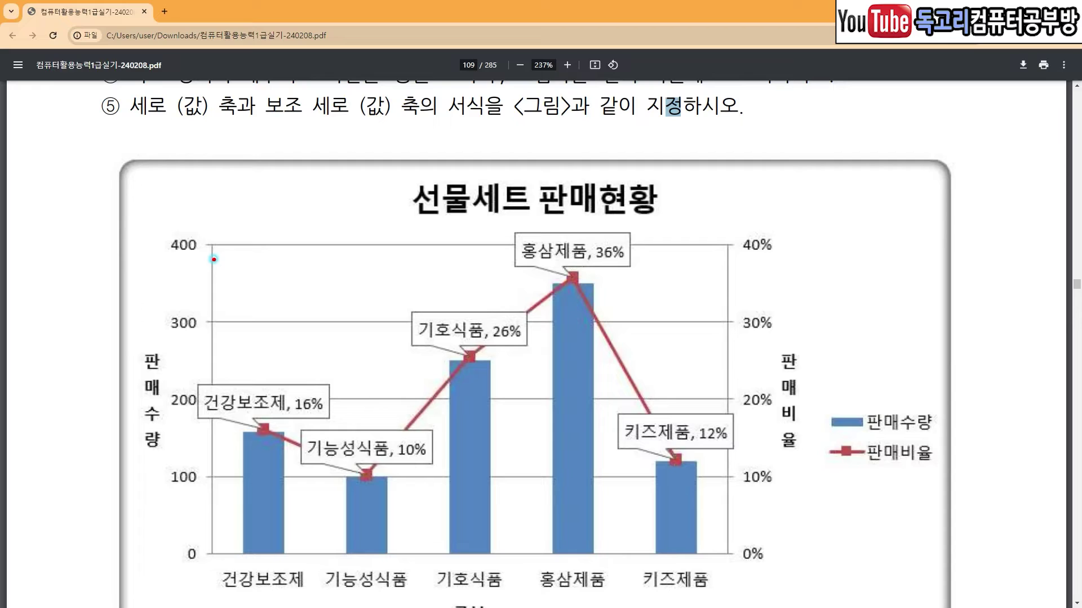
mouse_move(214, 260)
mouse_down()
mouse_move(147, 254)
mouse_move(204, 237)
mouse_move(216, 260)
mouse_up()
mouse_move(200, 547)
mouse_down()
mouse_move(210, 575)
mouse_move(204, 543)
mouse_move(209, 574)
mouse_move(128, 516)
mouse_move(130, 448)
mouse_move(152, 405)
mouse_up()
key(e)
mouse_move(788, 256)
mouse_down()
mouse_move(737, 213)
mouse_move(791, 253)
mouse_move(782, 260)
mouse_up()
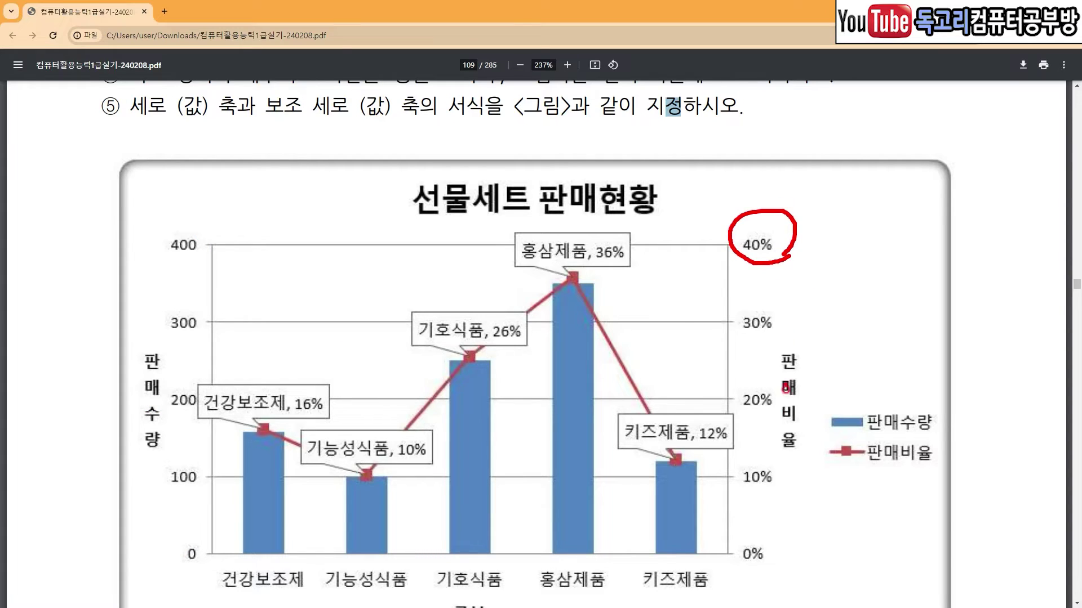
mouse_move(778, 557)
mouse_down()
mouse_move(739, 535)
mouse_move(763, 577)
mouse_move(796, 514)
mouse_move(800, 443)
mouse_move(741, 319)
mouse_up()
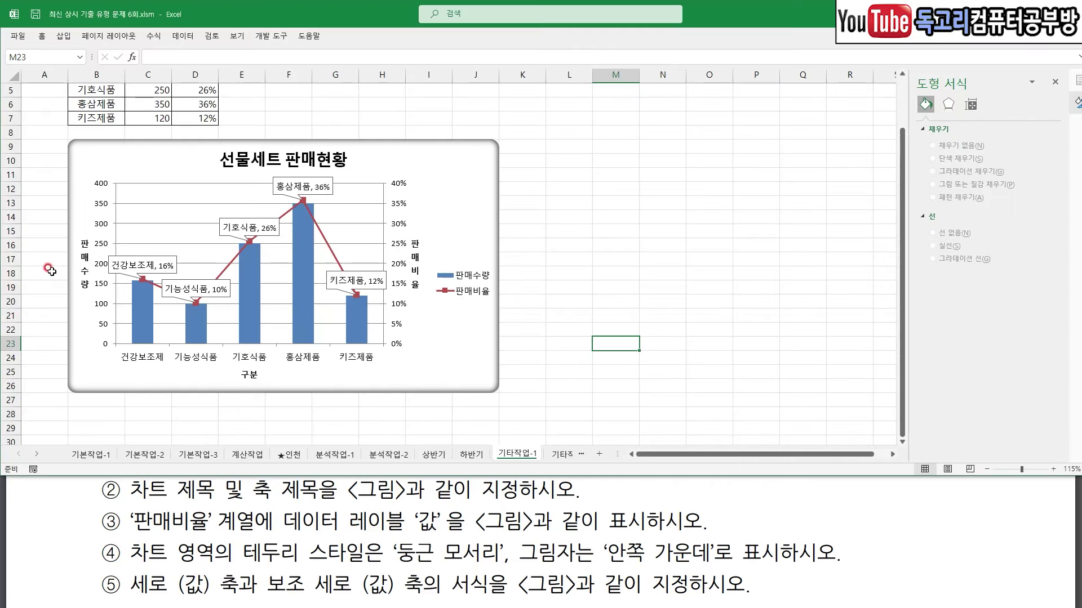
Set the major unit of the primary vertical axis (판매수량) to 100
right_click(107, 227)
click(161, 364)
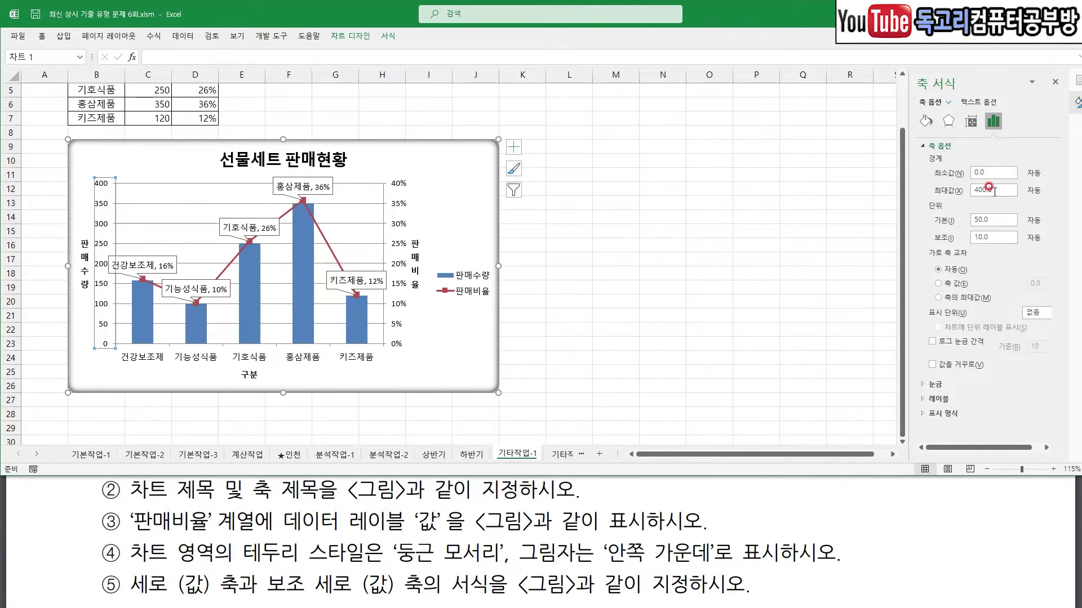
click(986, 220)
text(1)
key(Return)
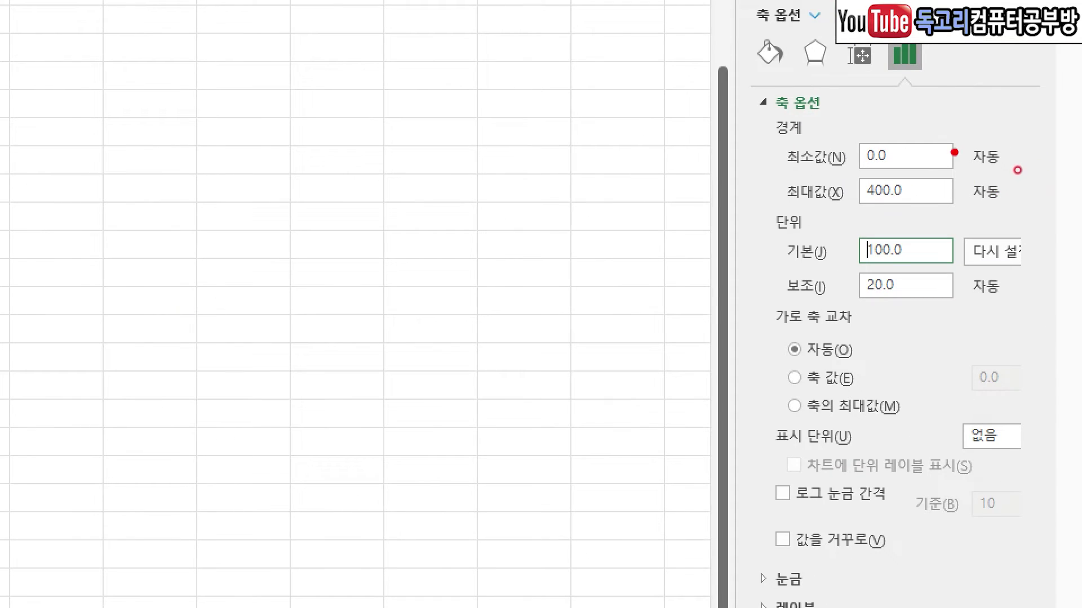
drag(954, 150, 908, 168)
mouse_move(937, 203)
mouse_down()
mouse_move(895, 224)
mouse_move(884, 295)
mouse_up()
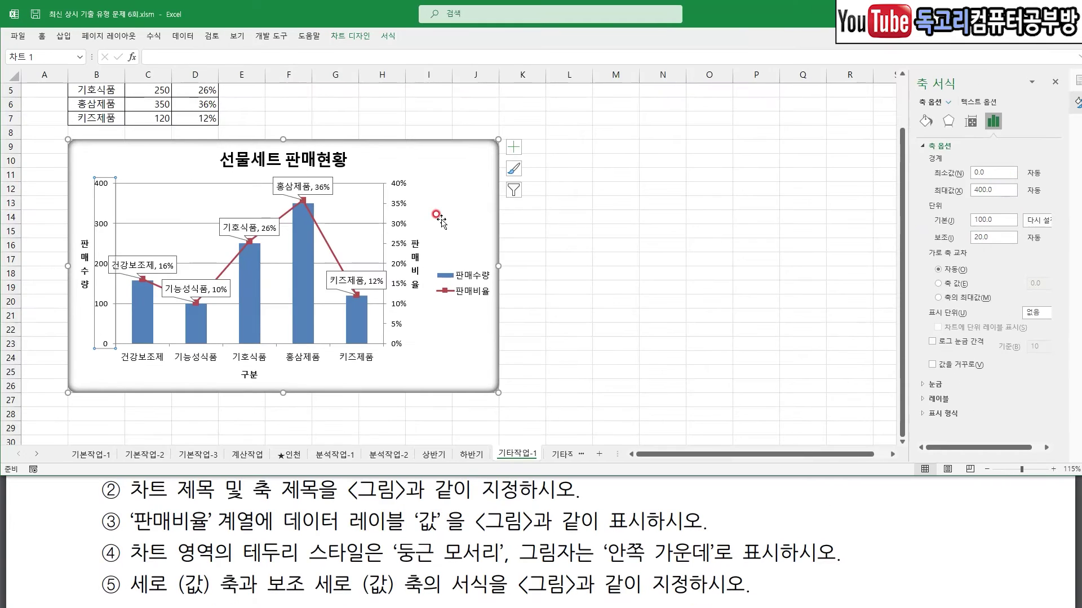
Set the major unit of the secondary vertical axis (판매비율) to 0.1 and deselect the chart
click(396, 205)
right_click(396, 205)
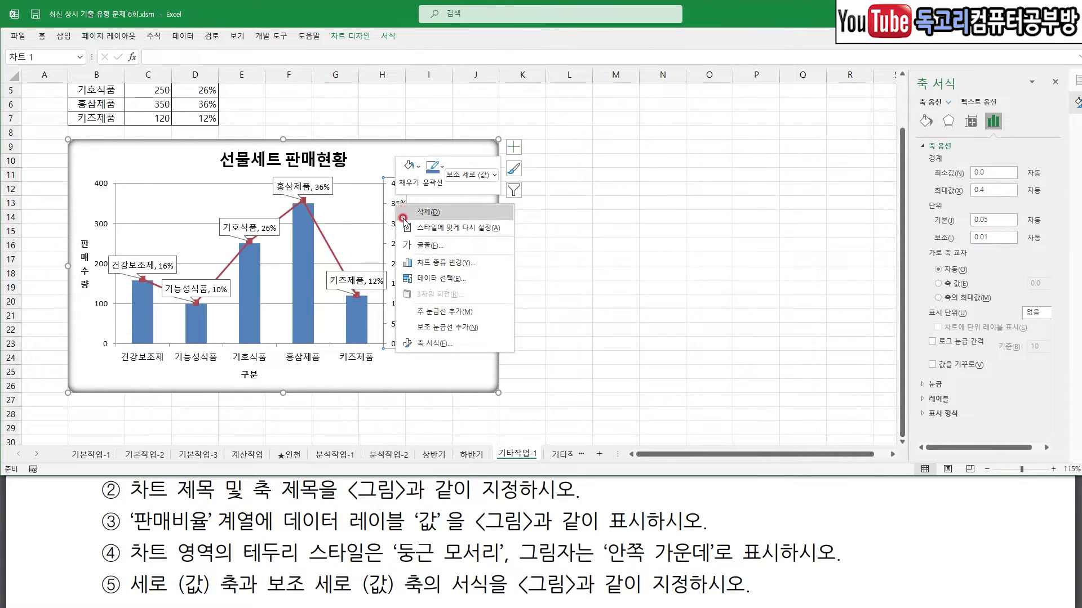
click(432, 343)
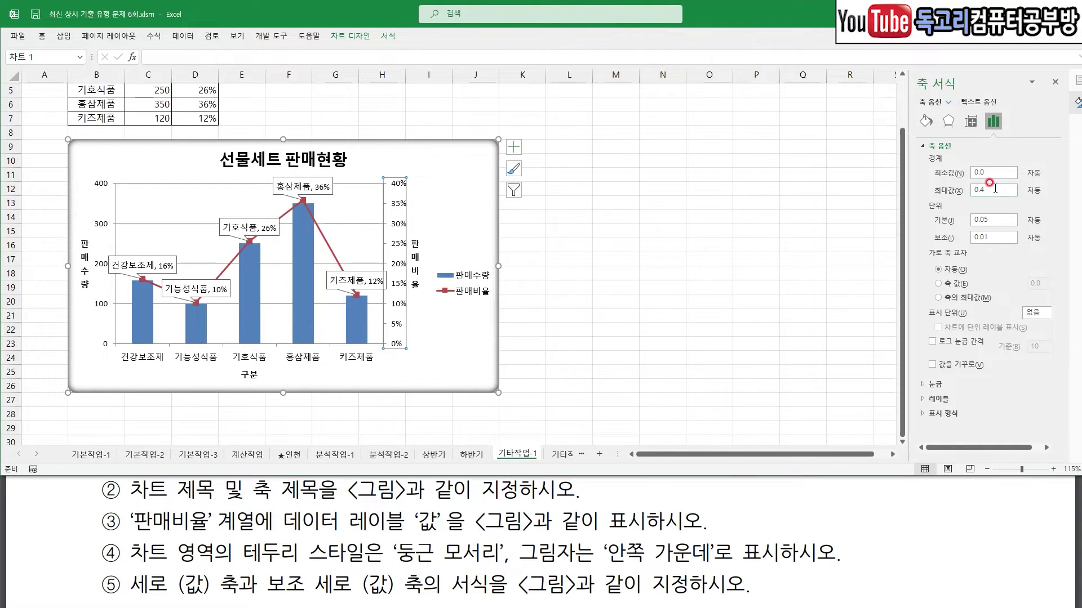
click(948, 226)
text(0)
key(Return)
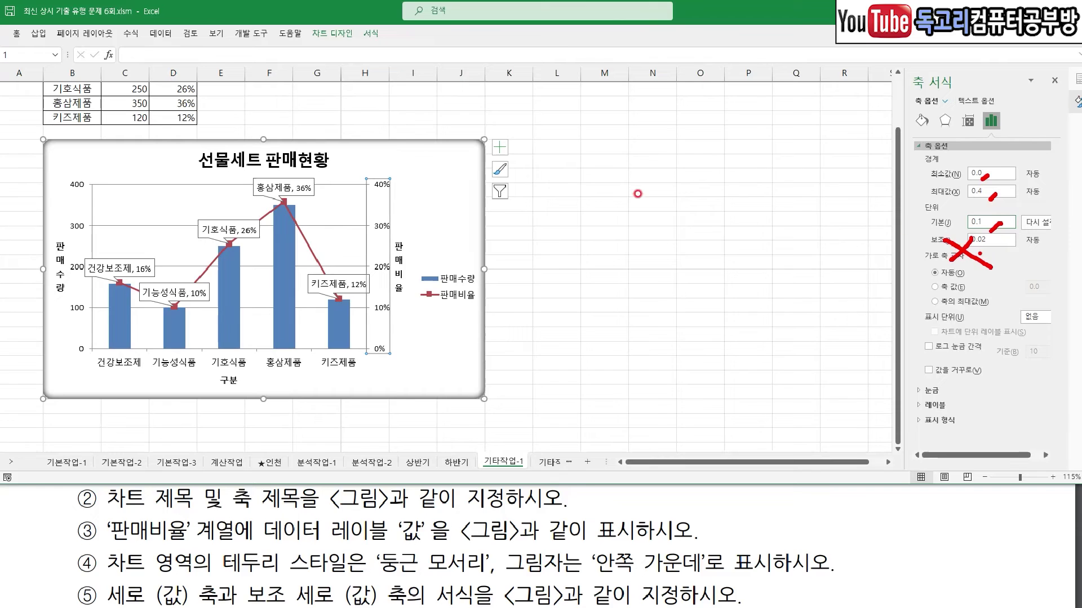
click(518, 239)
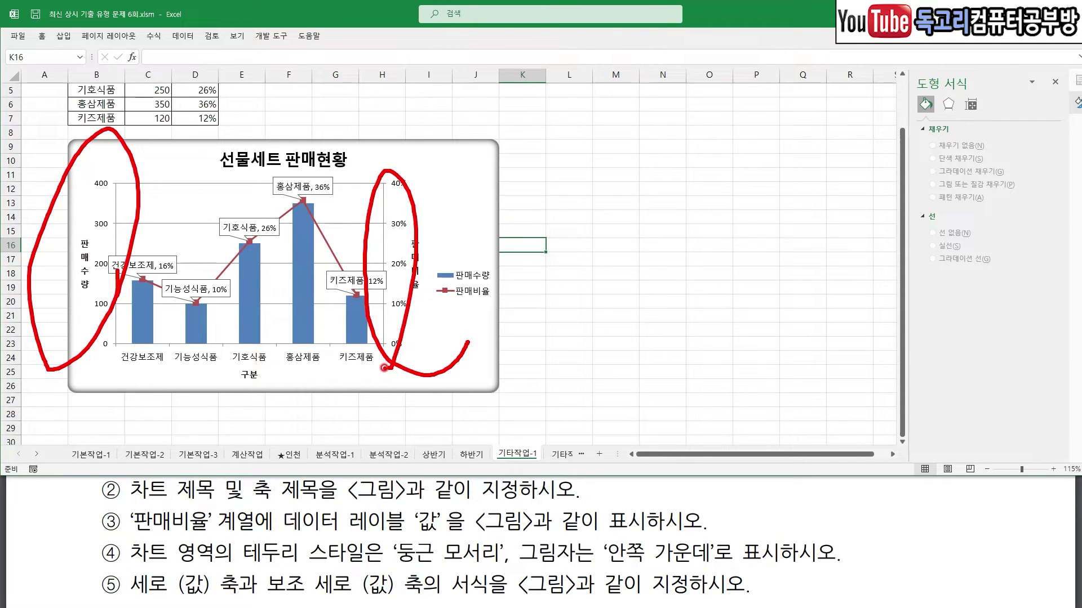
click(609, 303)
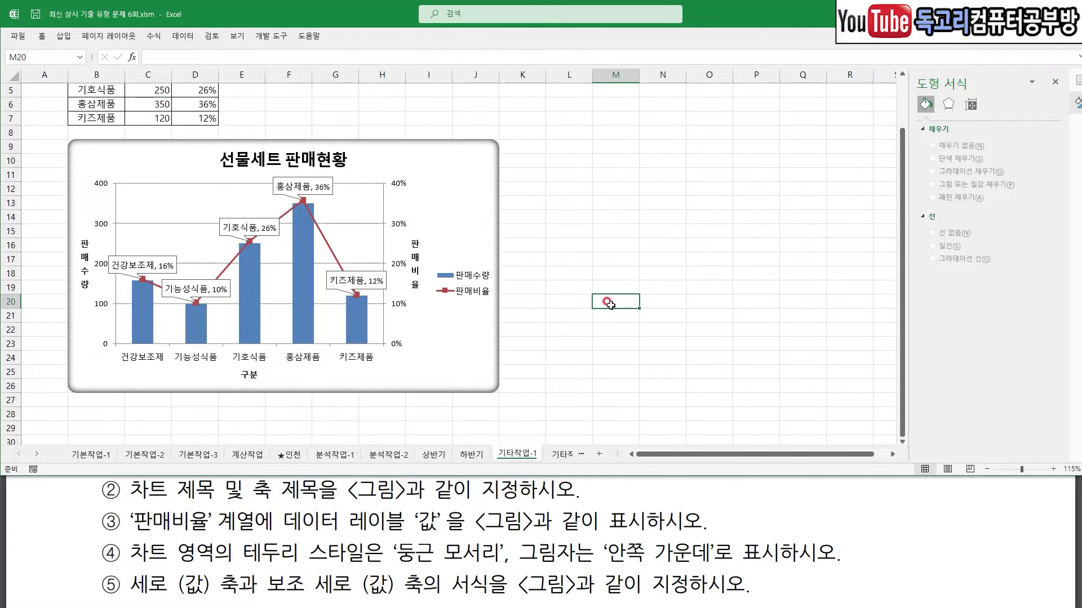
Examine the exam PDF's requirements for the 기타작업-2 sheet's 서식지정 macro, including its range, colours, thresholds and repeated ★ characters
scroll(630, 538, up, 1)
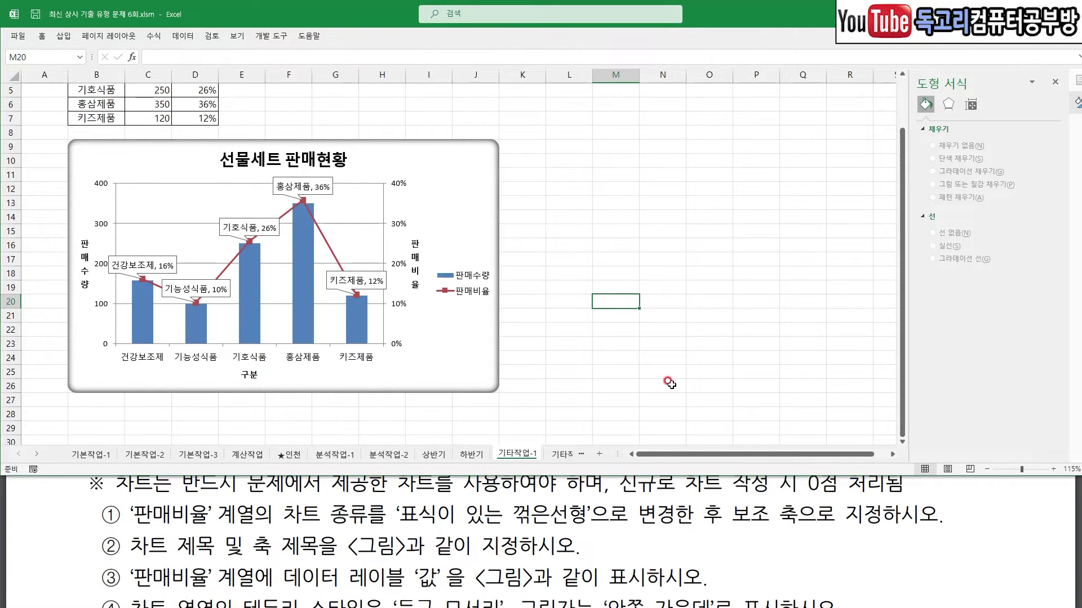
click(672, 397)
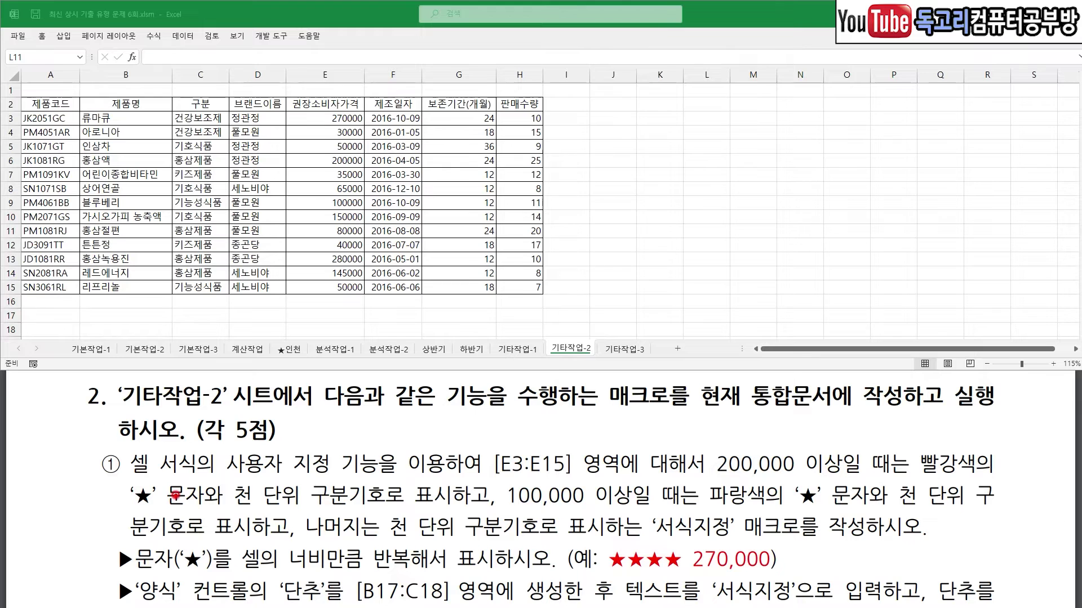
drag(564, 327, 602, 308)
drag(612, 418, 660, 419)
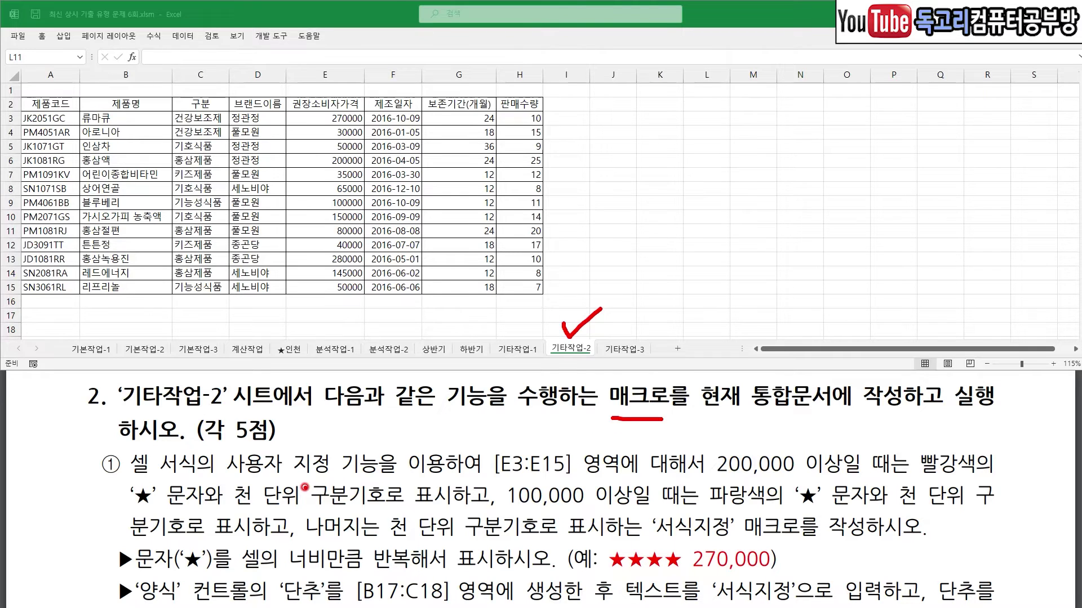
key(Escape)
drag(148, 480, 329, 476)
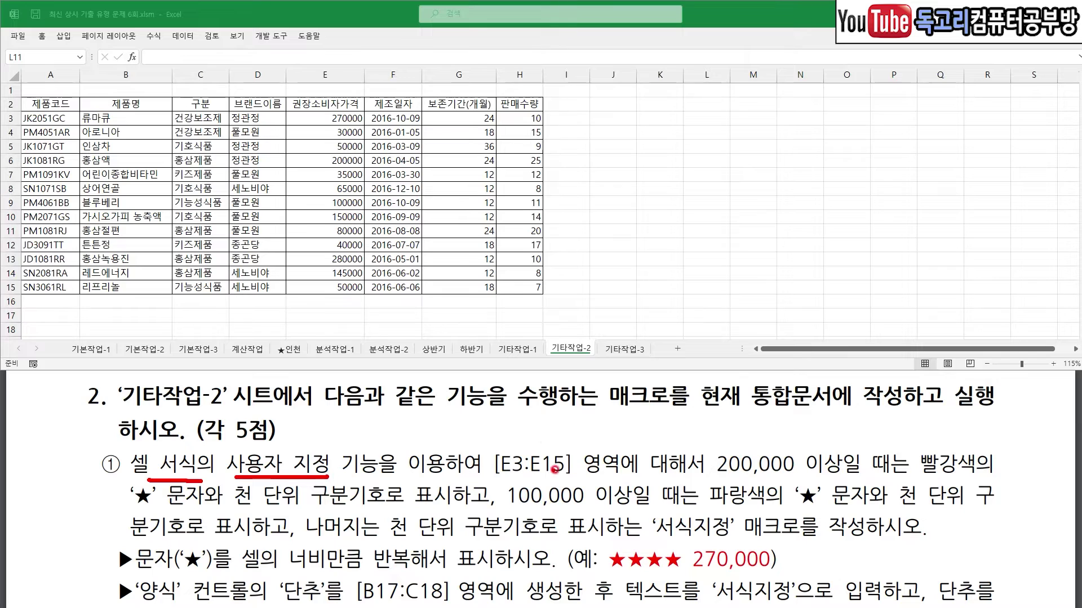
drag(540, 430, 551, 449)
drag(720, 482, 832, 479)
drag(925, 435, 951, 436)
drag(135, 510, 158, 512)
drag(231, 513, 383, 514)
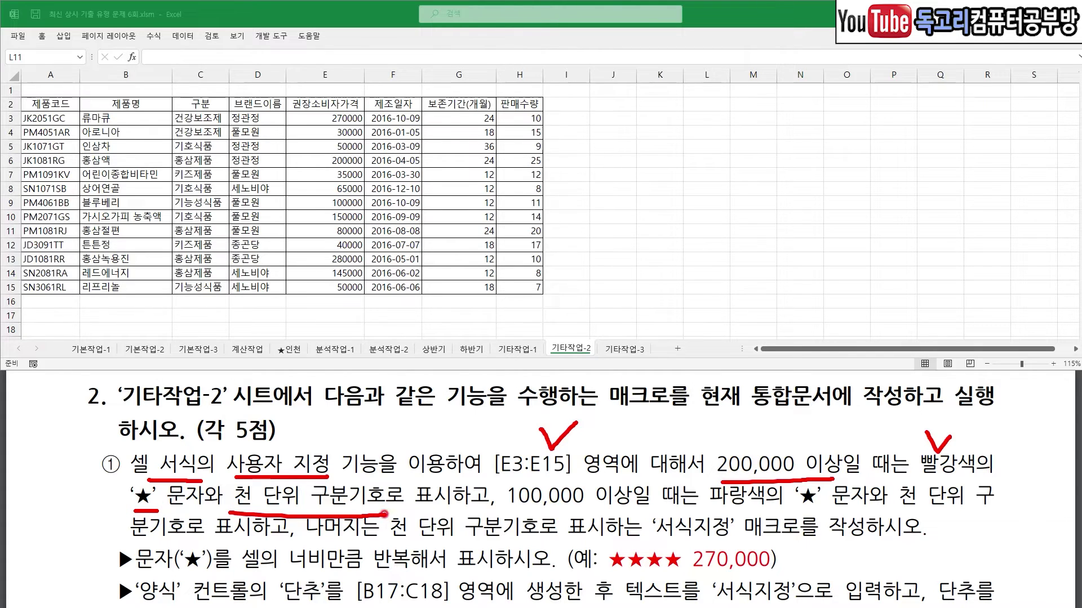
drag(514, 509, 631, 509)
drag(744, 507, 836, 509)
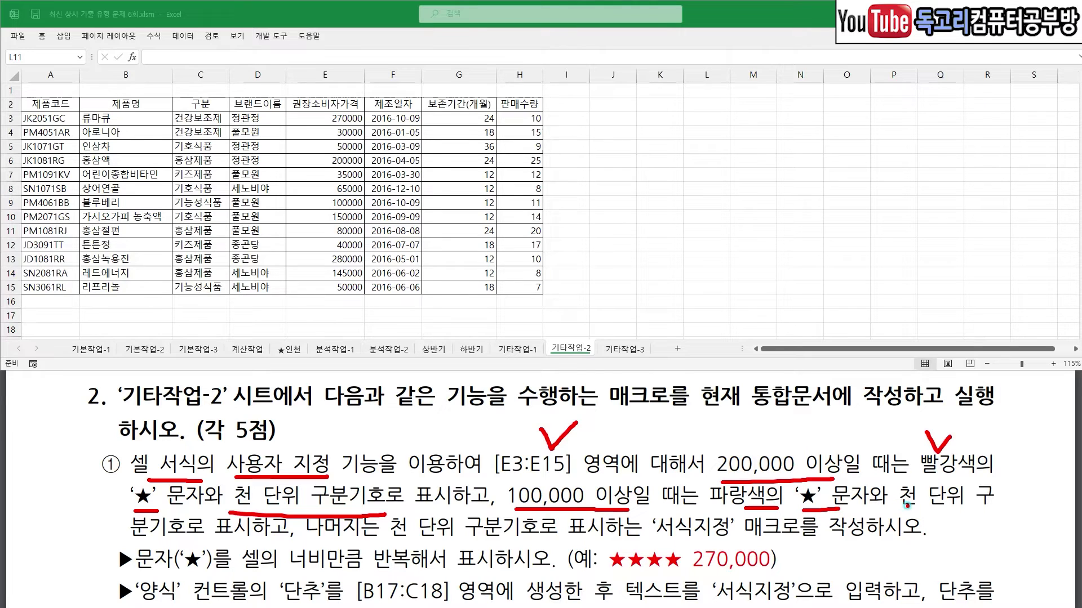
drag(902, 505, 995, 505)
drag(321, 543, 480, 543)
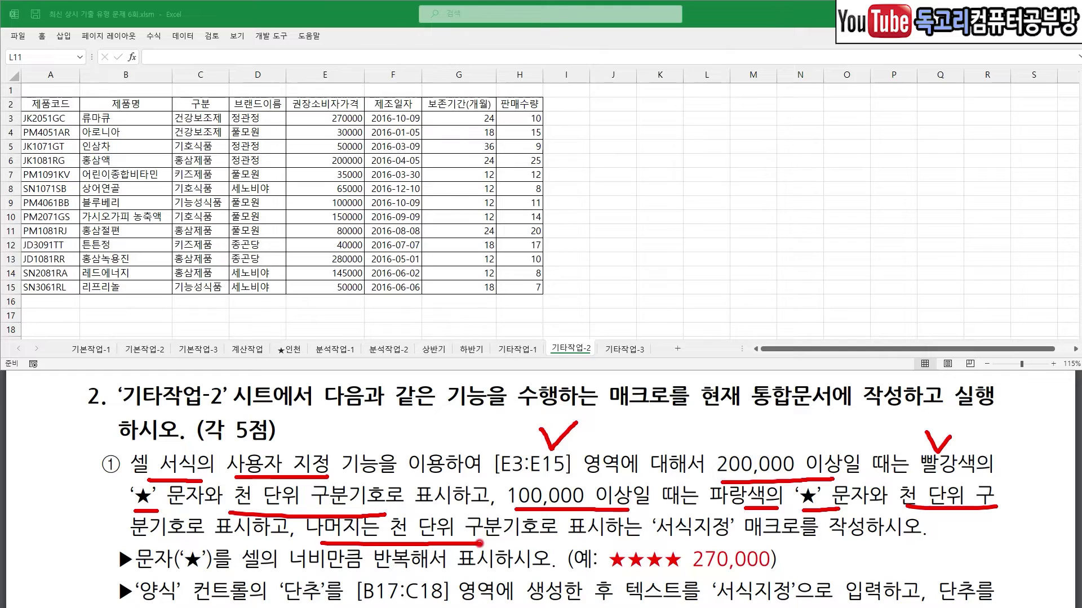
drag(634, 544, 764, 543)
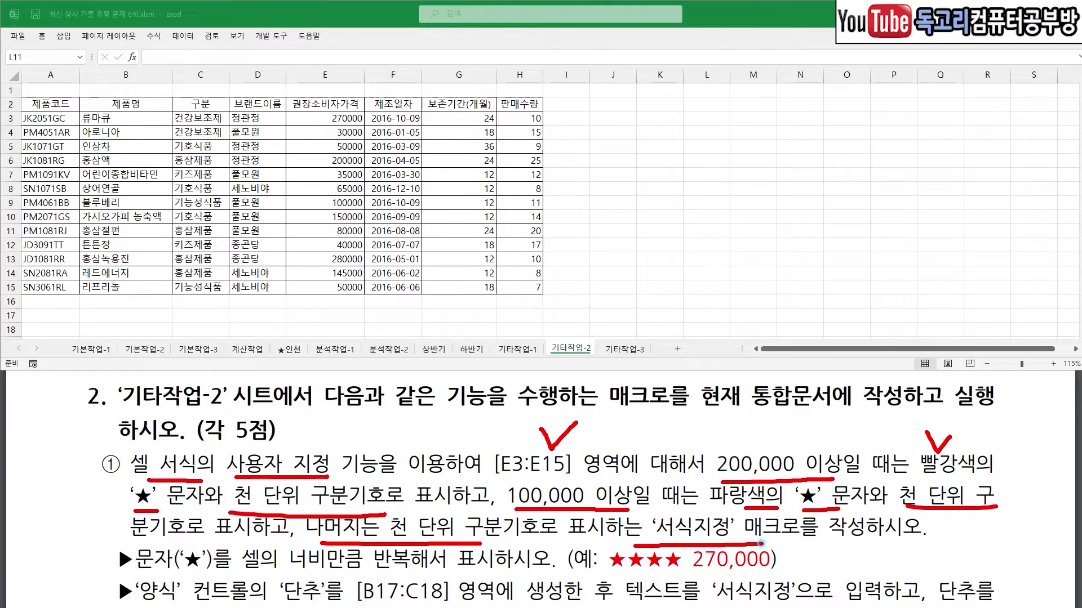
key(e)
drag(179, 567, 204, 571)
drag(278, 574, 375, 573)
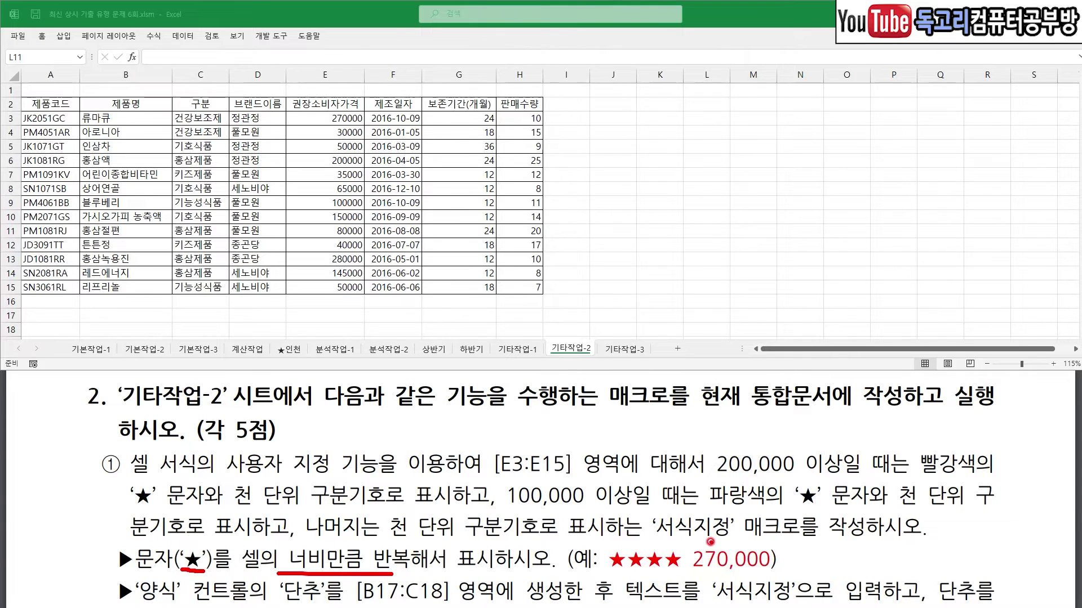
mouse_move(679, 546)
mouse_down()
mouse_move(682, 554)
mouse_move(699, 531)
mouse_up()
key(Escape)
Start recording a macro named 서식지정, stored in the current workbook
click(706, 175)
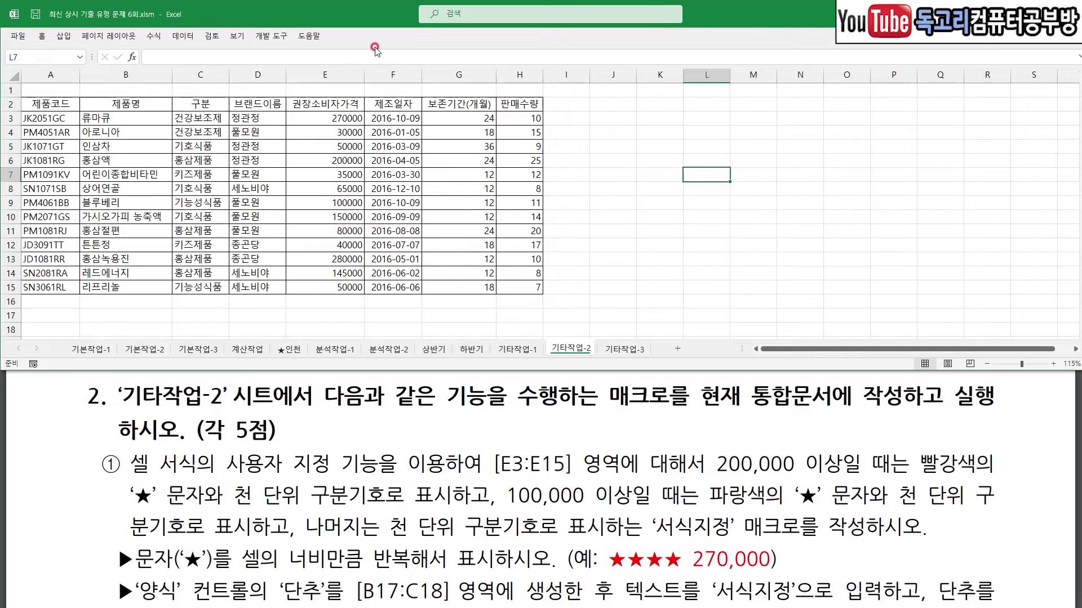
click(273, 35)
click(108, 53)
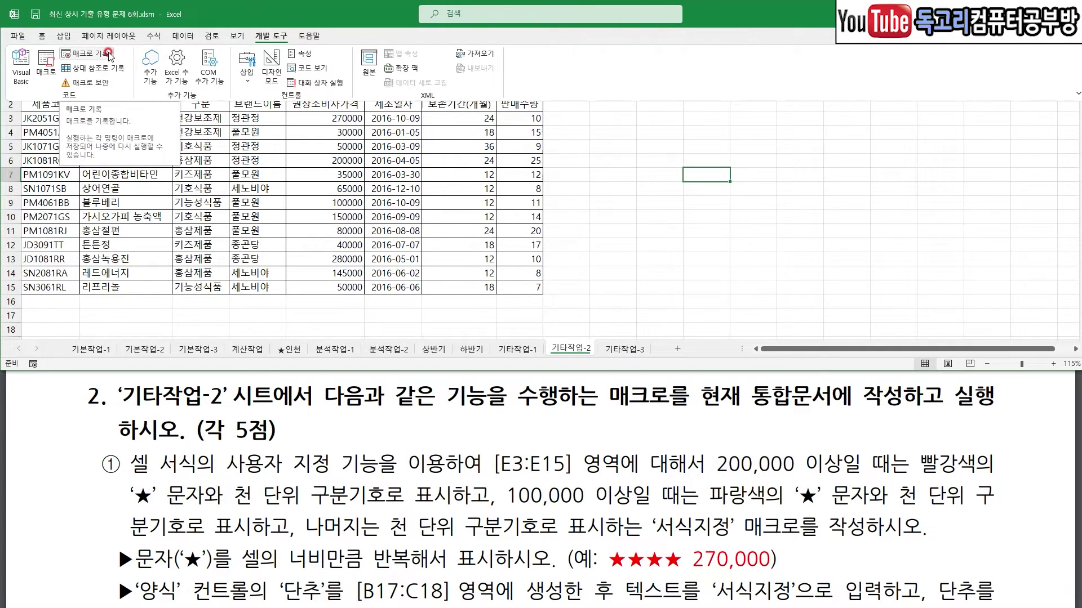
click(108, 53)
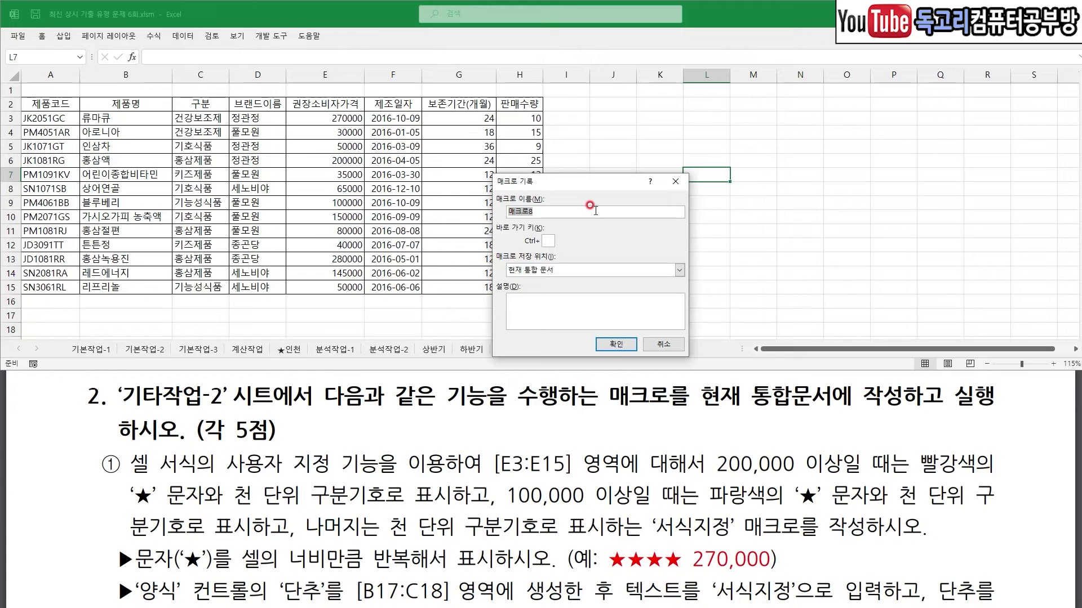
text(서식지정)
drag(584, 201, 536, 236)
drag(659, 322, 609, 374)
click(616, 344)
Open the user-defined (사용자 지정) number format for cells E3:E15 and clear its format code
drag(337, 119, 335, 288)
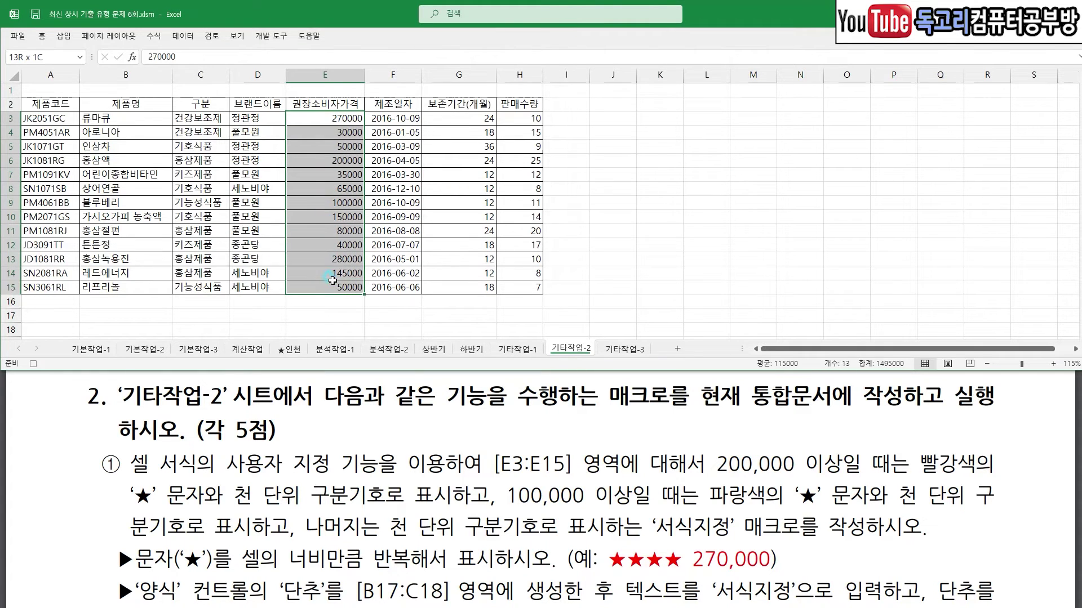
right_click(340, 269)
click(399, 509)
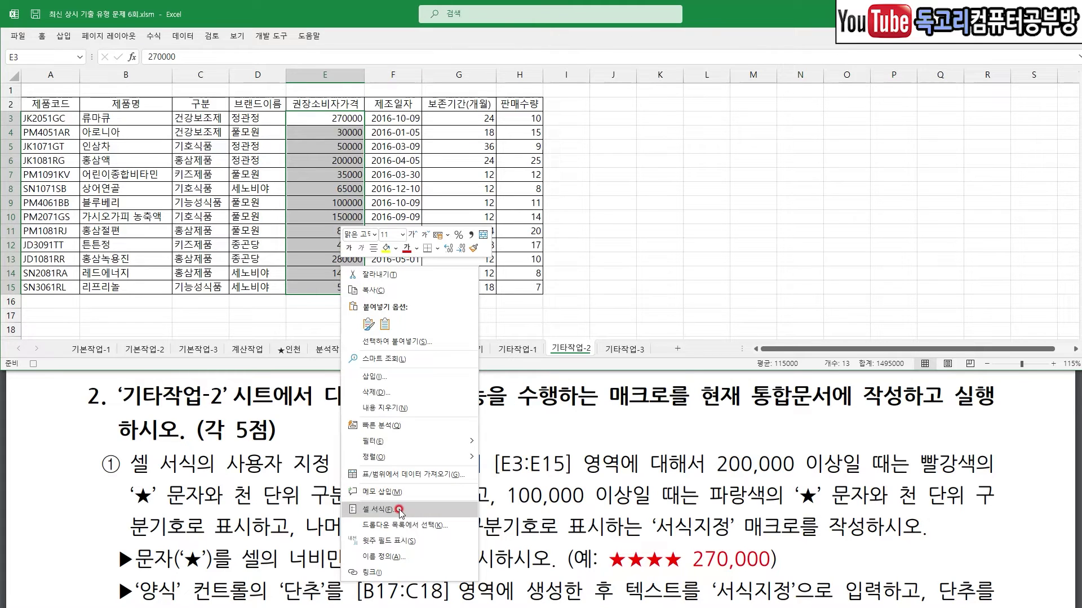
click(599, 282)
click(649, 241)
click(654, 227)
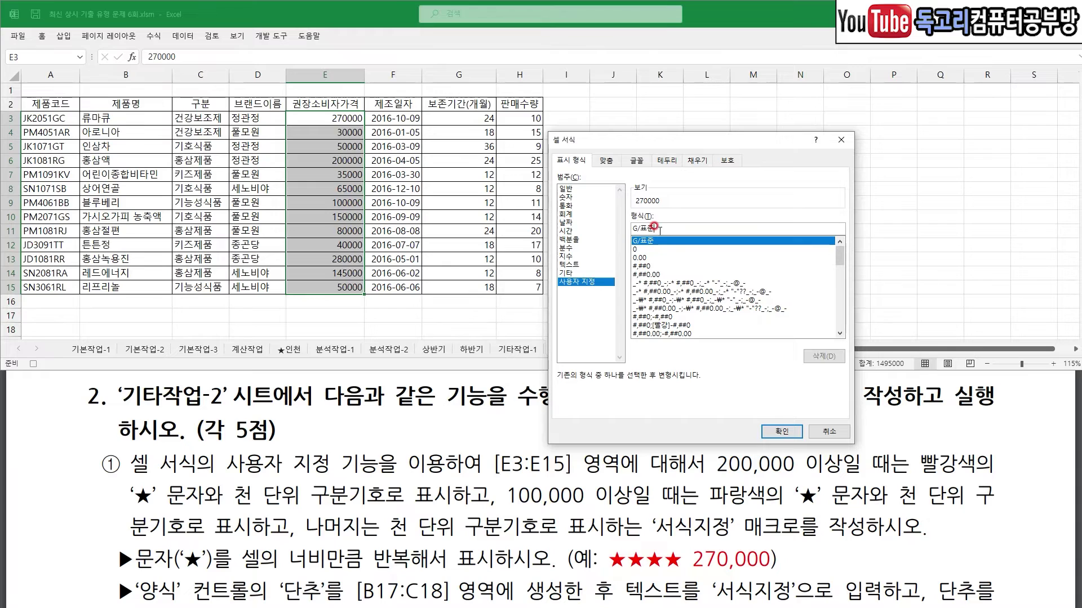
key(BackSpace)
key(BackSpace)
key(BackSpace)
key(BackSpace)
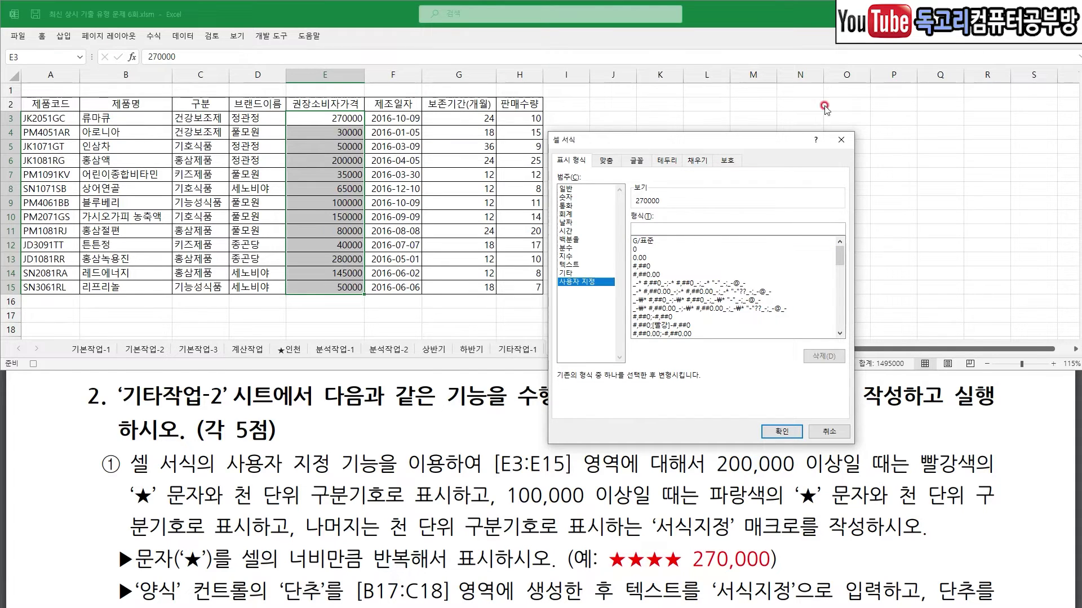
Enter the first custom format section as [빨강][>=200000]*★ #,##0
text([빨강][>=200000]*ㅁ)
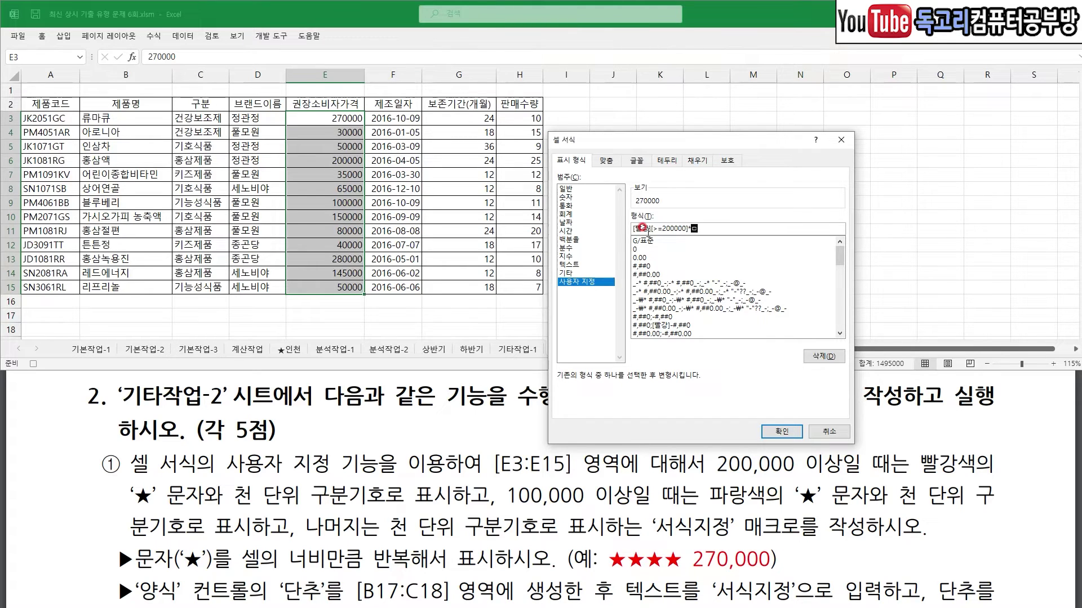
key(Hangul_Hanja)
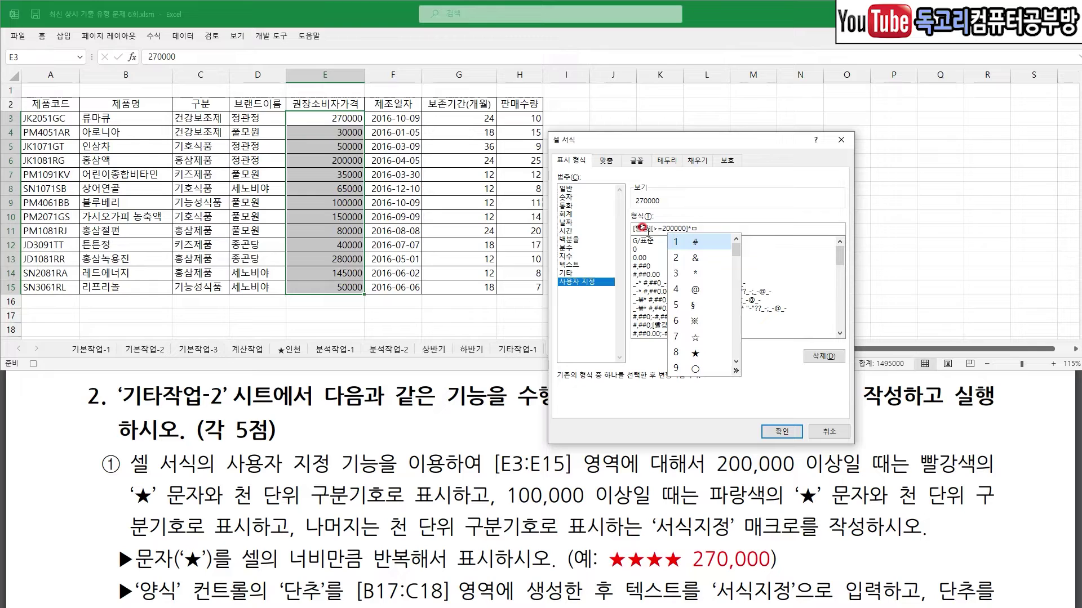
key(8)
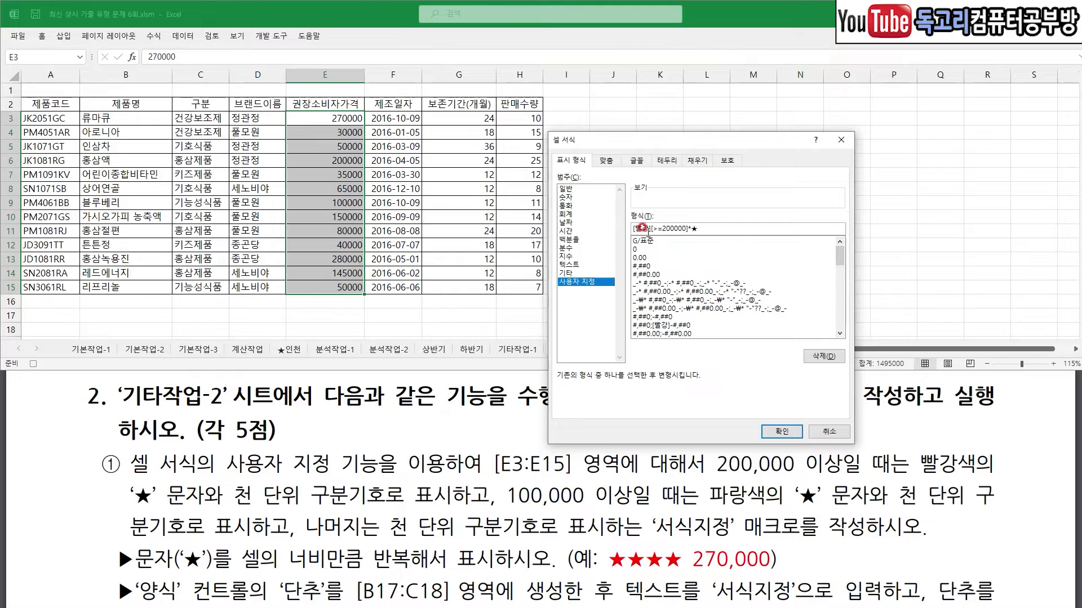
text(#,##0)
Append the second section [파랑][>=100000]*★ #,##0 and the final section #,##0 to the format code, separating sections with semicolons
text(;[ㅍ)
text(랑)
text(])
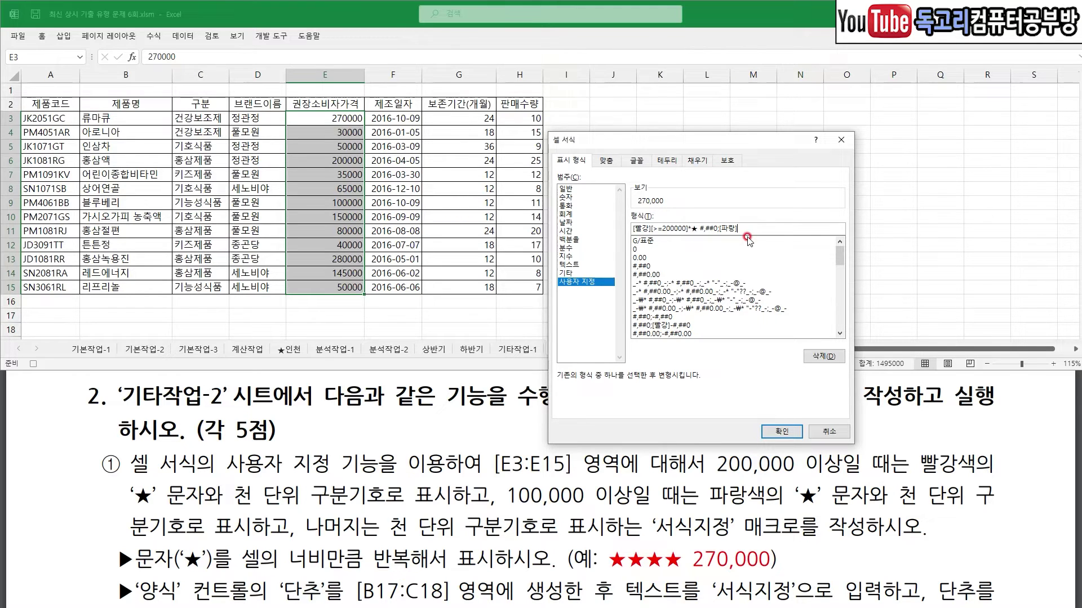
text([)
key(Hangul_Hanja)
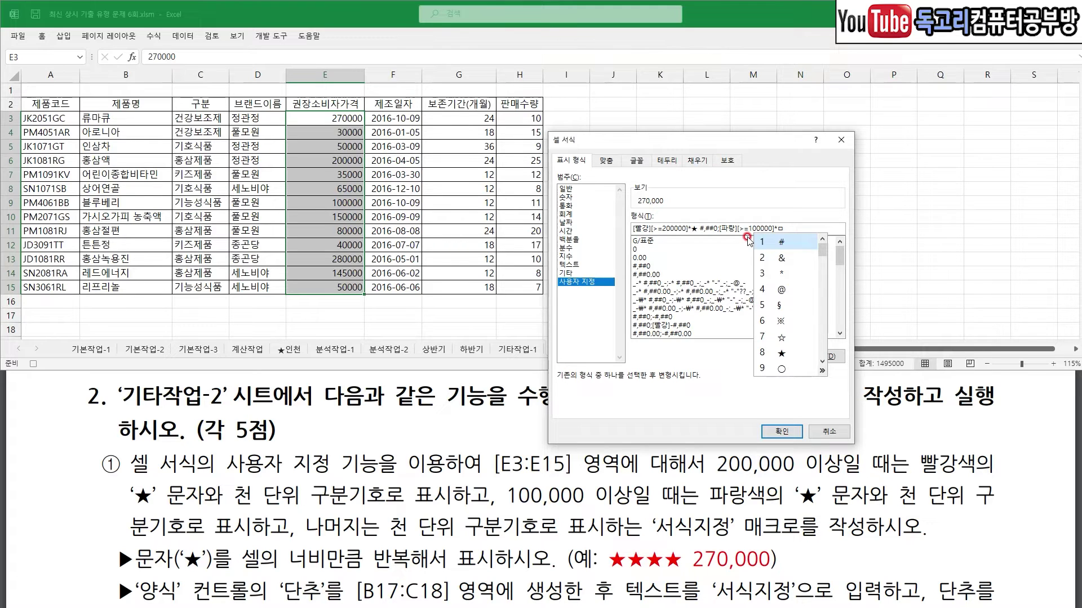
key(8)
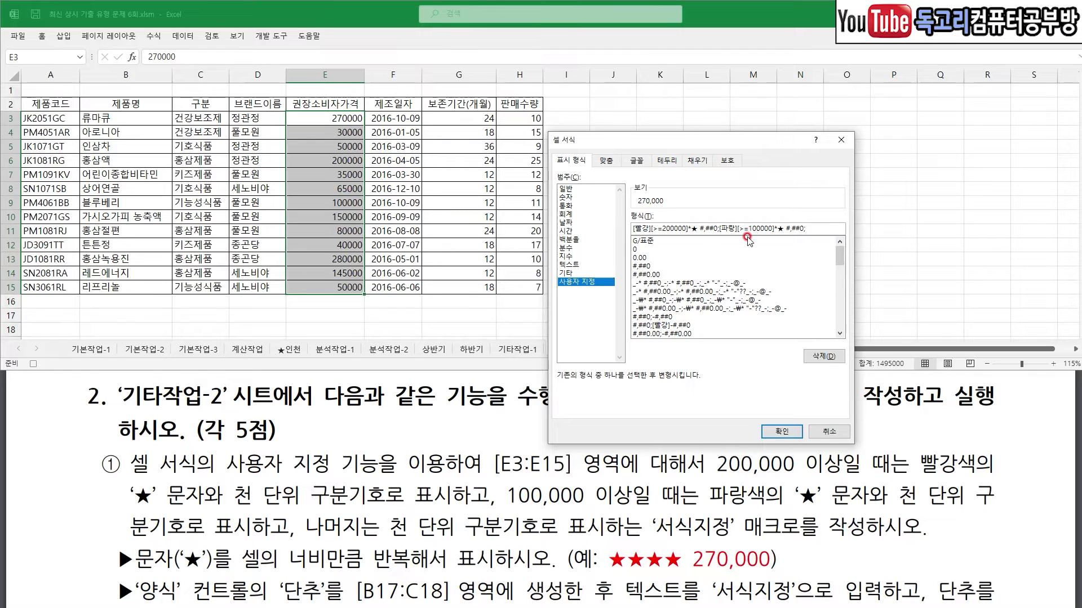
drag(304, 545, 542, 548)
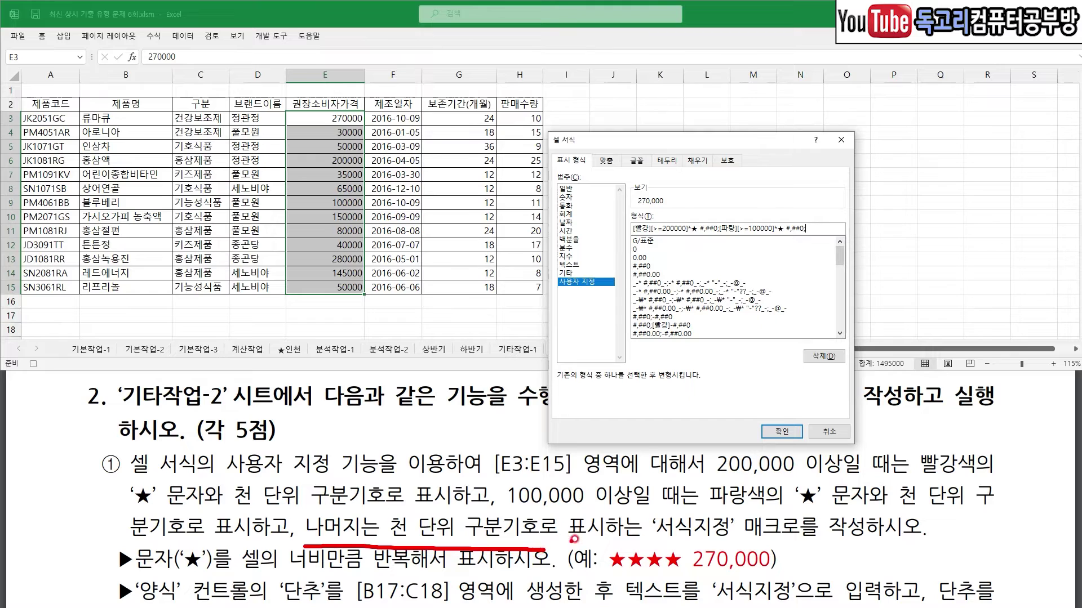
key(Escape)
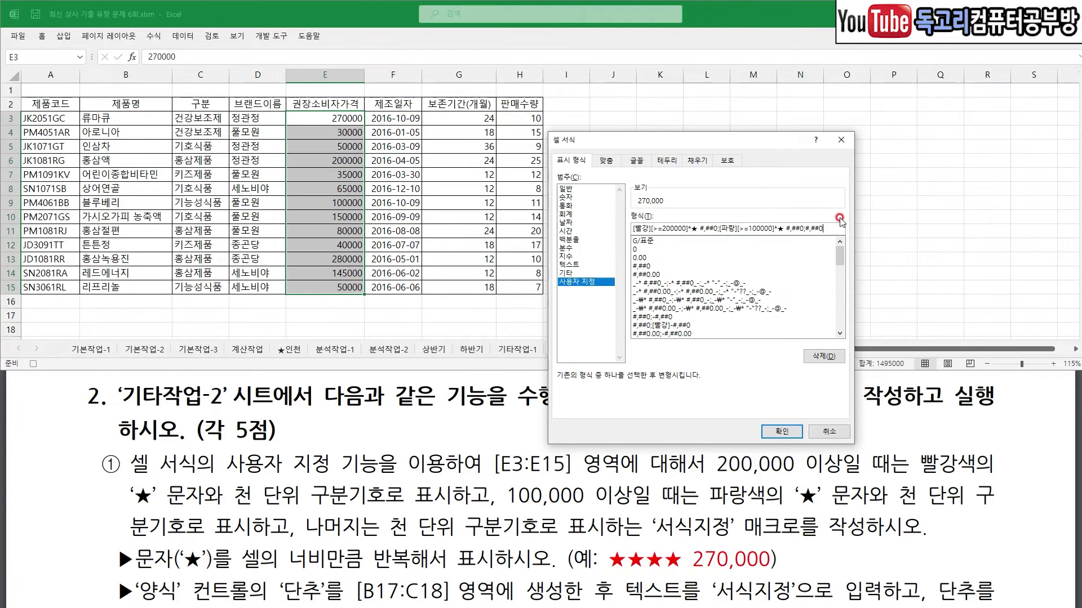
Examine the colours, conditions, repeated stars and thousands separators in the custom format code's three sections
key(ctrl+1)
click(838, 218)
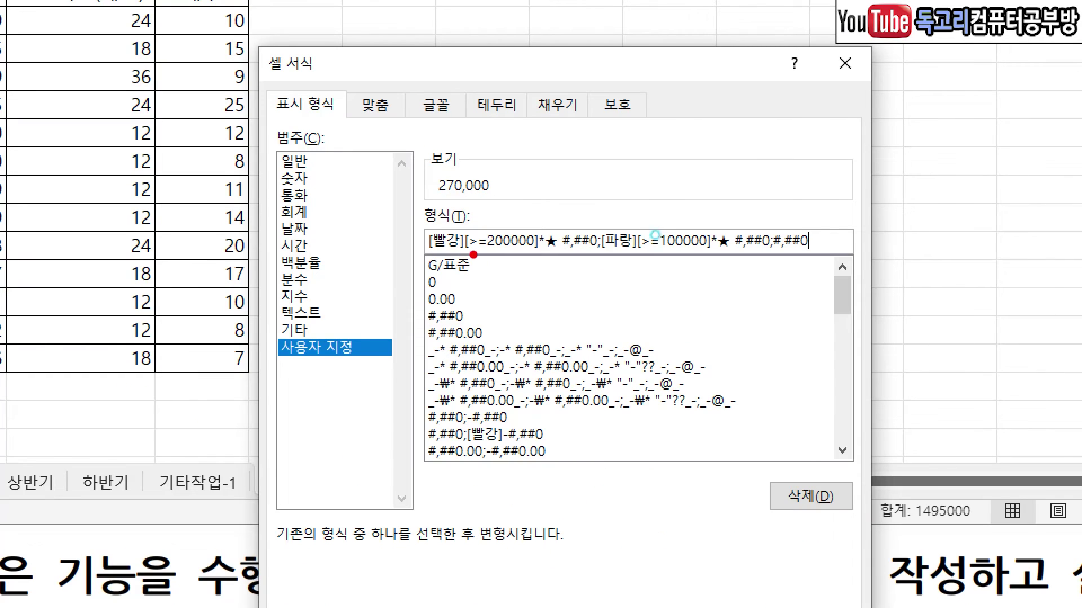
drag(654, 234, 683, 233)
drag(449, 259, 423, 260)
click(552, 254)
drag(552, 254, 557, 252)
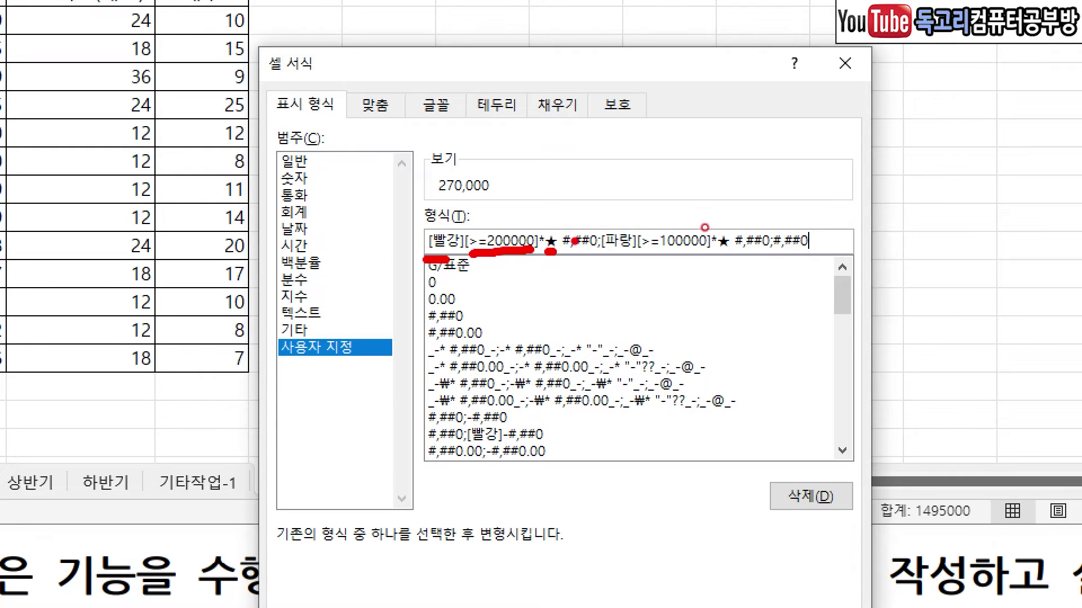
drag(698, 218, 714, 236)
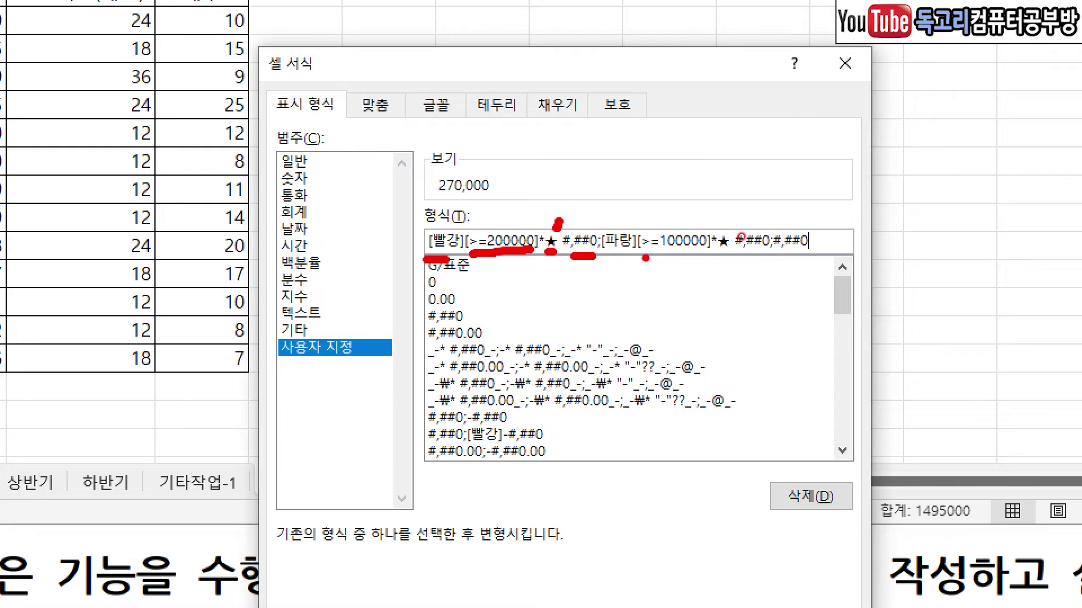
drag(652, 226, 694, 225)
drag(615, 217, 641, 214)
mouse_move(731, 254)
mouse_down()
mouse_move(714, 254)
mouse_move(726, 231)
mouse_move(757, 227)
mouse_move(793, 257)
mouse_move(828, 256)
mouse_up()
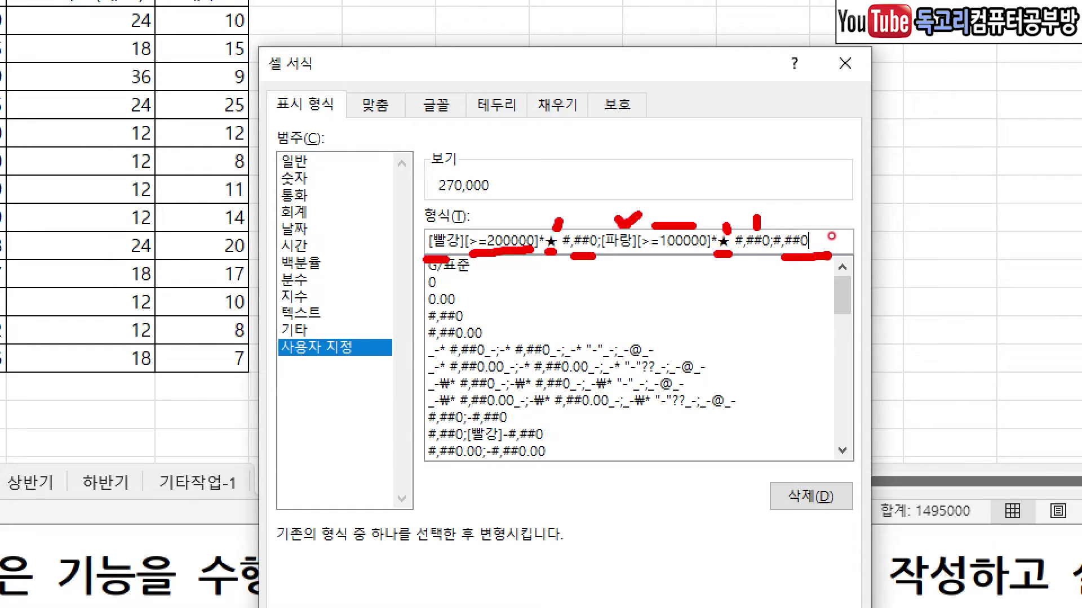
key(Escape)
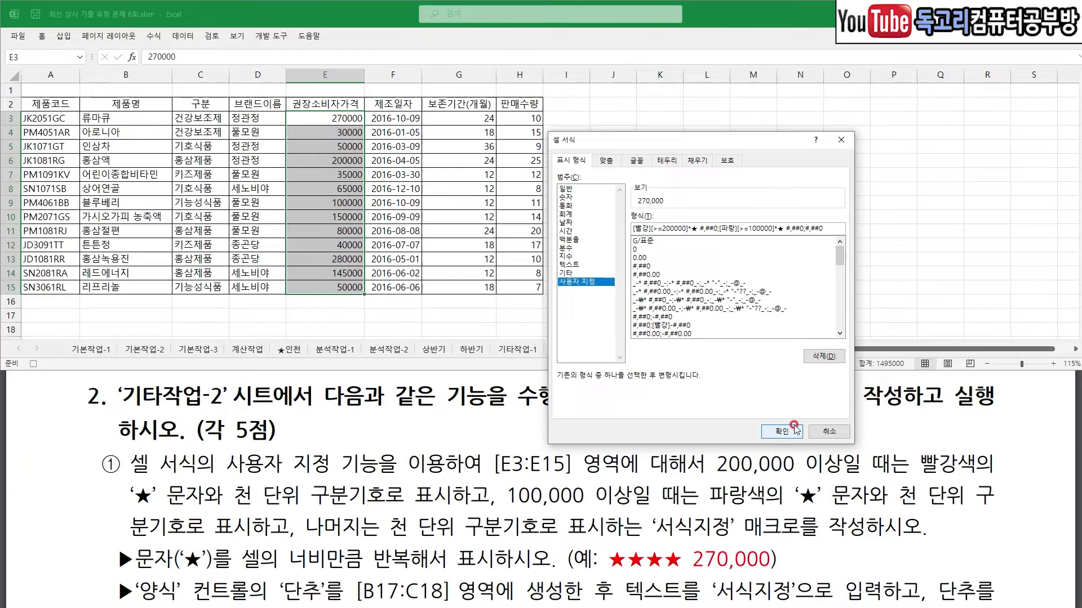
Apply the custom number format to E3:E15, deselect the range and stop recording the macro
click(782, 432)
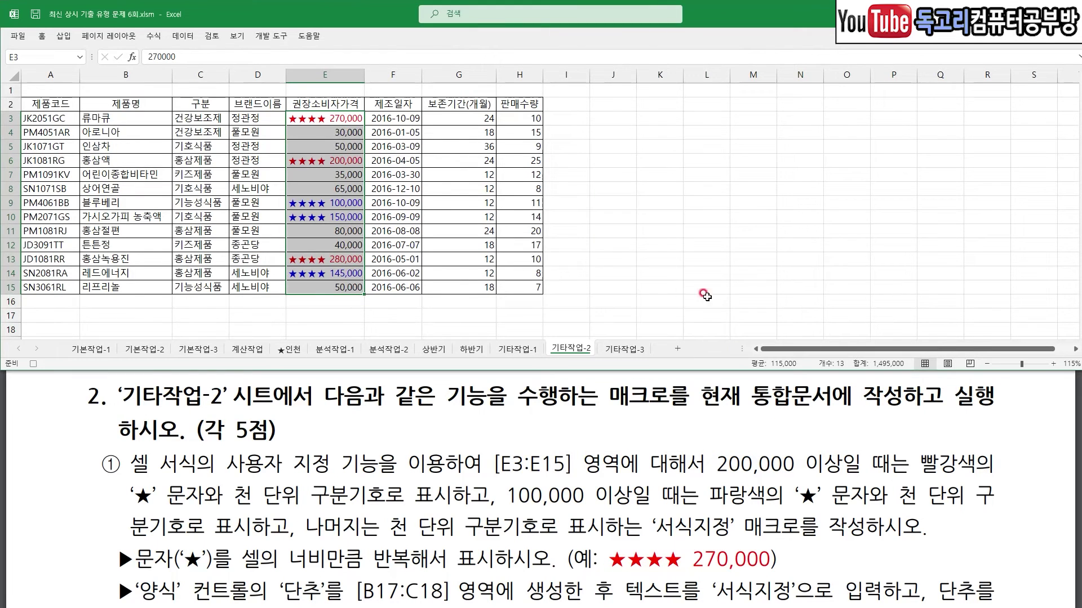
click(679, 271)
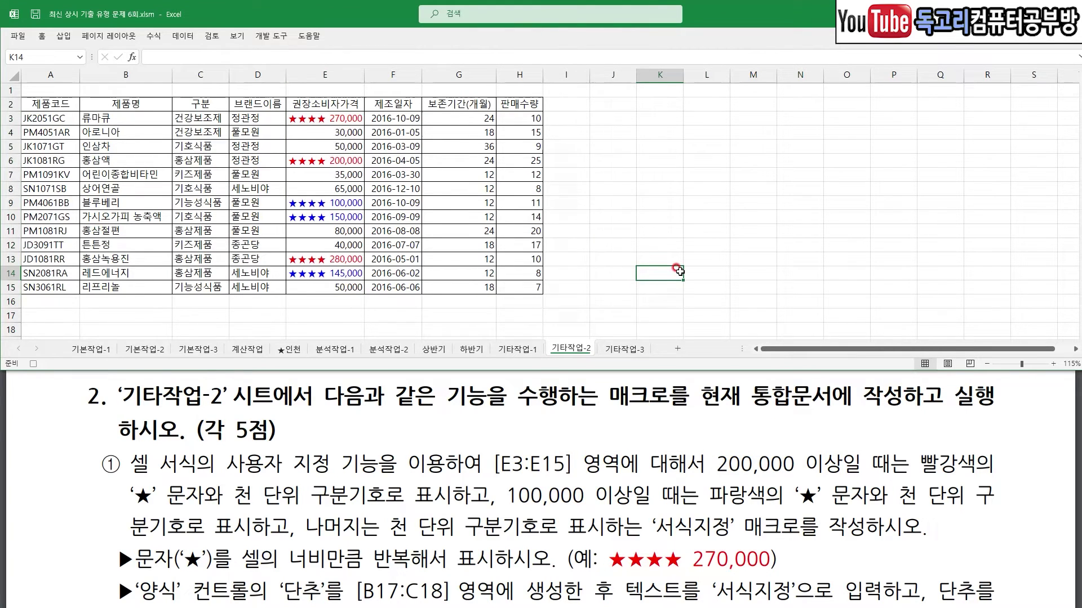
click(271, 35)
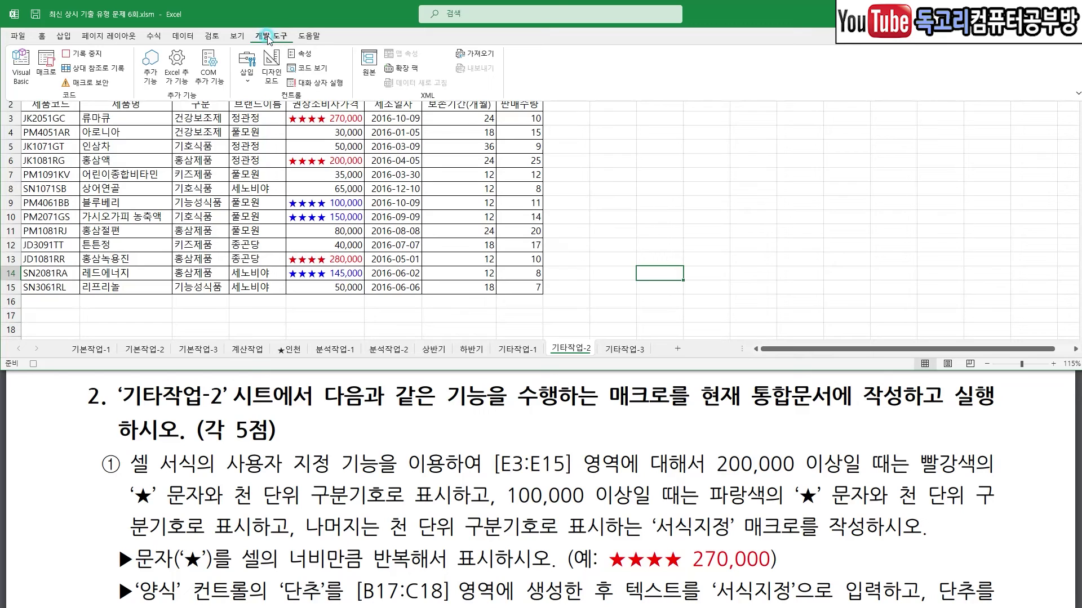
click(100, 54)
drag(140, 496, 189, 494)
drag(284, 499, 344, 499)
mouse_move(455, 493)
mouse_down()
mouse_move(343, 486)
mouse_move(448, 446)
mouse_move(455, 482)
mouse_up()
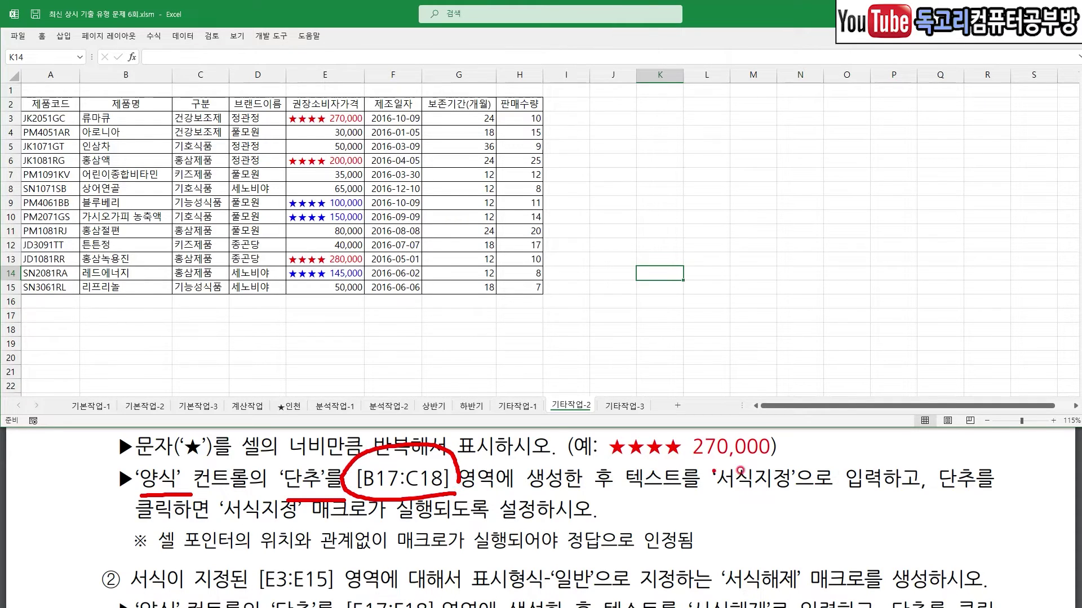
drag(740, 495, 787, 499)
key(Escape)
Insert a form control button fitted exactly to cells B17:C18
click(271, 36)
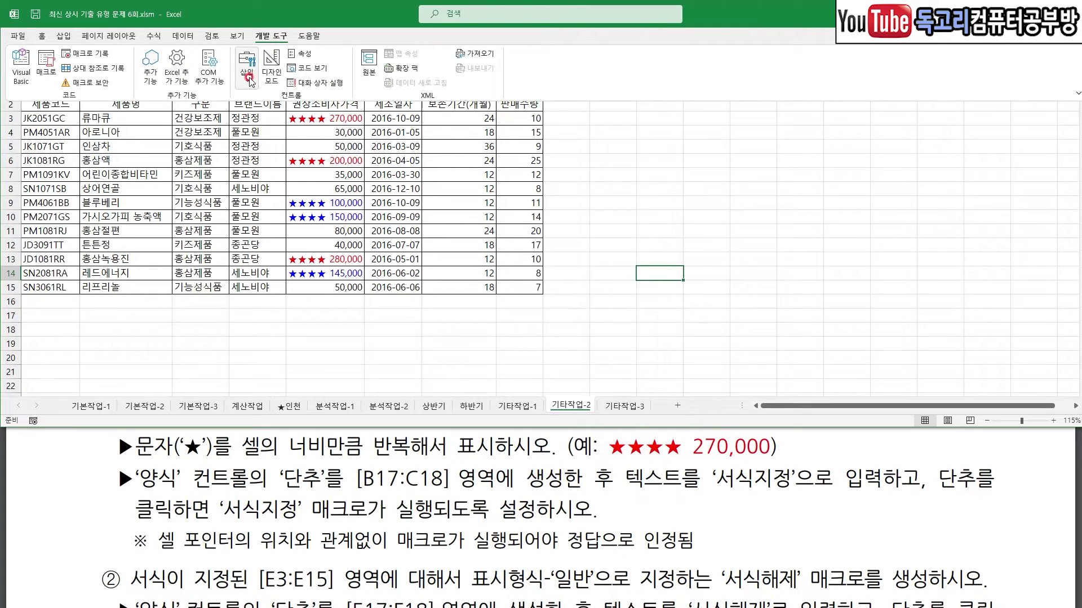
click(246, 66)
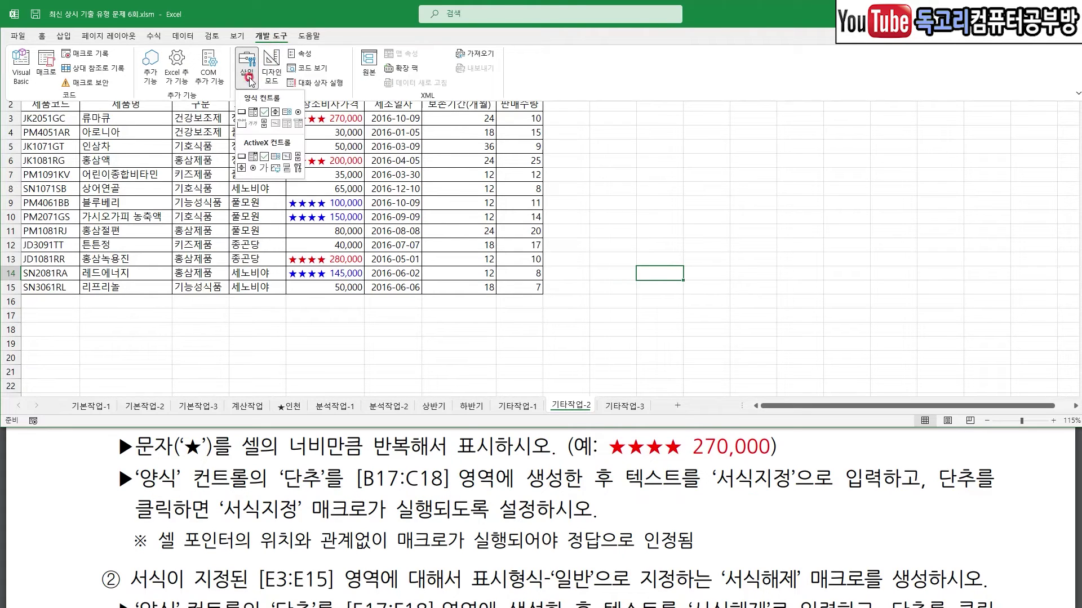
click(244, 110)
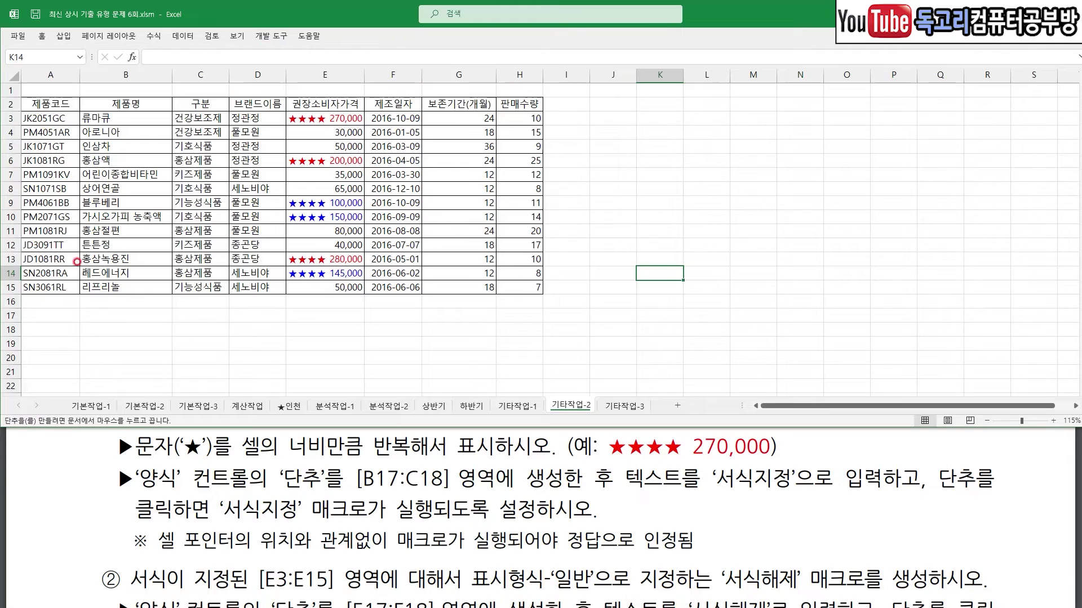
key(alt)
mouse_move(79, 308)
mouse_down()
mouse_move(152, 337)
mouse_move(214, 338)
mouse_up()
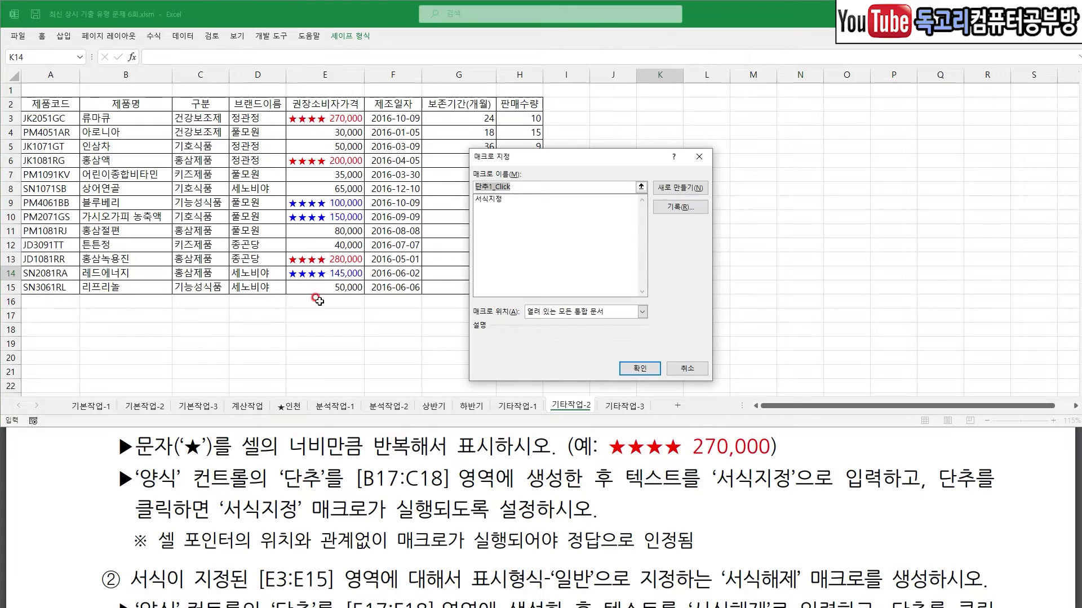
Assign the 서식지정 macro to the button over B17:C18 and label it 서식지정
click(491, 200)
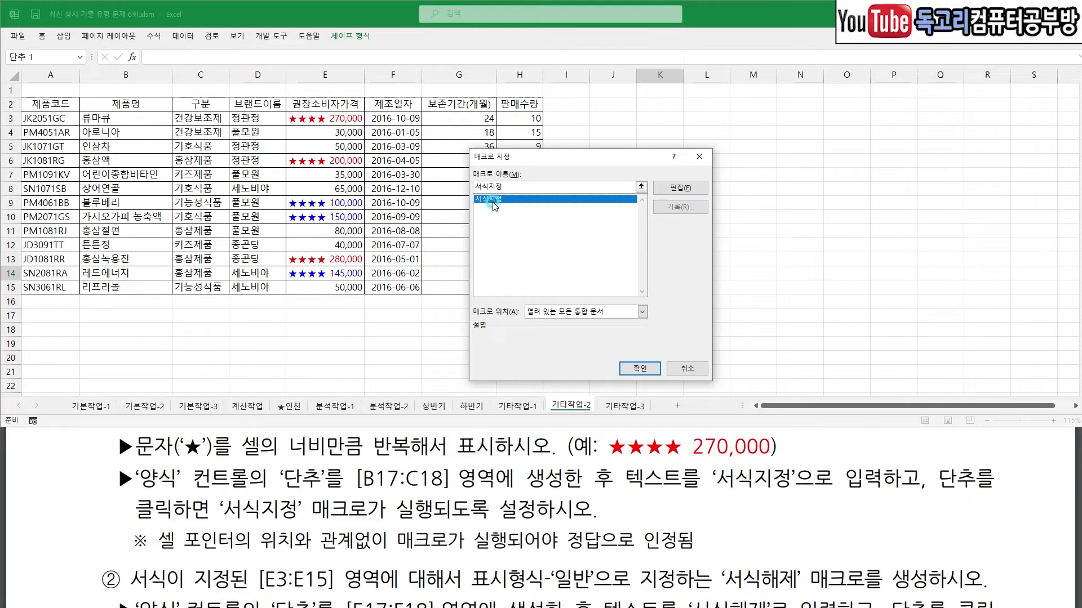
click(633, 369)
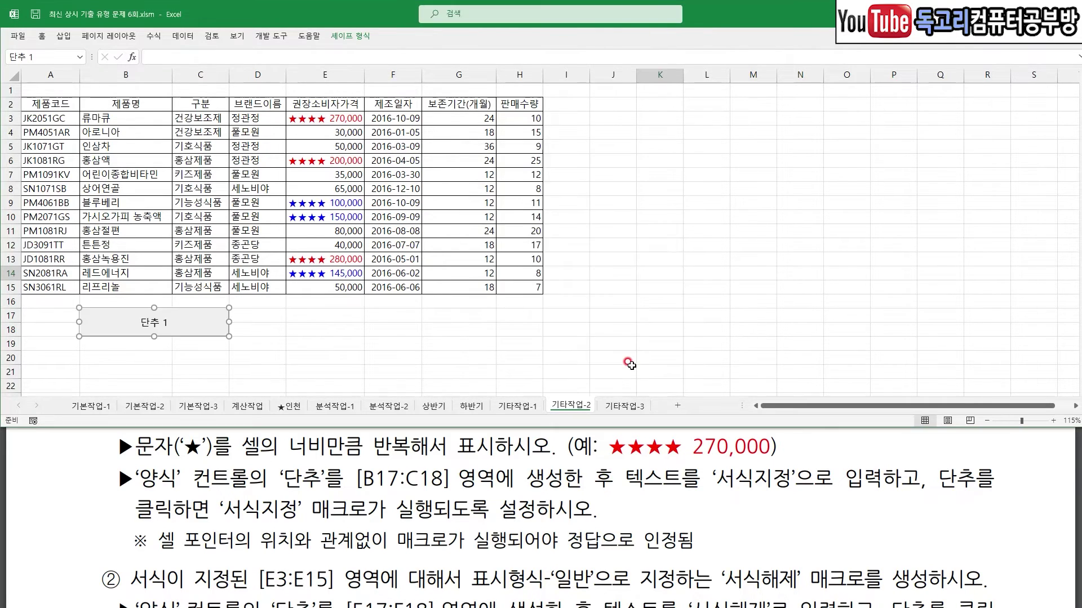
text(서식지정)
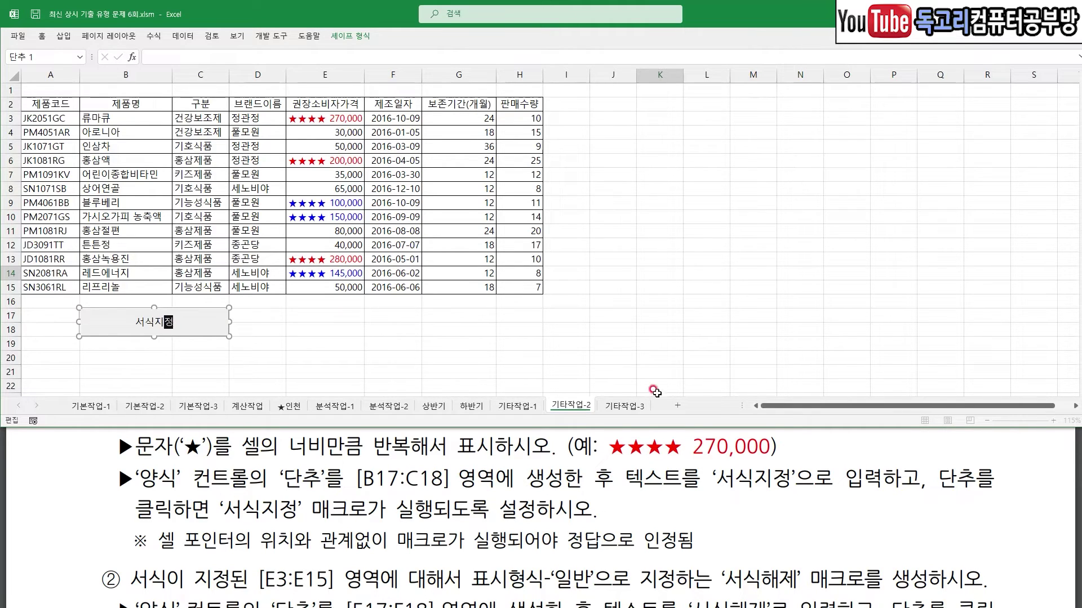
click(558, 330)
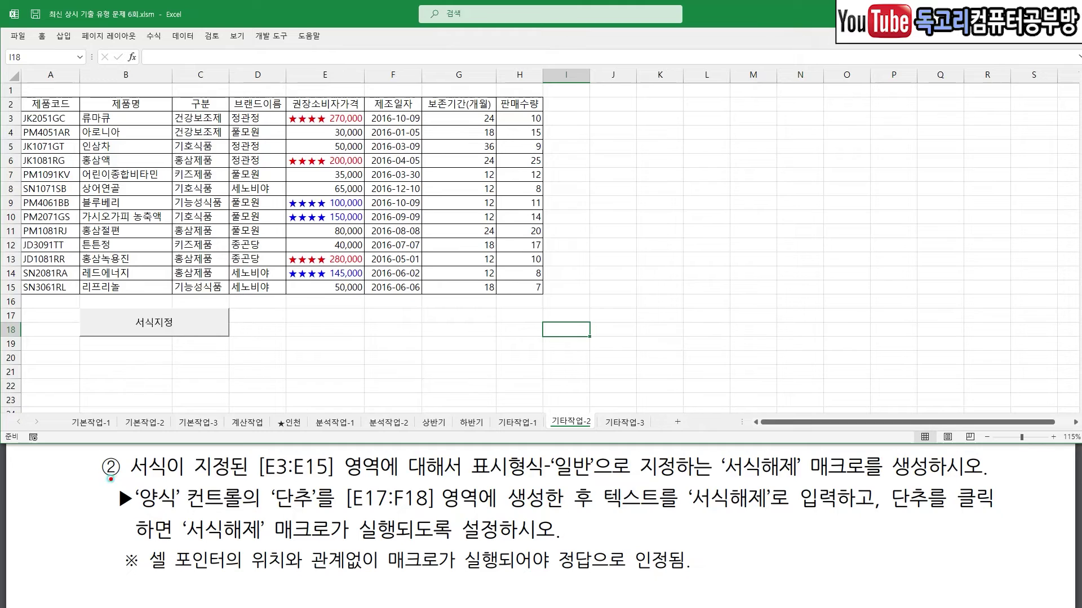
drag(111, 480, 130, 479)
drag(250, 481, 338, 482)
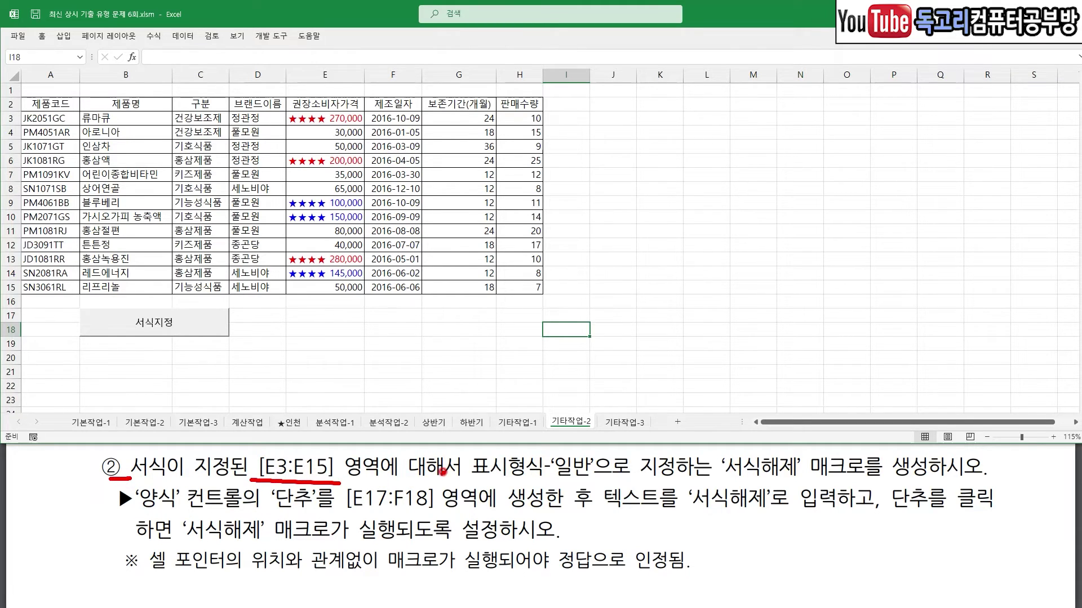
mouse_move(620, 474)
mouse_down()
mouse_move(533, 479)
mouse_move(617, 435)
mouse_move(621, 476)
mouse_up()
drag(727, 479, 796, 480)
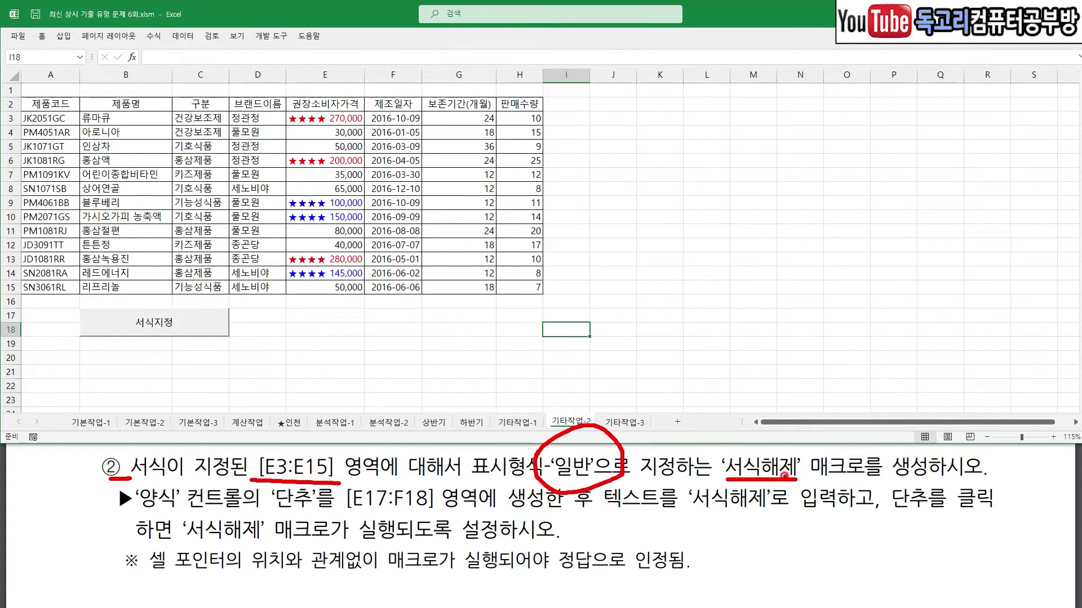
key(Escape)
Start recording a macro named 서식해제, stored in the current workbook, with an empty cell outside the table selected
click(707, 259)
click(289, 36)
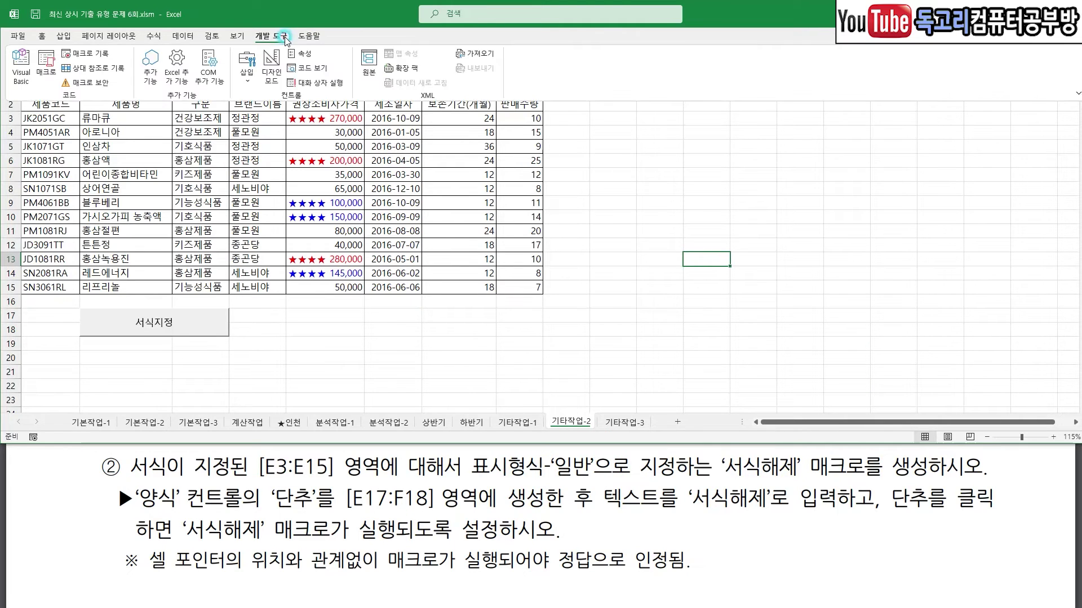
click(105, 55)
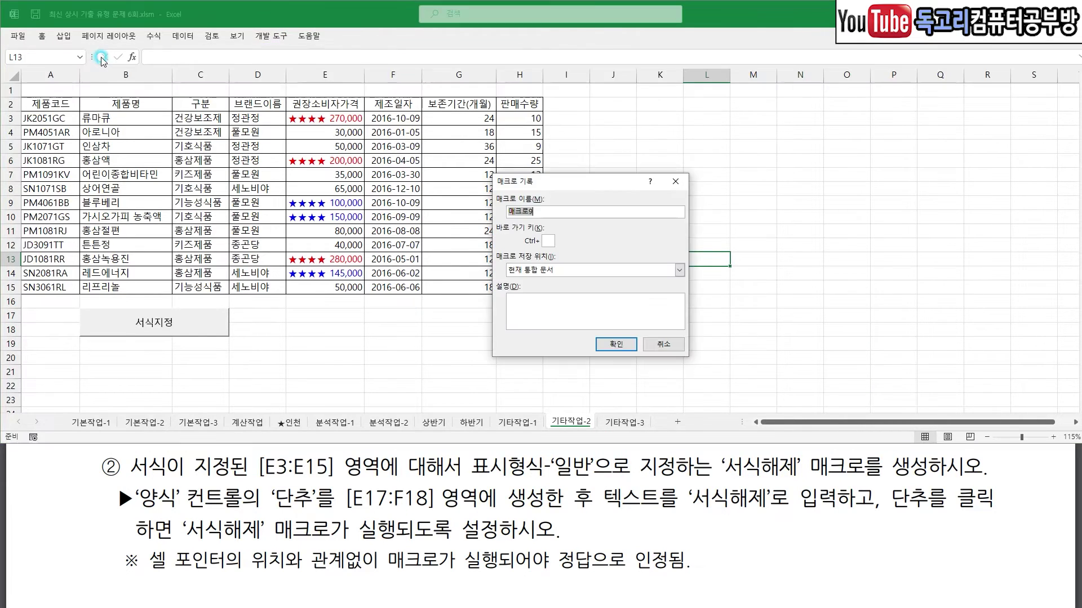
text(서식해제)
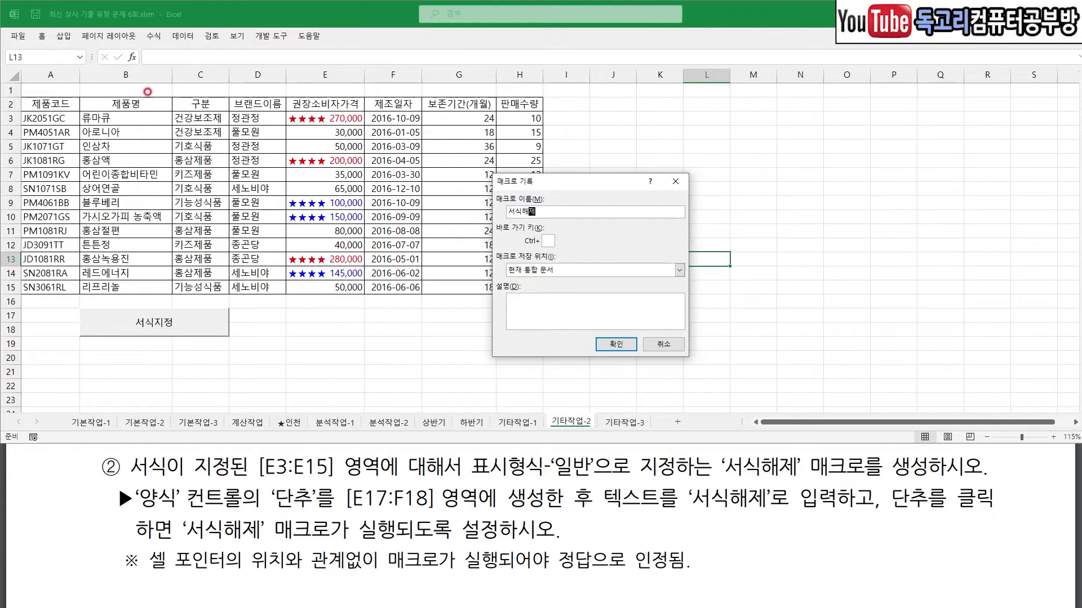
drag(566, 199, 513, 239)
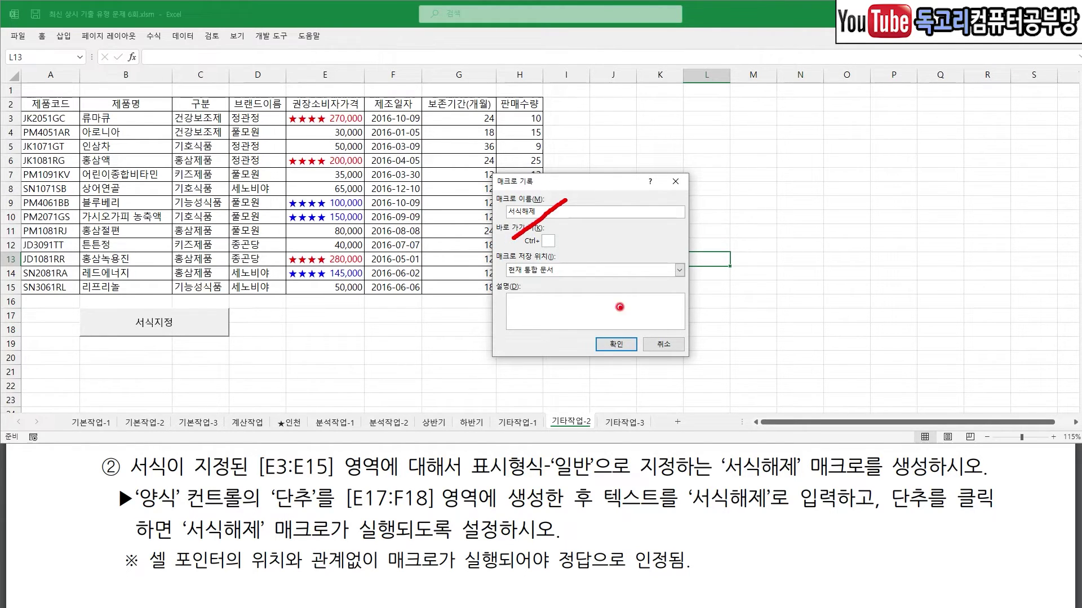
drag(661, 305, 615, 367)
click(616, 343)
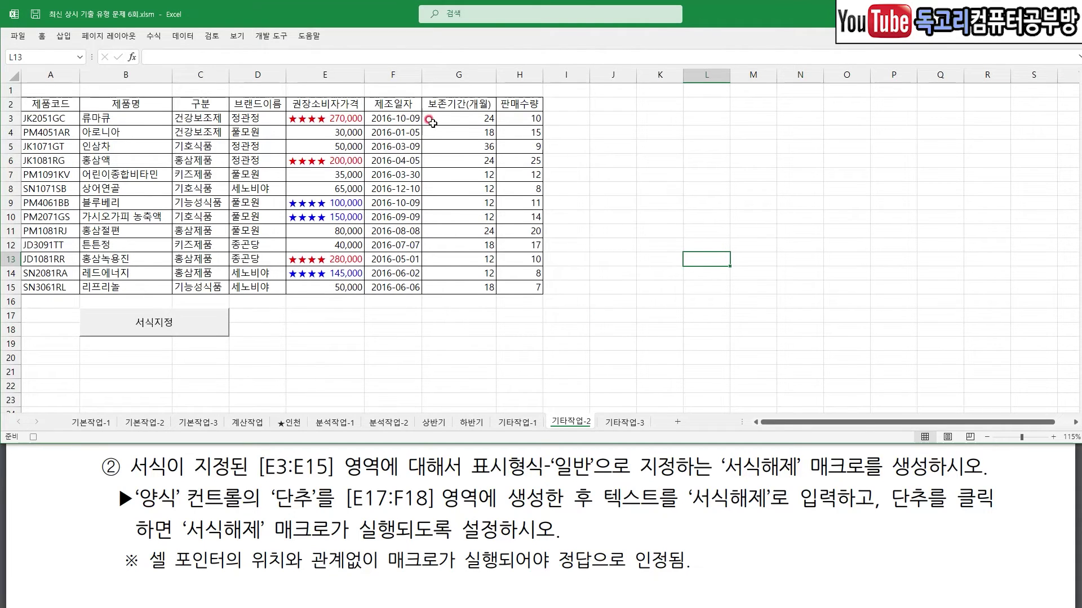
Set the number format of E3:E15 to General (일반)
drag(349, 118, 353, 288)
right_click(353, 287)
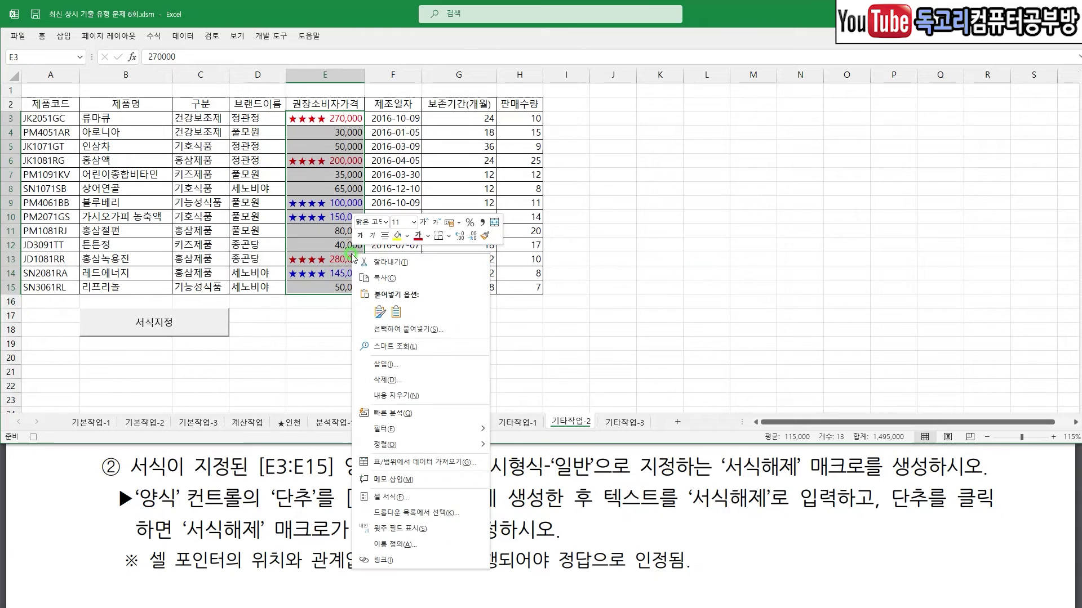
click(418, 498)
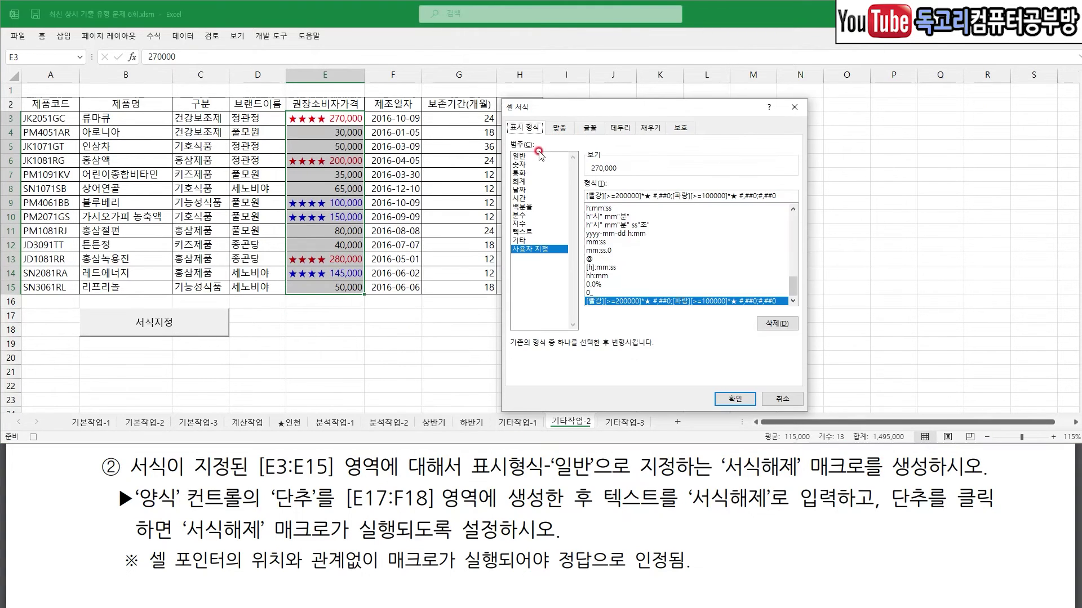
click(535, 157)
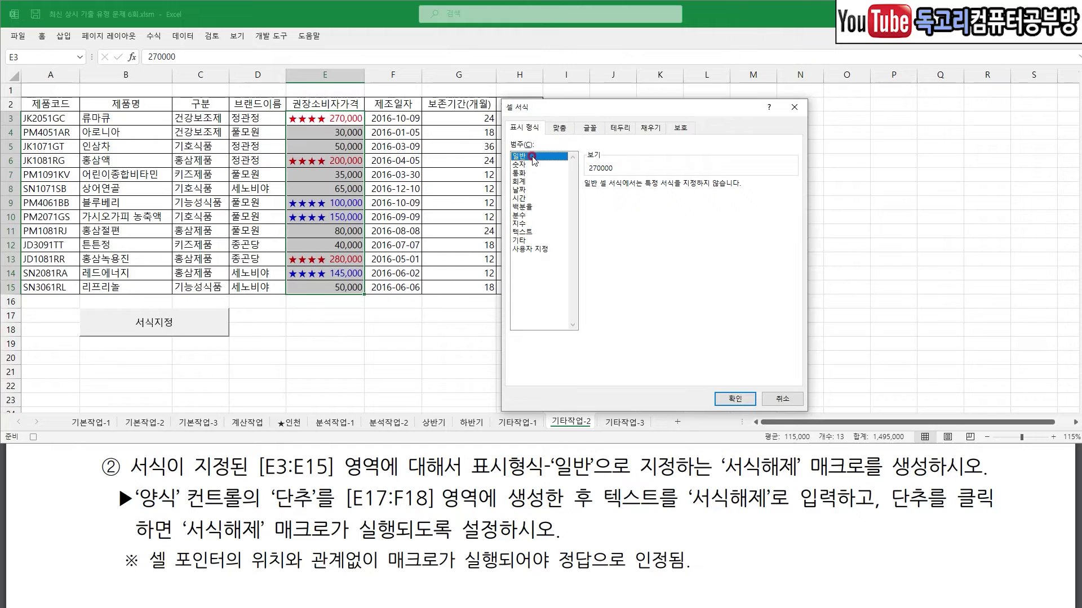
drag(553, 136, 513, 185)
drag(771, 360, 697, 445)
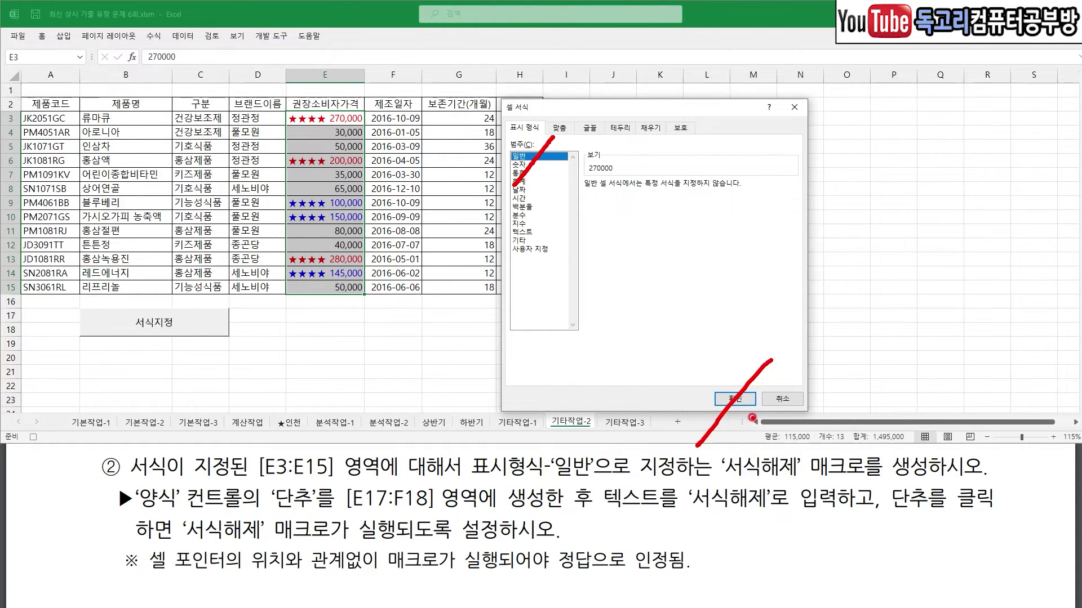
click(734, 399)
Deselect the price range and stop recording the 서식해제 macro
click(633, 268)
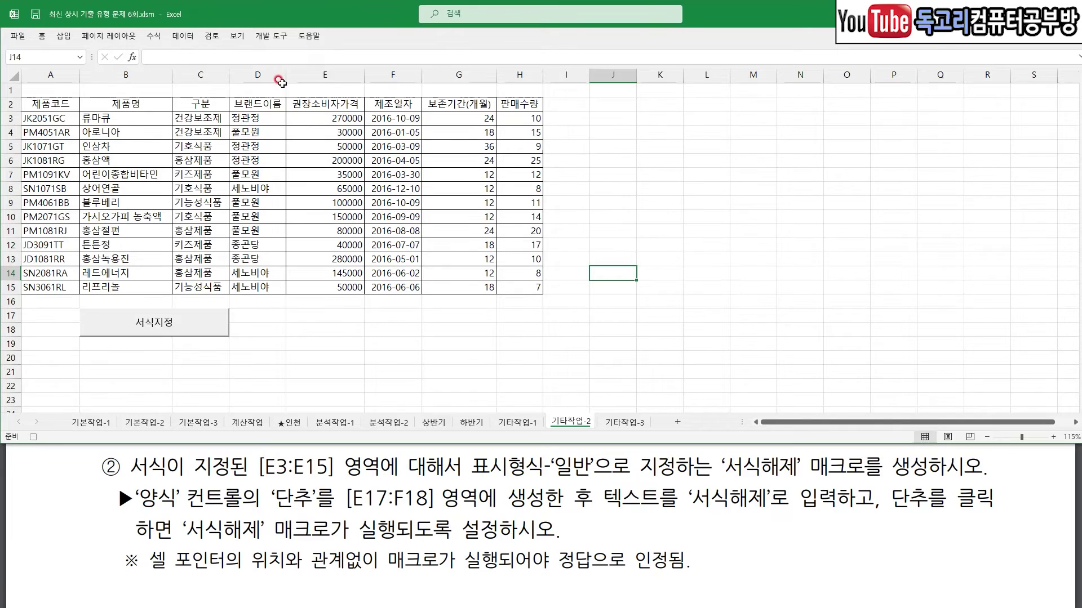
click(269, 38)
click(84, 54)
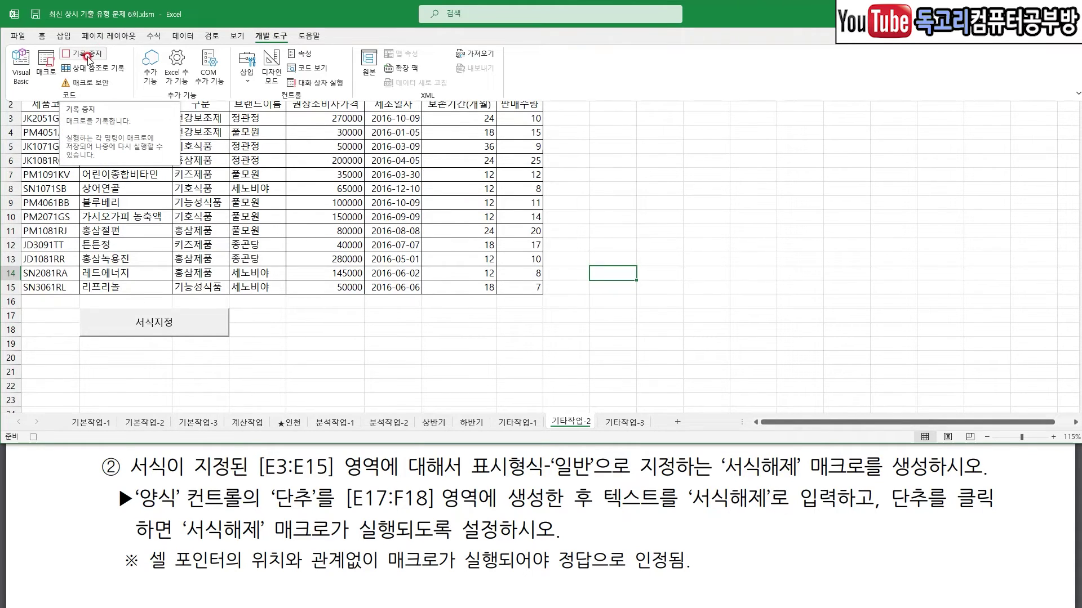
click(88, 57)
Insert a form control button fitted exactly to cells E17:F18
drag(186, 513, 441, 519)
drag(765, 524, 662, 523)
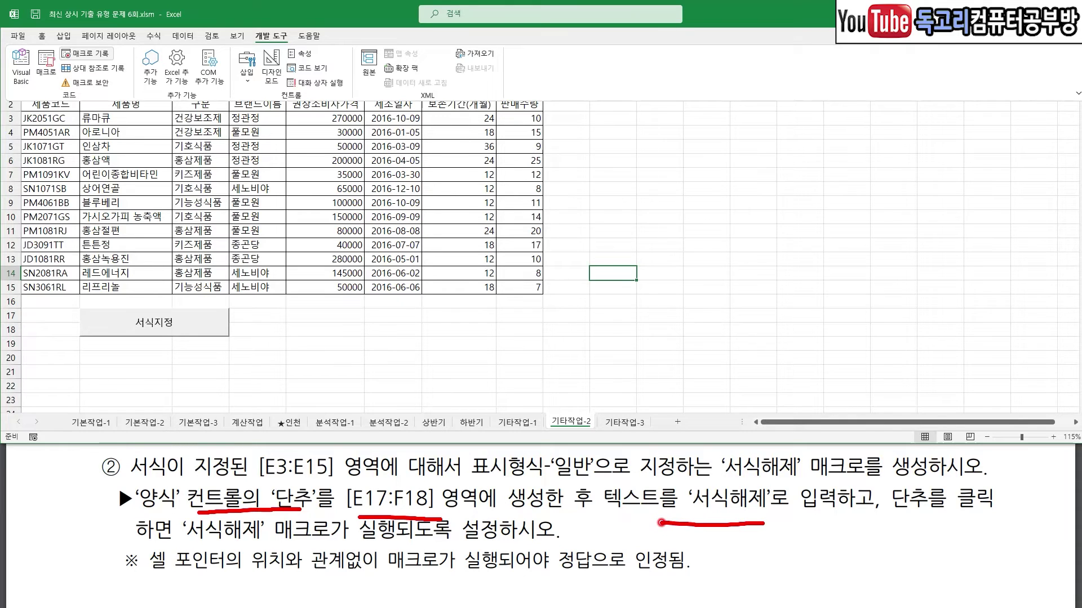
click(246, 68)
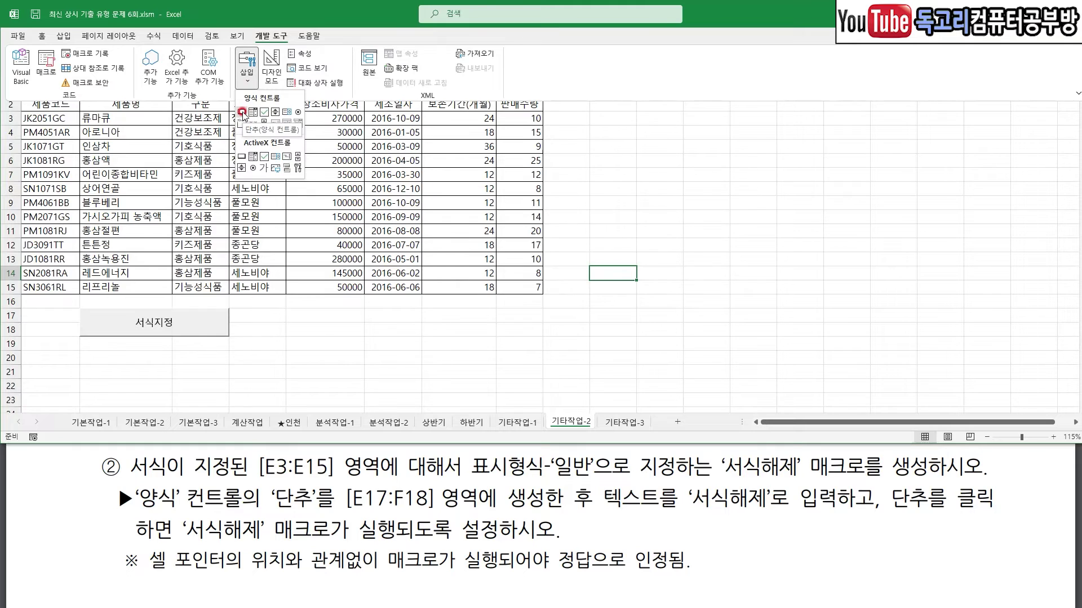
click(242, 113)
key(alt)
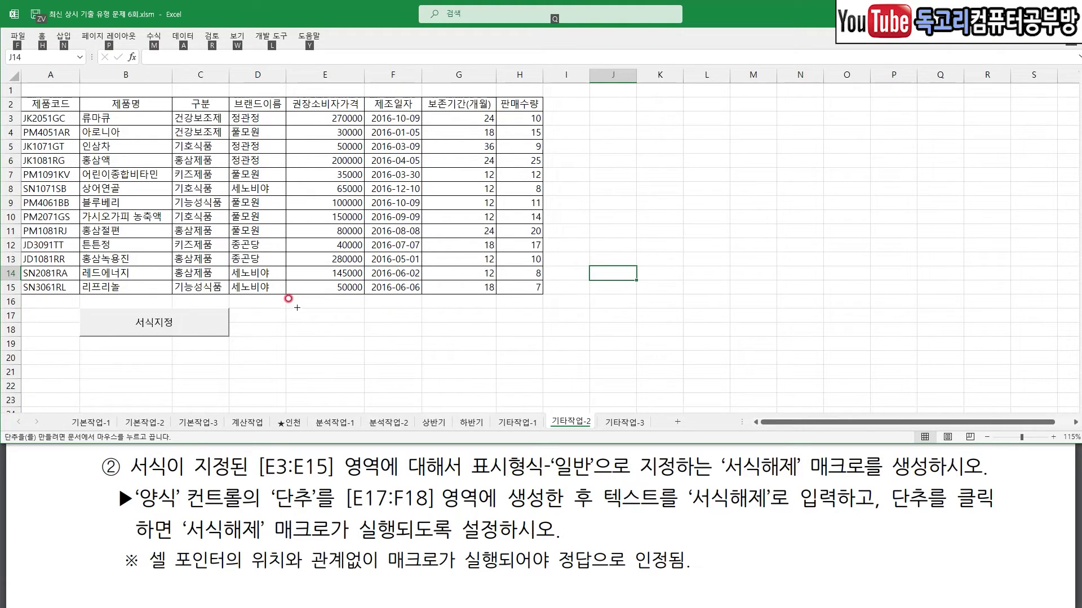
drag(285, 307, 403, 332)
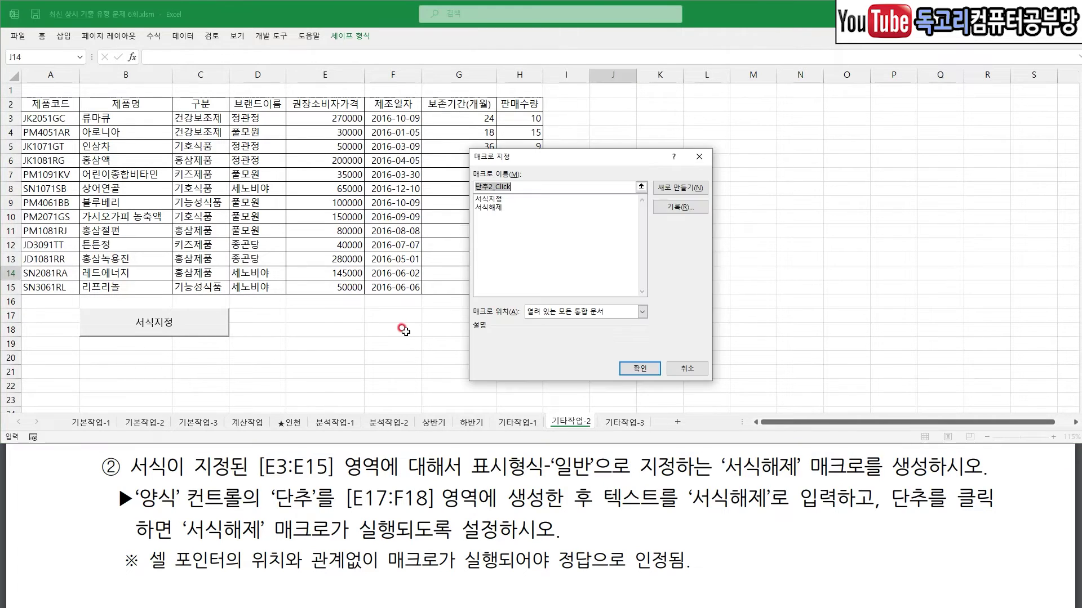
Assign the 서식해제 macro to the button over E17:F18 and label it 서식해제
click(496, 208)
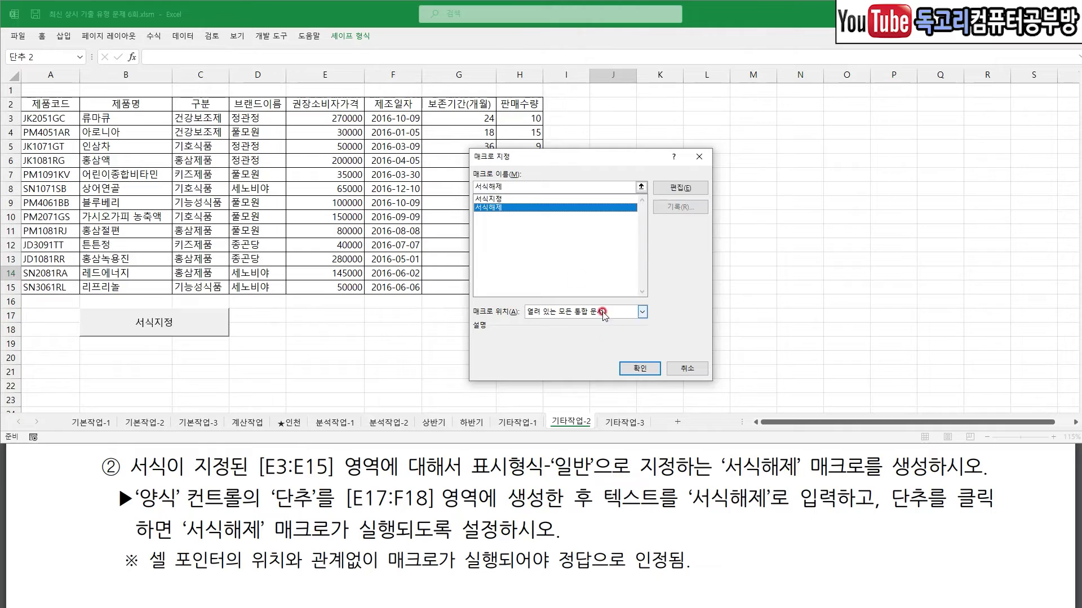
click(633, 367)
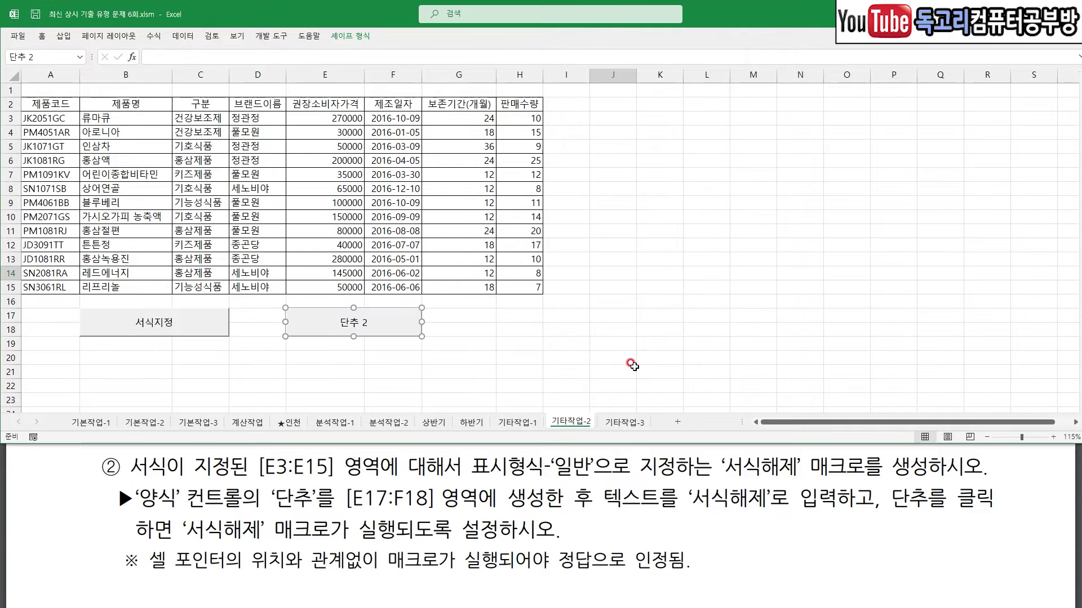
text(서시)
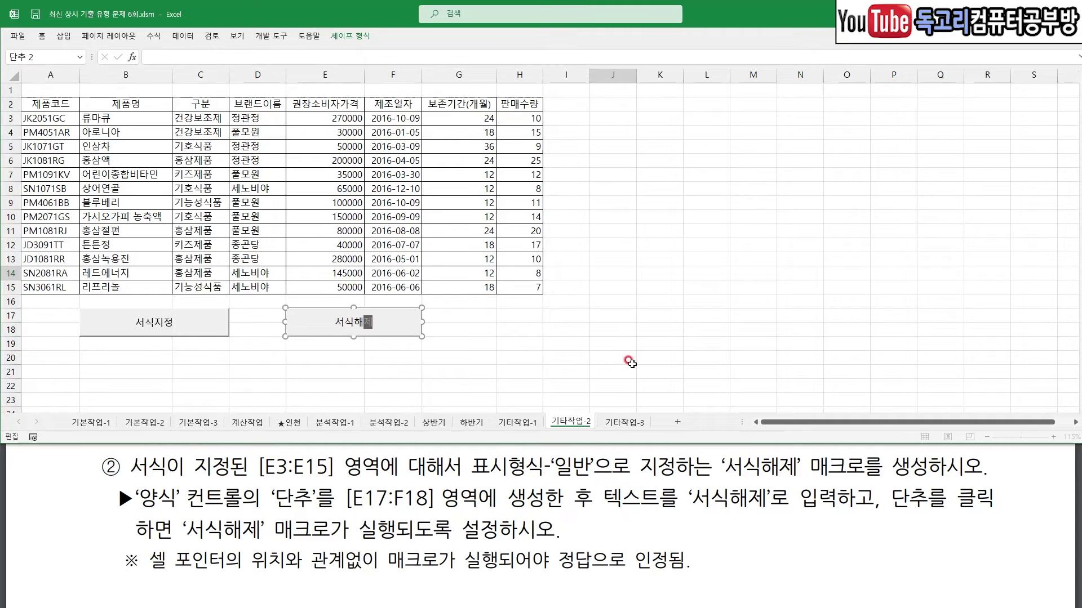
click(648, 341)
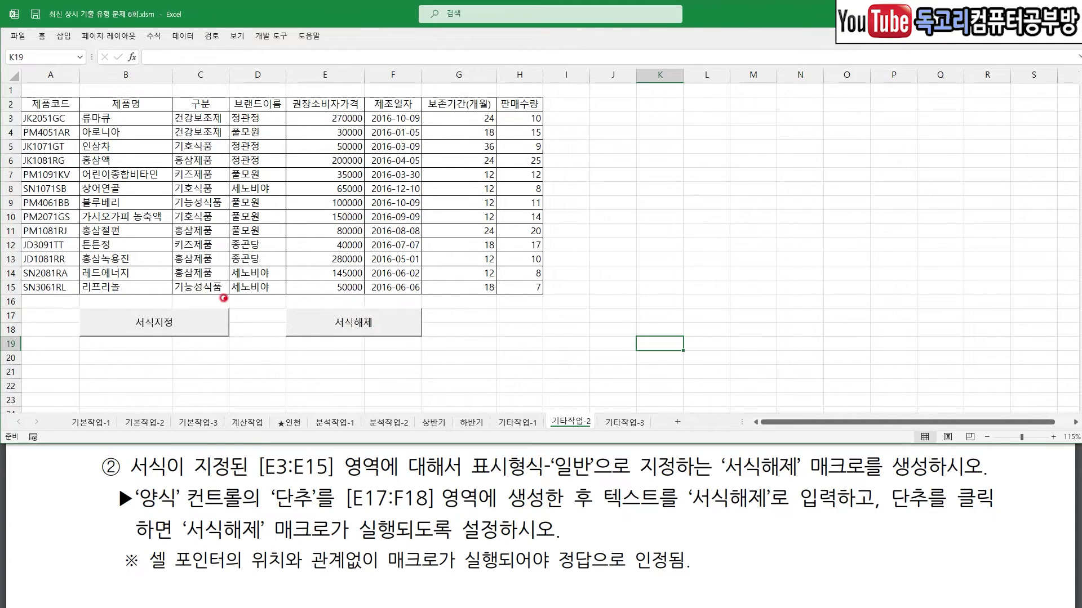
Test both macro buttons by running 서식지정 and 서식해제 alternately, finishing with 서식해제
drag(181, 295, 223, 289)
mouse_move(366, 302)
mouse_down()
mouse_move(382, 325)
mouse_move(416, 276)
mouse_up()
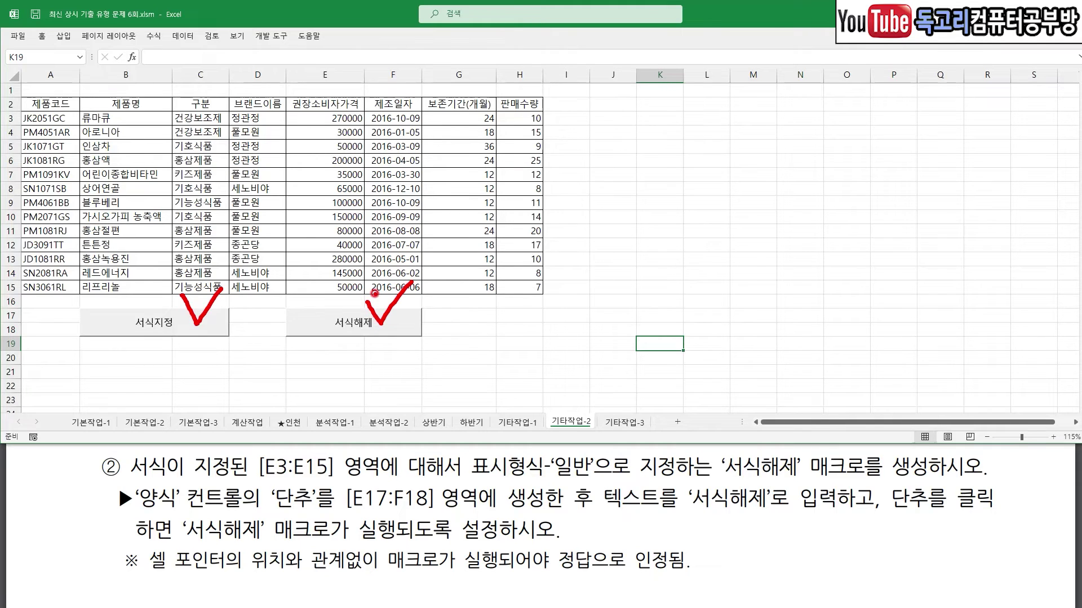
click(181, 324)
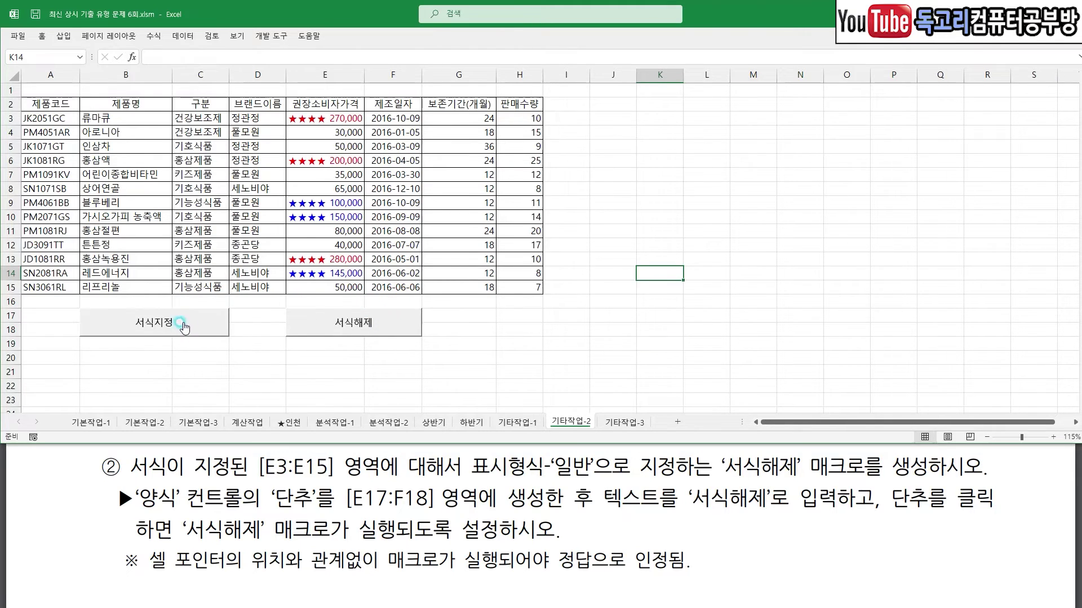
click(365, 322)
click(209, 322)
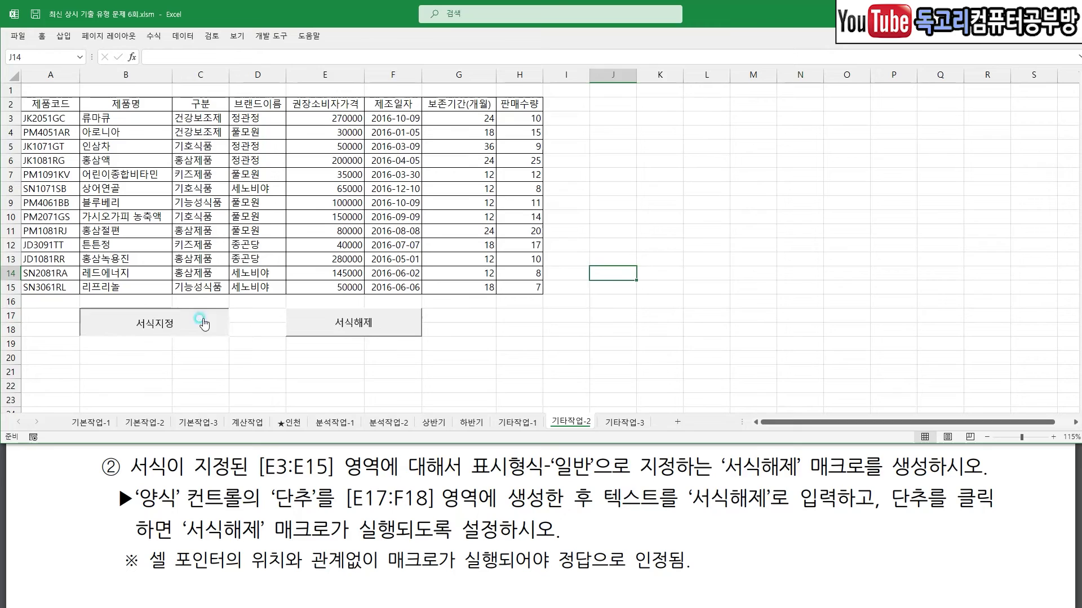
click(422, 327)
click(415, 327)
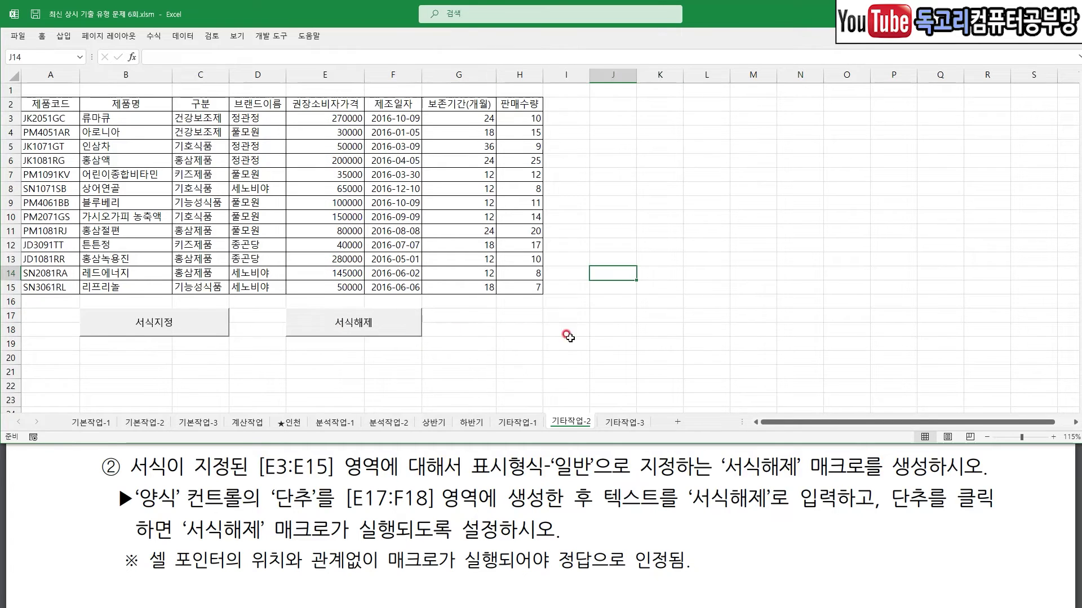
click(602, 328)
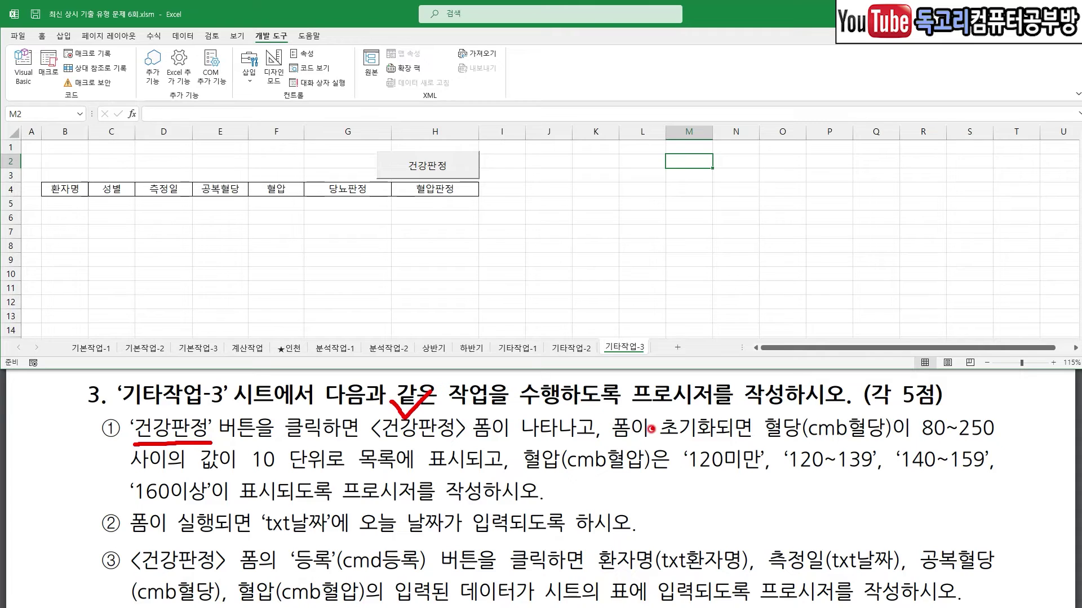
Examine the 기타작업-3 requirements for opening the 건강판정 form, filling its 혈당 and 혈압 lists, and entering the date
drag(620, 443, 742, 437)
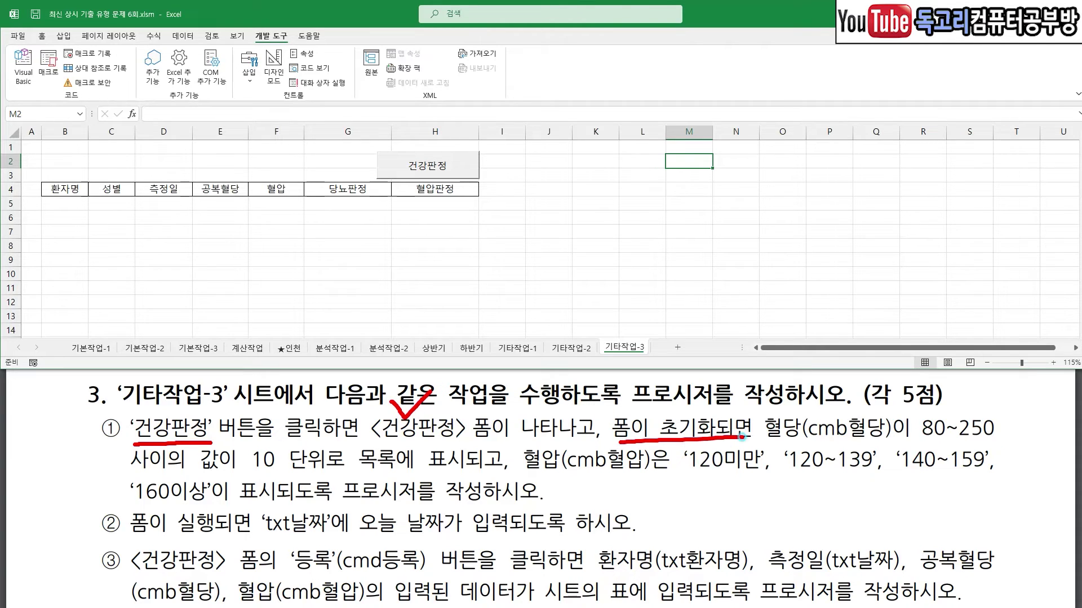
drag(856, 400, 890, 389)
drag(925, 443, 993, 444)
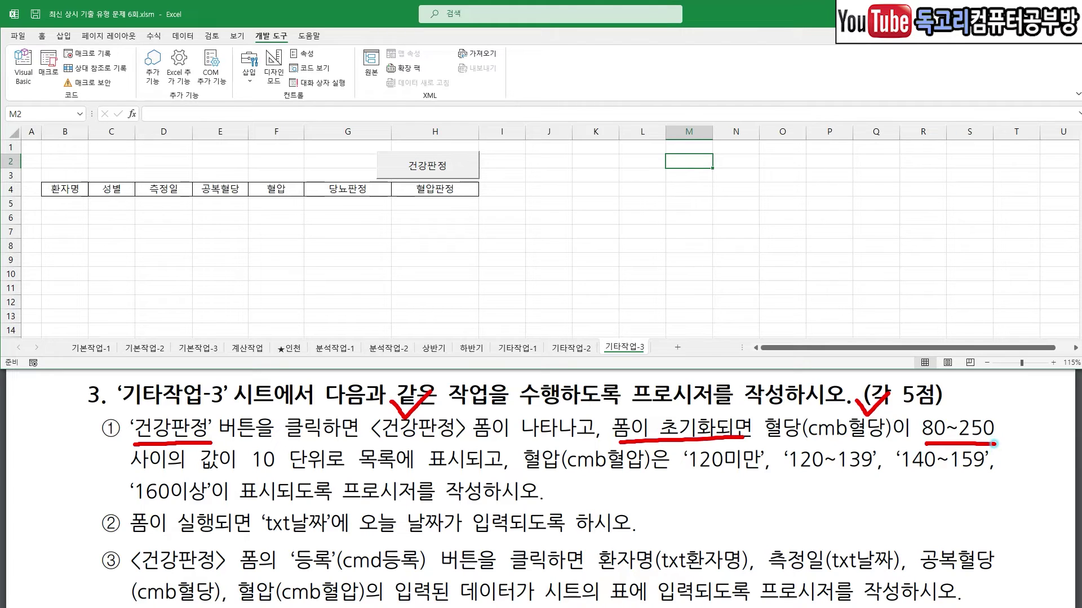
drag(242, 475, 480, 474)
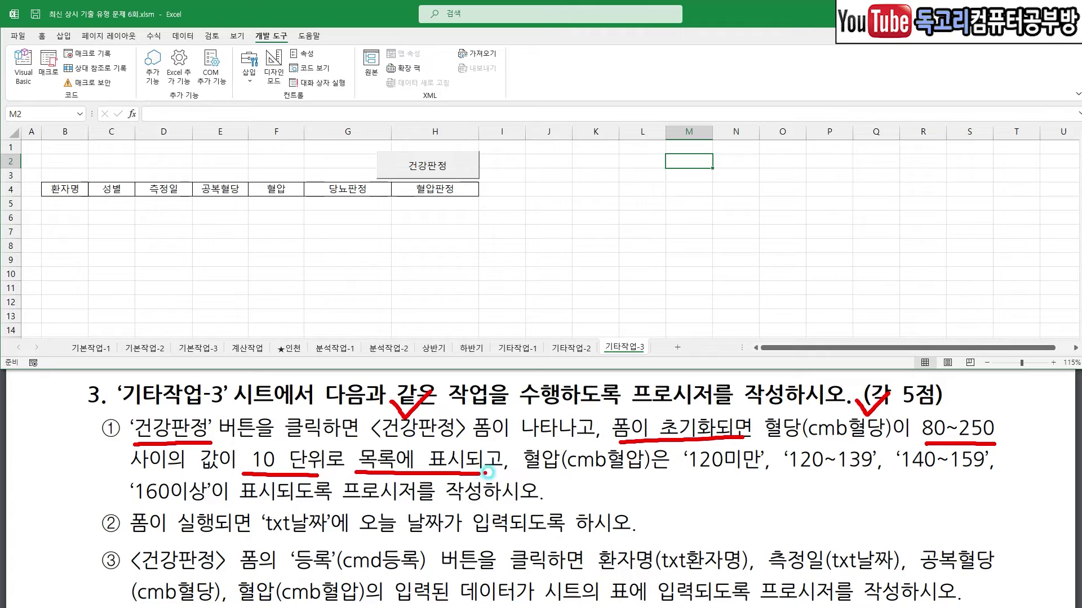
drag(575, 479, 965, 482)
drag(129, 497, 229, 502)
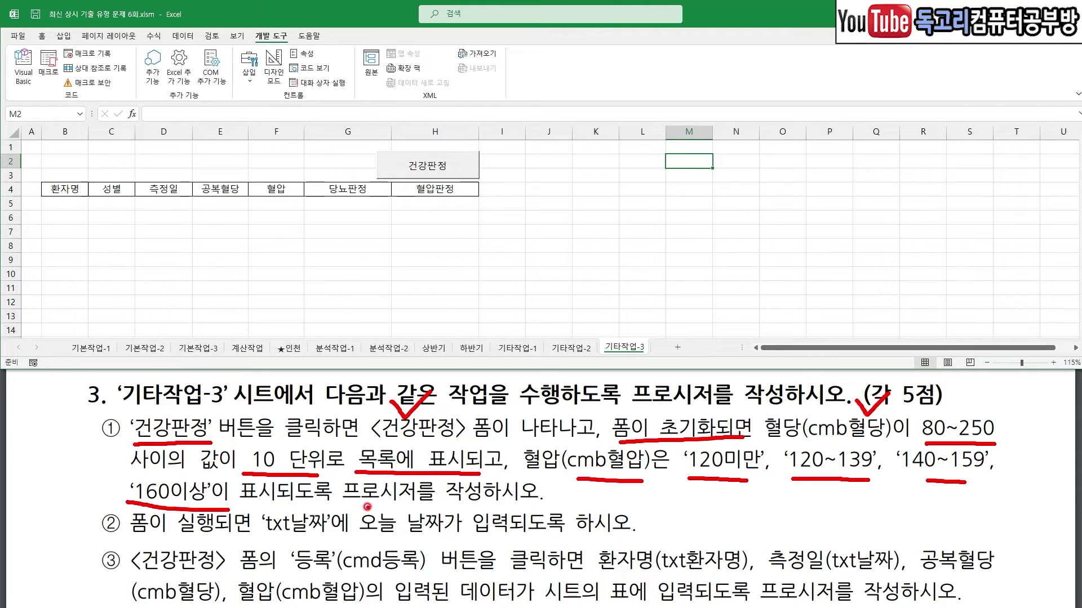
drag(343, 507, 433, 512)
mouse_move(133, 533)
mouse_down()
mouse_move(249, 532)
mouse_move(281, 543)
mouse_move(458, 537)
mouse_up()
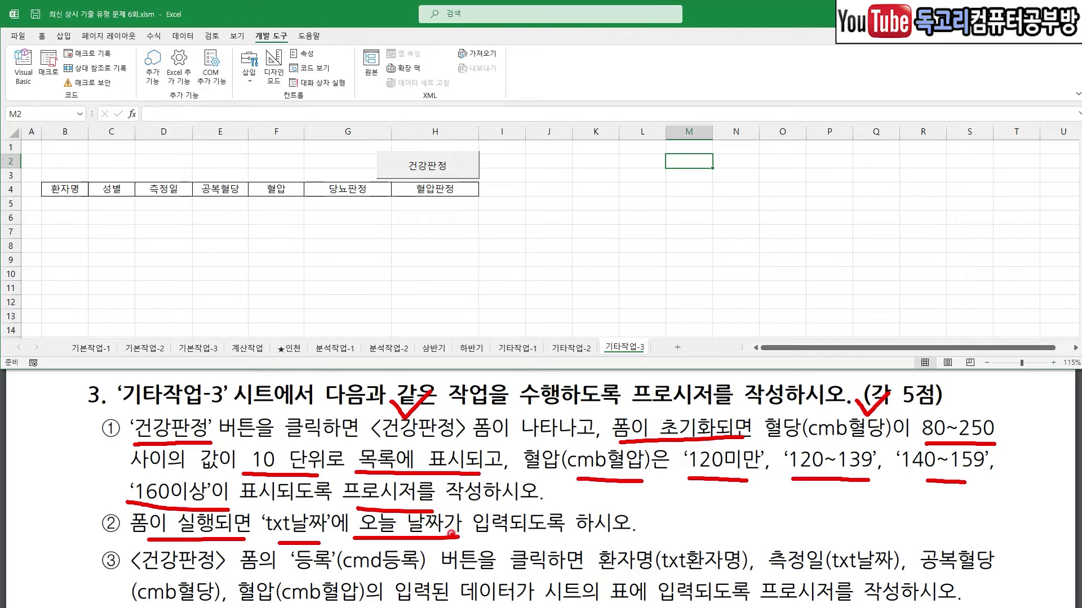
key(Escape)
Turn on design mode and open the click procedure of the 건강판정 button on the 기타작업-3 sheet
click(501, 288)
click(273, 66)
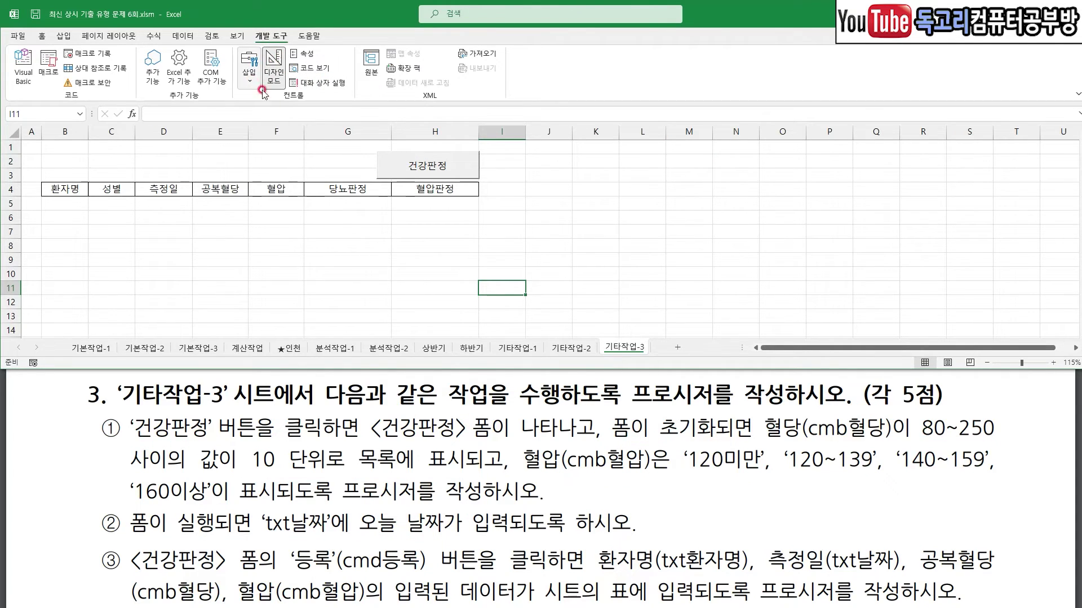
click(441, 170)
double_click(445, 170)
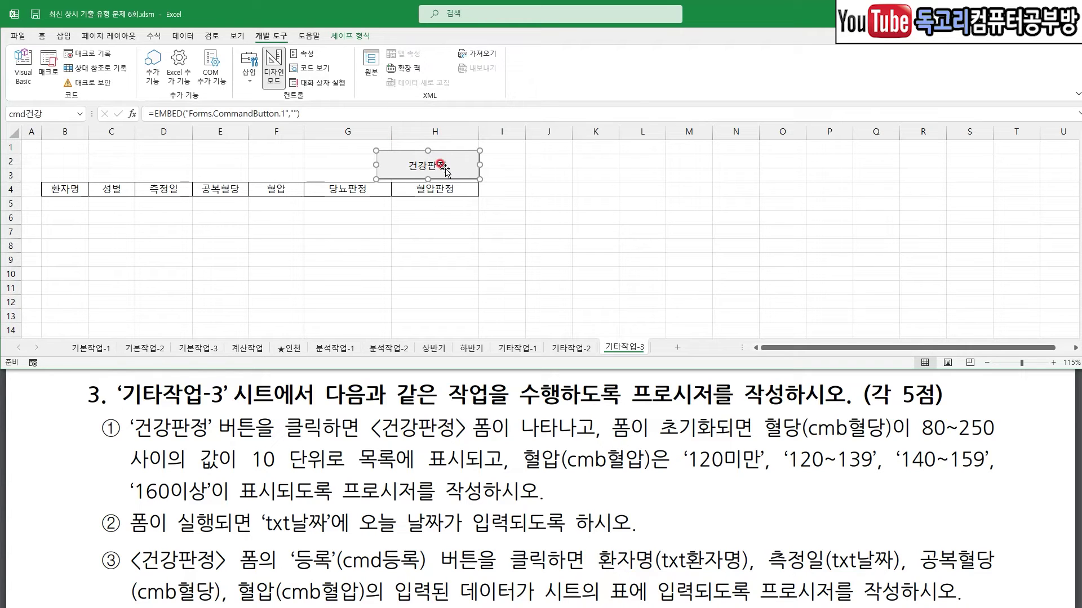
click(508, 168)
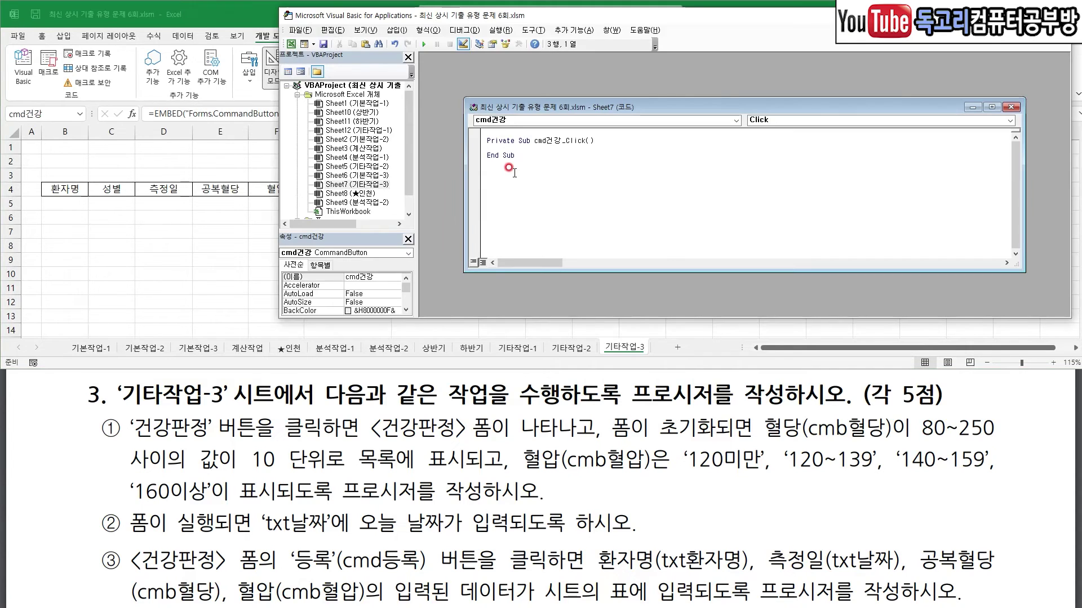
Add the statement 건강판정.Show to the cmd건강_Click procedure
text(ㄱ)
text(강판정)
text(.)
text(SH)
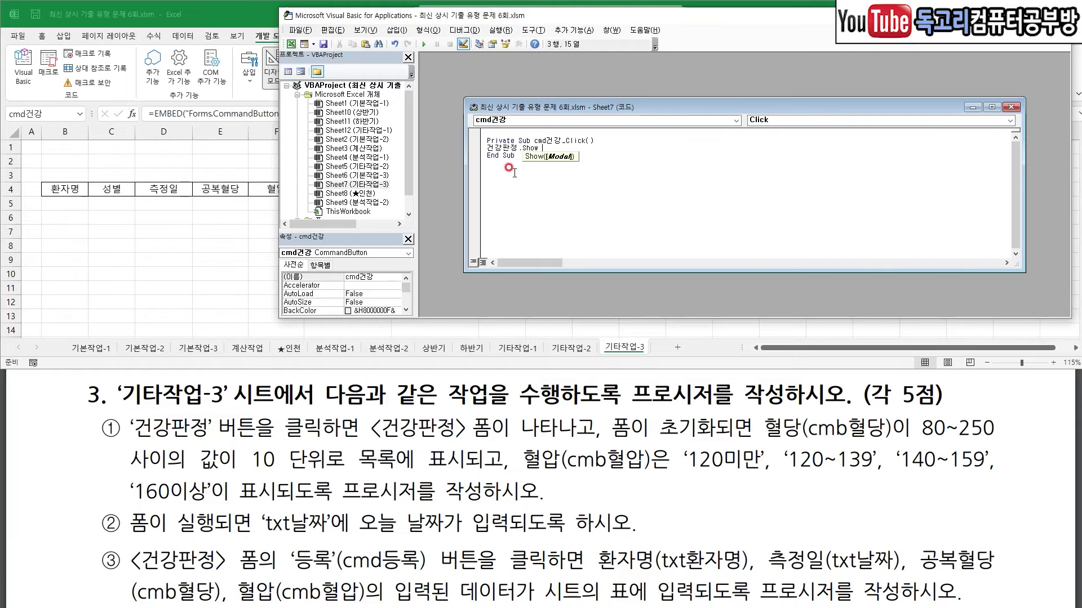
key(Return)
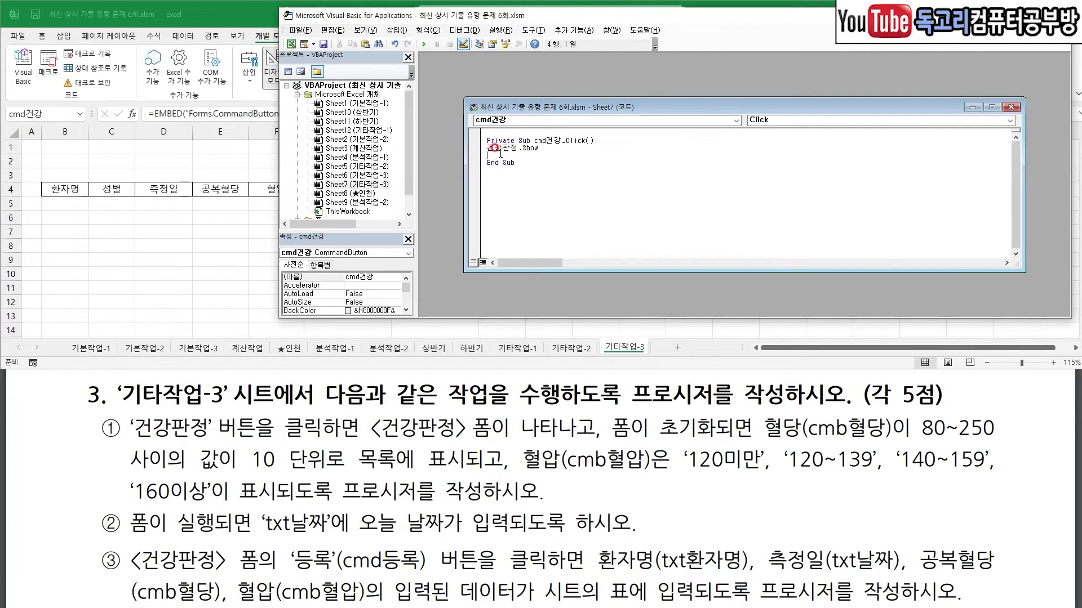
Open the code of the 건강판정 form and create its UserForm Initialize event procedure
click(299, 221)
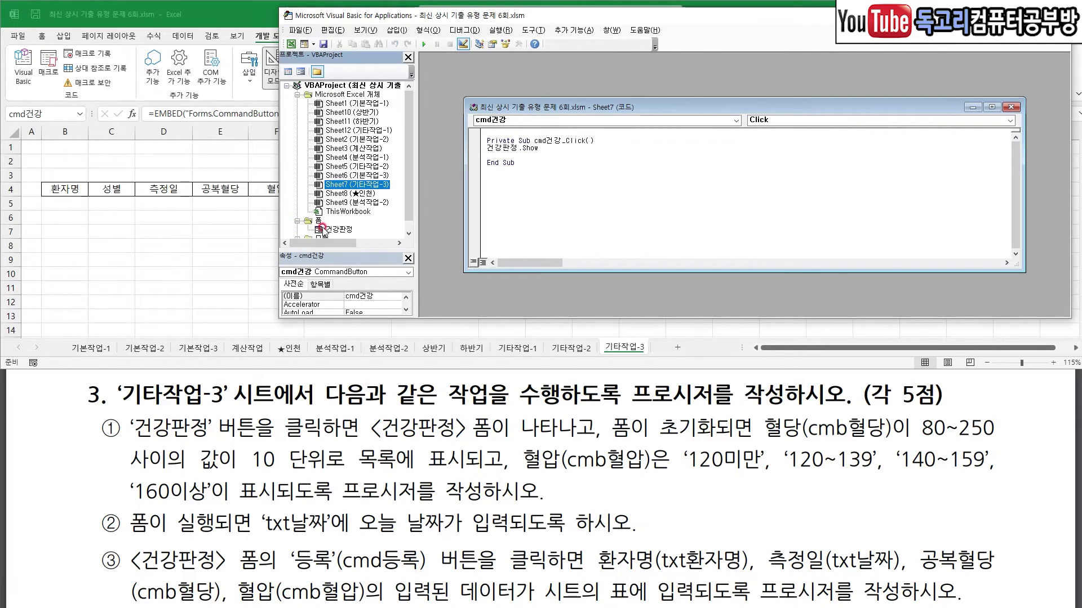
click(340, 230)
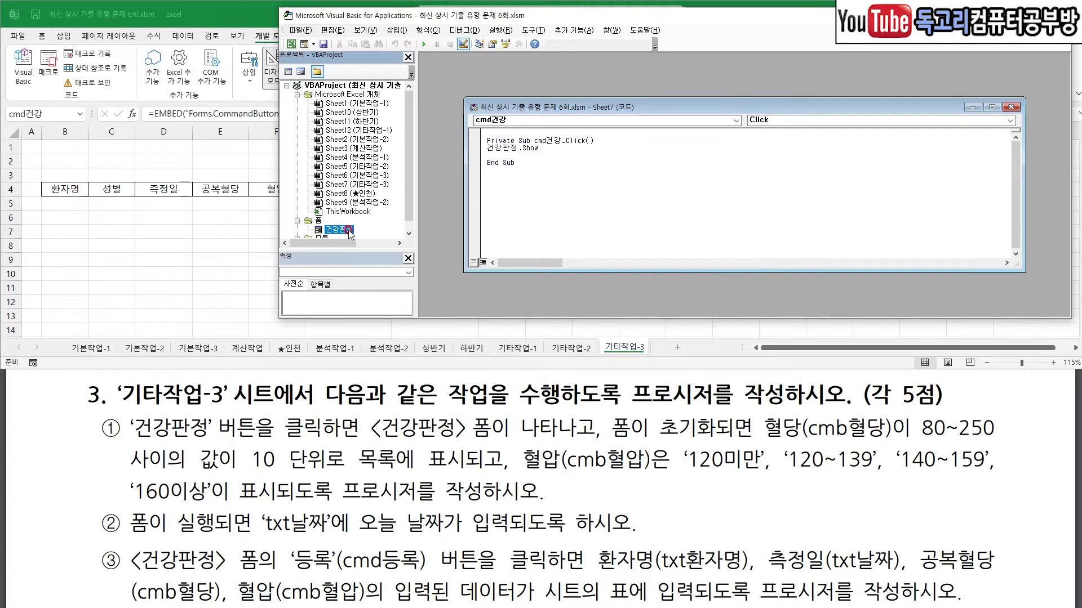
double_click(342, 230)
drag(600, 296, 601, 316)
drag(609, 237, 601, 231)
double_click(600, 229)
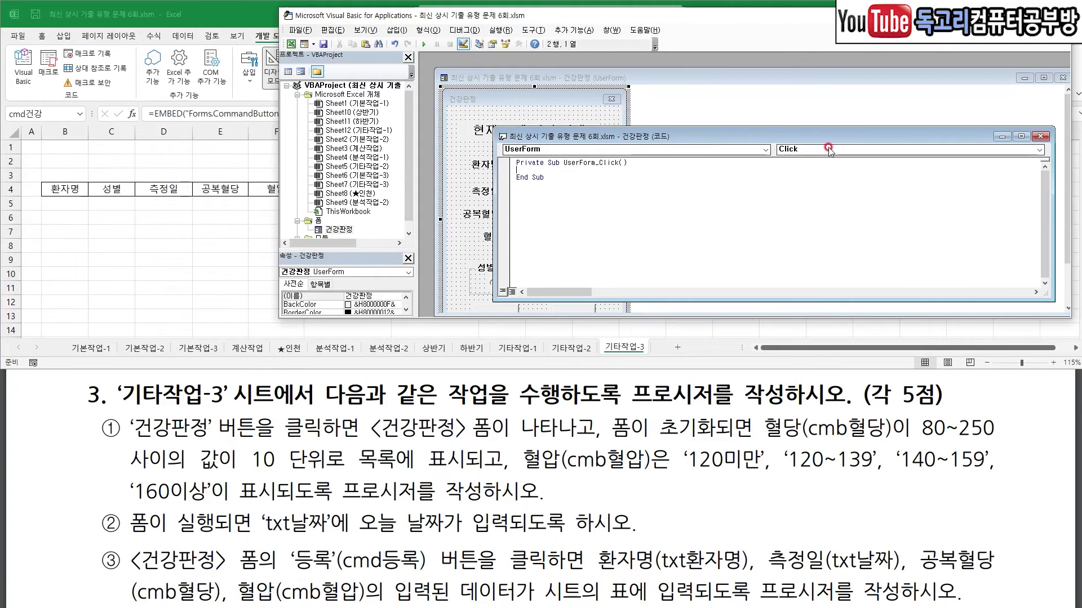
click(1038, 149)
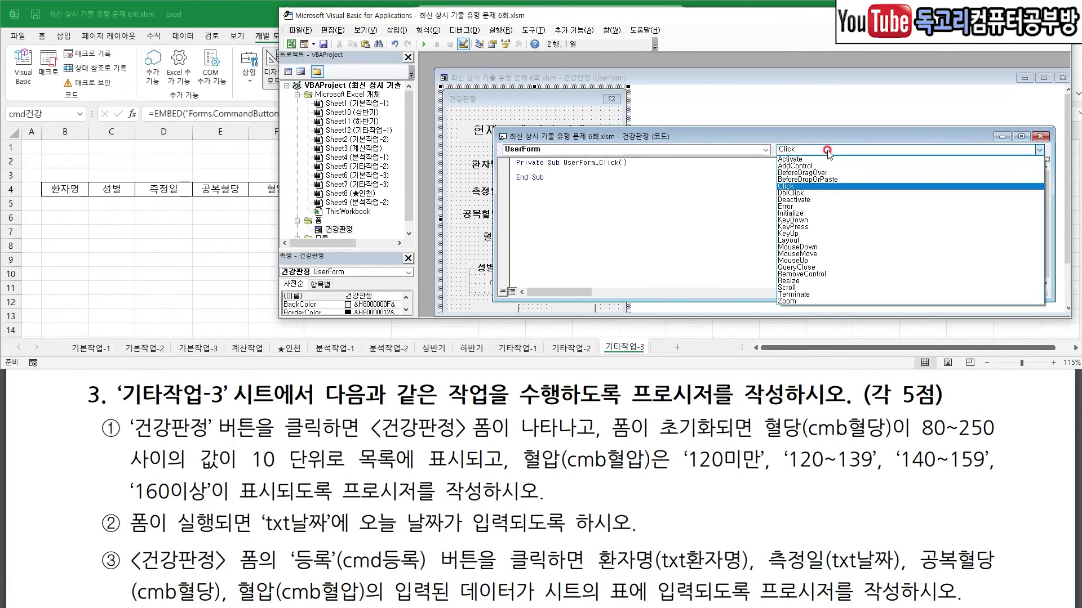
click(818, 215)
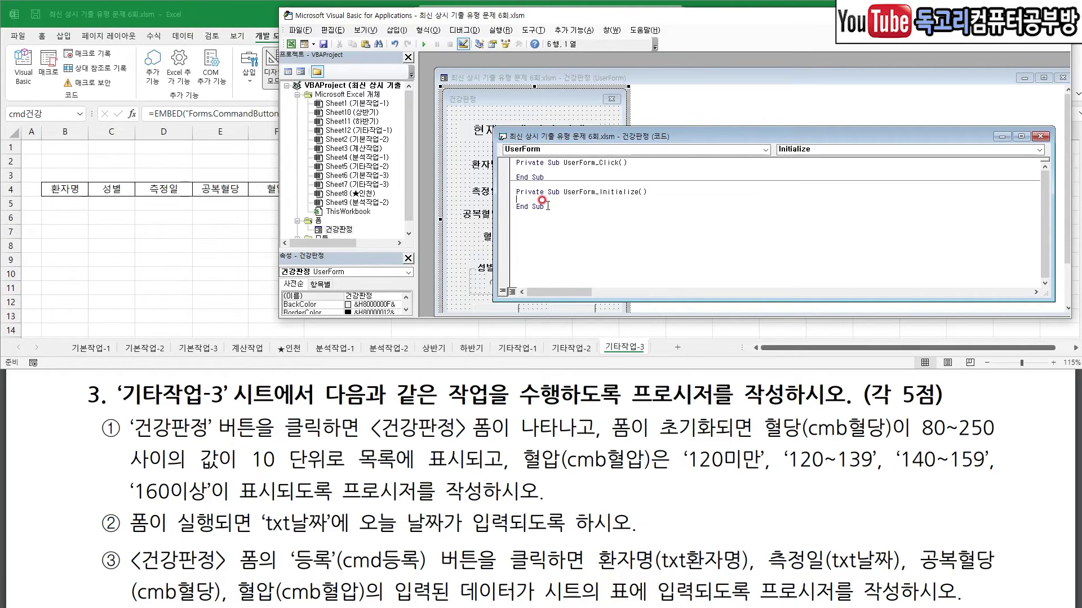
In UserForm_Initialize, declare the variable 혈당 and start a For loop over it from 80 to 250 with Step 10
key(Return)
text(DIM 혈당)
key(Return)
key(Return)
text(FOR 혈당 =80 TO 250 STEP 10)
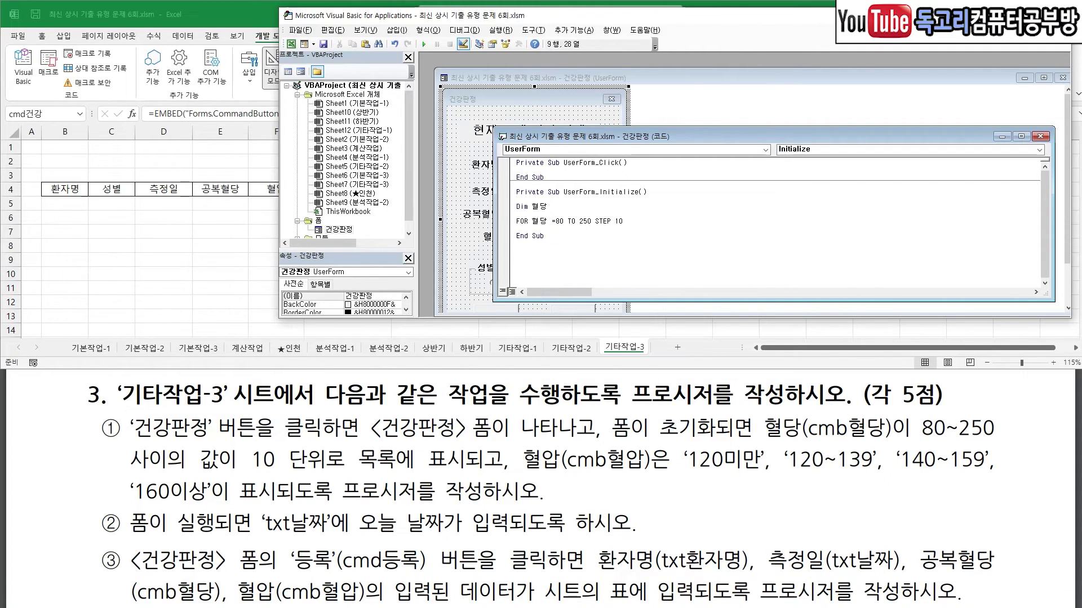
key(Return)
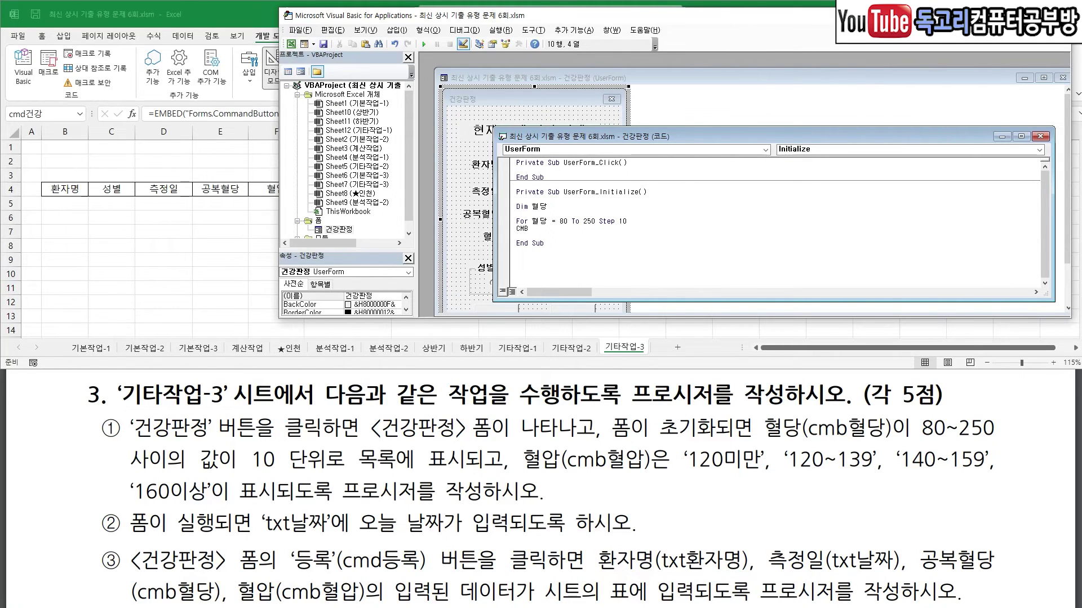
Inside the loop, add 혈당 to the cmb혈당 combo box with AddItem and close the loop with Next
text(.)
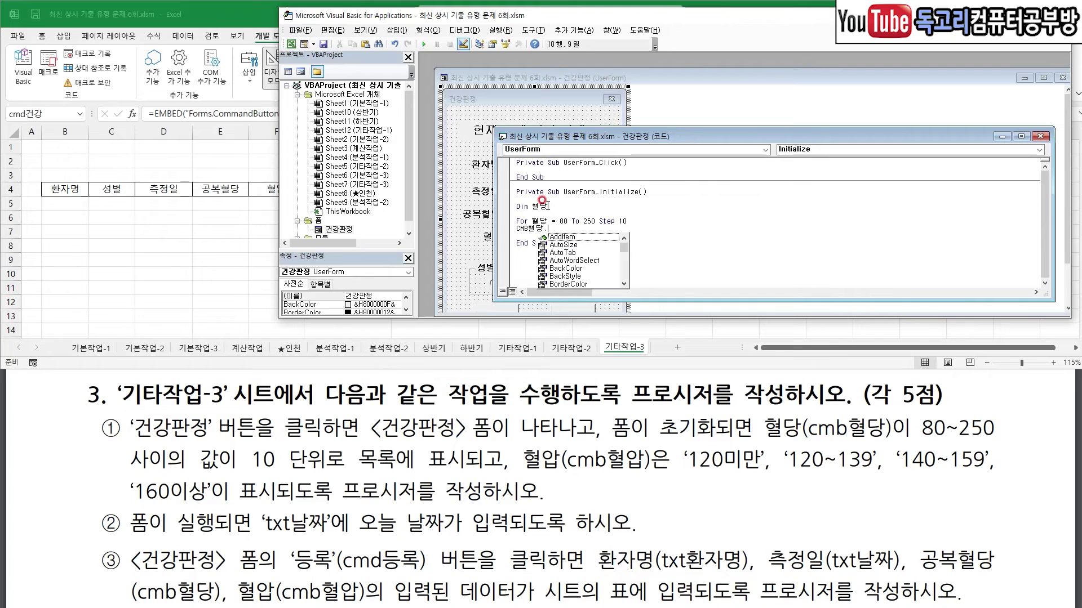
key(Down)
key(space)
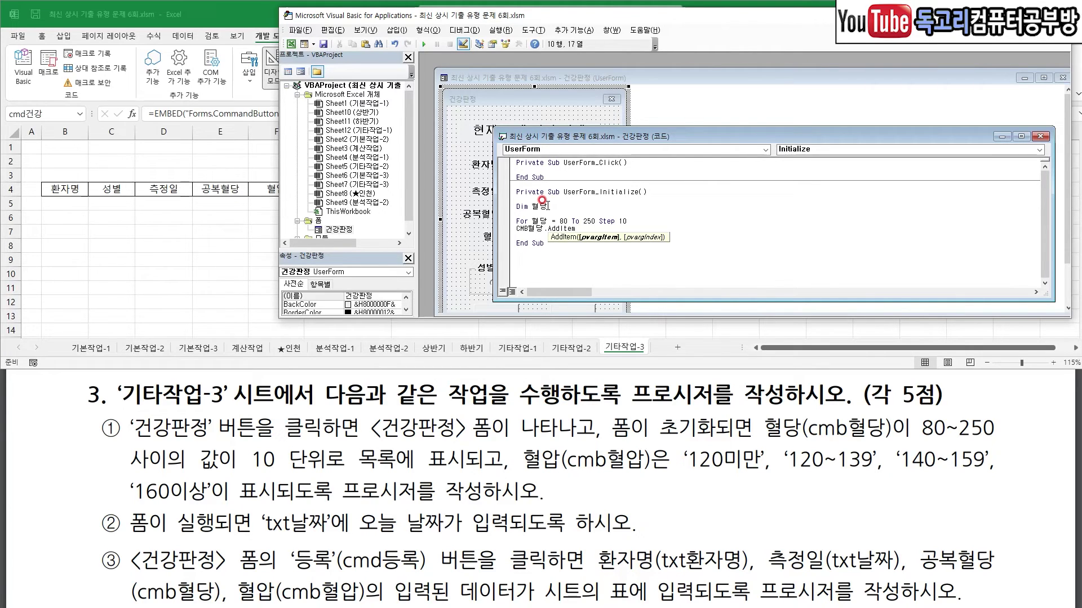
text(GUF)
key(Return)
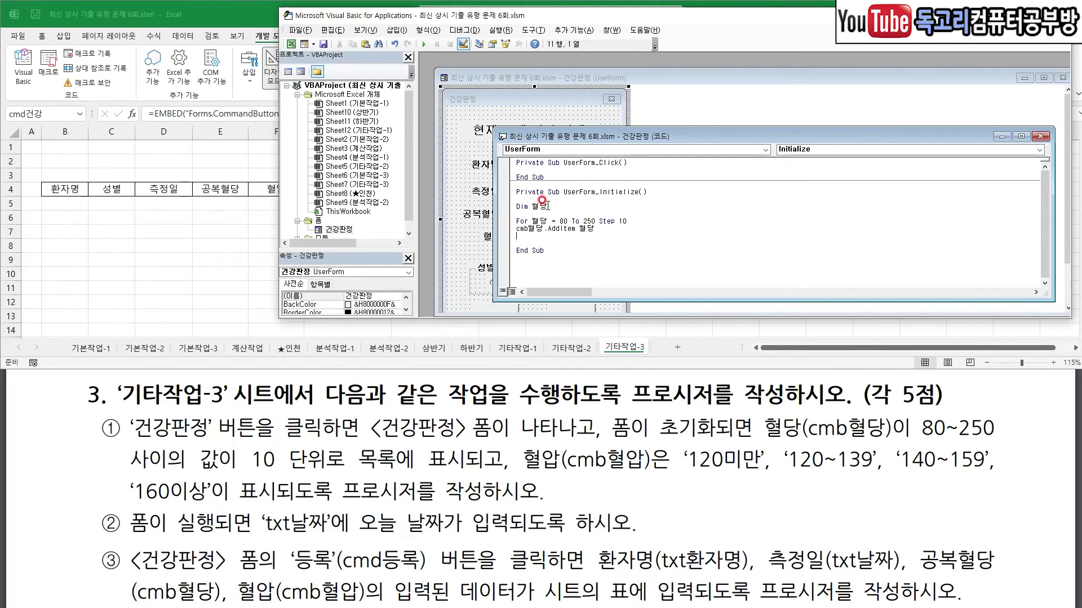
text(NEXT)
key(Return)
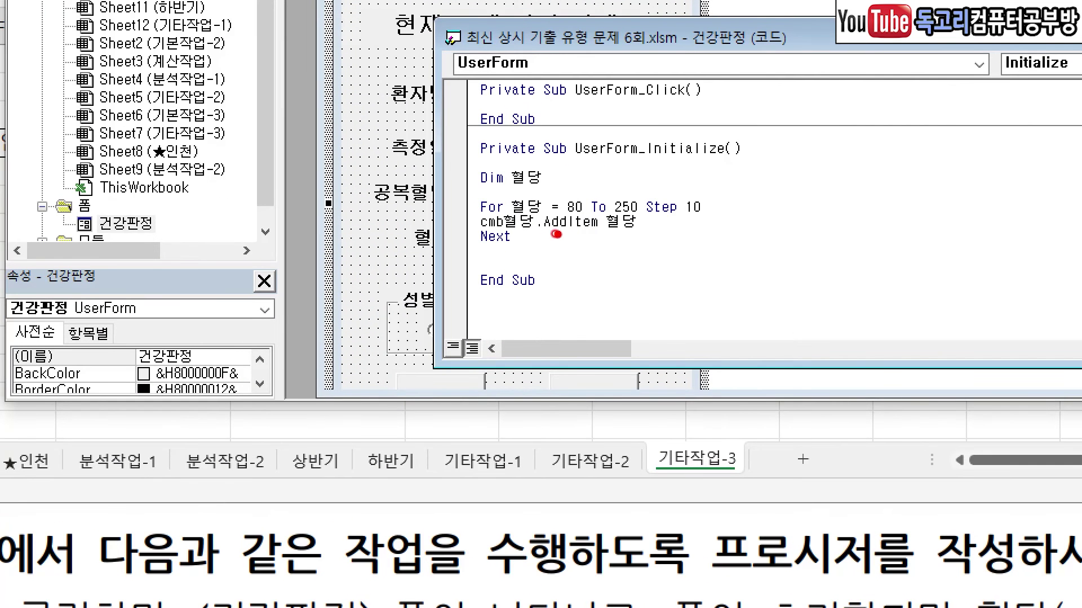
mouse_move(554, 164)
mouse_down()
mouse_move(549, 174)
mouse_move(578, 199)
mouse_move(590, 185)
mouse_move(653, 180)
mouse_up()
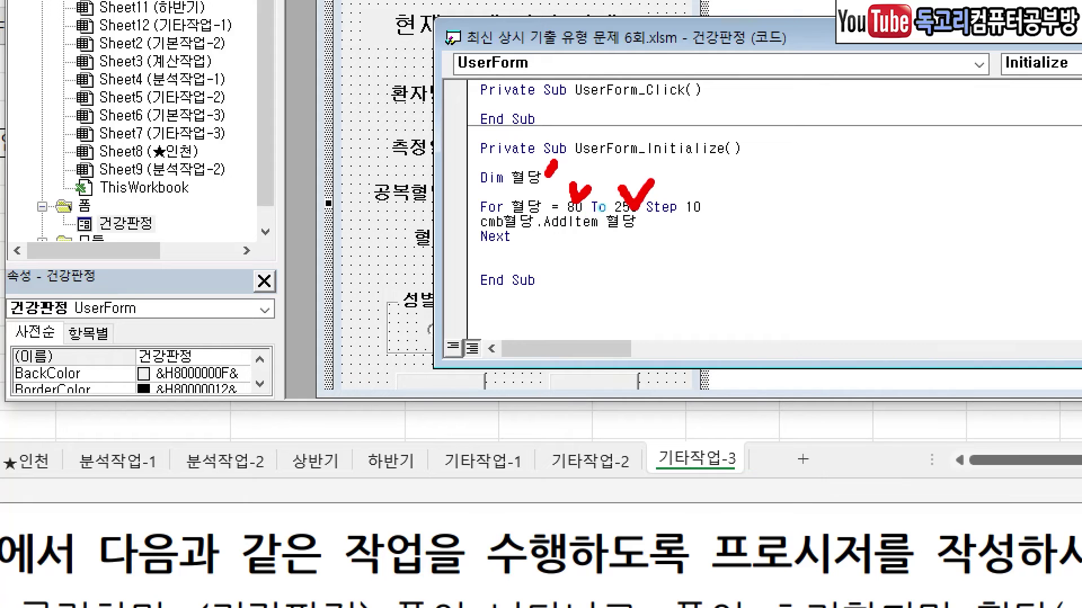
drag(687, 224, 718, 224)
mouse_move(604, 235)
mouse_down()
mouse_move(644, 237)
mouse_move(606, 274)
mouse_move(540, 251)
mouse_move(544, 239)
mouse_move(583, 243)
mouse_up()
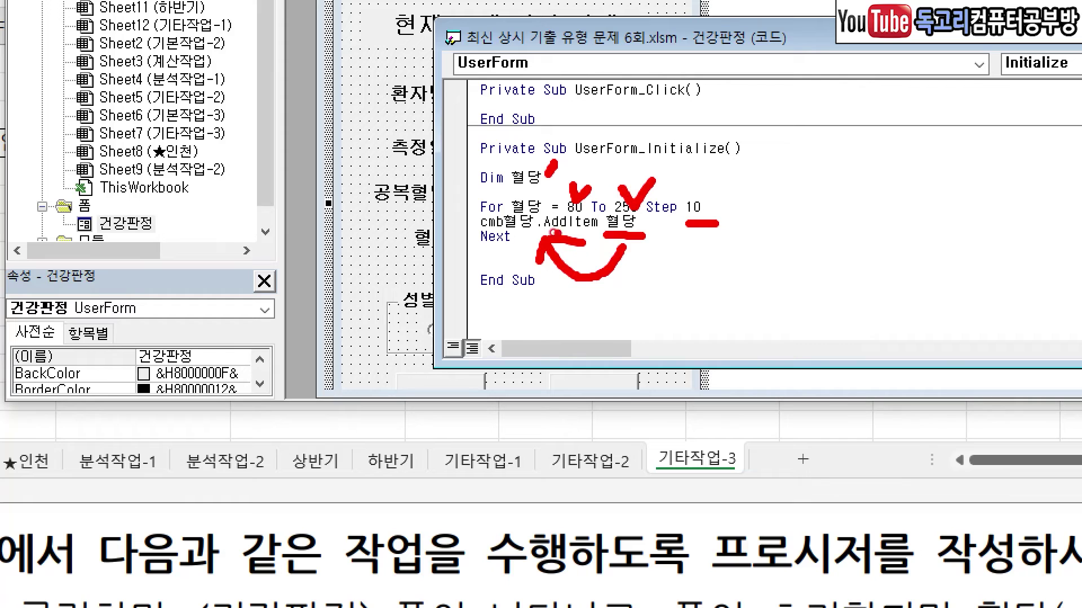
mouse_move(477, 192)
mouse_down()
mouse_move(460, 213)
mouse_move(521, 255)
mouse_up()
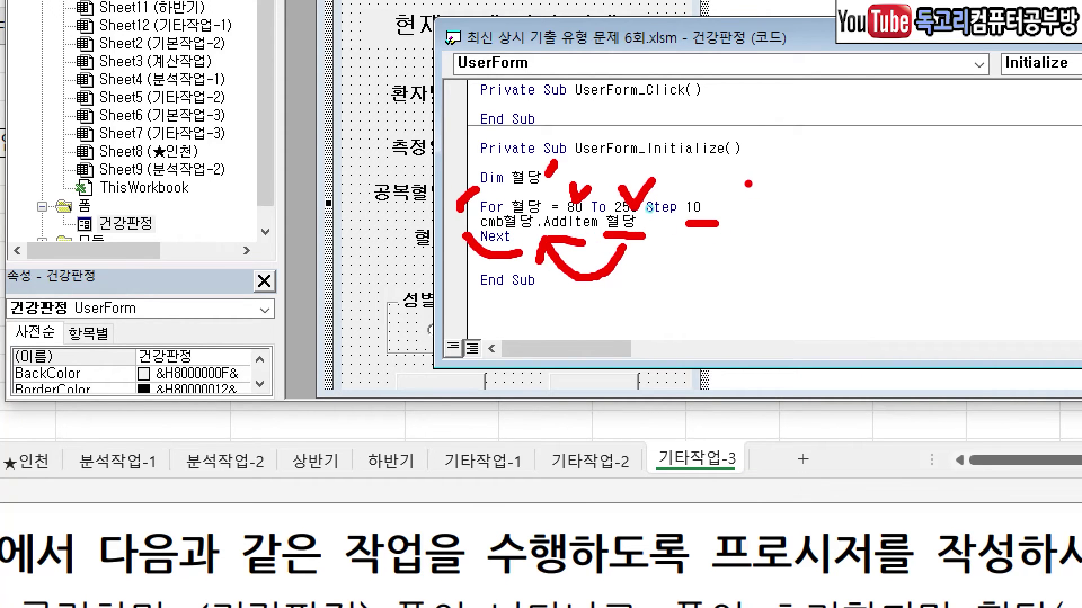
drag(747, 182, 737, 265)
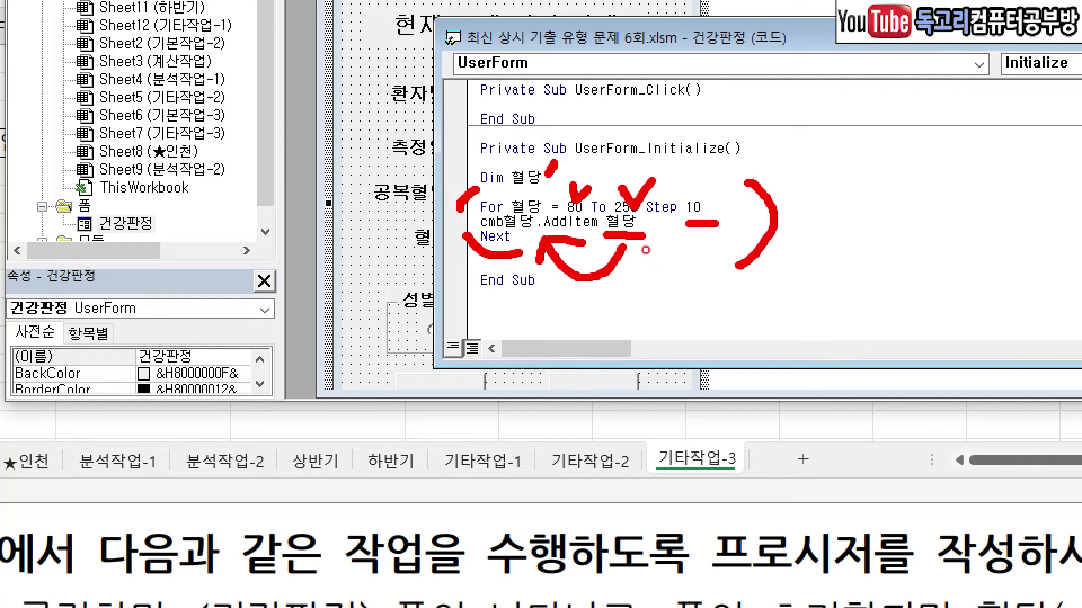
key(Escape)
Below the loop, add the item "120미만" to the cmb혈압 combo box with AddItem
key(Return)
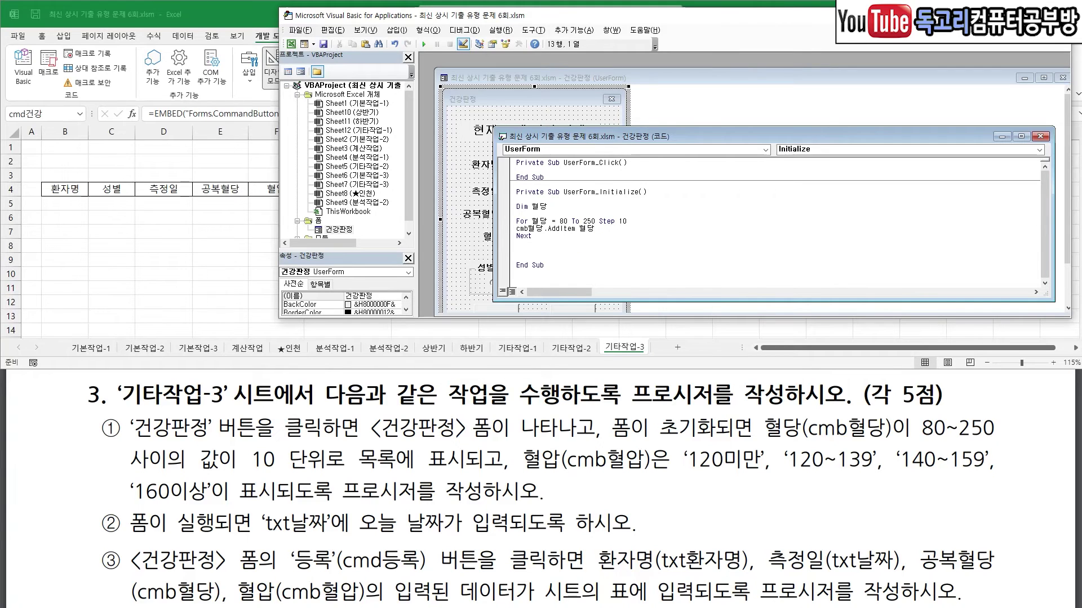
text(CMB혈압.)
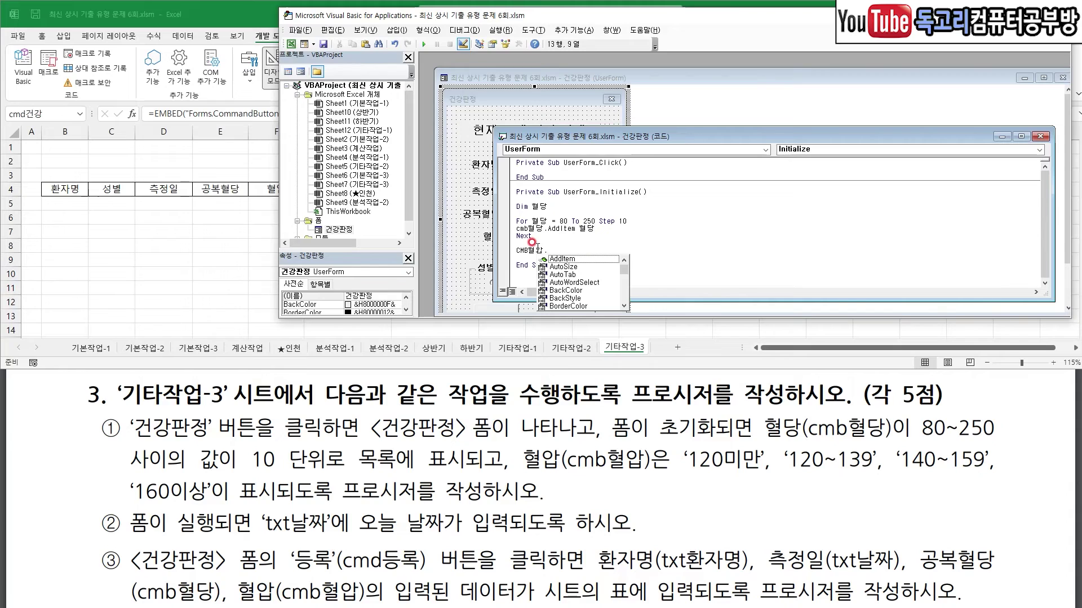
text(AddItem)
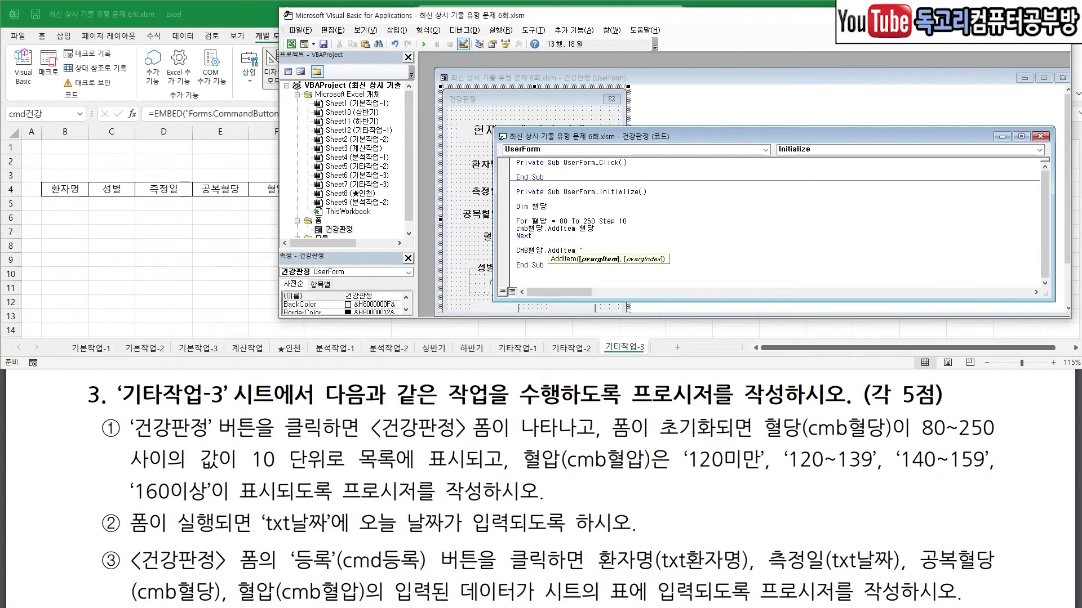
text("120미만")
key(Return)
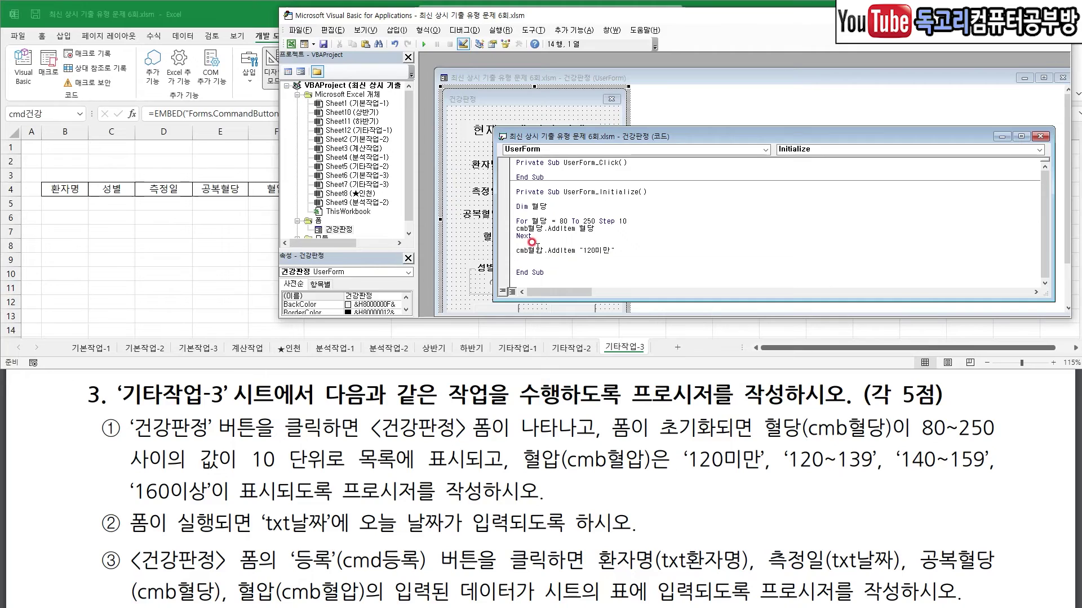
Copy the cmb혈압.AddItem "120미만" line and paste it three times on the lines below
drag(505, 253, 628, 255)
key(ctrl+c)
key(End)
key(Return)
key(ctrl+v)
key(Return)
key(ctrl+v)
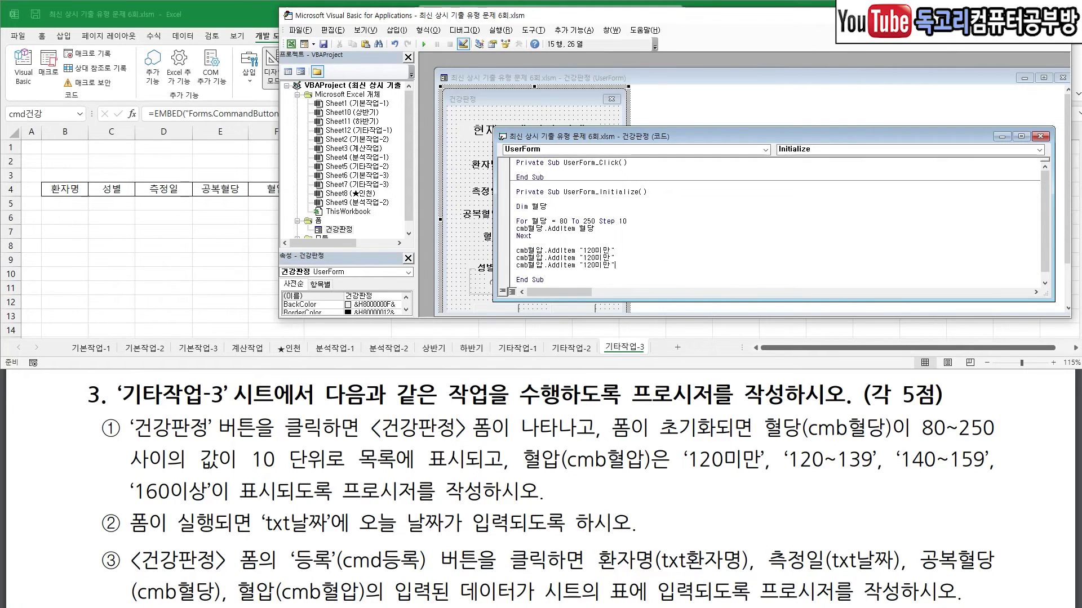
key(Return)
key(ctrl+v)
Change the items in the three copied cmb혈압 lines to "120~139", "140~159" and "160이상"
drag(583, 258, 626, 266)
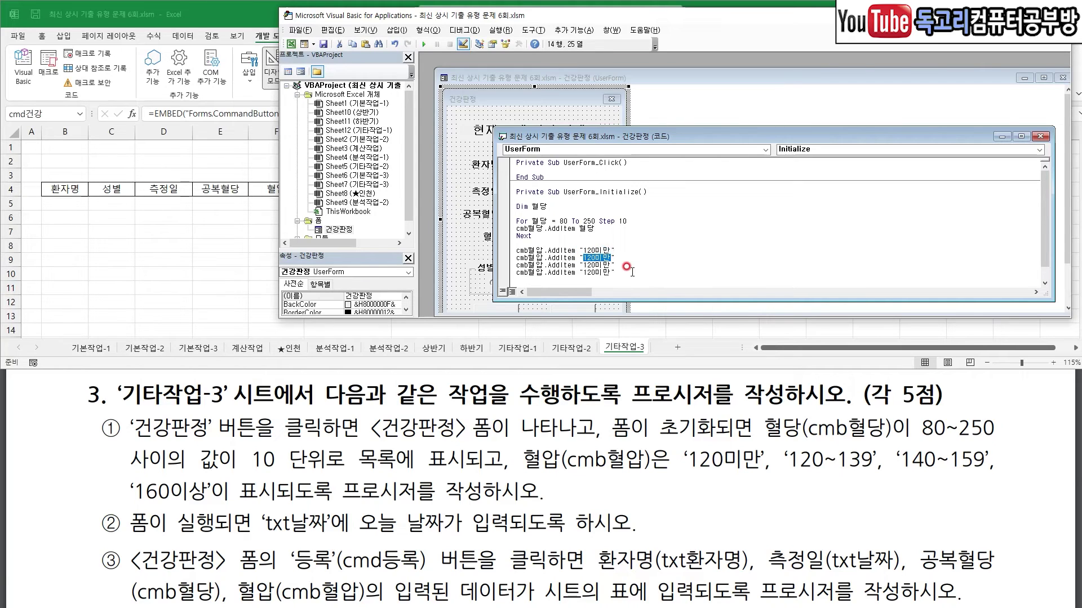
text(120~139)
key(Down)
key(Delete)
key(Delete)
key(Delete)
key(Delete)
key(Delete)
text(140~159)
key(Left)
key(Left)
key(Left)
key(Delete)
click(639, 278)
key(Return)
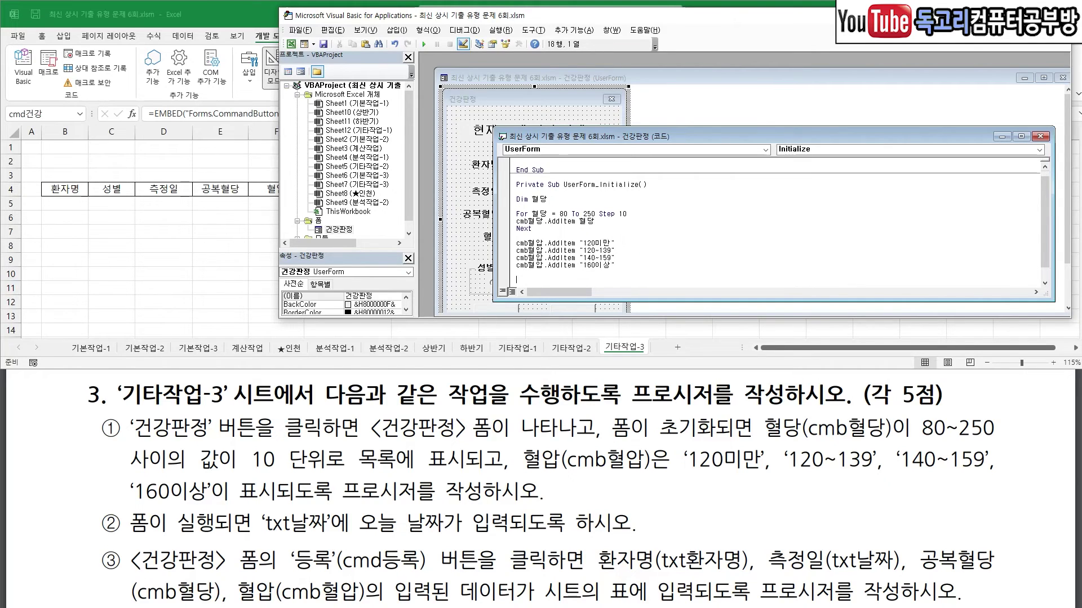
Add the statement txt날짜 = Date at the end of UserForm_Initialize
scroll(634, 269, down, 1)
drag(249, 537, 495, 536)
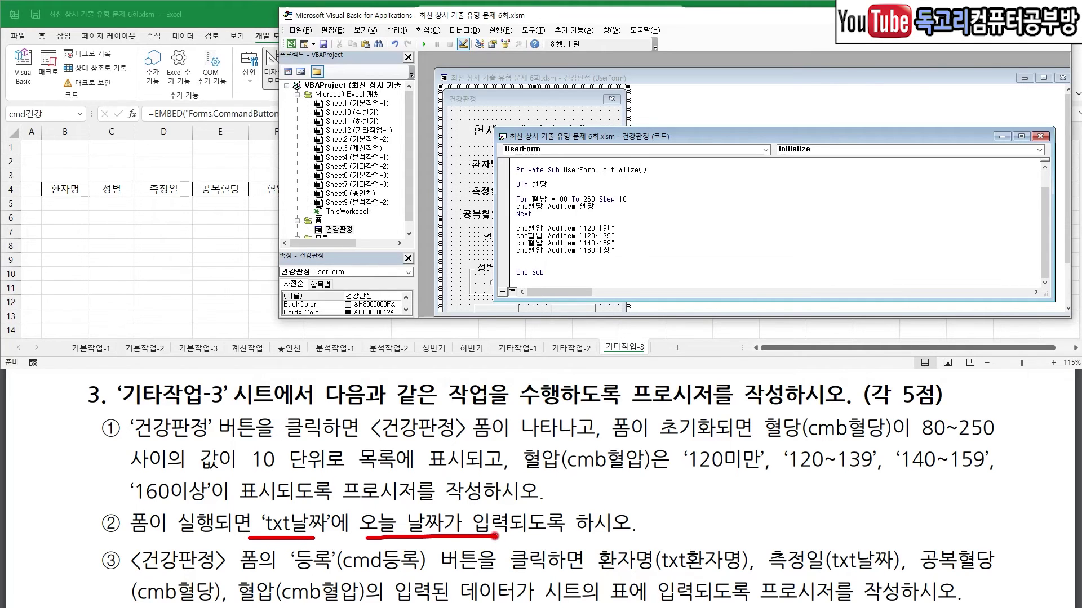
key(Escape)
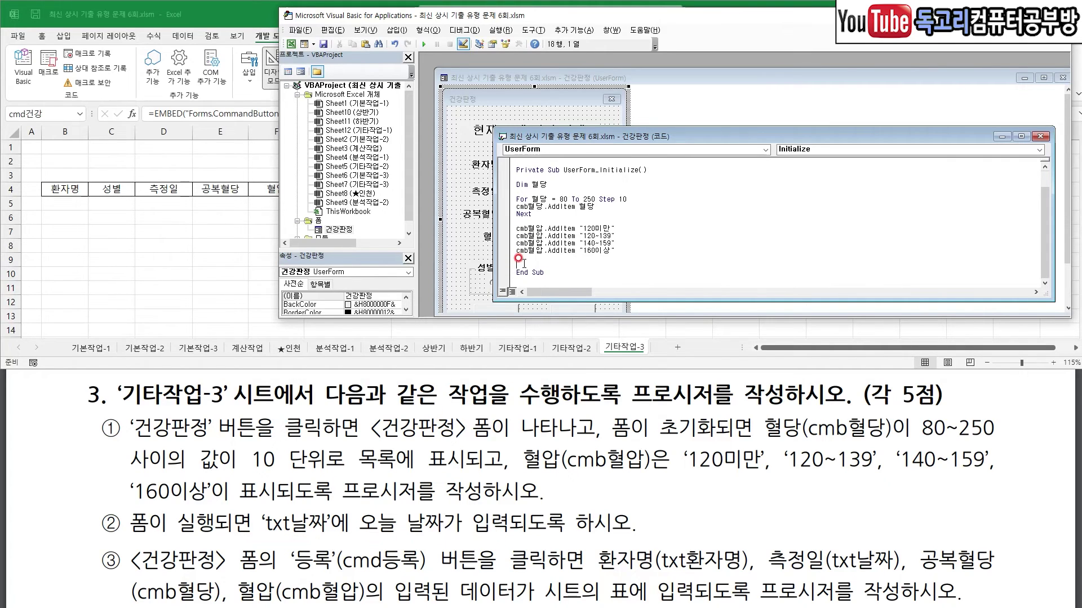
text(나)
text(짜 = DATE)
key(Return)
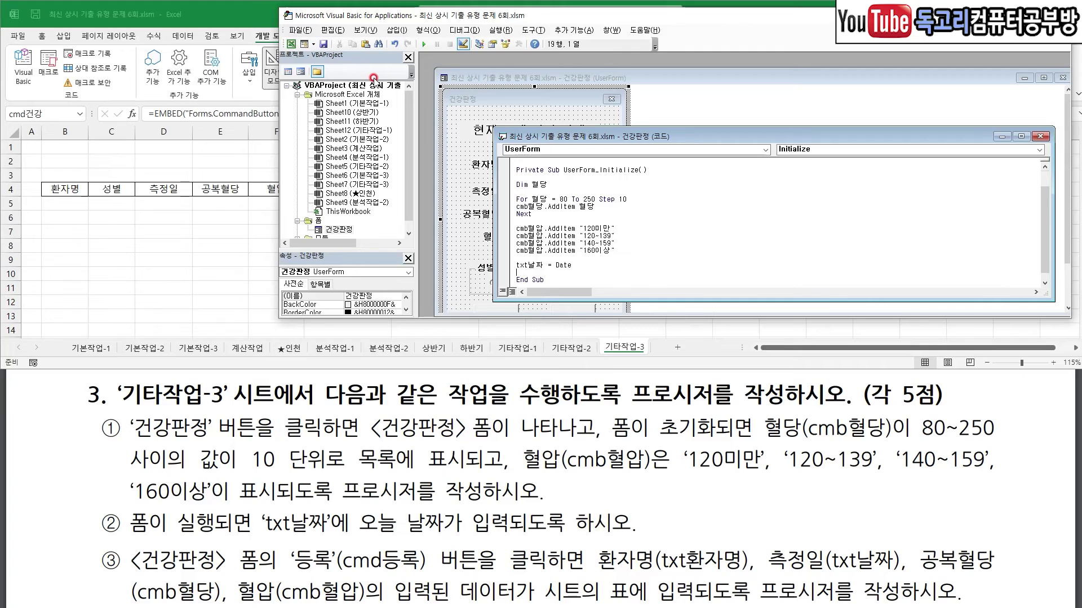
Turn off design mode and open the 건강판정 form with its button on the sheet
drag(323, 26, 257, 92)
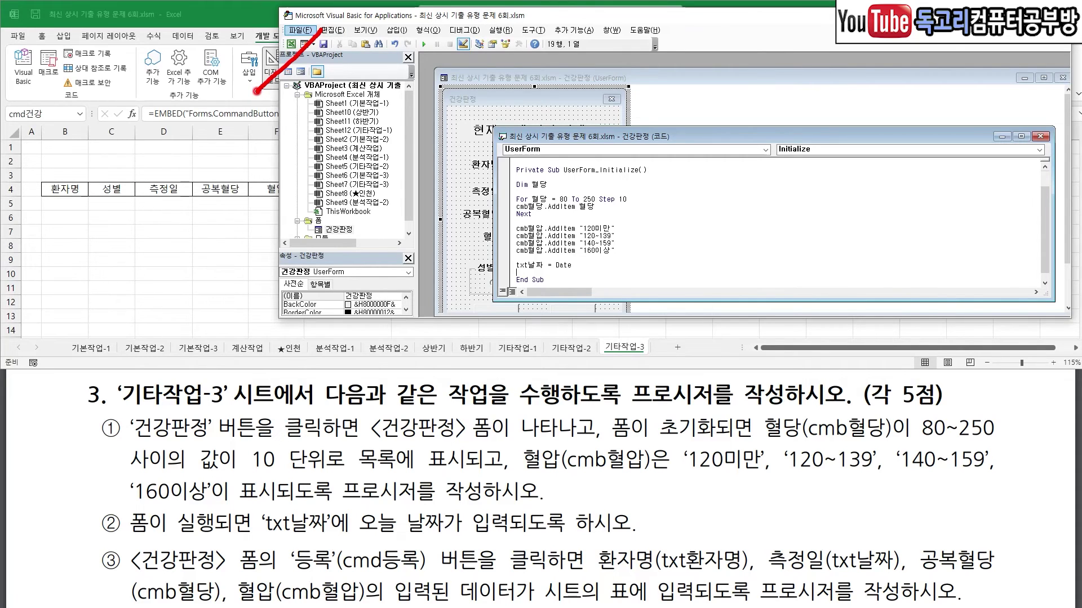
click(257, 92)
click(275, 67)
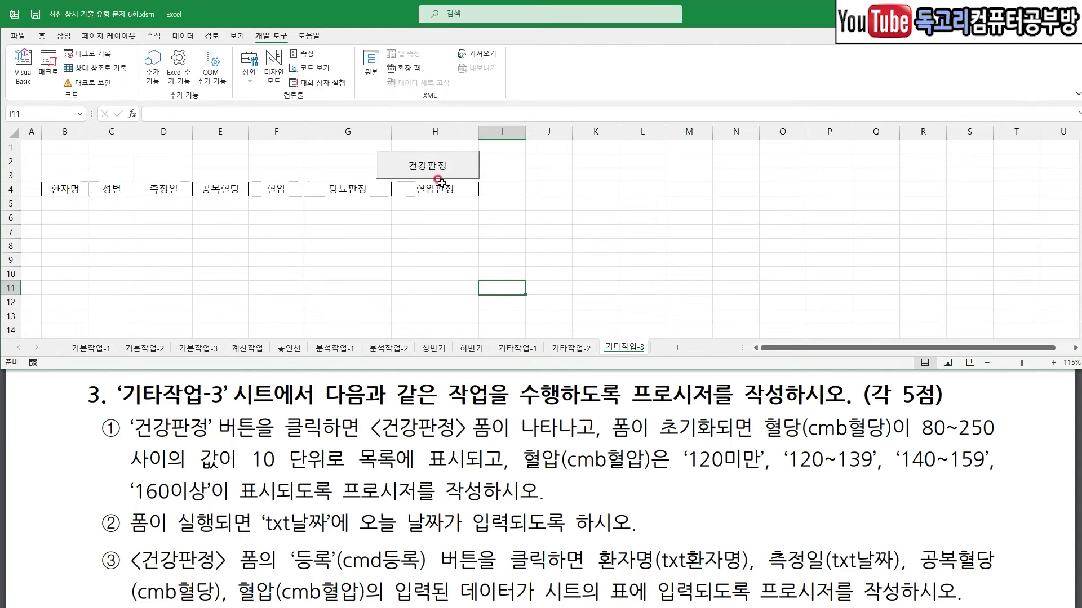
click(451, 165)
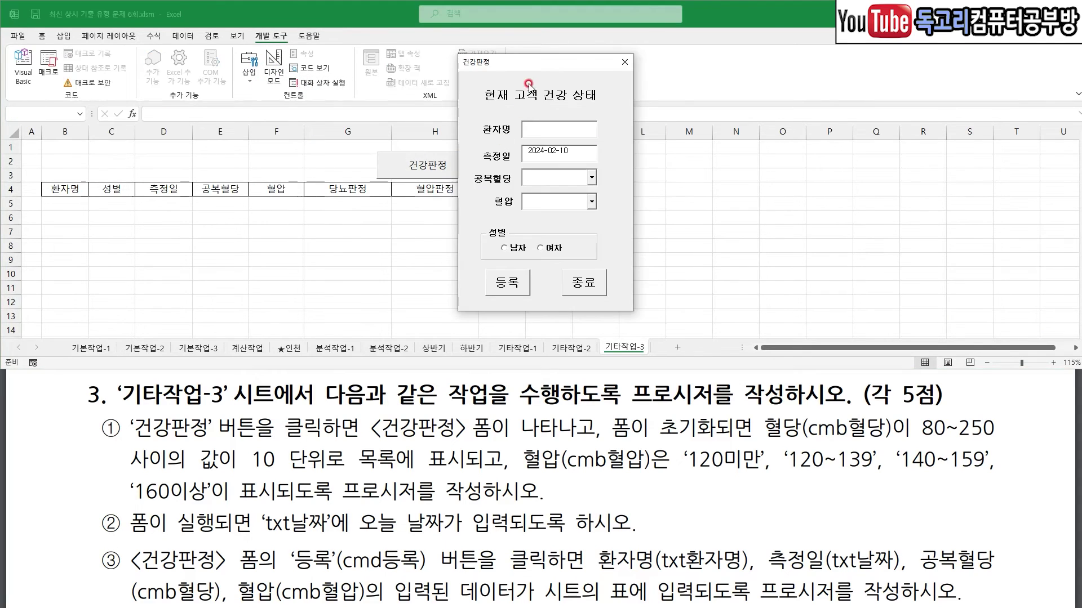
drag(583, 89, 638, 97)
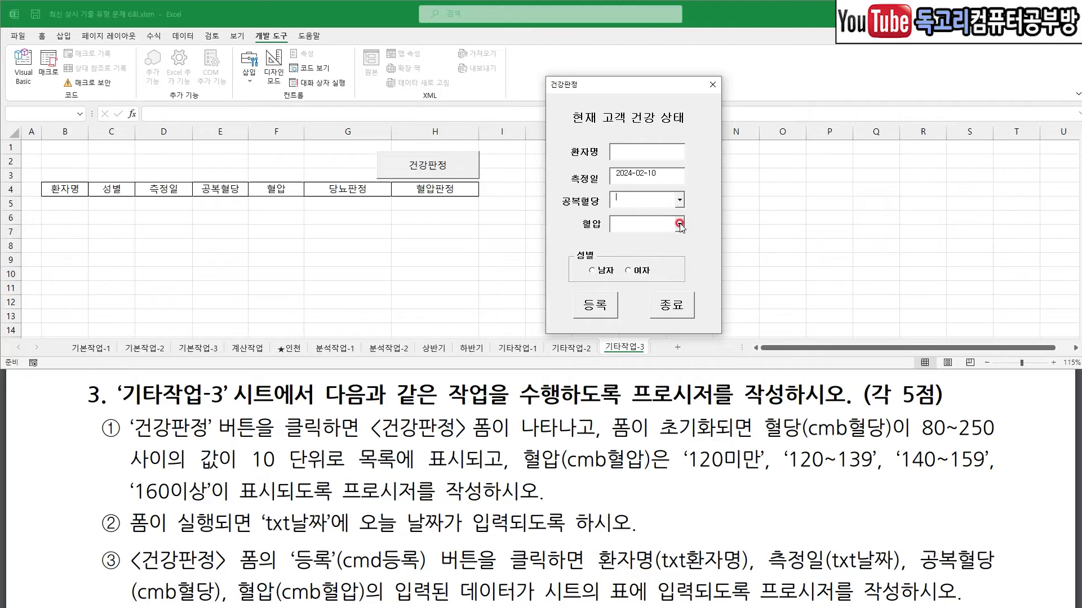
Test the form's lists by choosing 130 for 공복혈당 and 140~159 for 혈압
click(680, 200)
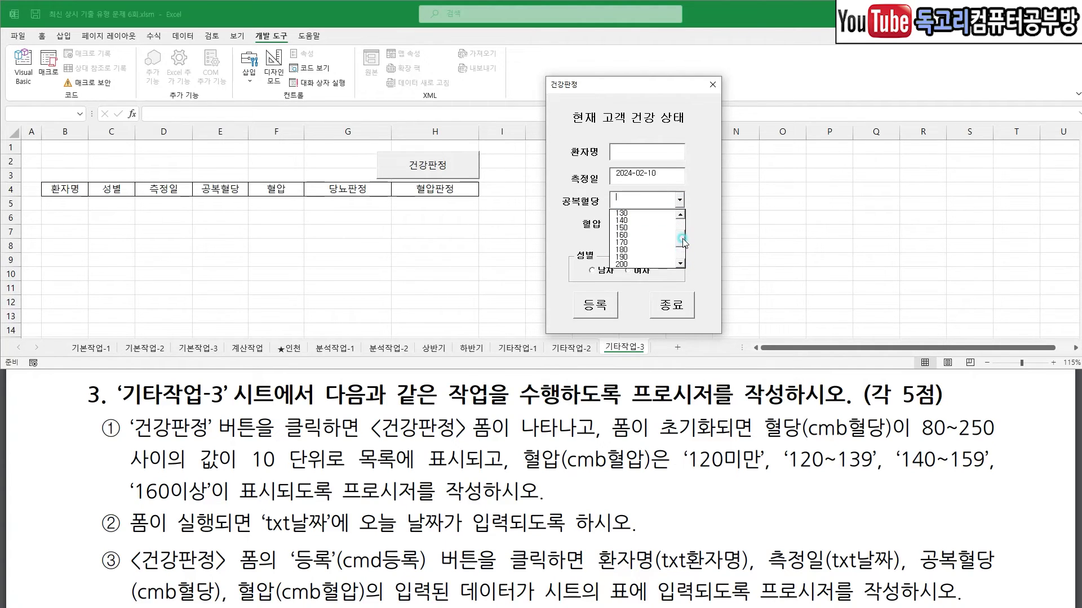
click(670, 249)
click(679, 224)
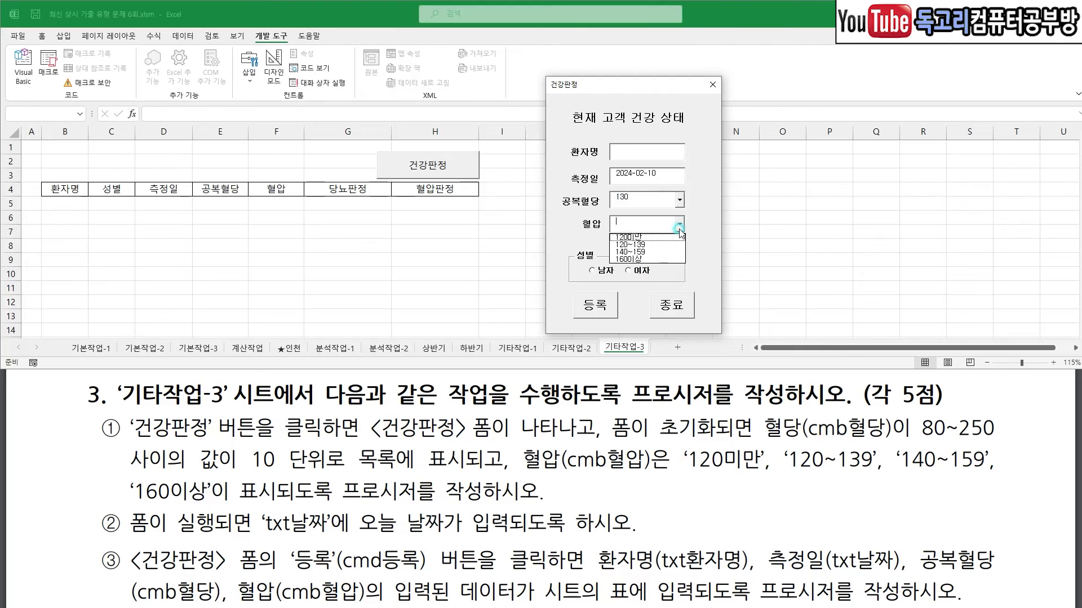
click(666, 252)
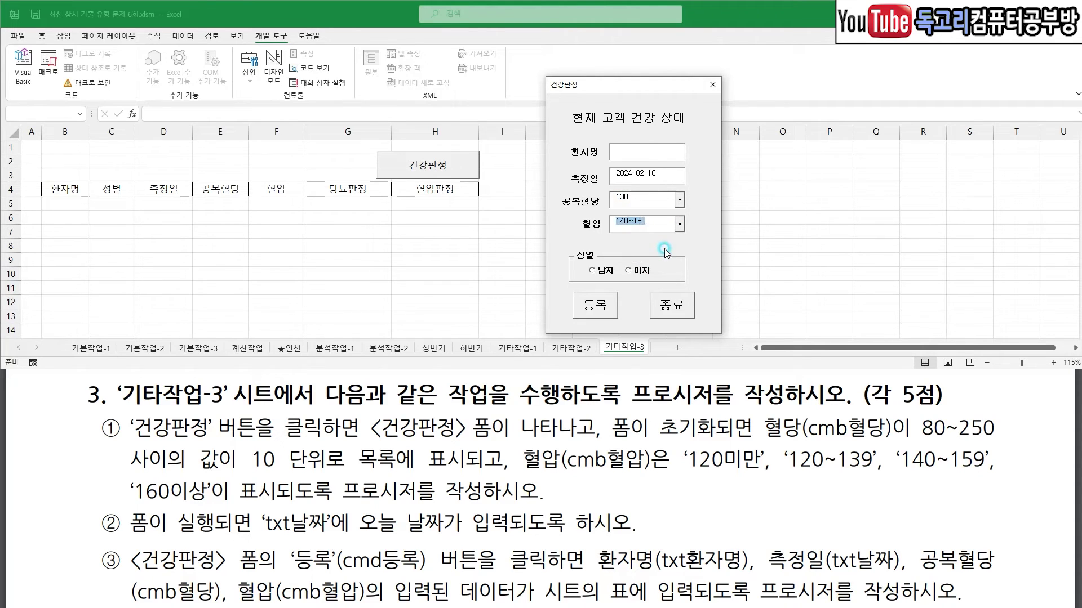
drag(650, 138, 629, 154)
drag(570, 273, 602, 281)
mouse_move(624, 333)
mouse_down()
mouse_move(623, 324)
mouse_move(580, 352)
mouse_up()
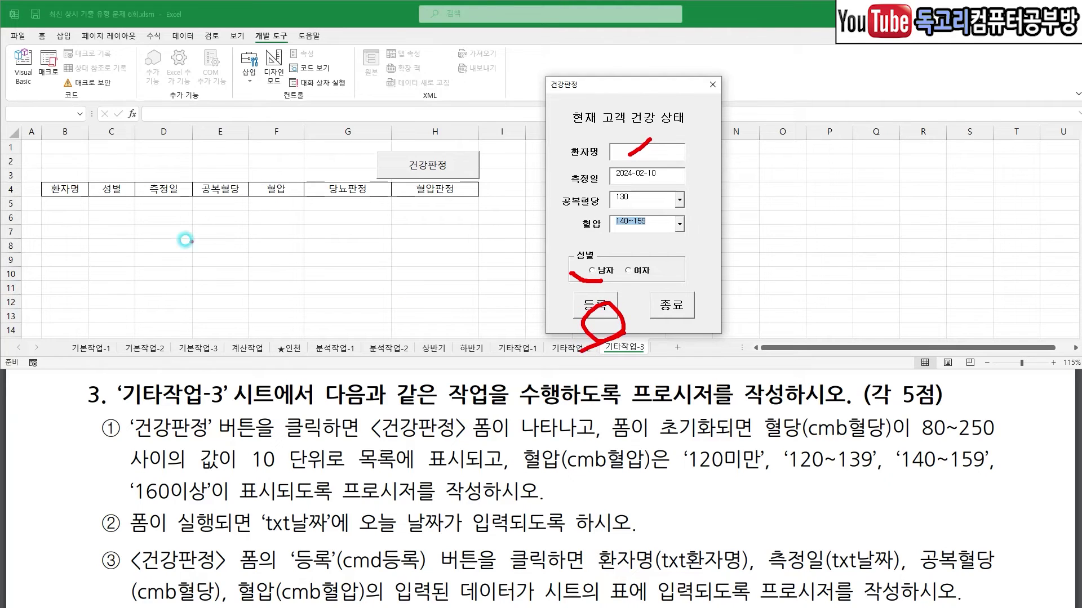
mouse_move(78, 213)
mouse_down()
mouse_move(359, 217)
mouse_move(321, 255)
mouse_up()
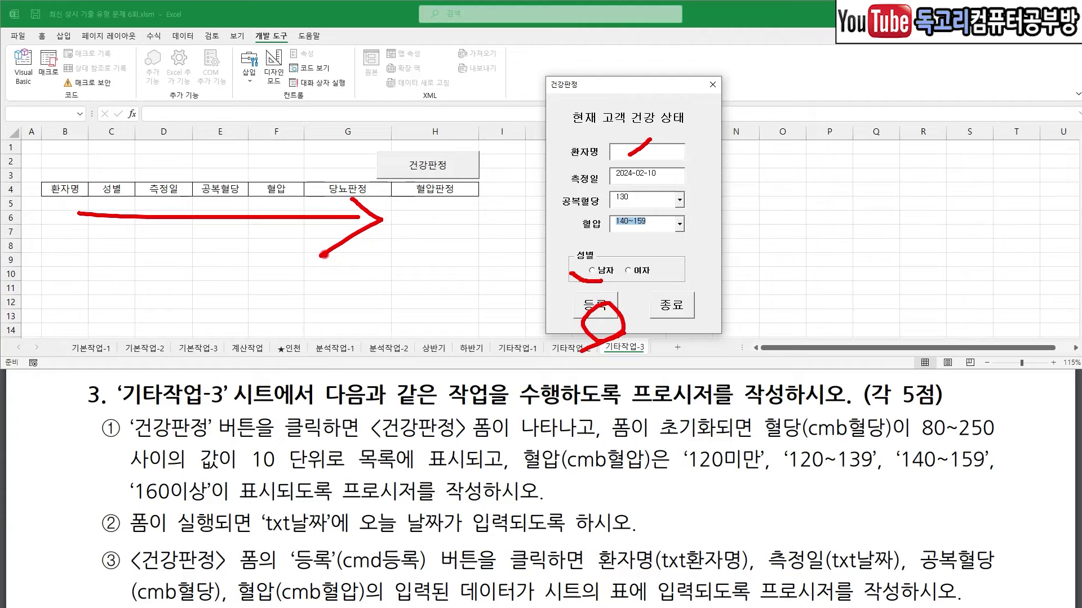
key(e)
key(Escape)
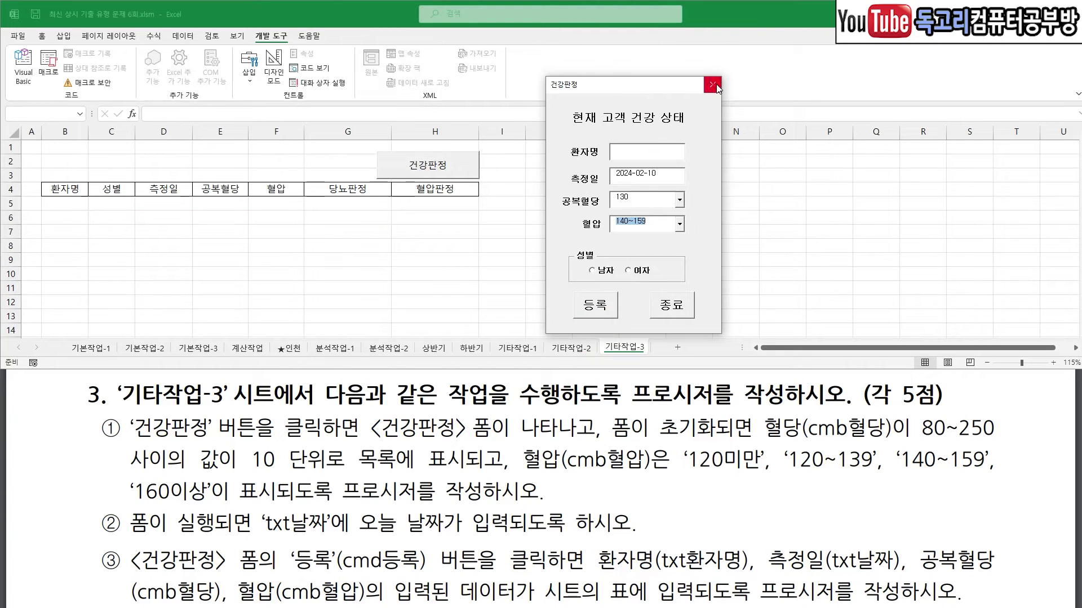
Close the running form and open the 등록 button's click procedure from the 건강판정 form in the Visual Basic editor
click(715, 85)
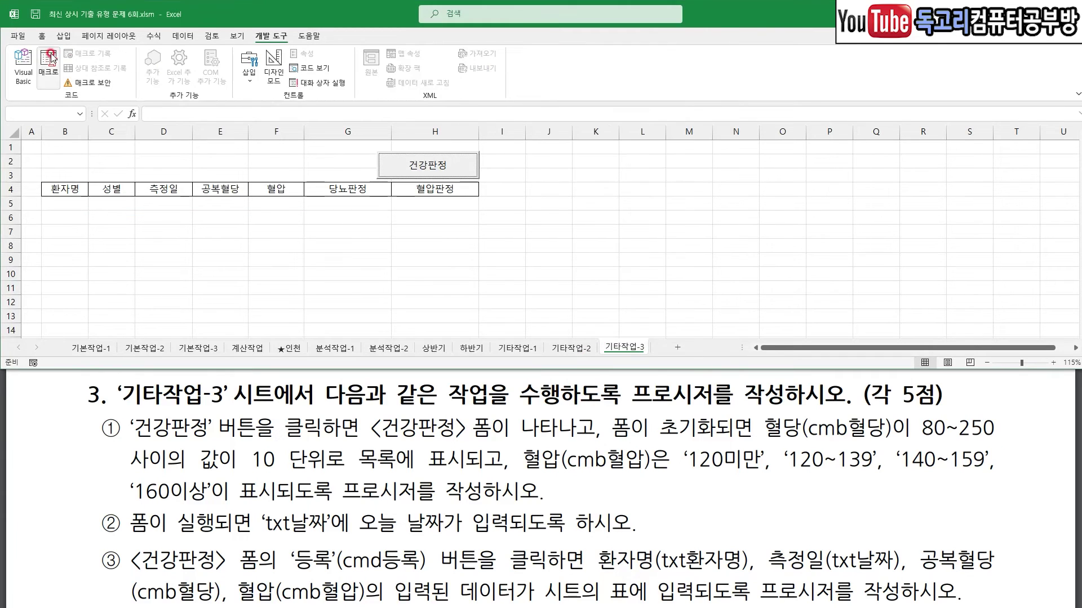
click(23, 67)
double_click(340, 229)
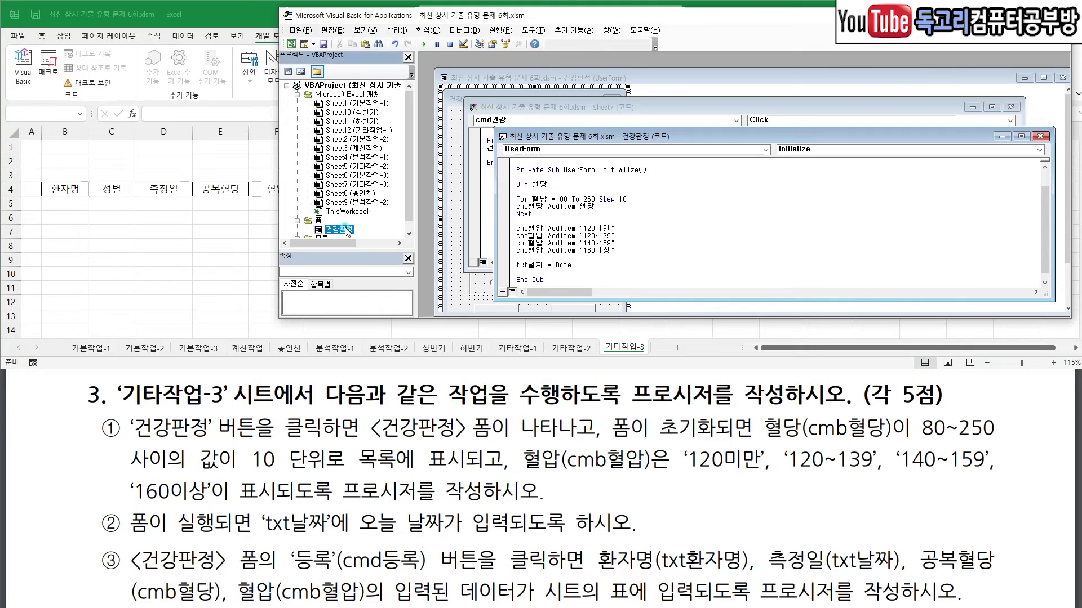
drag(601, 318, 601, 341)
mouse_move(518, 316)
mouse_down()
mouse_move(514, 335)
mouse_move(450, 333)
mouse_move(523, 301)
mouse_move(507, 340)
mouse_up()
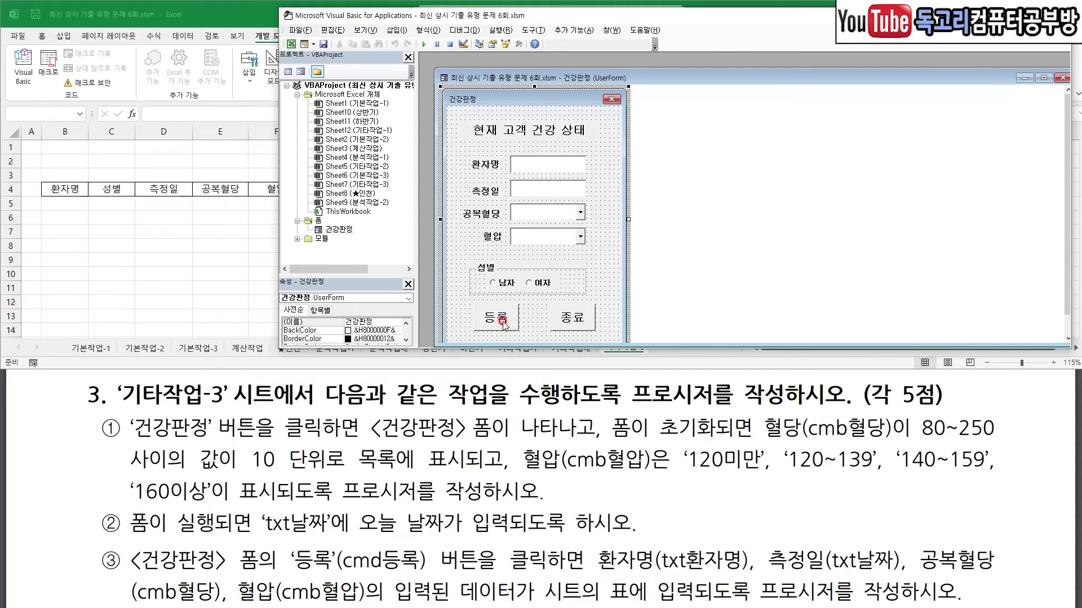
double_click(504, 322)
mouse_move(542, 166)
mouse_down()
mouse_move(523, 169)
mouse_move(545, 188)
mouse_up()
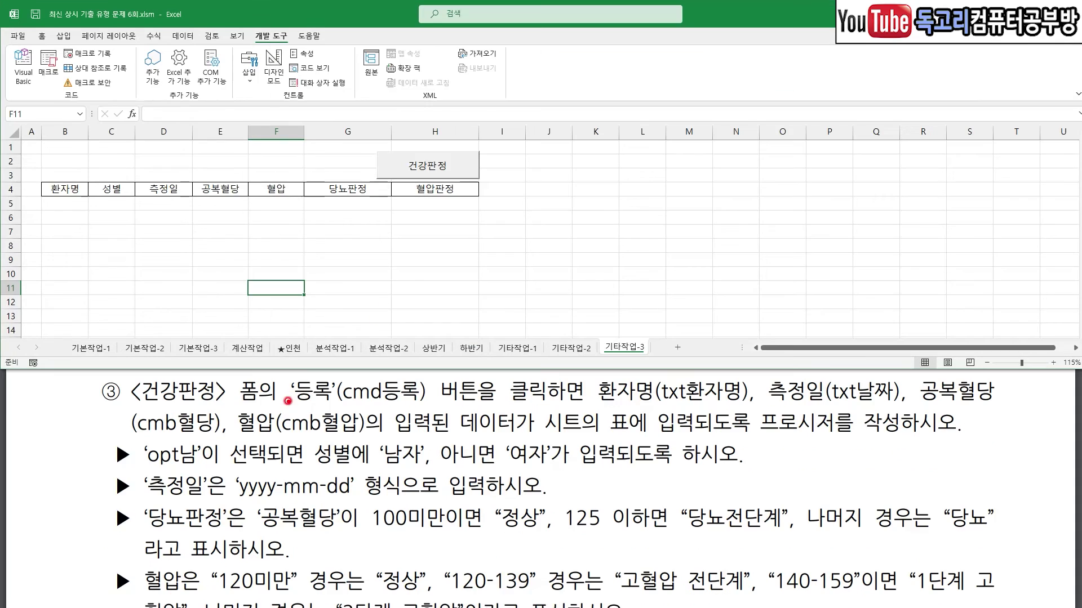
Read in task item 3 which form fields cmd등록 must register and the rules for 성별 and 측정일
drag(319, 405, 409, 407)
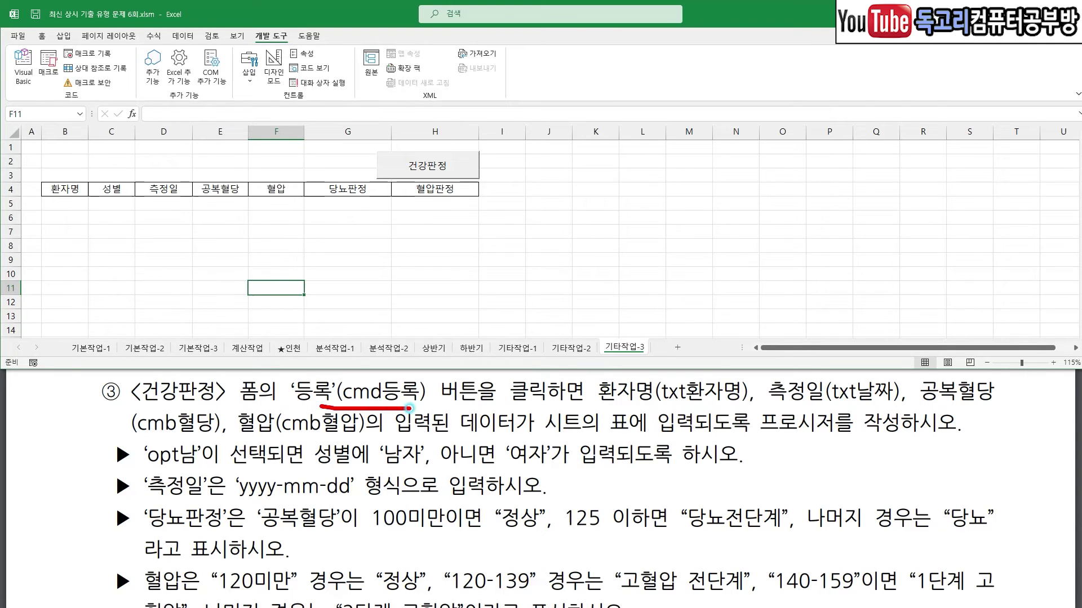
drag(655, 404, 723, 407)
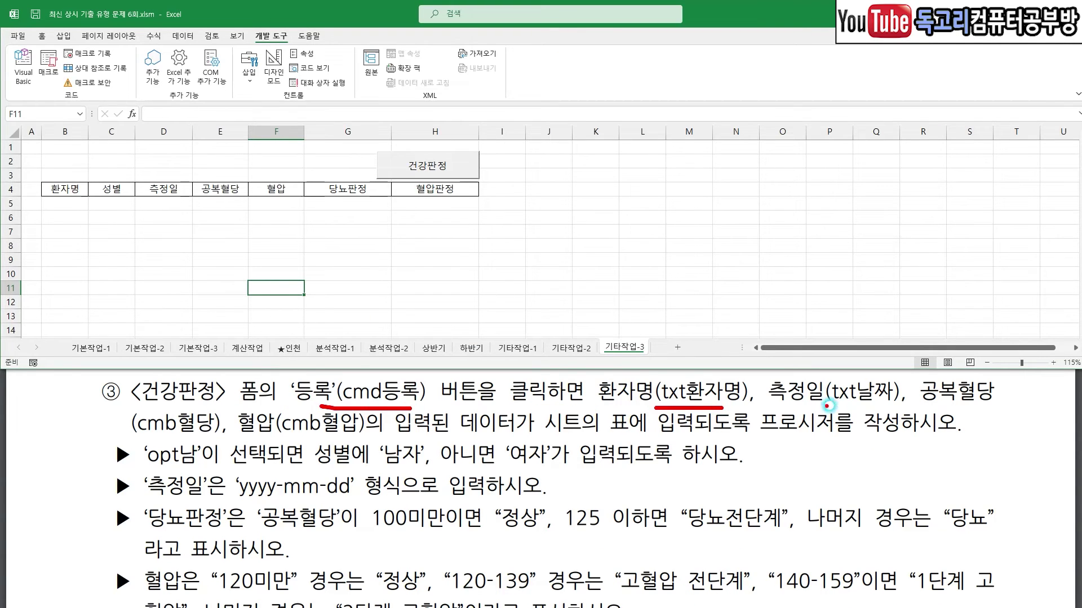
drag(825, 404, 911, 412)
drag(164, 432, 192, 435)
drag(278, 433, 375, 443)
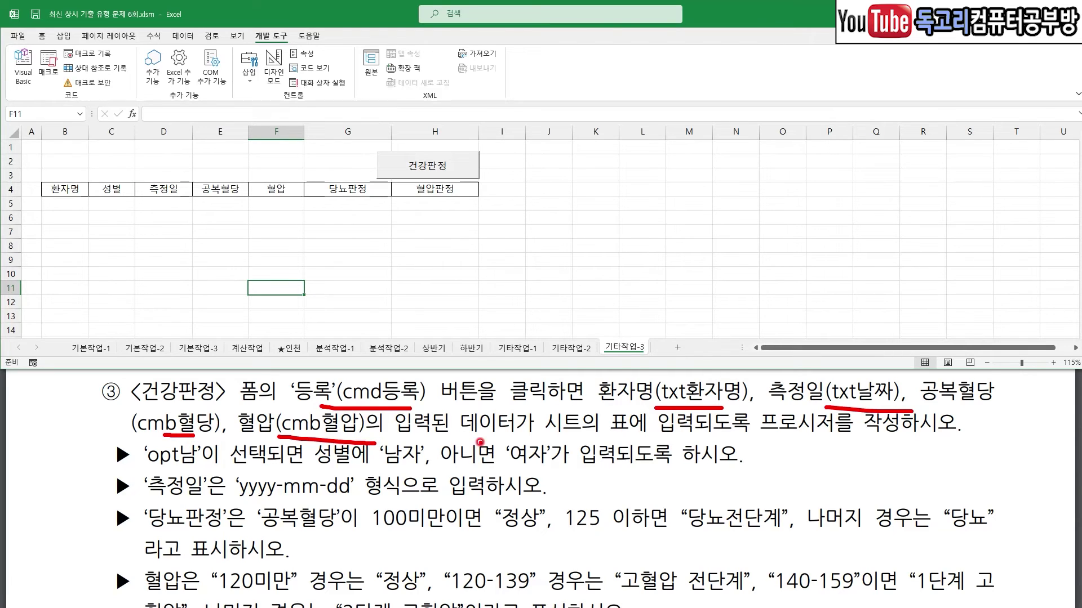
drag(597, 438, 851, 438)
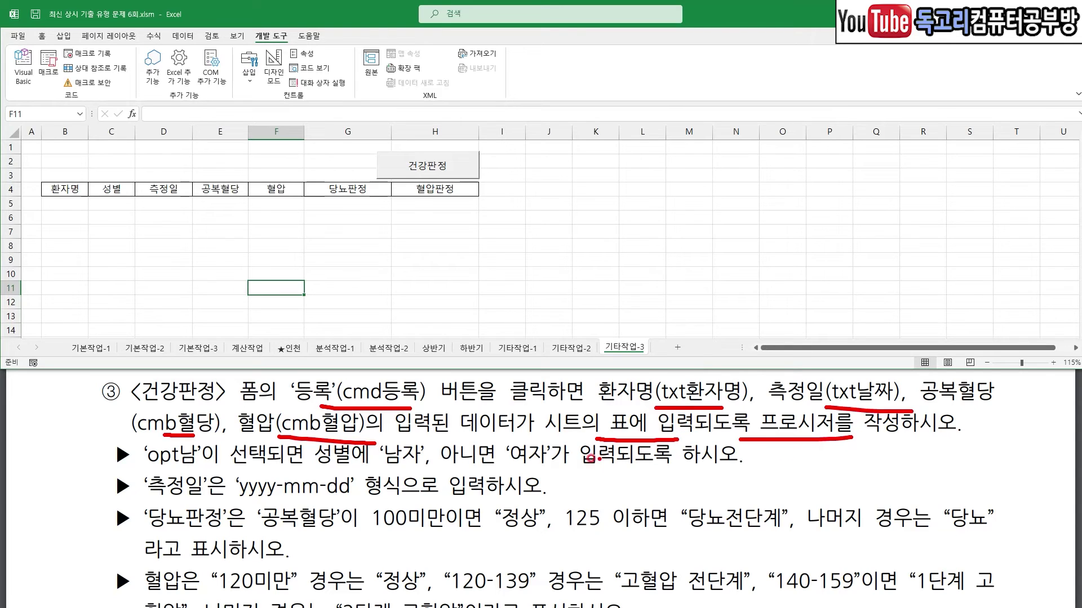
right_click(360, 432)
drag(148, 467, 244, 472)
mouse_move(424, 467)
mouse_down()
mouse_move(414, 429)
mouse_move(423, 465)
mouse_up()
drag(507, 466, 586, 466)
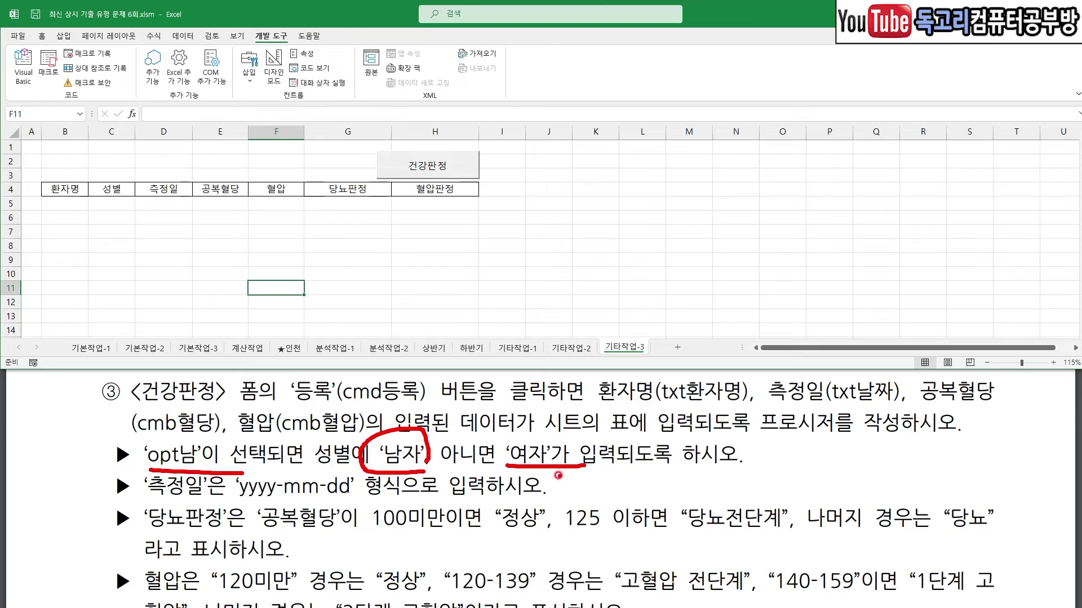
right_click(386, 494)
drag(182, 505, 367, 500)
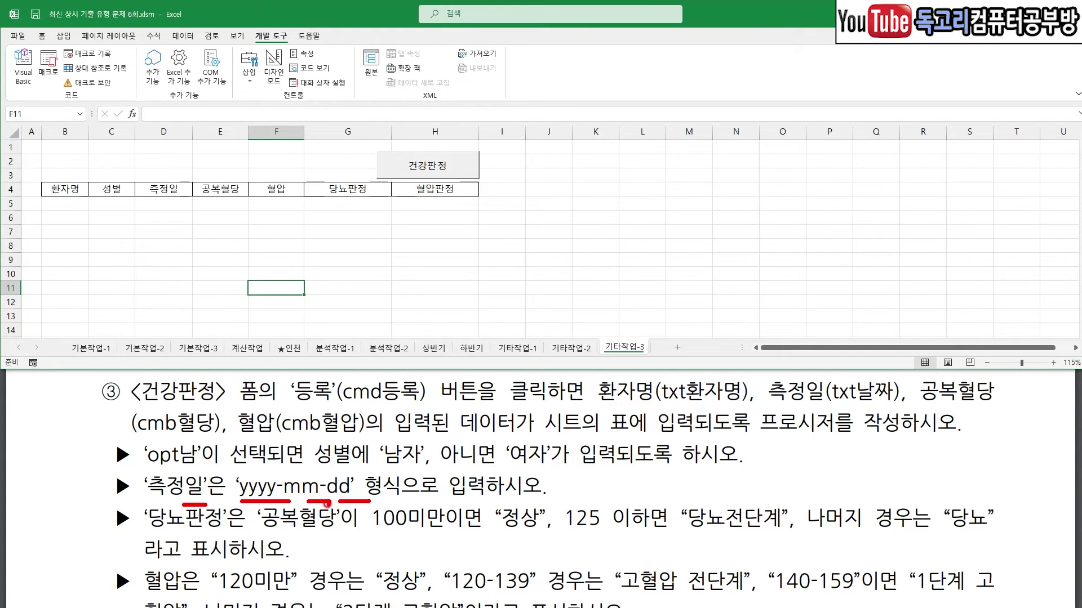
Read the conditions for the 당뇨판정 and 혈압 judgements in the task text
scroll(330, 501, down, 1)
drag(168, 476, 223, 483)
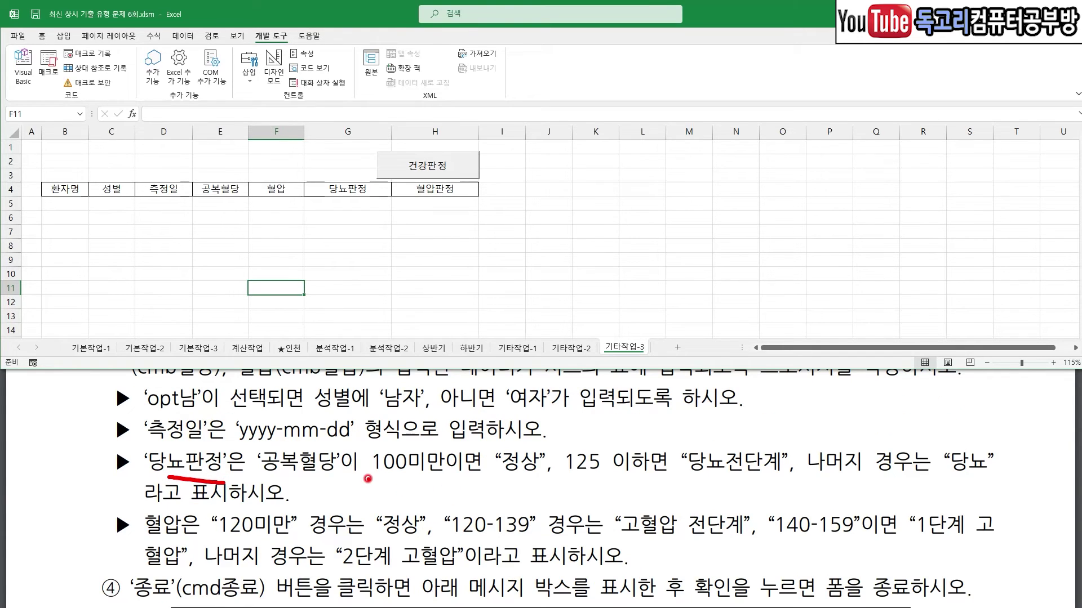
drag(367, 478, 456, 481)
mouse_move(500, 433)
mouse_down()
mouse_move(513, 447)
mouse_move(532, 426)
mouse_up()
drag(584, 488, 641, 488)
mouse_move(740, 429)
mouse_down()
mouse_move(761, 436)
mouse_move(772, 422)
mouse_up()
drag(931, 479, 1025, 476)
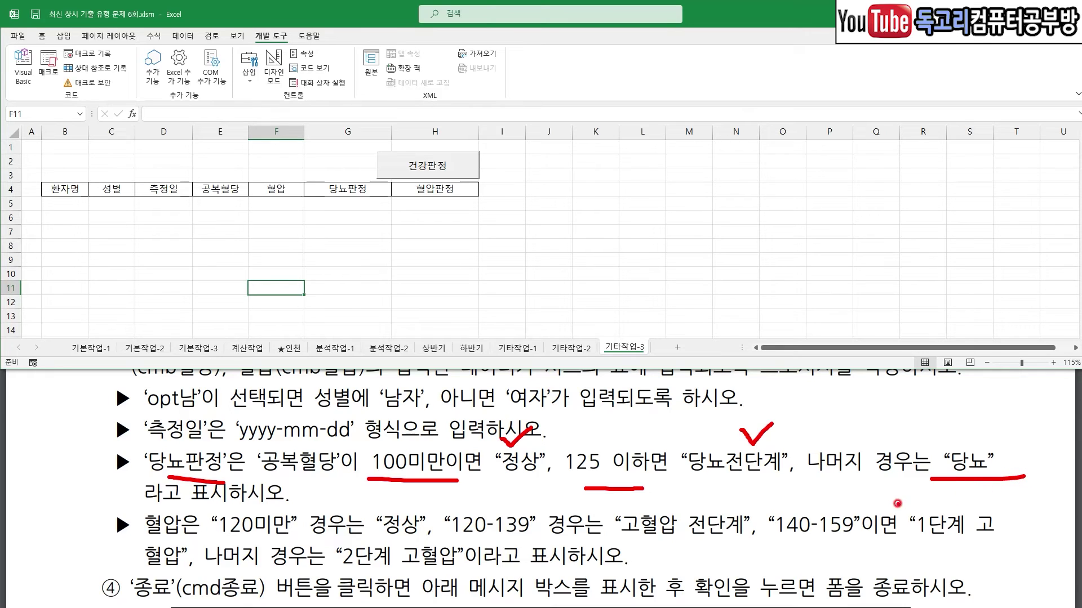
drag(137, 542, 172, 544)
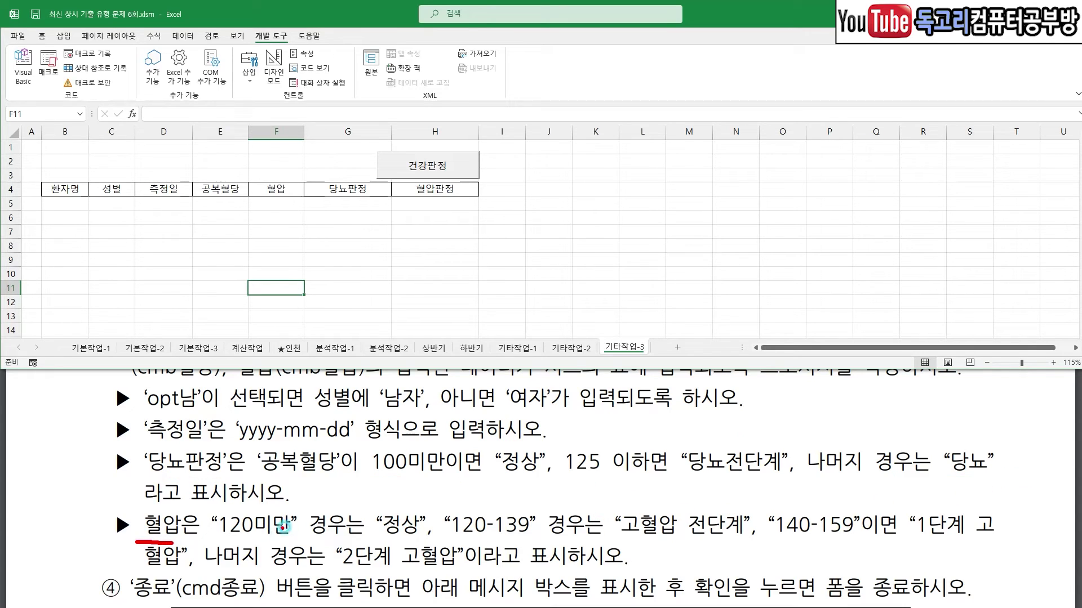
drag(269, 492, 309, 481)
mouse_move(385, 495)
mouse_down()
mouse_move(396, 506)
mouse_move(411, 488)
mouse_up()
mouse_move(652, 504)
mouse_down()
mouse_move(668, 513)
mouse_move(696, 482)
mouse_up()
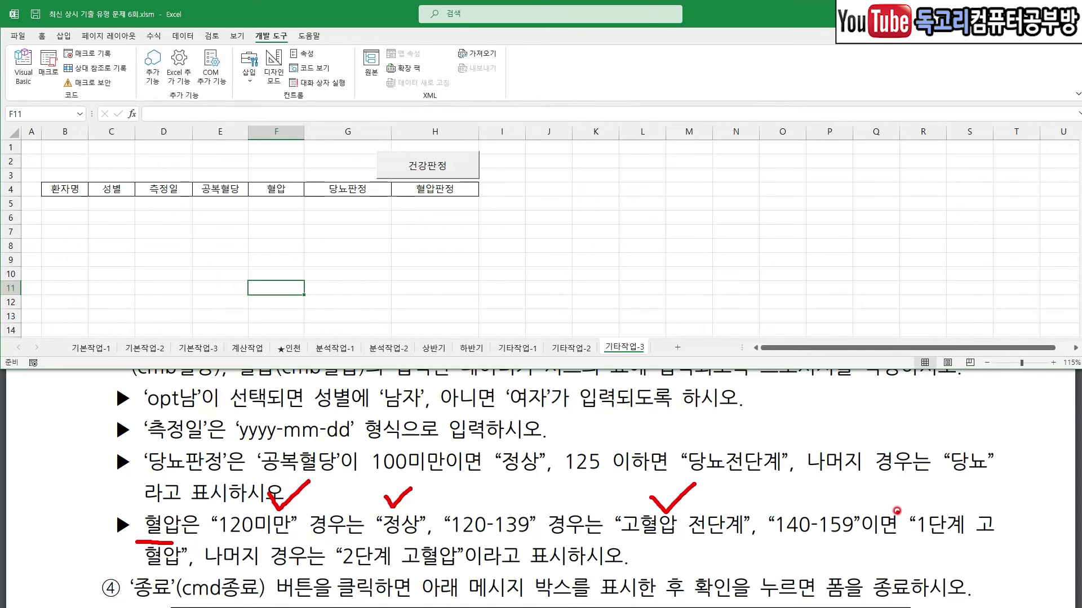
mouse_move(933, 496)
mouse_down()
mouse_move(944, 508)
mouse_move(969, 491)
mouse_up()
drag(260, 576, 433, 573)
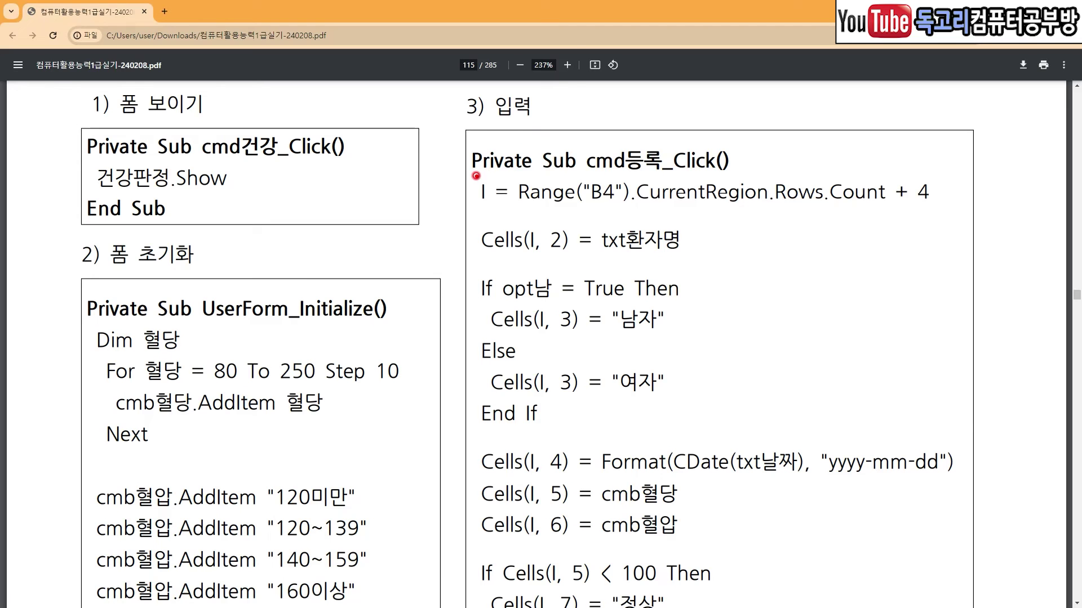
Examine in the answer PDF how cmd등록_Click calculates the row number I from the region around B4
drag(483, 174, 437, 197)
scroll(704, 307, down, 10)
mouse_move(471, 515)
mouse_down()
mouse_move(552, 515)
mouse_move(559, 495)
mouse_up()
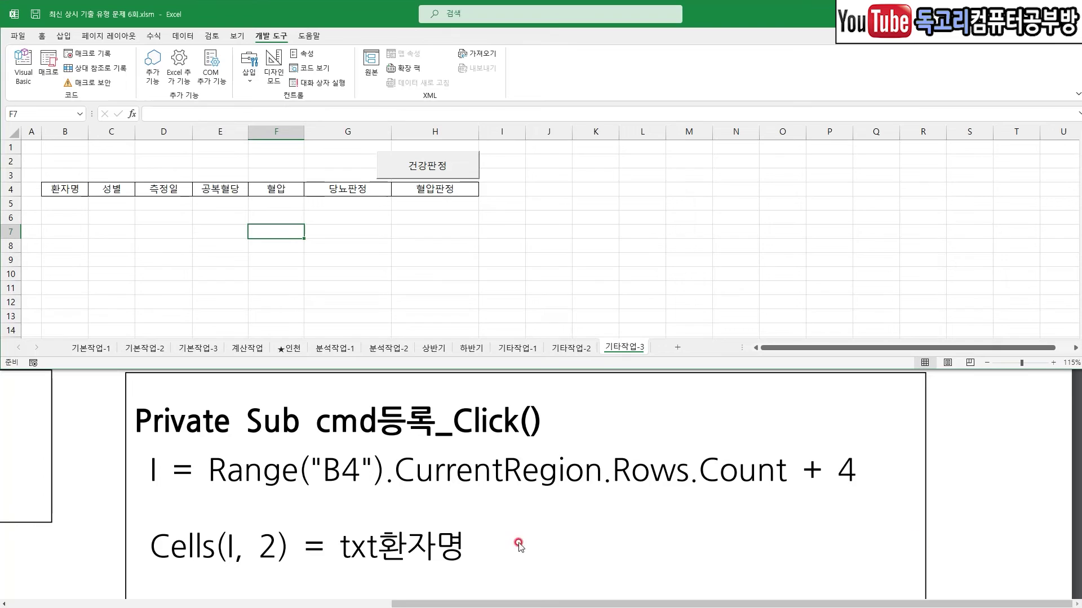
drag(178, 477, 129, 505)
drag(326, 488, 369, 490)
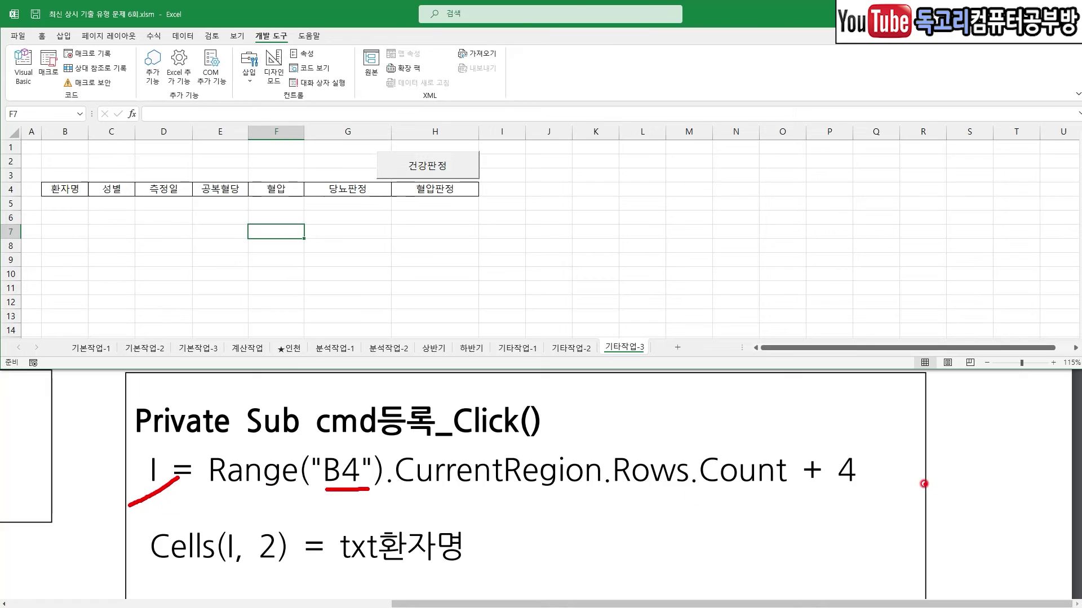
mouse_move(878, 480)
mouse_down()
mouse_move(853, 498)
mouse_move(856, 427)
mouse_move(872, 492)
mouse_up()
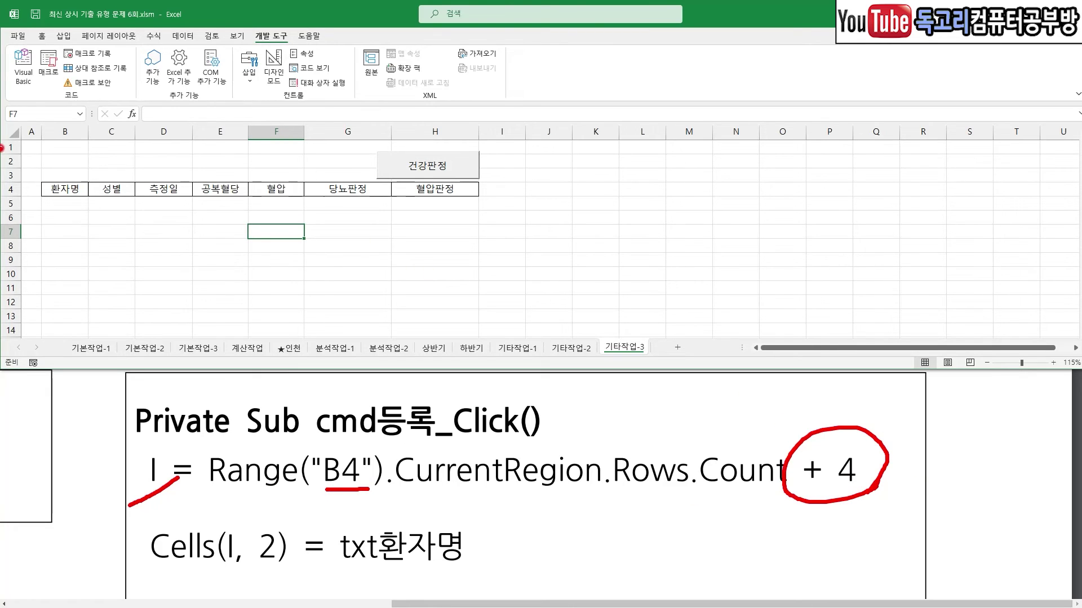
mouse_move(60, 183)
mouse_down()
mouse_move(45, 204)
mouse_move(82, 176)
mouse_move(71, 204)
mouse_move(49, 193)
mouse_up()
mouse_move(63, 146)
mouse_down()
mouse_move(63, 181)
mouse_move(28, 191)
mouse_move(13, 170)
mouse_move(3, 206)
mouse_up()
drag(297, 508, 348, 509)
drag(790, 403, 852, 390)
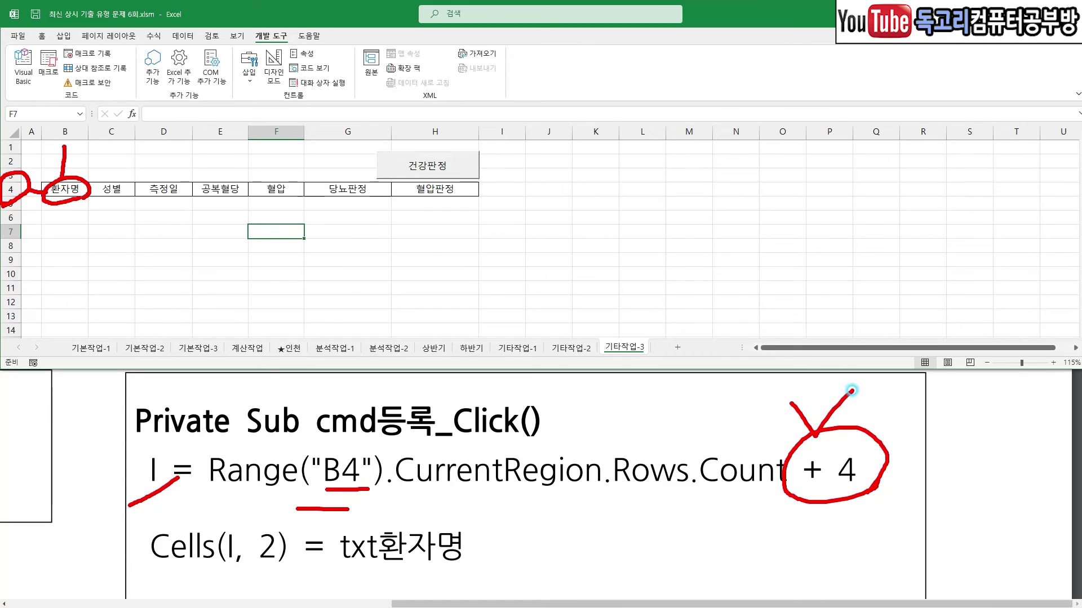
Examine the answer's statements that write txt환자명 to column 2 and the opt남 gender choice to column 3
key(e)
mouse_move(397, 518)
mouse_down()
mouse_move(375, 496)
mouse_move(263, 512)
mouse_move(289, 518)
mouse_up()
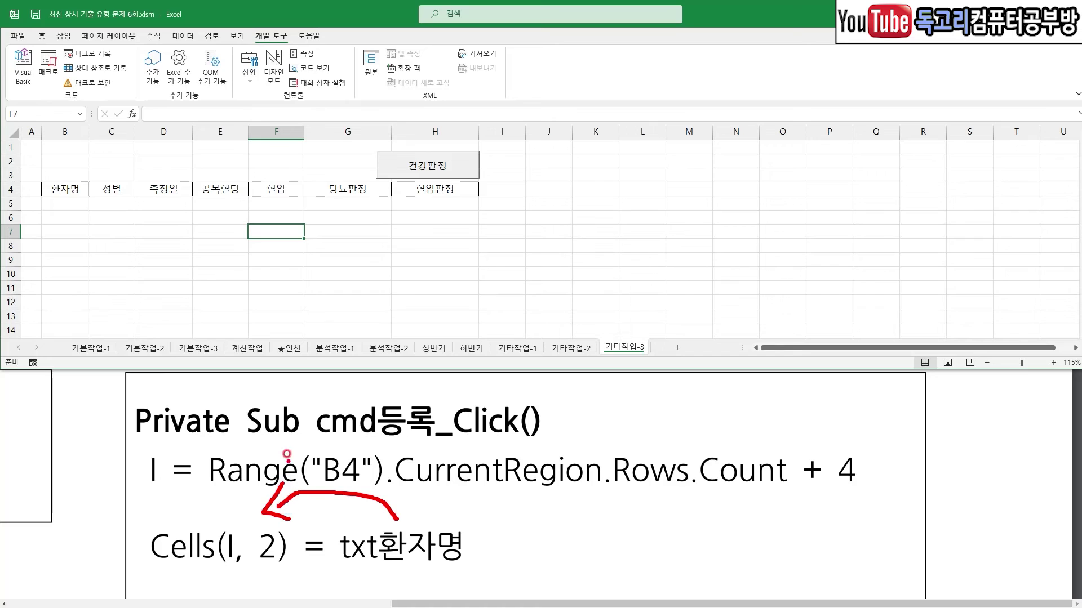
drag(37, 143, 21, 190)
mouse_move(77, 141)
mouse_down()
mouse_move(67, 174)
mouse_move(88, 164)
mouse_up()
drag(35, 214, 88, 215)
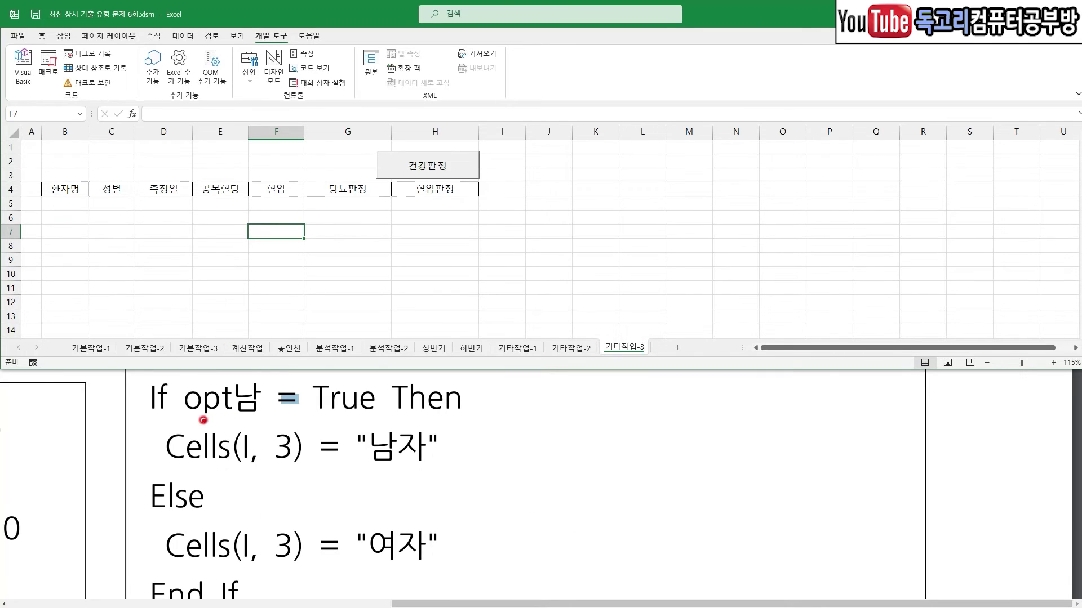
drag(204, 421, 373, 419)
drag(303, 468, 262, 470)
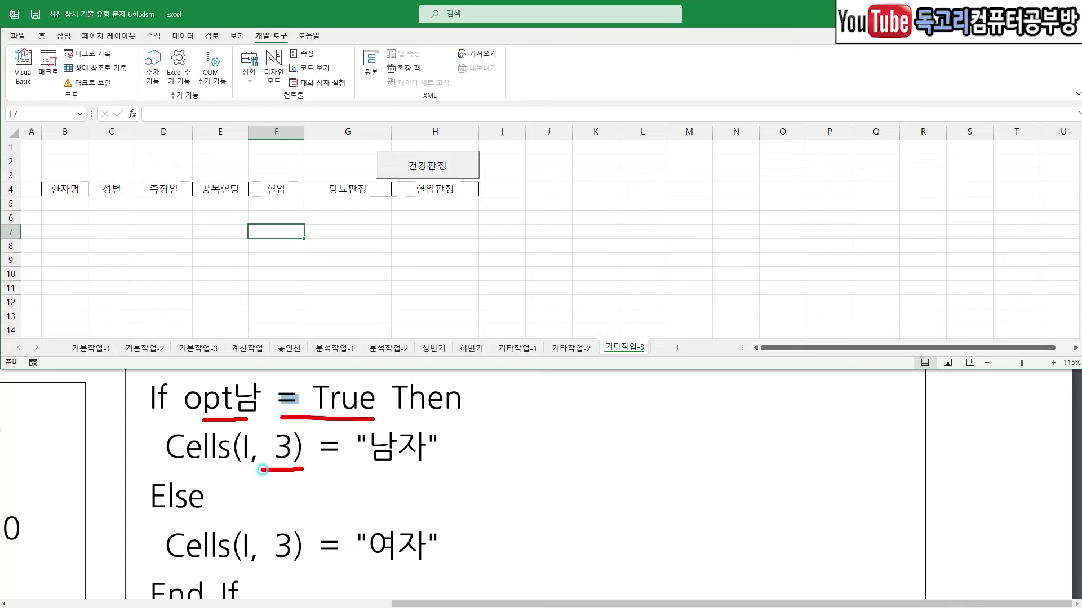
mouse_move(383, 466)
mouse_down()
mouse_move(293, 487)
mouse_move(330, 466)
mouse_up()
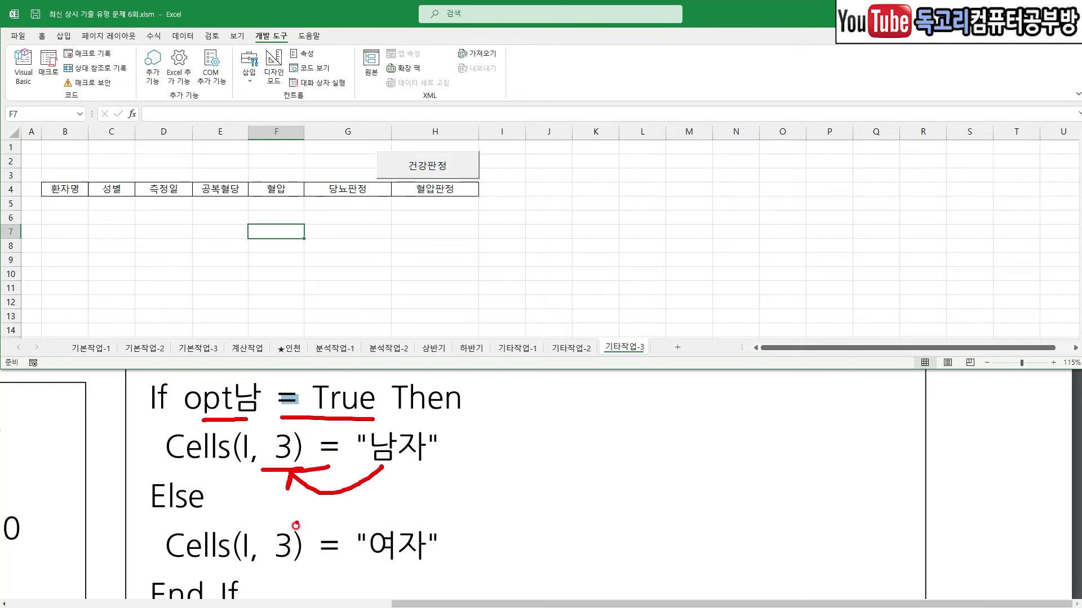
mouse_move(374, 571)
mouse_down()
mouse_move(330, 588)
mouse_move(305, 568)
mouse_move(347, 557)
mouse_up()
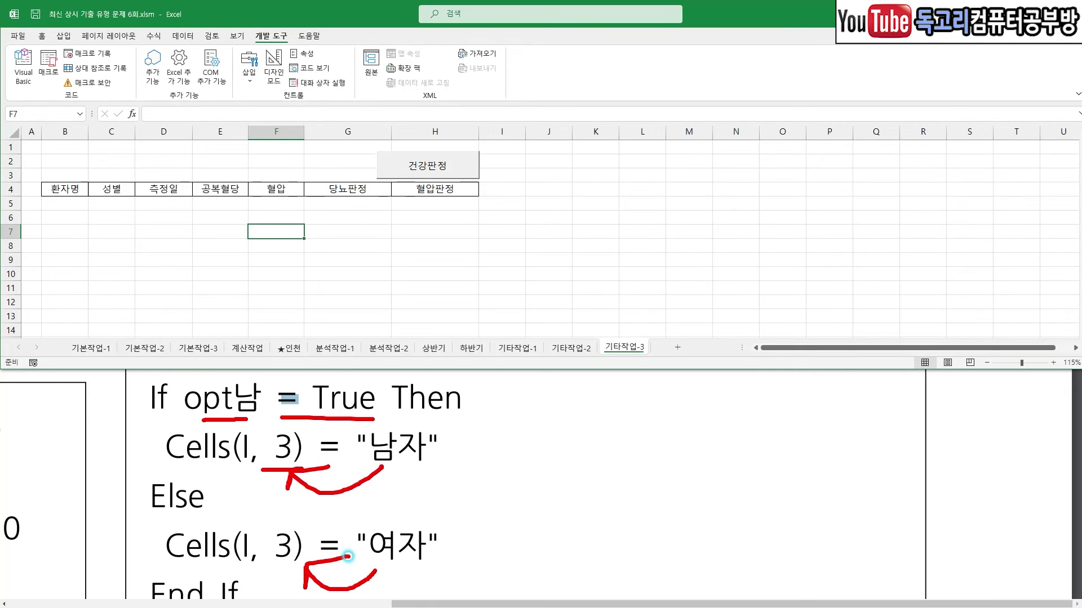
key(Escape)
click(138, 558)
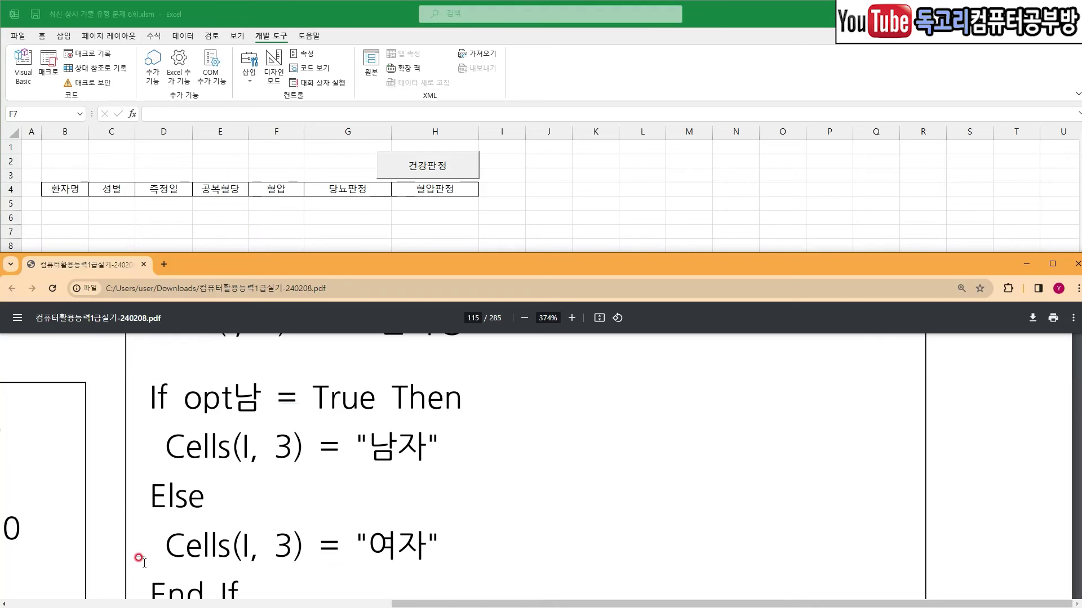
Examine the answer's Else branch that writes 여자 to column 3 and match it with the 성별 heading on the worksheet
drag(142, 558, 207, 509)
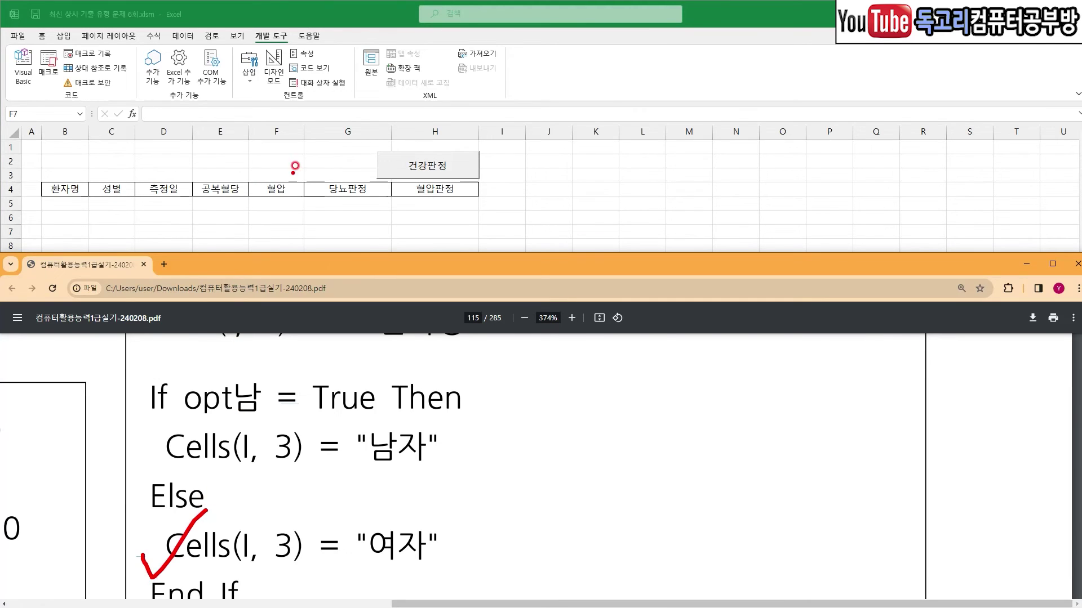
key(Escape)
click(302, 96)
drag(109, 147, 152, 141)
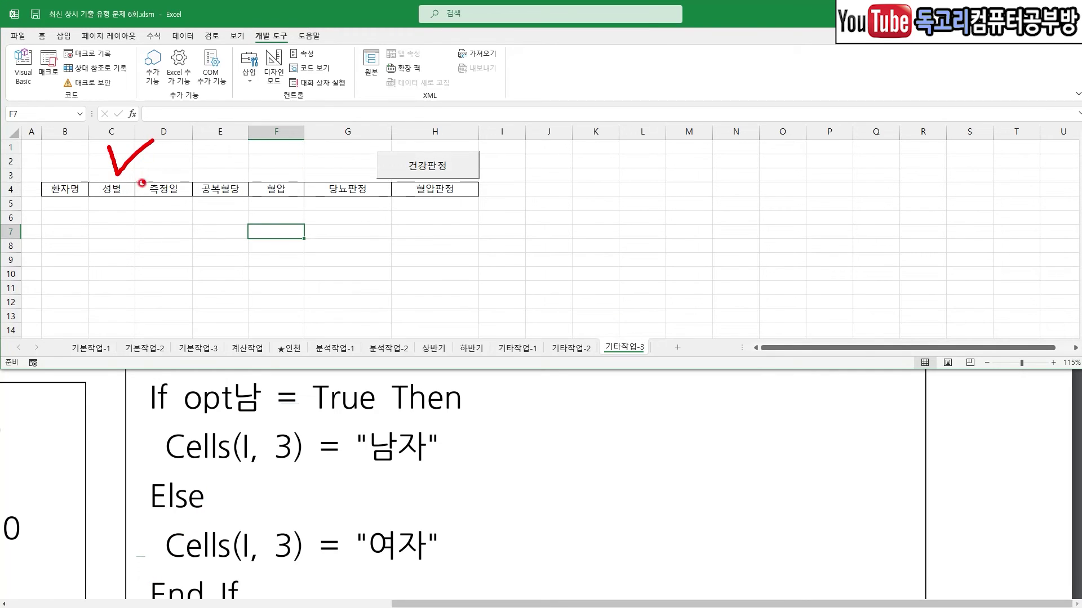
click(102, 209)
click(417, 387)
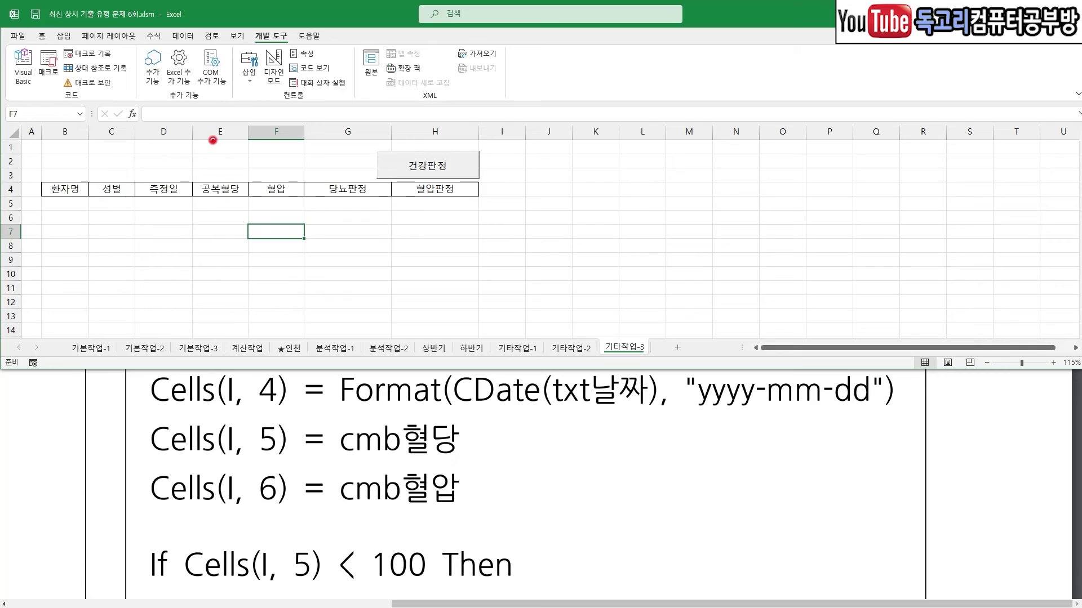
Examine the statement that converts txt날짜 with CDate, formats it as yyyy-mm-dd and writes it to the 측정일 column
mouse_move(189, 146)
mouse_down()
mouse_move(169, 180)
mouse_move(193, 173)
mouse_up()
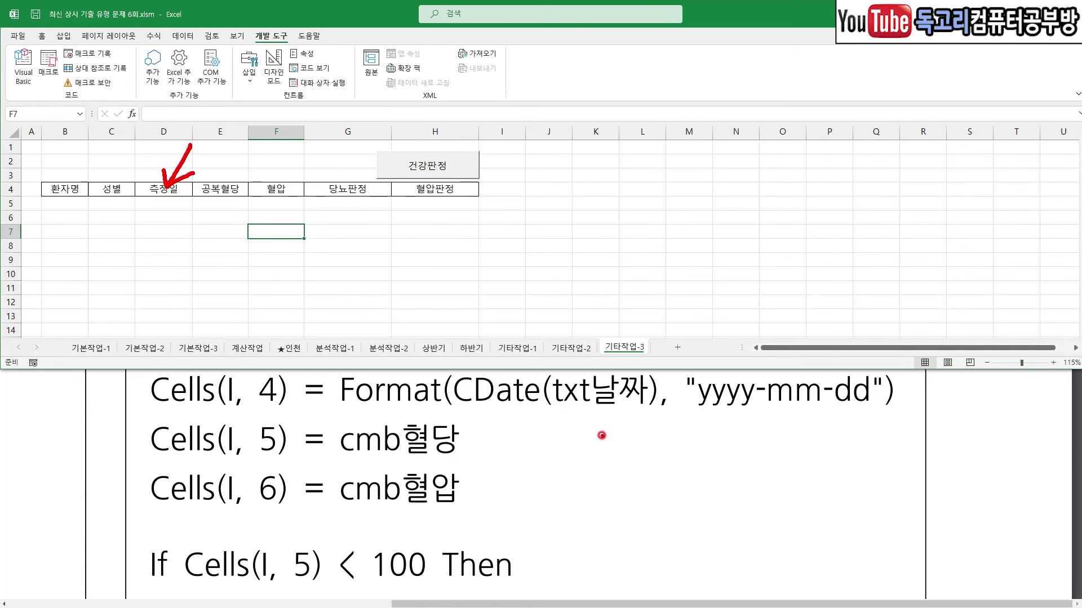
drag(566, 412, 648, 413)
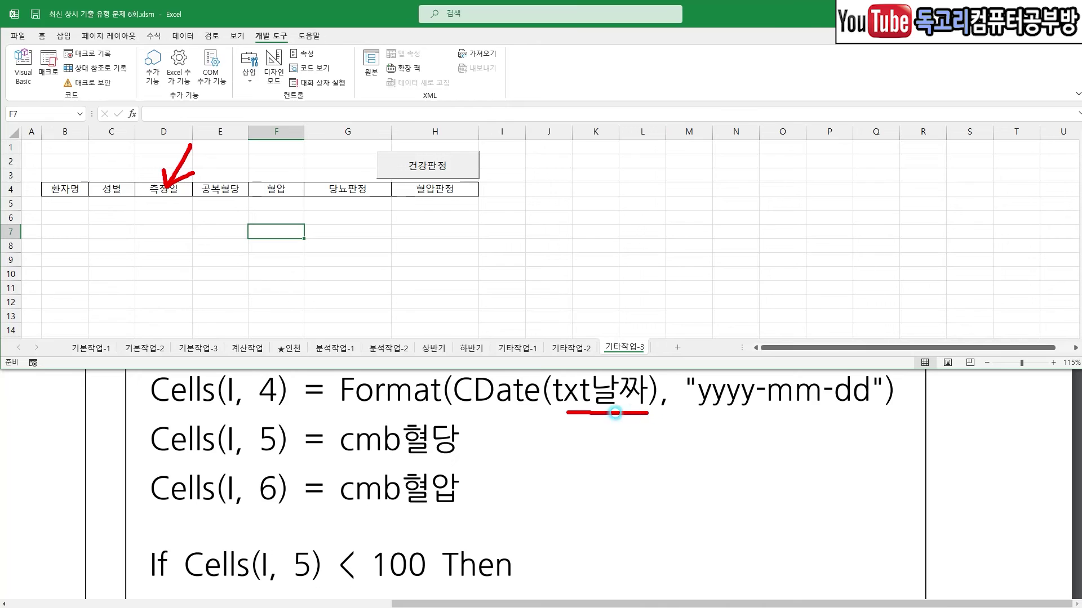
drag(488, 413, 540, 414)
drag(695, 411, 901, 409)
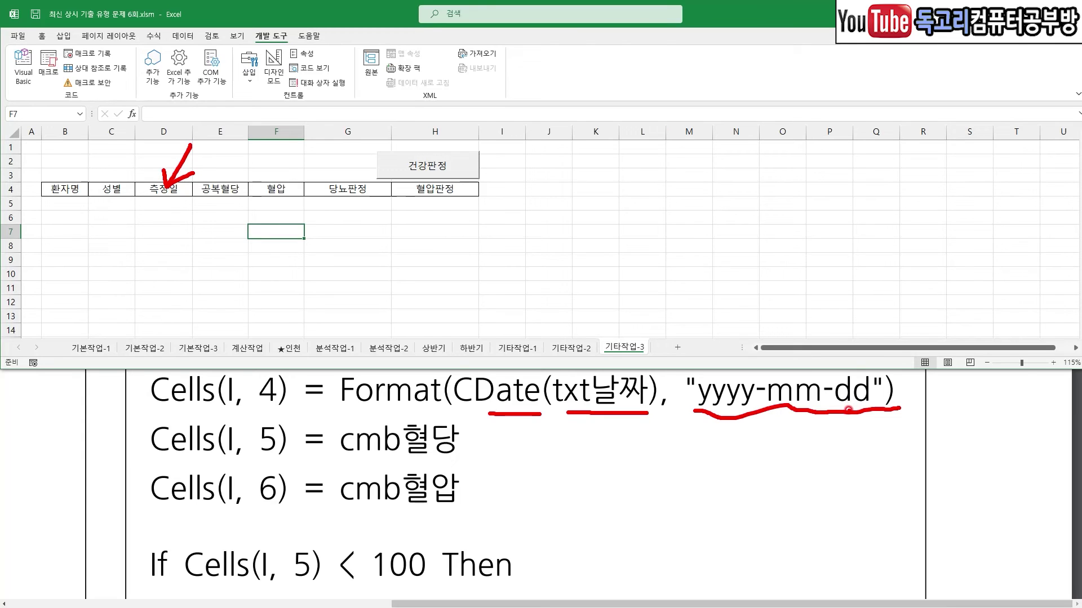
mouse_move(711, 367)
mouse_down()
mouse_move(423, 286)
mouse_move(237, 356)
mouse_move(260, 360)
mouse_up()
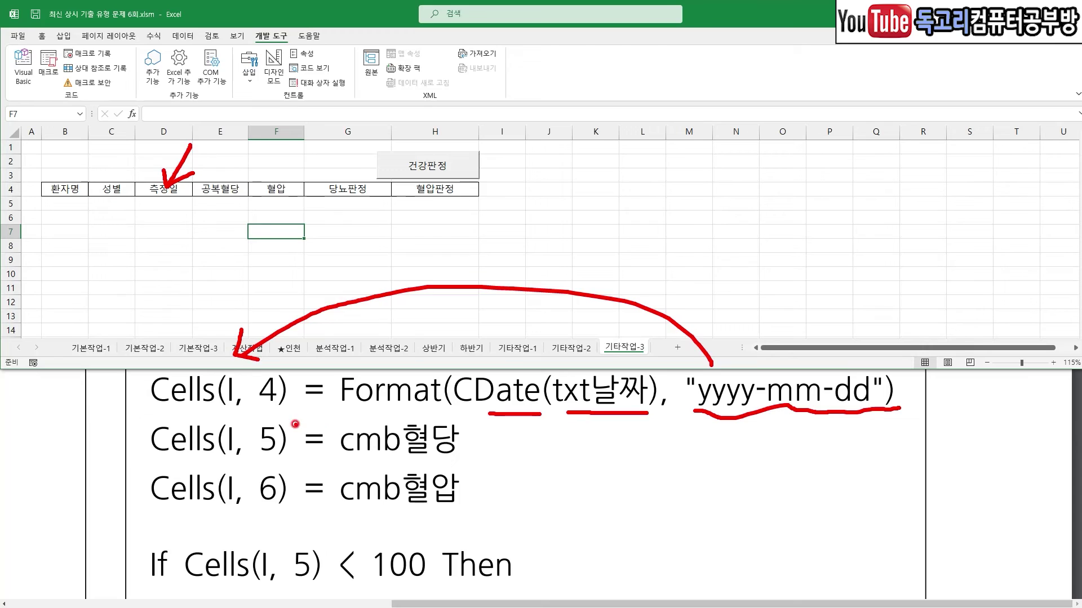
Examine the statements that write cmb혈당 to column 5 and cmb혈압 to column 6, matching them with the sheet headings
key(e)
drag(235, 149, 220, 176)
mouse_move(392, 424)
mouse_down()
mouse_move(302, 400)
mouse_move(280, 418)
mouse_move(298, 422)
mouse_up()
drag(282, 143, 268, 179)
mouse_move(371, 466)
mouse_down()
mouse_move(288, 472)
mouse_move(304, 482)
mouse_up()
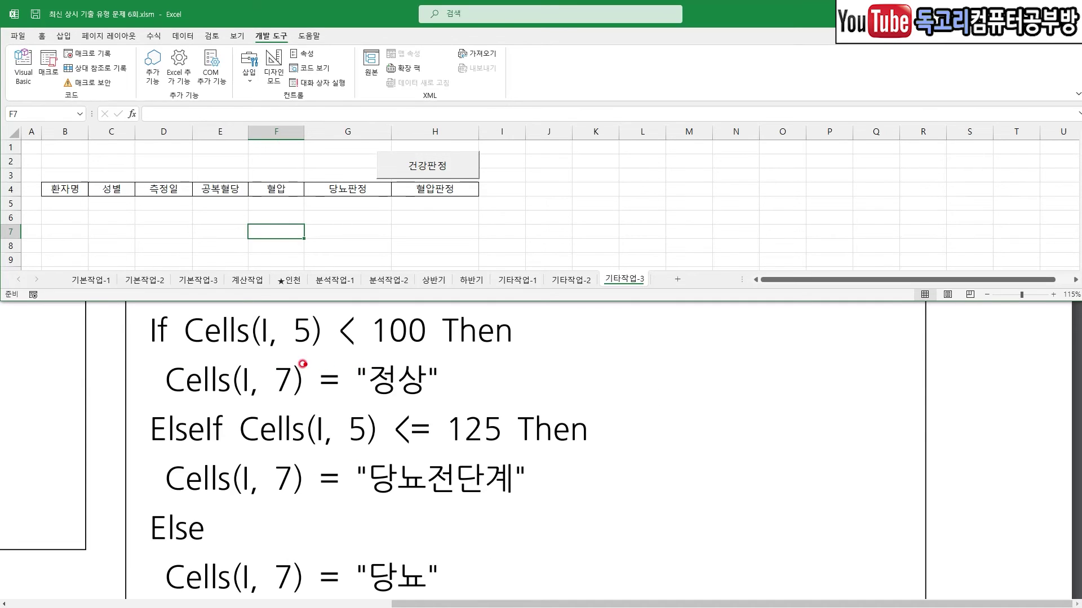
Examine the 당뇨판정 conditions for column 5 values below 100 and up to 125, and what each writes to column 7
drag(263, 346, 430, 349)
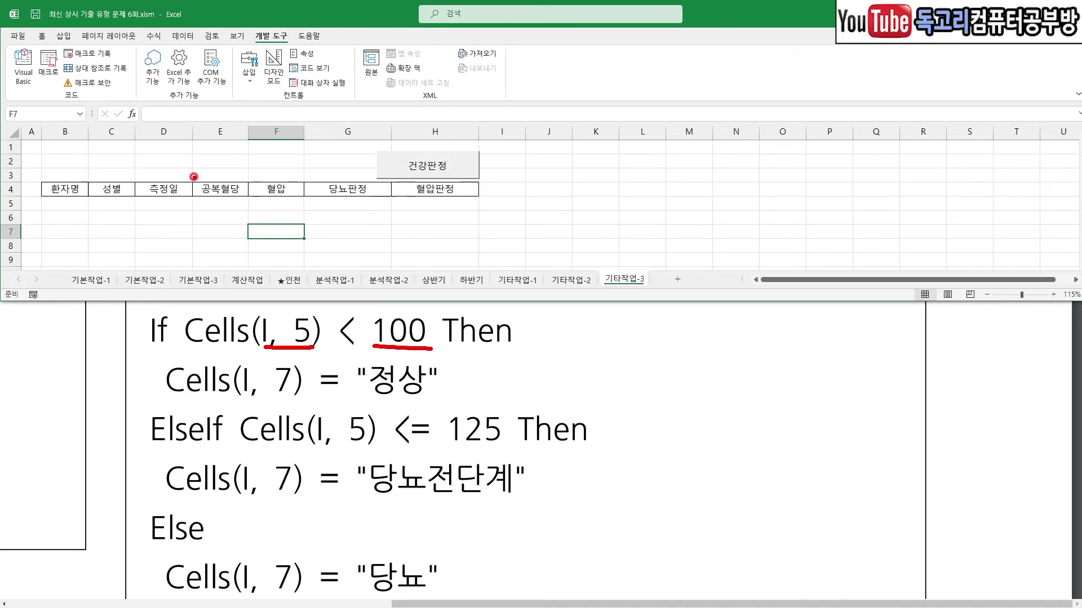
mouse_move(227, 152)
mouse_down()
mouse_move(222, 174)
mouse_move(213, 168)
mouse_move(250, 167)
mouse_up()
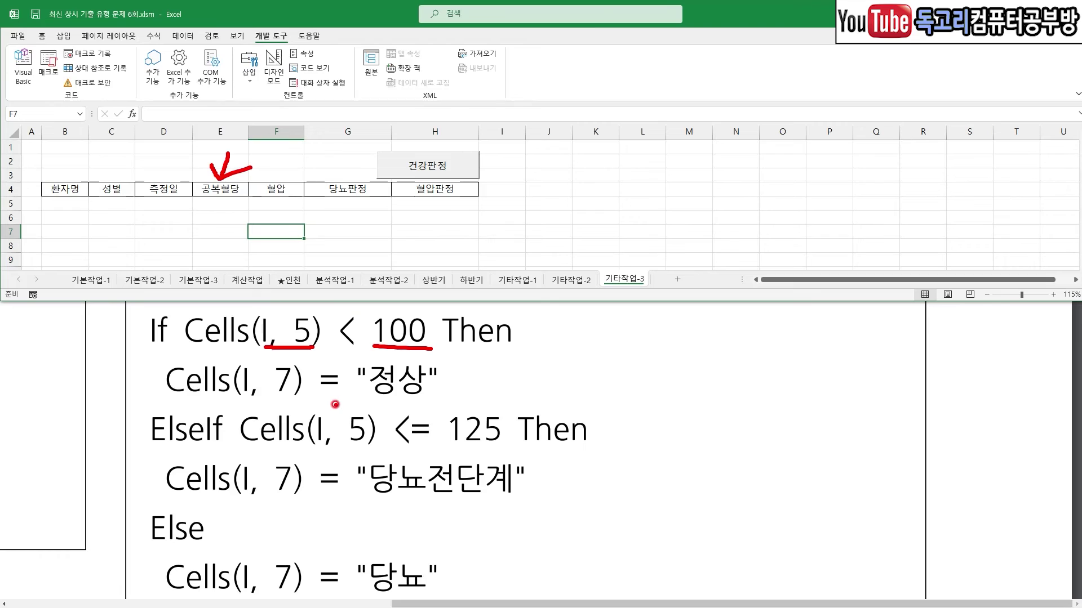
drag(361, 147, 356, 168)
mouse_move(337, 373)
mouse_down()
mouse_move(391, 397)
mouse_move(425, 382)
mouse_up()
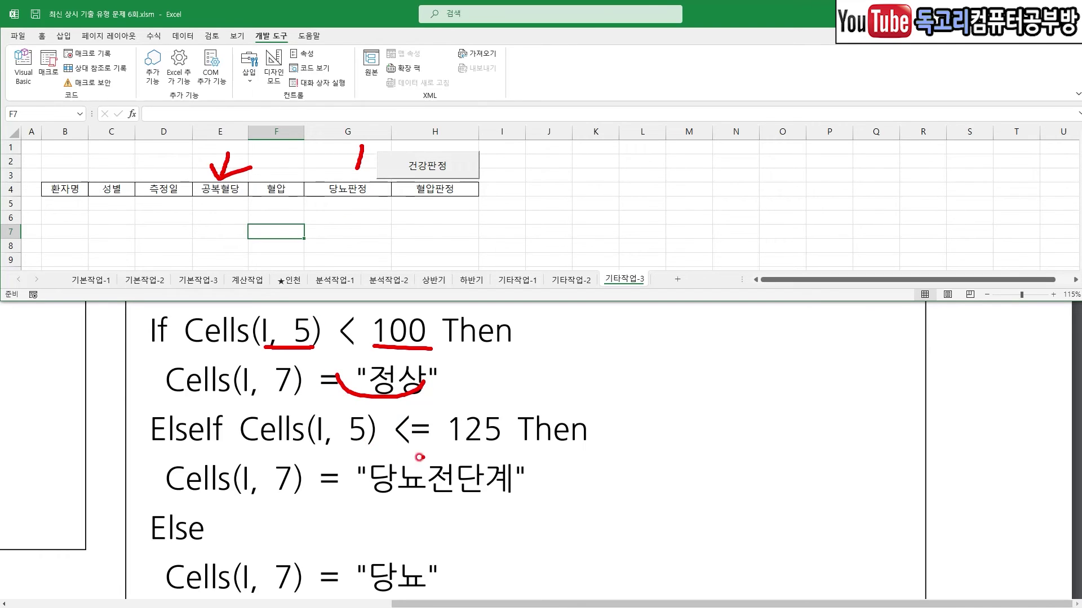
drag(350, 451, 379, 454)
drag(476, 450, 500, 452)
drag(255, 505, 305, 515)
drag(389, 515, 541, 517)
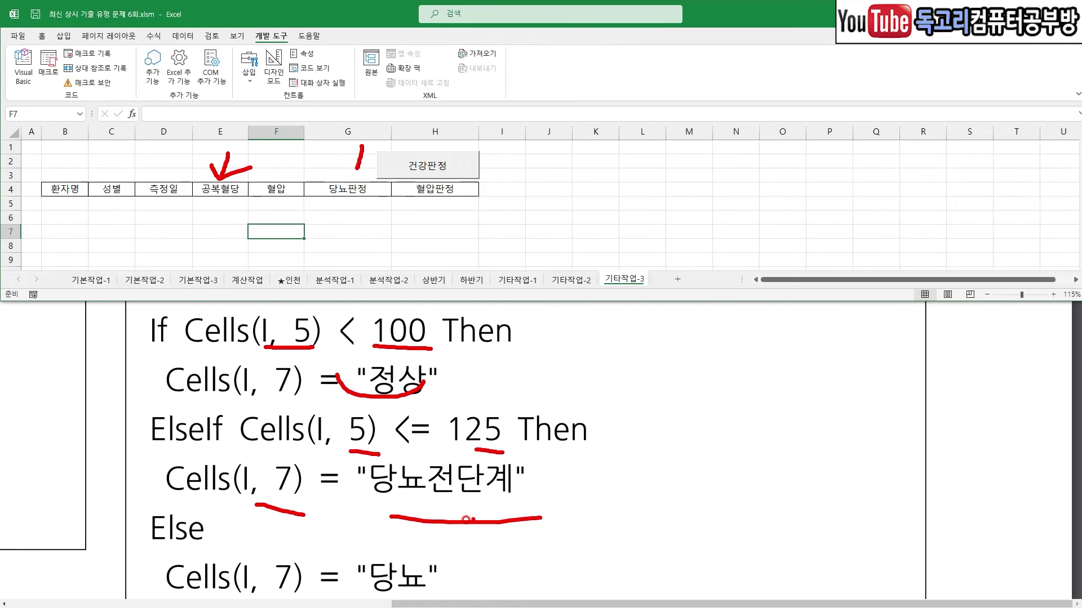
Examine the Else branch that writes 당뇨 to column 7 and the End If closing the 당뇨판정 block
scroll(259, 531, down, 2)
drag(262, 424, 303, 423)
drag(272, 492, 308, 494)
drag(358, 495, 485, 495)
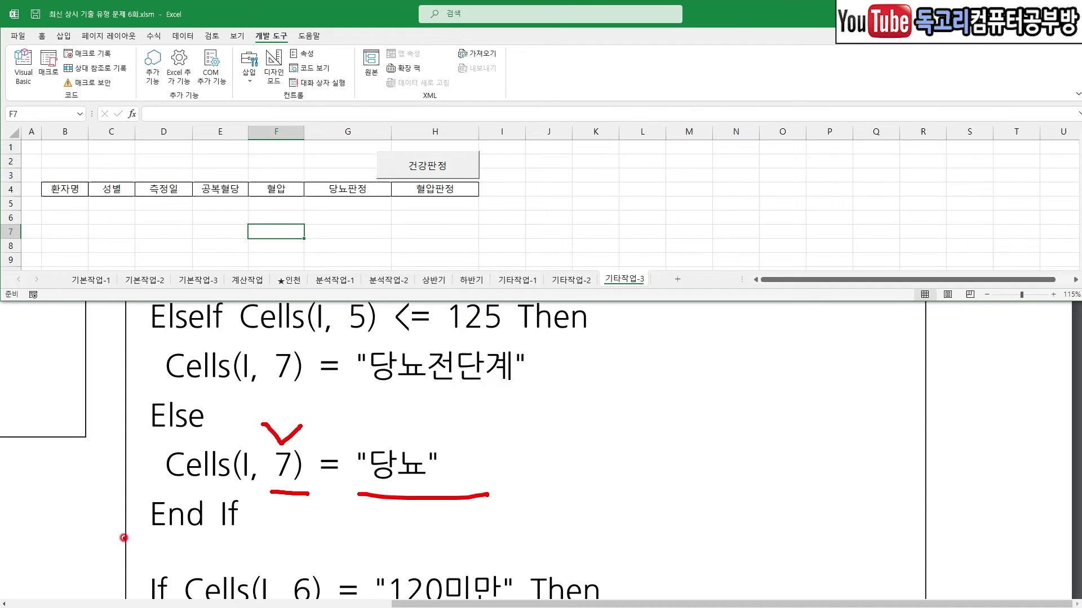
drag(123, 538, 285, 537)
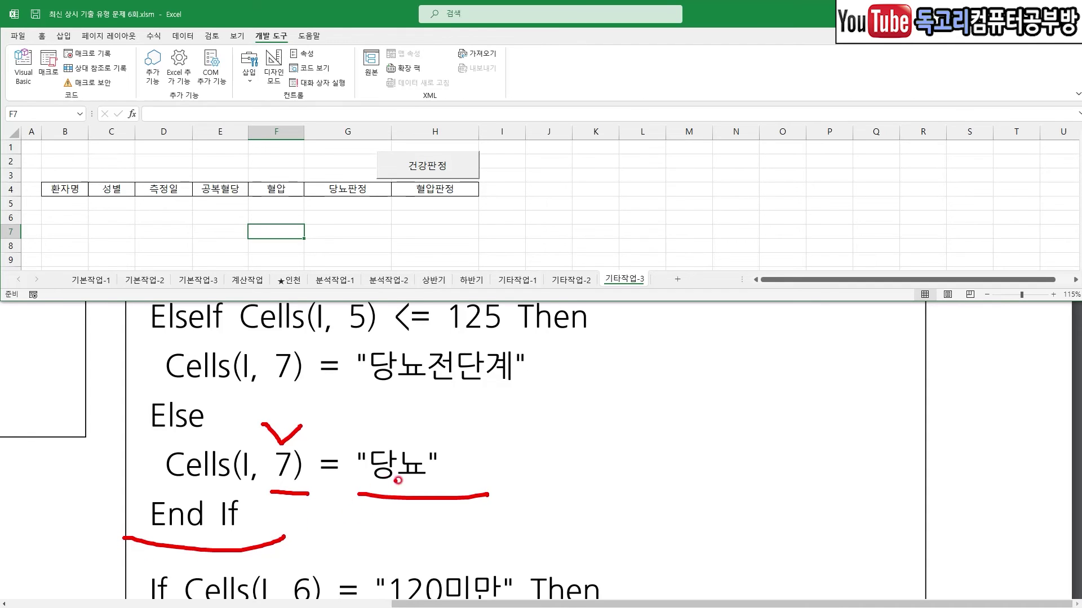
Examine the 혈압 condition for 120미만 in column 6, which writes 정상 to the 혈압판정 column
scroll(512, 475, down, 3)
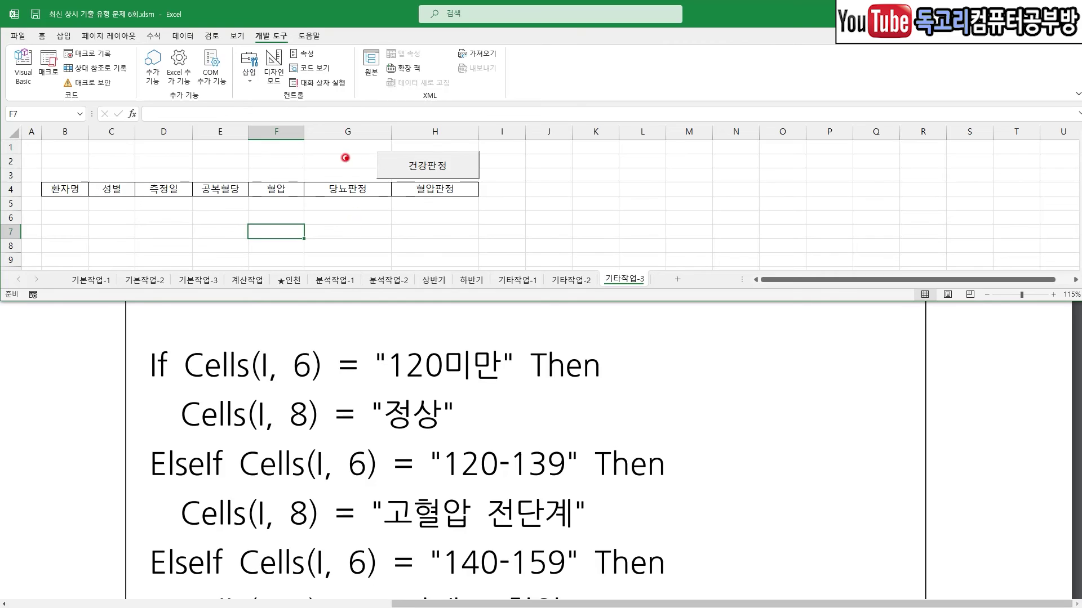
drag(273, 150, 308, 149)
mouse_move(278, 327)
mouse_down()
mouse_move(294, 345)
mouse_move(332, 321)
mouse_up()
drag(389, 339, 489, 341)
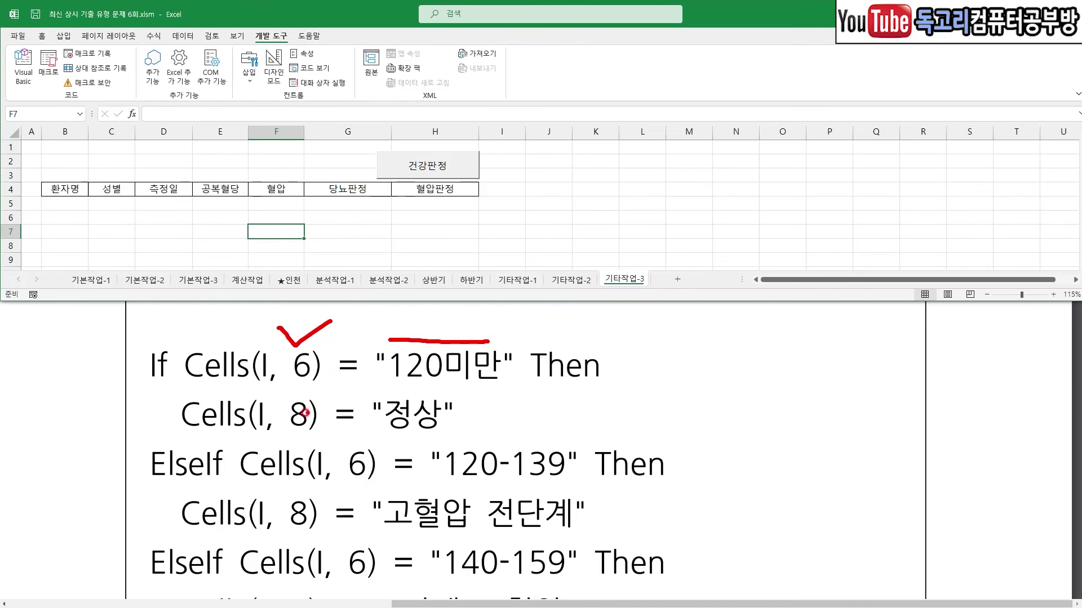
drag(265, 430, 450, 432)
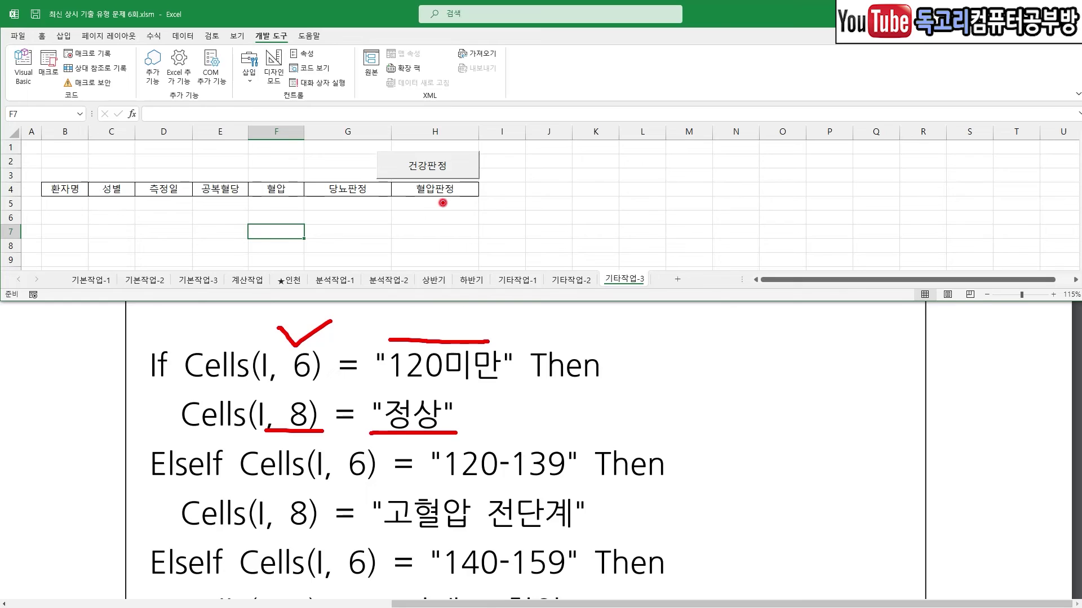
drag(421, 194, 461, 193)
key(Escape)
Examine the remaining 혈압판정 branches for 120-139, 140-159 and the Else case down to the end of the procedure
drag(442, 482, 550, 480)
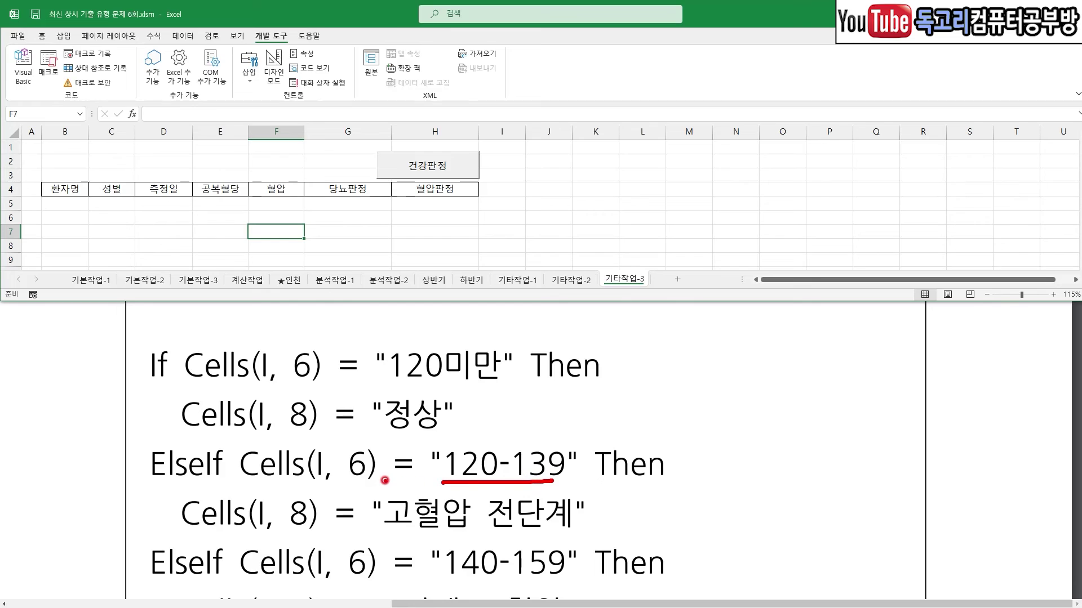
drag(383, 535, 560, 523)
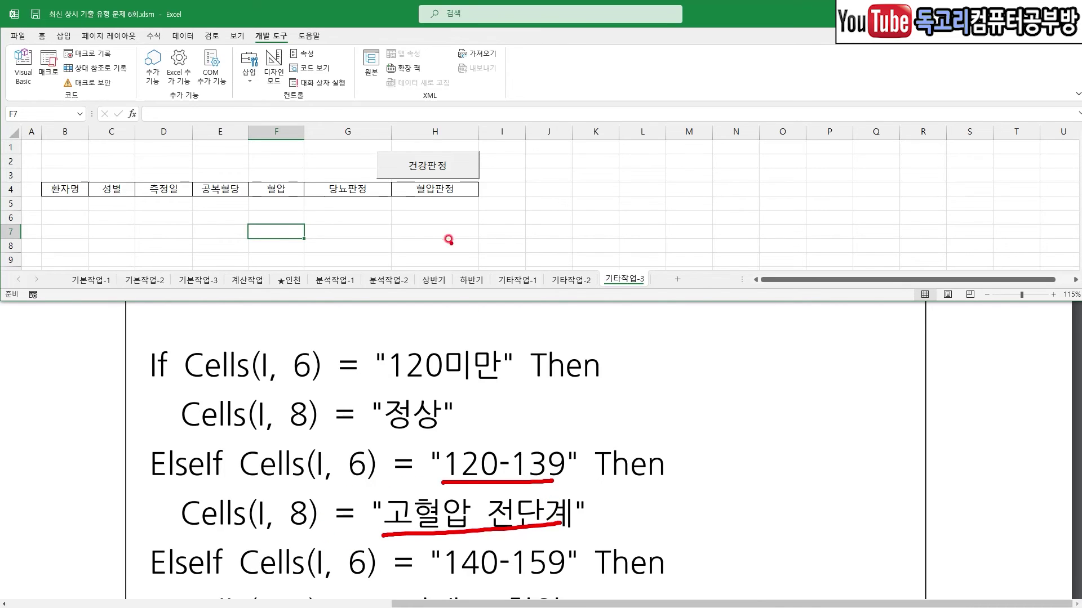
drag(422, 208, 478, 198)
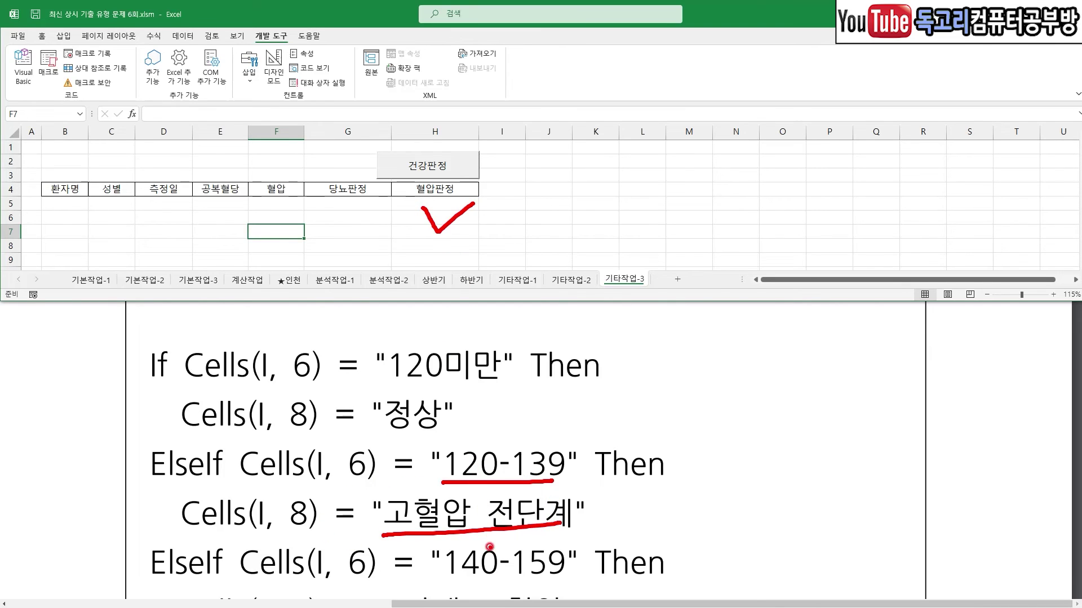
key(Escape)
scroll(489, 525, down, 3)
drag(469, 414, 546, 406)
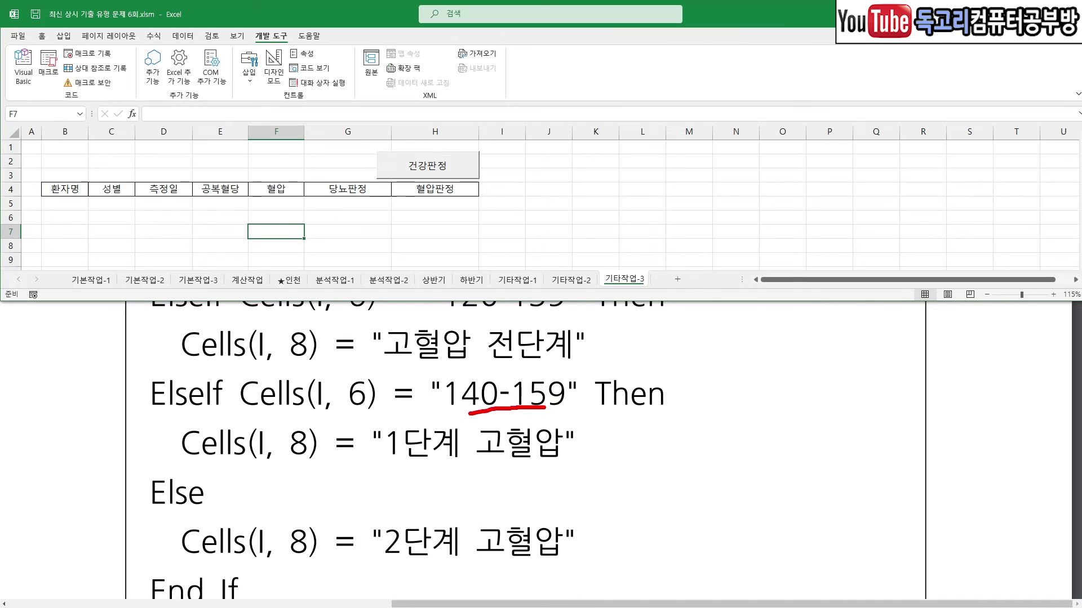
drag(394, 467, 555, 474)
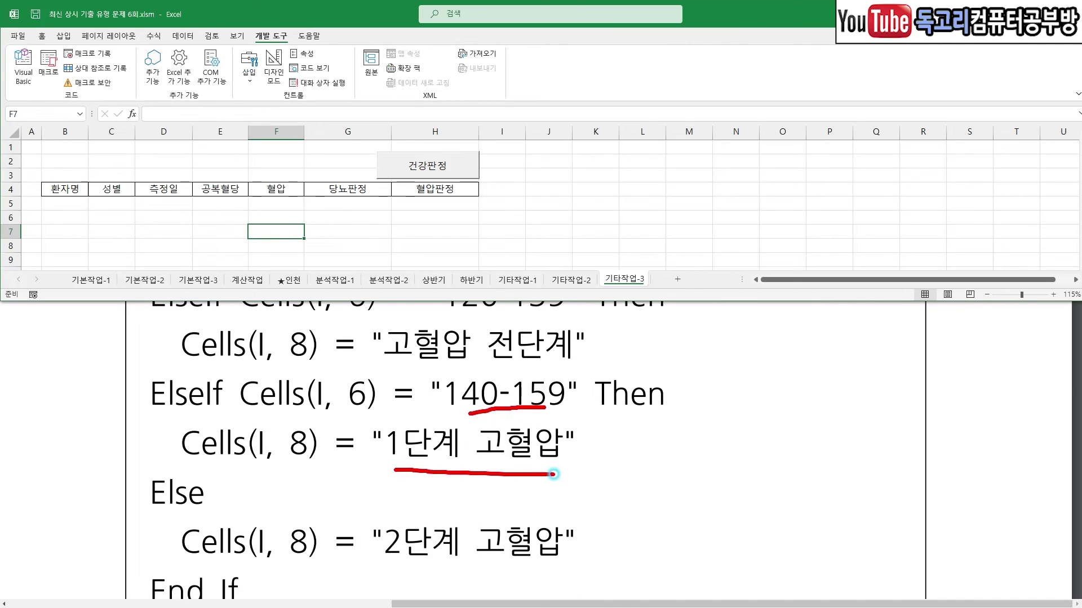
drag(408, 576, 538, 569)
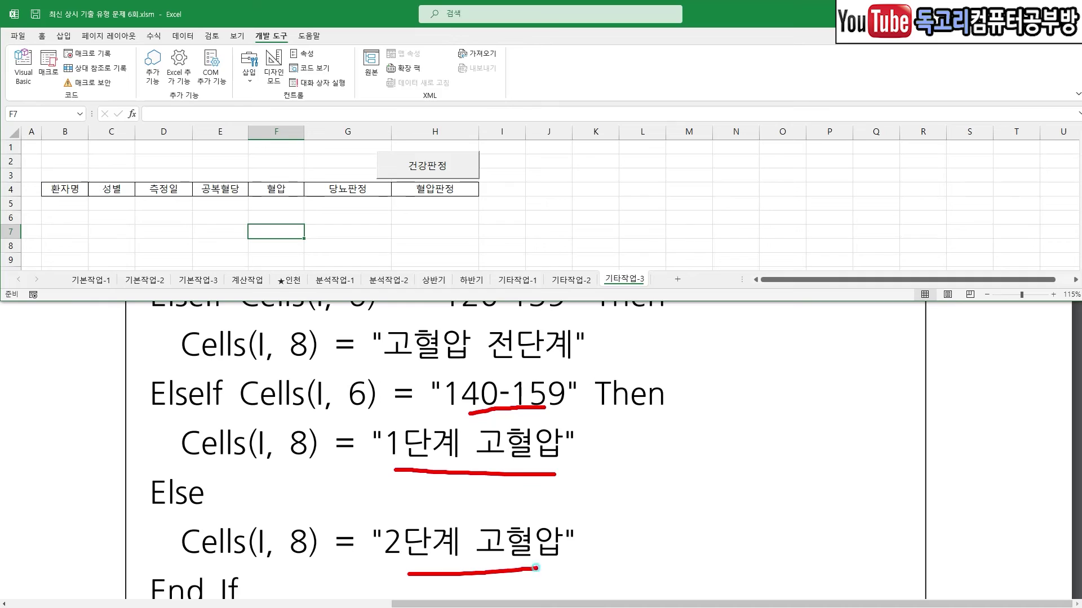
mouse_move(415, 525)
mouse_down()
mouse_move(355, 495)
mouse_move(331, 511)
mouse_up()
drag(337, 484, 338, 519)
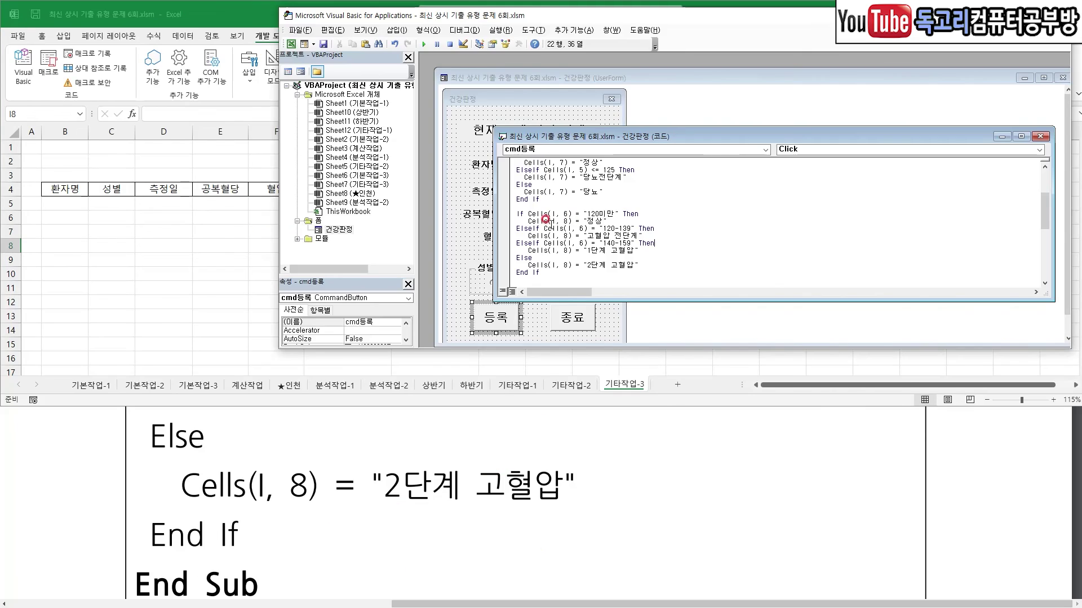
Review the finished cmd등록 code, return to the worksheet and open the 건강판정 form to test it
drag(514, 176, 510, 280)
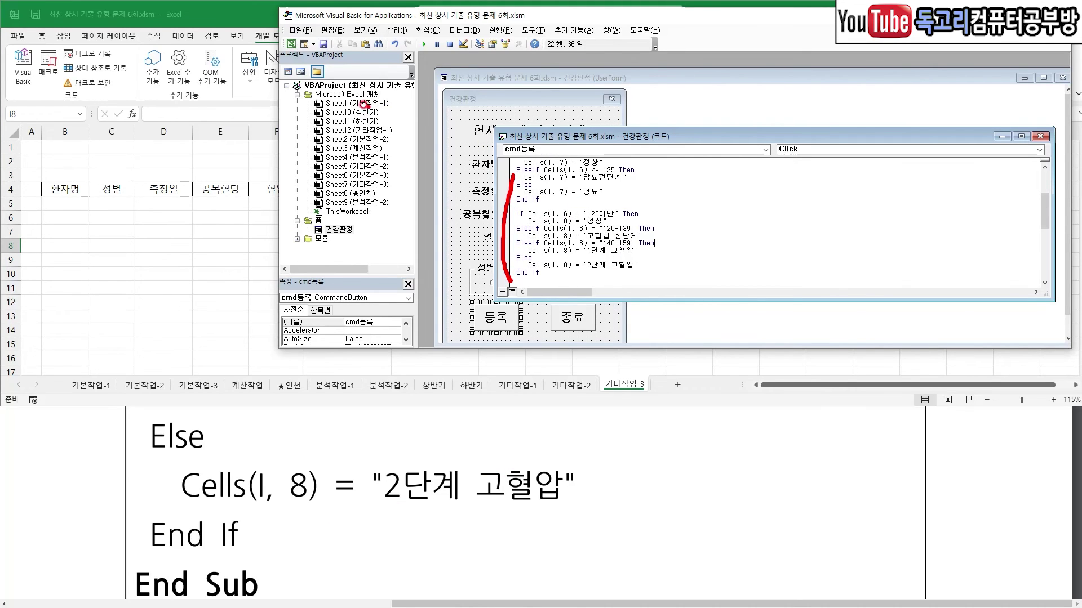
mouse_move(304, 53)
mouse_down()
mouse_move(275, 38)
mouse_move(303, 56)
mouse_up()
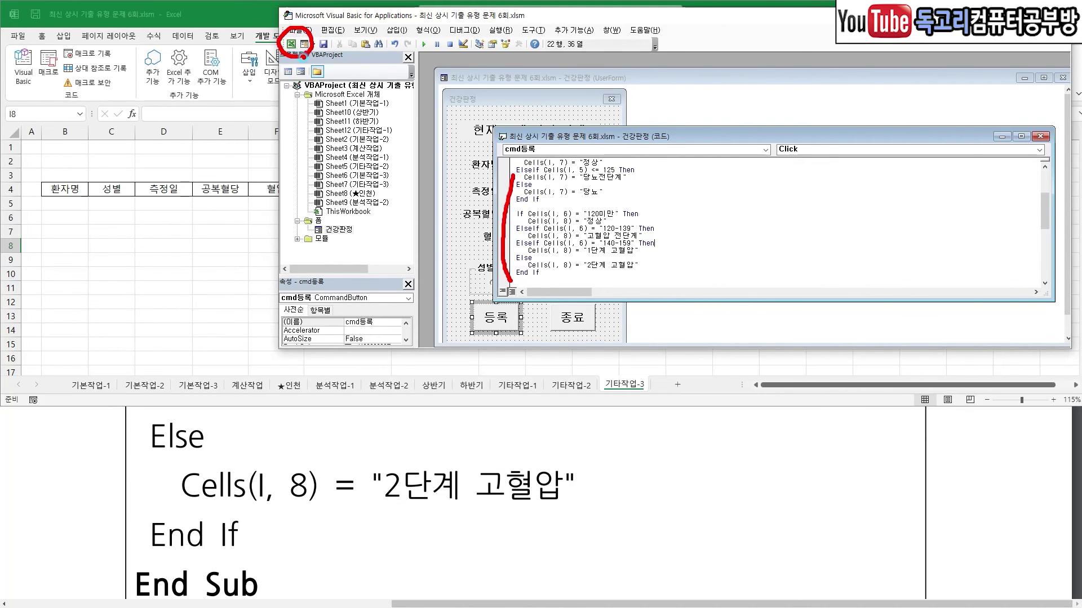
click(291, 44)
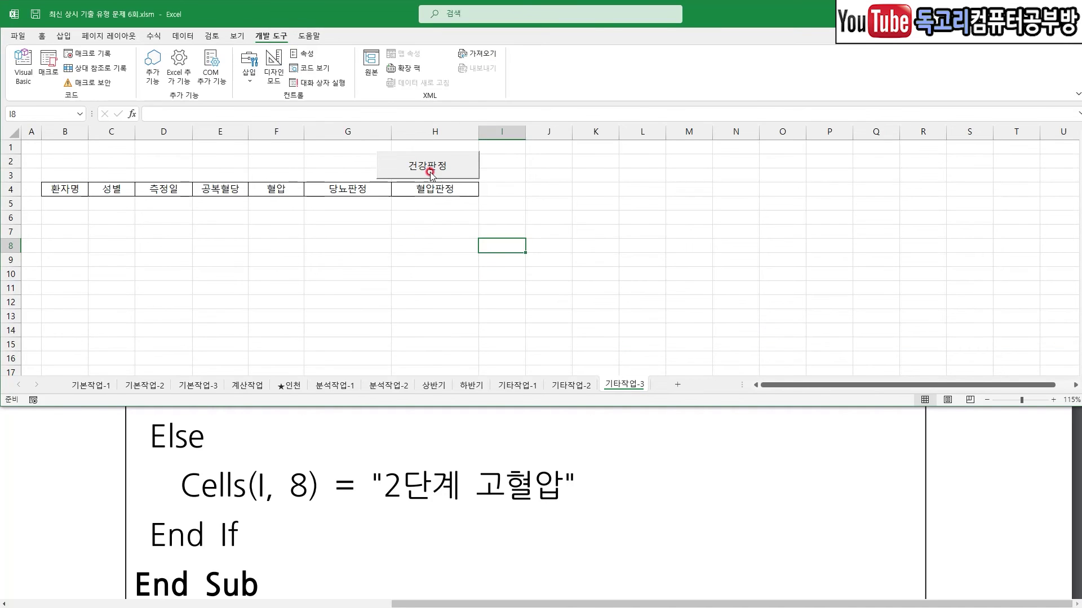
click(427, 165)
drag(516, 86, 565, 119)
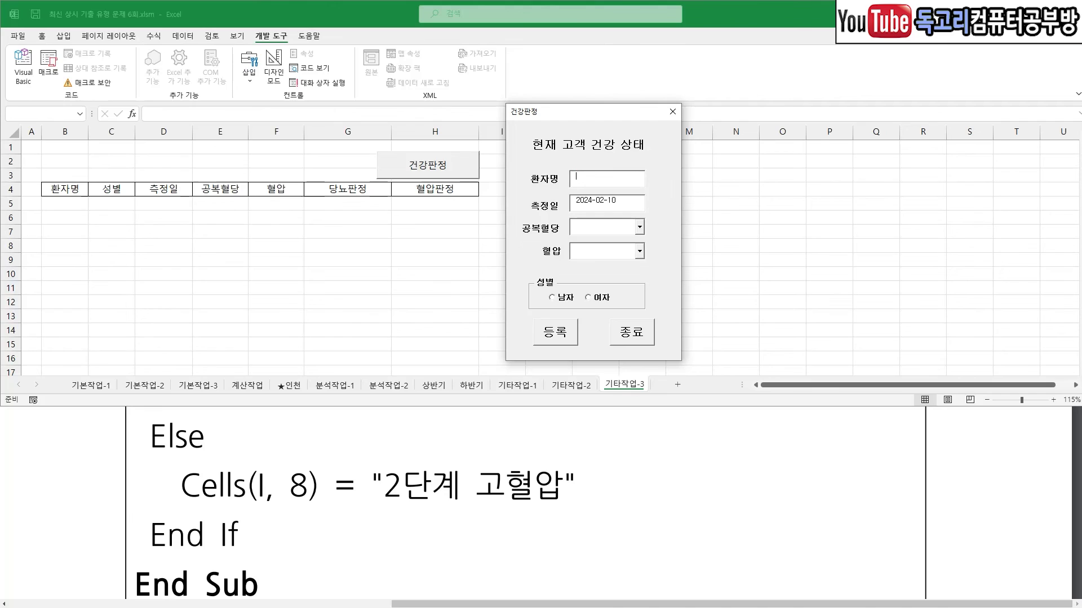
Register a male (남자) patient by name with 공복혈당 120 and 혈압 140~159, and check the row added to the table
click(582, 178)
click(639, 227)
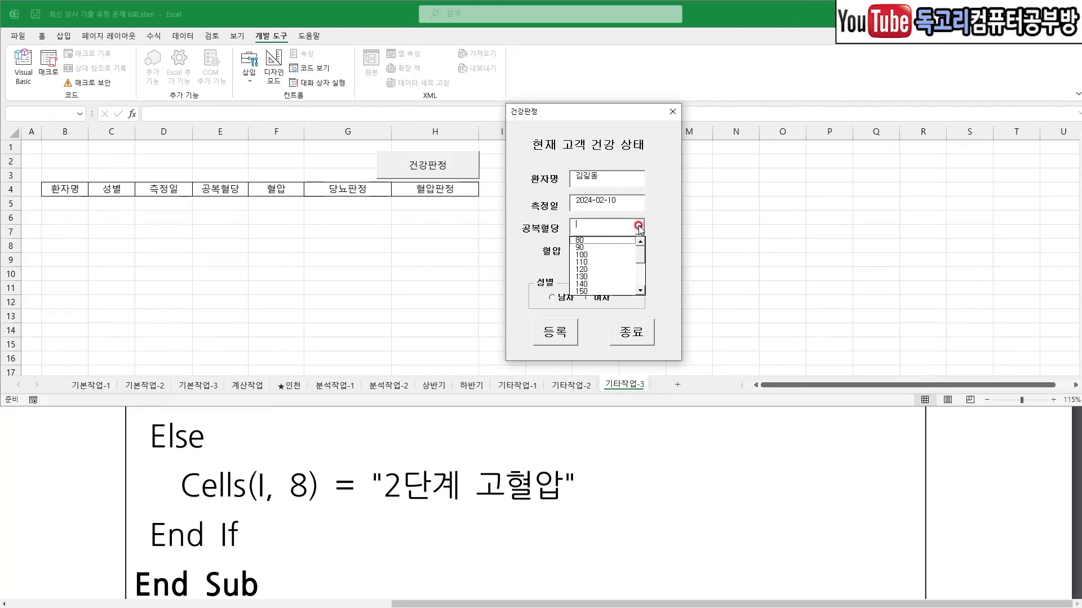
click(599, 270)
click(639, 252)
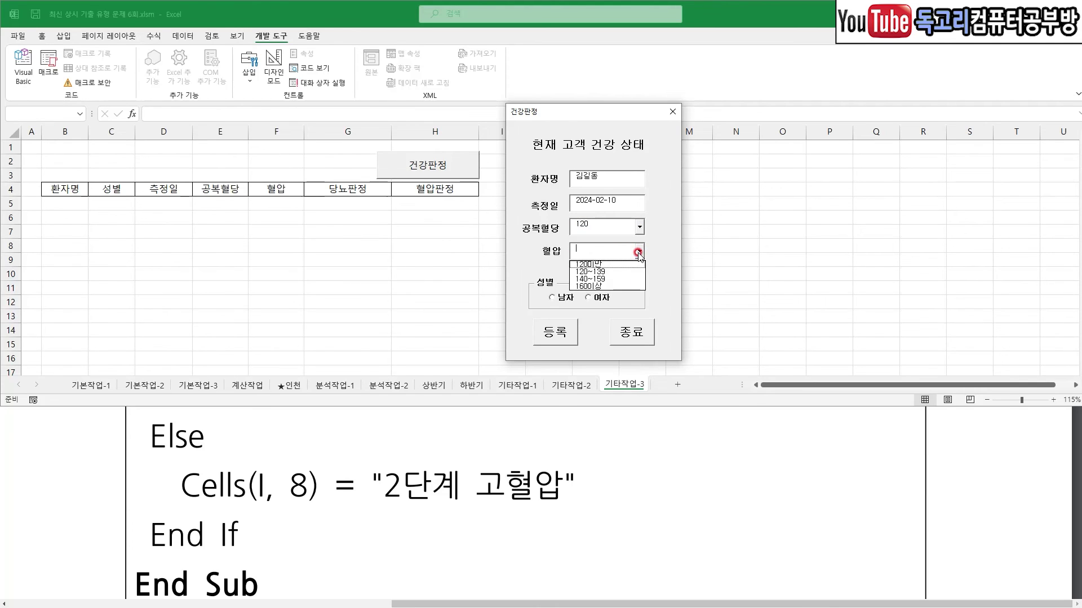
click(608, 279)
click(554, 306)
click(556, 332)
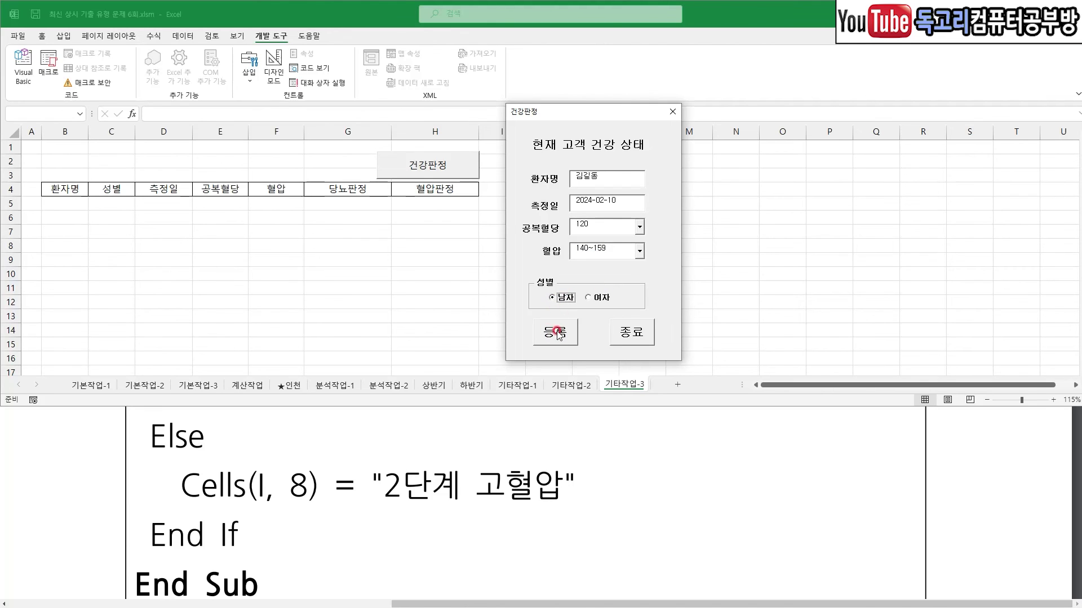
mouse_move(51, 225)
mouse_down()
mouse_move(441, 234)
mouse_move(427, 246)
mouse_up()
key(Escape)
Replace the 환자명 in the 건강판정 form with a second patient's name and set 공복혈당 to 90
drag(645, 168, 569, 175)
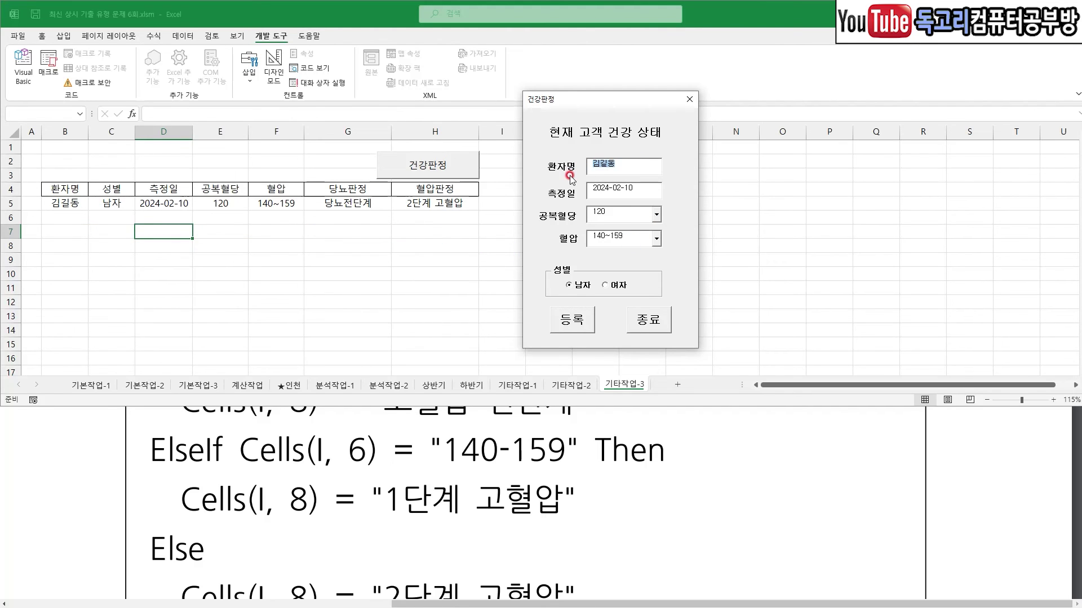
text(이길동)
key(Tab)
click(655, 215)
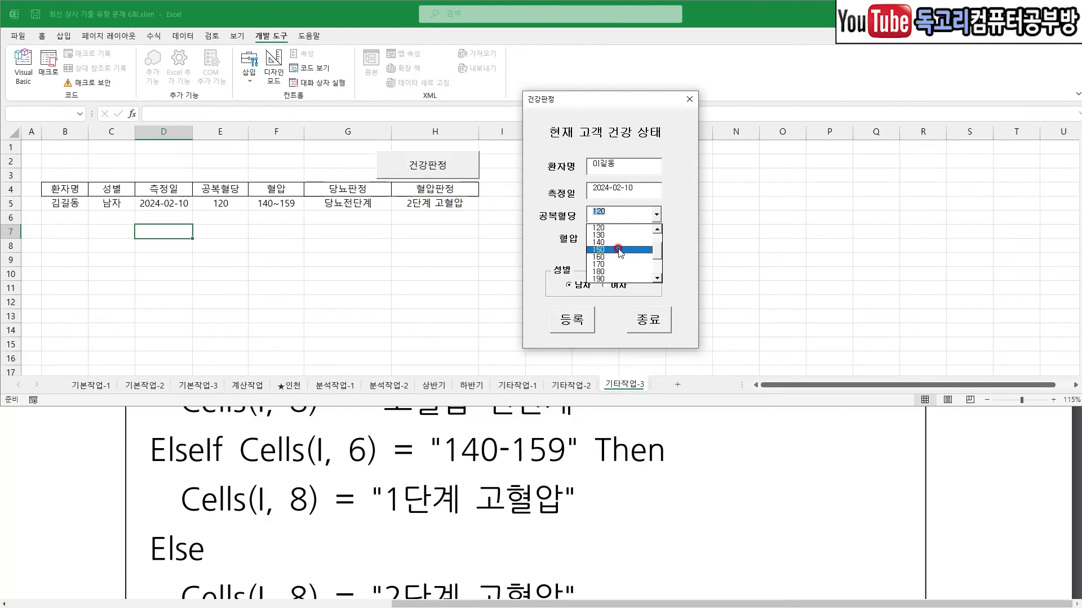
scroll(620, 247, up, 1)
click(611, 229)
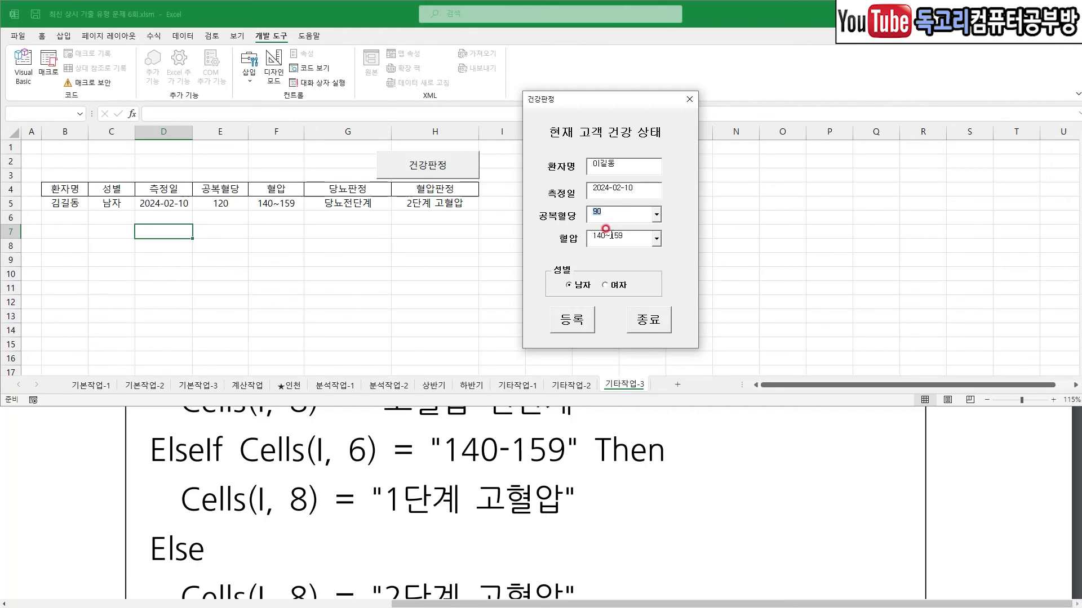
Set 혈압 to 120미만, keep 성별 as 남자, and register the second patient in the table
click(656, 238)
click(636, 253)
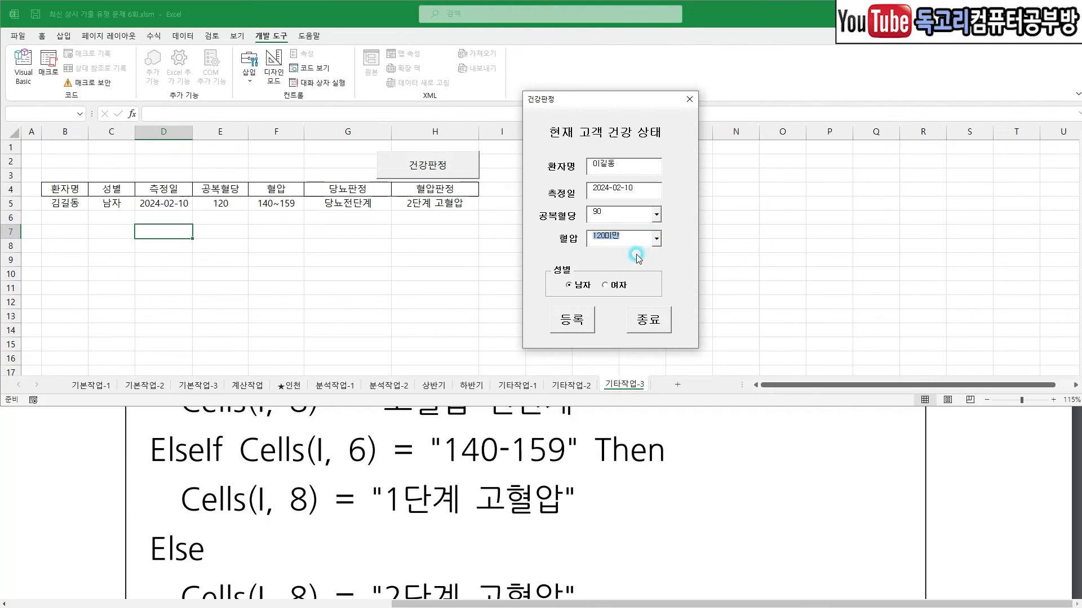
click(572, 285)
drag(556, 294, 604, 287)
click(575, 322)
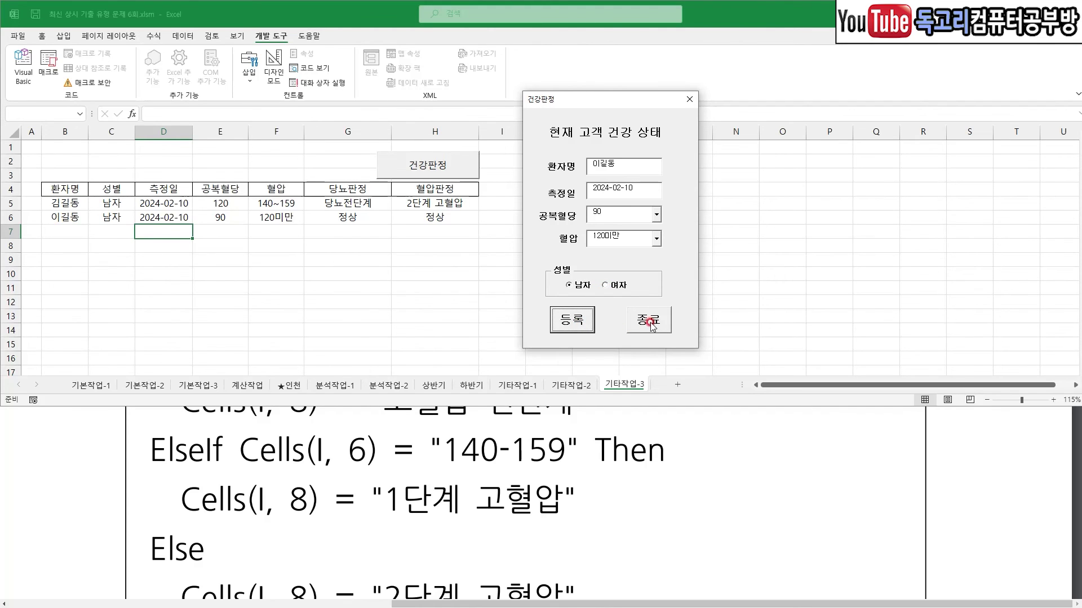
Close the 건강판정 form and create the click procedure for its 종료 button in the Visual Basic editor
mouse_move(684, 321)
mouse_down()
mouse_move(611, 301)
mouse_move(678, 341)
mouse_up()
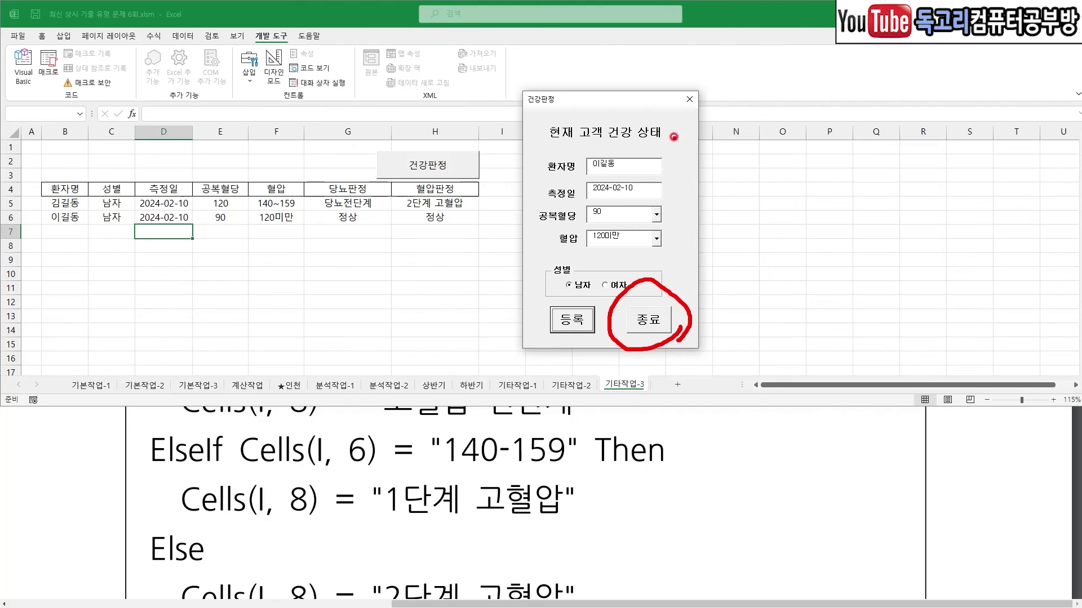
key(Escape)
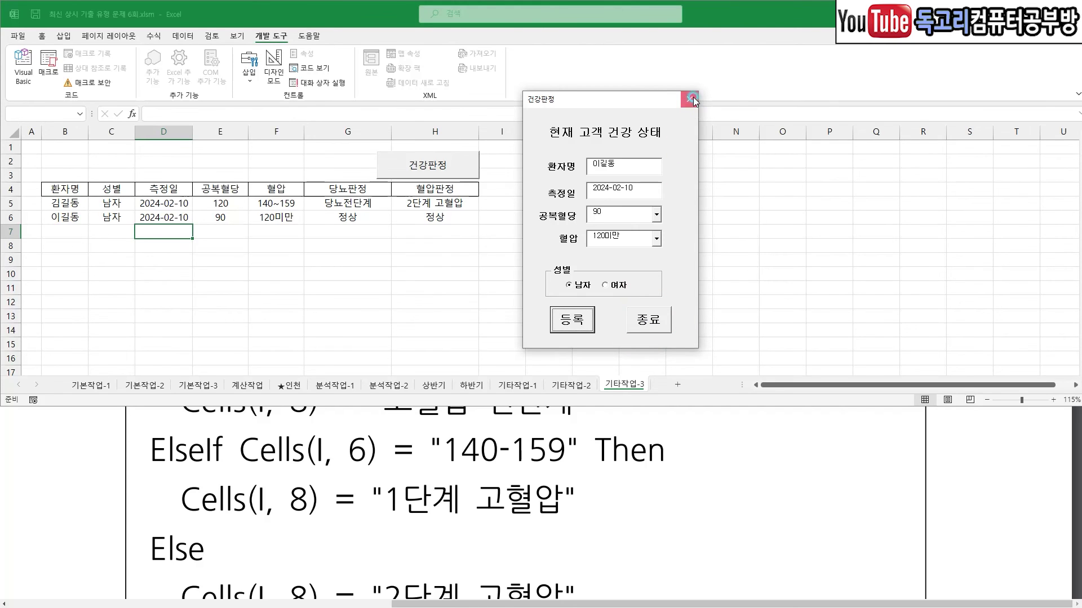
click(692, 100)
click(25, 73)
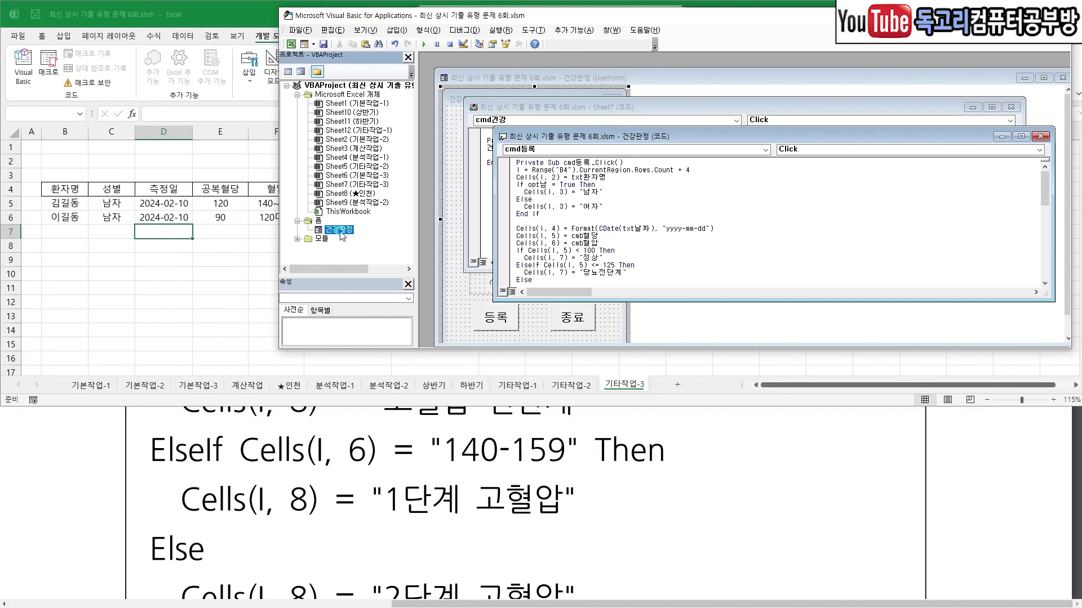
double_click(341, 231)
click(562, 324)
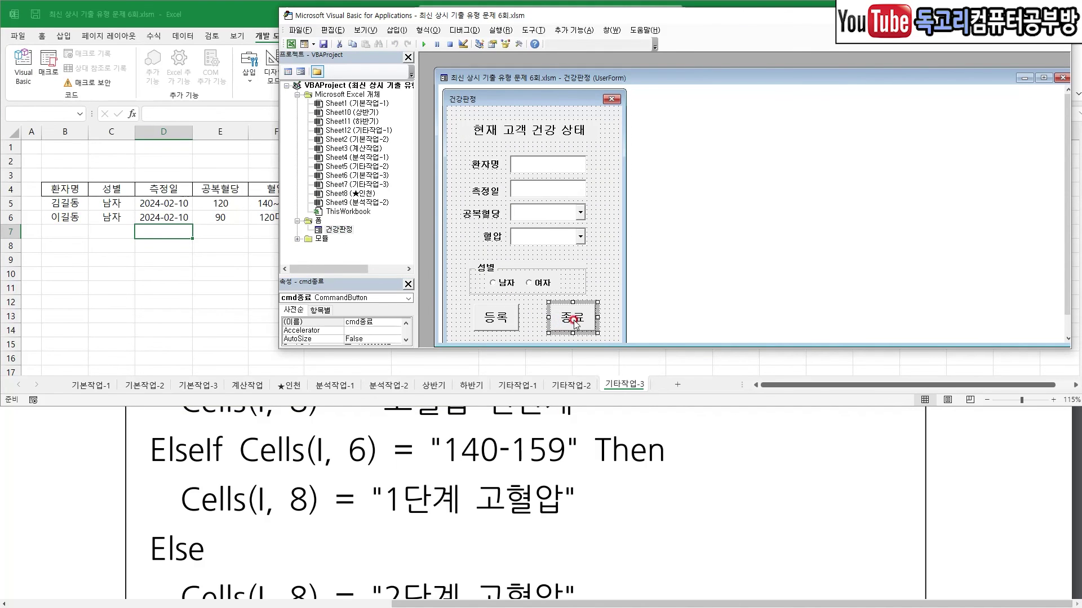
double_click(575, 320)
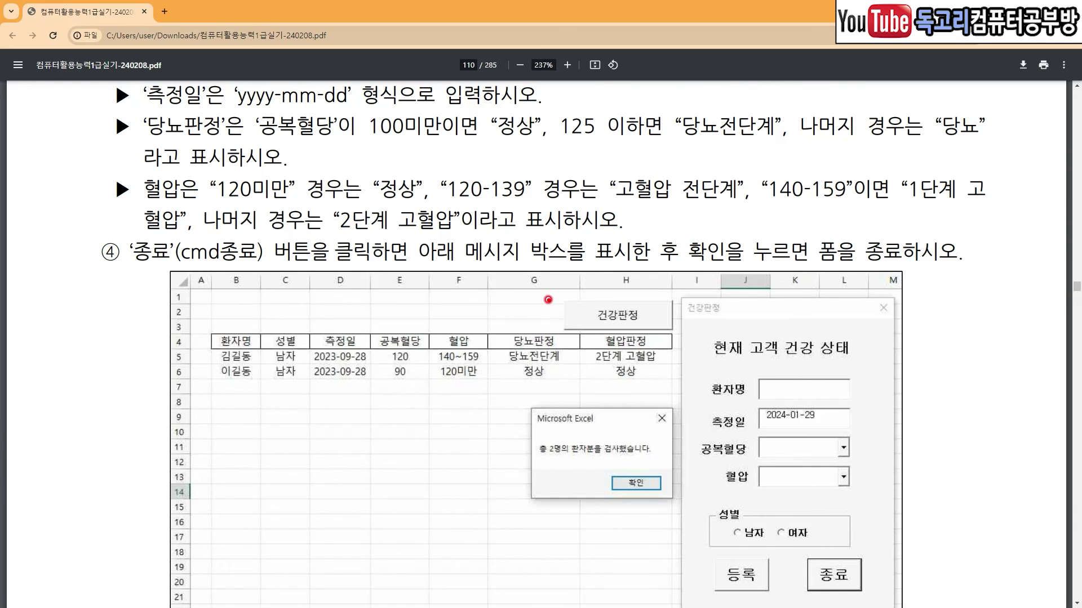
Read exam item ④ on the cmd종료 button, including the sample patient-count message box and closing of the form
drag(161, 262, 271, 261)
drag(331, 263, 579, 268)
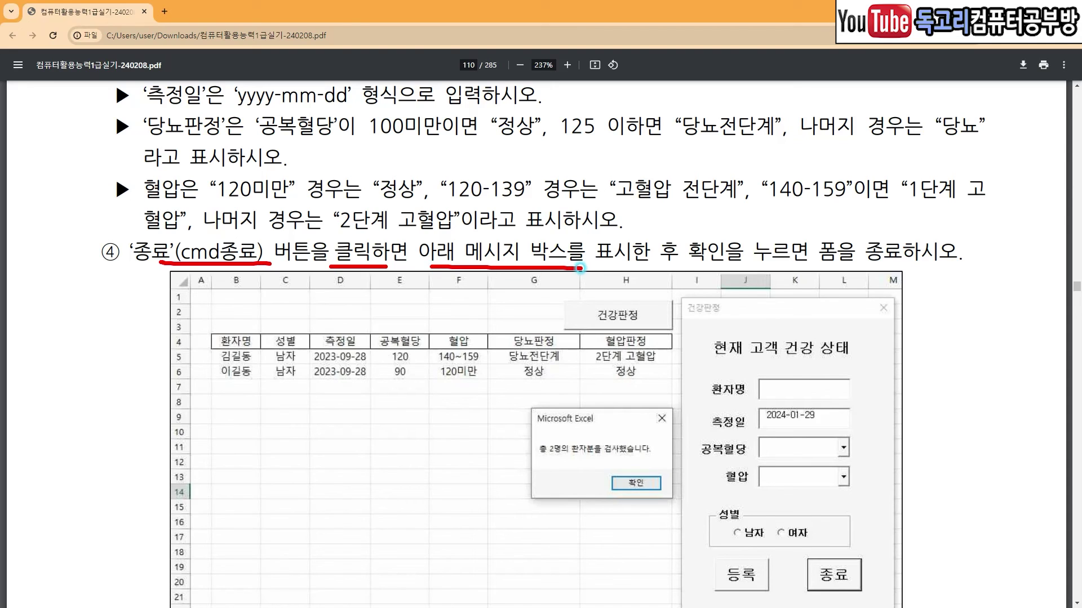
drag(834, 224, 868, 213)
mouse_move(796, 587)
mouse_down()
mouse_move(853, 598)
mouse_move(752, 564)
mouse_move(773, 593)
mouse_up()
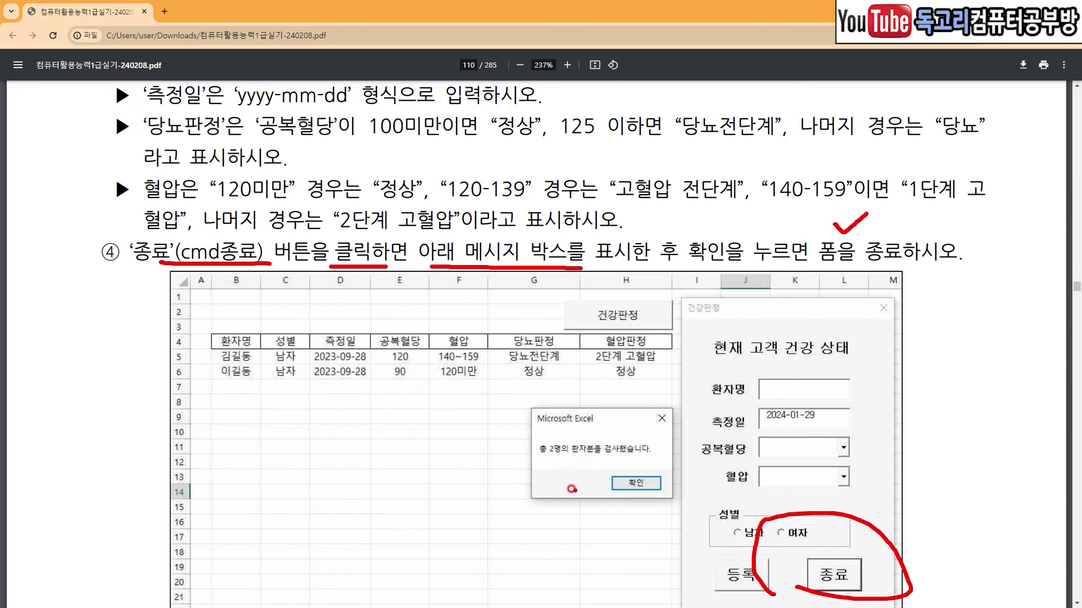
drag(541, 466, 613, 462)
drag(214, 353, 209, 387)
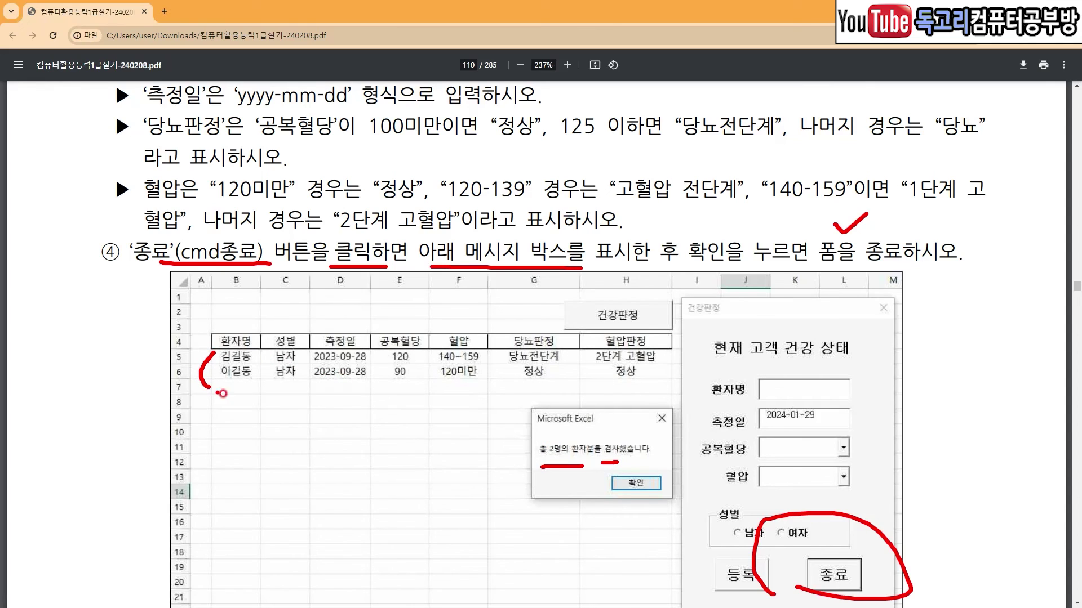
mouse_move(647, 481)
mouse_down()
mouse_move(628, 458)
mouse_move(645, 478)
mouse_up()
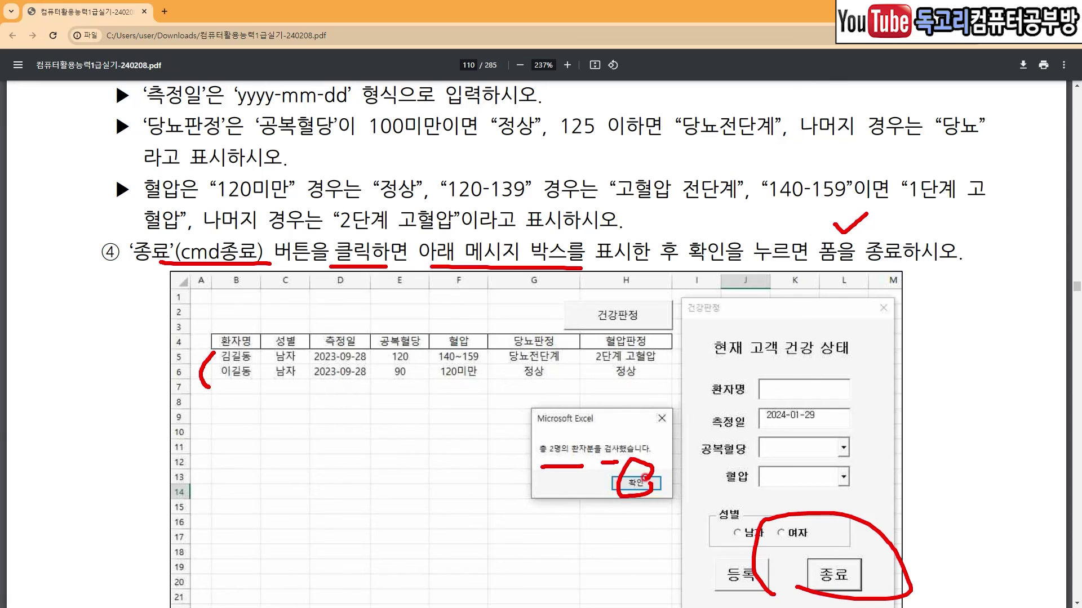
key(e)
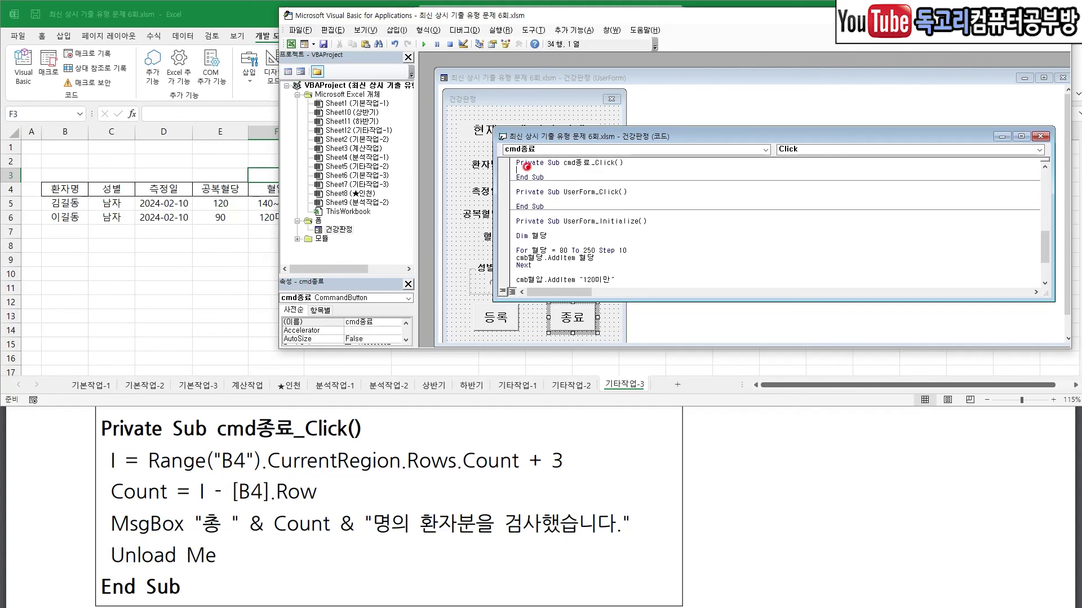
Examine how the cmd종료_Click solution finds the last data row with Range("B4").CurrentRegion.Rows.Count + 3, comparing it with the worksheet rows
mouse_move(511, 162)
mouse_down()
mouse_move(525, 169)
mouse_move(502, 198)
mouse_up()
key(e)
mouse_move(107, 448)
mouse_down()
mouse_move(92, 495)
mouse_move(99, 553)
mouse_up()
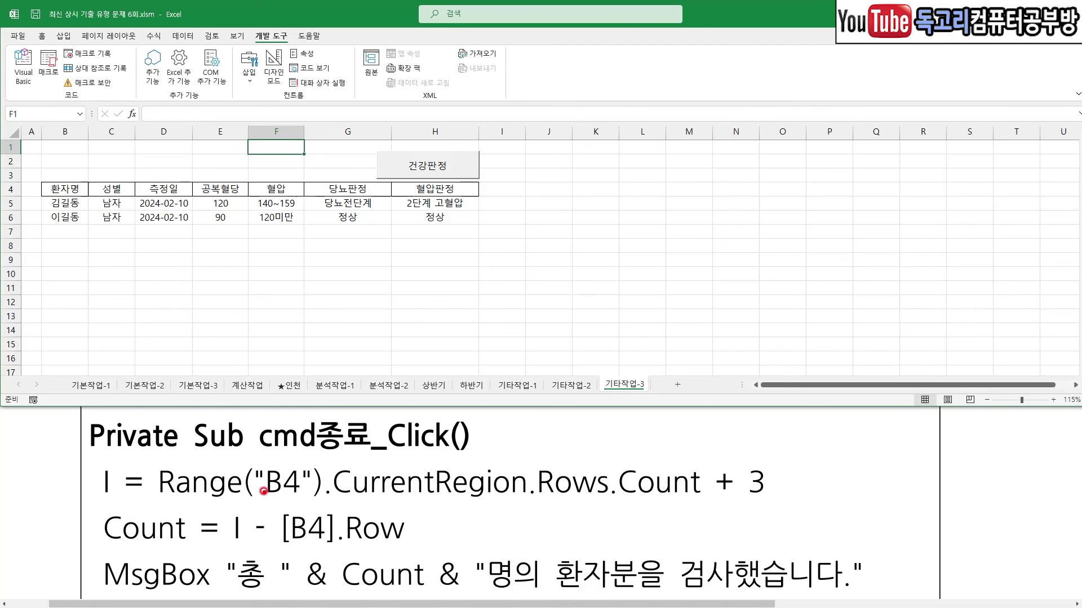
mouse_move(78, 470)
mouse_down()
mouse_move(86, 482)
mouse_move(102, 461)
mouse_up()
drag(262, 508, 312, 506)
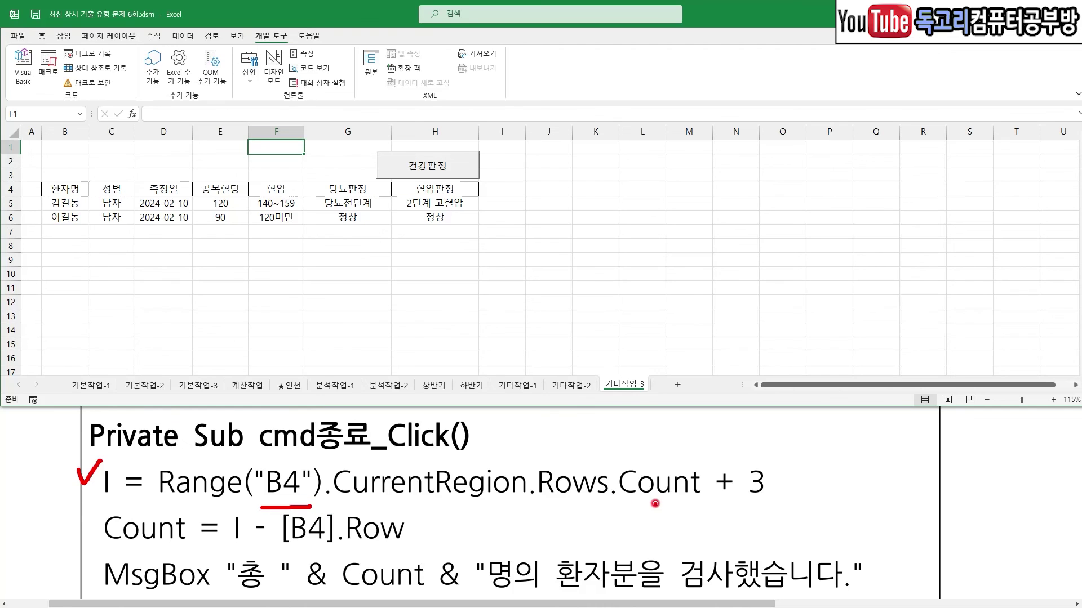
drag(704, 438, 730, 437)
mouse_move(716, 426)
mouse_down()
mouse_move(716, 453)
mouse_move(760, 438)
mouse_up()
drag(758, 423, 742, 465)
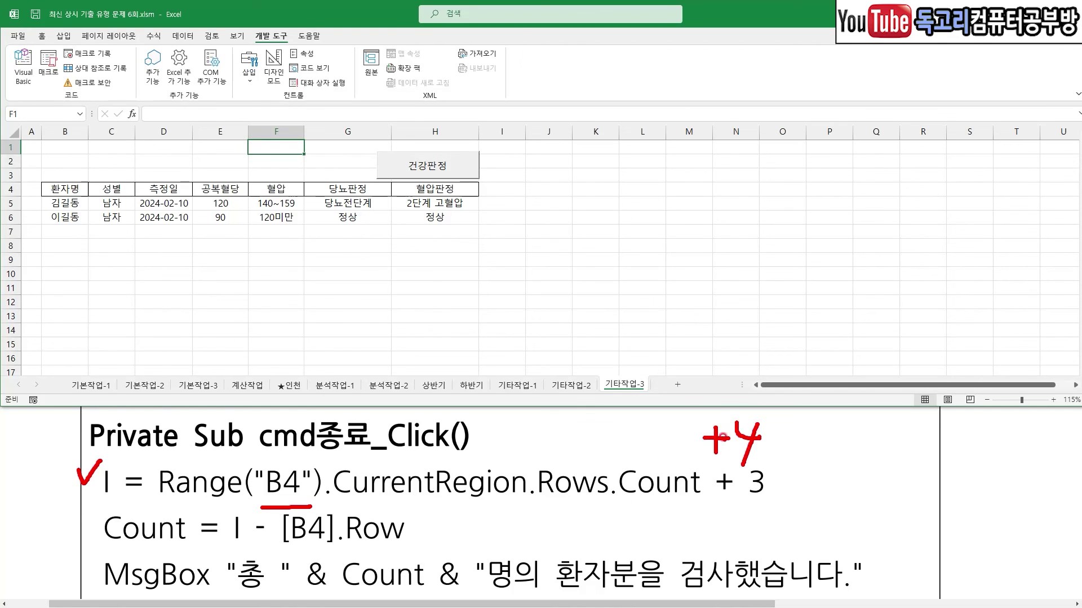
drag(686, 414, 778, 413)
mouse_move(49, 223)
mouse_down()
mouse_move(64, 236)
mouse_move(48, 254)
mouse_up()
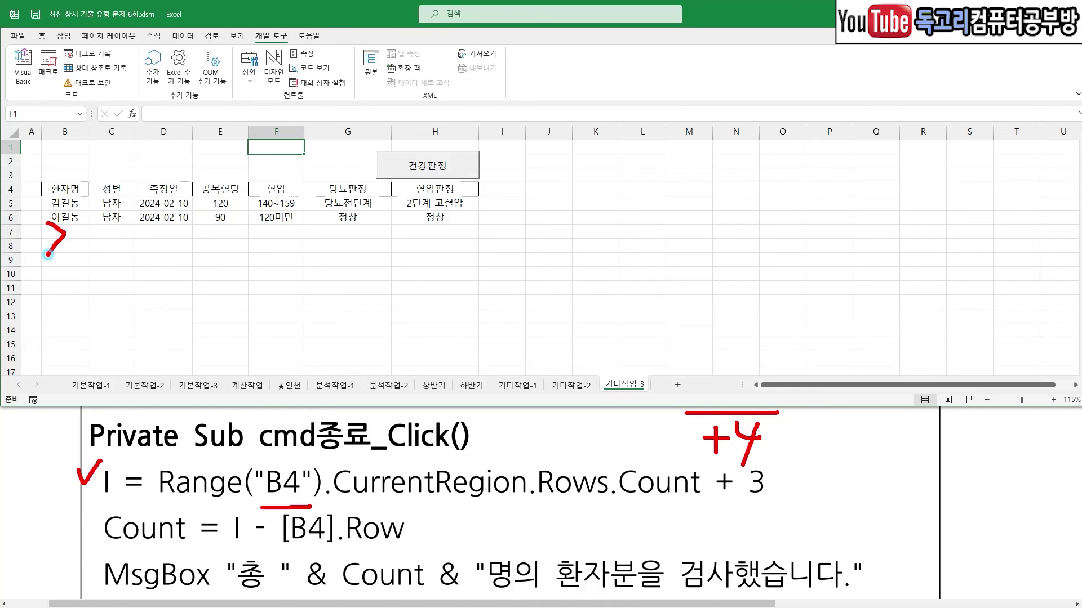
mouse_move(837, 439)
mouse_down()
mouse_move(837, 426)
mouse_move(863, 424)
mouse_move(861, 454)
mouse_up()
drag(718, 506, 767, 505)
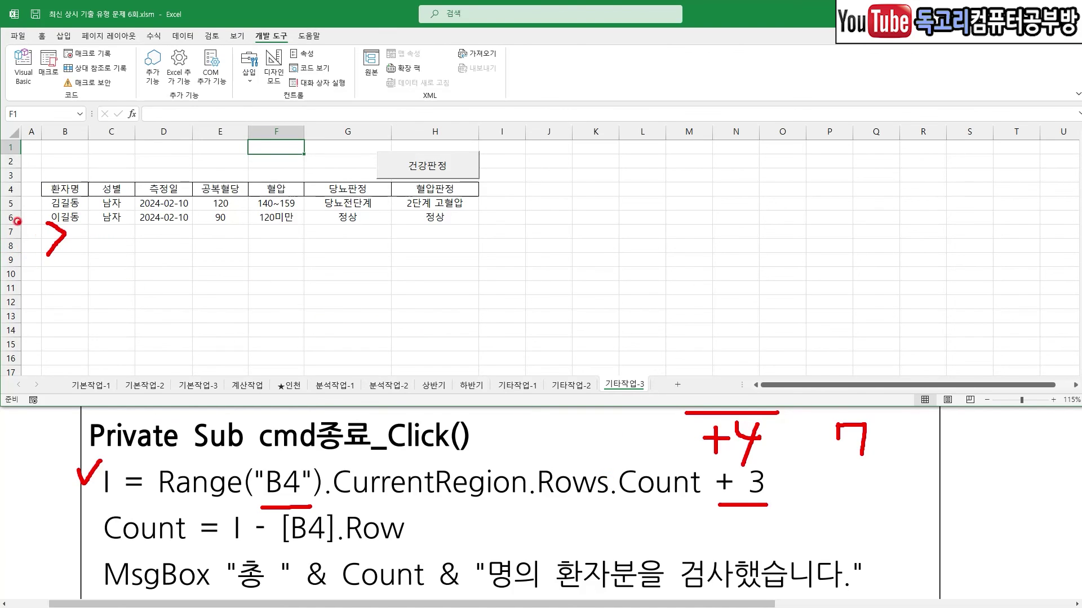
mouse_move(11, 212)
mouse_down()
mouse_move(31, 219)
mouse_move(8, 227)
mouse_up()
drag(857, 466, 841, 490)
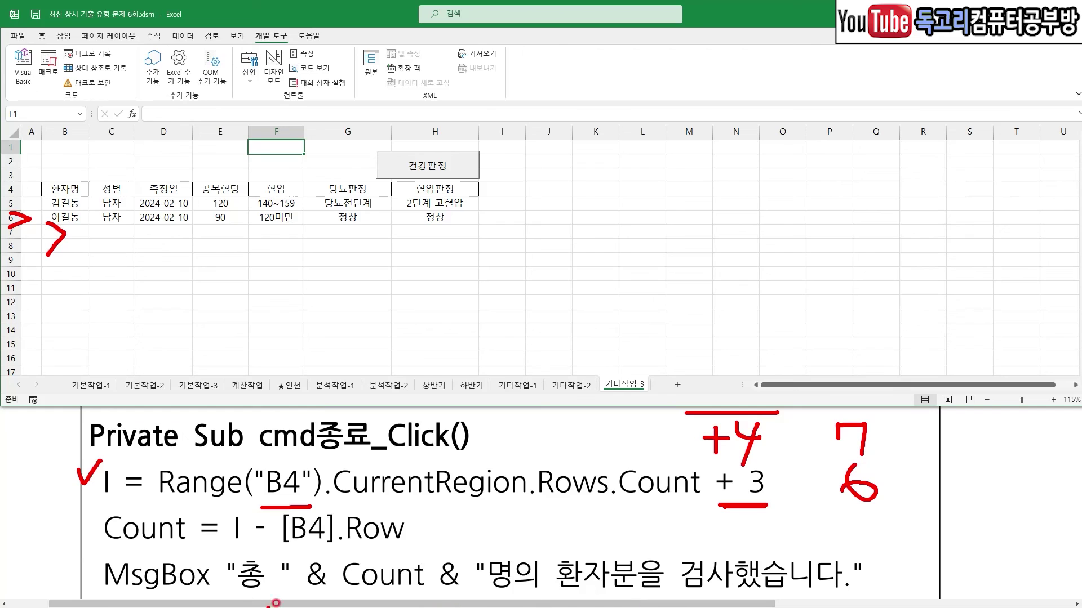
Examine the Count = I - [B4].Row line, relating the subtraction to the header row in the worksheet table
drag(100, 554, 257, 548)
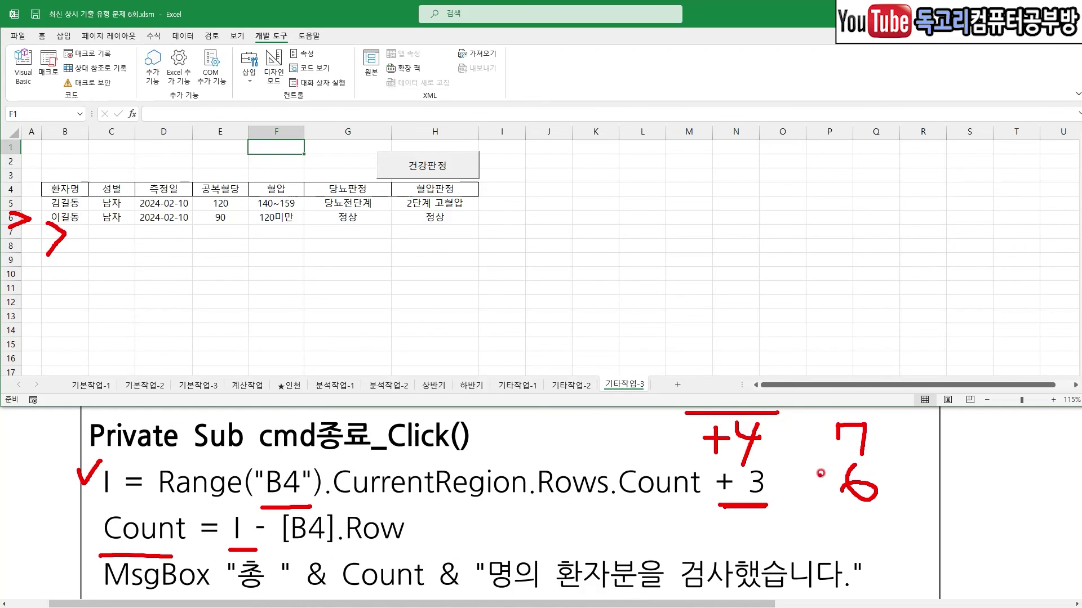
mouse_move(889, 479)
mouse_down()
mouse_move(845, 446)
mouse_move(894, 478)
mouse_up()
mouse_move(534, 502)
mouse_down()
mouse_move(527, 545)
mouse_move(524, 529)
mouse_move(609, 519)
mouse_up()
mouse_move(64, 198)
mouse_down()
mouse_move(47, 194)
mouse_move(81, 186)
mouse_move(23, 197)
mouse_move(6, 182)
mouse_move(25, 195)
mouse_up()
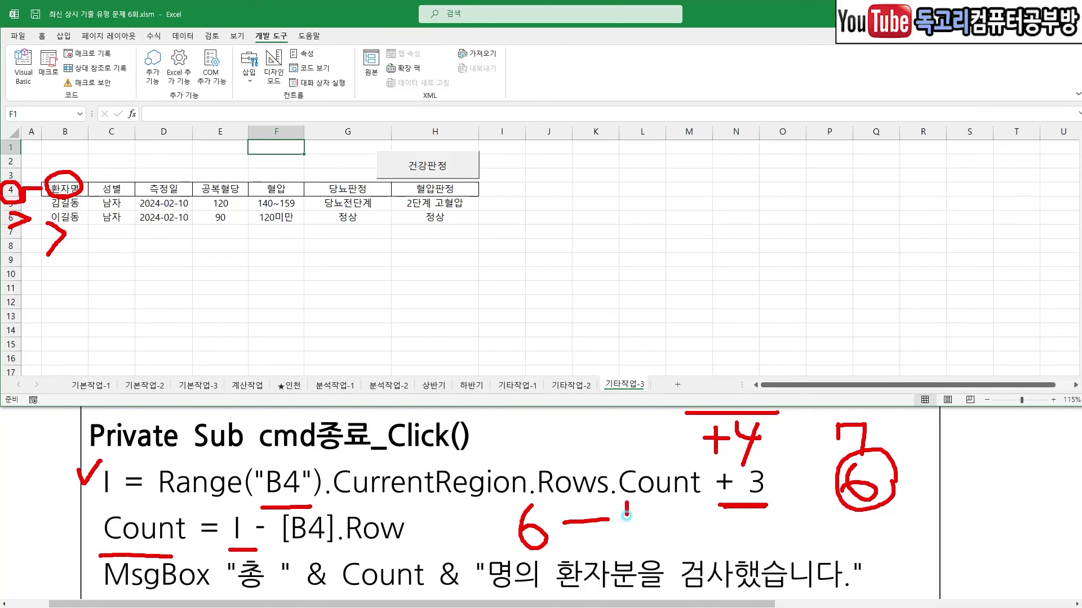
drag(627, 501, 765, 542)
drag(713, 492, 661, 576)
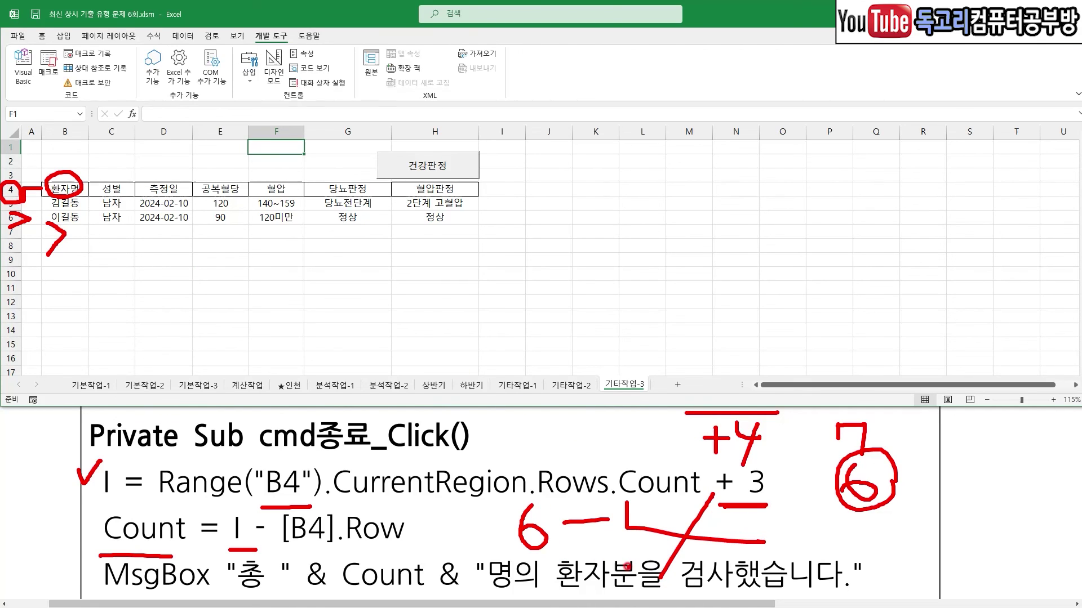
key(e)
Examine the MsgBox line that joins "총 ", Count and "명의 환자분을 검사했습니다.", and the closing Unload Me statement
scroll(564, 558, down, 3)
drag(239, 480, 265, 479)
mouse_move(331, 484)
mouse_down()
mouse_move(417, 482)
mouse_move(400, 514)
mouse_move(404, 542)
mouse_up()
drag(489, 482, 820, 482)
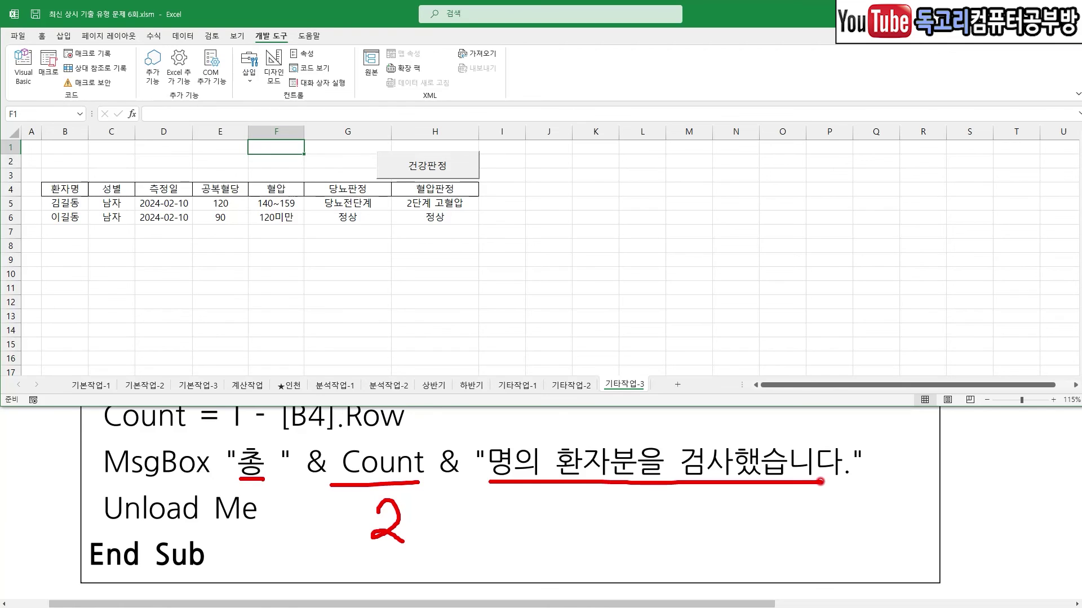
drag(113, 524, 277, 526)
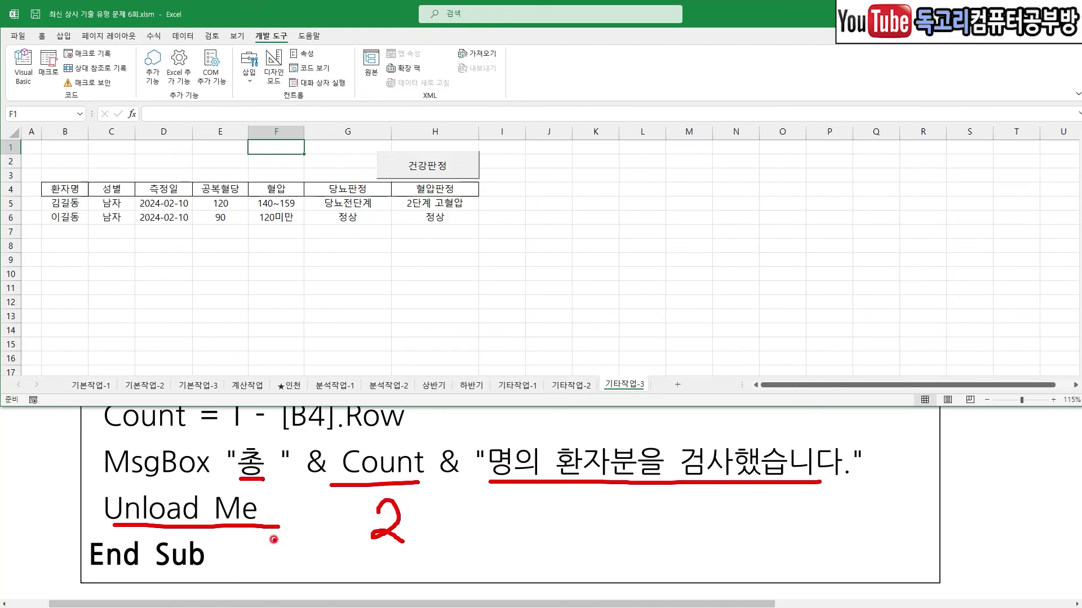